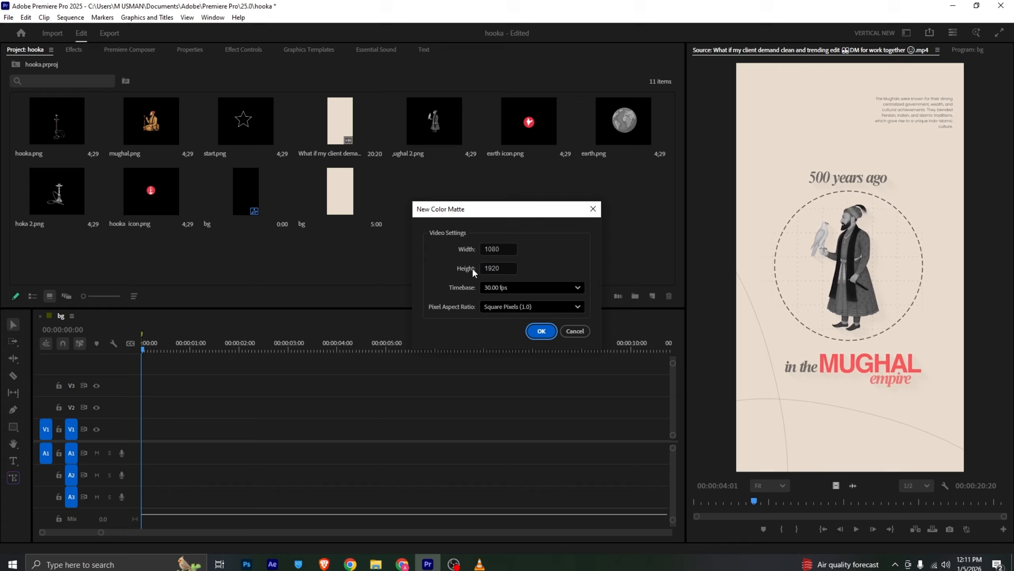
# Step: Create a 1080 × 1920, 30 fps color matte in the reference video's beige background color and name it bg
pyautogui.click(540, 331)
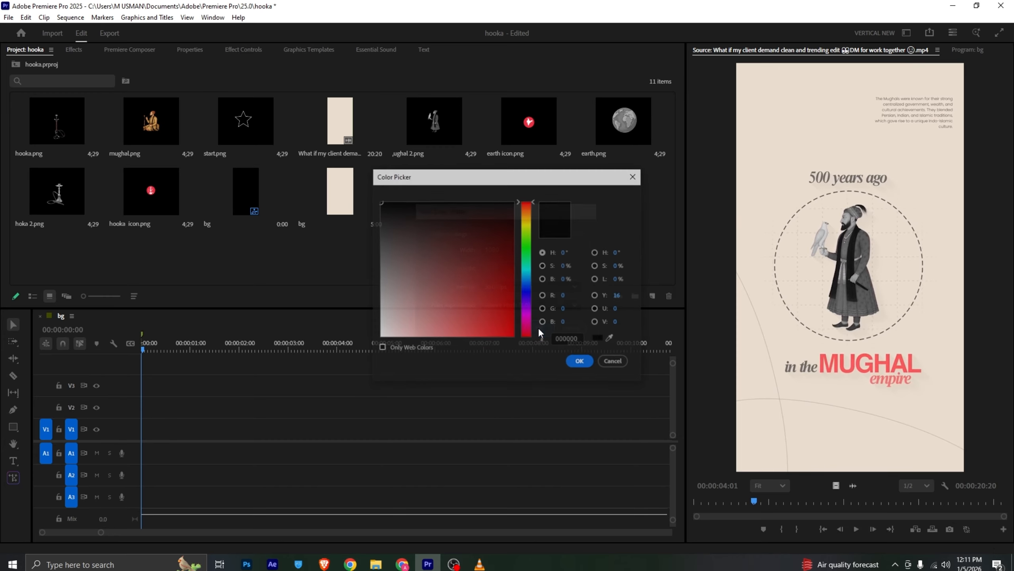
pyautogui.click(611, 338)
pyautogui.click(762, 123)
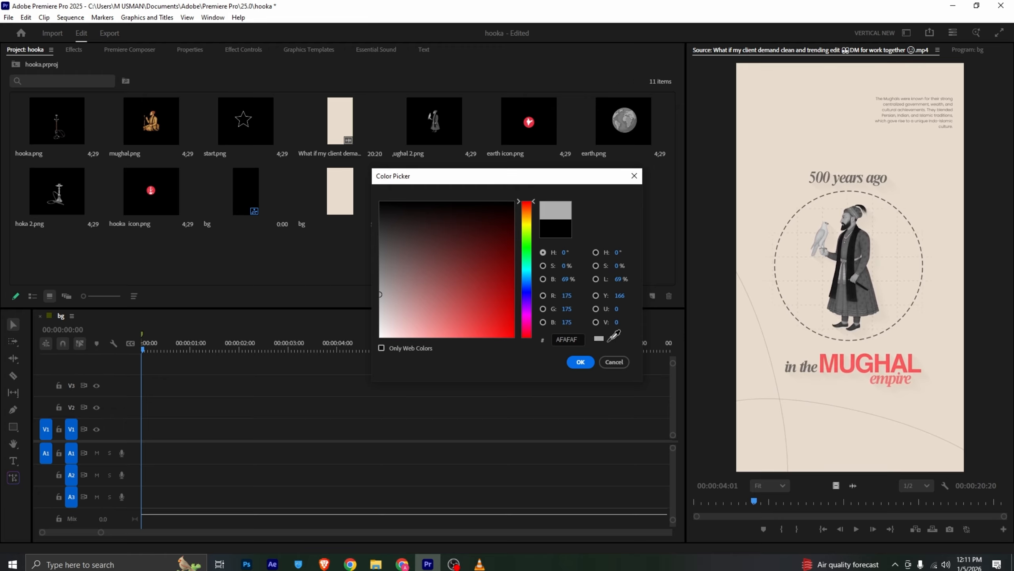
pyautogui.click(763, 122)
pyautogui.click(580, 363)
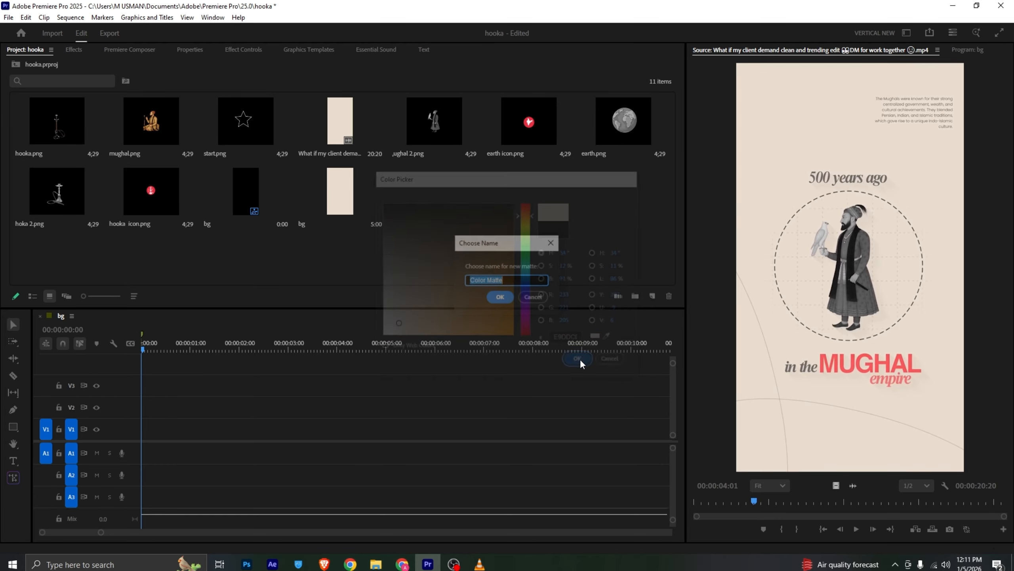
pyautogui.write('bg')
pyautogui.click(509, 302)
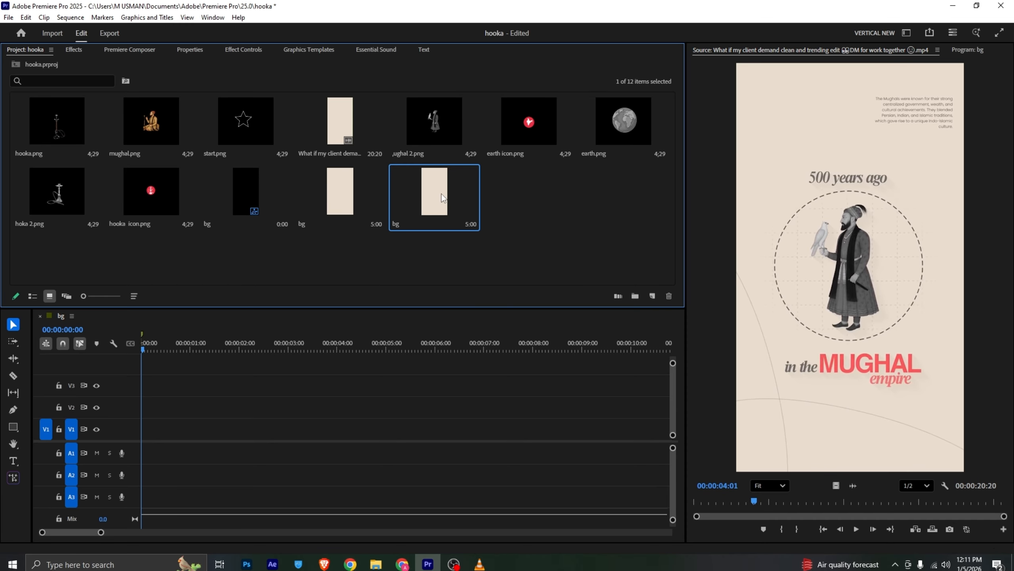
# Step: Place the new bg matte at the start of track V1 and extend it to 00:00:09:13
pyautogui.moveTo(443, 197); pyautogui.dragTo(123, 428)
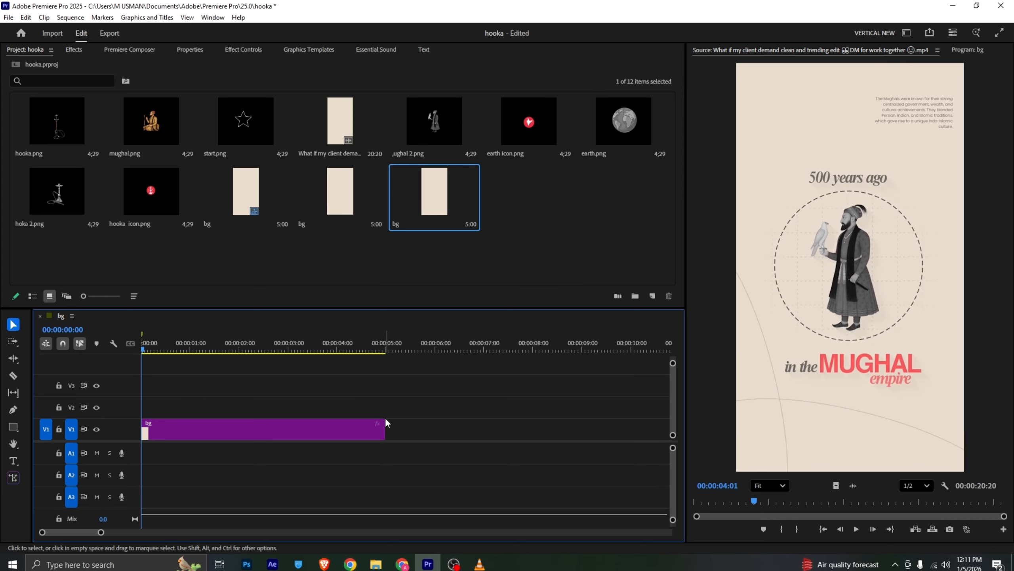
pyautogui.moveTo(386, 420); pyautogui.dragTo(603, 430)
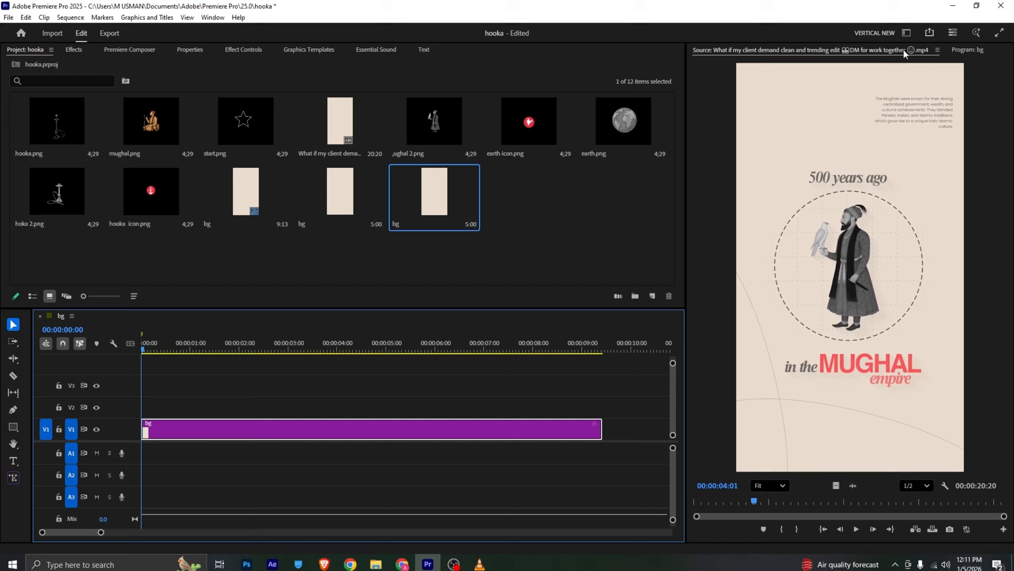
pyautogui.click(968, 49)
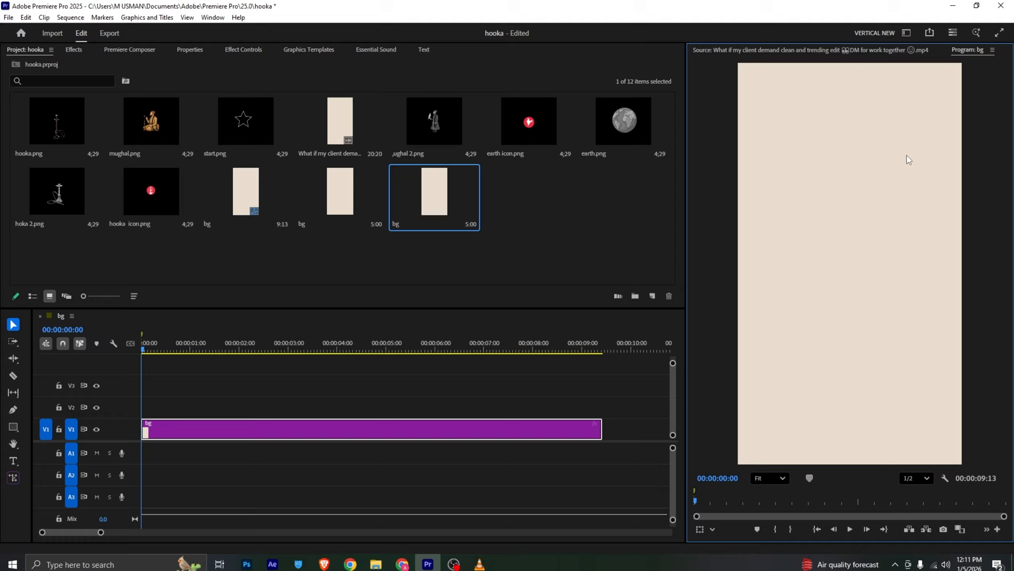
pyautogui.click(395, 430)
pyautogui.click(403, 408)
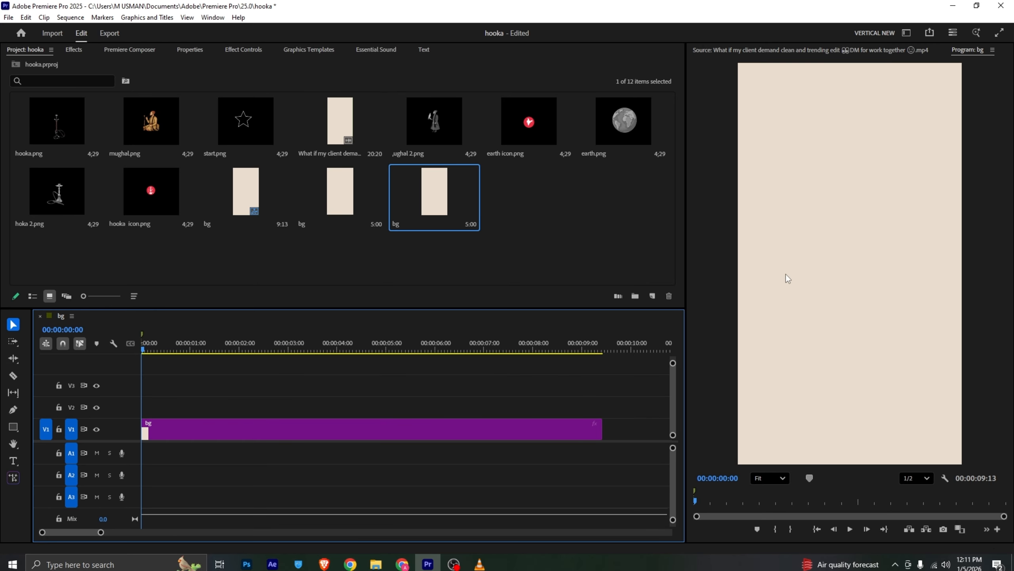
# Step: Switch to VLC and examine the reference video's opening scene around 2 and 4 seconds, ending back in Premiere Pro
pyautogui.click(479, 563)
pyautogui.moveTo(124, 531); pyautogui.dragTo(155, 529)
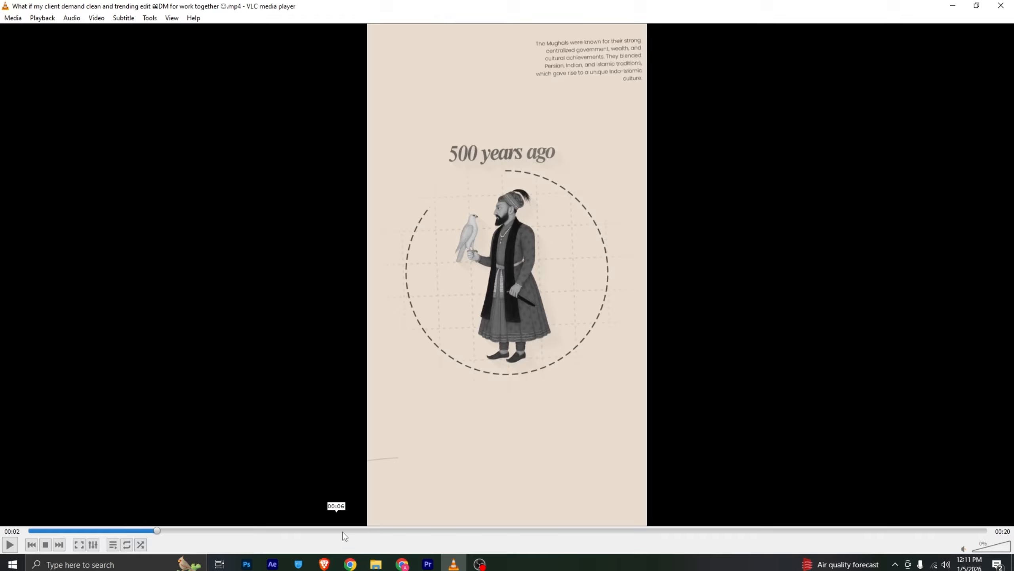
pyautogui.click(428, 563)
pyautogui.click(453, 563)
pyautogui.moveTo(156, 528); pyautogui.dragTo(229, 535)
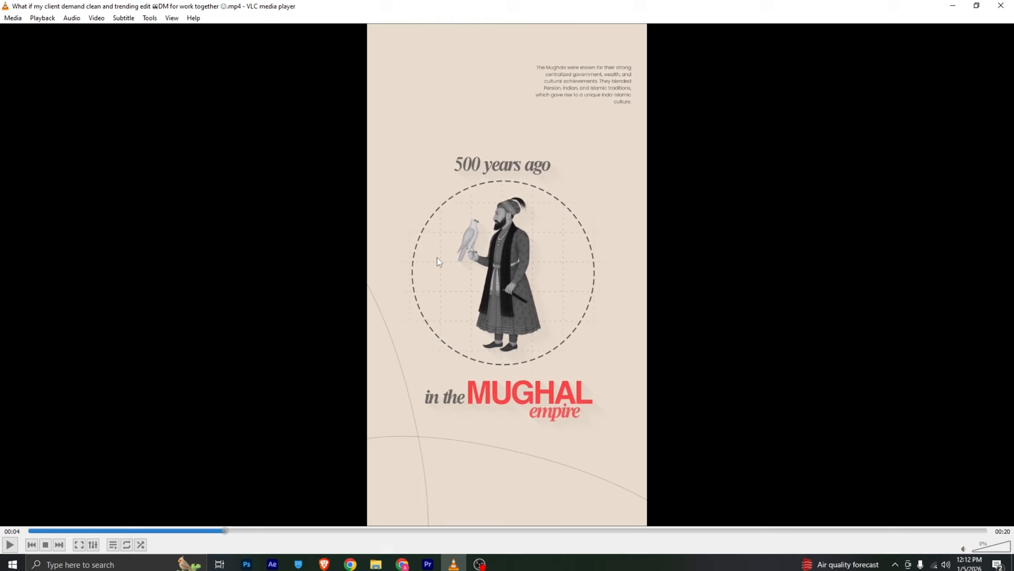
pyautogui.click(427, 564)
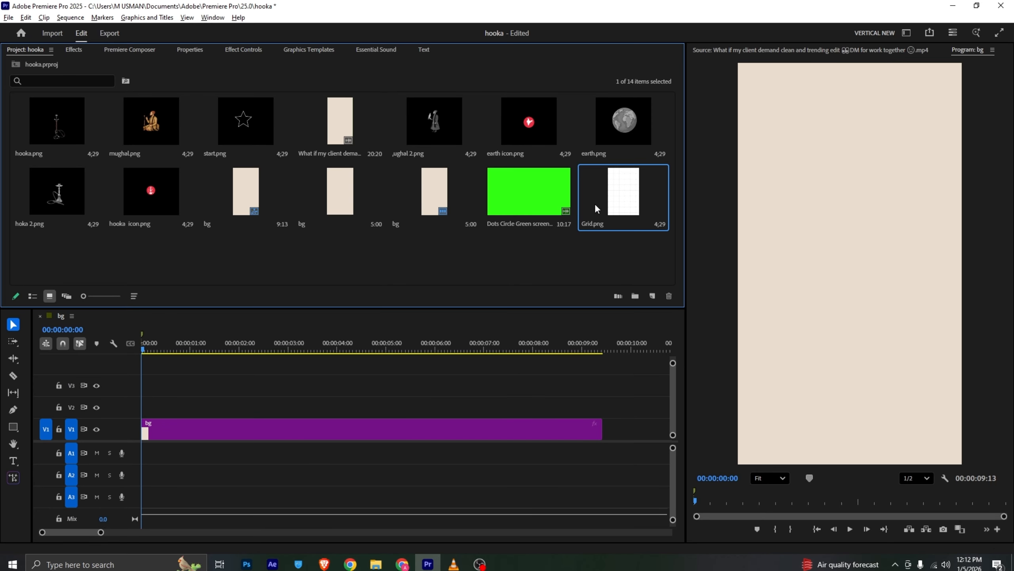
# Step: Place Grid.png at the start of track V2 and scale it down within the frame
pyautogui.moveTo(595, 206); pyautogui.dragTo(165, 411)
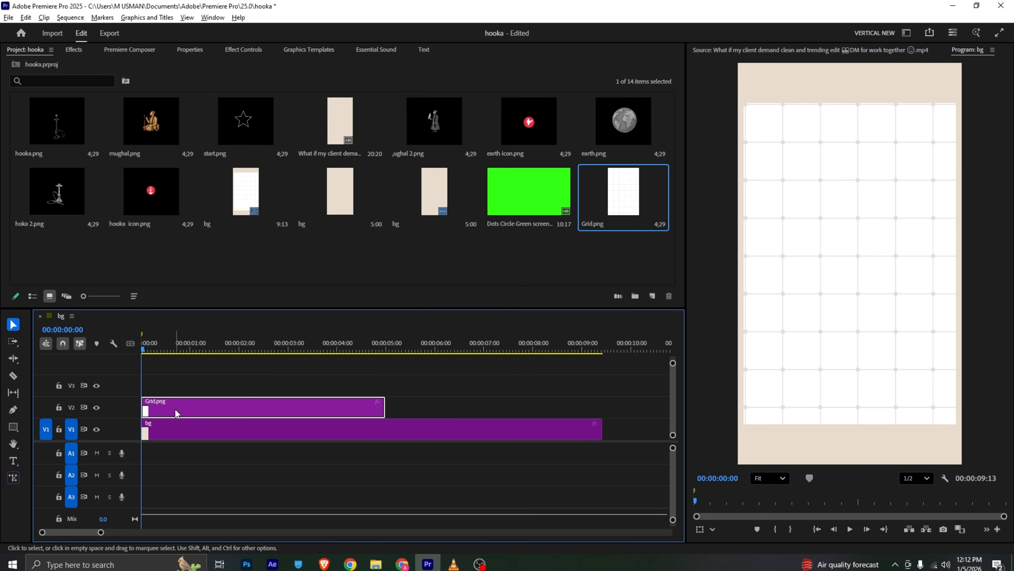
pyautogui.click(174, 409)
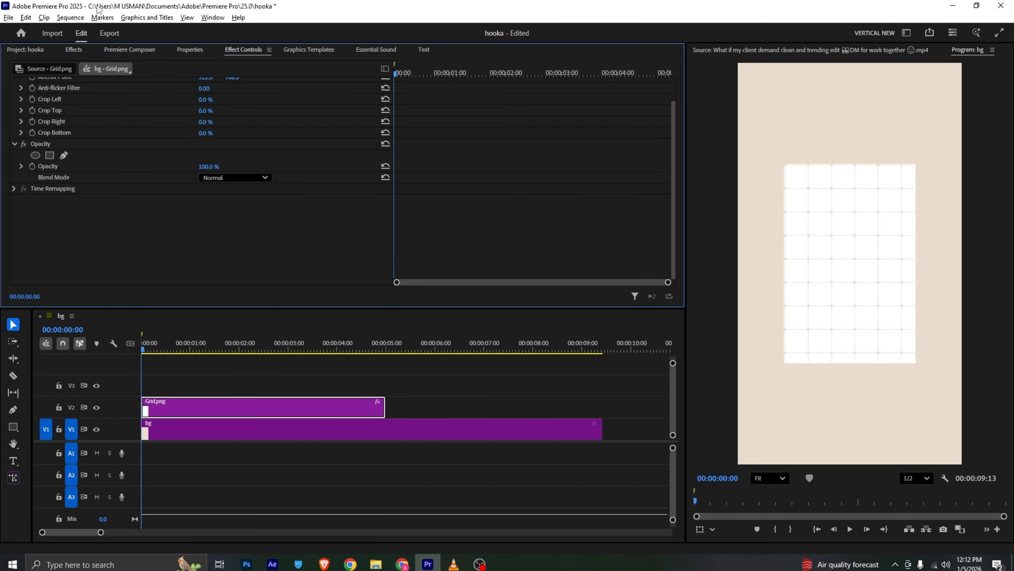
# Step: Apply the Tint effect to the grid, map white to the beige background color, and reduce the grid's scale slightly
pyautogui.click(74, 49)
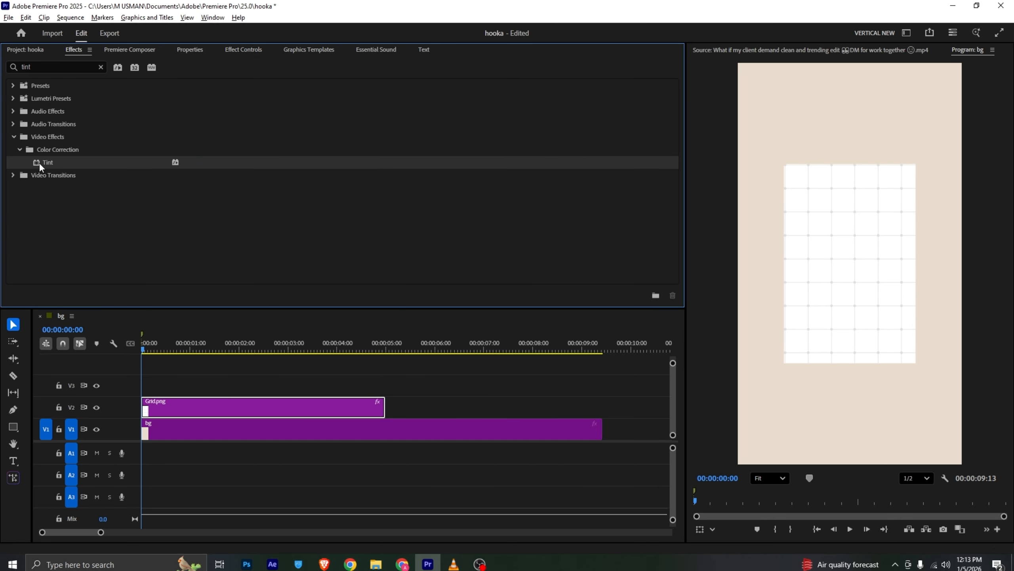
pyautogui.moveTo(40, 167); pyautogui.dragTo(192, 413)
pyautogui.click(241, 51)
pyautogui.scroll(3, 154, 187)
pyautogui.scroll(-3, 204, 239)
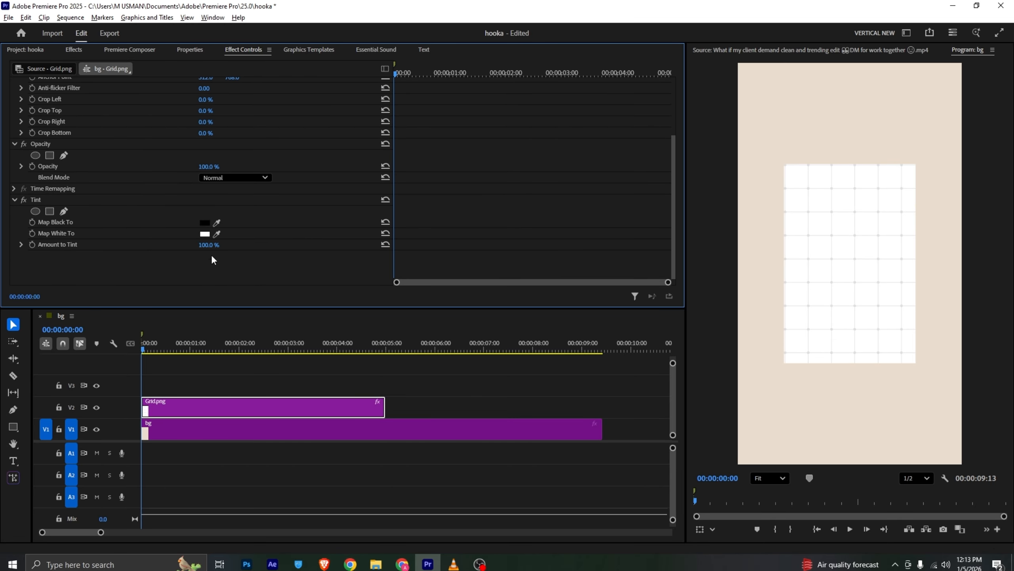
pyautogui.click(216, 234)
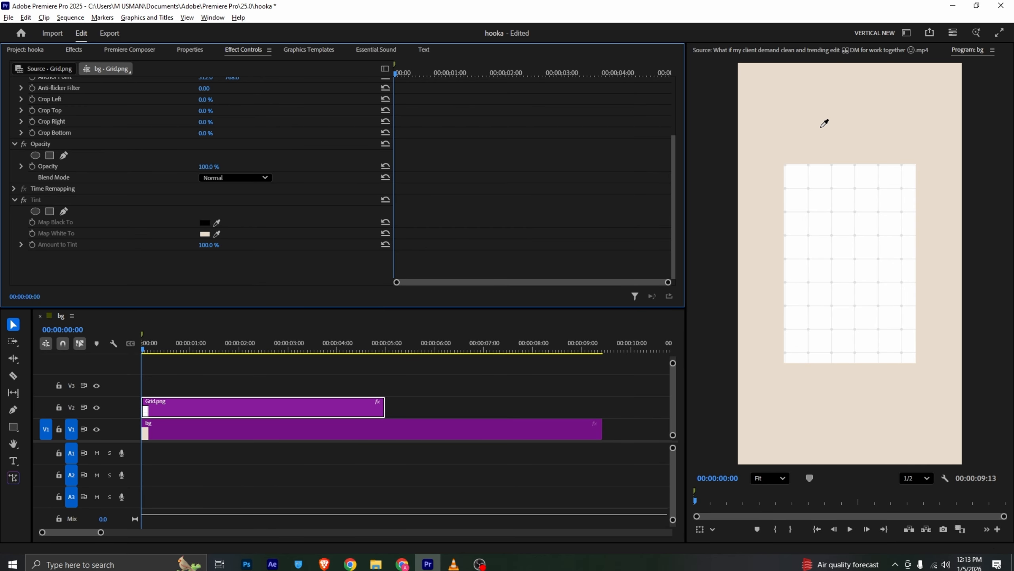
pyautogui.click(818, 131)
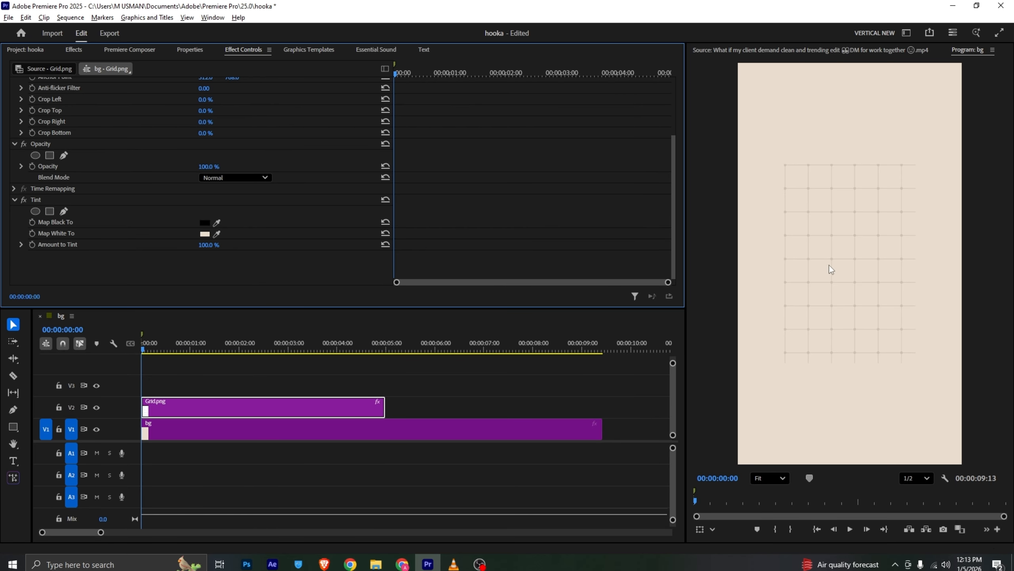
pyautogui.scroll(3, 159, 276)
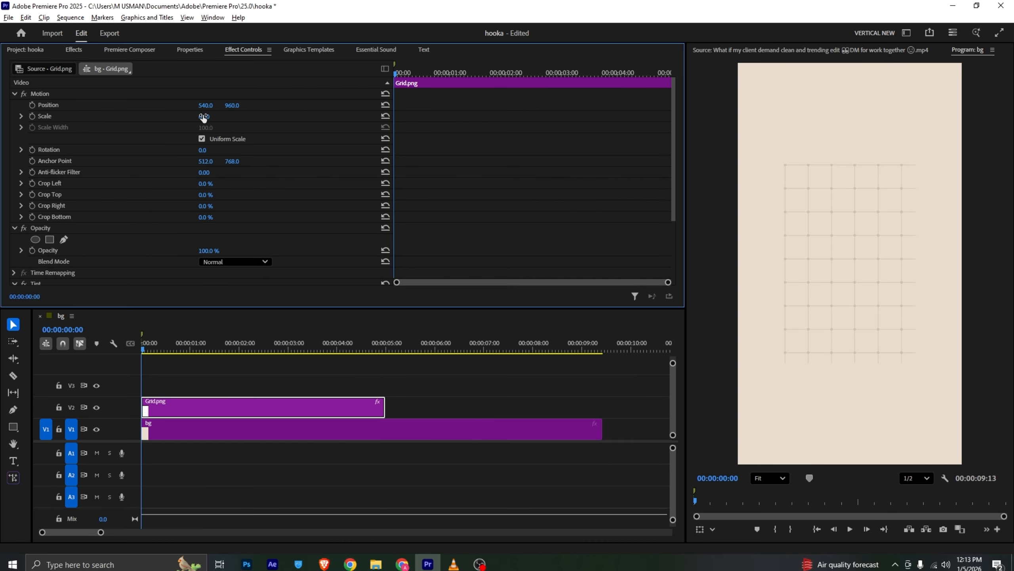
pyautogui.moveTo(203, 116); pyautogui.dragTo(214, 117)
# Step: Check the reference video in VLC, and place the standing Mughal figure image at the start of track V3
pyautogui.click(24, 49)
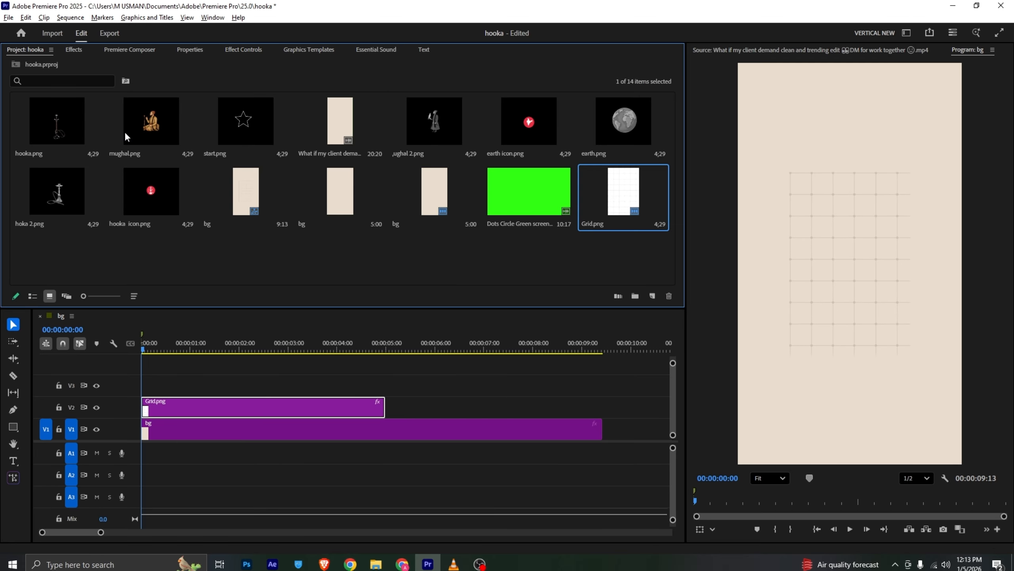
pyautogui.click(454, 563)
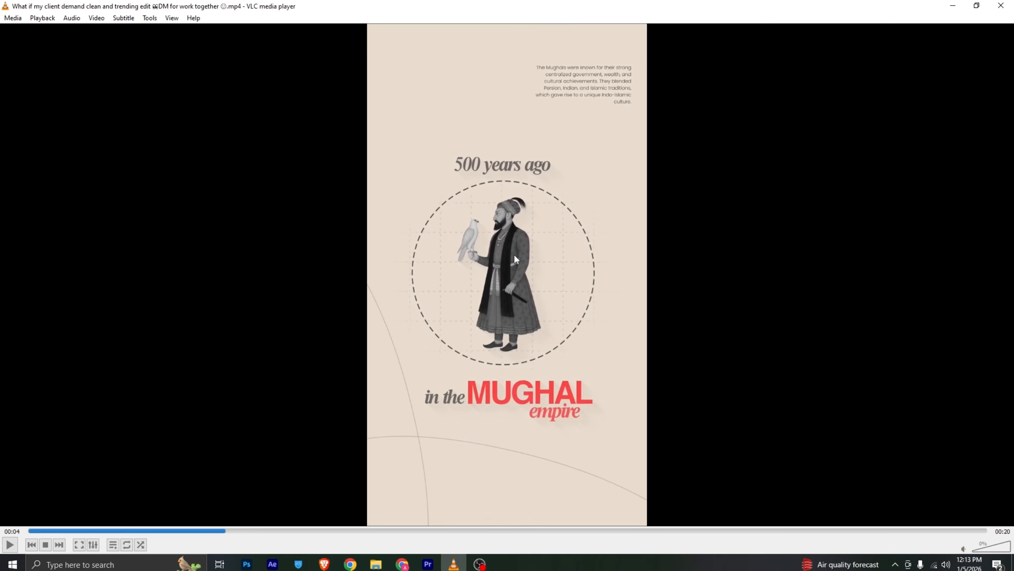
pyautogui.hotkey('alt', 'Tab')
pyautogui.click(443, 128)
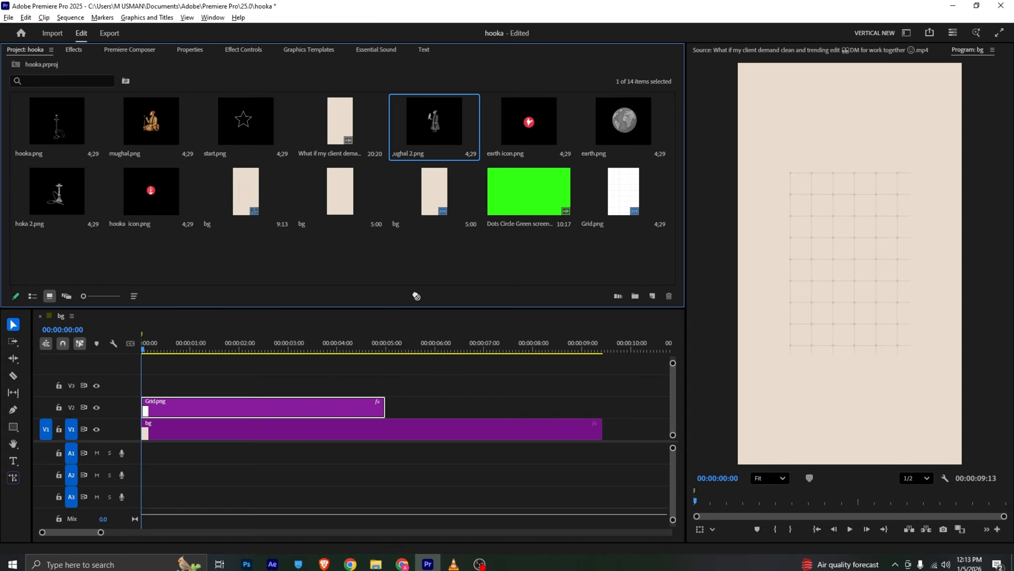
pyautogui.moveTo(417, 296); pyautogui.dragTo(160, 388)
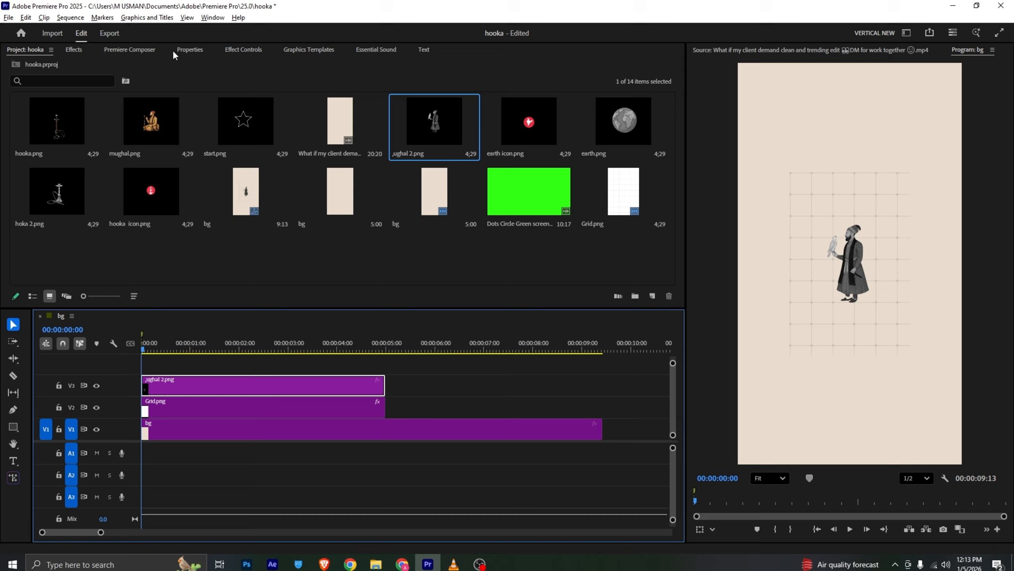
# Step: Set the standing figure's scale to 167 and compare its size with the reference video in VLC
pyautogui.click(231, 50)
pyautogui.moveTo(208, 117)
pyautogui.mouseDown()
pyautogui.moveTo(223, 116)
pyautogui.moveTo(213, 115)
pyautogui.mouseUp()
pyautogui.hotkey('alt', 'Tab')
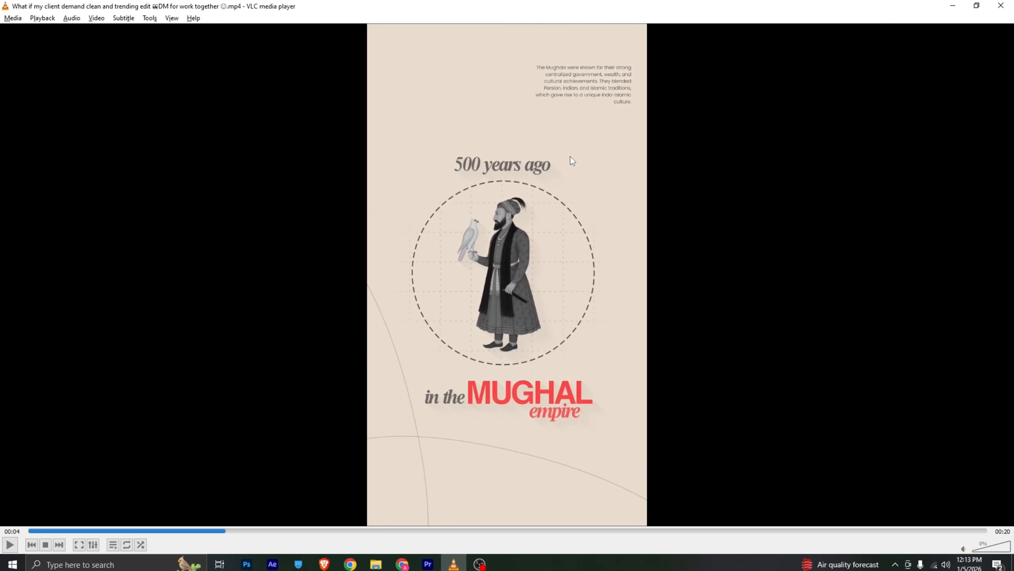
pyautogui.hotkey('alt', 'Tab')
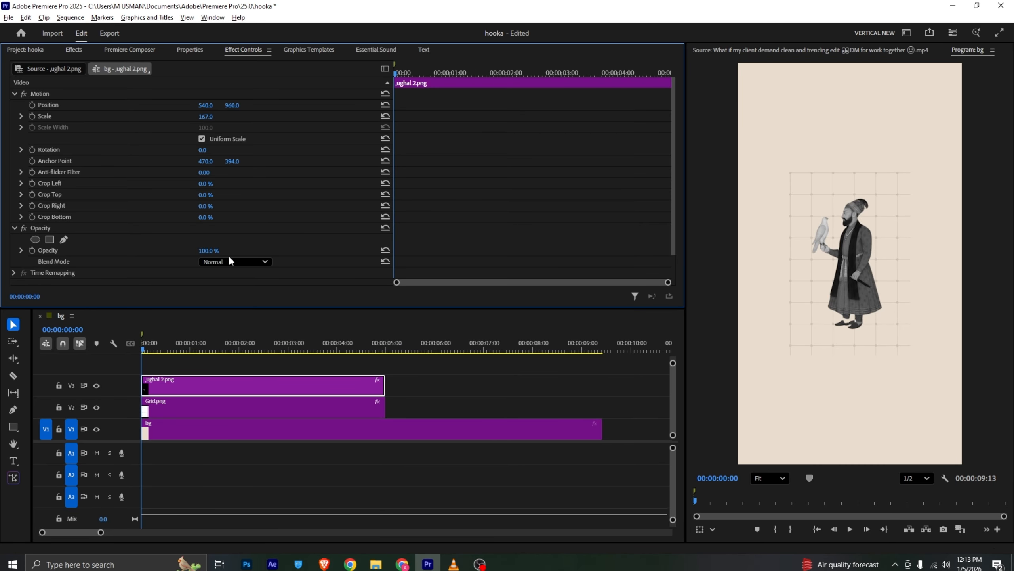
# Step: Add the Dots Circle Green screen video on V4, remove its portion before 00:00:04:01, and move the remainder to the sequence start
pyautogui.click(22, 50)
pyautogui.moveTo(539, 199); pyautogui.dragTo(340, 347)
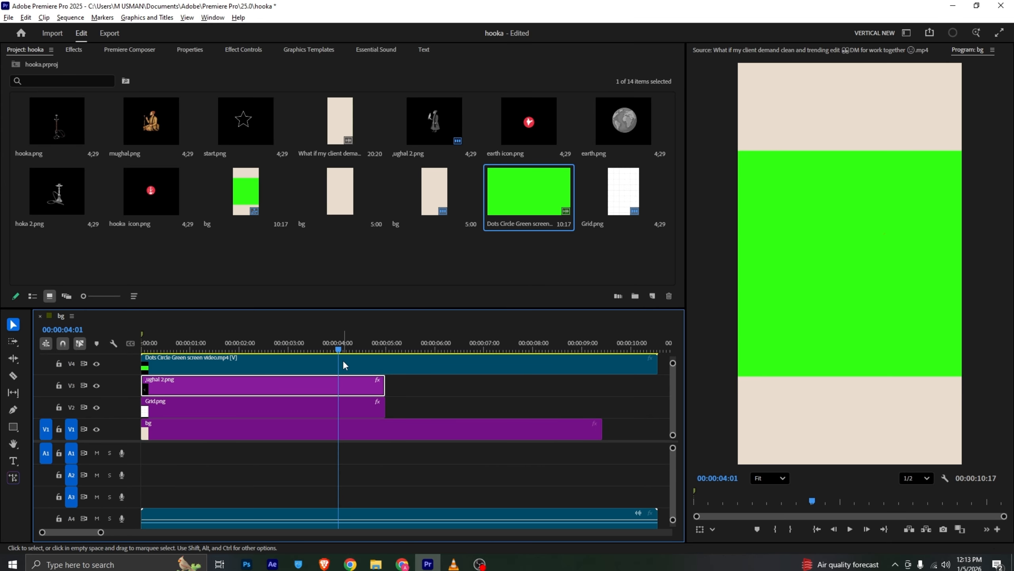
pyautogui.press('c')
pyautogui.click(342, 361)
pyautogui.press('v')
pyautogui.click(316, 366)
pyautogui.press('Delete')
pyautogui.moveTo(340, 365); pyautogui.dragTo(158, 359)
# Step: Unlink the dots circle clip's audio from its video and delete the audio from A4
pyautogui.rightClick(158, 359)
pyautogui.click(215, 218)
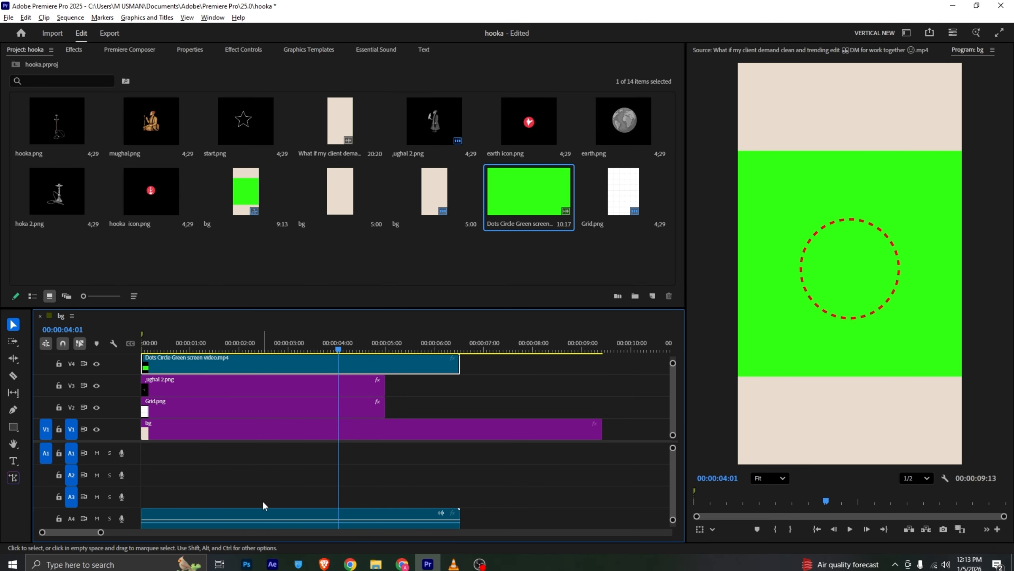
pyautogui.click(269, 512)
pyautogui.press('Delete')
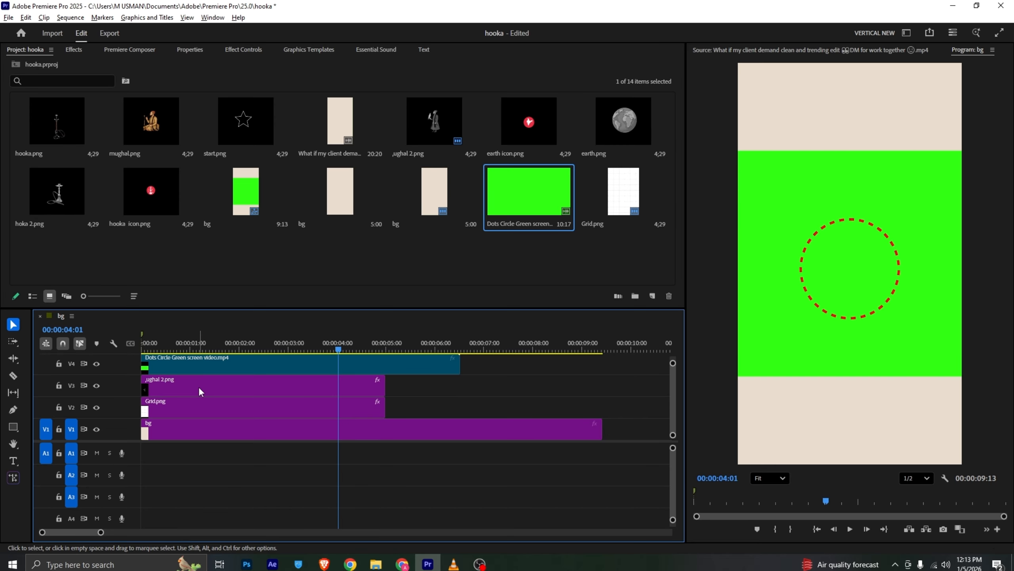
# Step: Apply the Ultra Key effect to the dots circle clip and key out its green background
pyautogui.click(211, 366)
pyautogui.click(80, 49)
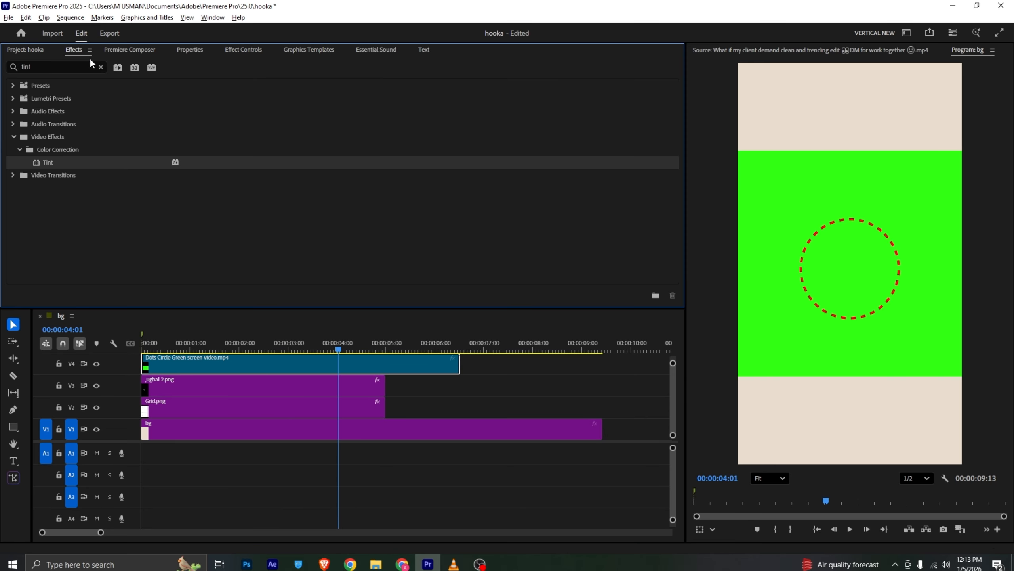
pyautogui.click(100, 67)
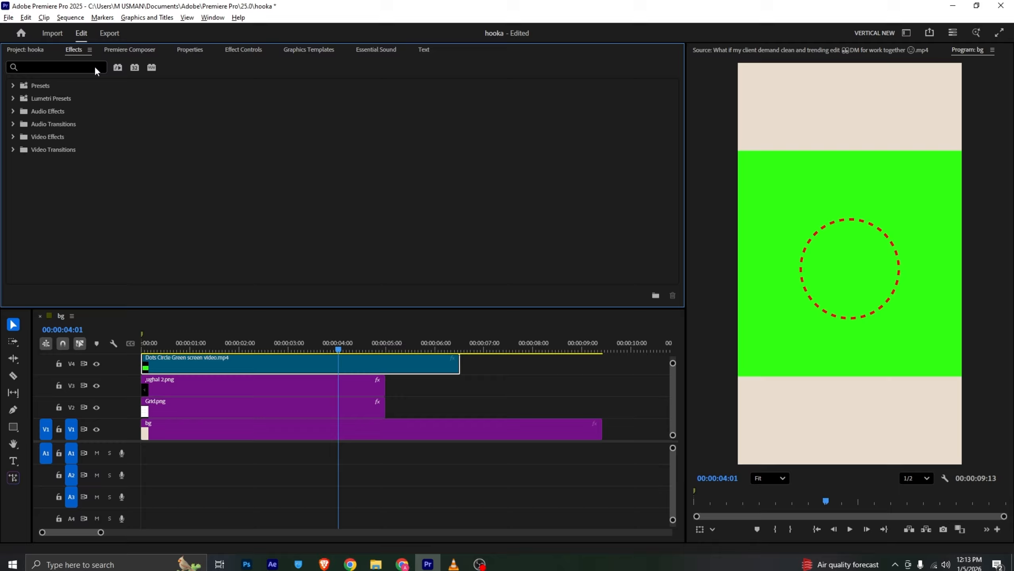
pyautogui.click(96, 68)
pyautogui.write('ultr')
pyautogui.moveTo(55, 162); pyautogui.dragTo(200, 363)
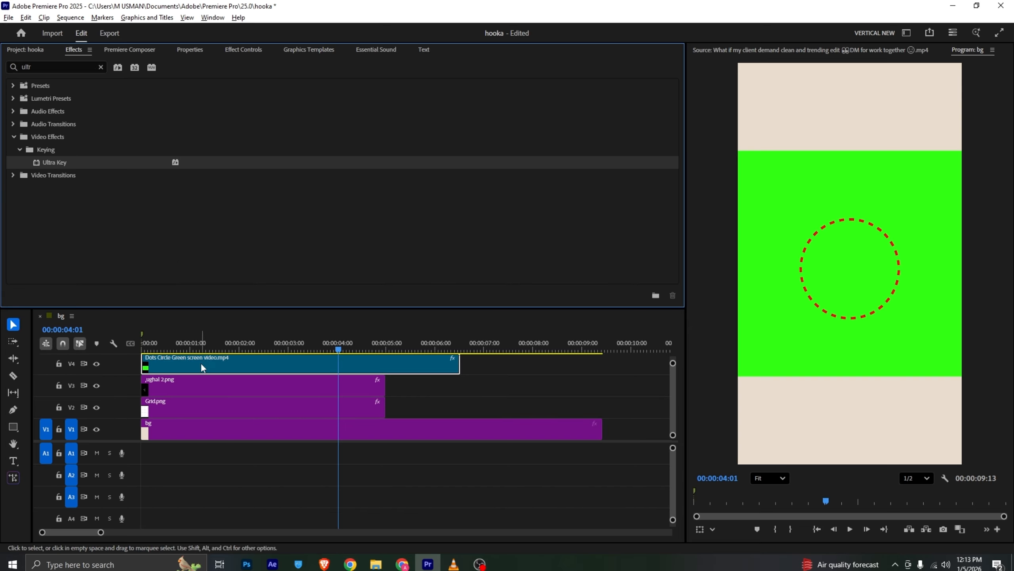
pyautogui.click(244, 48)
pyautogui.scroll(-5, 151, 142)
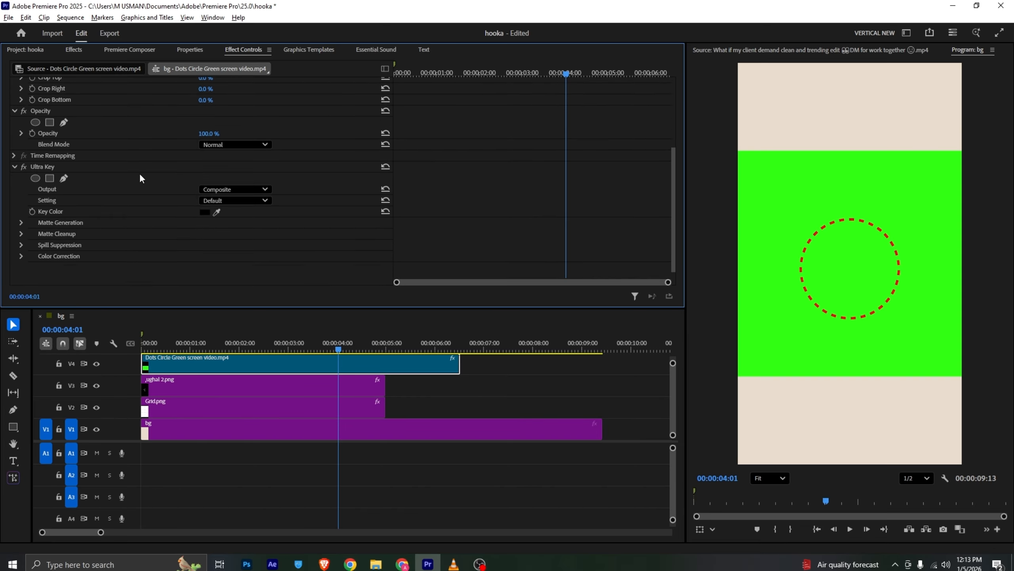
pyautogui.click(217, 199)
pyautogui.click(801, 186)
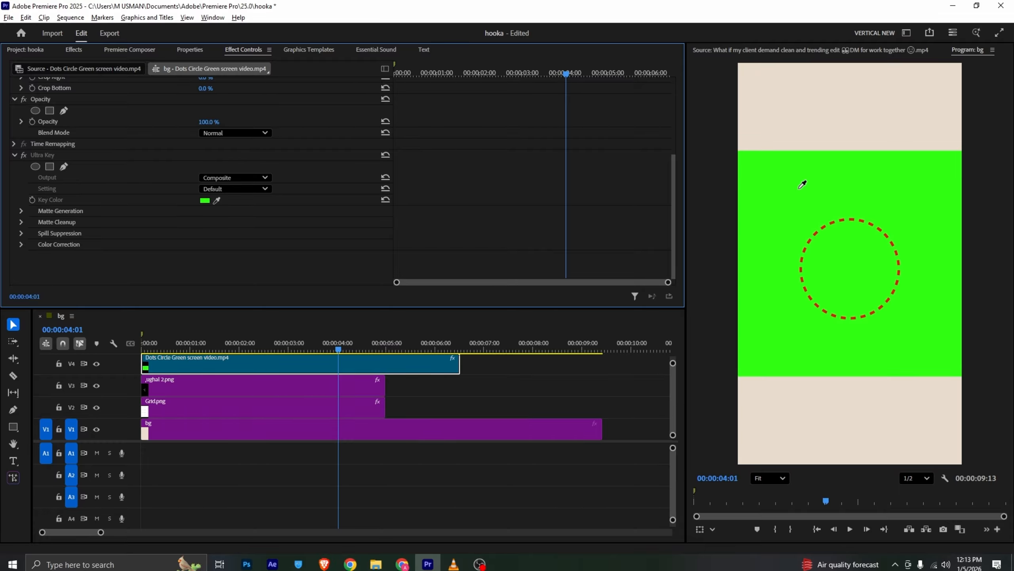
pyautogui.scroll(2, 140, 103)
# Step: Apply the Black & White video effect to the Dots Circle Green screen video clip on V4
pyautogui.click(75, 49)
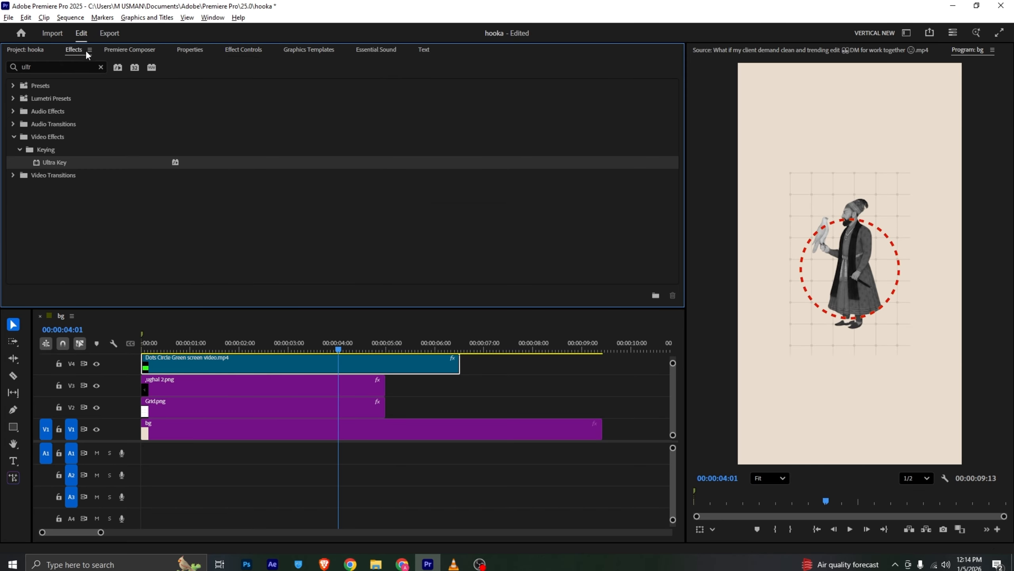
pyautogui.click(83, 65)
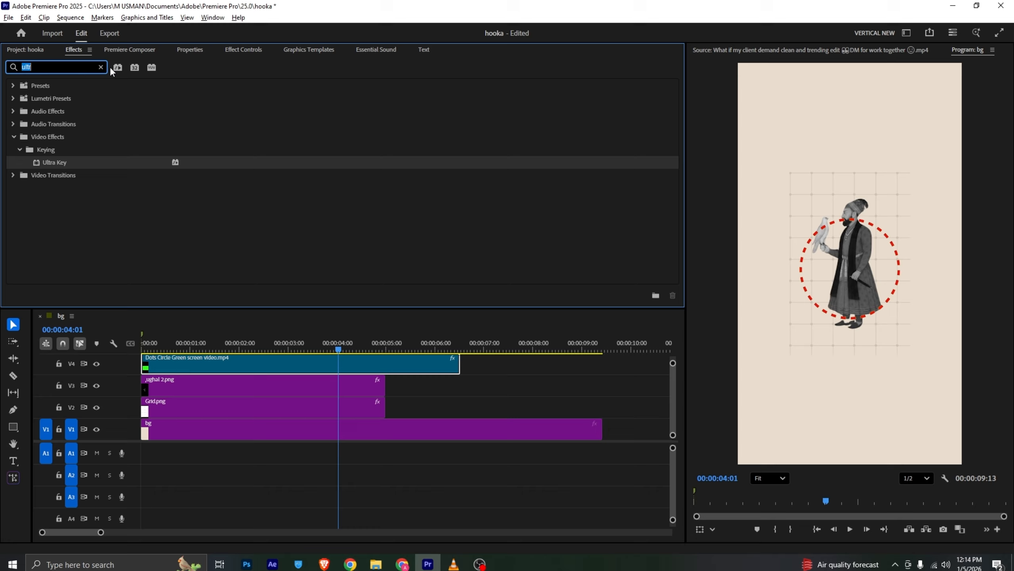
pyautogui.click(100, 66)
pyautogui.click(13, 85)
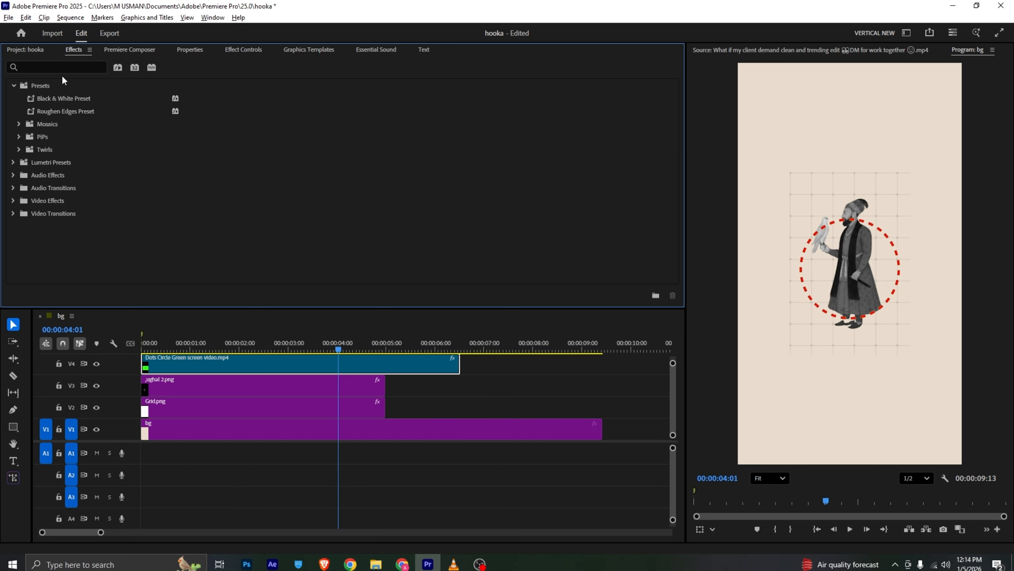
pyautogui.click(70, 67)
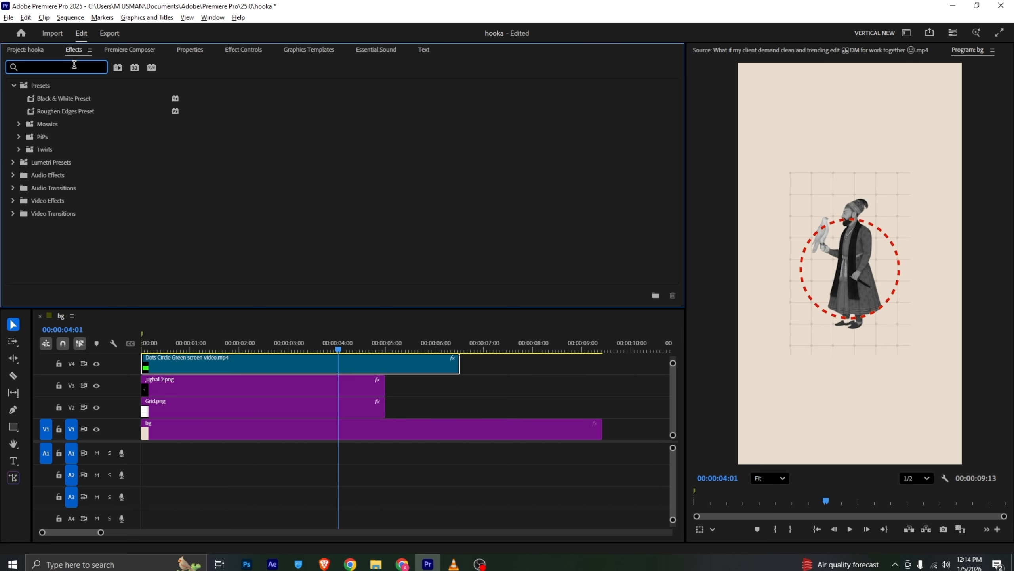
pyautogui.write('blac')
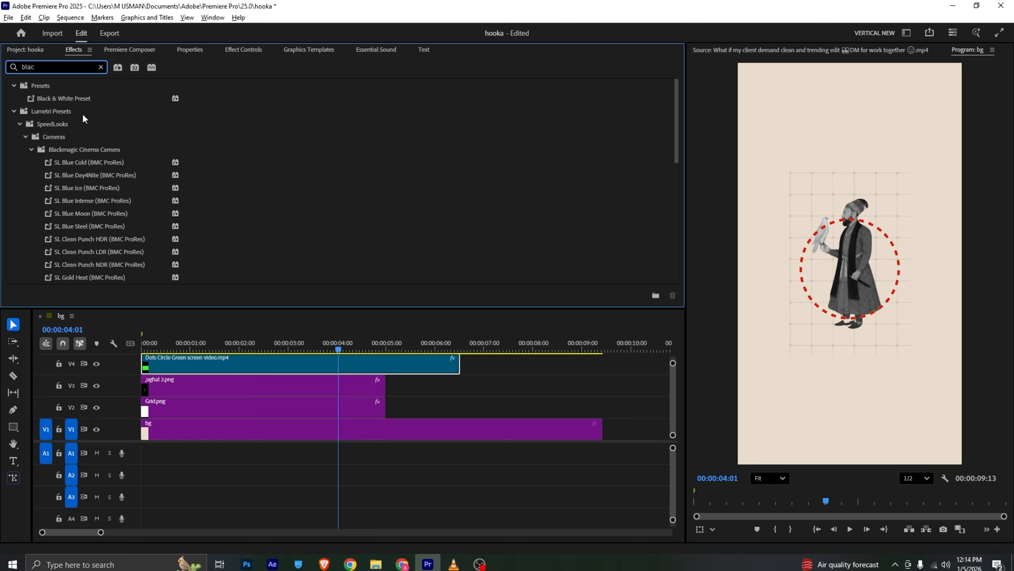
pyautogui.scroll(-10, 112, 164)
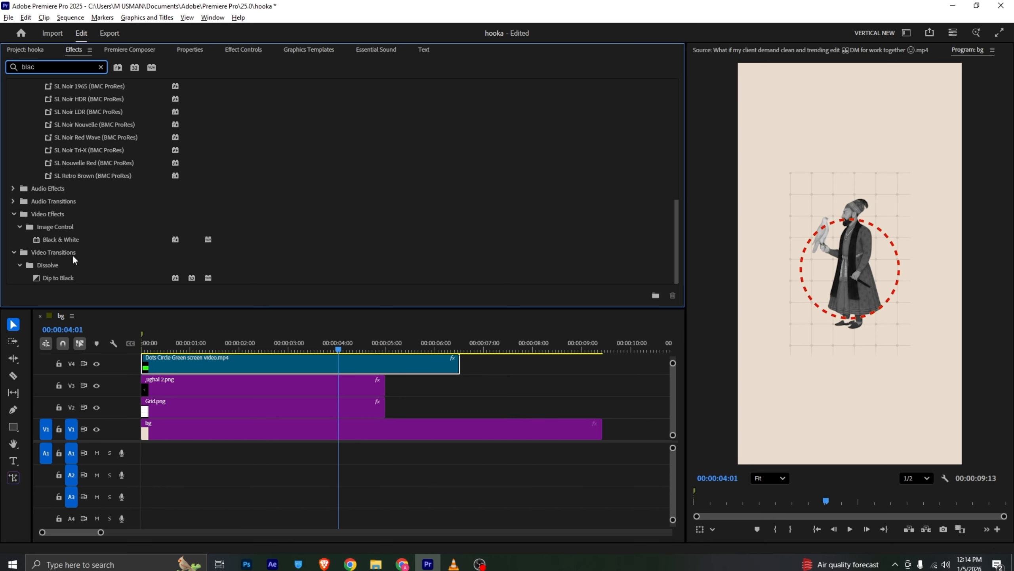
pyautogui.moveTo(76, 240); pyautogui.dragTo(180, 364)
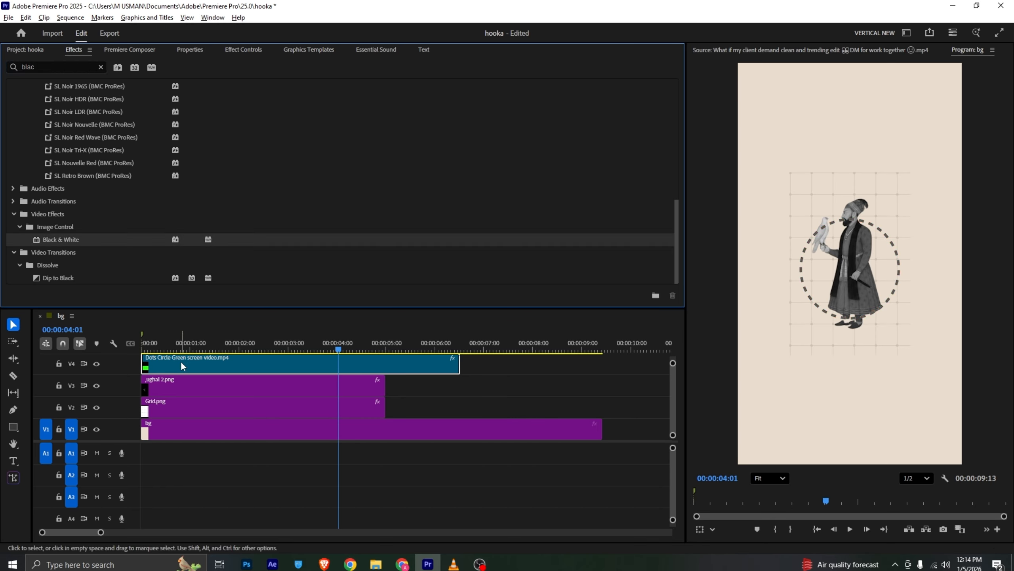
pyautogui.click(225, 51)
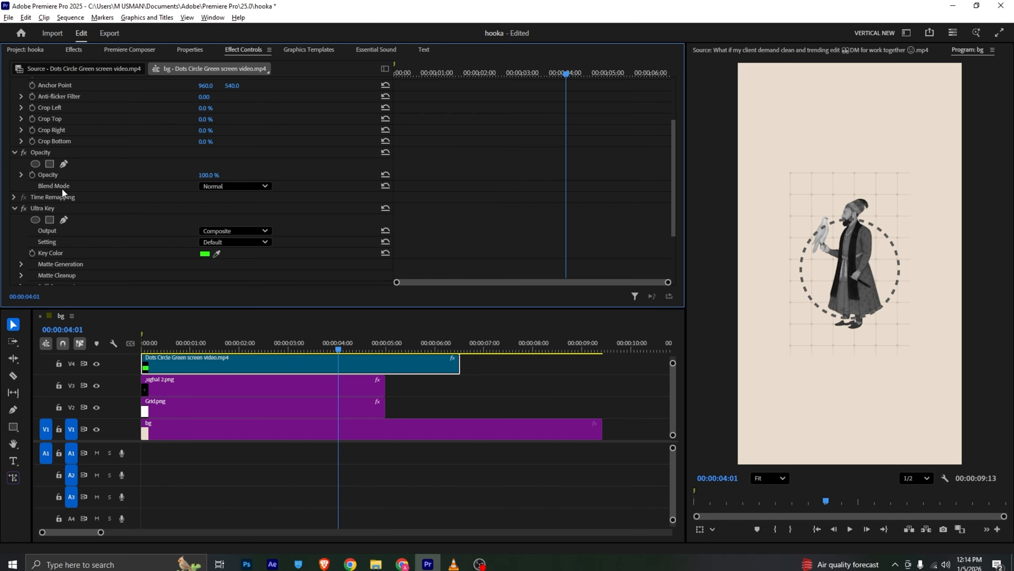
pyautogui.scroll(-3, 62, 187)
pyautogui.rightClick(54, 234)
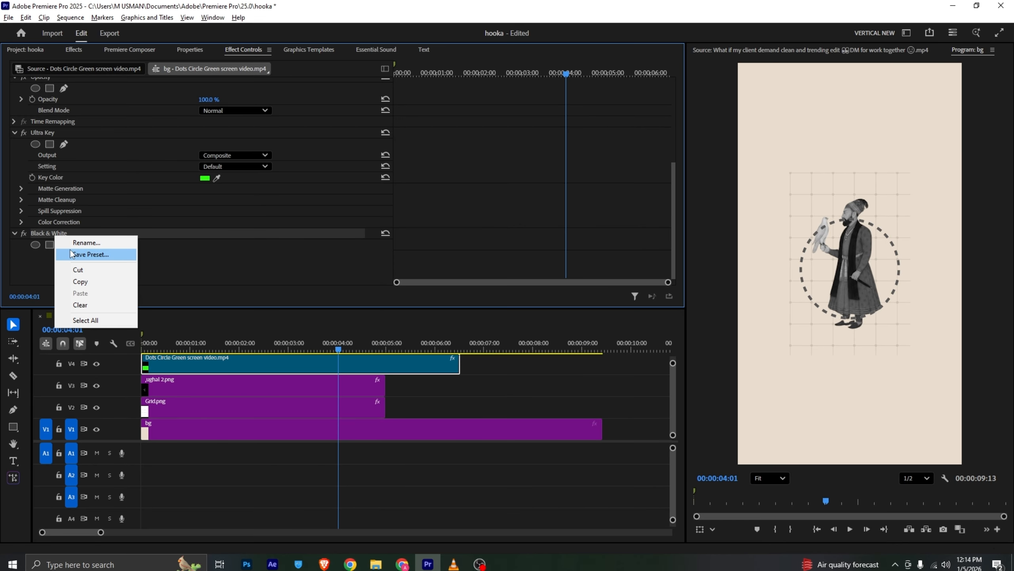
pyautogui.click(123, 252)
pyautogui.click(556, 351)
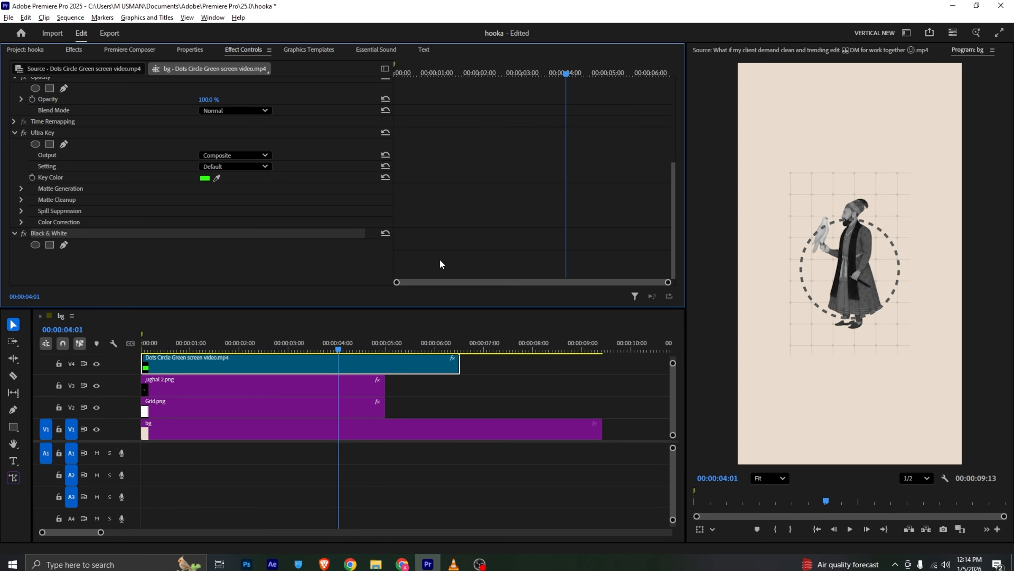
# Step: Set the dots circle's scale to 170%, Y position to 915 and anchor point X to 958, comparing it with the reference video in VLC
pyautogui.scroll(5, 140, 181)
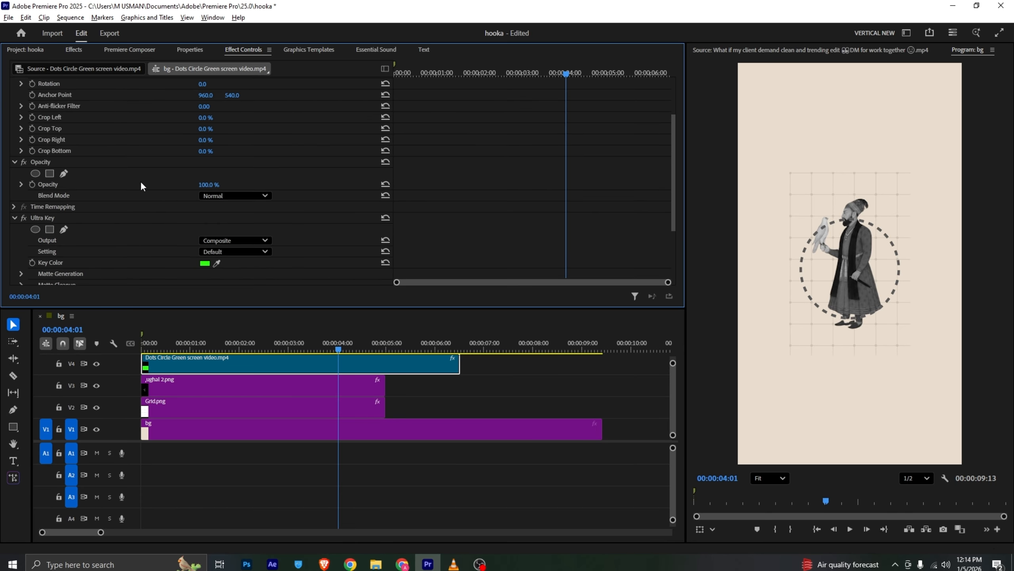
pyautogui.click(190, 50)
pyautogui.scroll(-1, 162, 192)
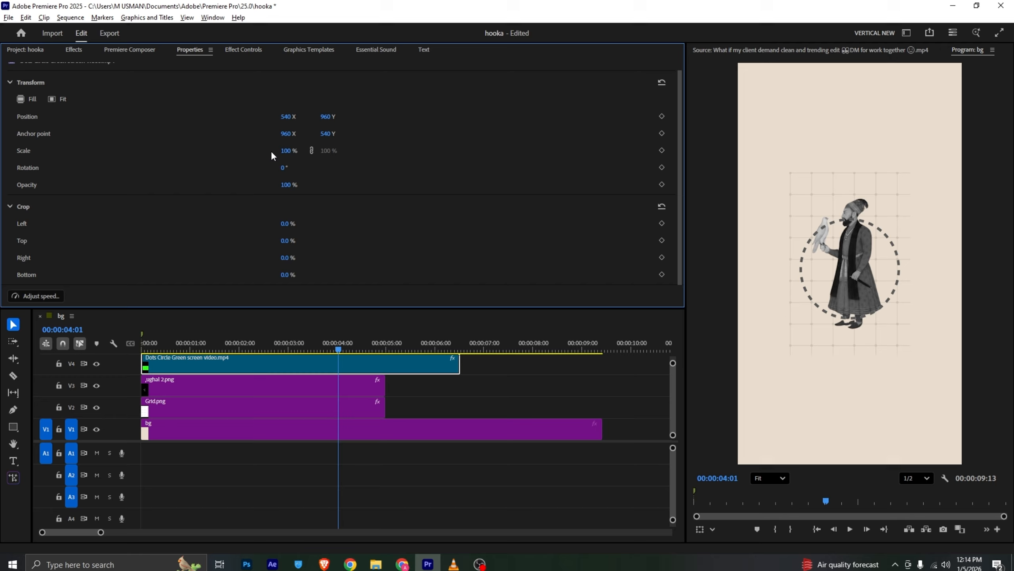
pyautogui.moveTo(286, 150); pyautogui.dragTo(346, 161)
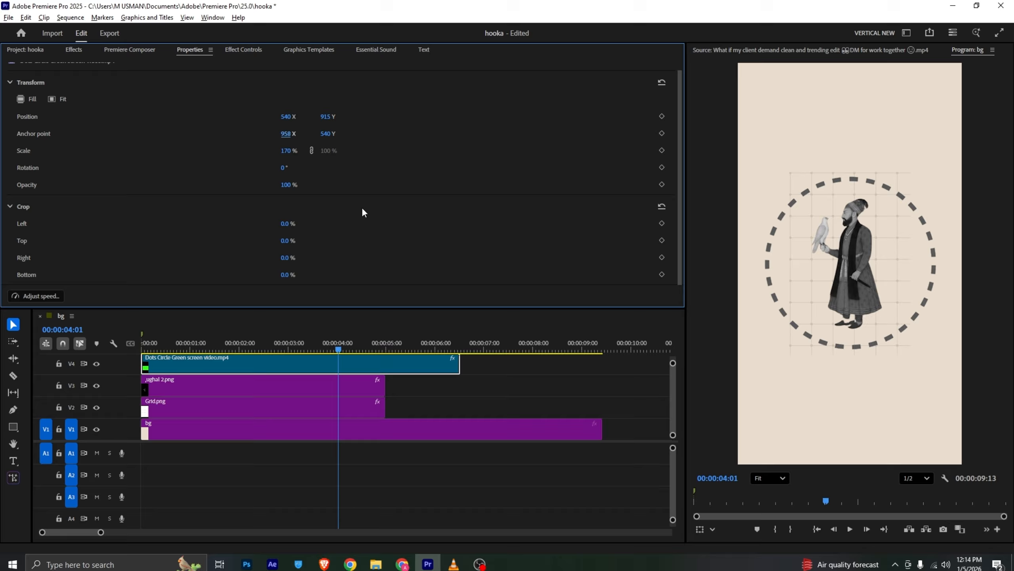
pyautogui.click(454, 564)
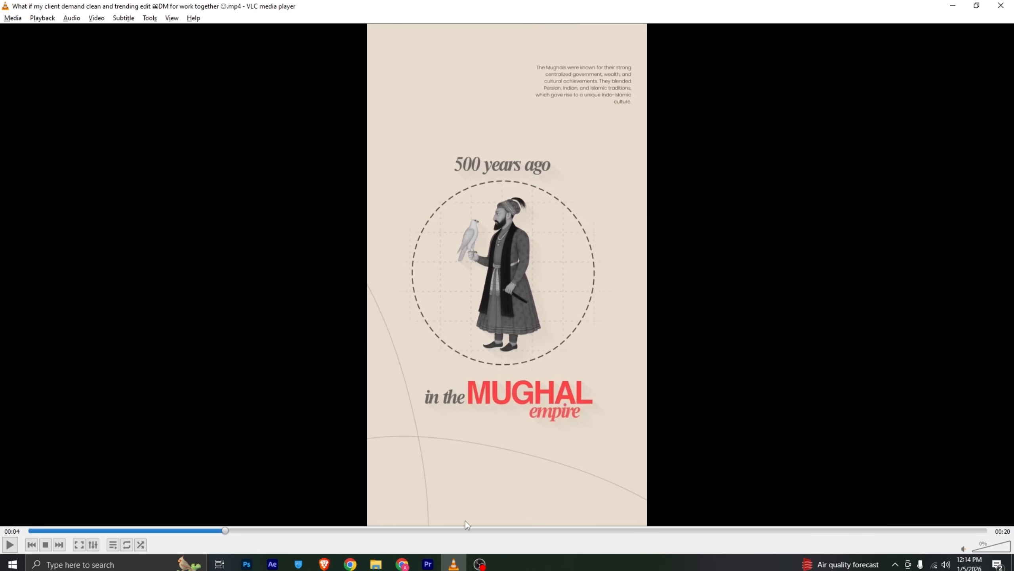
pyautogui.click(428, 564)
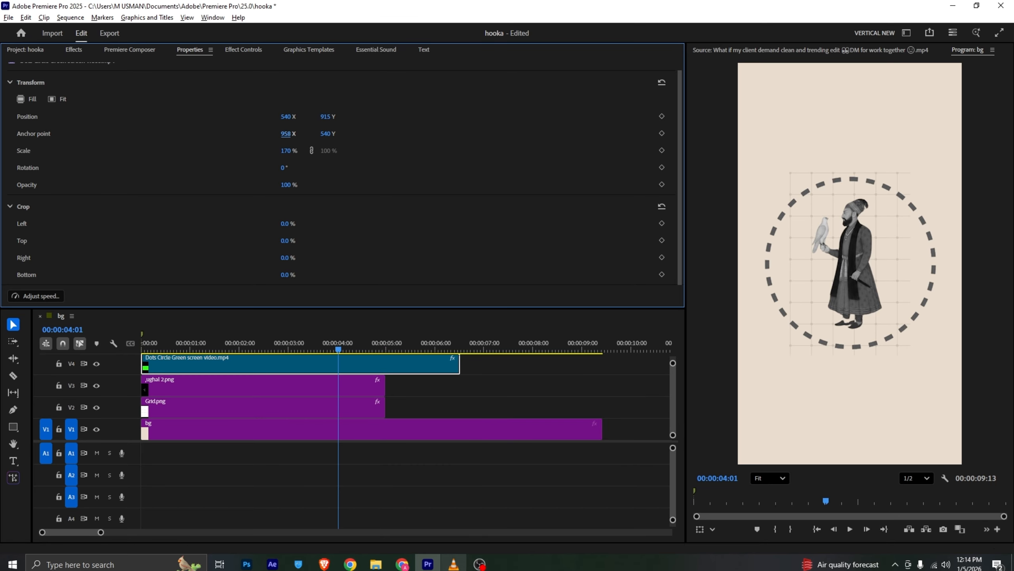
pyautogui.click(454, 564)
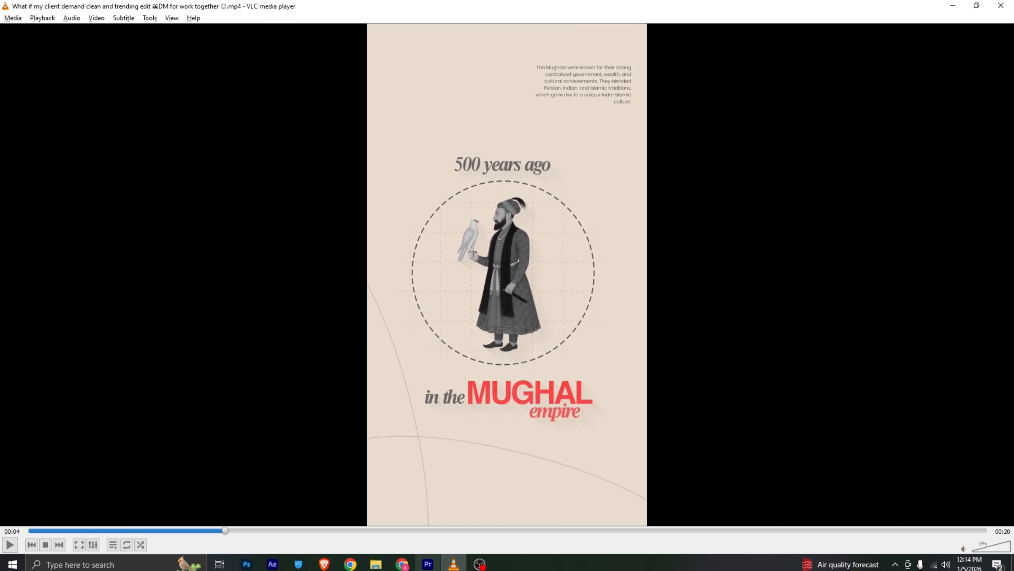
pyautogui.click(428, 563)
# Step: Shrink the video tracks and draw a closed curved Pen shape from beyond the frame's left side to its bottom edge, following the VLC reference
pyautogui.click(468, 396)
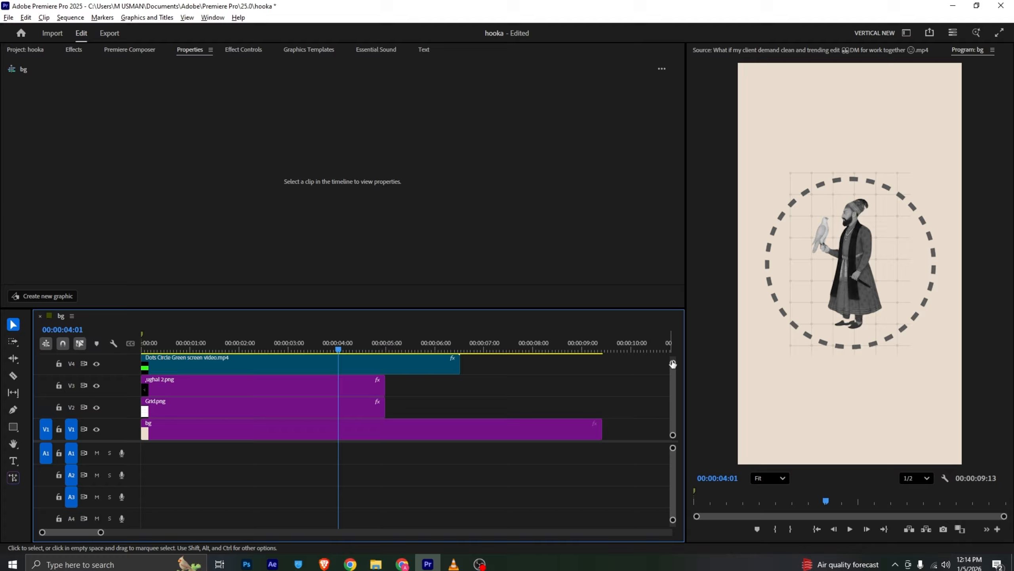
pyautogui.moveTo(673, 363); pyautogui.dragTo(679, 364)
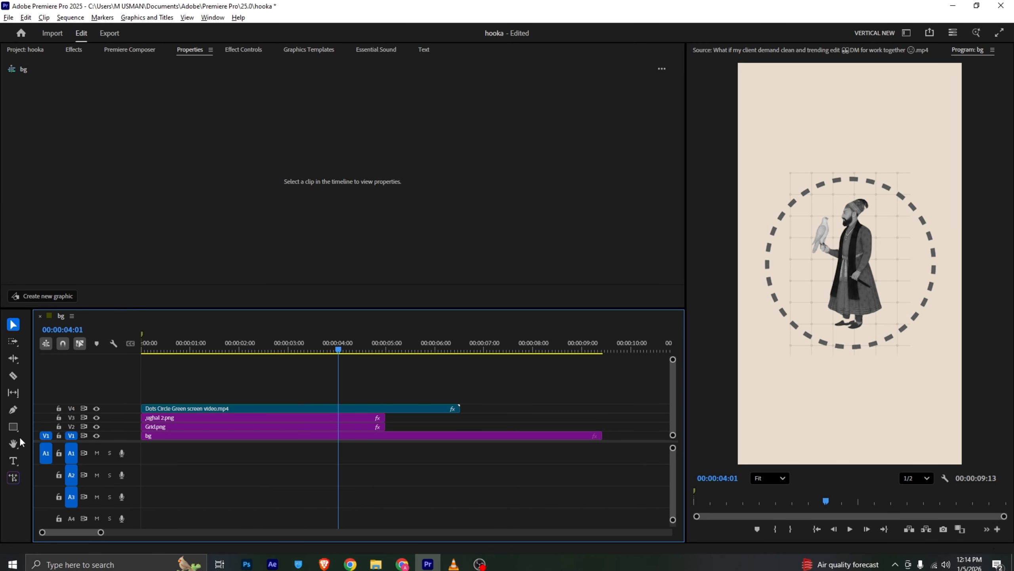
pyautogui.click(14, 410)
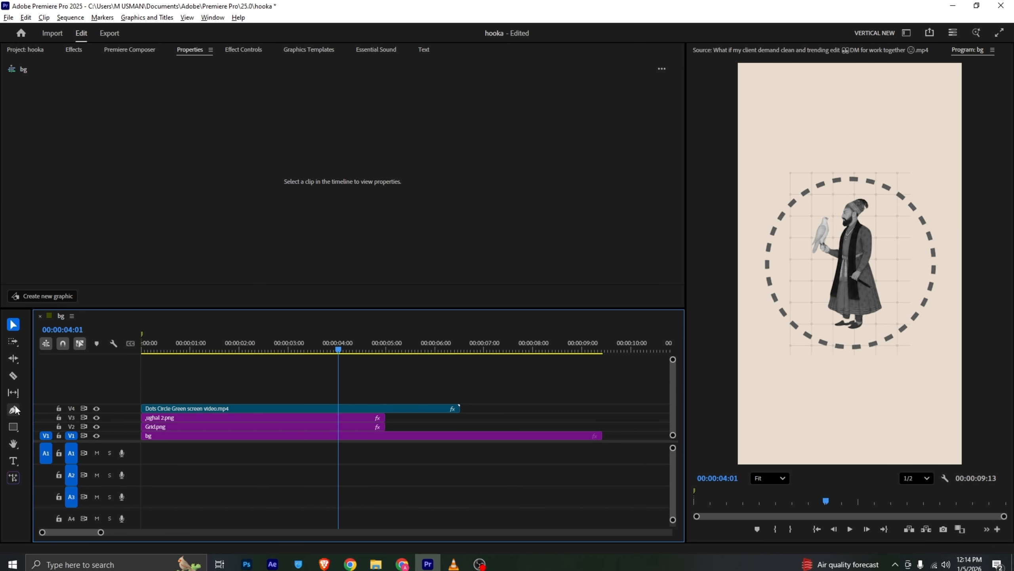
pyautogui.click(710, 271)
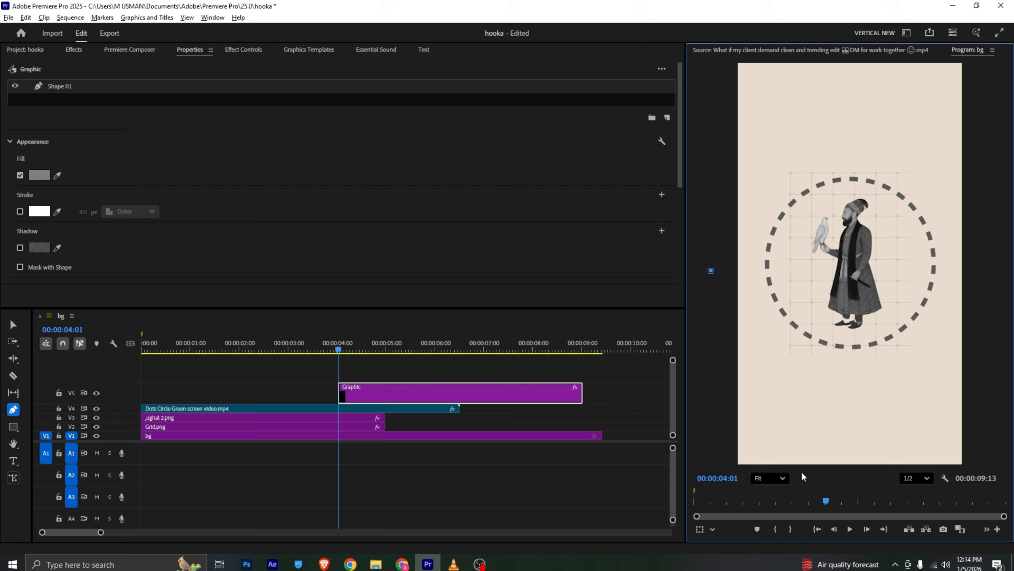
pyautogui.hotkey('alt', 'Tab')
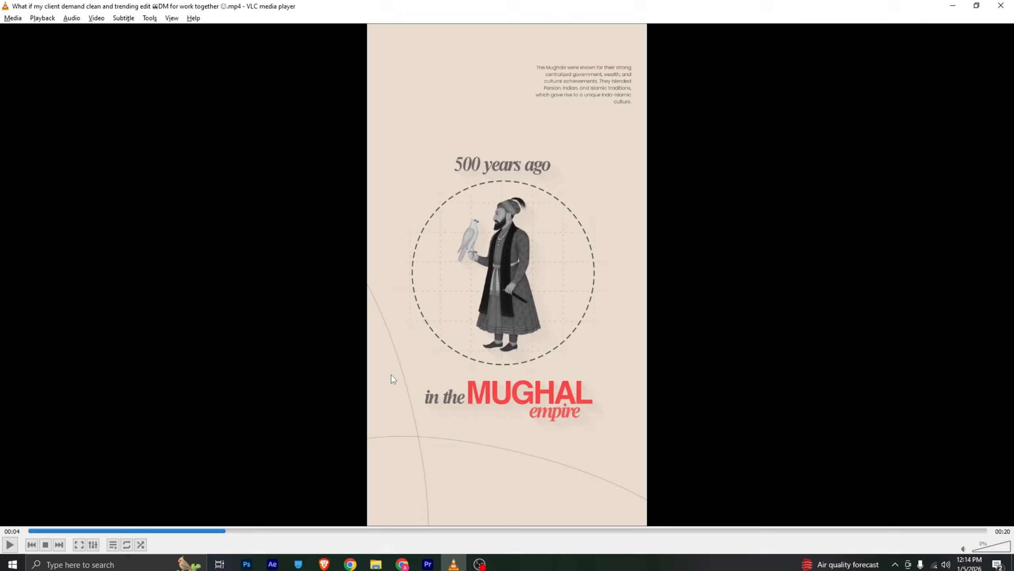
pyautogui.hotkey('alt', 'Tab')
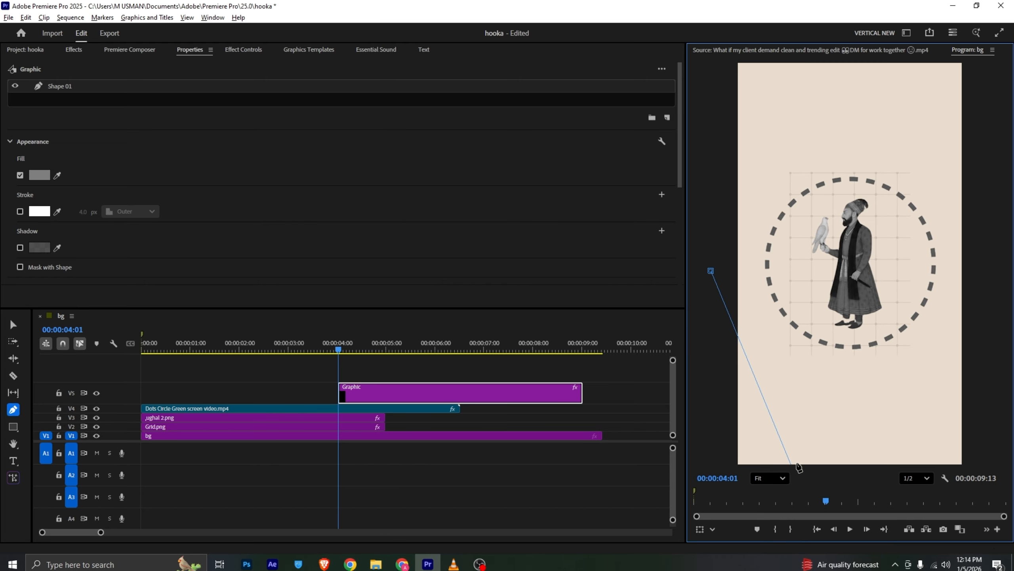
pyautogui.moveTo(711, 271); pyautogui.dragTo(731, 257)
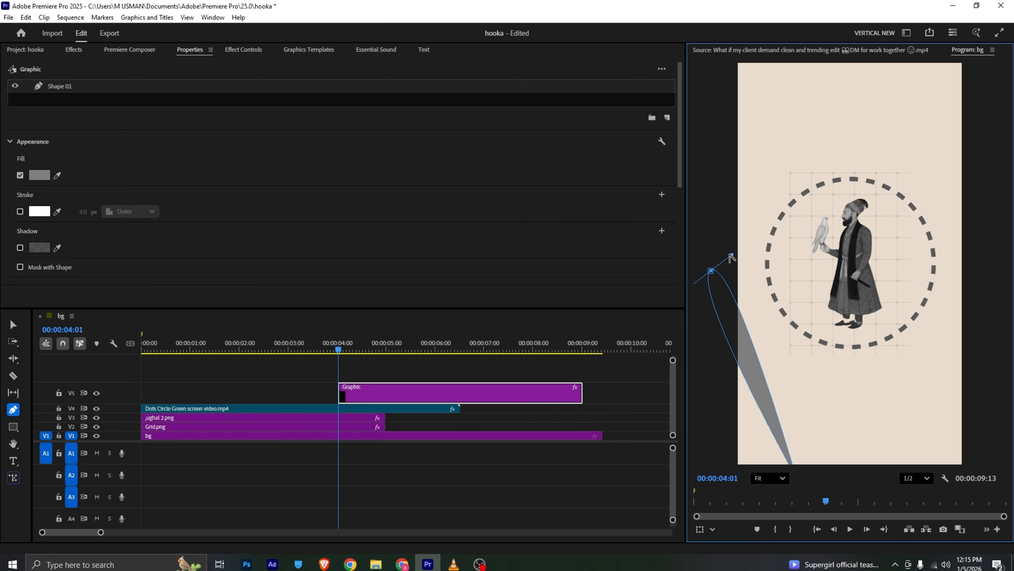
# Step: Turn off the pen shape's fill and give it a black (000000) outer stroke 3 px wide
pyautogui.click(20, 176)
pyautogui.click(20, 215)
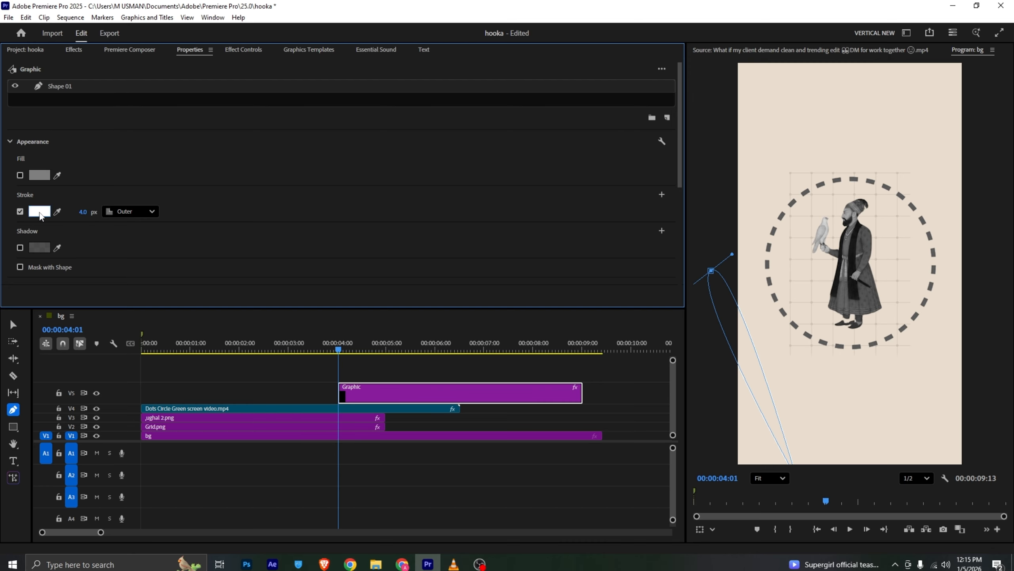
pyautogui.click(39, 210)
pyautogui.moveTo(406, 269); pyautogui.dragTo(302, 141)
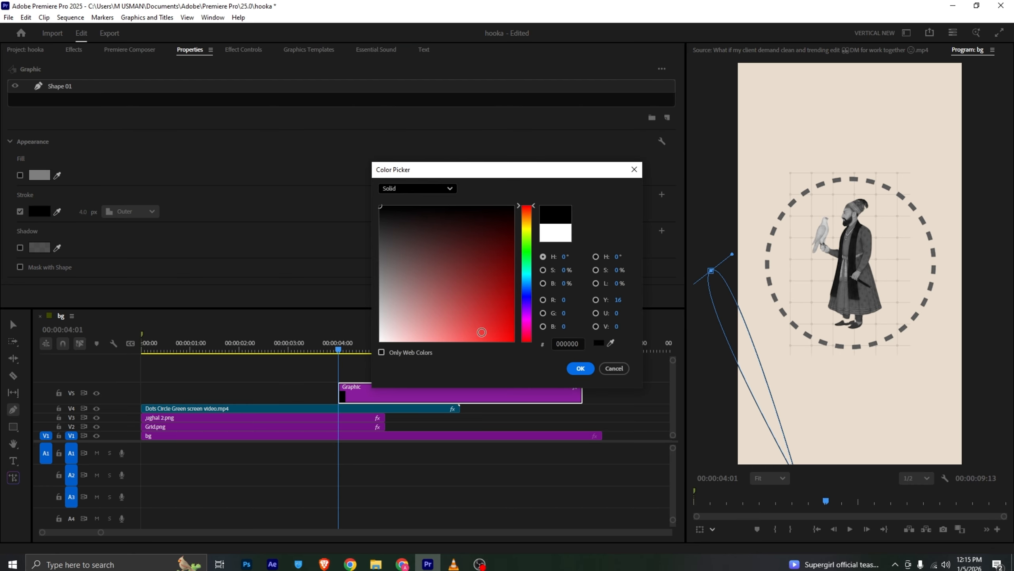
pyautogui.click(580, 368)
pyautogui.moveTo(84, 211); pyautogui.dragTo(81, 211)
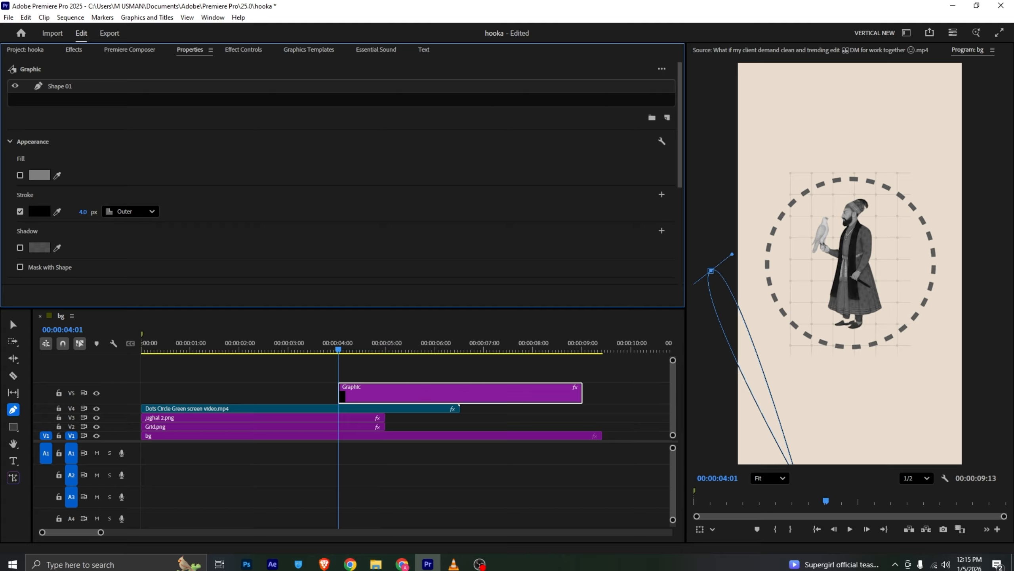
pyautogui.moveTo(83, 211); pyautogui.dragTo(82, 212)
# Step: Move the curve's Graphic clip on V5 to the start of the sequence
pyautogui.press('v')
pyautogui.click(711, 405)
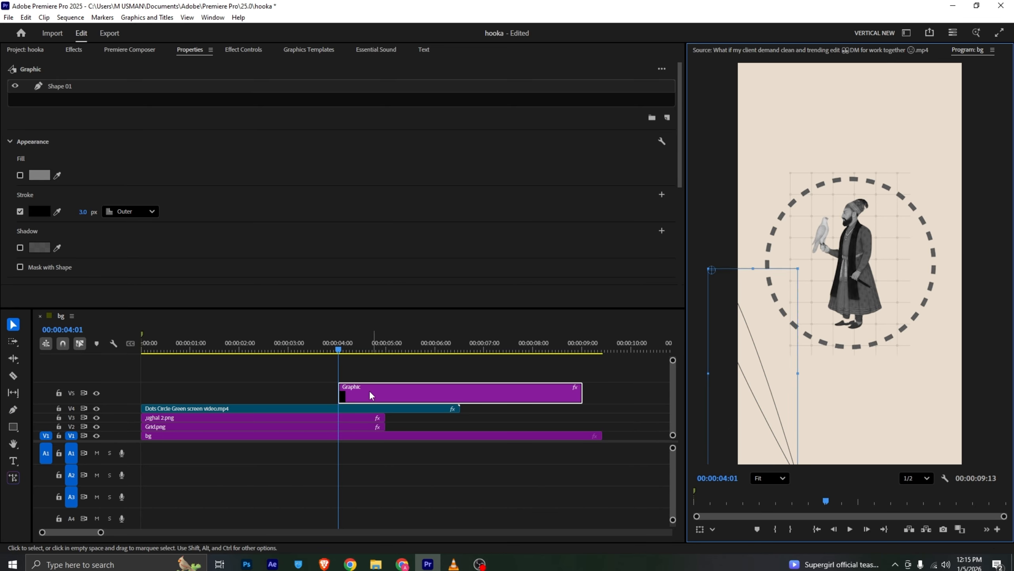
pyautogui.moveTo(369, 394); pyautogui.dragTo(175, 395)
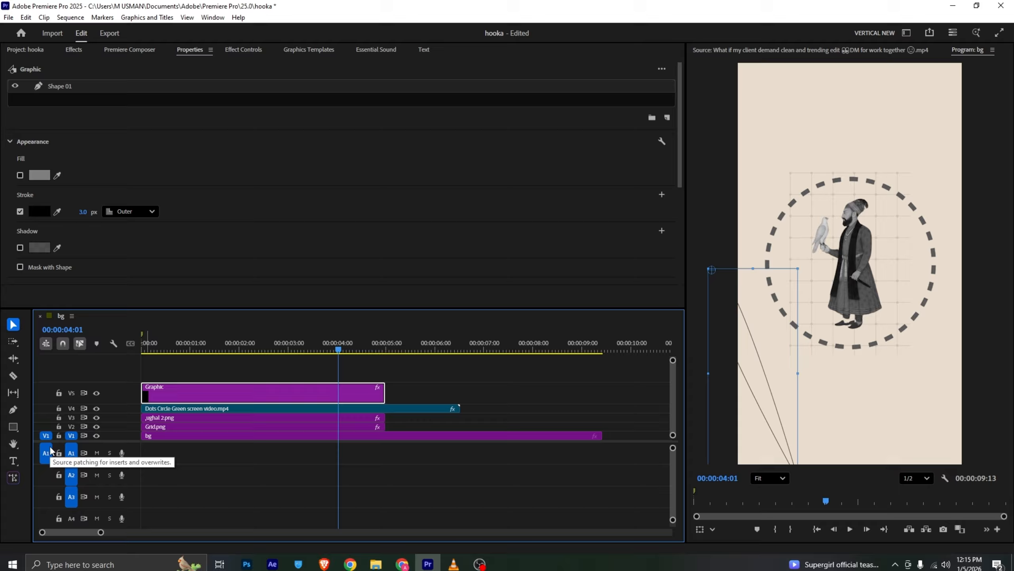
# Step: Widen the pen shape into a smooth arc and reposition it so only one curve crosses the frame's lower-left corner
pyautogui.click(13, 410)
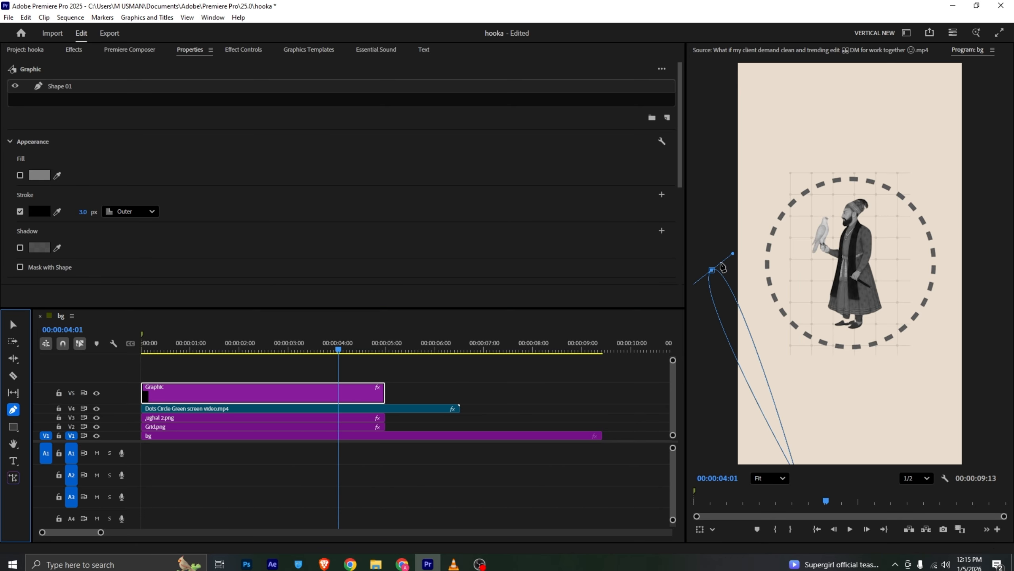
pyautogui.moveTo(733, 254); pyautogui.dragTo(655, 262)
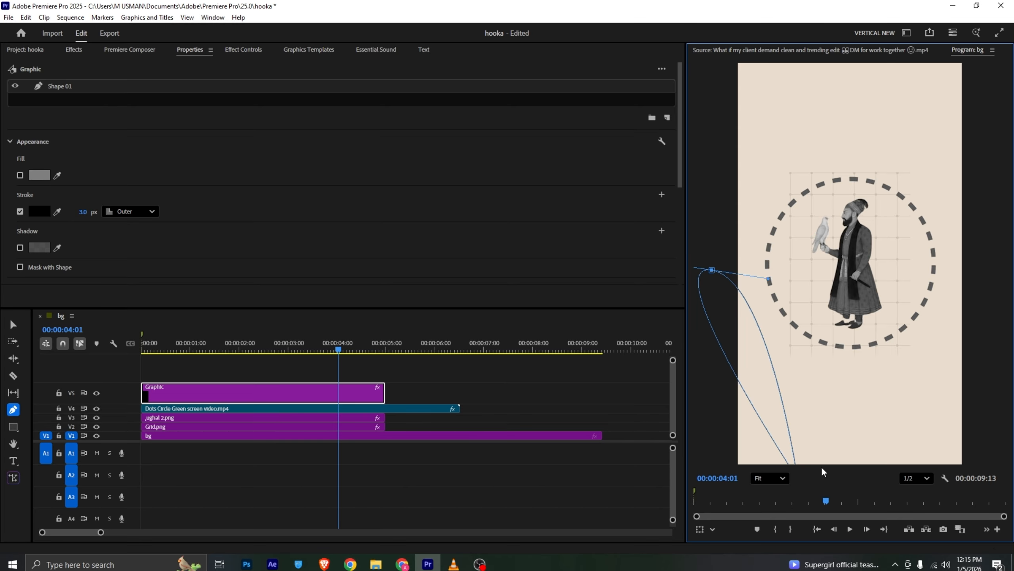
pyautogui.scroll(-2, 797, 395)
pyautogui.moveTo(796, 455); pyautogui.dragTo(766, 468)
pyautogui.press('v')
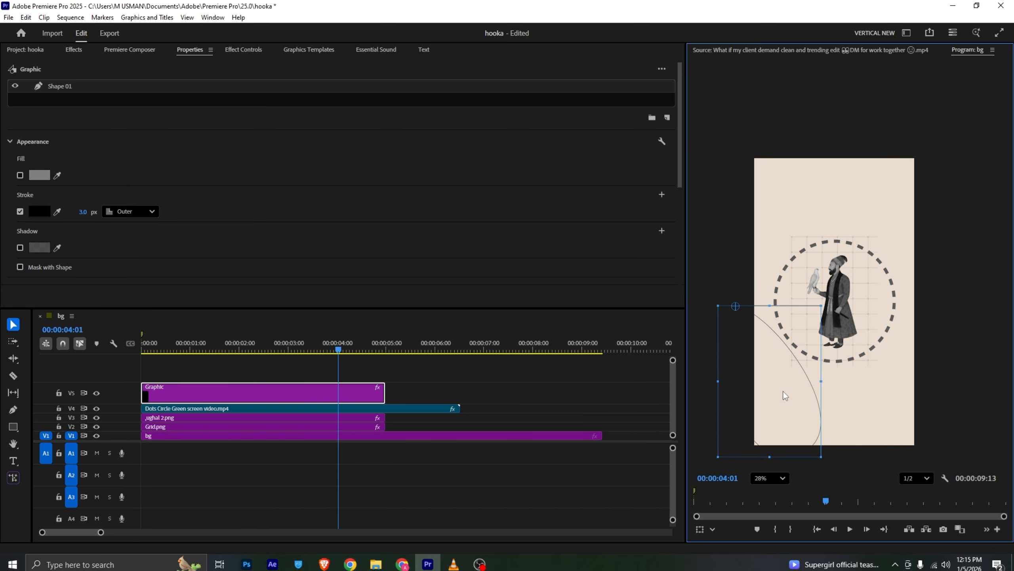
pyautogui.moveTo(784, 396); pyautogui.dragTo(773, 416)
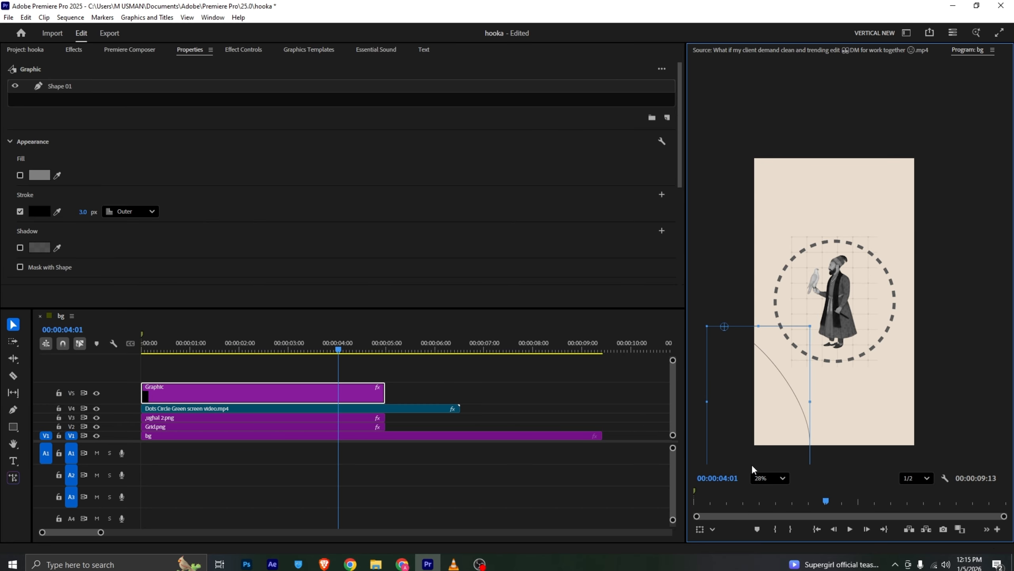
pyautogui.click(768, 477)
pyautogui.click(782, 329)
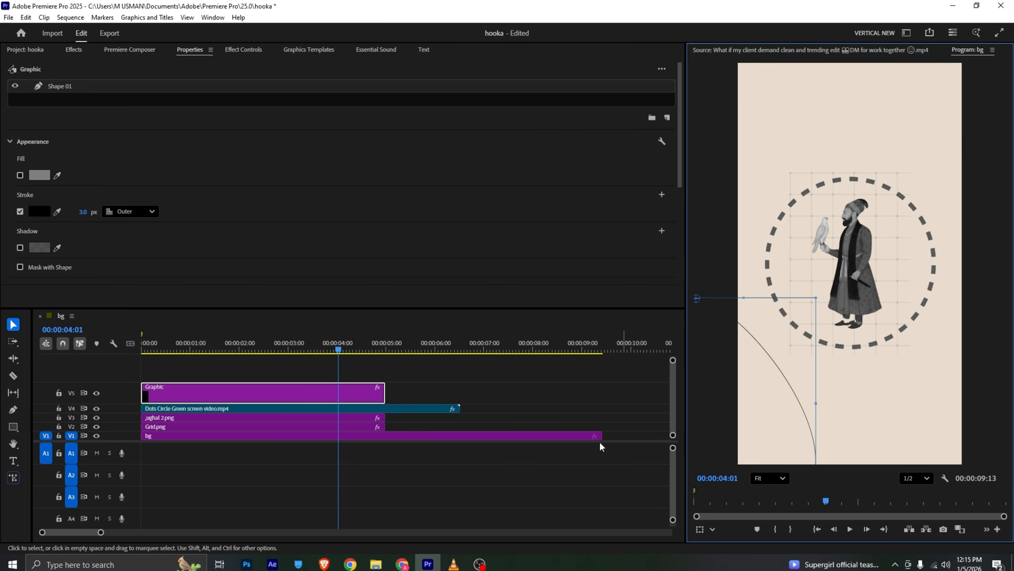
# Step: Check the reference video in VLC, then duplicate the curve graphic onto V6 and shift the copy up and to the right
pyautogui.click(454, 563)
pyautogui.moveTo(224, 531)
pyautogui.mouseDown()
pyautogui.moveTo(163, 532)
pyautogui.moveTo(220, 531)
pyautogui.mouseUp()
pyautogui.click(428, 563)
pyautogui.moveTo(243, 397); pyautogui.dragTo(242, 377)
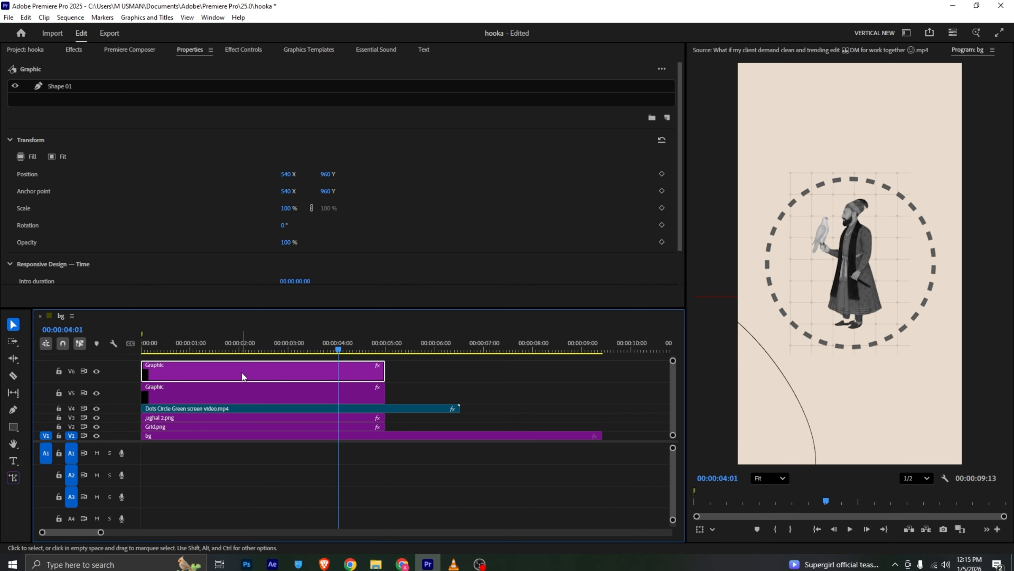
pyautogui.click(776, 362)
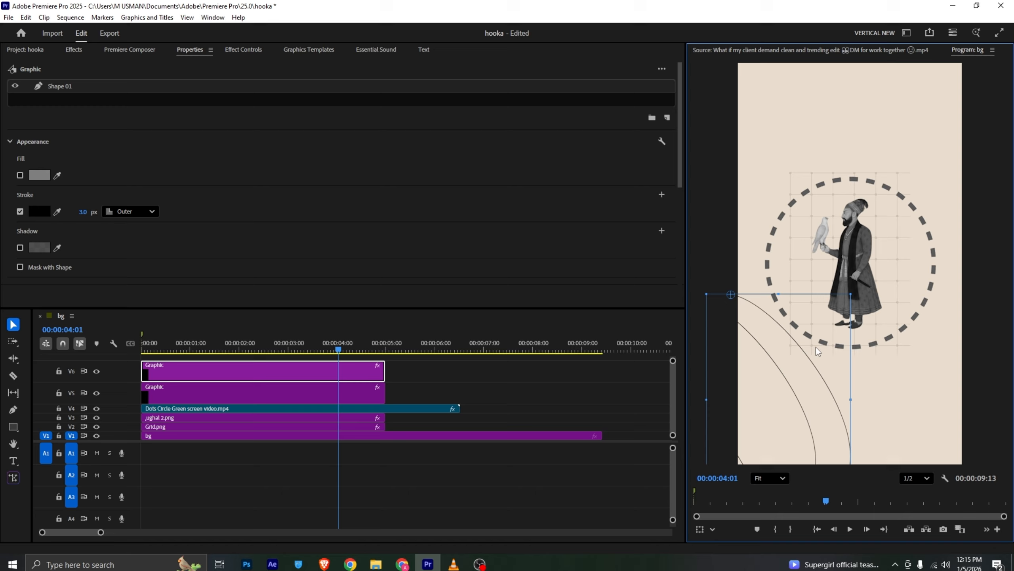
pyautogui.hotkey('alt', 'Tab')
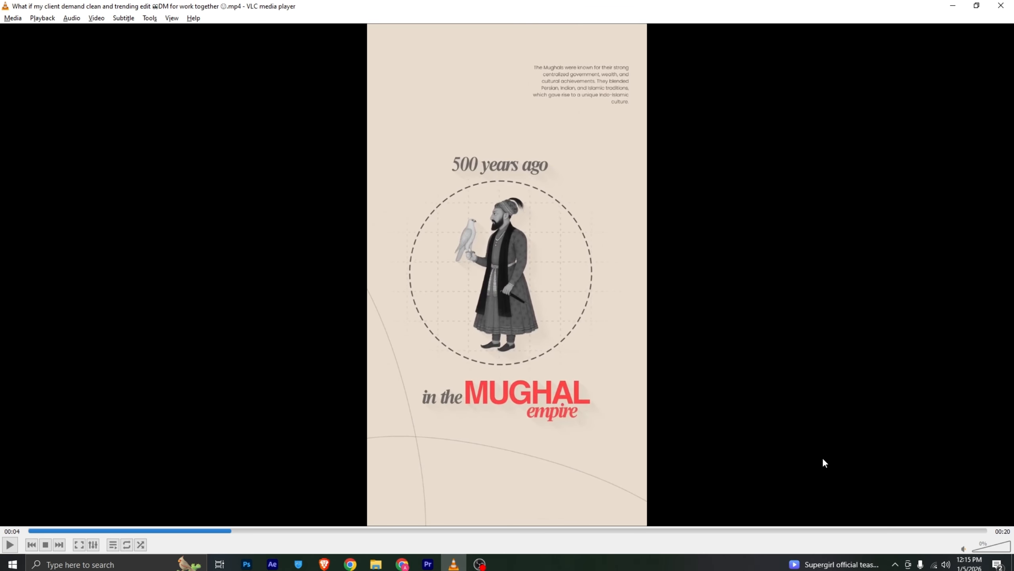
pyautogui.hotkey('alt', 'Tab')
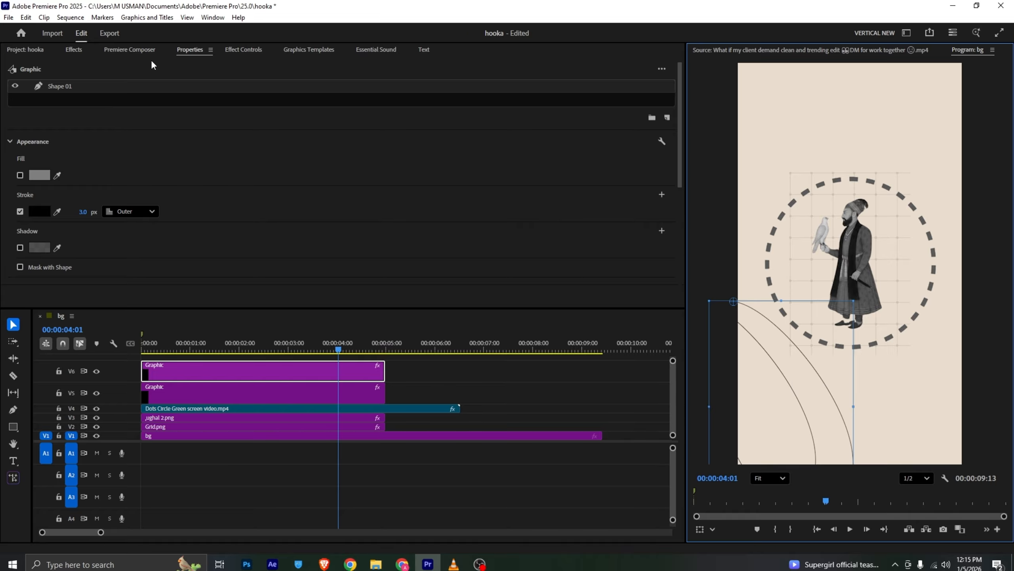
pyautogui.click(233, 50)
pyautogui.moveTo(204, 185); pyautogui.dragTo(190, 184)
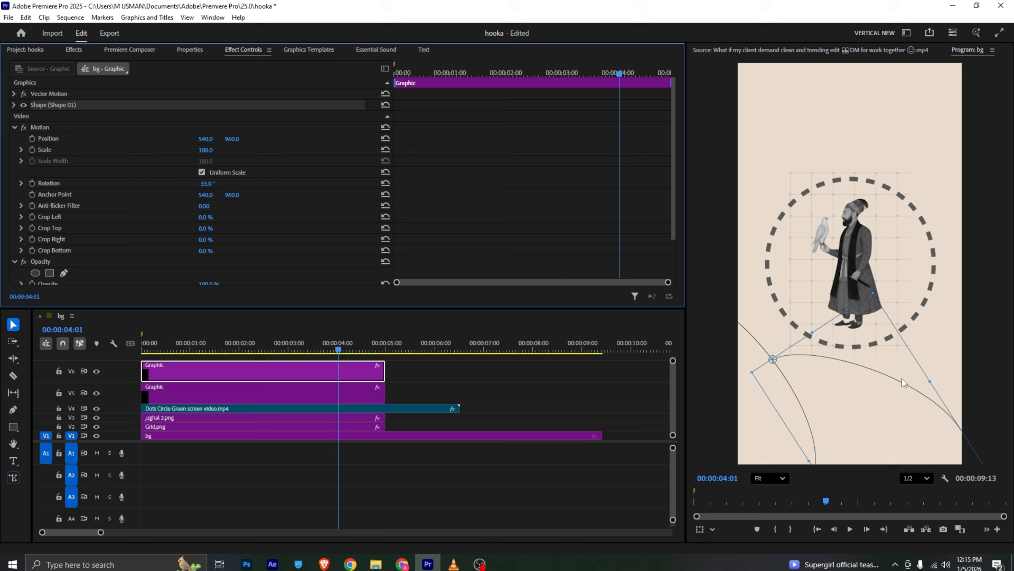
pyautogui.moveTo(902, 378); pyautogui.dragTo(841, 381)
pyautogui.hotkey('ctrl', 'z')
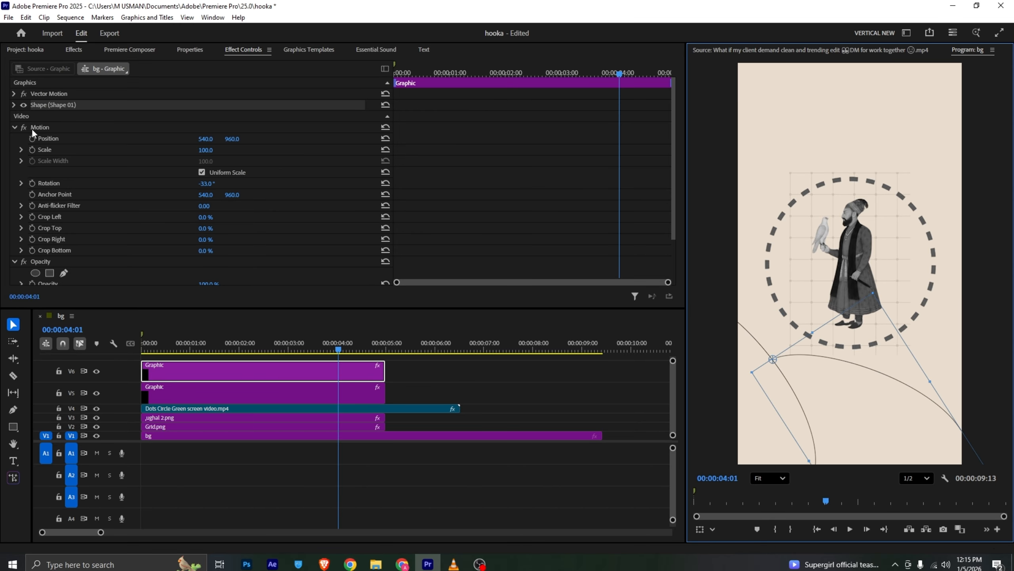
pyautogui.click(40, 127)
pyautogui.moveTo(878, 412); pyautogui.dragTo(836, 433)
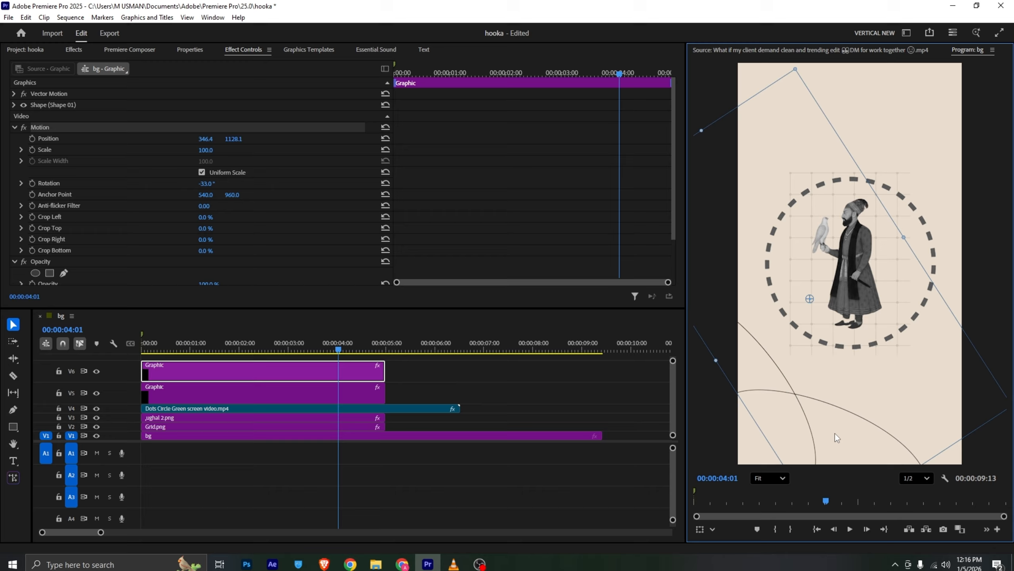
pyautogui.hotkey('ctrl', 'z')
pyautogui.hotkey('ctrl', 'z')
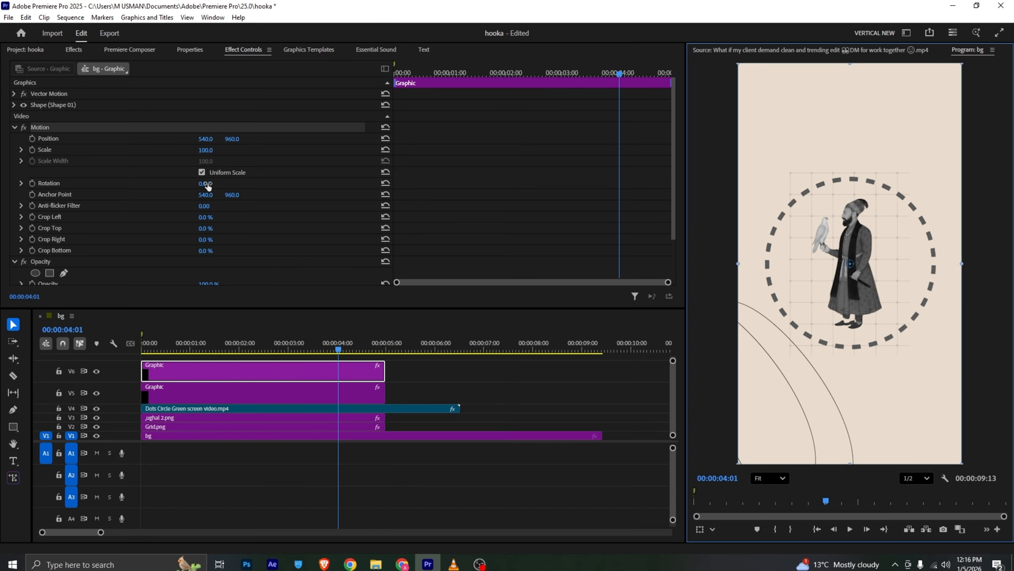
# Step: Rotate the V6 curve copy to -42°, scale it to 148 and position it at 303.1, 914.2, checking against the reference video
pyautogui.moveTo(208, 185); pyautogui.dragTo(211, 185)
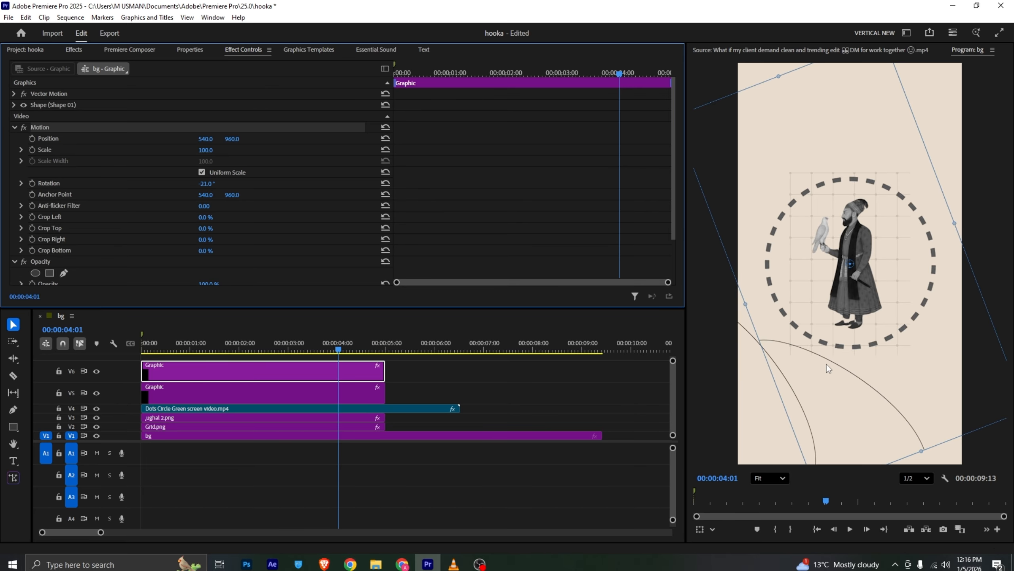
pyautogui.moveTo(827, 364); pyautogui.dragTo(797, 381)
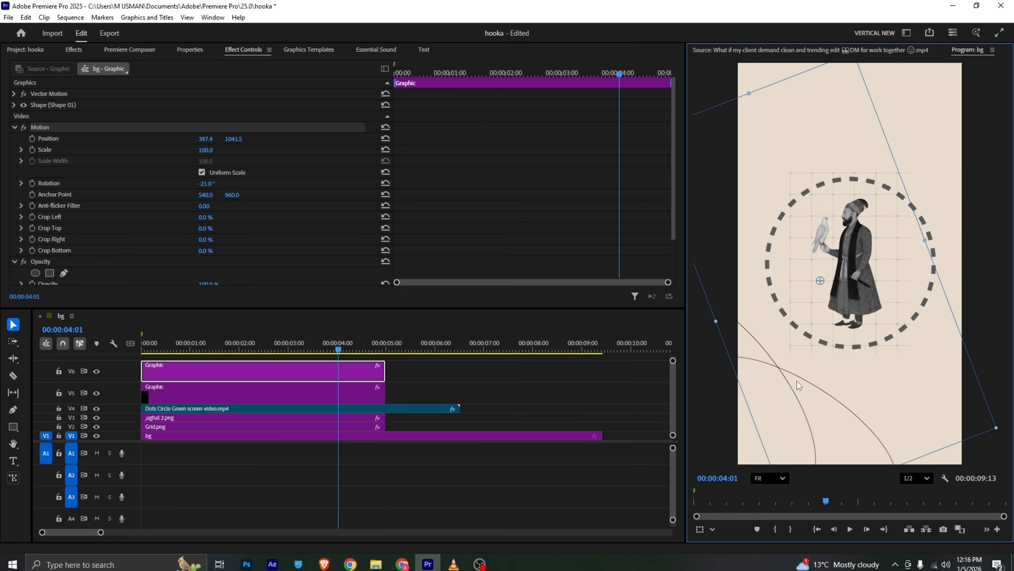
pyautogui.moveTo(206, 150); pyautogui.dragTo(214, 150)
pyautogui.moveTo(789, 426); pyautogui.dragTo(801, 425)
pyautogui.hotkey('alt', 'Tab')
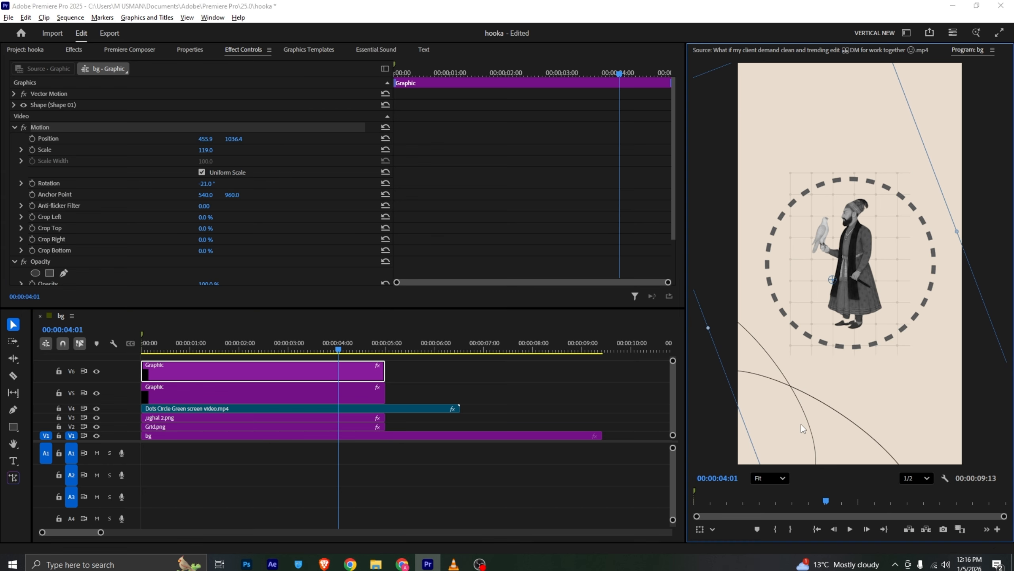
pyautogui.hotkey('alt', 'Tab')
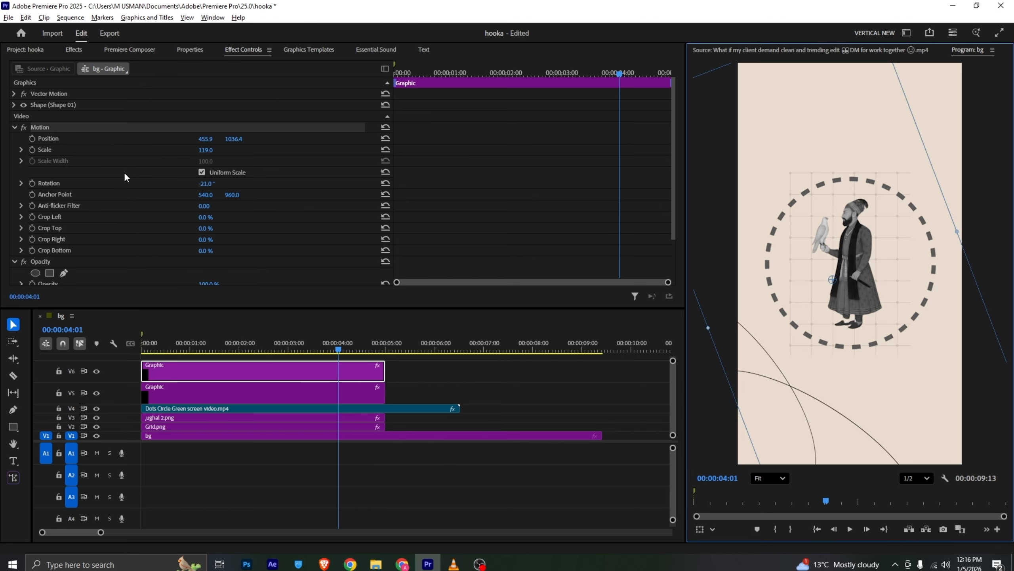
pyautogui.moveTo(206, 183); pyautogui.dragTo(201, 184)
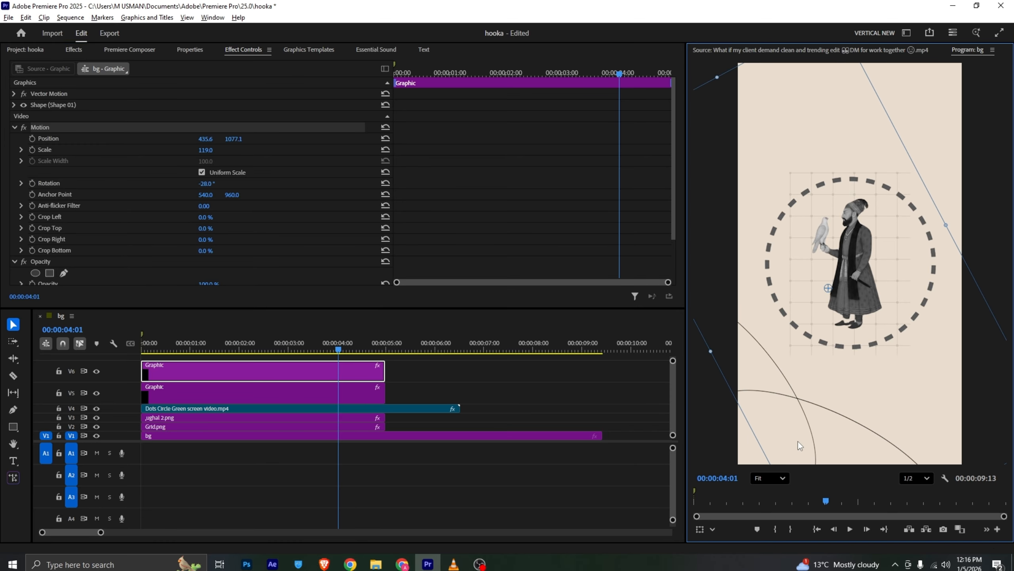
pyautogui.hotkey('alt', 'Tab')
pyautogui.hotkey('alt', 'Tab')
pyautogui.moveTo(206, 184); pyautogui.dragTo(198, 183)
pyautogui.moveTo(202, 149); pyautogui.dragTo(214, 149)
pyautogui.moveTo(790, 429); pyautogui.dragTo(760, 398)
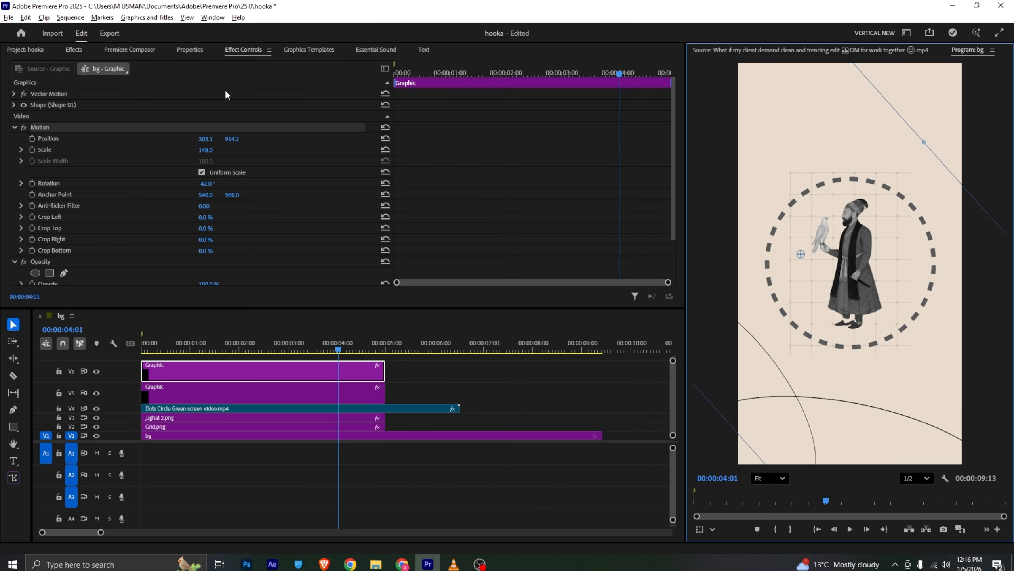
# Step: Set the stroke width of the V6 curve to 1 px
pyautogui.click(181, 52)
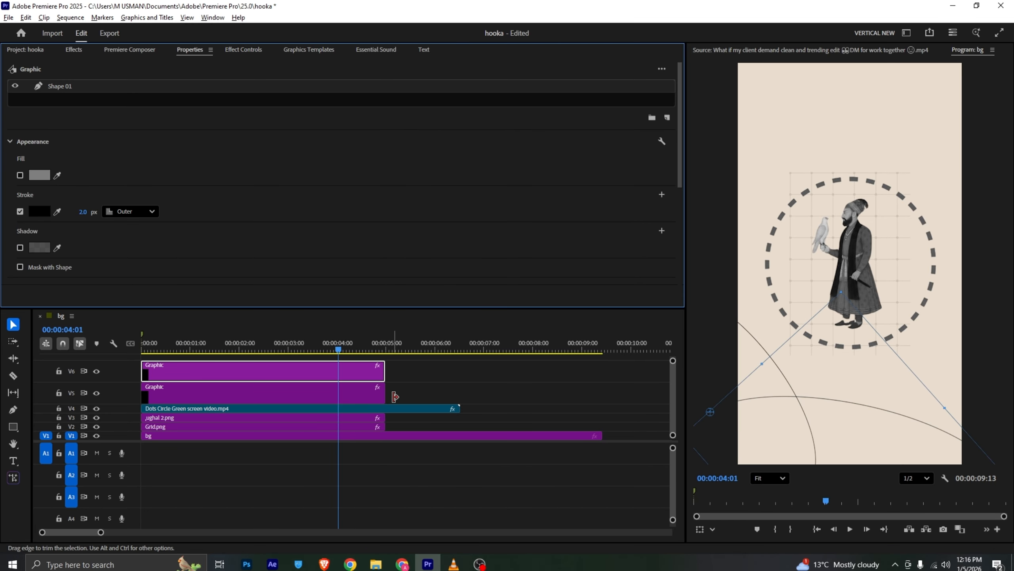
pyautogui.click(80, 206)
pyautogui.write('1')
pyautogui.press('Return')
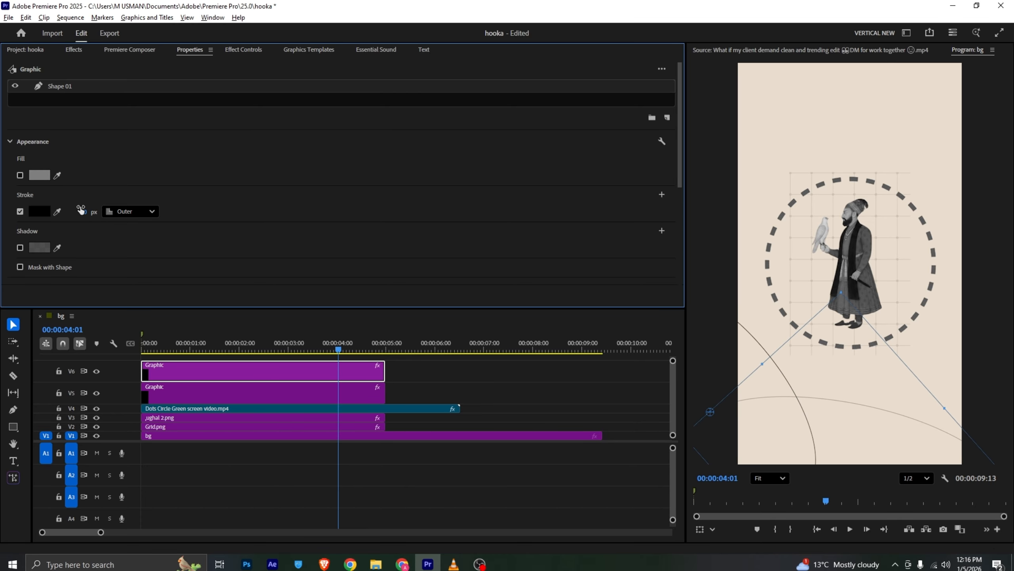
# Step: Thin the V5 curve's stroke to 1 px and deselect the clip
pyautogui.click(165, 393)
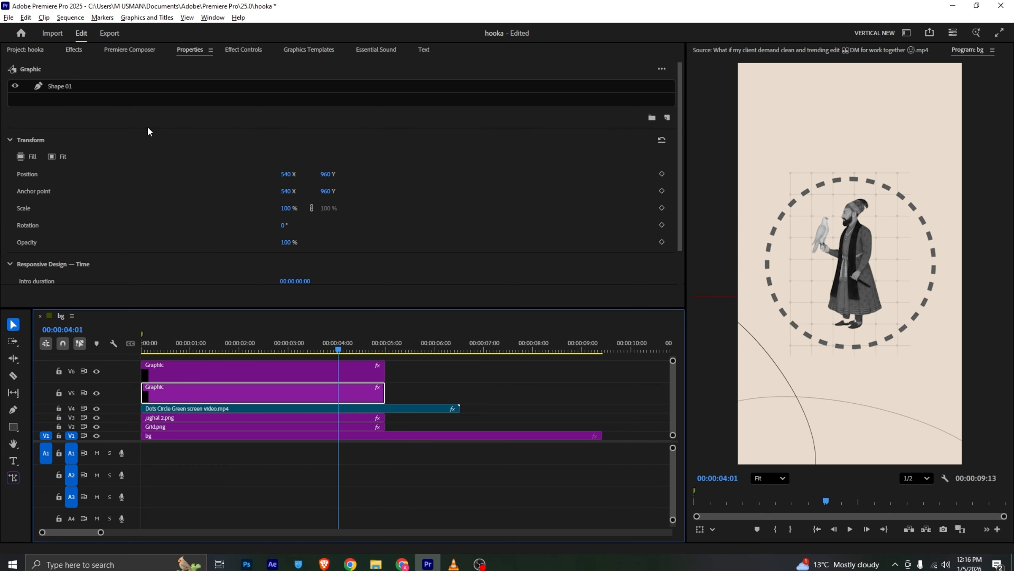
pyautogui.click(103, 91)
pyautogui.click(76, 206)
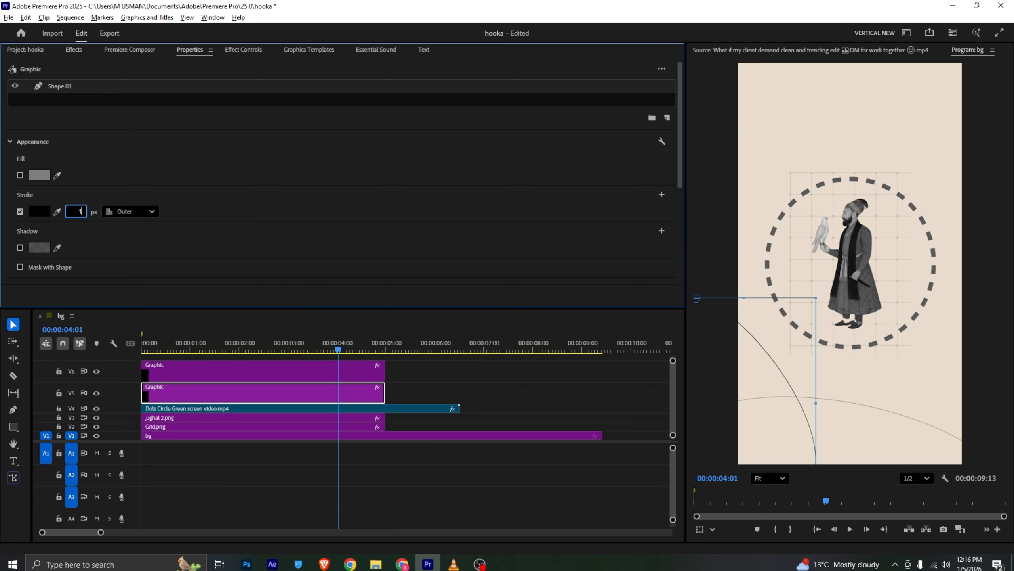
pyautogui.write('1')
pyautogui.press('Return')
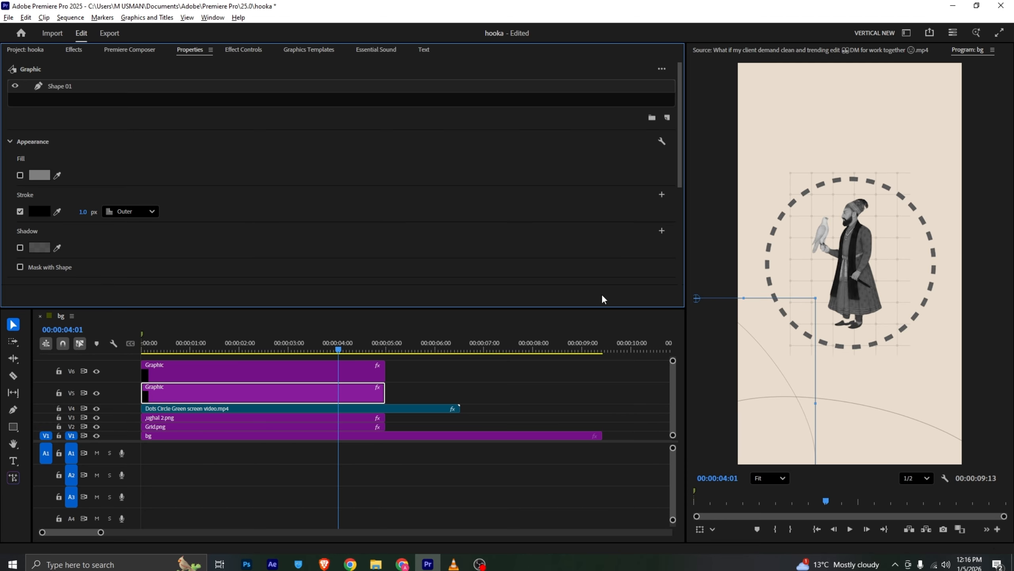
pyautogui.click(551, 376)
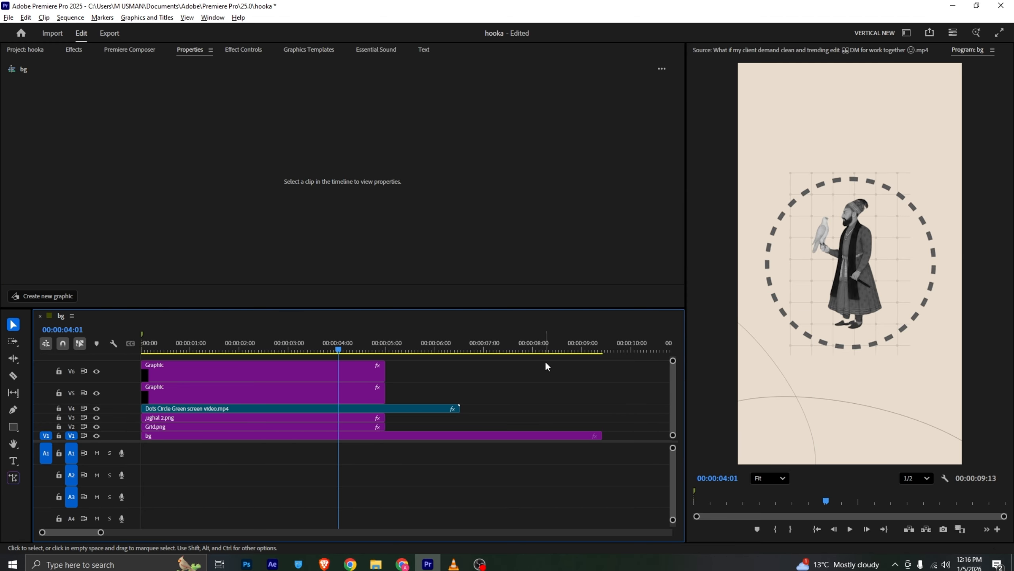
# Step: Draw a closed four-point opacity mask around the V5 curve, covering the lower part of the frame
pyautogui.click(348, 388)
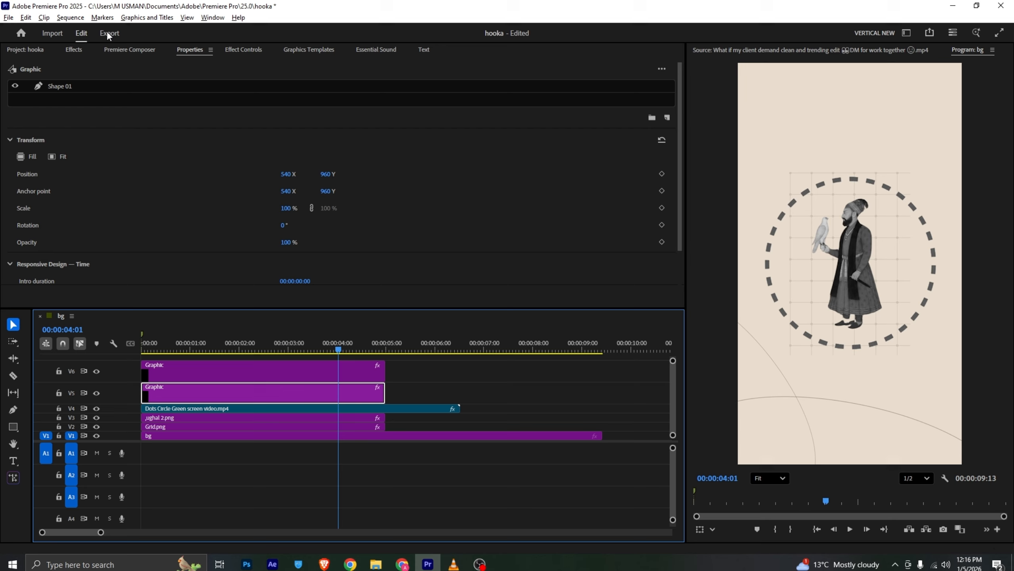
pyautogui.click(242, 49)
pyautogui.scroll(-2, 112, 172)
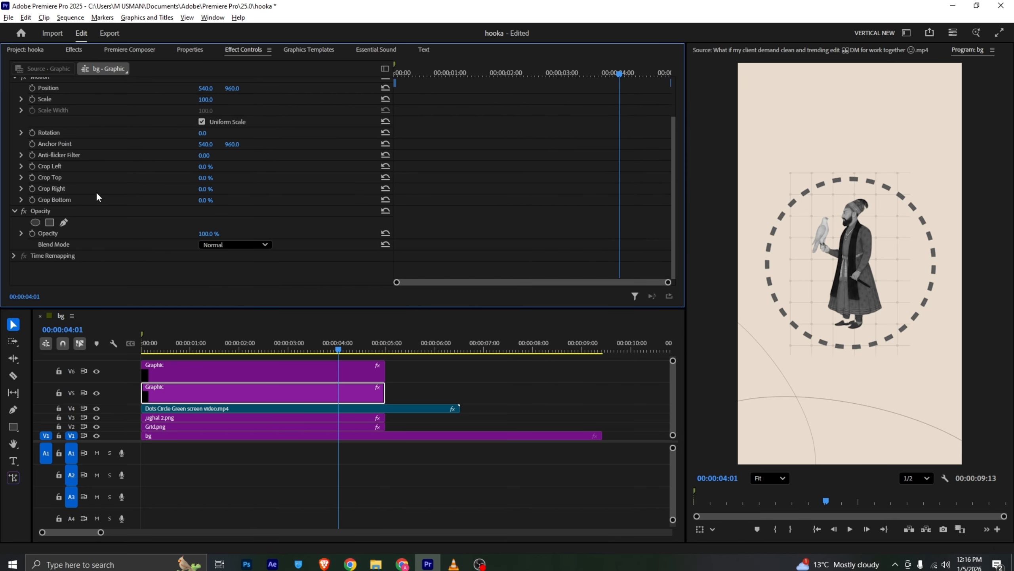
pyautogui.click(65, 222)
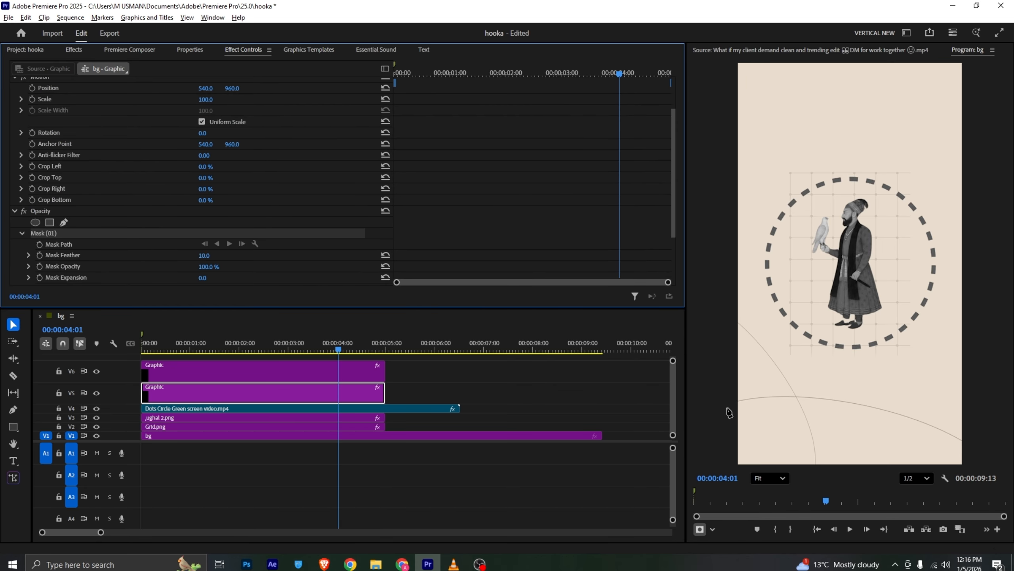
pyautogui.click(710, 317)
pyautogui.click(947, 323)
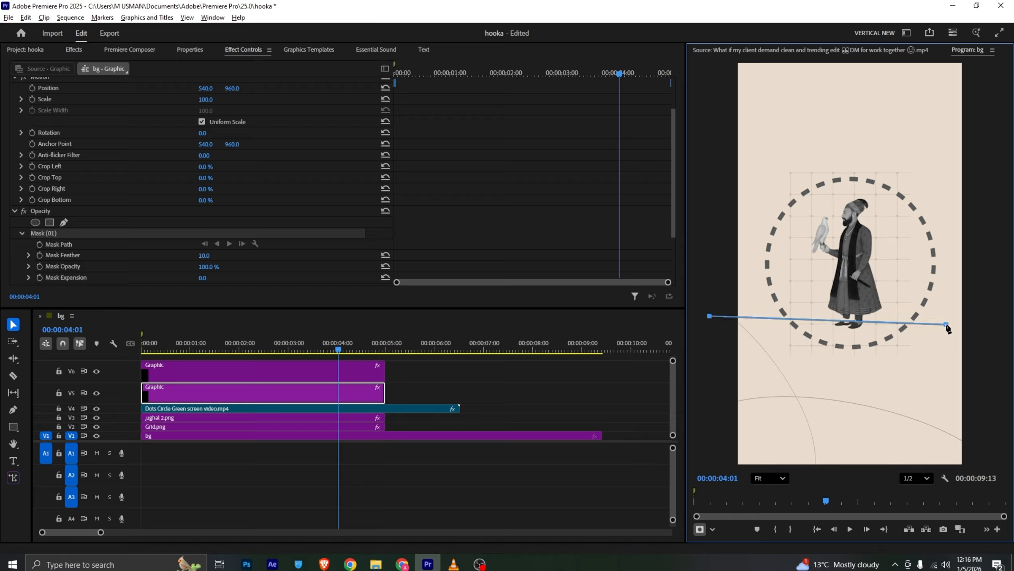
pyautogui.click(962, 462)
pyautogui.click(716, 462)
pyautogui.click(710, 316)
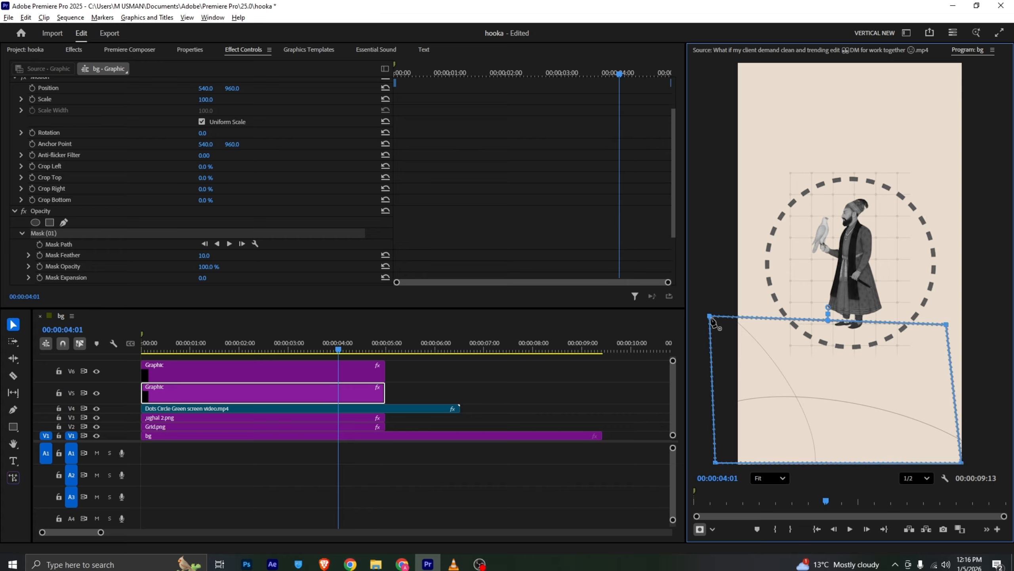
# Step: Animate the V5 mask path from a shape pulled up off the curve at 00:00:00:00 to the full mask at 00:00:02:02
pyautogui.click(38, 244)
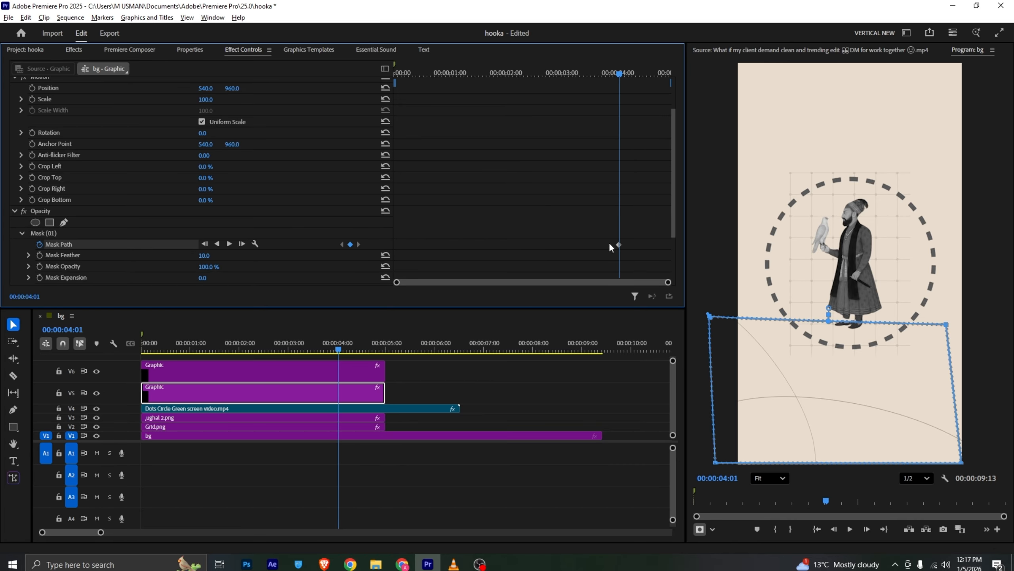
pyautogui.moveTo(509, 74)
pyautogui.mouseDown()
pyautogui.moveTo(459, 76)
pyautogui.moveTo(509, 74)
pyautogui.mouseUp()
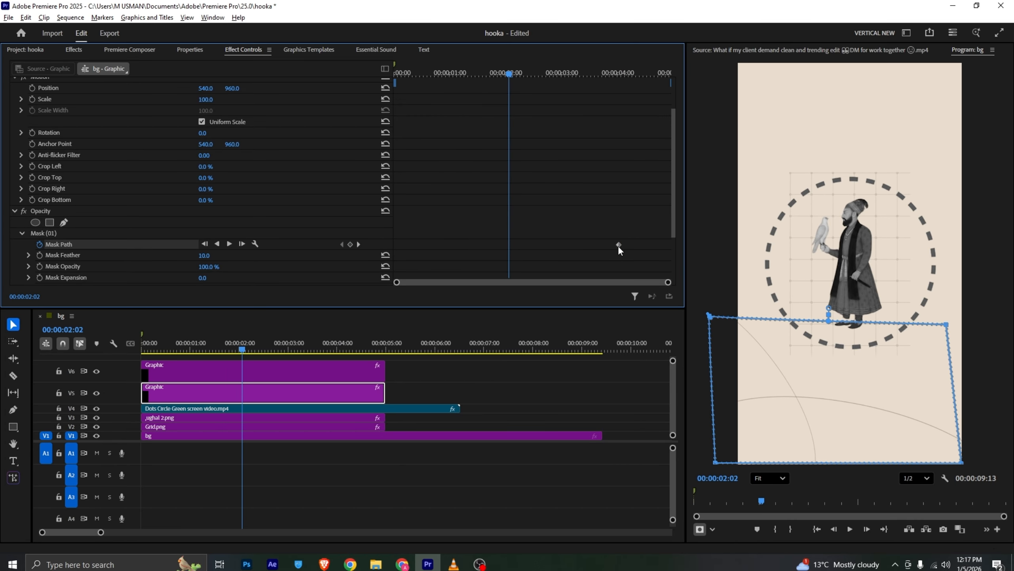
pyautogui.moveTo(444, 75); pyautogui.dragTo(342, 80)
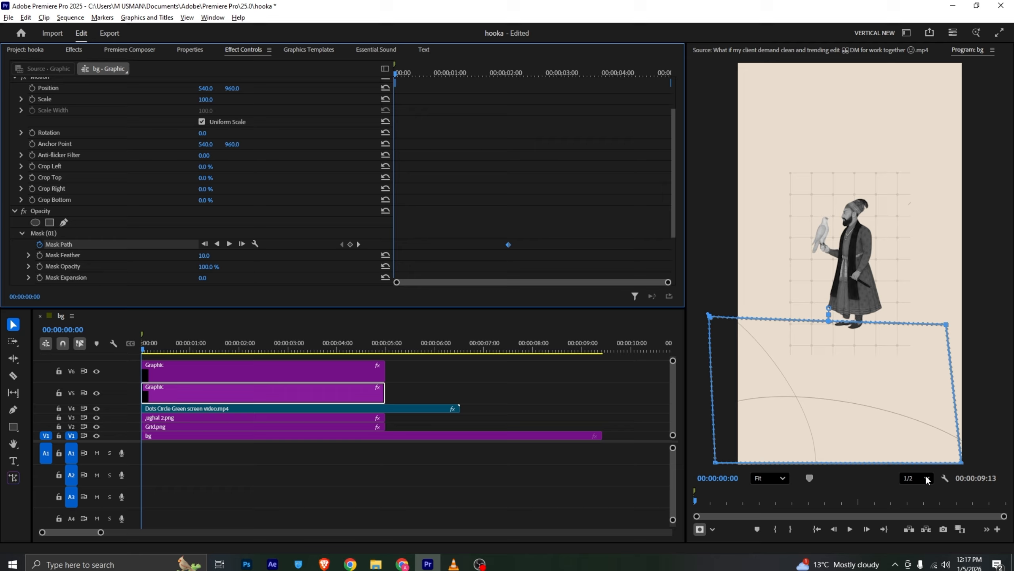
pyautogui.moveTo(960, 464); pyautogui.dragTo(917, 379)
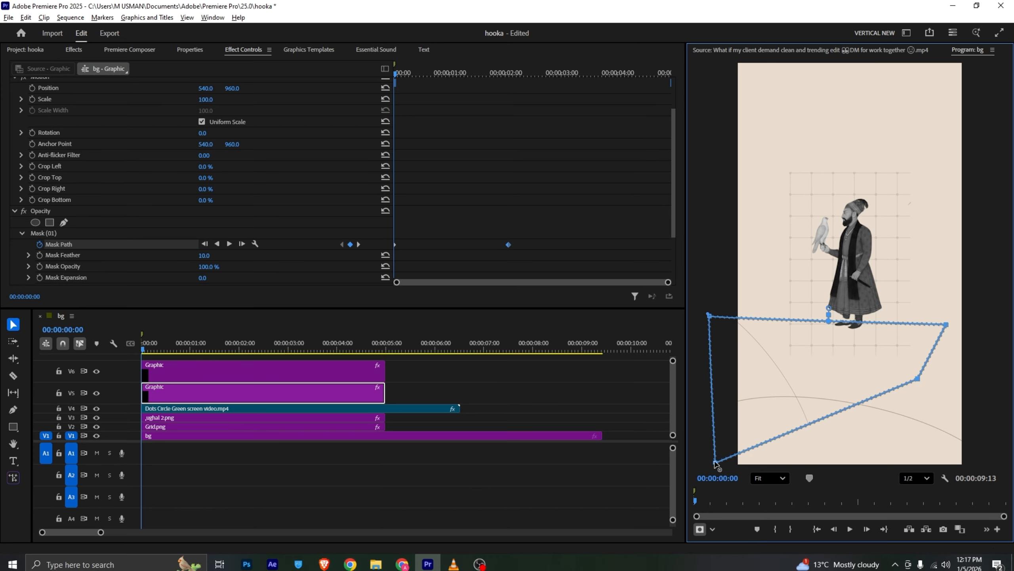
pyautogui.moveTo(715, 463); pyautogui.dragTo(693, 367)
pyautogui.moveTo(918, 381); pyautogui.dragTo(747, 198)
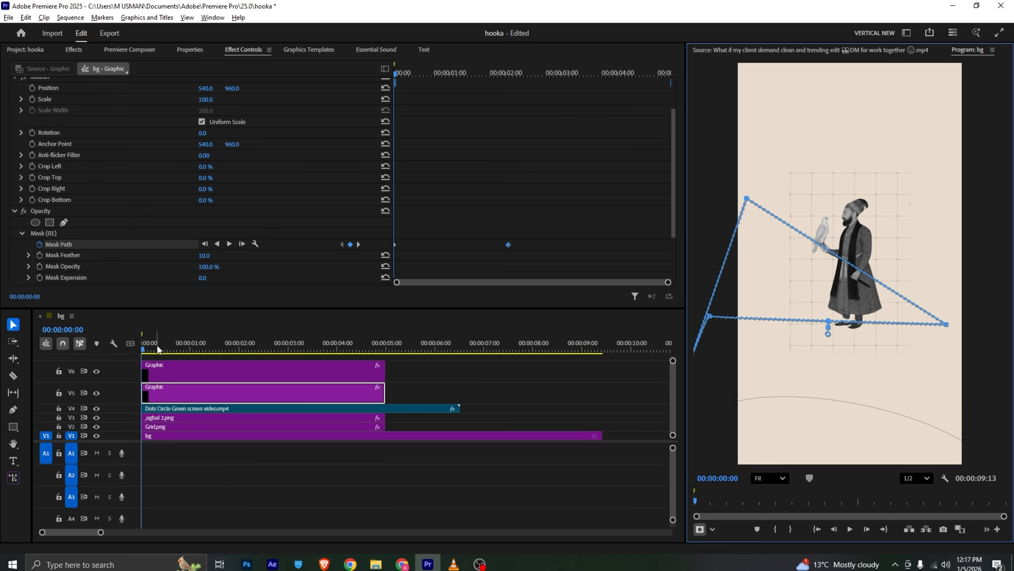
# Step: Draw a closed four-point opacity mask around the V6 curve and keyframe its mask path at 00:00:02:04
pyautogui.moveTo(149, 343); pyautogui.dragTo(241, 342)
pyautogui.click(212, 368)
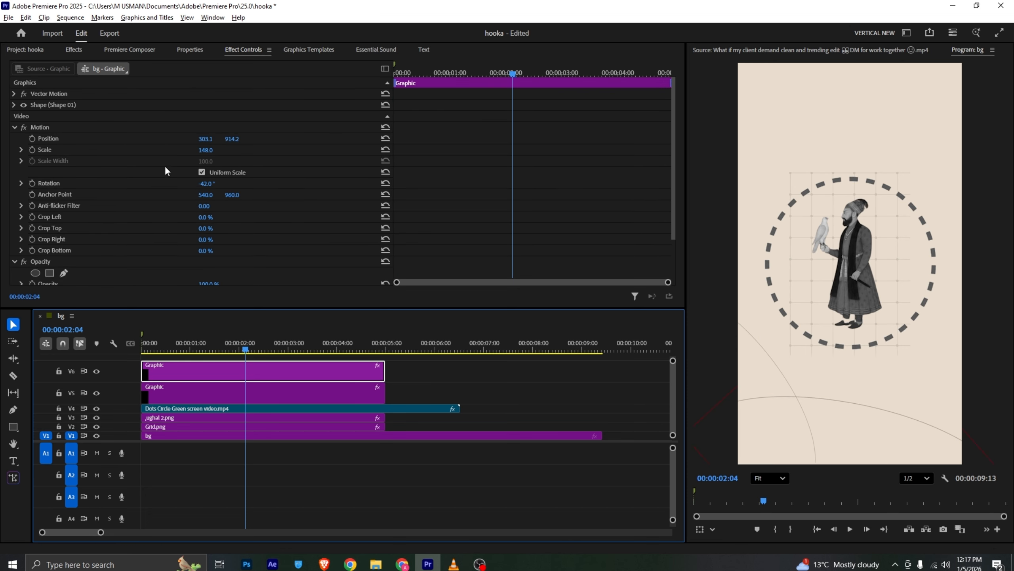
pyautogui.scroll(-3, 163, 156)
pyautogui.click(64, 222)
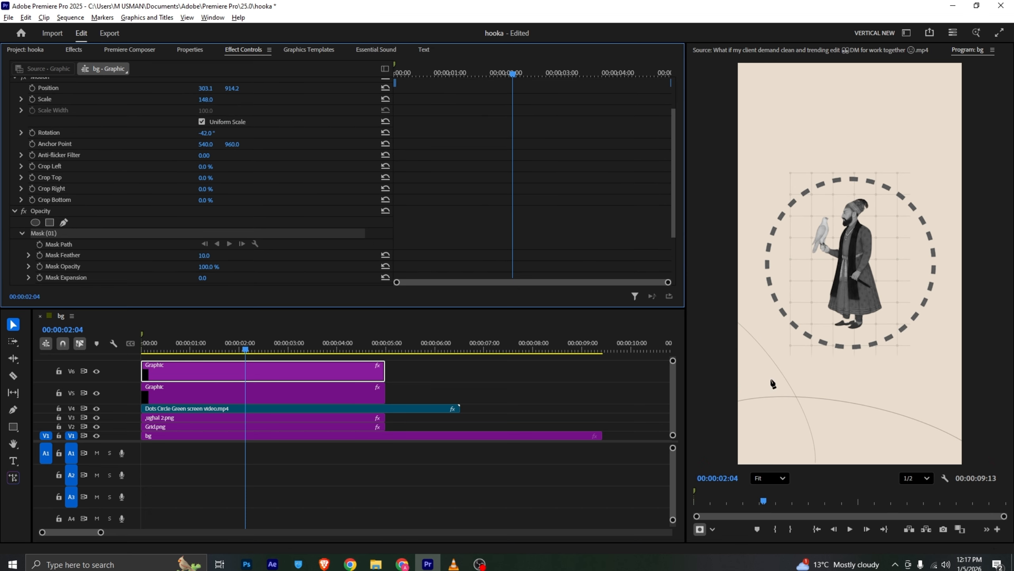
pyautogui.click(705, 376)
pyautogui.click(999, 377)
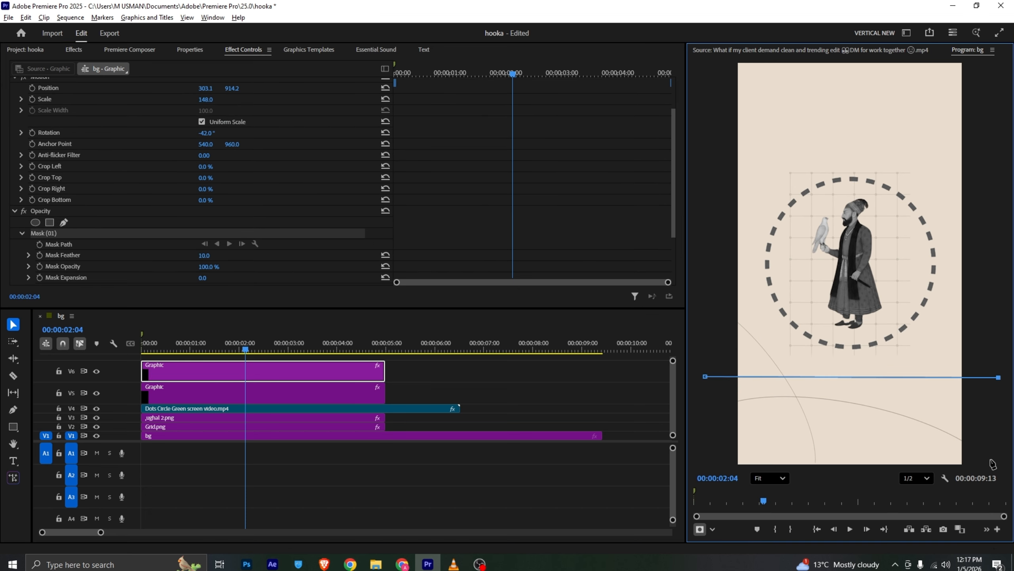
pyautogui.click(991, 459)
pyautogui.click(716, 449)
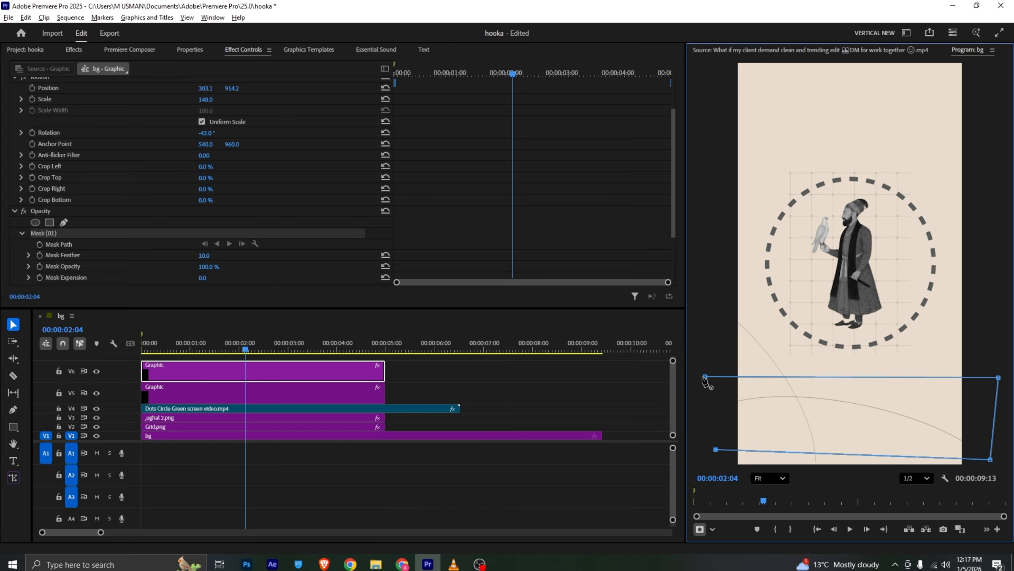
pyautogui.click(705, 376)
pyautogui.click(41, 244)
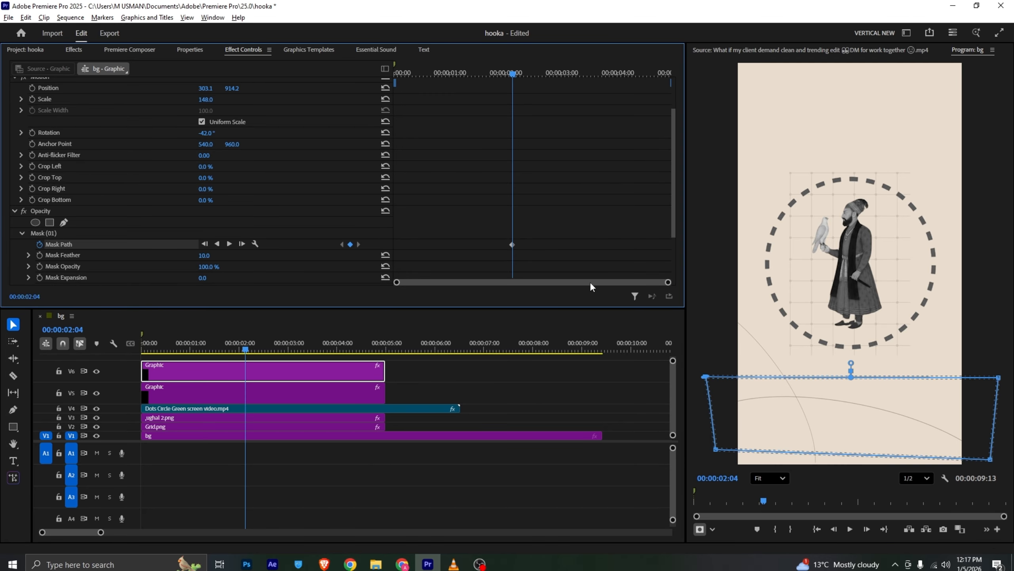
# Step: Move the V6 curve's mask path keyframe to 00:00:02:02 to line up with the V5 curve's keyframe
pyautogui.click(225, 397)
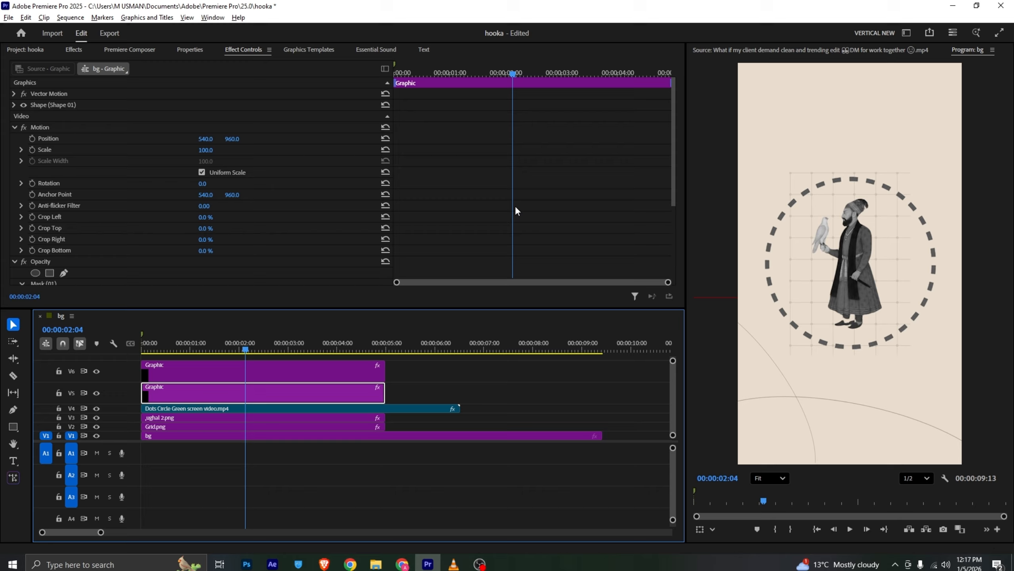
pyautogui.scroll(-5, 518, 205)
pyautogui.moveTo(514, 75); pyautogui.dragTo(509, 73)
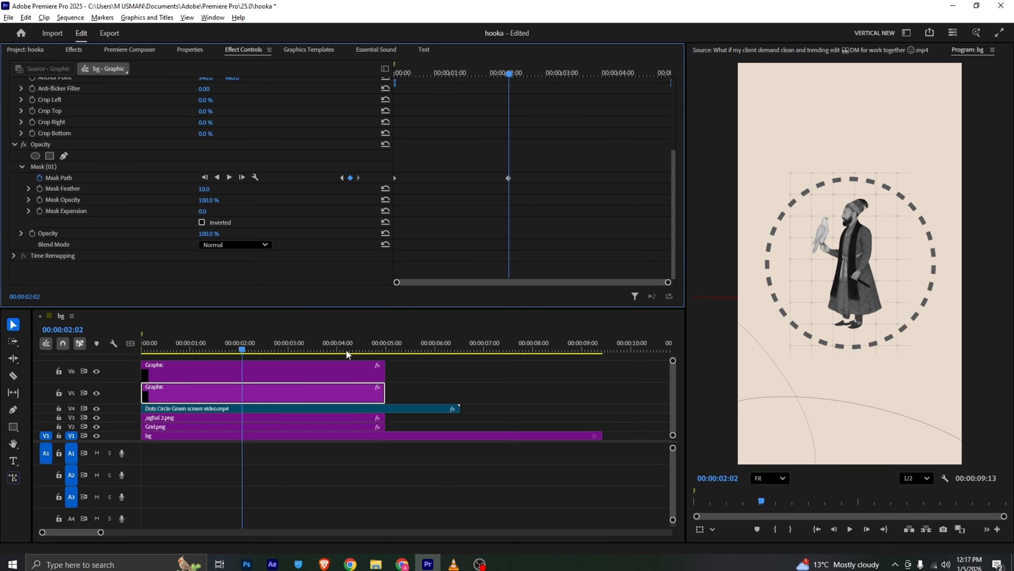
pyautogui.click(294, 372)
pyautogui.scroll(-5, 446, 259)
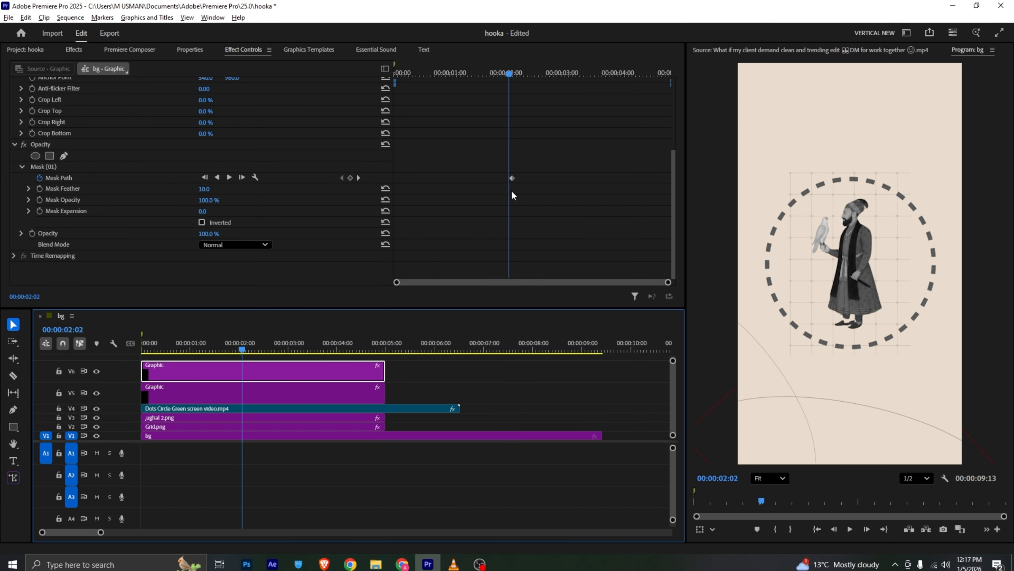
# Step: Keyframe the V6 mask path at 00:00:00:00 with its right-hand points pulled left, off the curve and outside the frame
pyautogui.moveTo(437, 72); pyautogui.dragTo(322, 82)
pyautogui.click(53, 166)
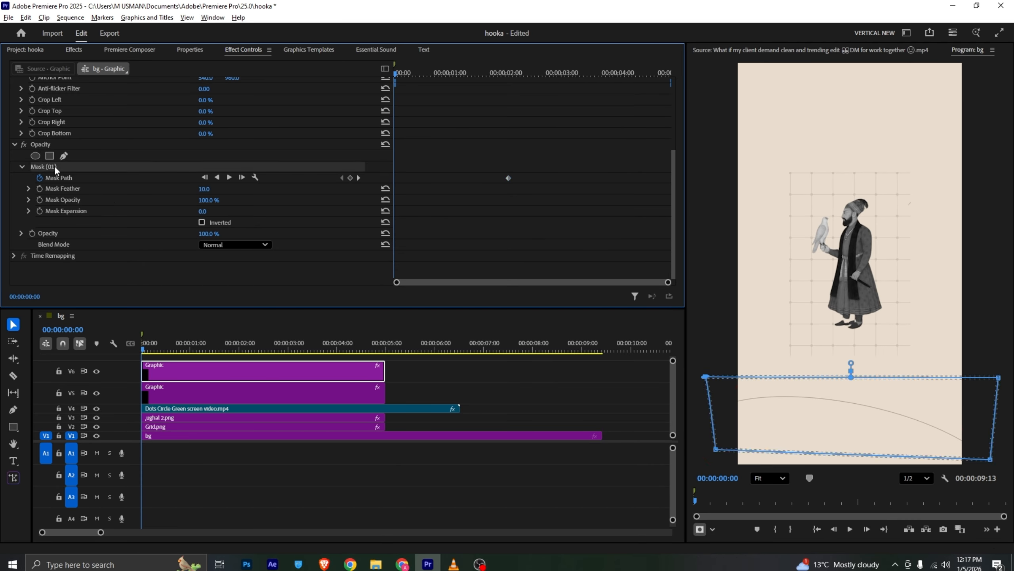
pyautogui.click(938, 449)
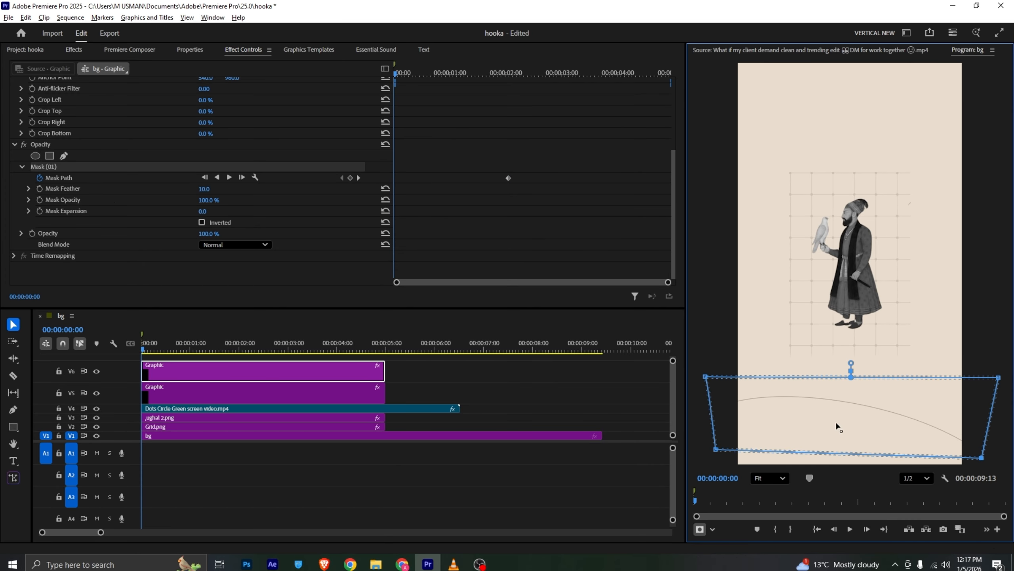
pyautogui.moveTo(999, 377); pyautogui.dragTo(757, 364)
pyautogui.moveTo(837, 425); pyautogui.dragTo(664, 457)
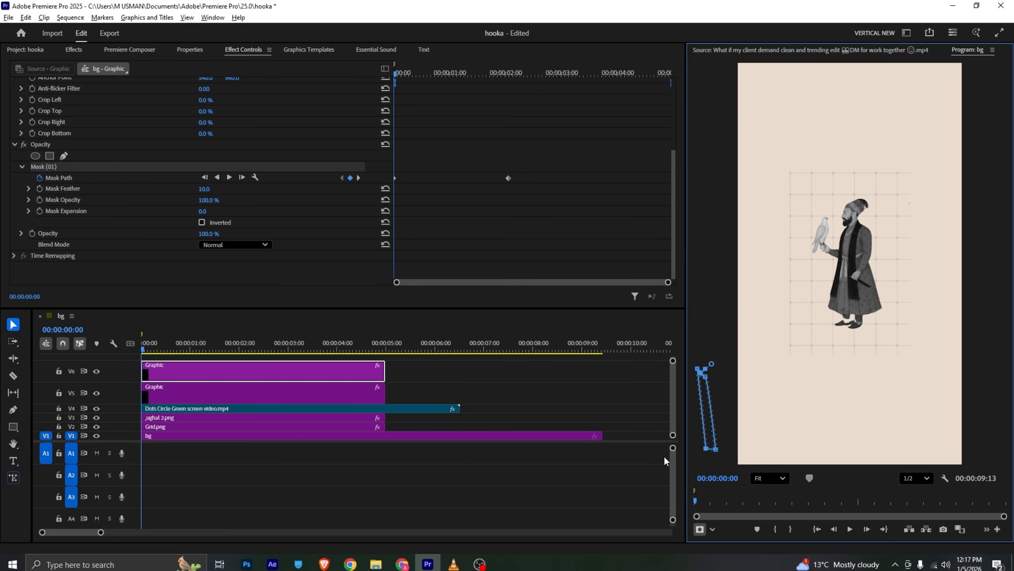
# Step: Scrub and play the sequence from the start to preview both curve reveals
pyautogui.moveTo(141, 341); pyautogui.dragTo(178, 345)
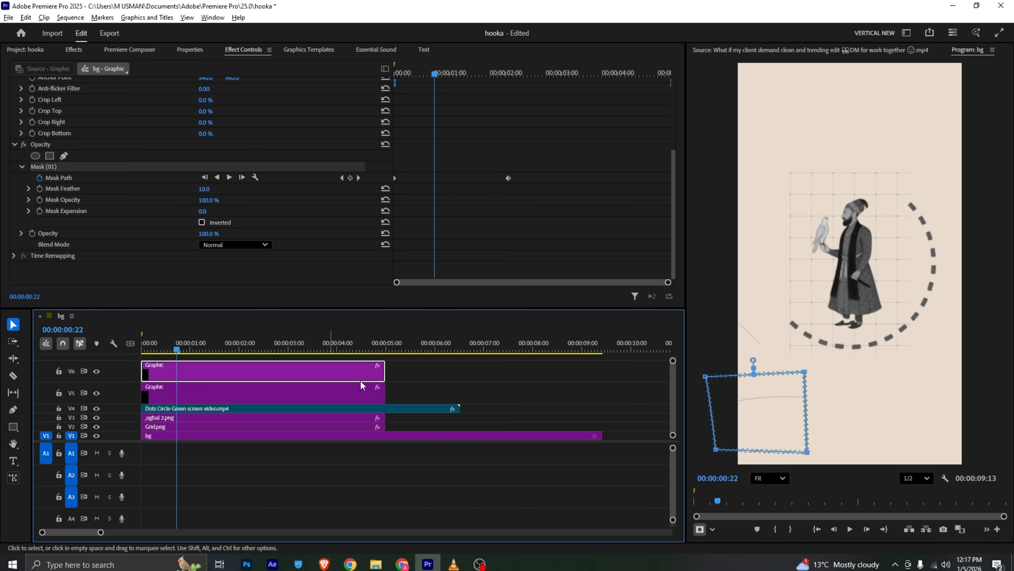
pyautogui.click(278, 359)
pyautogui.press('Home')
pyautogui.press('space')
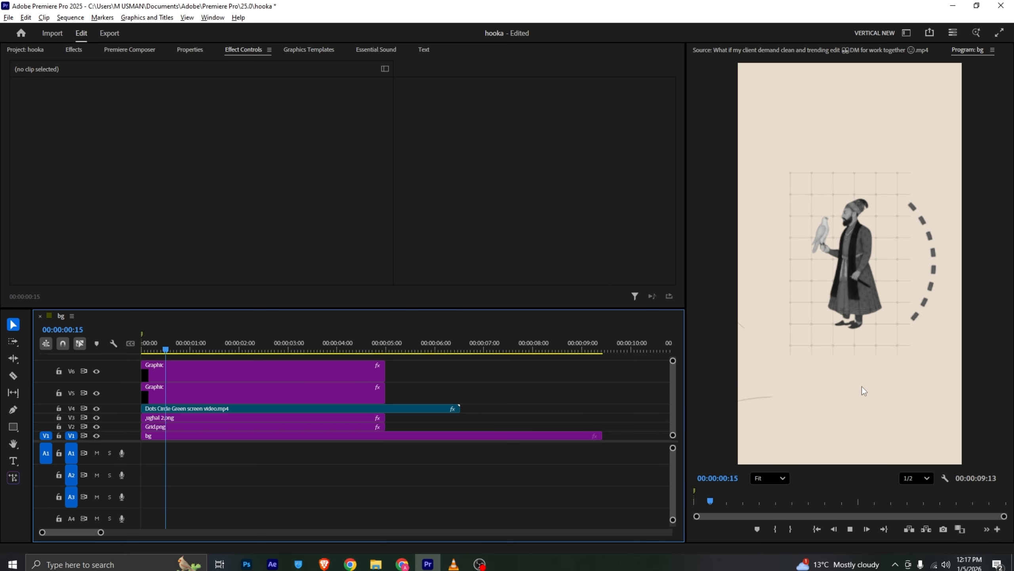
# Step: Set the V6 curve's mask feather to 0 and deselect the clip
pyautogui.click(312, 384)
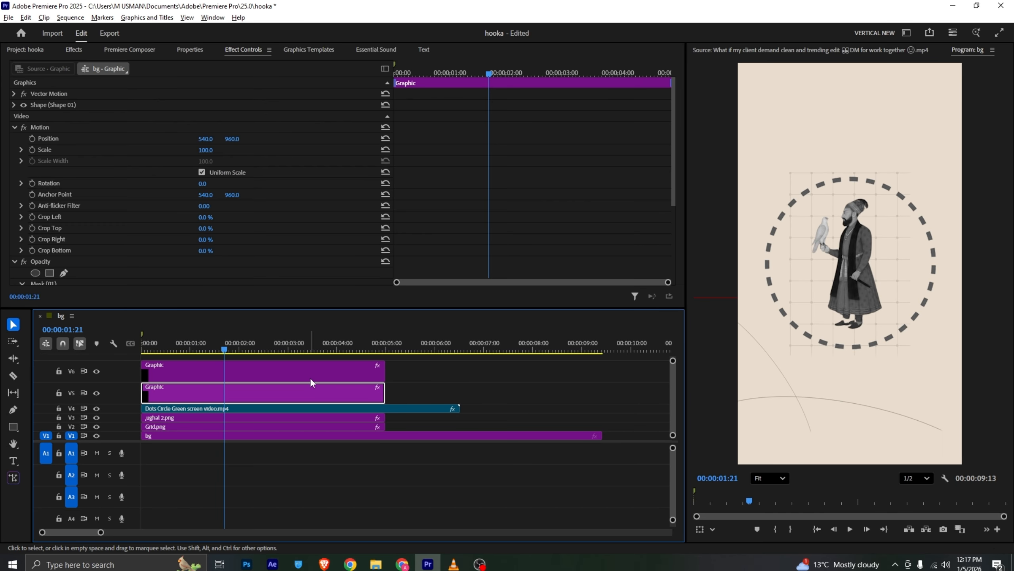
pyautogui.scroll(-3, 240, 198)
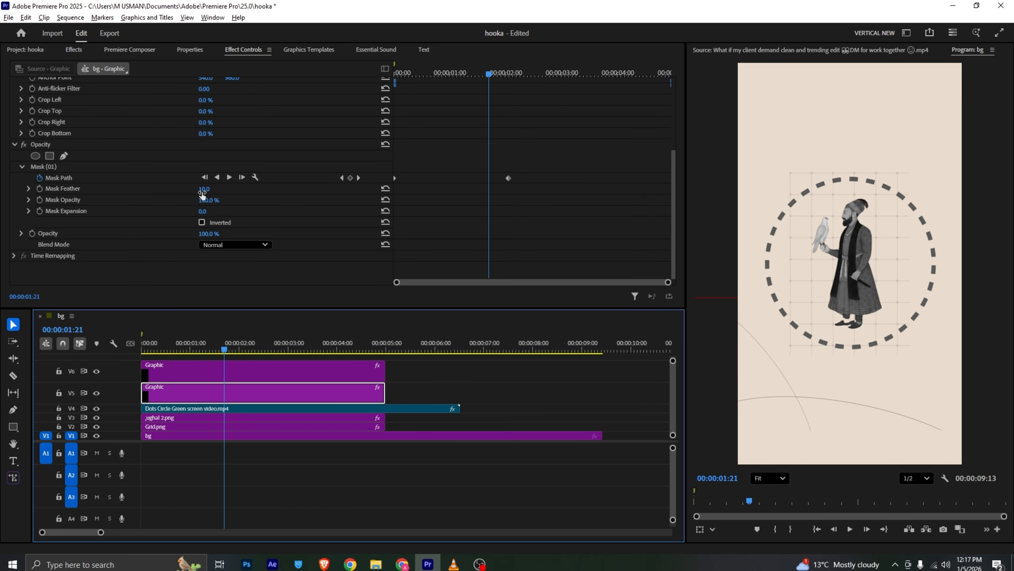
pyautogui.click(230, 365)
pyautogui.scroll(-3, 200, 160)
pyautogui.moveTo(205, 192); pyautogui.dragTo(185, 191)
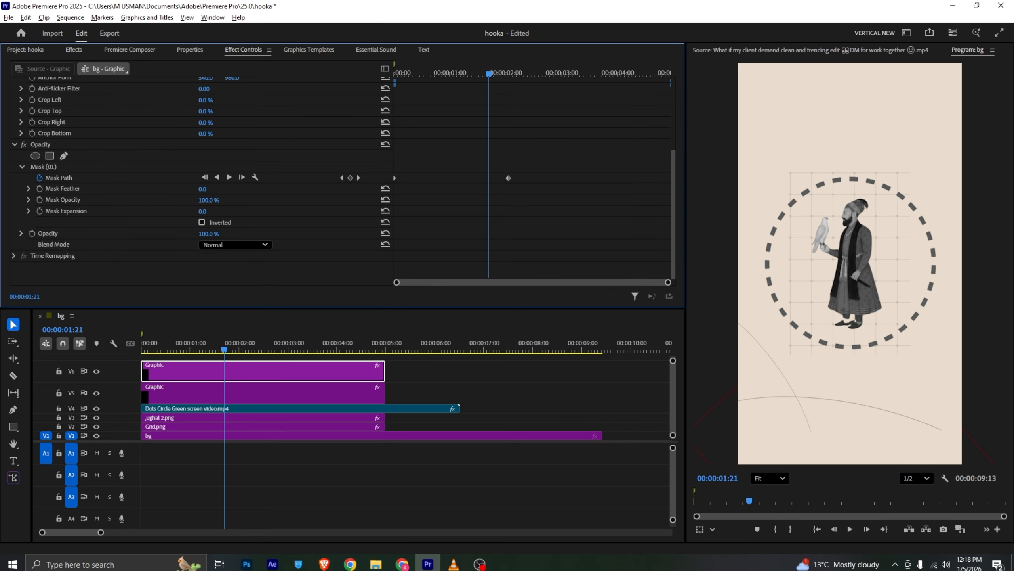
pyautogui.click(478, 372)
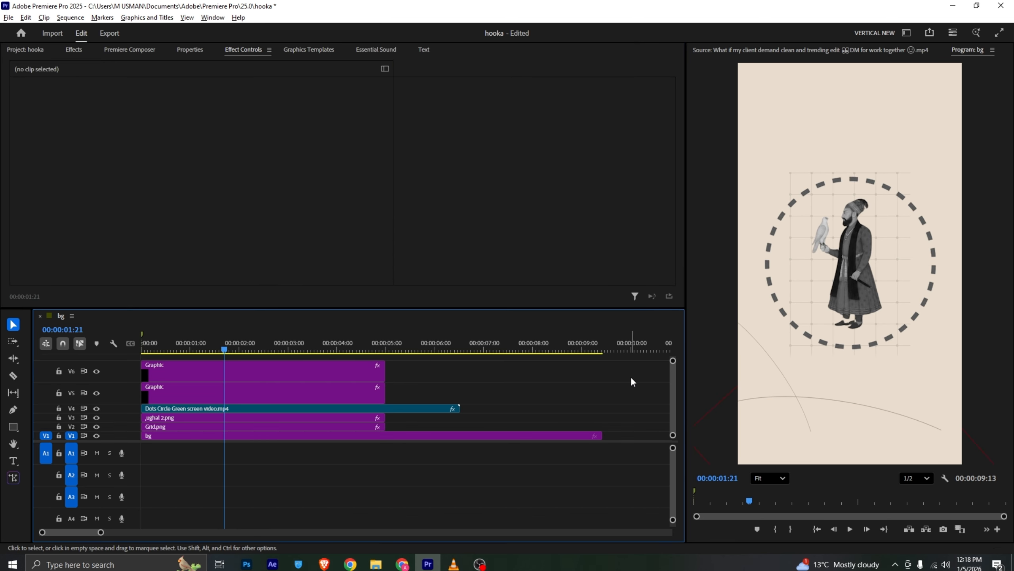
# Step: Add a Fade Characters text preset from Premiere Composer's Starter Pack at the sequence start on V7, checking the reference video in VLC
pyautogui.click(453, 563)
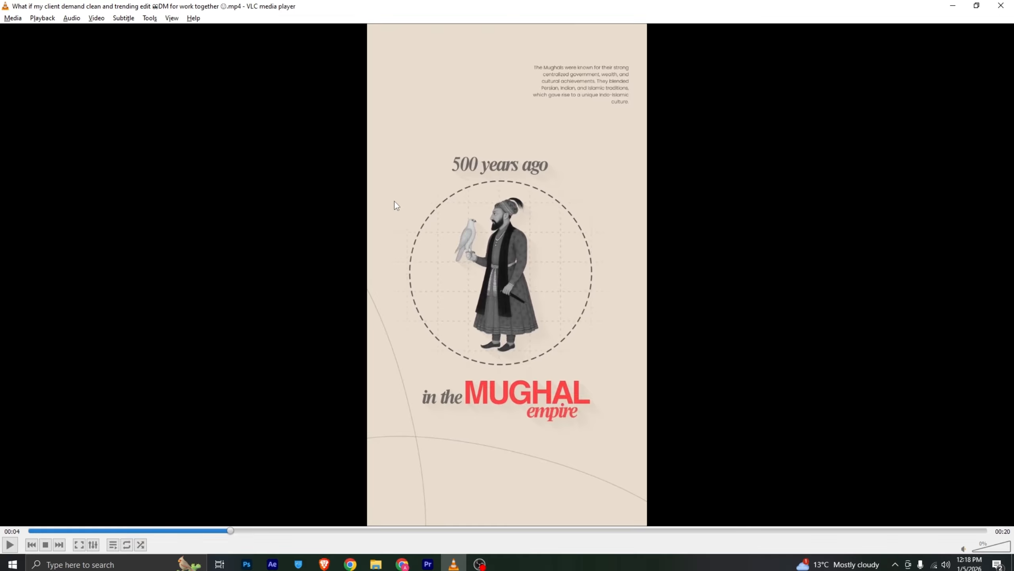
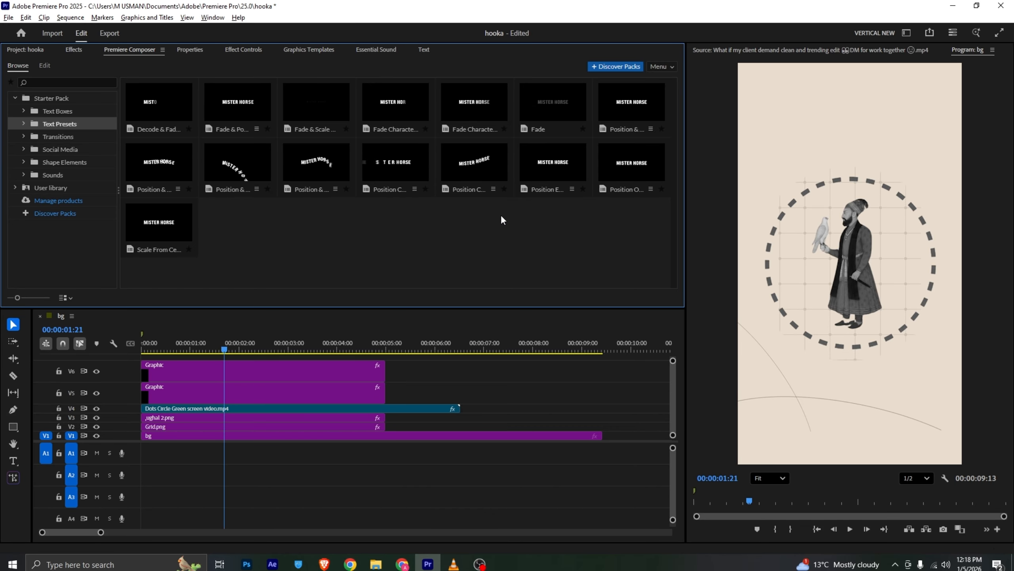
pyautogui.moveTo(469, 107); pyautogui.dragTo(144, 363)
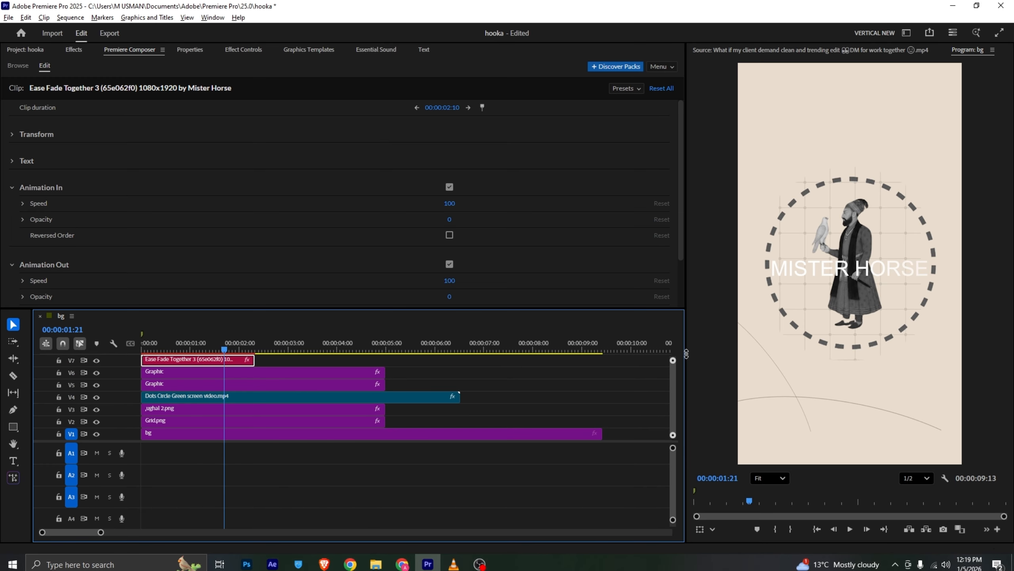
pyautogui.click(454, 563)
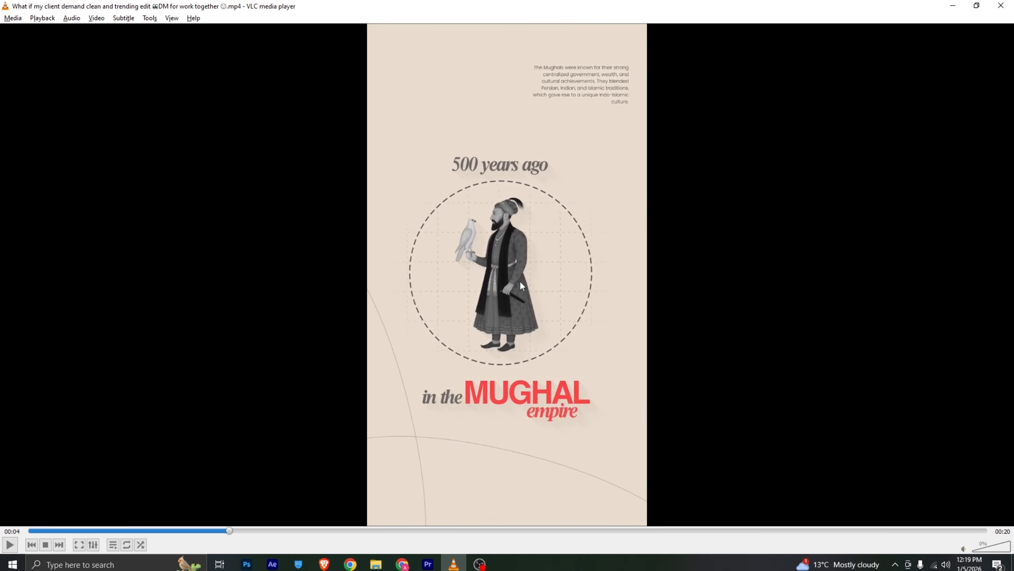
pyautogui.click(427, 564)
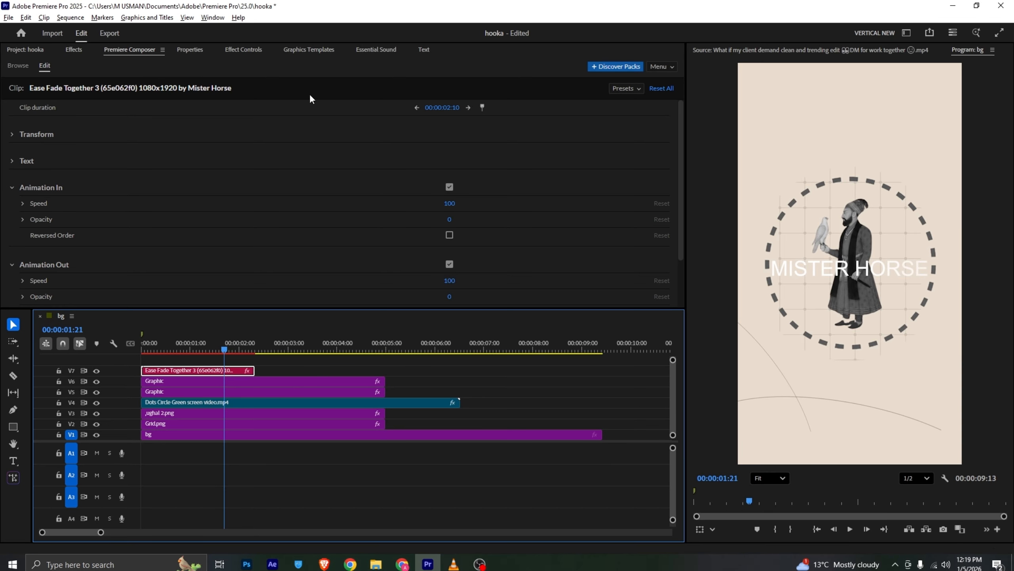
# Step: Replace the V7 title's placeholder text with "500 years ago"
pyautogui.click(182, 50)
pyautogui.click(136, 178)
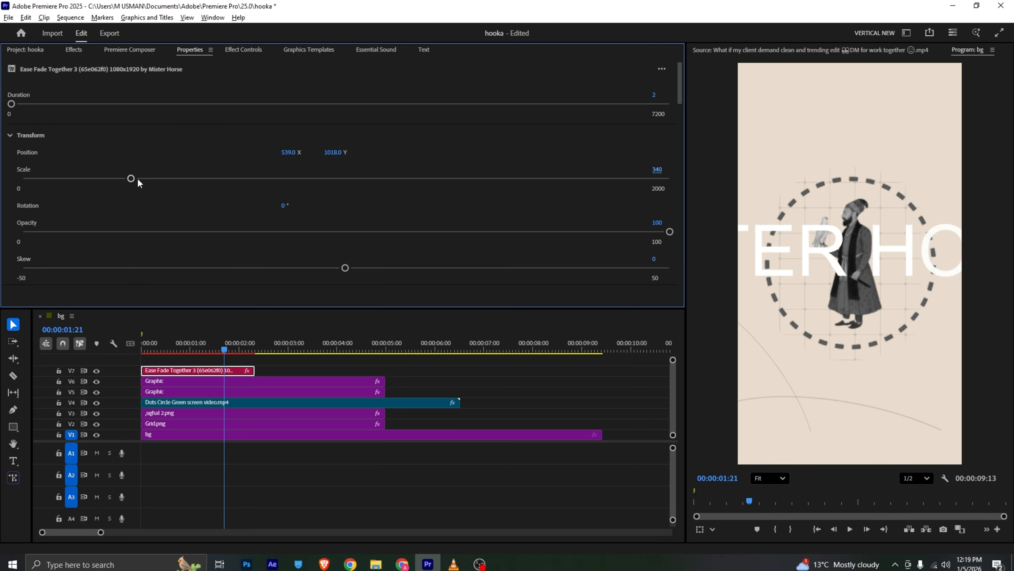
pyautogui.hotkey('ctrl', 'z')
pyautogui.scroll(-4, 180, 137)
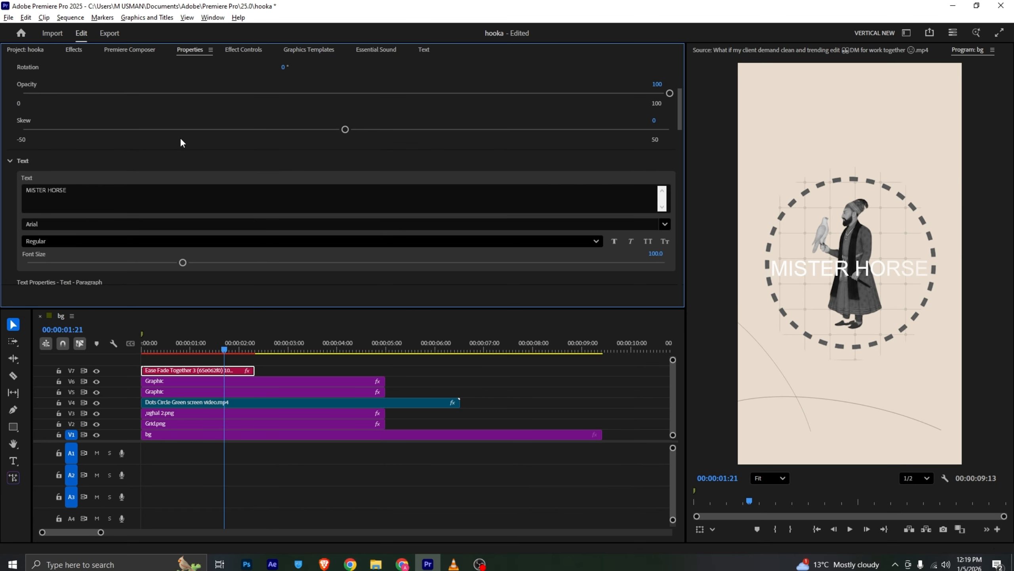
pyautogui.click(66, 158)
pyautogui.hotkey('ctrl', 'shift', 'Left')
pyautogui.hotkey('ctrl', 'shift', 'Left')
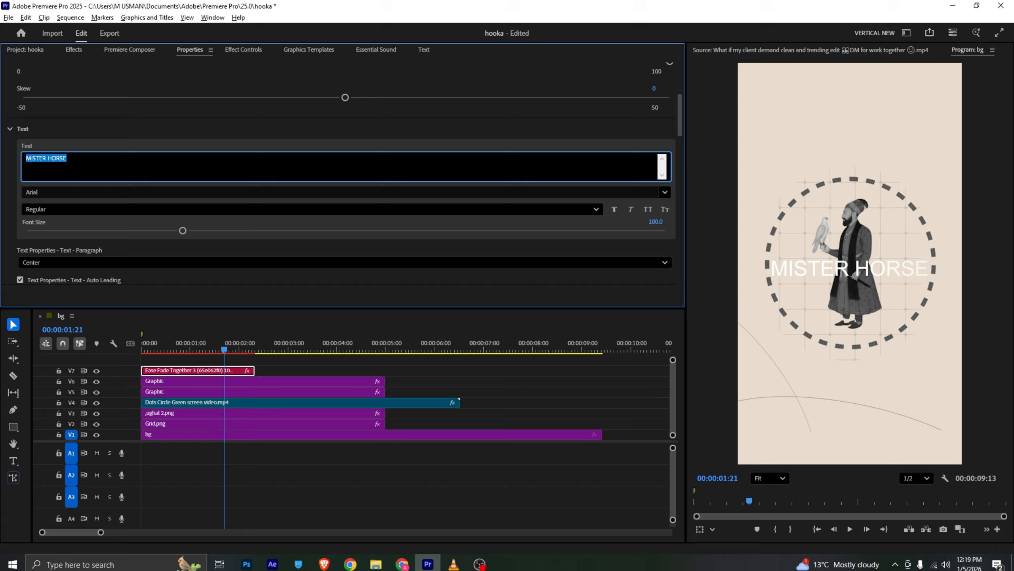
pyautogui.write('500')
pyautogui.hotkey('alt', 'Tab')
pyautogui.hotkey('alt', 'Tab')
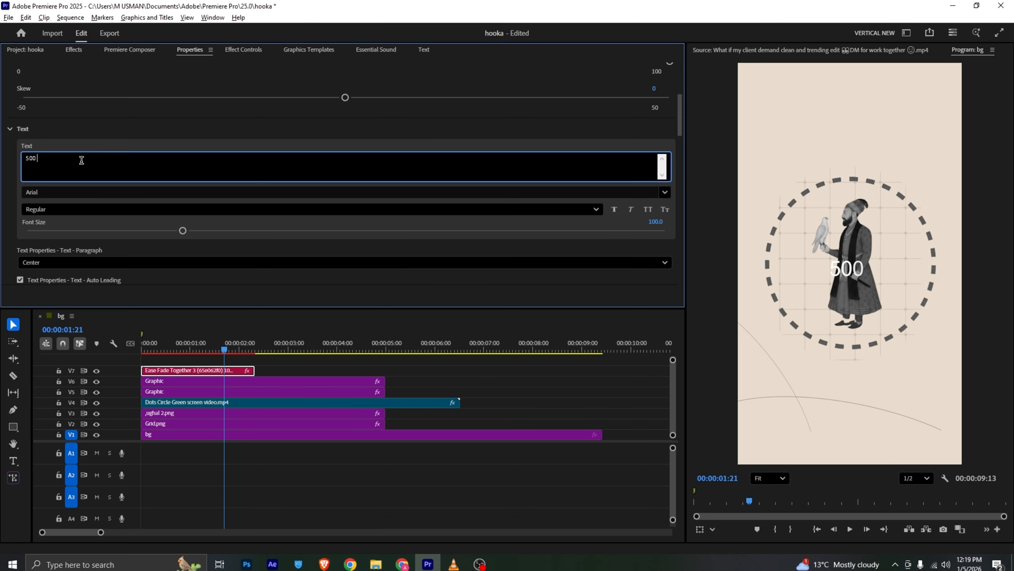
pyautogui.write('years ago')
# Step: Change the "500 years ago" title's fill colour to black (000000), leaving its skew at 0
pyautogui.click(121, 96)
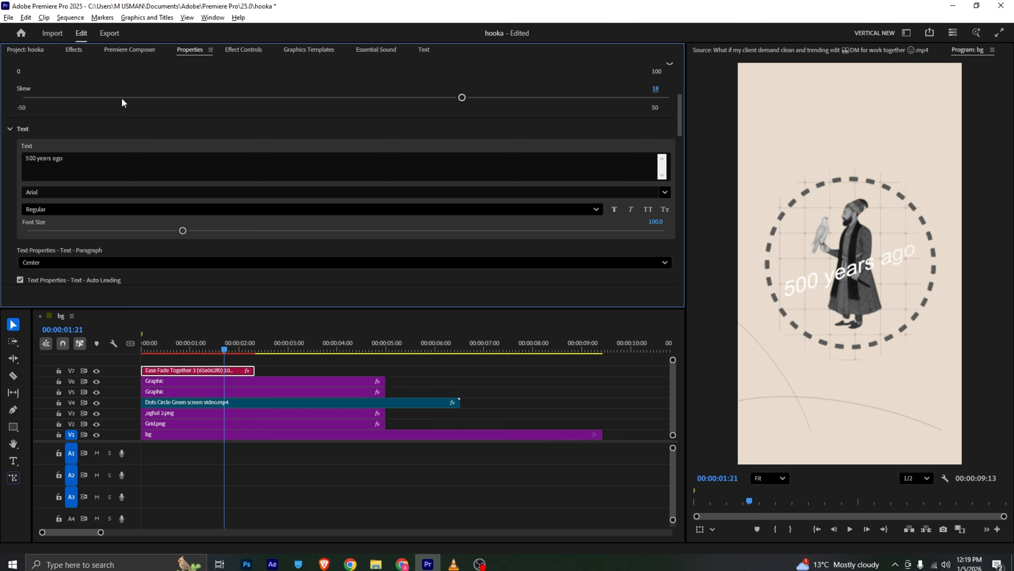
pyautogui.hotkey('ctrl', 'z')
pyautogui.scroll(-2, 157, 130)
pyautogui.scroll(-2, 157, 130)
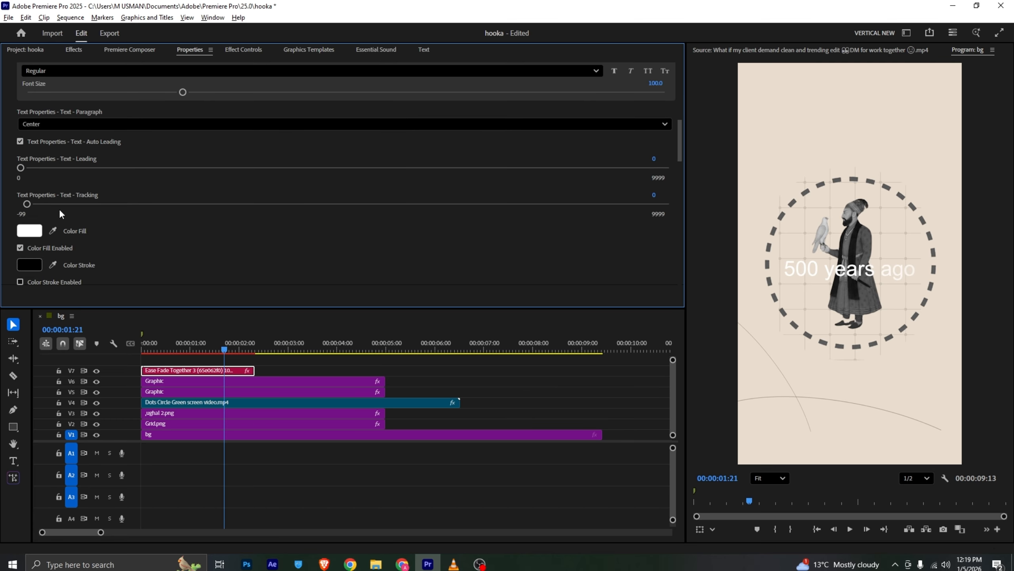
pyautogui.click(38, 232)
pyautogui.moveTo(402, 229); pyautogui.dragTo(349, 181)
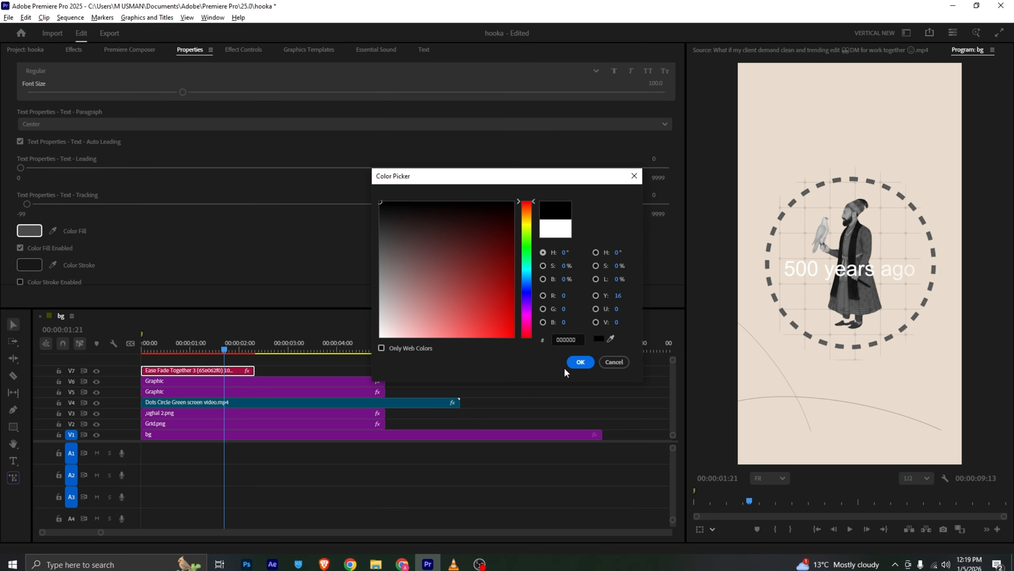
pyautogui.click(577, 362)
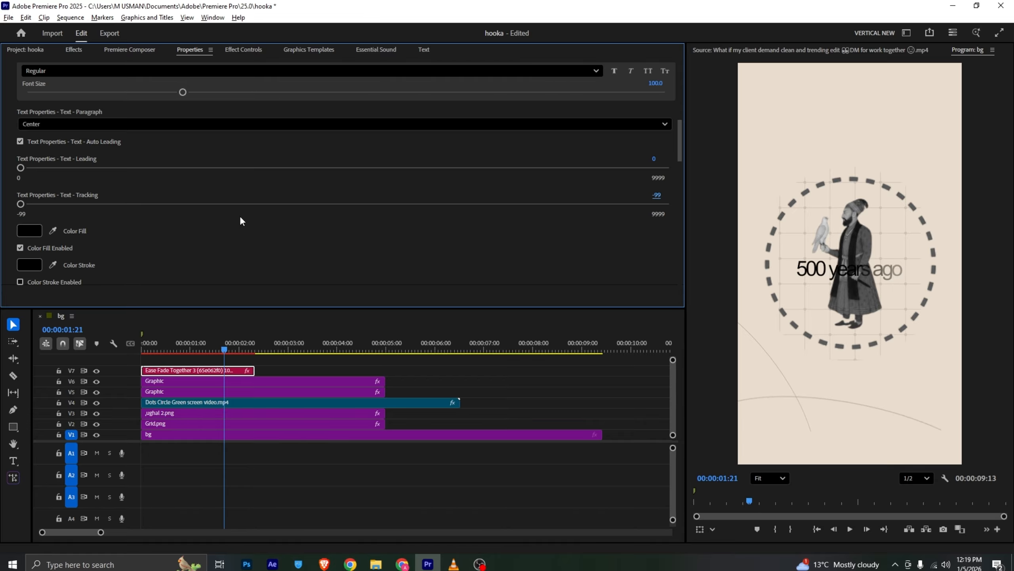
# Step: Set the "500 years ago" title in the Helma Regular font with faux bold
pyautogui.scroll(5, 256, 234)
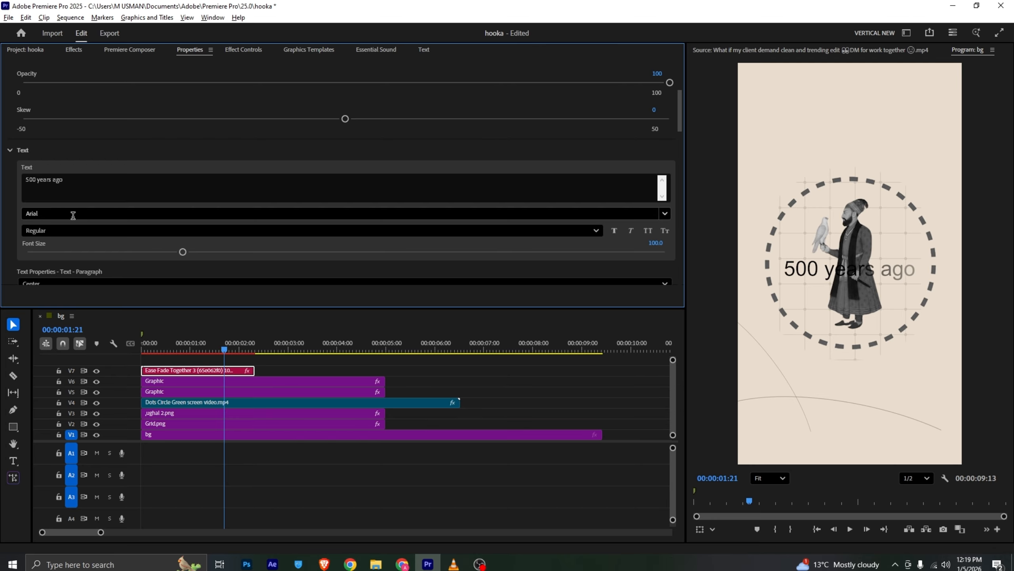
pyautogui.click(73, 213)
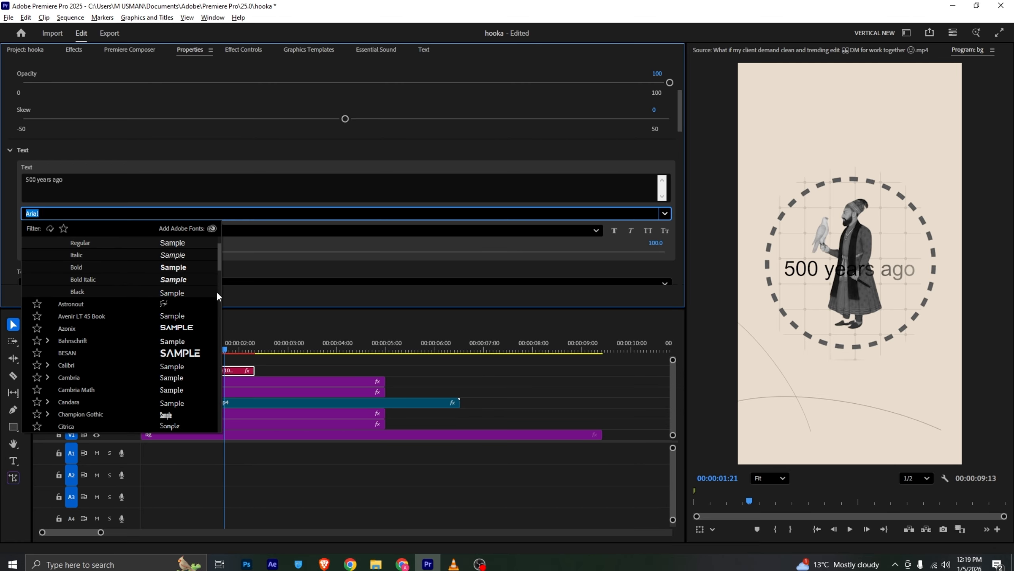
pyautogui.moveTo(221, 268); pyautogui.dragTo(224, 318)
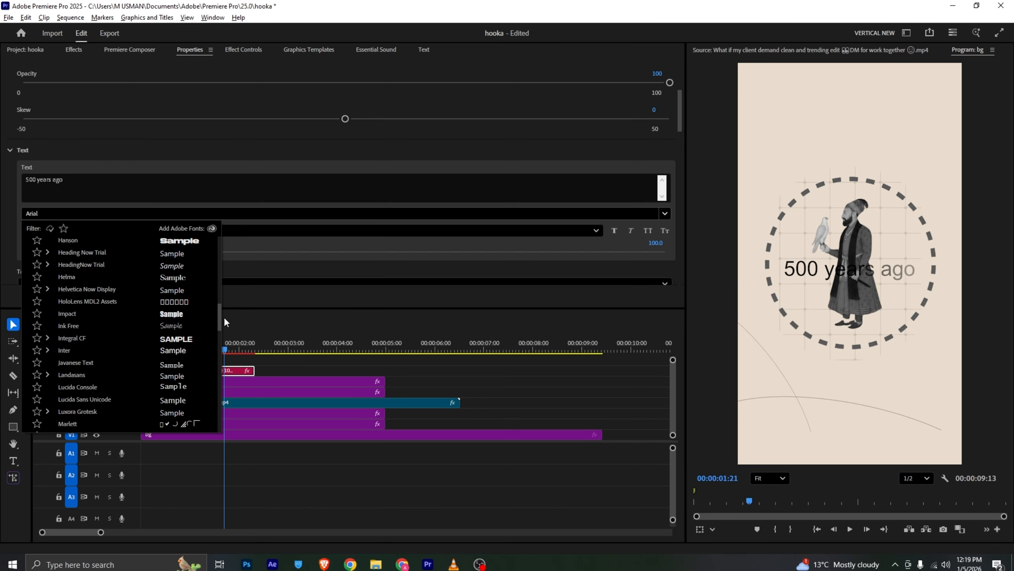
pyautogui.click(177, 277)
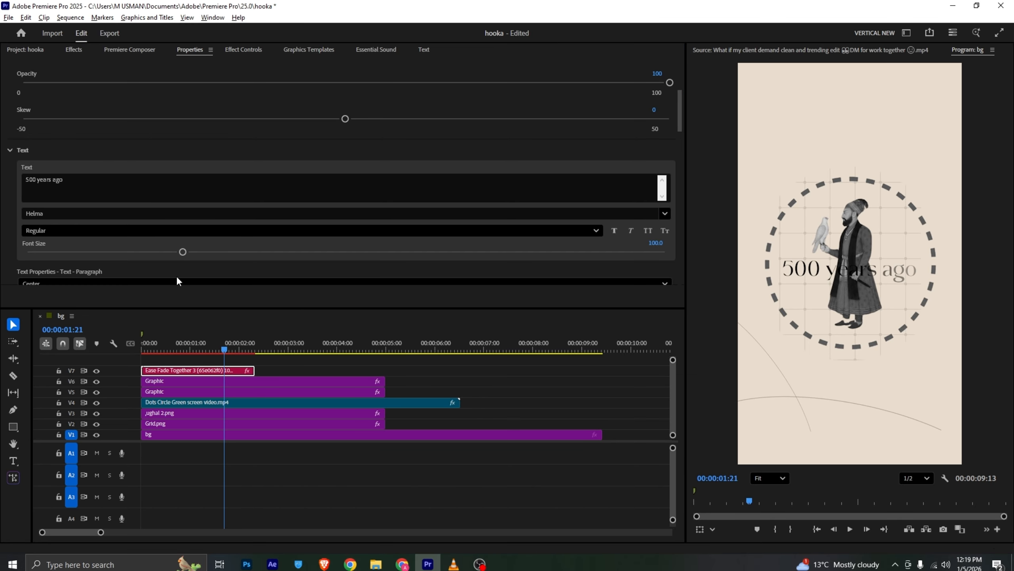
pyautogui.click(56, 226)
pyautogui.click(105, 231)
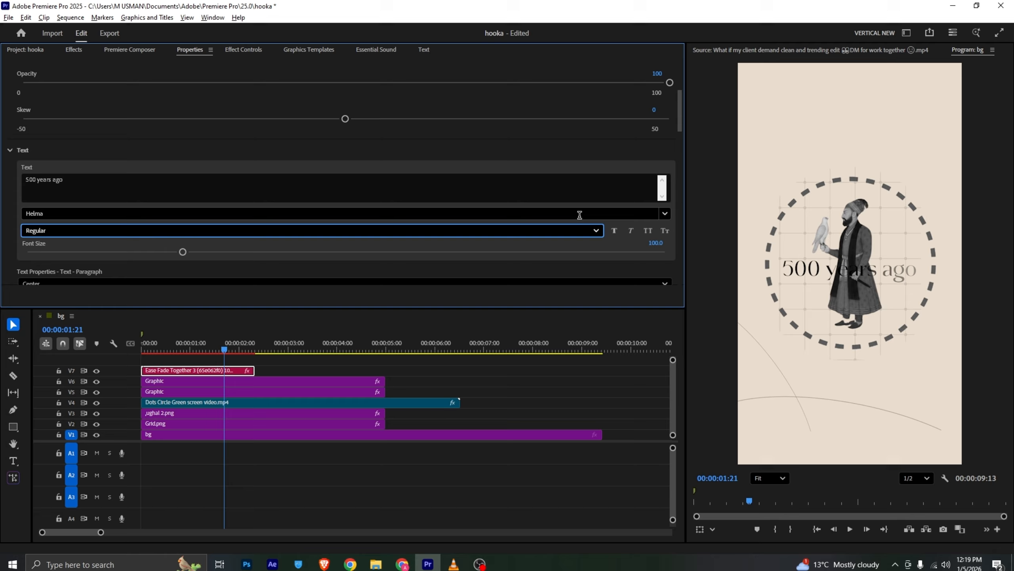
pyautogui.click(613, 230)
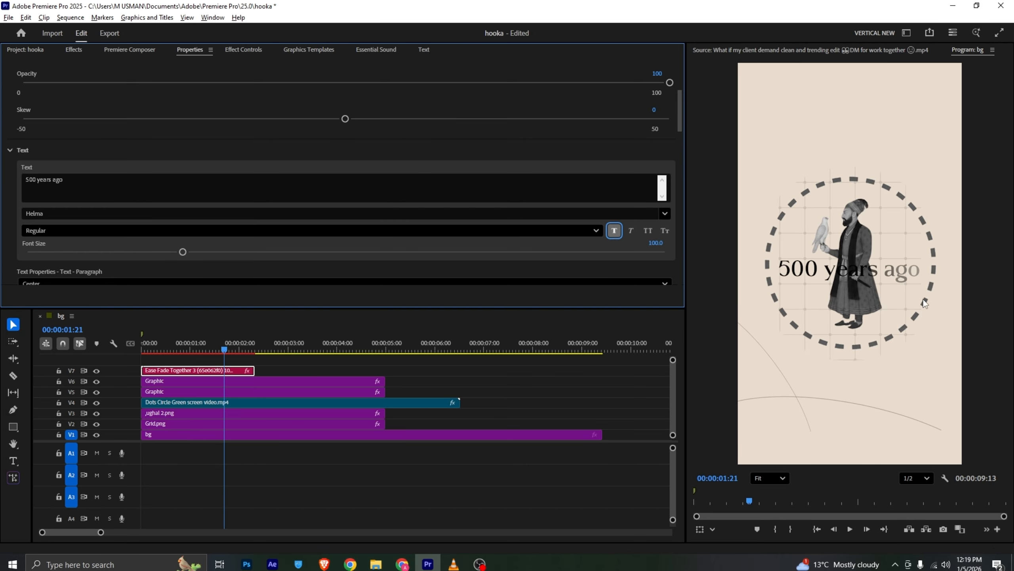
# Step: Move the "500 years ago" title above the dashed circle and compare it with the reference video in VLC
pyautogui.click(877, 275)
pyautogui.click(838, 255)
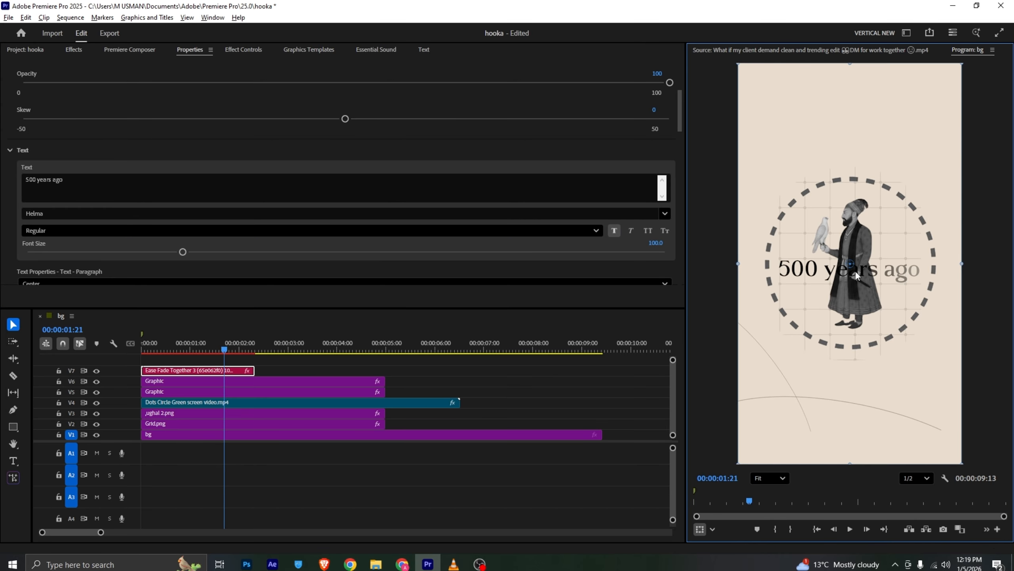
pyautogui.moveTo(856, 271); pyautogui.dragTo(872, 156)
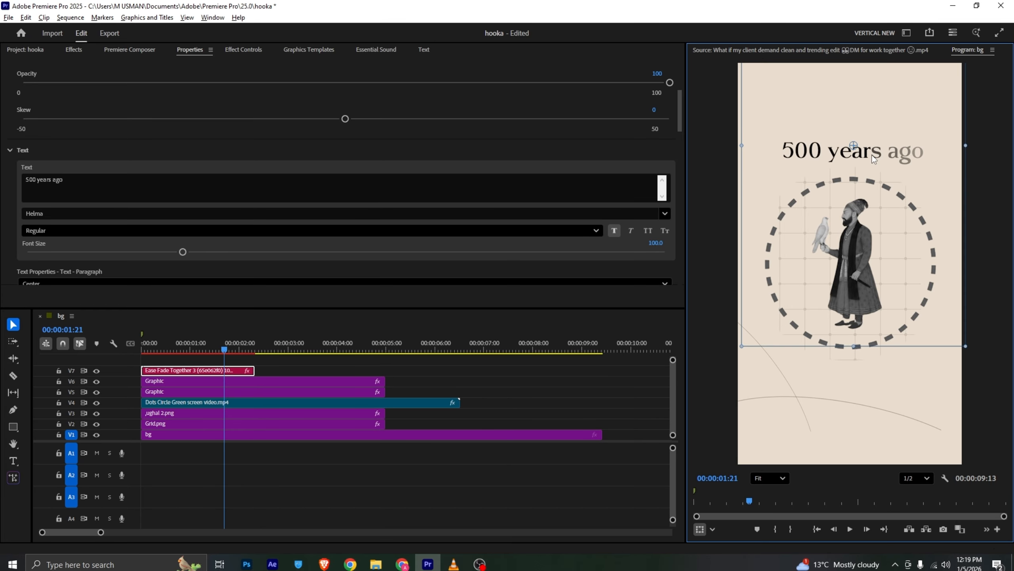
pyautogui.click(454, 564)
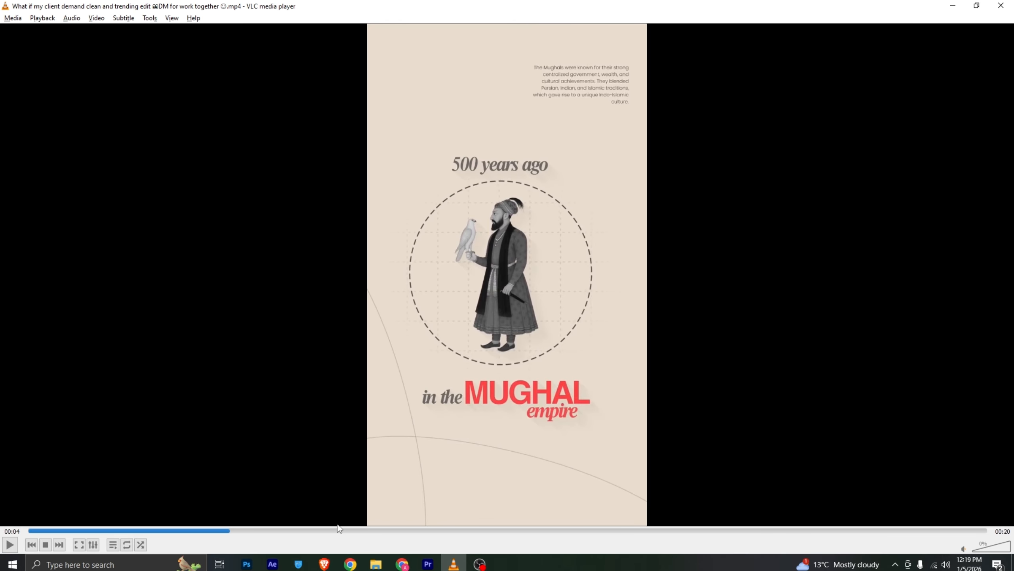
pyautogui.click(436, 565)
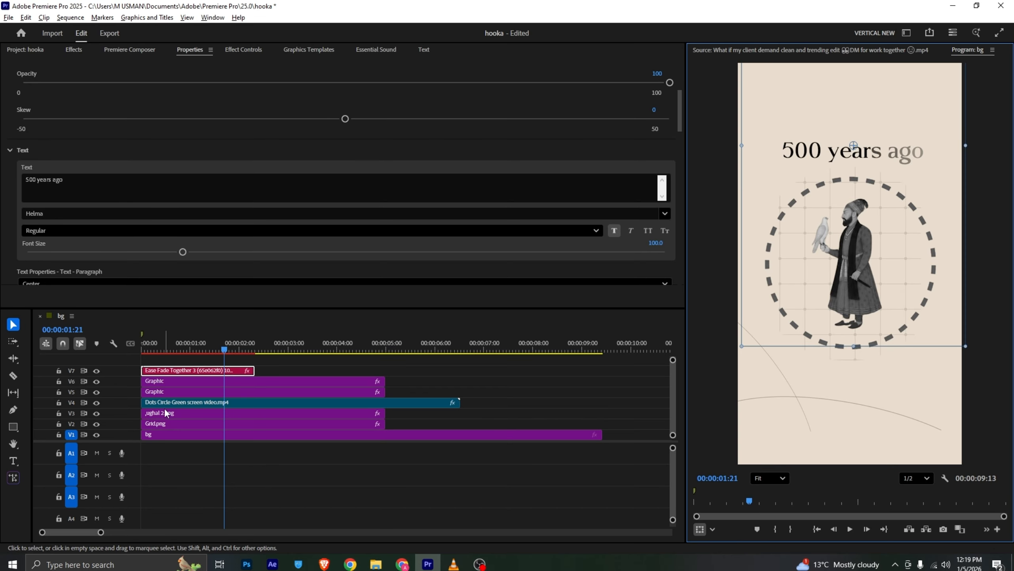
# Step: Duplicate the "500 years ago" title onto track V8, place the copy below the dashed circle, and compare with the reference video in VLC
pyautogui.moveTo(170, 372); pyautogui.dragTo(170, 359)
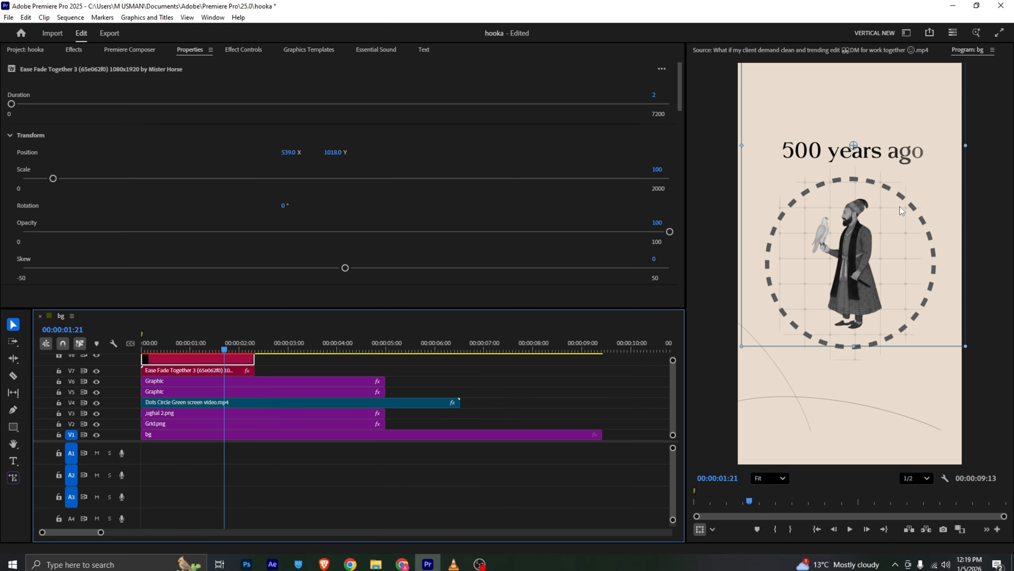
pyautogui.moveTo(894, 167); pyautogui.dragTo(871, 383)
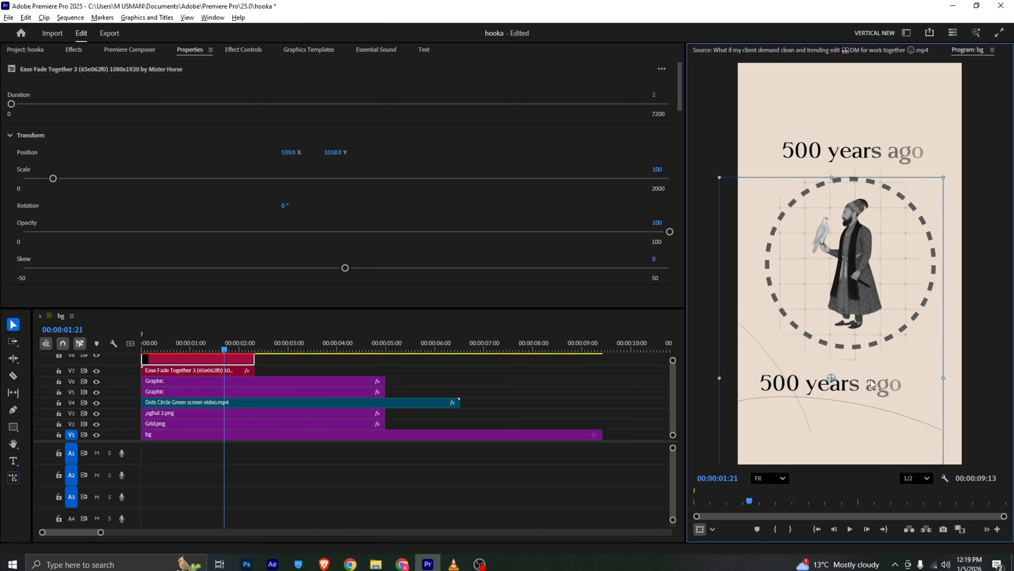
pyautogui.hotkey('alt', 'Tab')
pyautogui.hotkey('alt', 'Tab')
# Step: Replace the lower title copy's text with "in the", checking the wording against the reference video
pyautogui.scroll(-4, 176, 132)
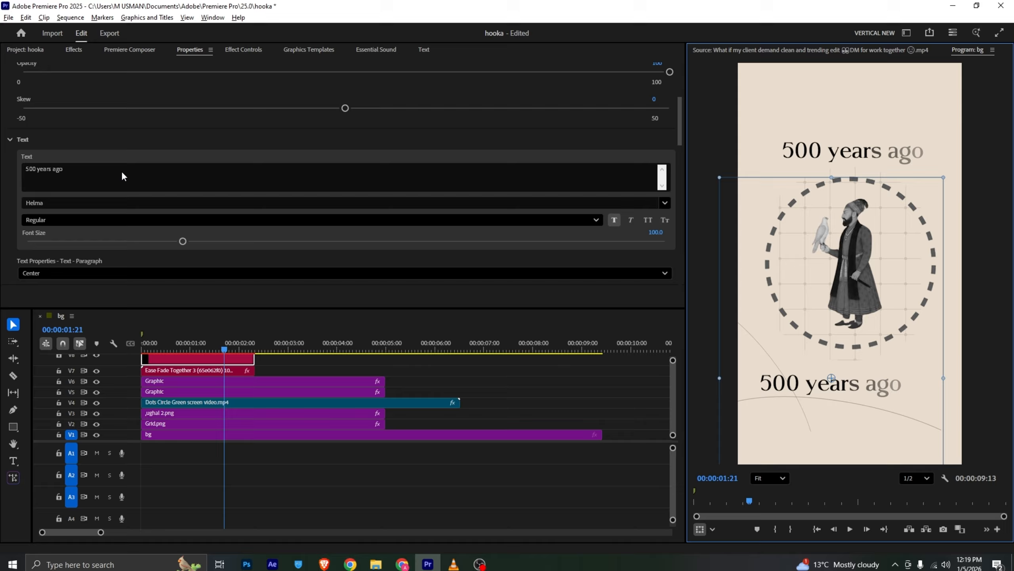
pyautogui.tripleClick(120, 171)
pyautogui.write('in t')
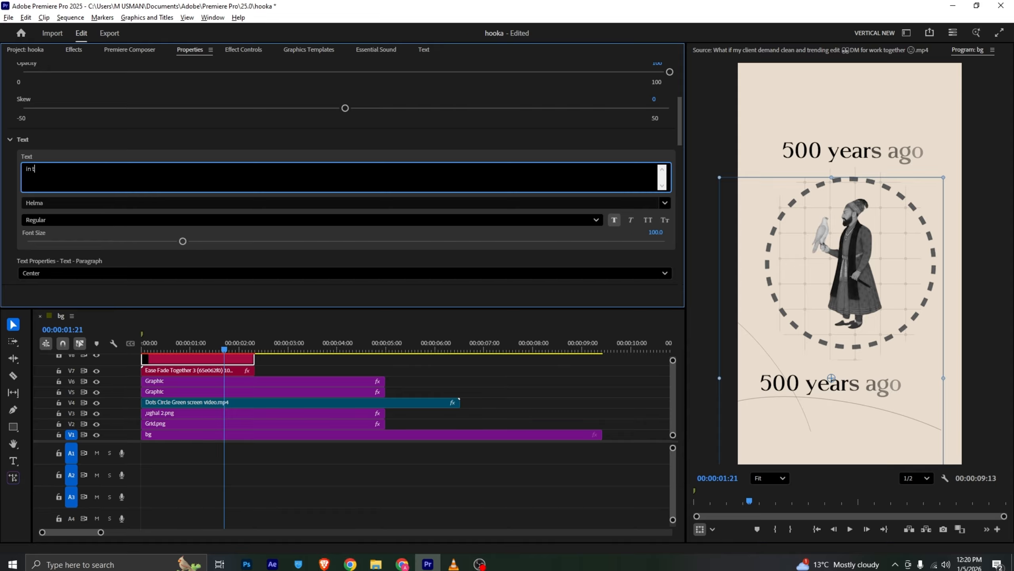
pyautogui.write('he')
pyautogui.hotkey('alt', 'Tab')
pyautogui.hotkey('alt', 'Tab')
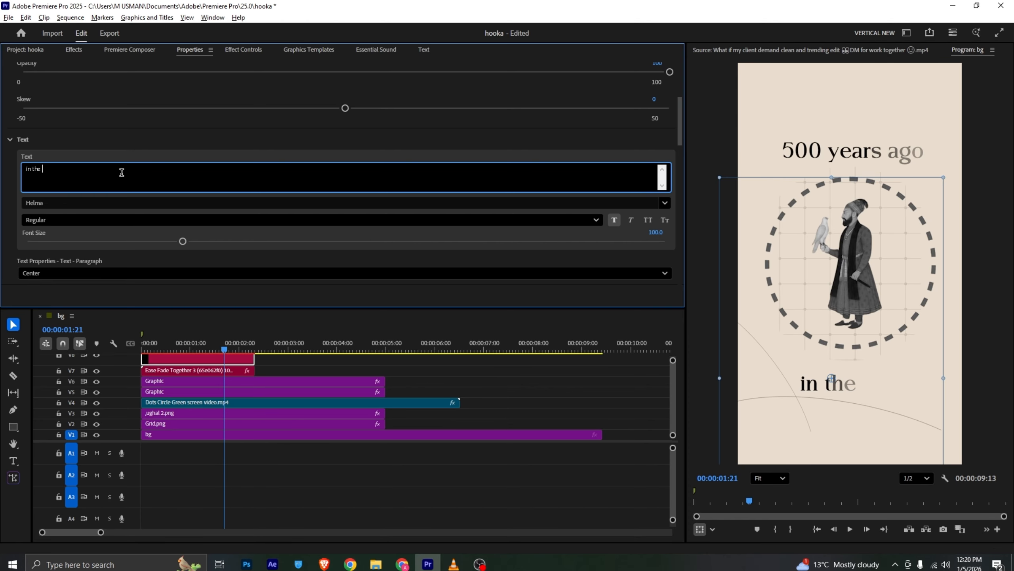
# Step: Apply faux italic to both the "in the" title and the "500 years ago" title, checking the style against the reference video
pyautogui.click(278, 360)
pyautogui.click(193, 372)
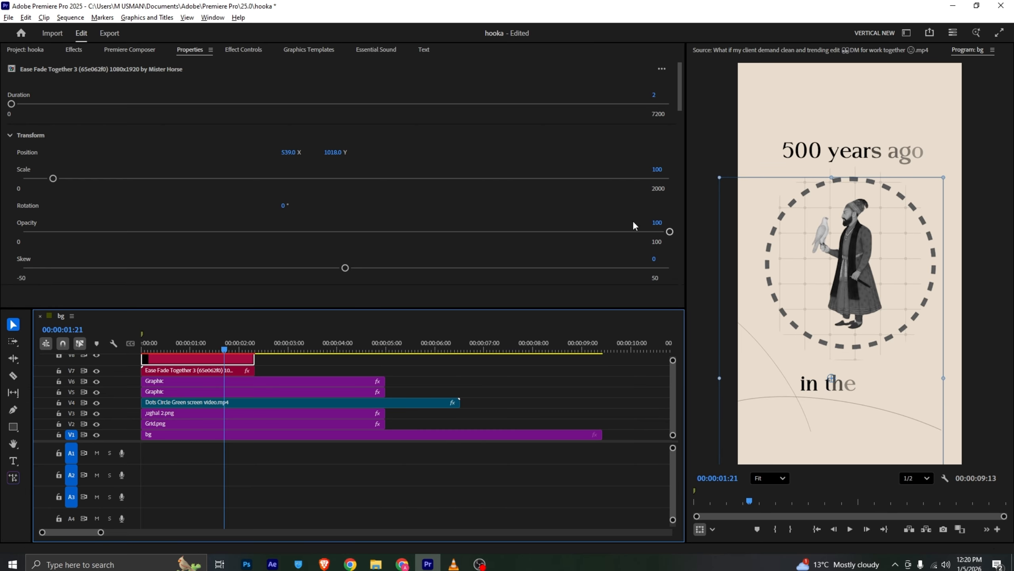
pyautogui.scroll(-3, 442, 116)
pyautogui.click(631, 241)
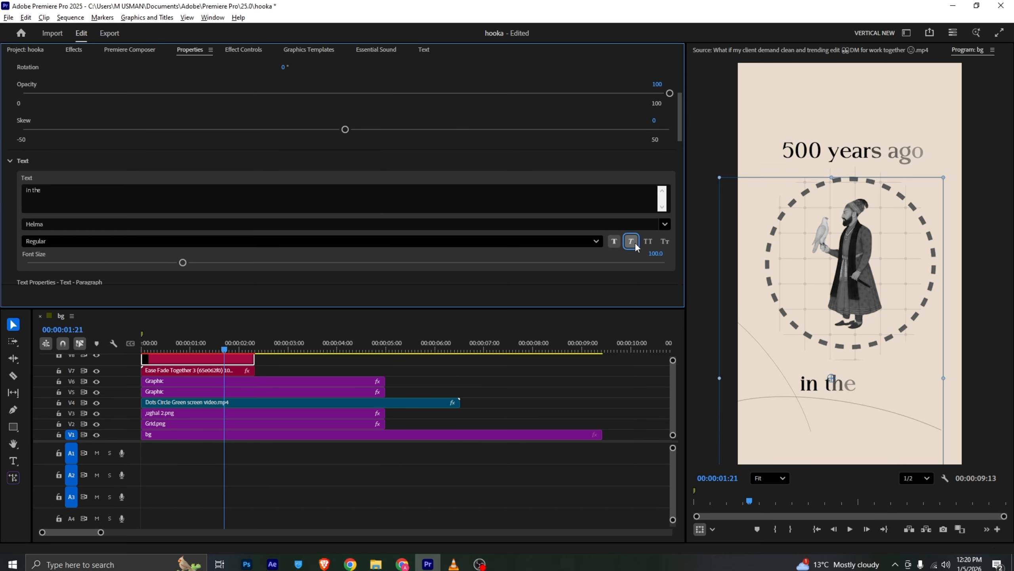
pyautogui.hotkey('alt', 'Tab')
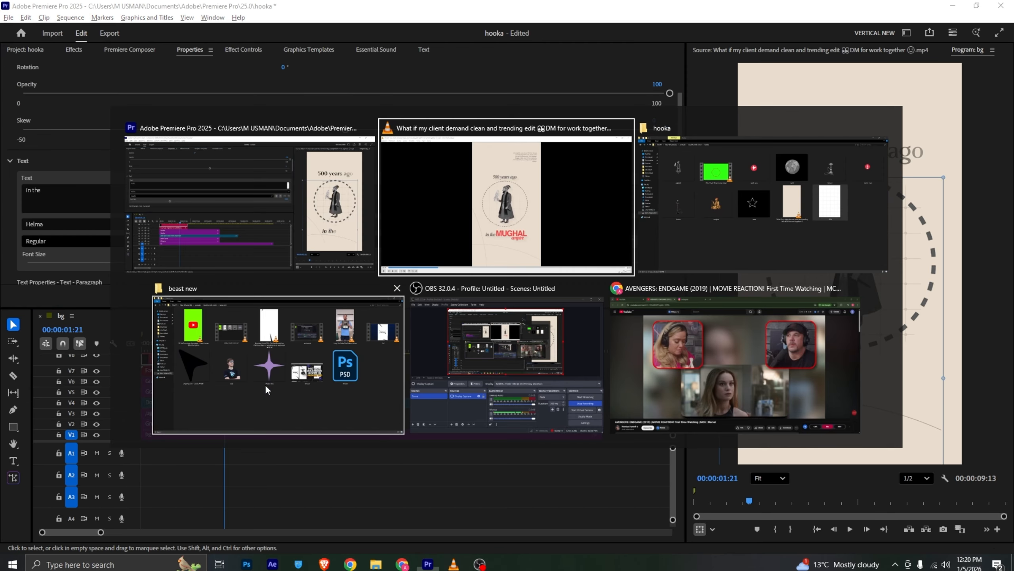
pyautogui.hotkey('alt', 'Tab')
pyautogui.click(189, 371)
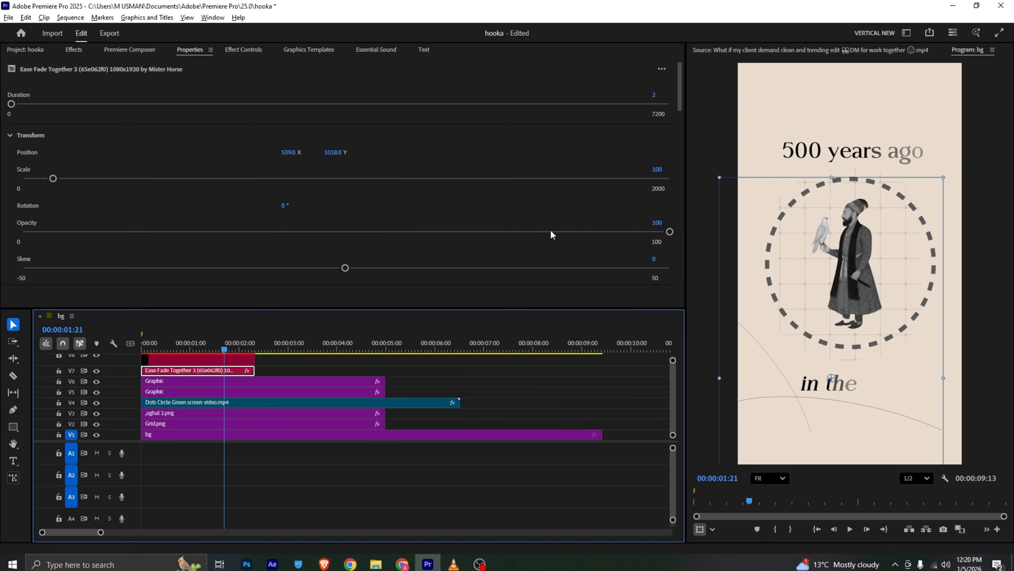
pyautogui.scroll(-5, 675, 139)
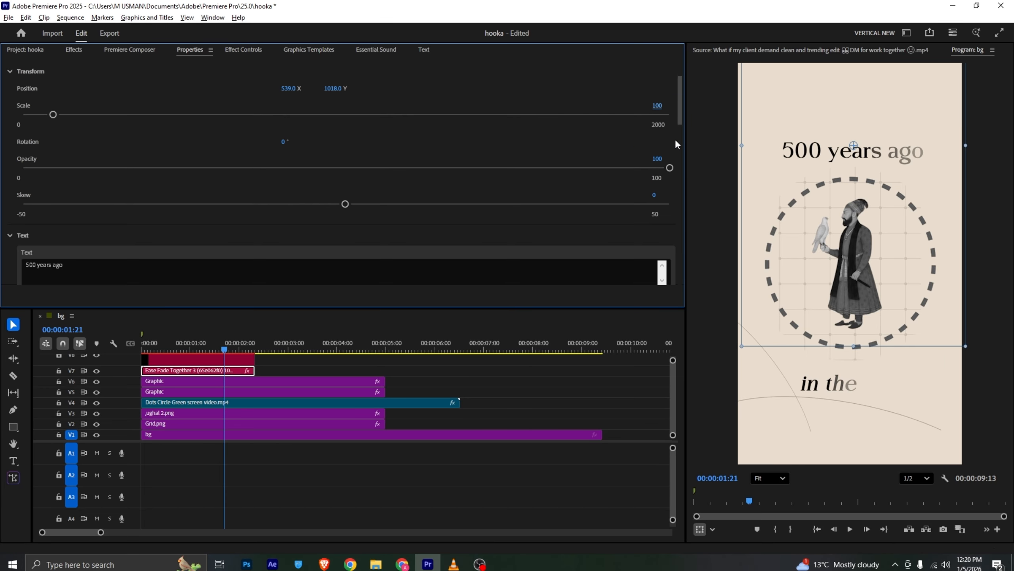
pyautogui.click(632, 177)
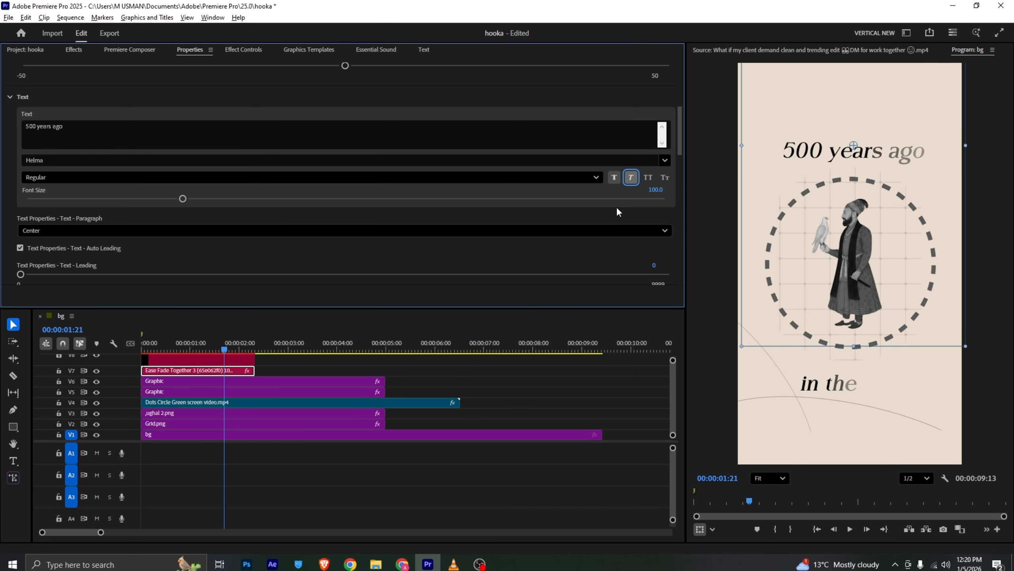
# Step: Reduce the "500 years ago" title's font size to 88.4 and reposition it centred just above the dashed circle
pyautogui.moveTo(878, 157); pyautogui.dragTo(881, 159)
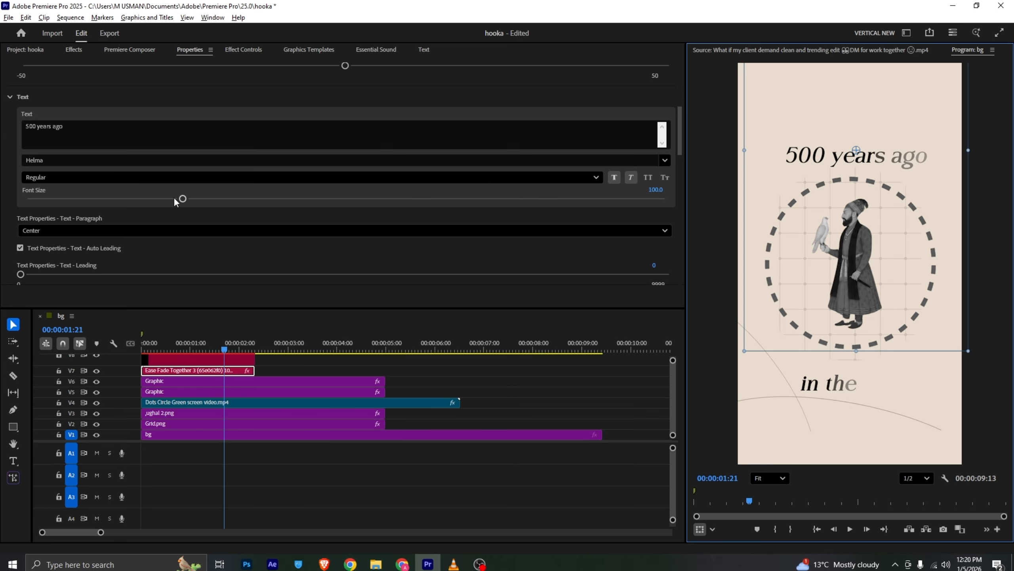
pyautogui.moveTo(174, 200); pyautogui.dragTo(164, 200)
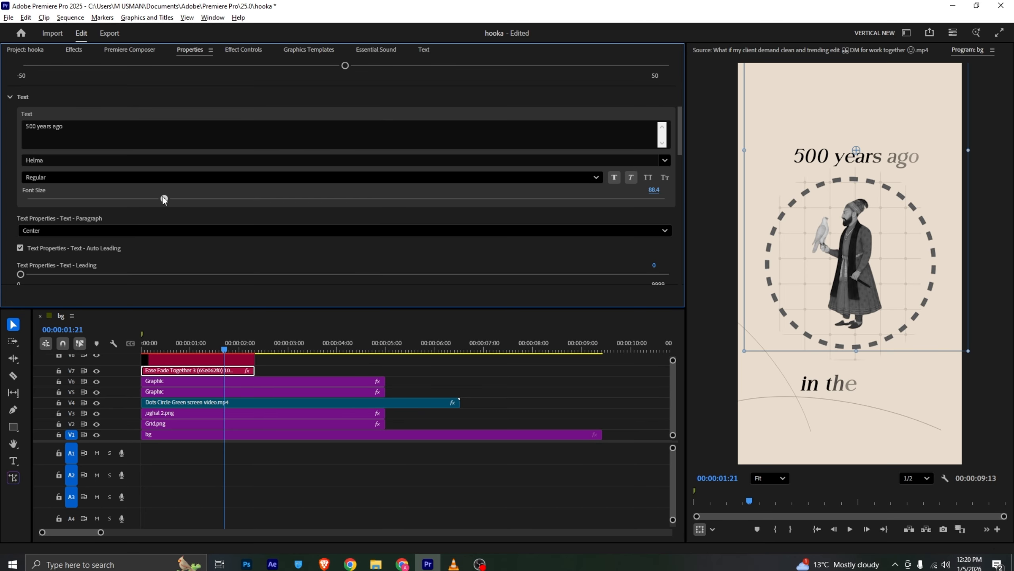
pyautogui.moveTo(804, 195); pyautogui.dragTo(815, 185)
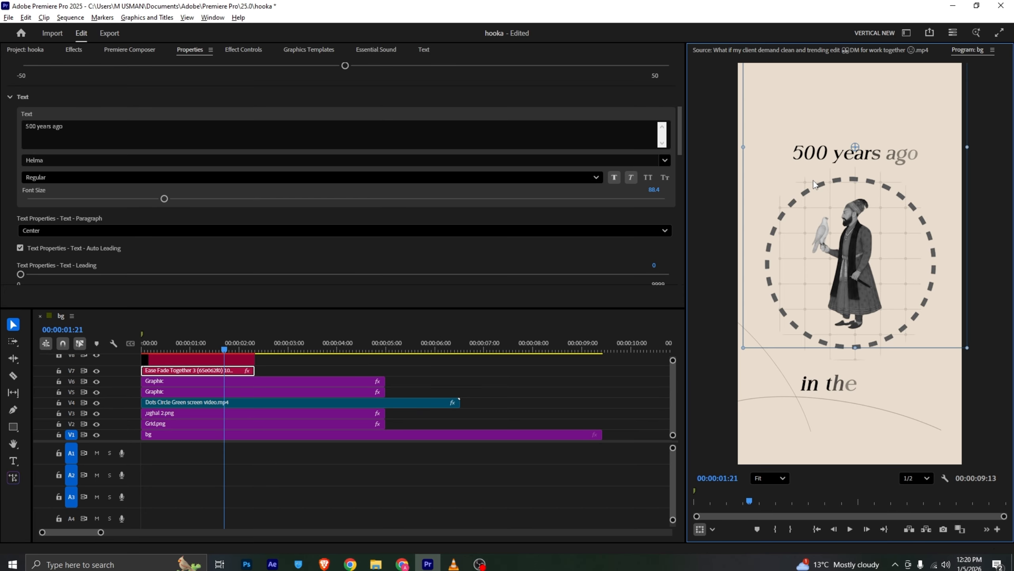
# Step: Reduce the "in the" title's font size to 79.3 and move it slightly up and left, closer below the dashed circle
pyautogui.click(819, 382)
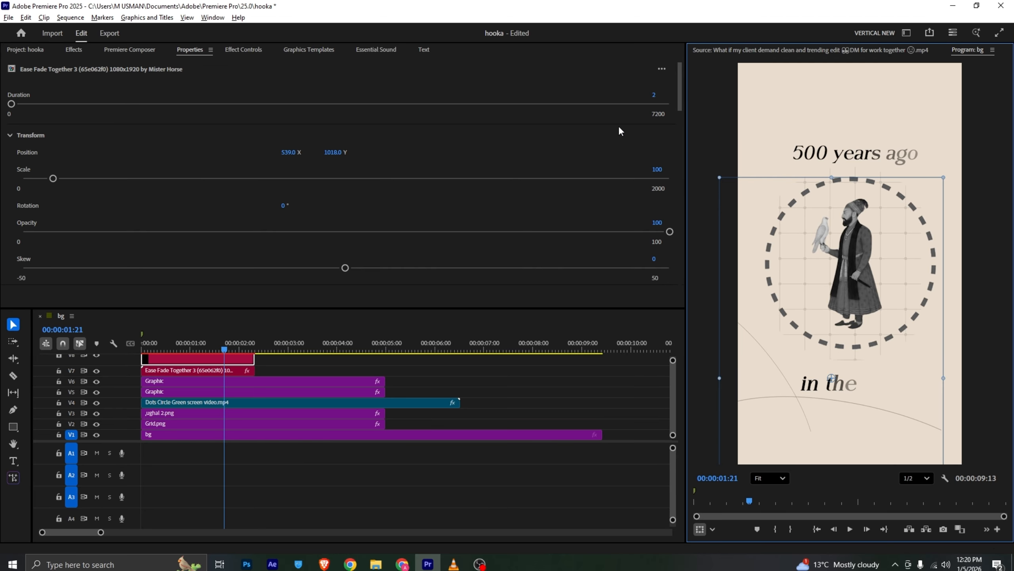
pyautogui.scroll(-5, 674, 117)
pyautogui.click(151, 229)
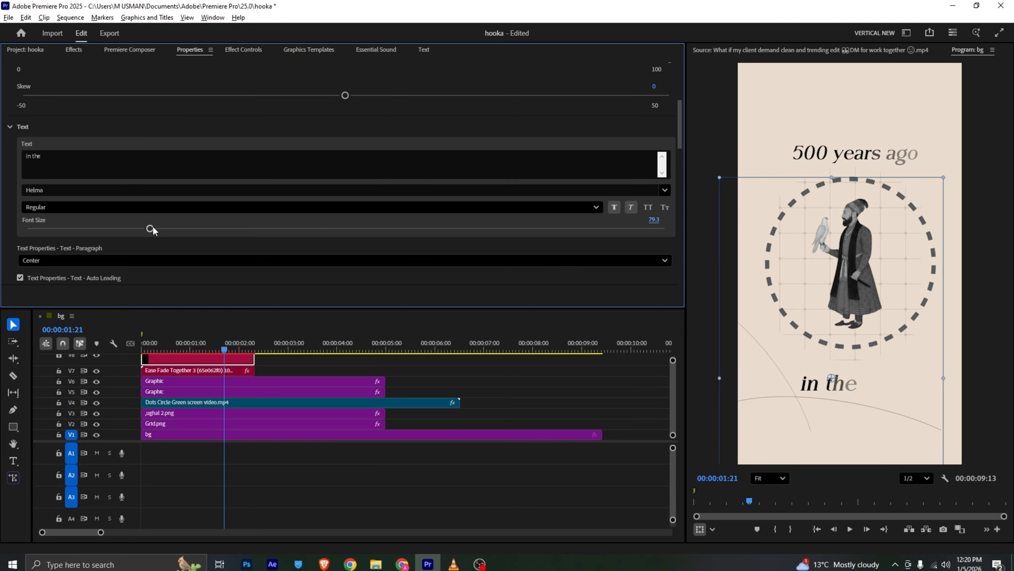
pyautogui.moveTo(824, 400); pyautogui.dragTo(813, 389)
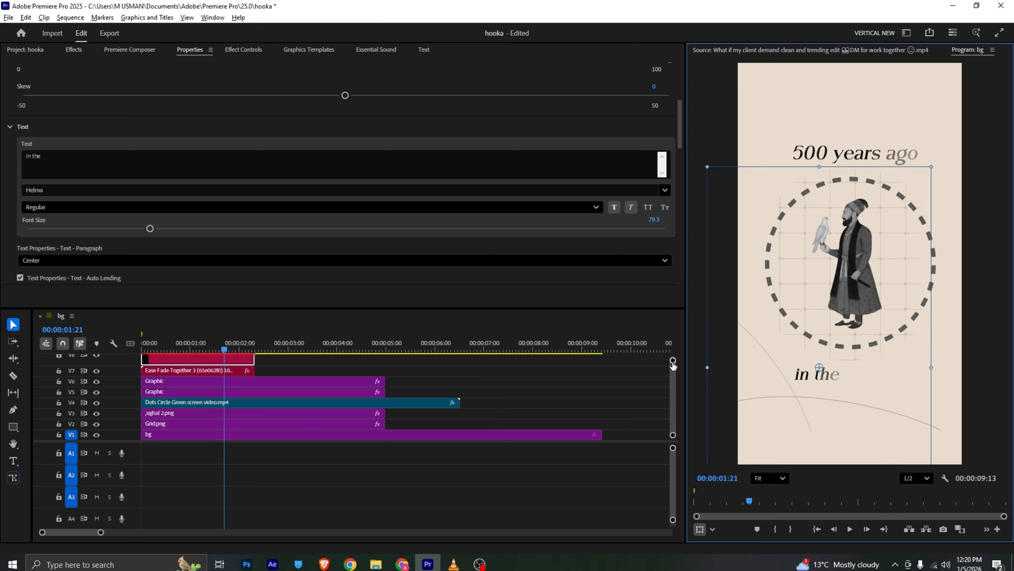
# Step: Duplicate the "in the" title onto track V9 and shift the copy to start at about 0.7 seconds
pyautogui.moveTo(673, 361); pyautogui.dragTo(673, 359)
pyautogui.moveTo(168, 372); pyautogui.dragTo(175, 360)
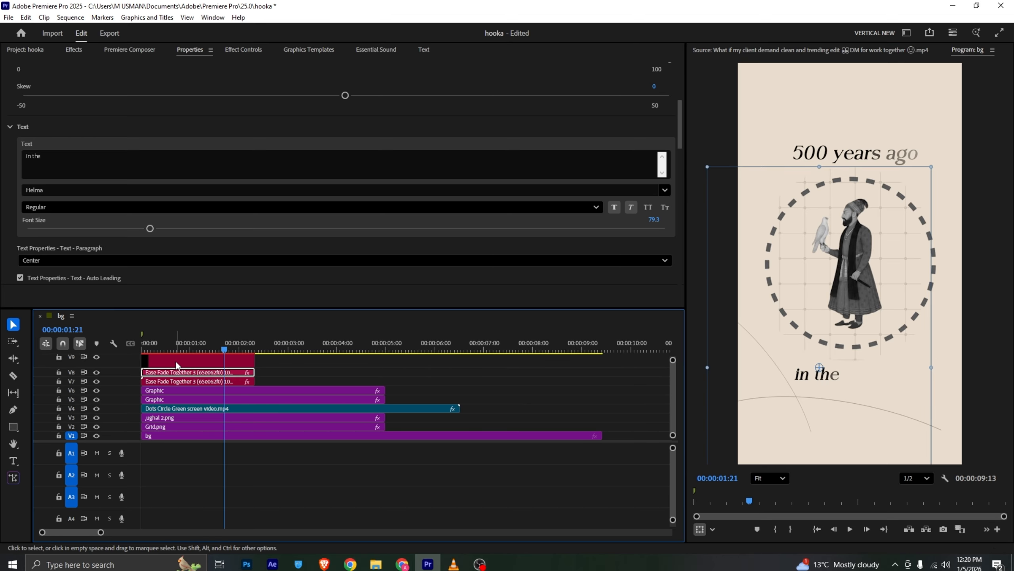
pyautogui.hotkey('alt', 'Tab')
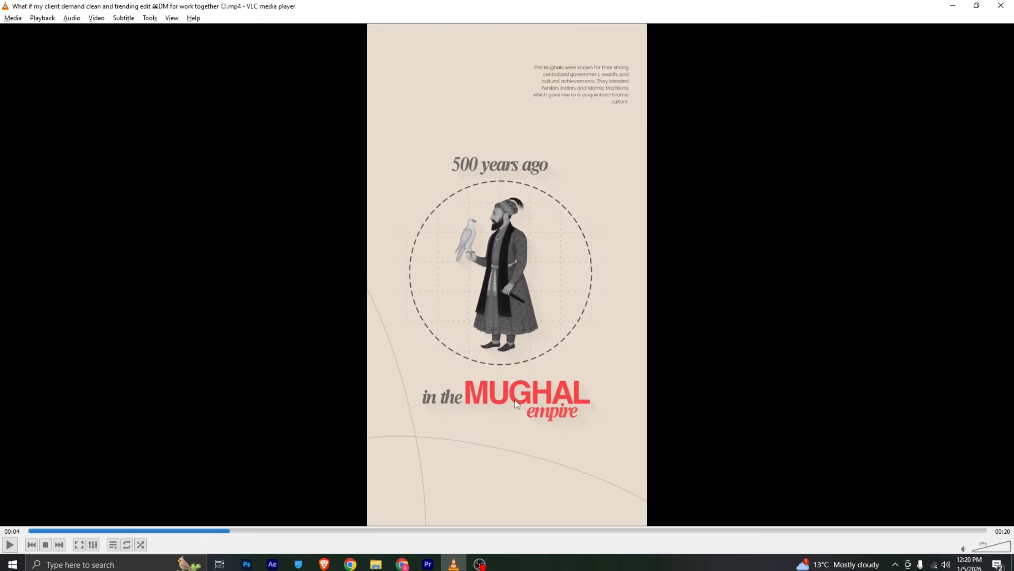
pyautogui.hotkey('alt', 'Tab')
pyautogui.moveTo(167, 359); pyautogui.dragTo(205, 362)
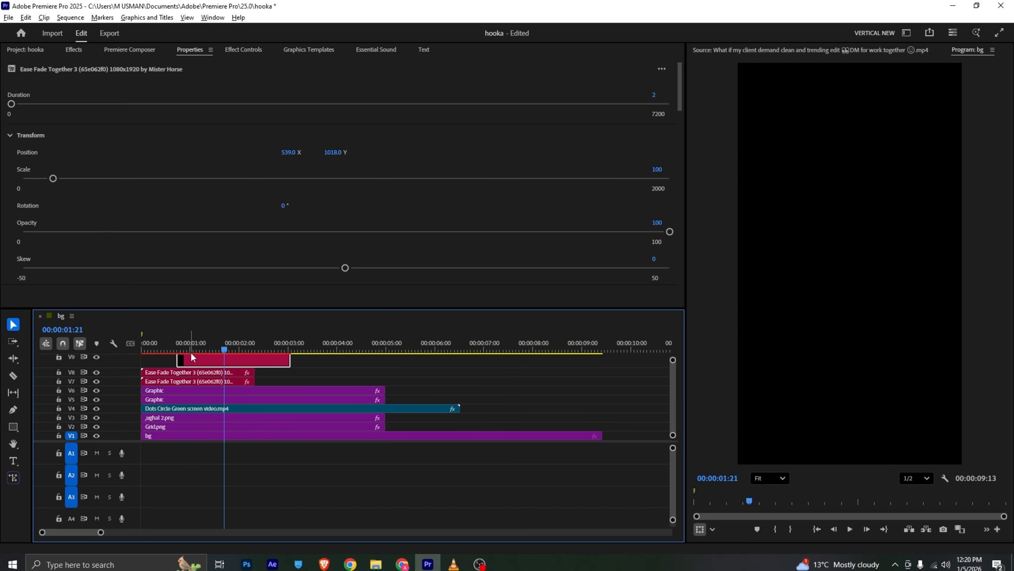
# Step: Change the V9 title copy's text to "MUGHAL" and place it directly to the right of "in the"
pyautogui.click(193, 348)
pyautogui.scroll(-3, 230, 137)
pyautogui.click(96, 210)
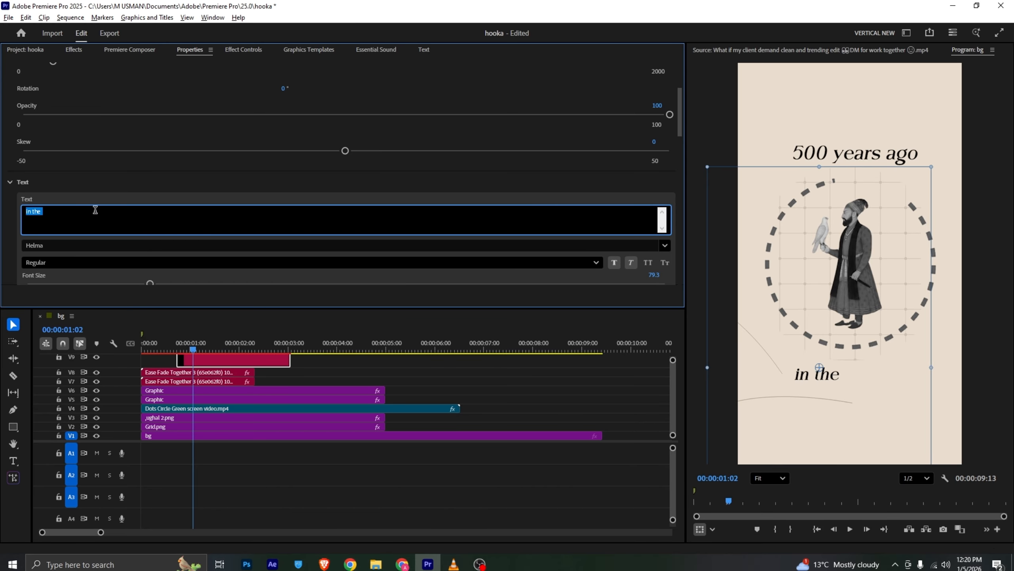
pyautogui.write('MUH')
pyautogui.write('HA')
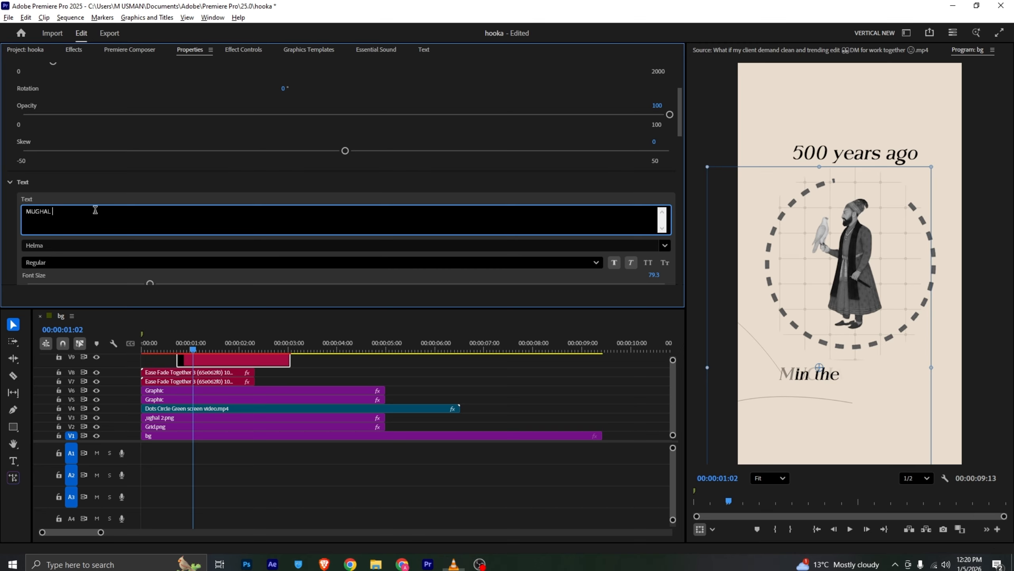
pyautogui.write('L')
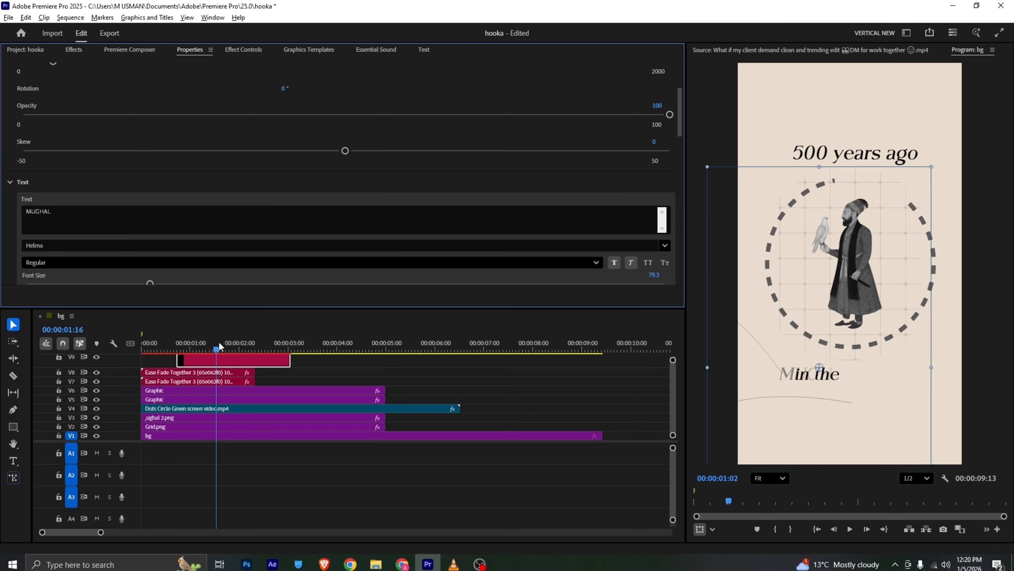
pyautogui.click(227, 347)
pyautogui.moveTo(836, 409); pyautogui.dragTo(902, 409)
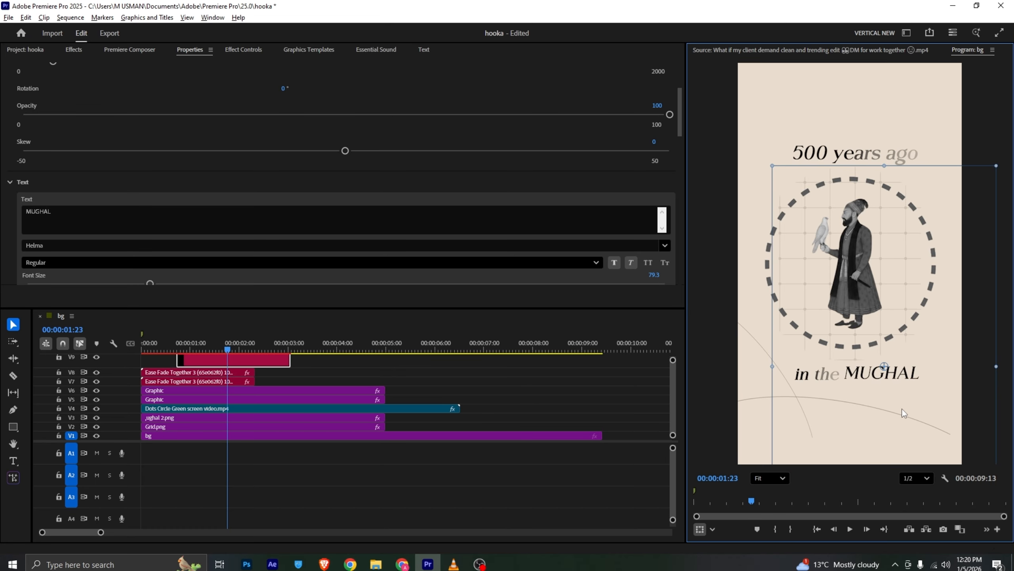
# Step: Change the "MUGHAL" title's fill colour to red (FF0000)
pyautogui.scroll(-5, 677, 174)
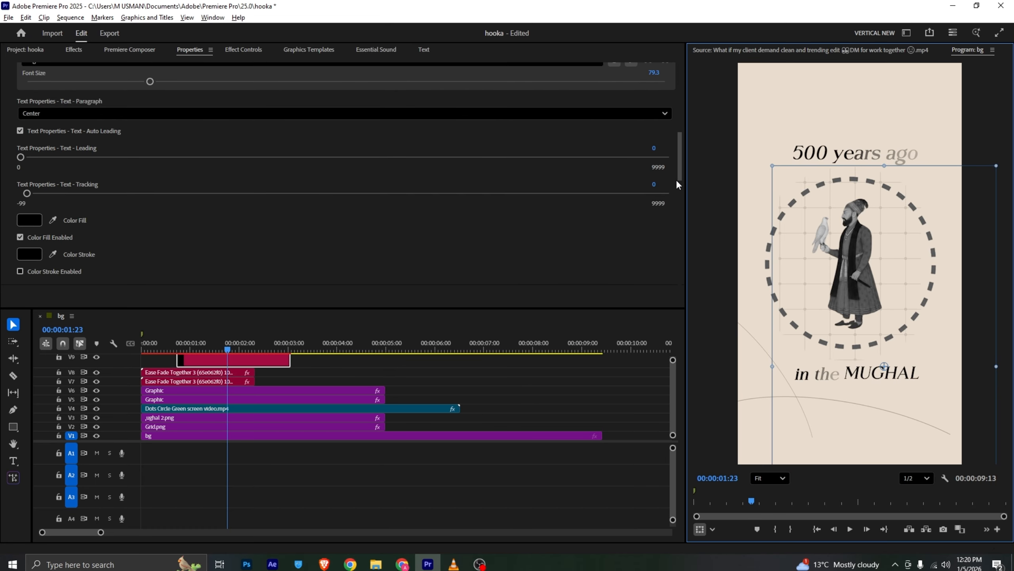
pyautogui.click(29, 220)
pyautogui.click(598, 232)
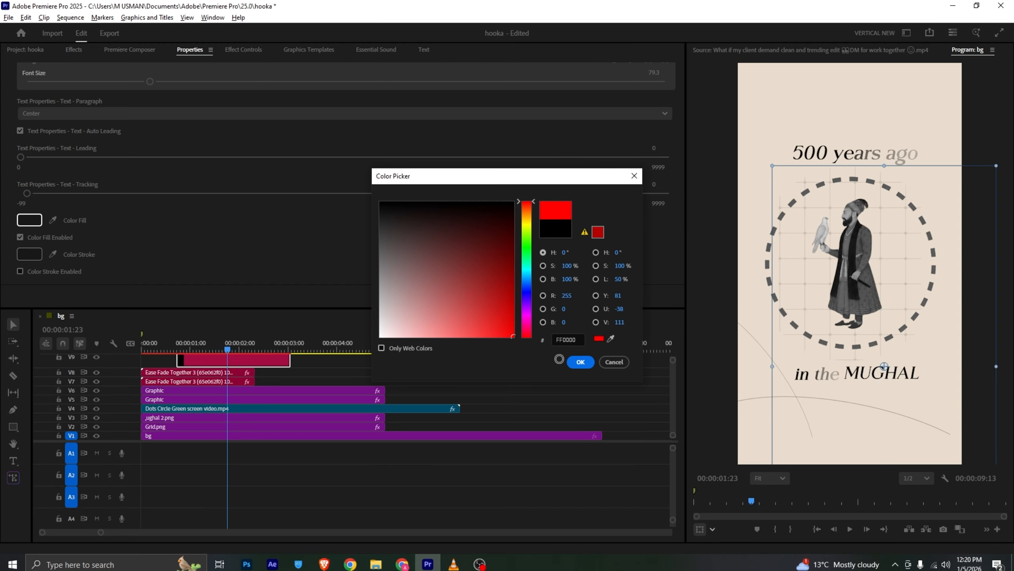
pyautogui.click(578, 362)
# Step: Check the reference lettering in VLC and set the "MUGHAL" title in upright Bahnschrift Bold
pyautogui.hotkey('alt', 'Tab')
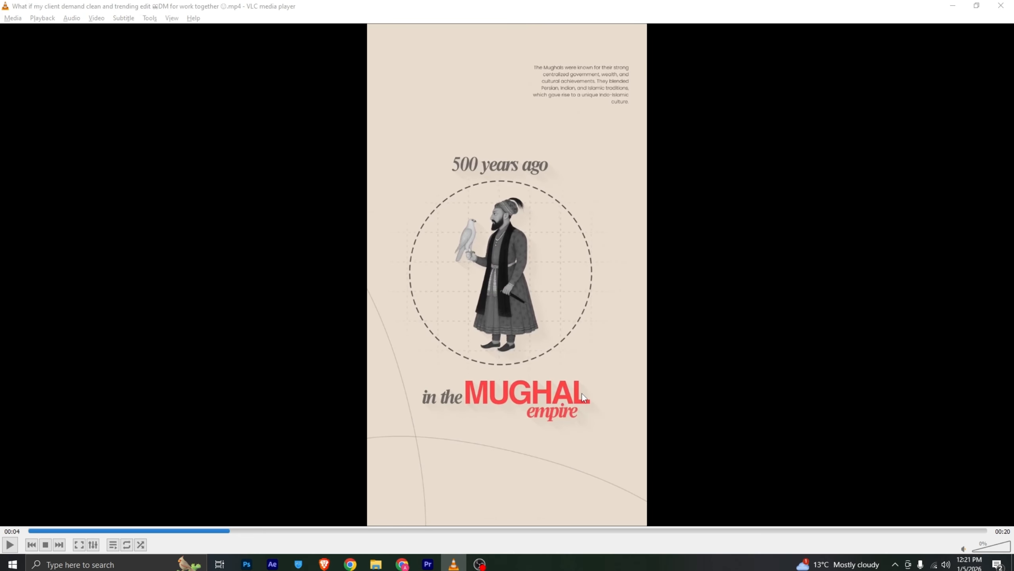
pyautogui.hotkey('alt', 'Tab')
pyautogui.scroll(2, 126, 183)
pyautogui.click(119, 107)
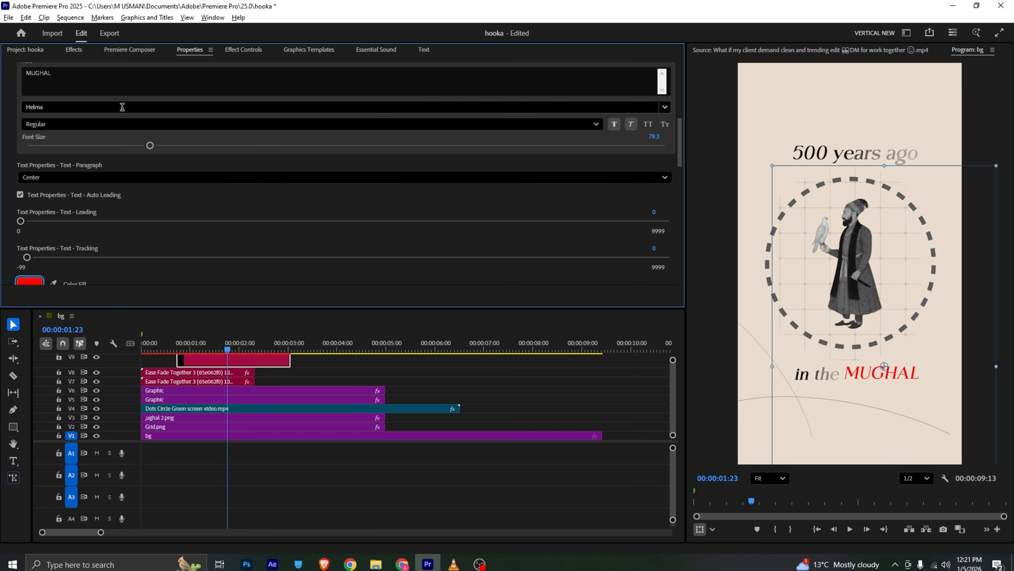
pyautogui.click(178, 177)
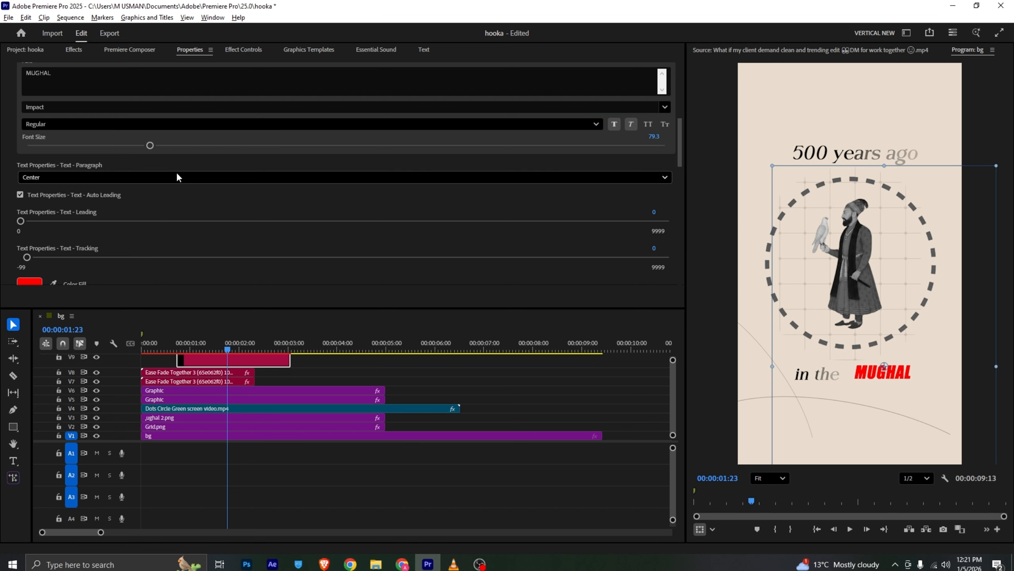
pyautogui.moveTo(217, 206); pyautogui.dragTo(213, 117)
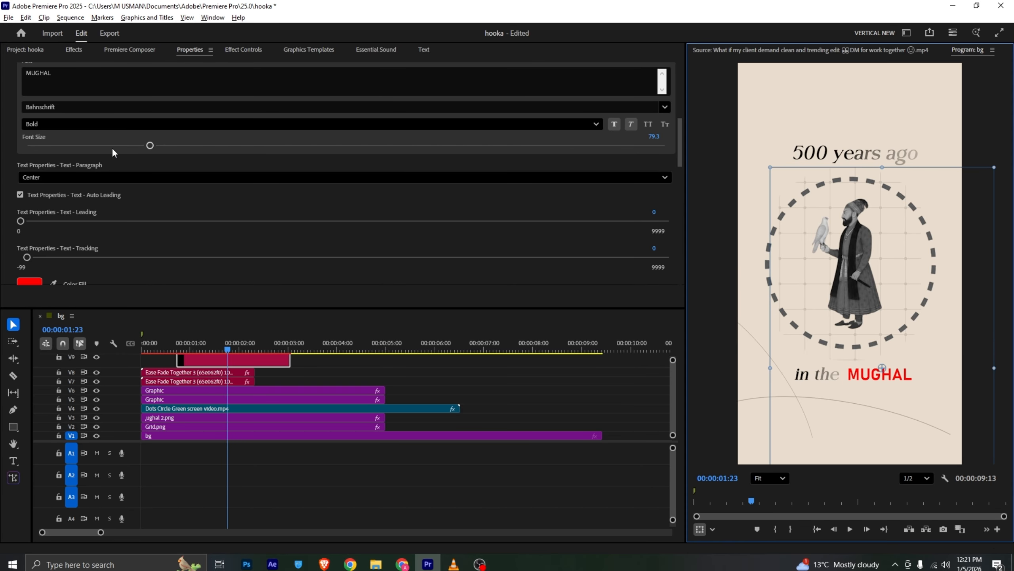
# Step: Enlarge the "MUGHAL" title to font size 119.7 and reposition it right beside "in the"
pyautogui.moveTo(151, 146); pyautogui.dragTo(176, 145)
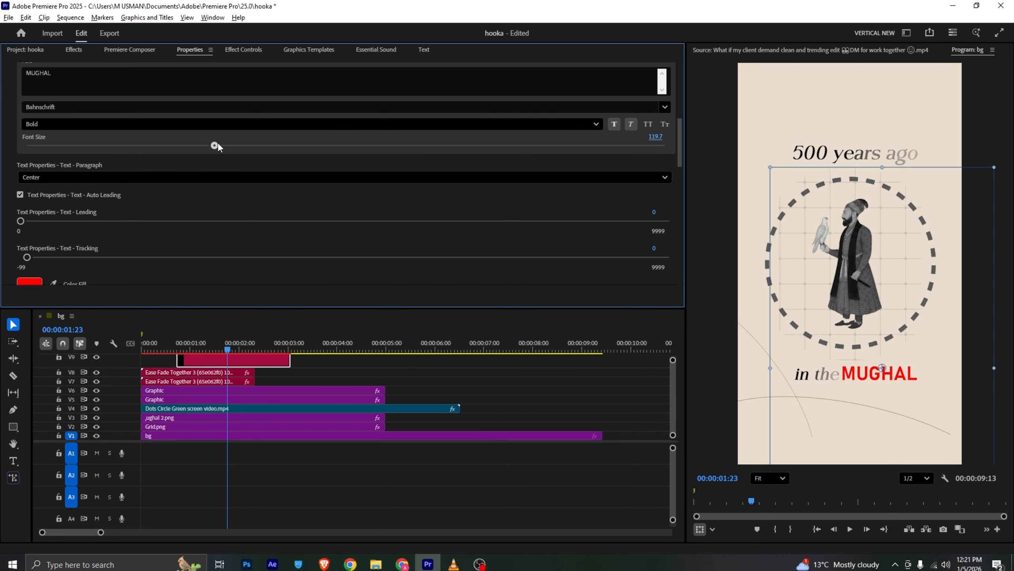
pyautogui.moveTo(850, 376); pyautogui.dragTo(862, 378)
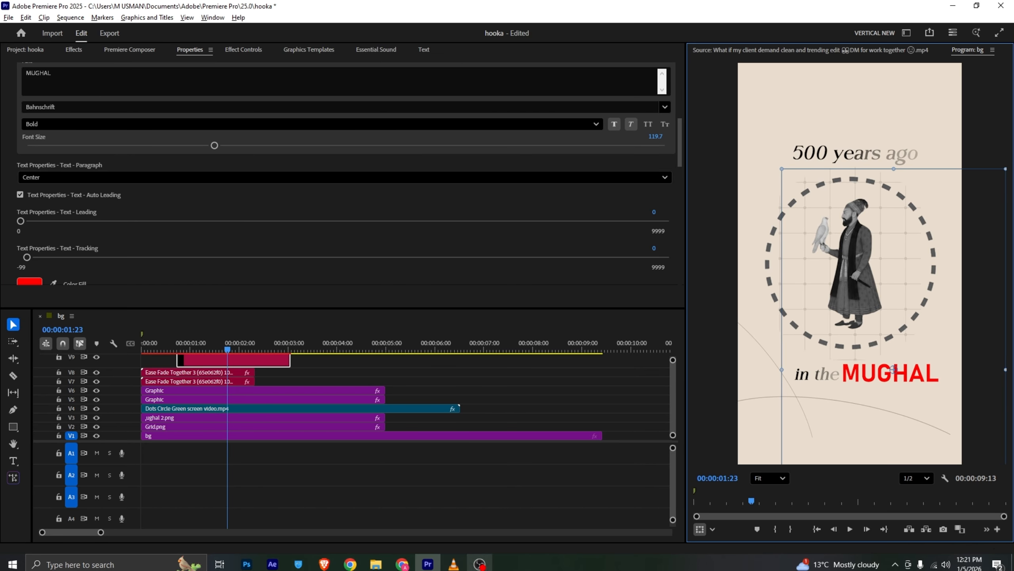
pyautogui.click(447, 565)
pyautogui.click(426, 562)
pyautogui.click(676, 359)
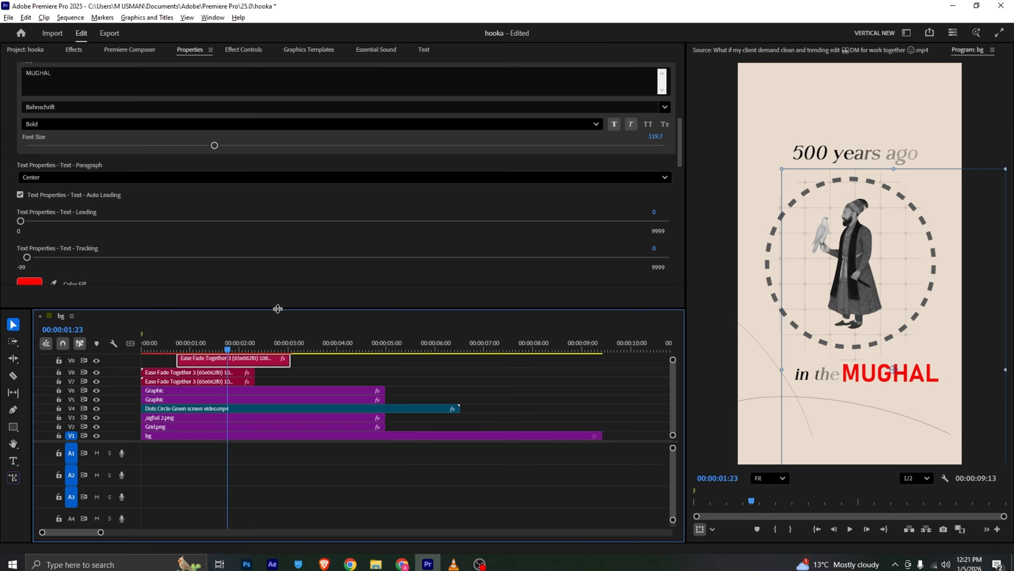
# Step: Enlarge the timeline area, duplicate the "MUGHAL" title onto track V10, and place the copy just below the original
pyautogui.moveTo(276, 307); pyautogui.dragTo(276, 262)
pyautogui.keyDown('alt'); pyautogui.moveTo(223, 335); pyautogui.dragTo(222, 325); pyautogui.keyUp('alt')
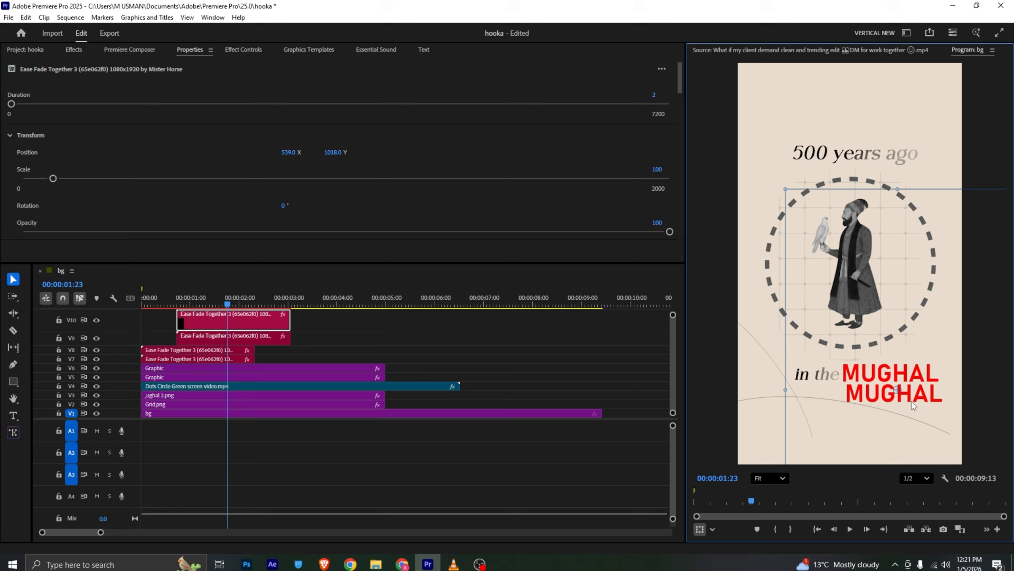
pyautogui.scroll(-4, 154, 132)
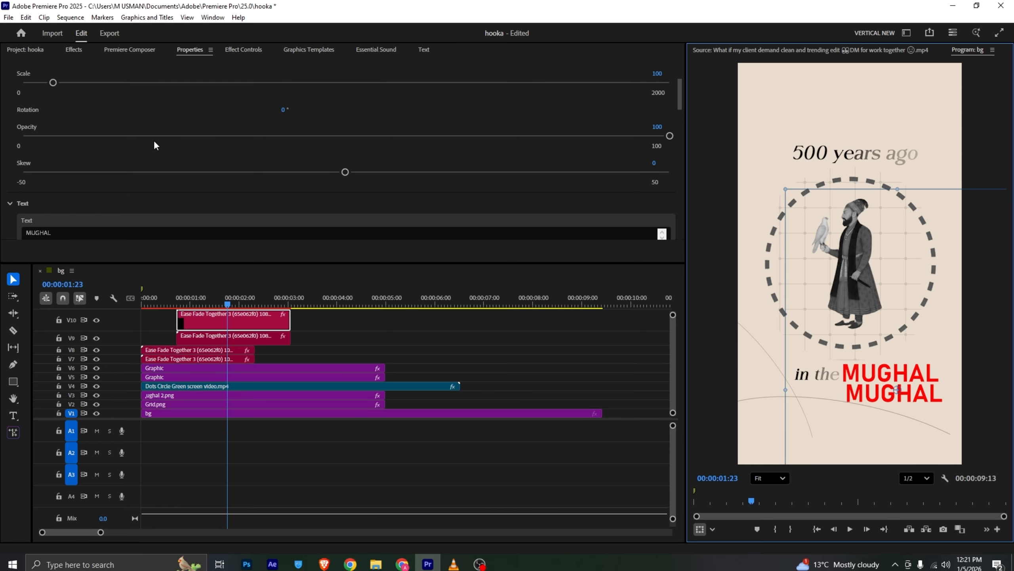
# Step: Replace the duplicated title's text with "EMPIRE" and set its font to Helma Regular
pyautogui.scroll(-2, 156, 145)
pyautogui.doubleClick(63, 182)
pyautogui.write('EMPIRE')
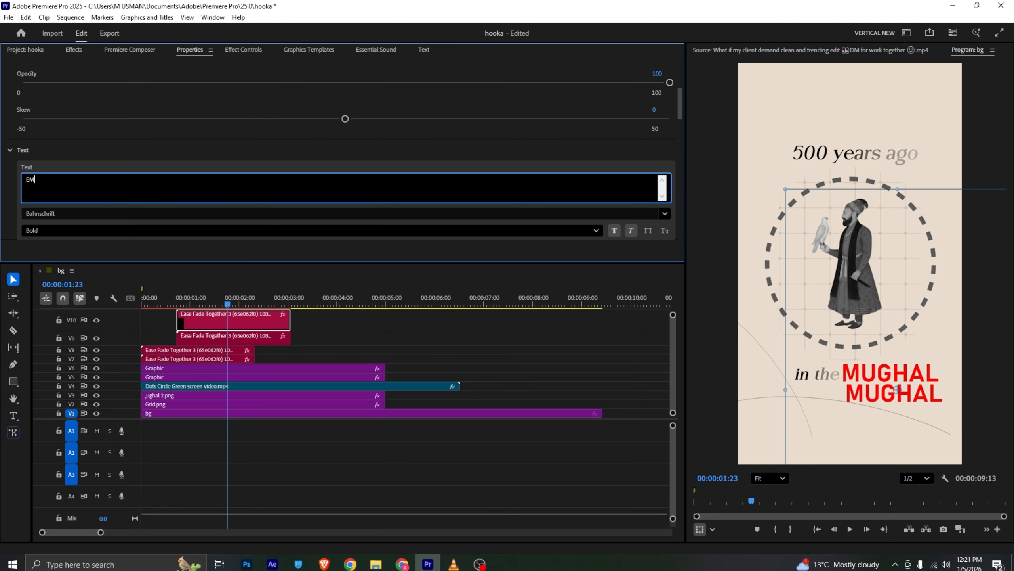
pyautogui.click(62, 169)
pyautogui.click(100, 214)
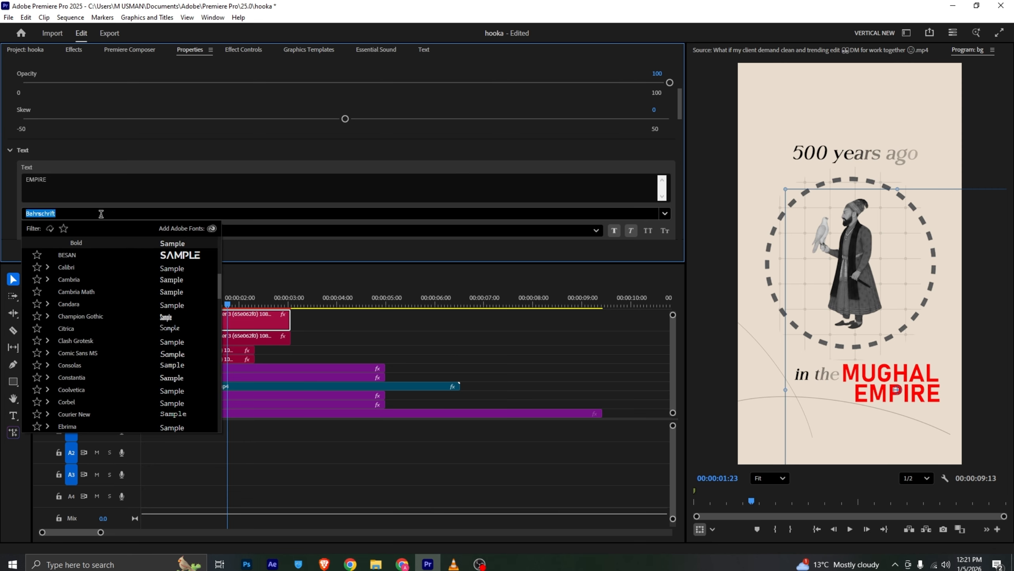
pyautogui.moveTo(219, 281); pyautogui.dragTo(226, 233)
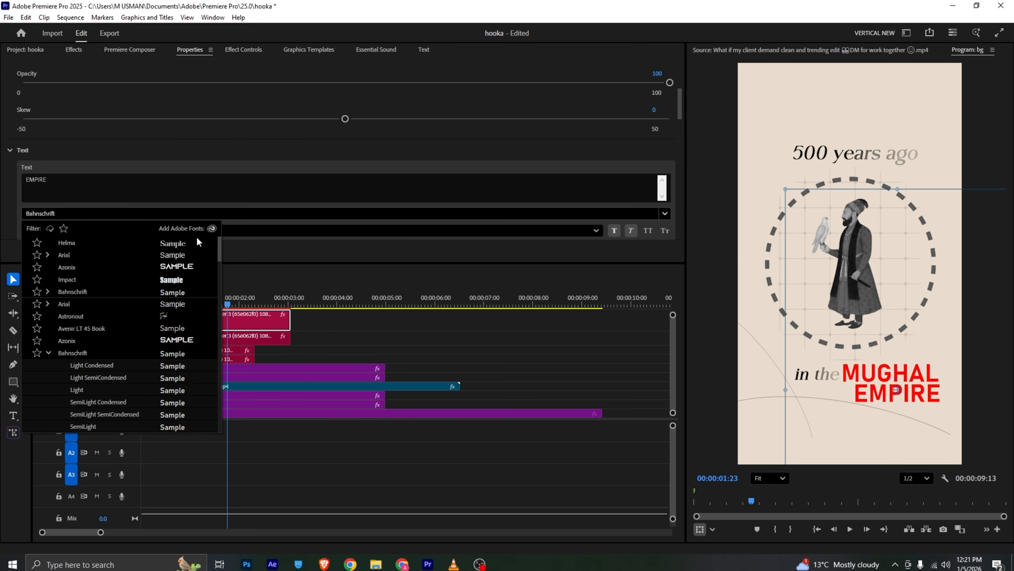
pyautogui.click(174, 243)
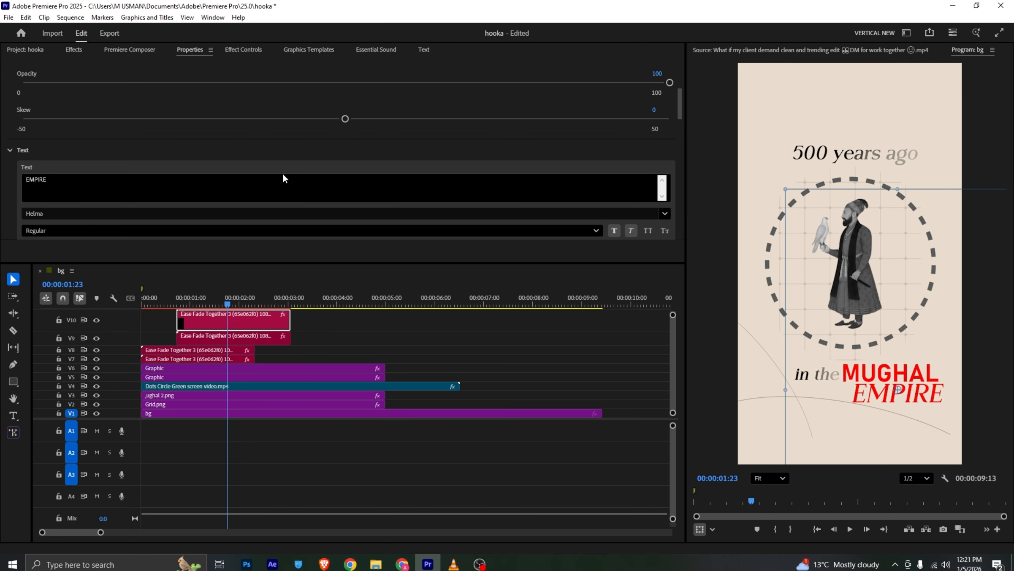
# Step: Reduce the red "EMPIRE" title to font size 88.9
pyautogui.scroll(-3, 546, 140)
pyautogui.click(176, 125)
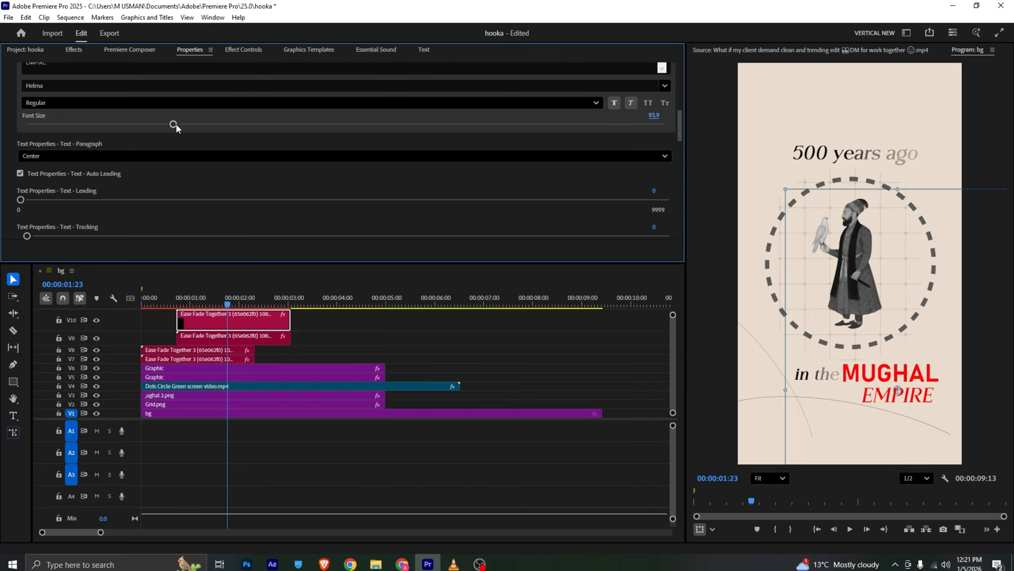
pyautogui.moveTo(171, 126); pyautogui.dragTo(165, 125)
pyautogui.scroll(1, 79, 121)
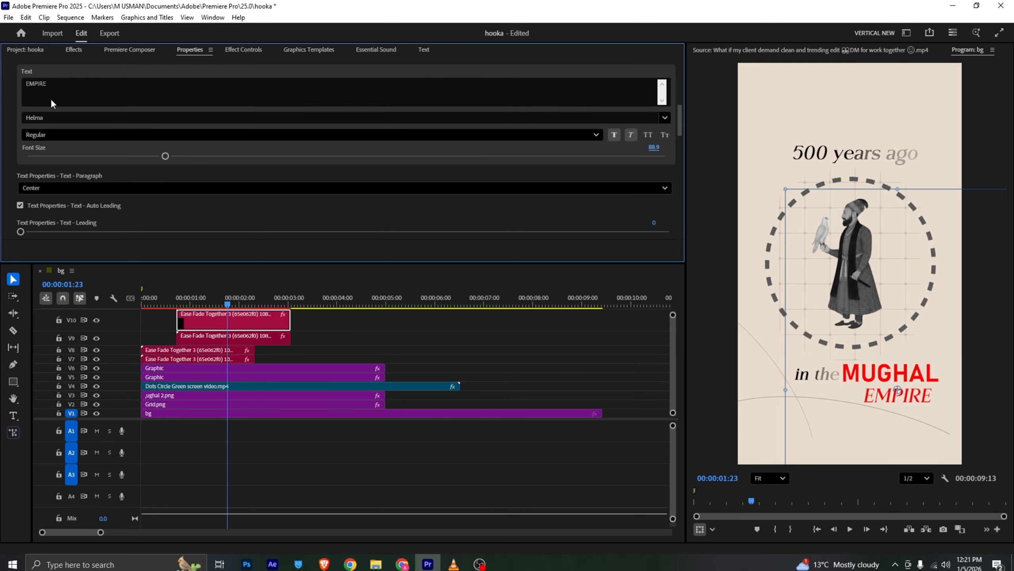
# Step: Retype the title in lowercase as "empire" and tuck it just under the right end of "MUGHAL"
pyautogui.doubleClick(55, 86)
pyautogui.write('empire')
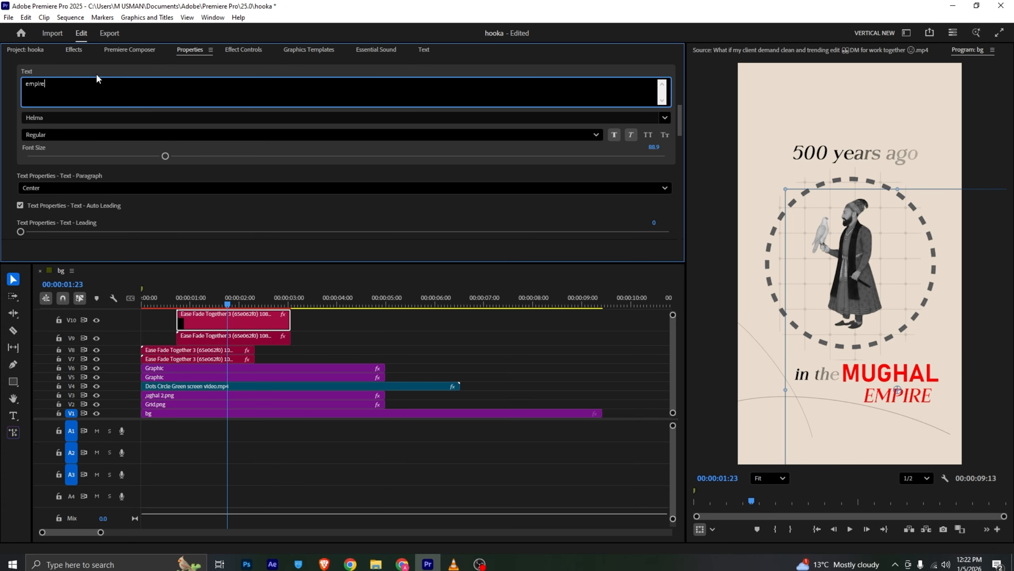
pyautogui.click(179, 194)
pyautogui.moveTo(889, 407); pyautogui.dragTo(898, 401)
# Step: Check the reference's title timing in VLC, start the "500 years ago" title at 00:00:00:15, and align the "in the" clip with "MUGHAL"
pyautogui.click(445, 557)
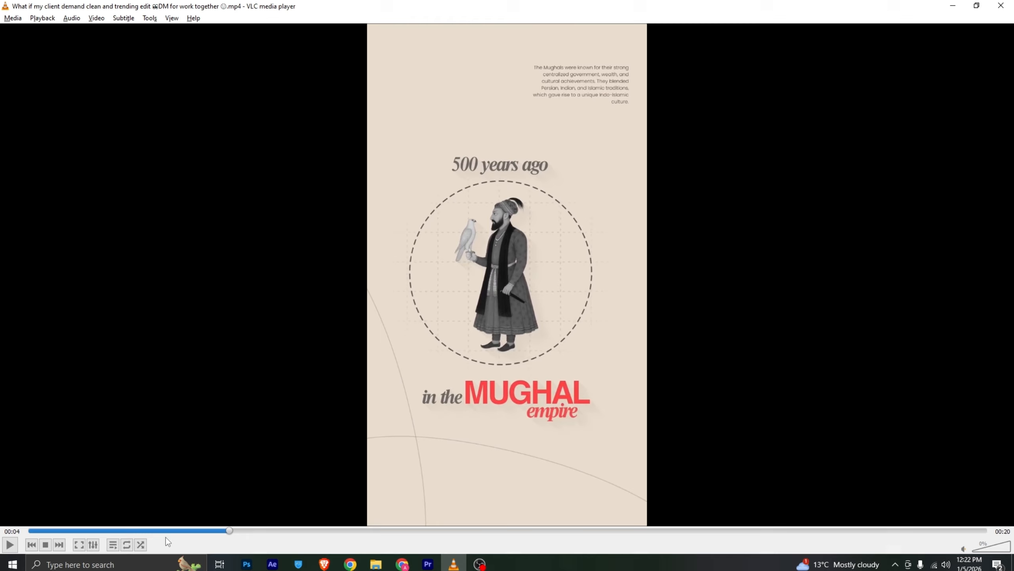
pyautogui.moveTo(166, 531); pyautogui.dragTo(311, 534)
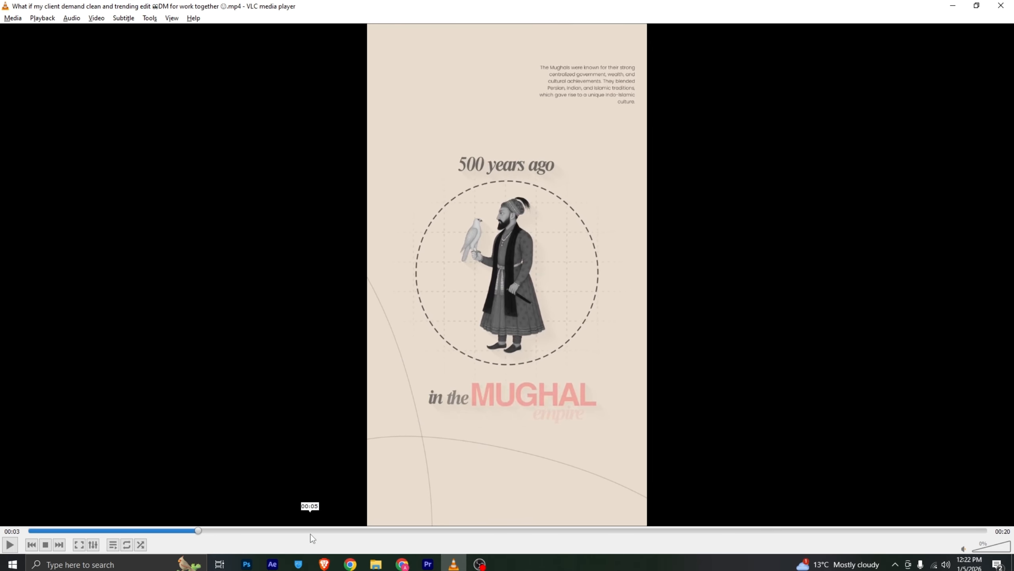
pyautogui.click(428, 564)
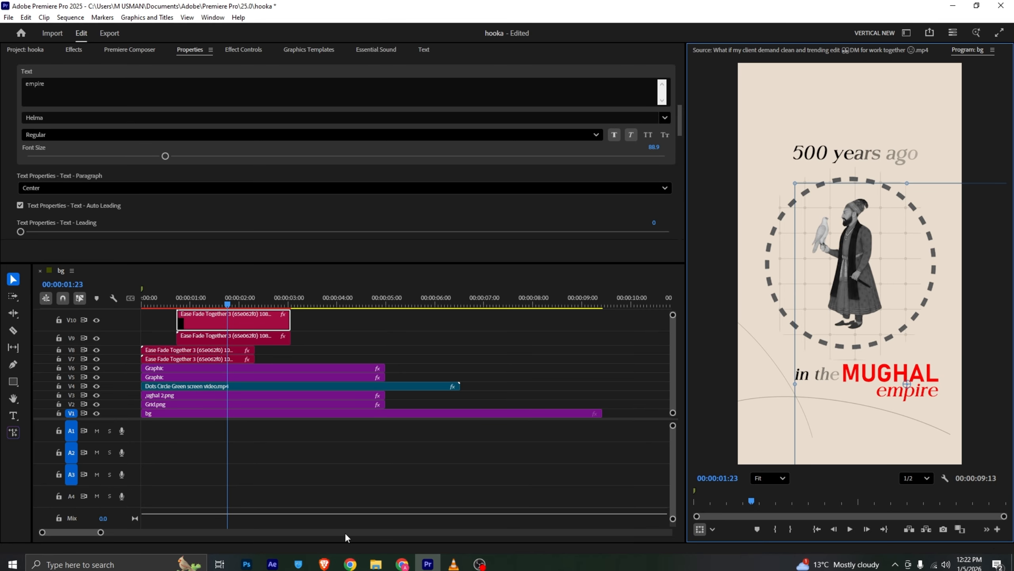
pyautogui.moveTo(101, 531); pyautogui.dragTo(88, 532)
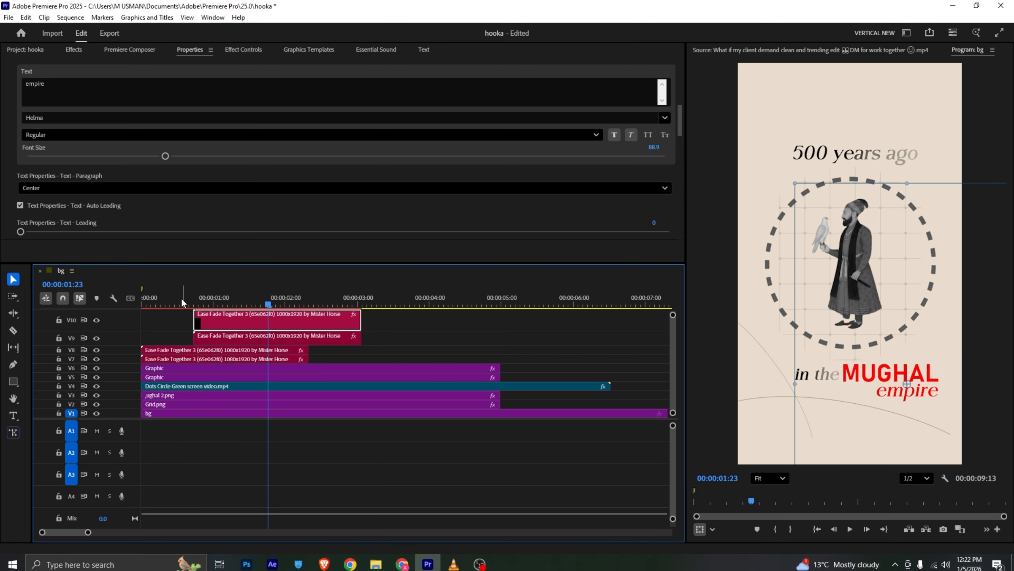
pyautogui.moveTo(180, 299); pyautogui.dragTo(177, 298)
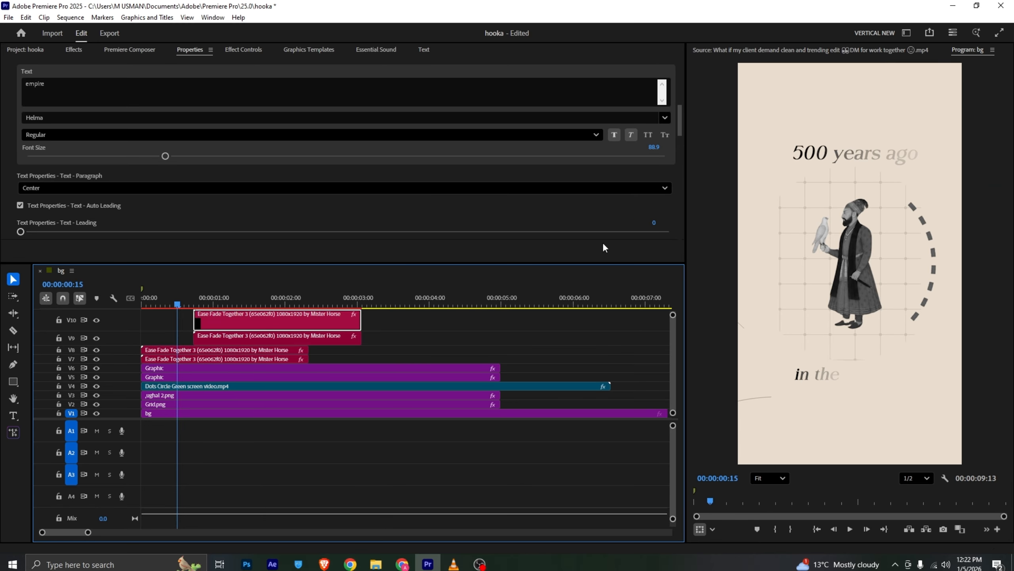
pyautogui.moveTo(191, 351); pyautogui.dragTo(208, 362)
pyautogui.click(182, 304)
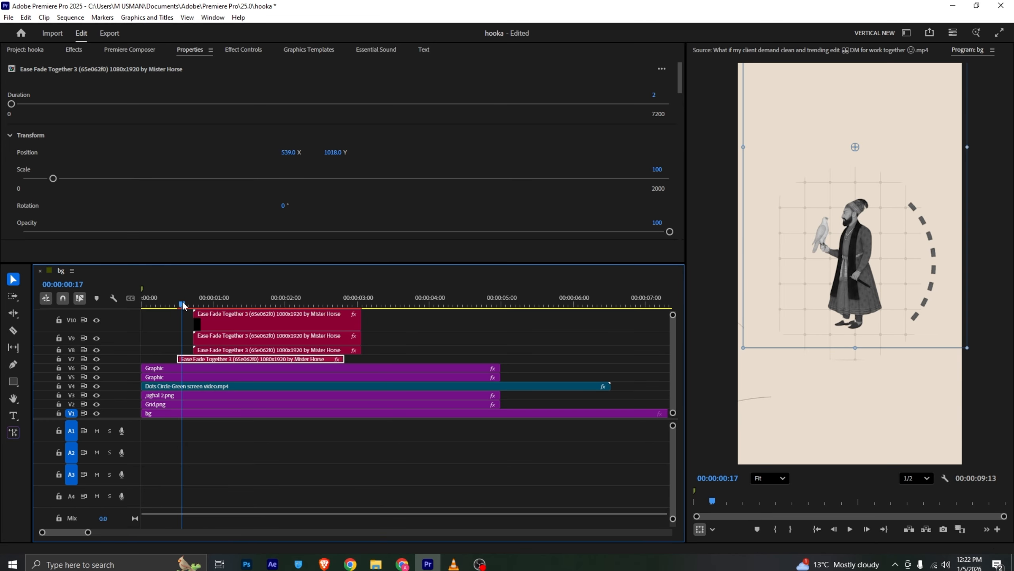
# Step: Shift the "in the", "MUGHAL" and "empire" title clips together so they start just before the one-second mark
pyautogui.moveTo(182, 304); pyautogui.dragTo(191, 305)
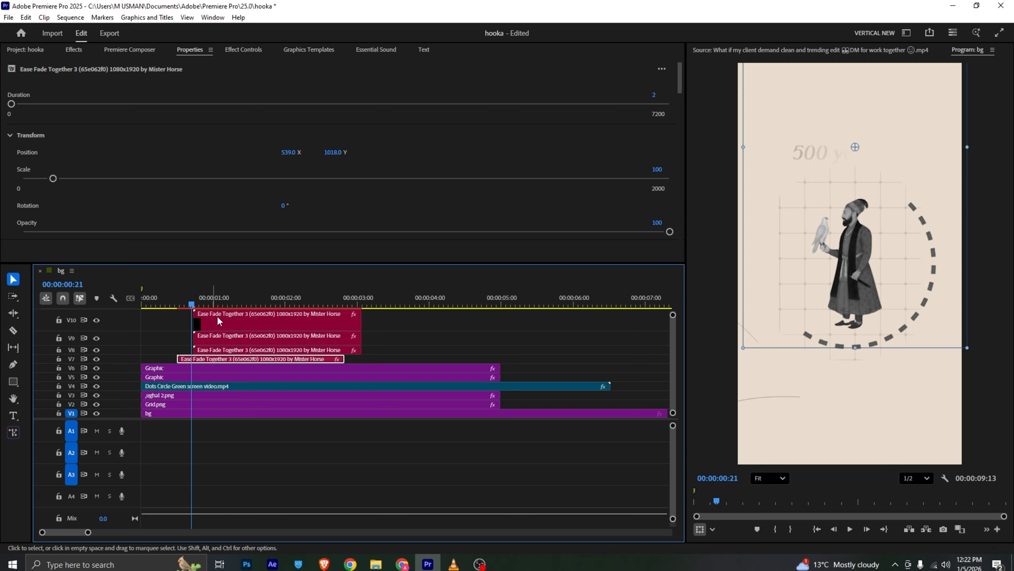
pyautogui.moveTo(393, 321); pyautogui.dragTo(370, 349)
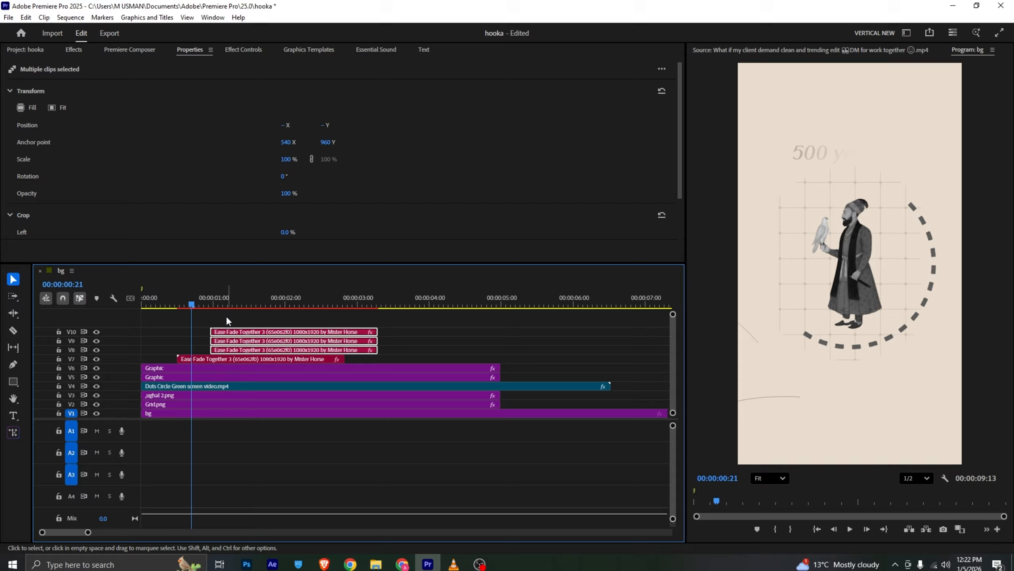
pyautogui.moveTo(204, 298); pyautogui.dragTo(296, 299)
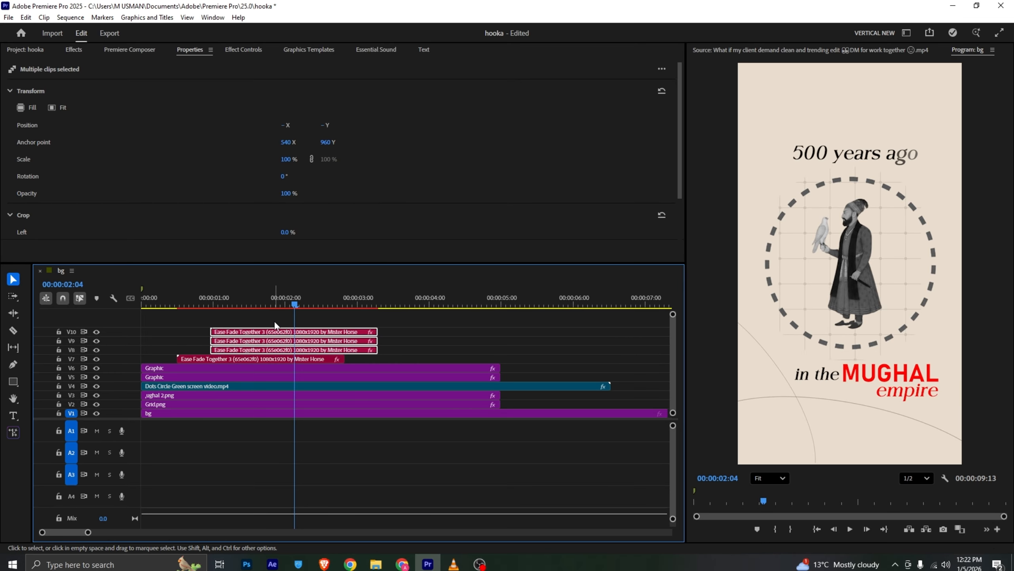
# Step: Check the opening motion of the reference in VLC and nest all clips above the bg layer into one sequence
pyautogui.click(454, 563)
pyautogui.moveTo(102, 530); pyautogui.dragTo(152, 510)
pyautogui.hotkey('alt', 'Tab')
pyautogui.moveTo(421, 316); pyautogui.dragTo(217, 399)
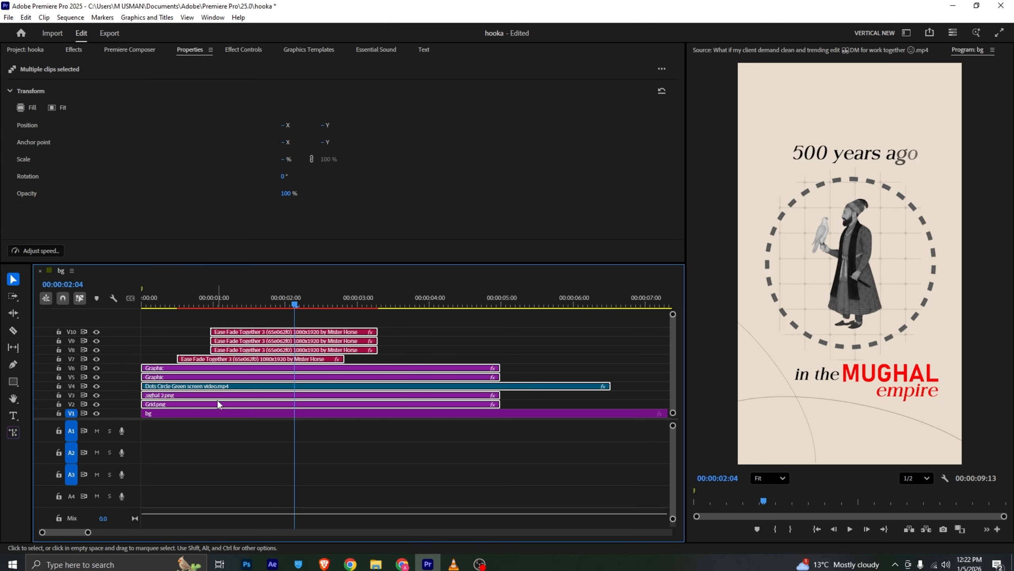
pyautogui.rightClick(222, 402)
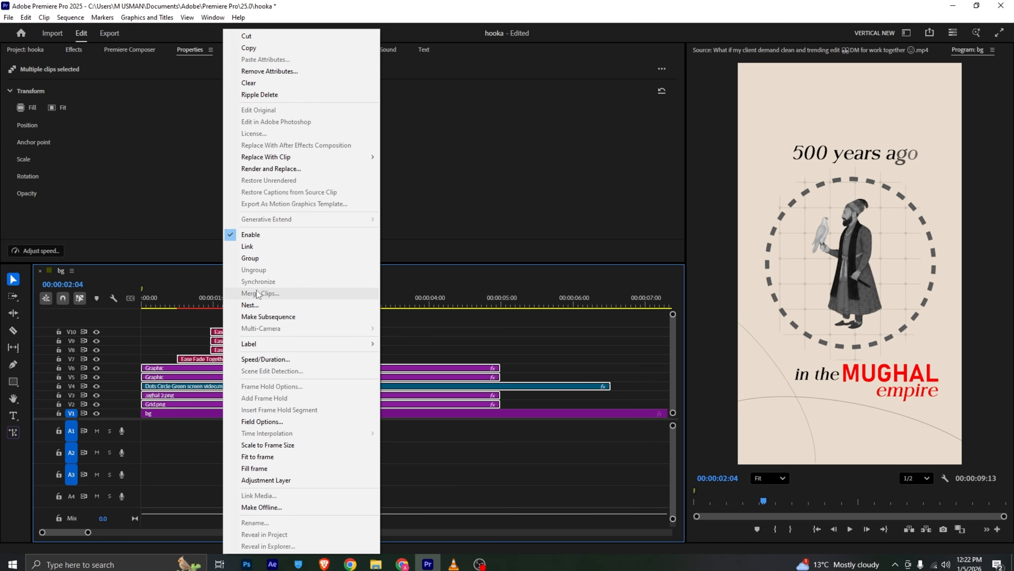
pyautogui.click(265, 303)
pyautogui.click(527, 293)
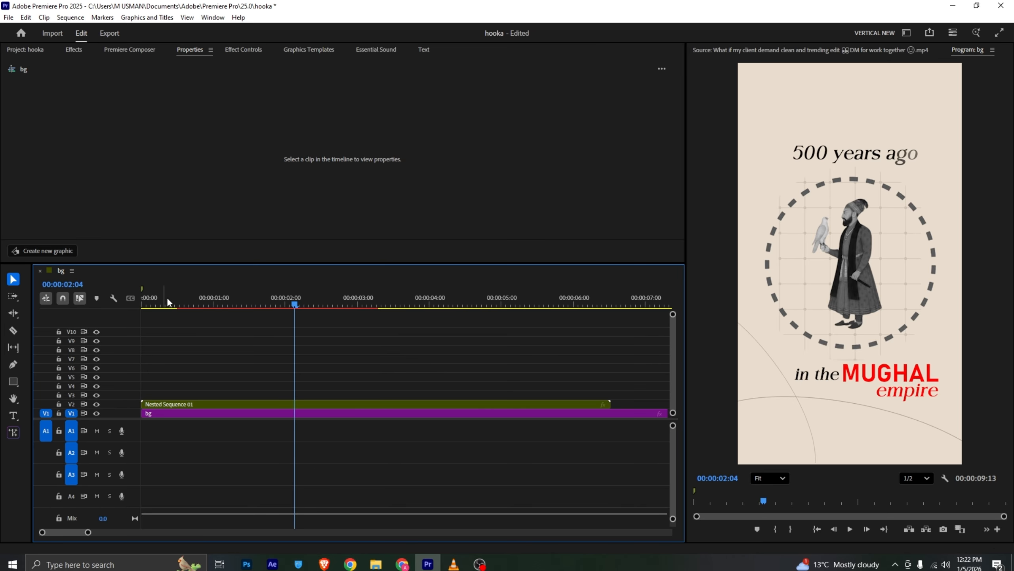
# Step: Add Scale 100 and Rotation 0 keyframes to the nested sequence and place them at 00:00:00:27
pyautogui.moveTo(175, 298); pyautogui.dragTo(108, 307)
pyautogui.click(182, 403)
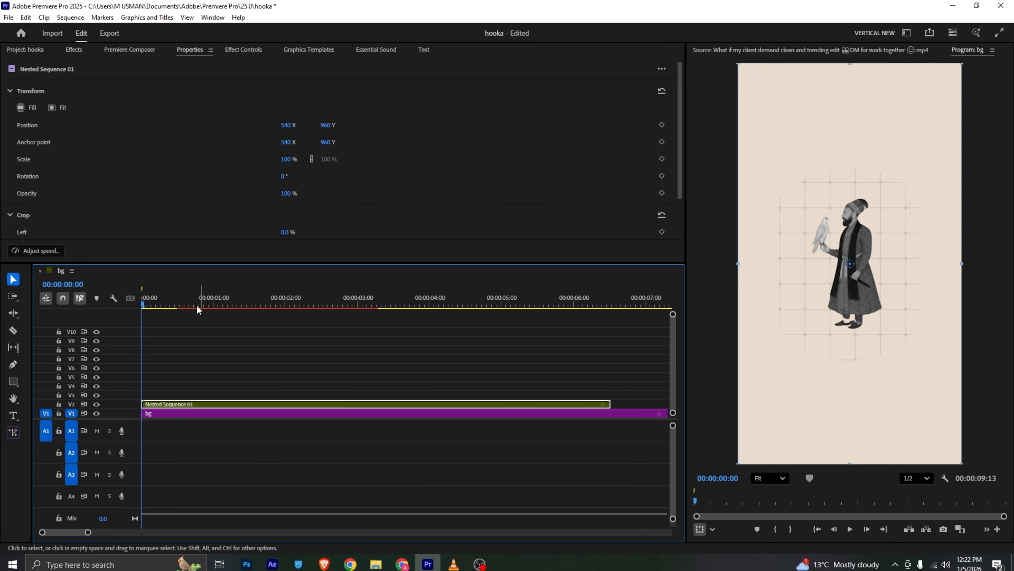
pyautogui.click(234, 49)
pyautogui.click(32, 116)
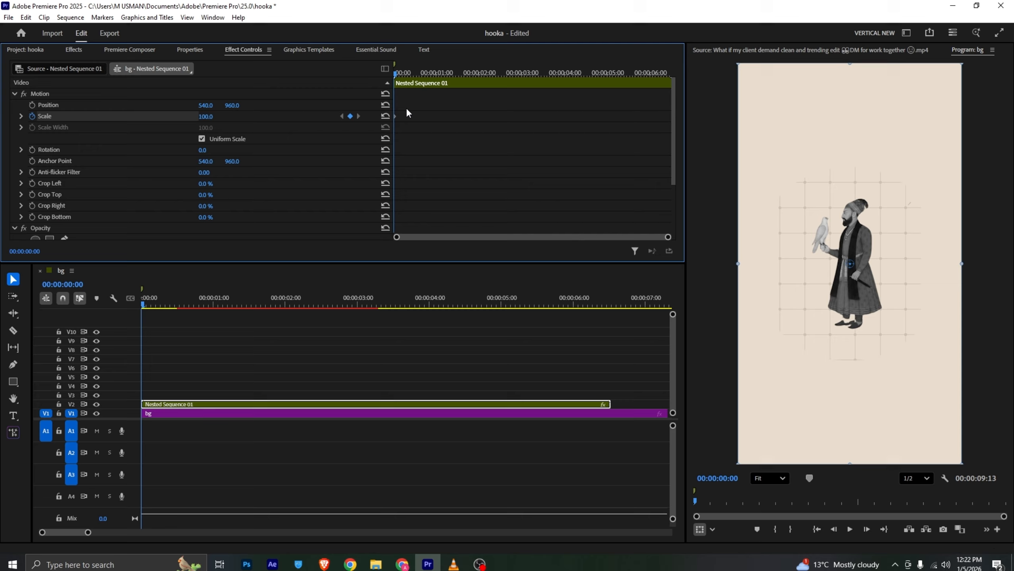
pyautogui.click(33, 149)
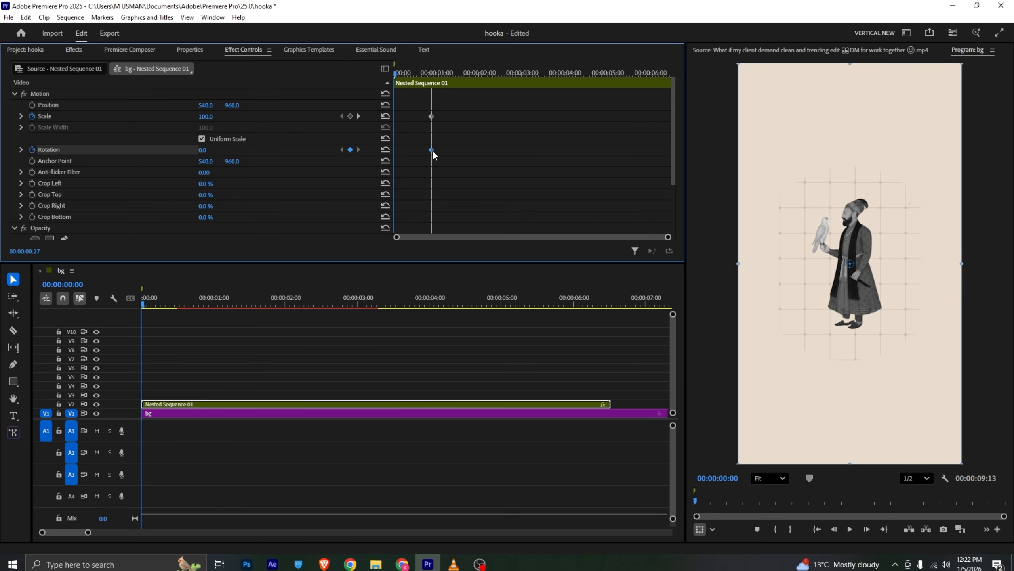
# Step: Set the nested sequence's Scale to 149 and Rotation to -11° at the first frame and play the move
pyautogui.moveTo(416, 76); pyautogui.dragTo(371, 93)
pyautogui.moveTo(206, 116); pyautogui.dragTo(197, 150)
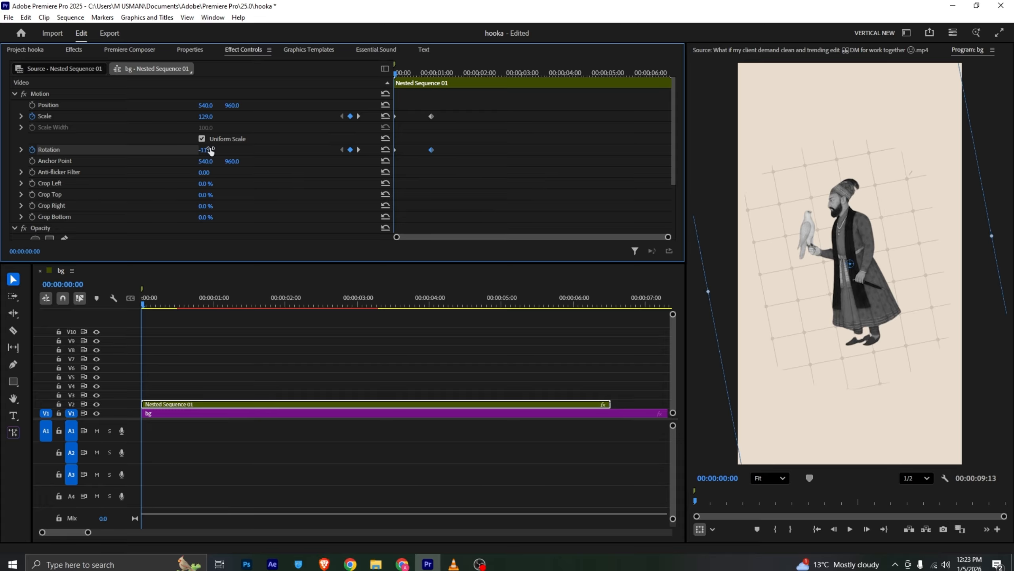
pyautogui.press('space')
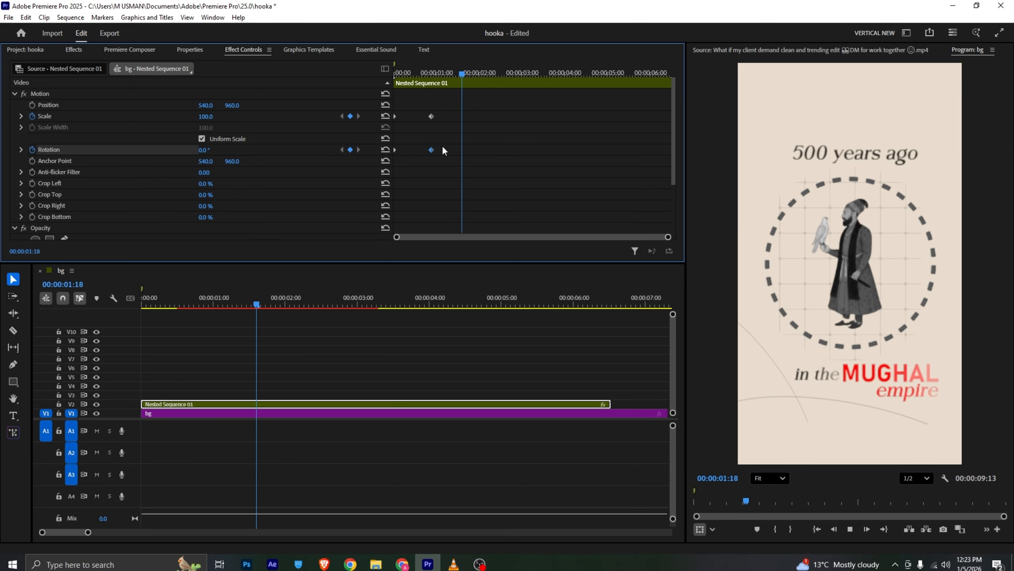
# Step: Move the ending Scale and Rotation keyframes to about 1.4 seconds and apply Ease Out and Ease In to all four keyframes
pyautogui.press('space')
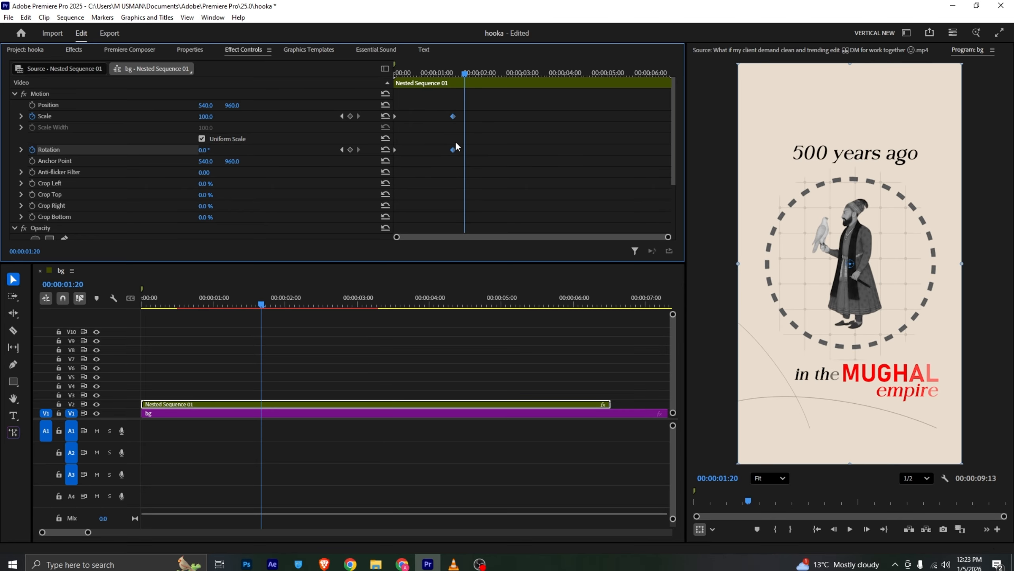
pyautogui.moveTo(387, 112); pyautogui.dragTo(413, 164)
pyautogui.rightClick(454, 152)
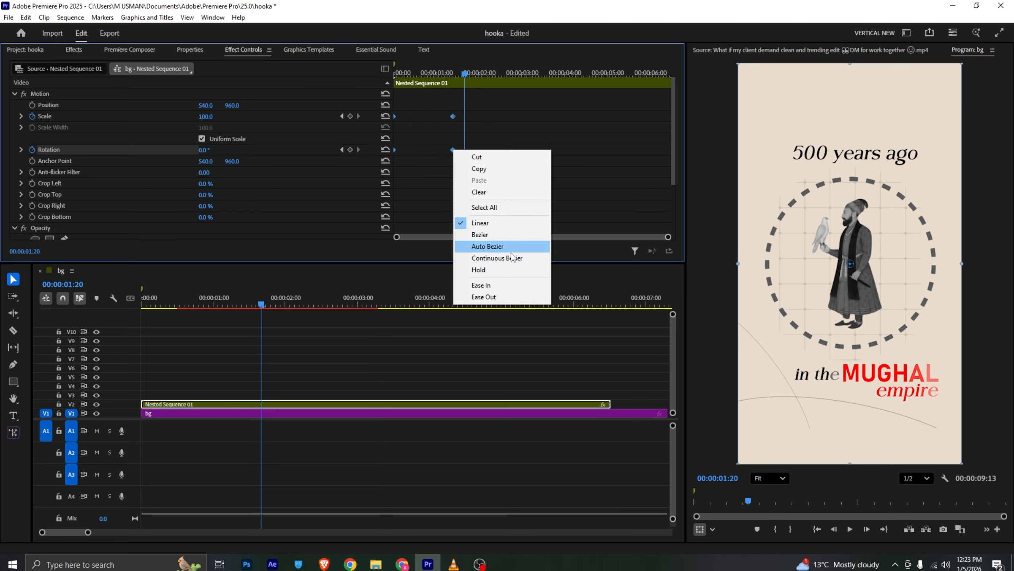
pyautogui.click(509, 293)
pyautogui.rightClick(453, 151)
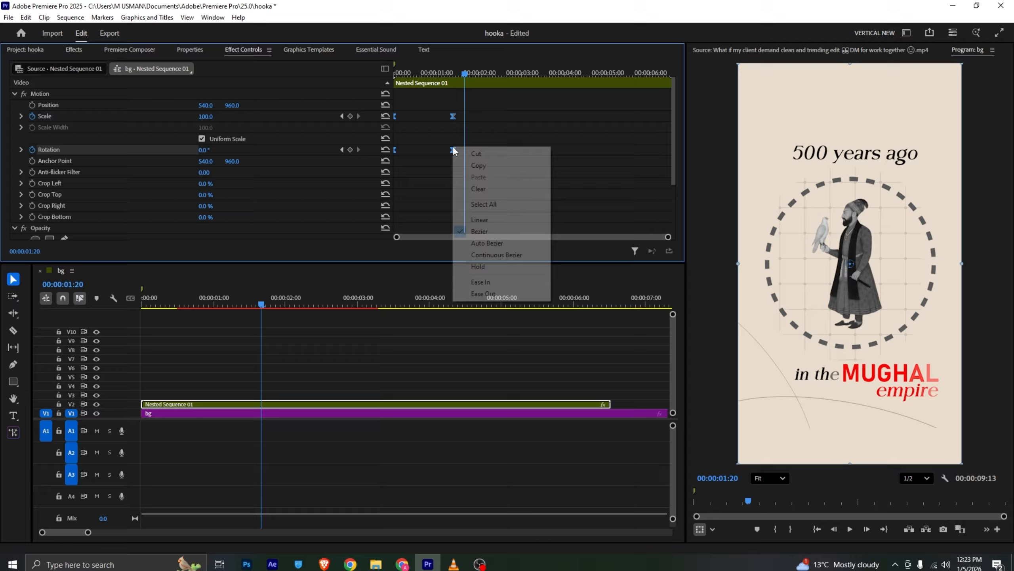
pyautogui.click(508, 286)
# Step: Play the eased zoom and rotation from the start and compare it with the reference video in VLC
pyautogui.press('Home')
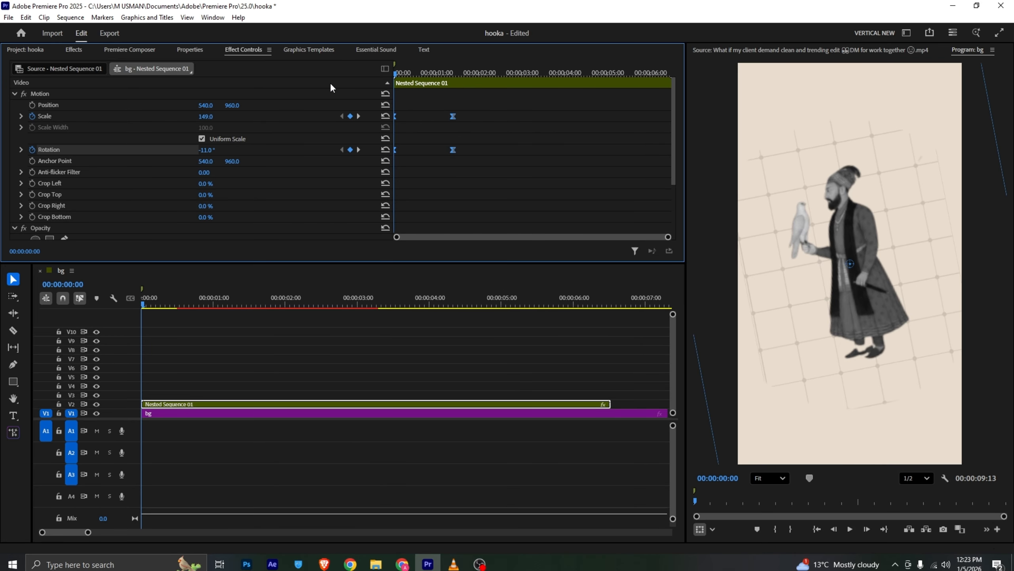
pyautogui.press('space')
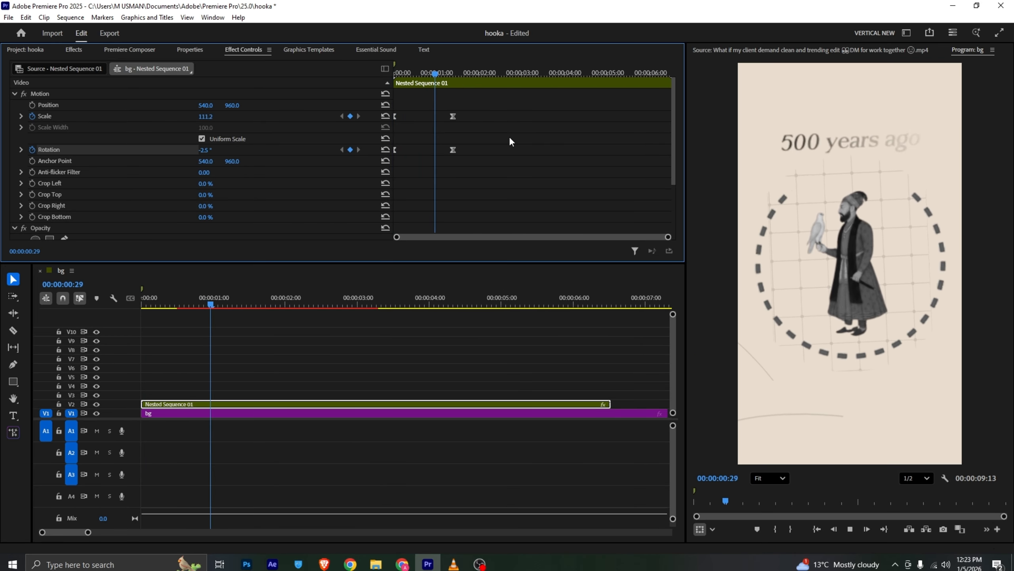
pyautogui.press('space')
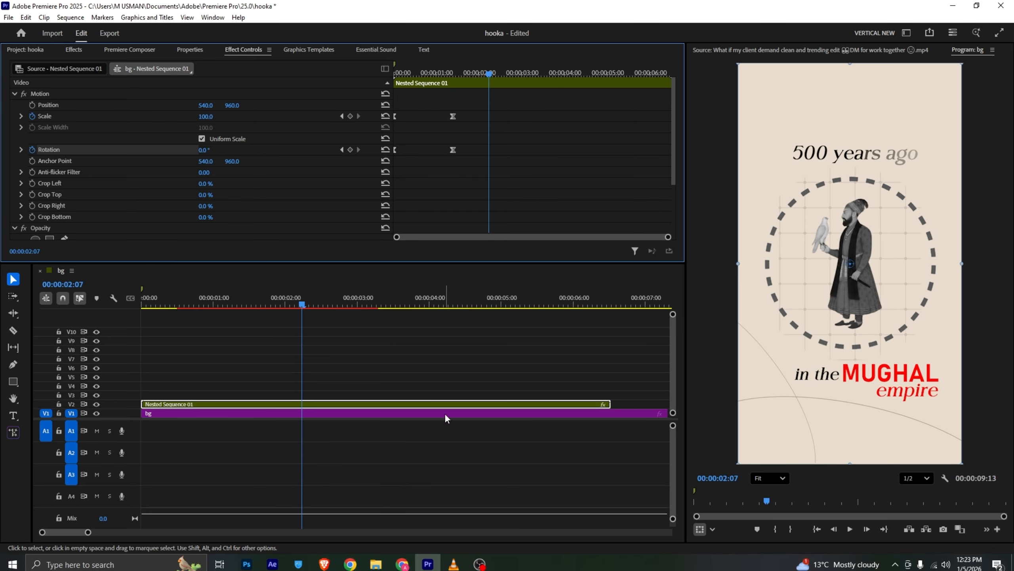
pyautogui.click(454, 564)
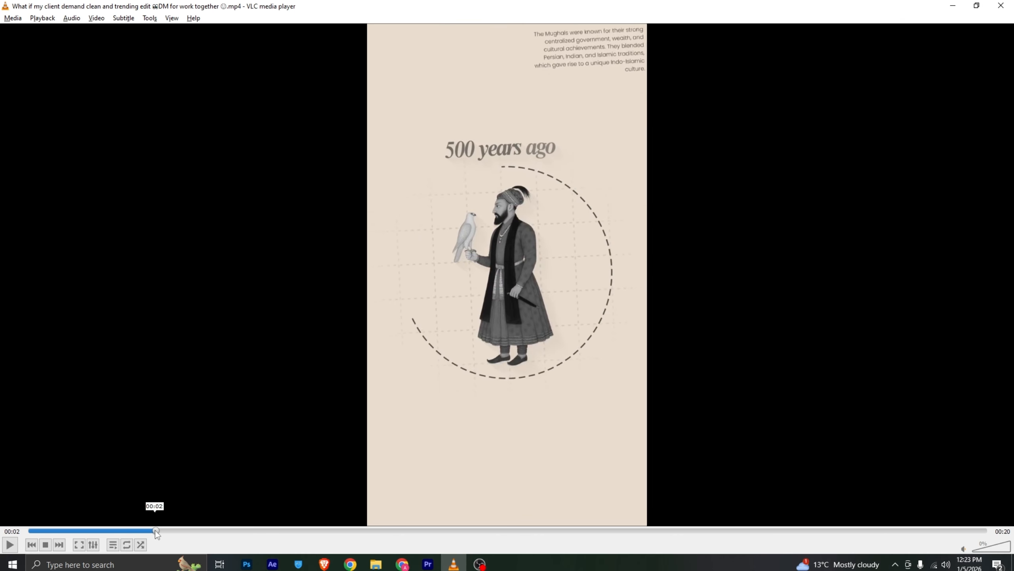
pyautogui.moveTo(155, 530); pyautogui.dragTo(244, 536)
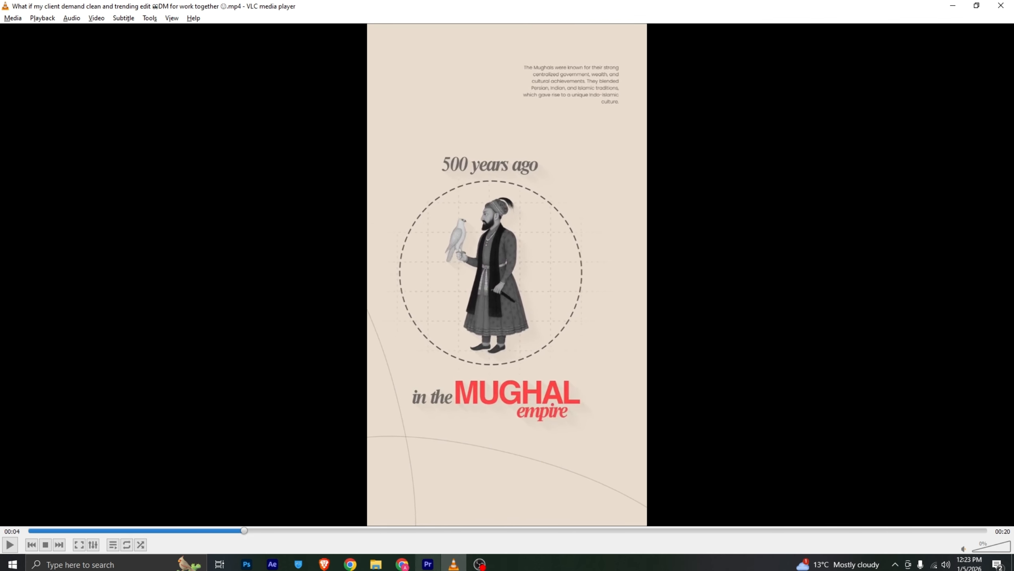
pyautogui.click(427, 563)
# Step: Open the nested sequence and turn off Animation Out on the Ease Fade Together 3 title clips
pyautogui.moveTo(491, 76); pyautogui.dragTo(518, 90)
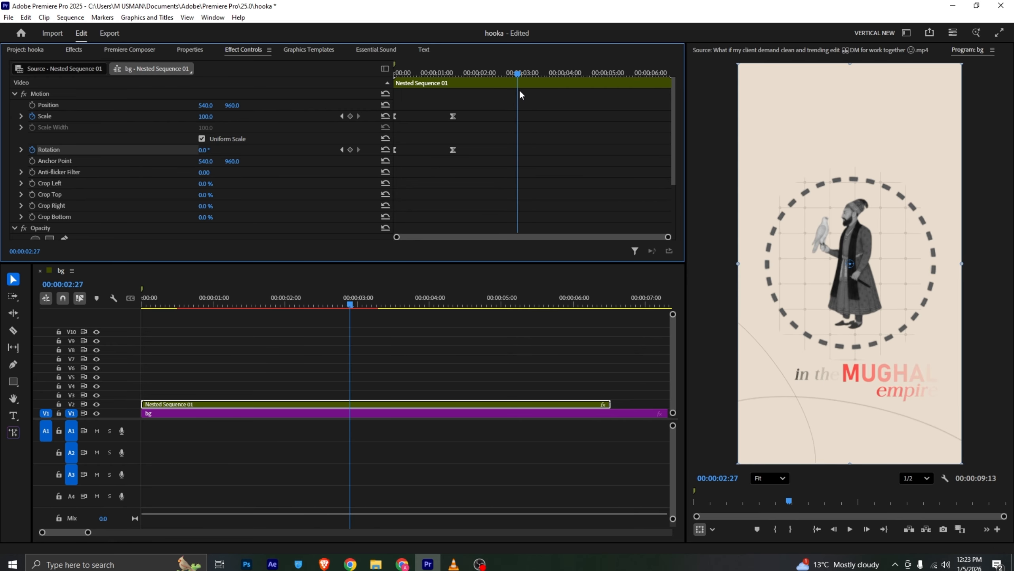
pyautogui.doubleClick(236, 405)
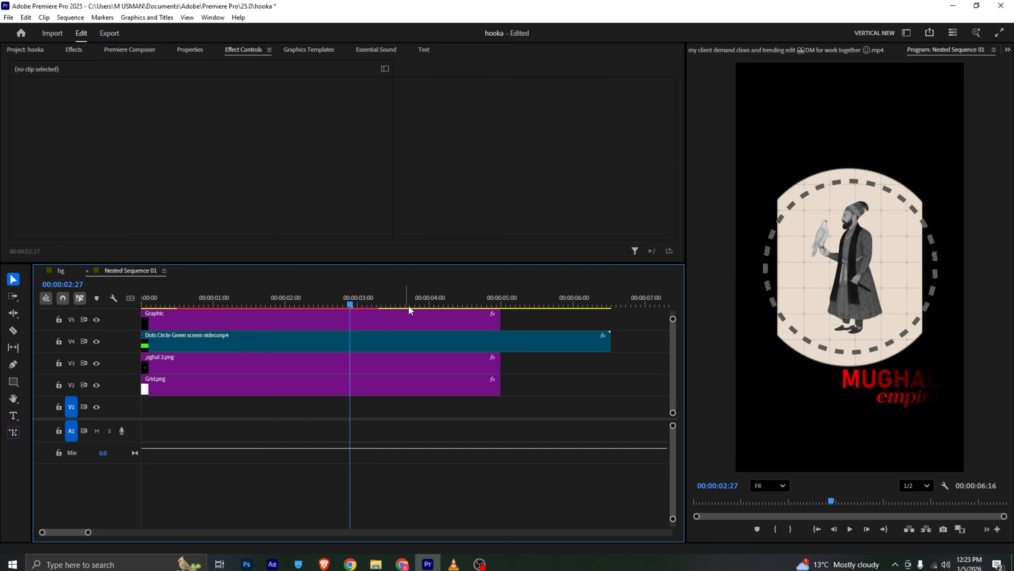
pyautogui.moveTo(673, 319); pyautogui.dragTo(674, 305)
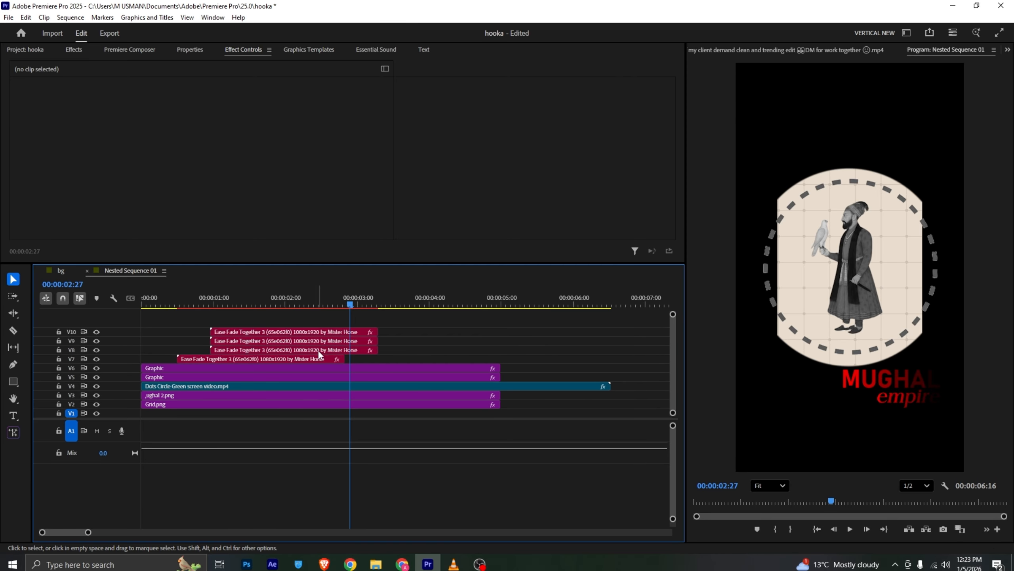
pyautogui.click(311, 333)
pyautogui.click(130, 55)
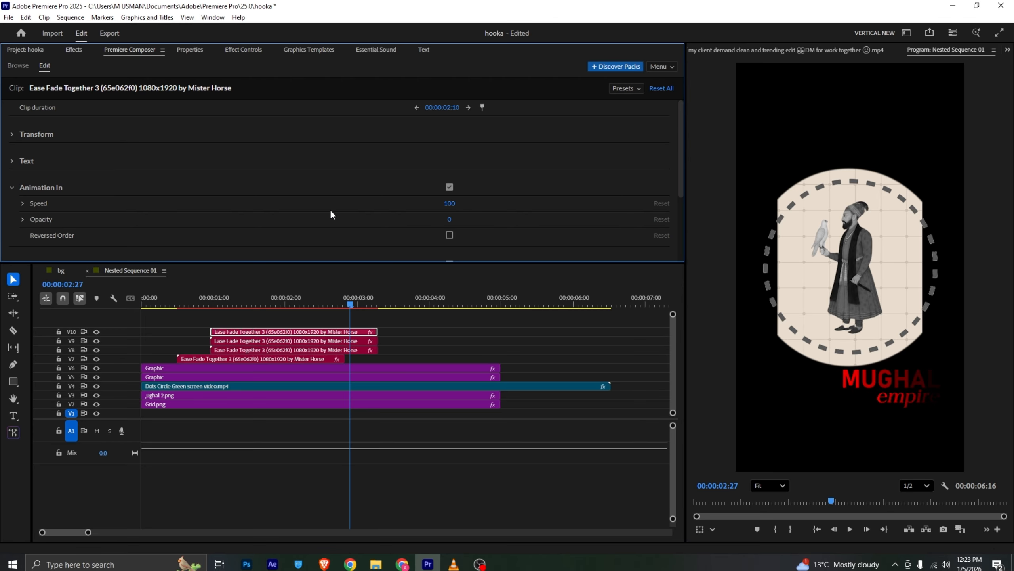
pyautogui.scroll(-3, 330, 215)
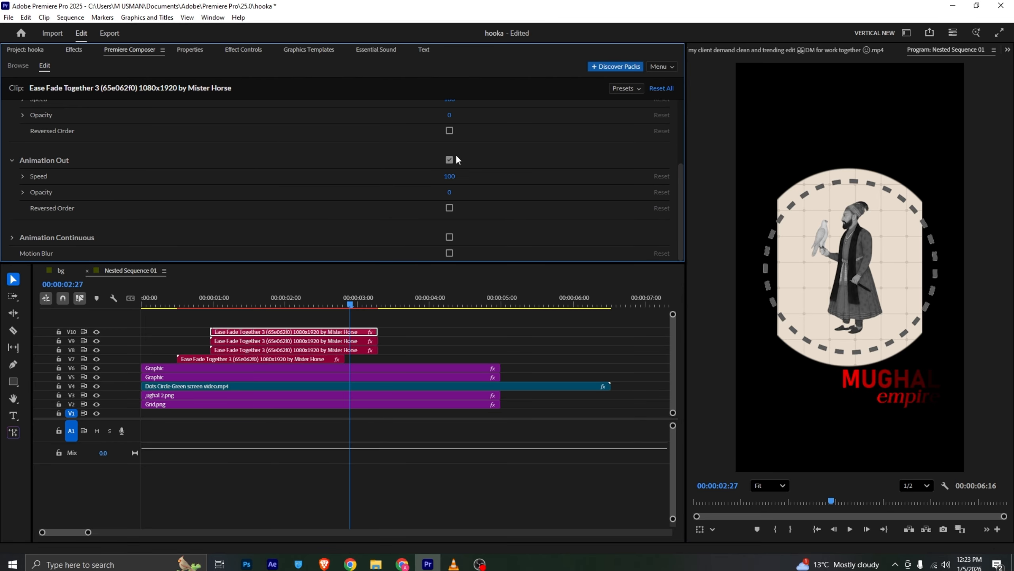
pyautogui.click(353, 340)
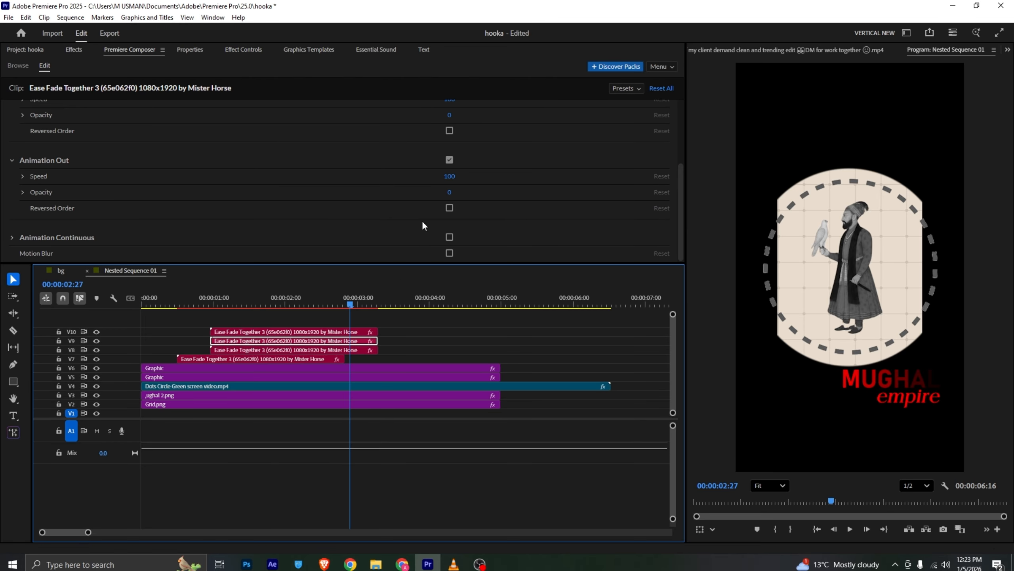
pyautogui.click(331, 349)
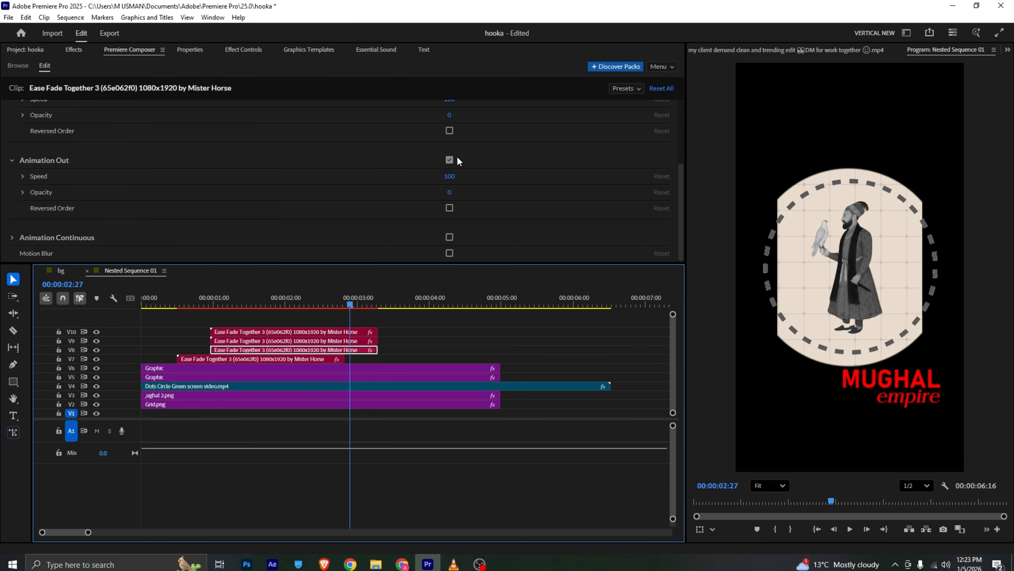
pyautogui.click(450, 159)
pyautogui.click(315, 359)
pyautogui.click(449, 160)
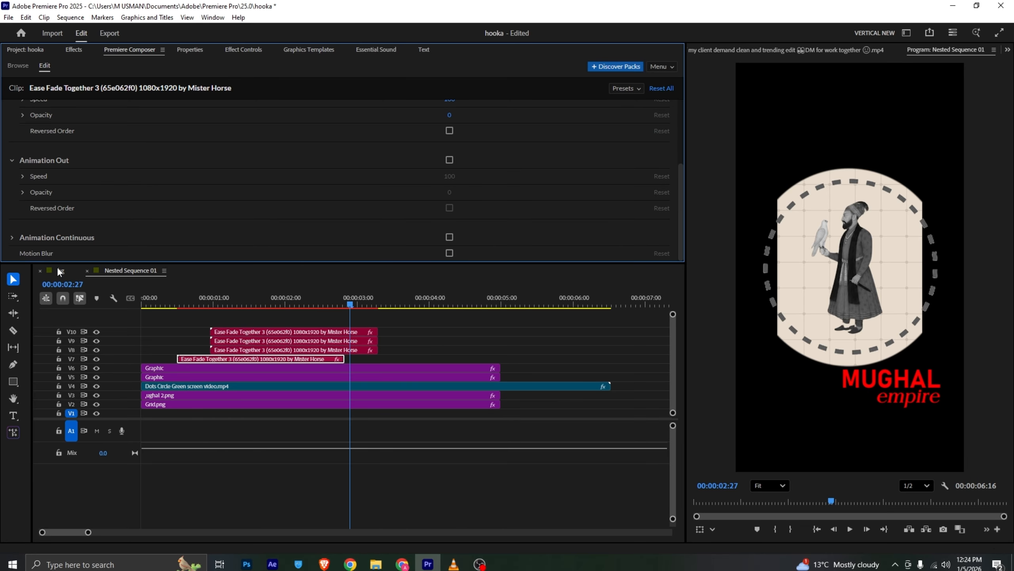
# Step: In the bg sequence, keyframe the nested sequence's Position at about 2.1 seconds and set Position X to 357 at 00:00:02:24
pyautogui.click(59, 271)
pyautogui.click(236, 49)
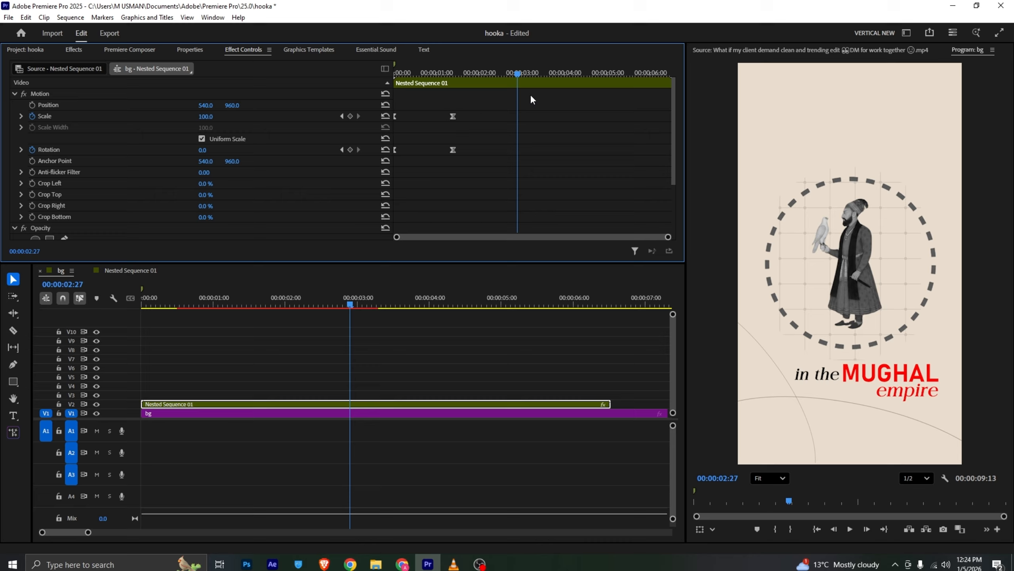
pyautogui.click(32, 105)
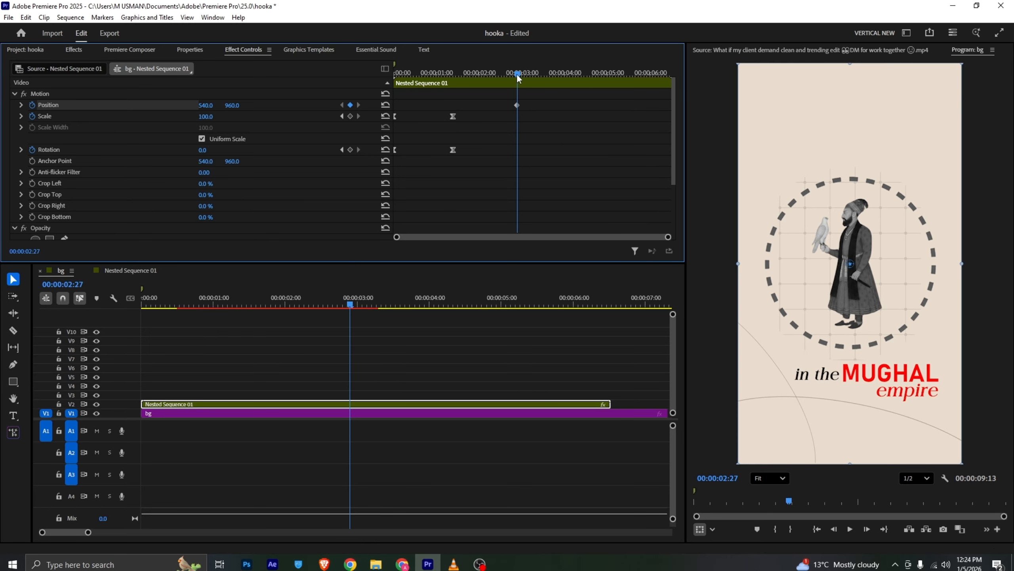
pyautogui.moveTo(517, 73); pyautogui.dragTo(547, 73)
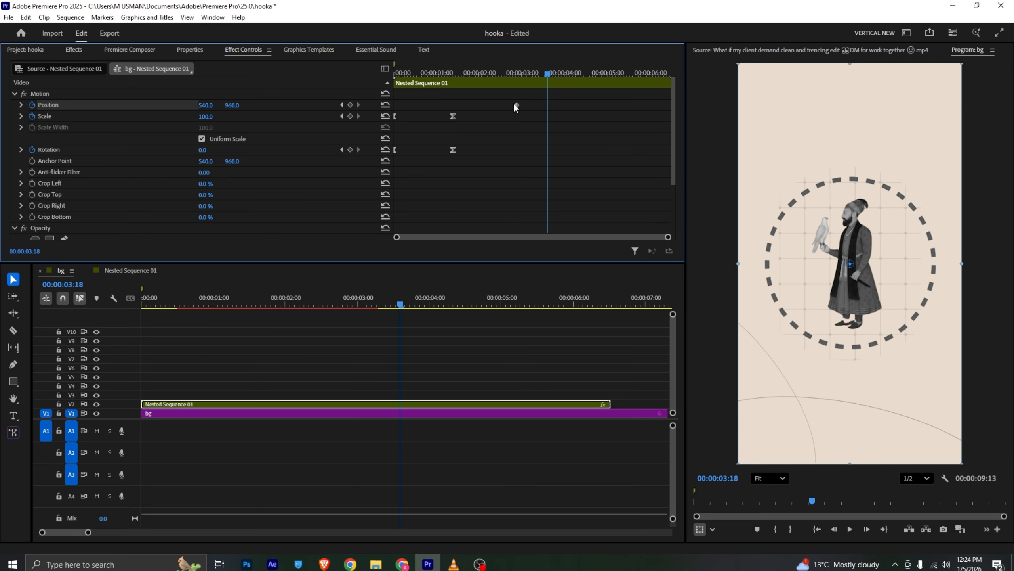
pyautogui.moveTo(482, 72); pyautogui.dragTo(508, 80)
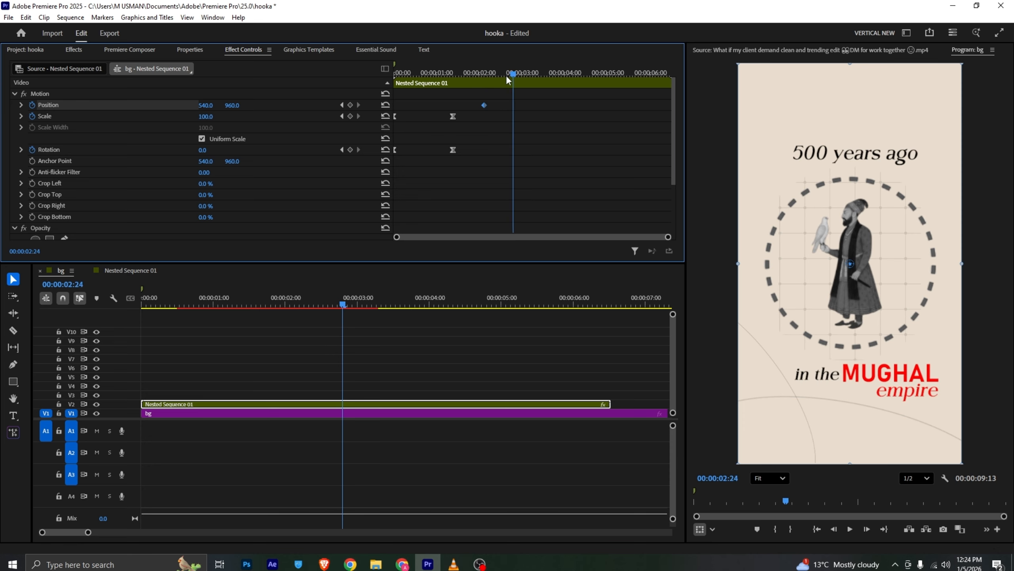
pyautogui.moveTo(202, 106); pyautogui.dragTo(129, 105)
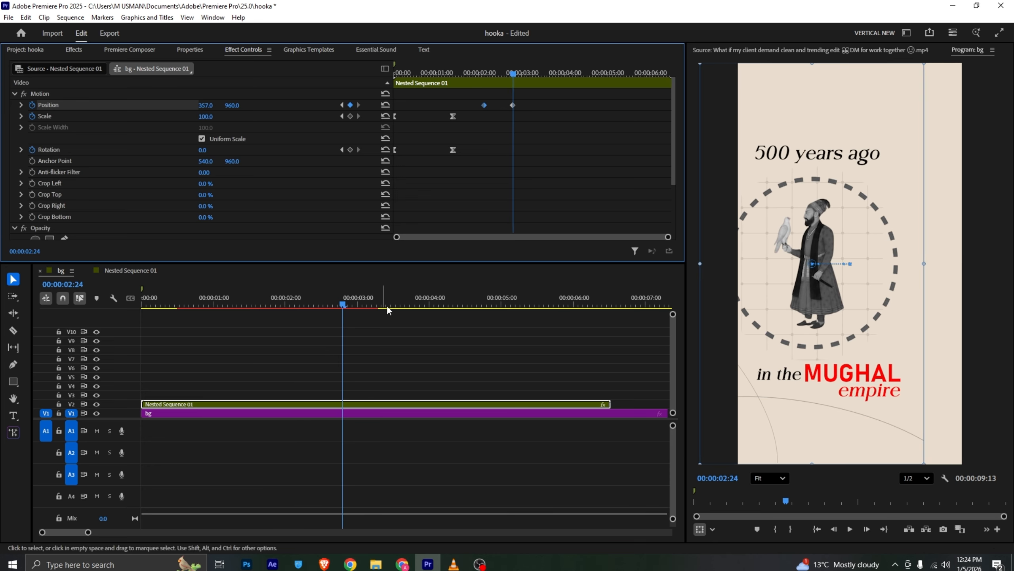
# Step: Apply easing to both Position keyframes, move the first one to about 1.8 seconds, and play the slide
pyautogui.moveTo(535, 92); pyautogui.dragTo(480, 112)
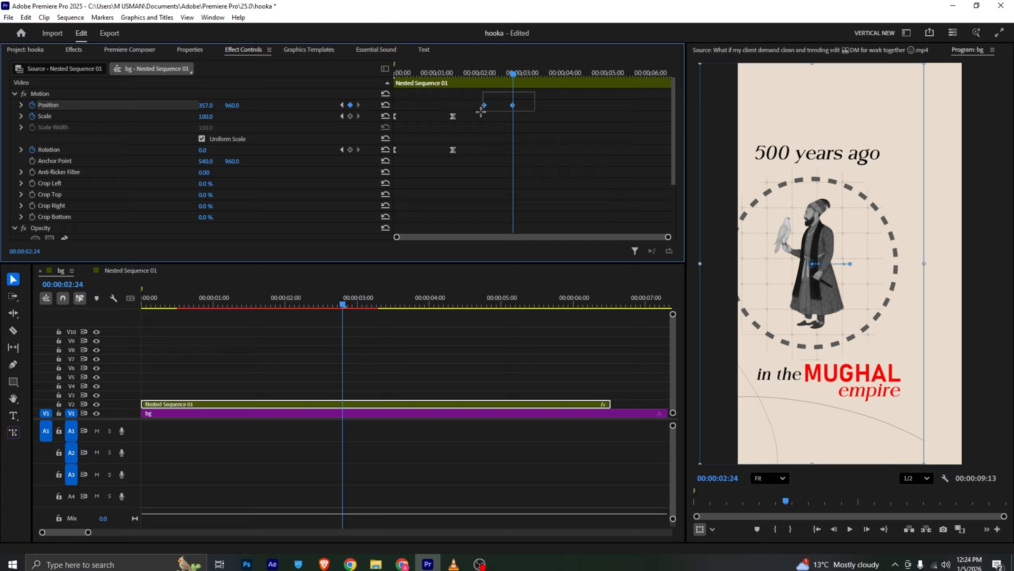
pyautogui.rightClick(513, 104)
pyautogui.moveTo(573, 195)
pyautogui.click(652, 256)
pyautogui.click(466, 72)
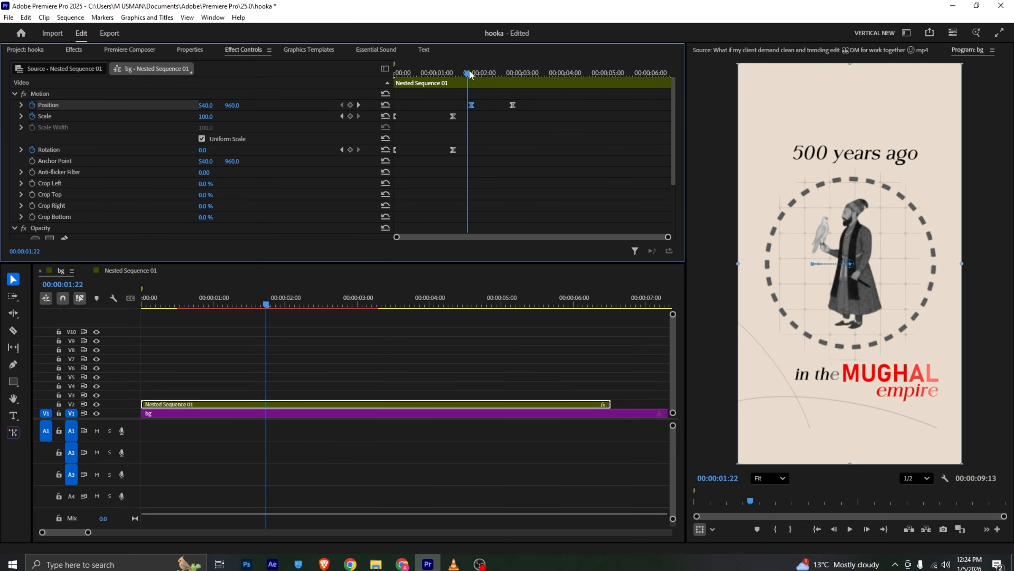
pyautogui.press('space')
pyautogui.press('space')
pyautogui.press('space')
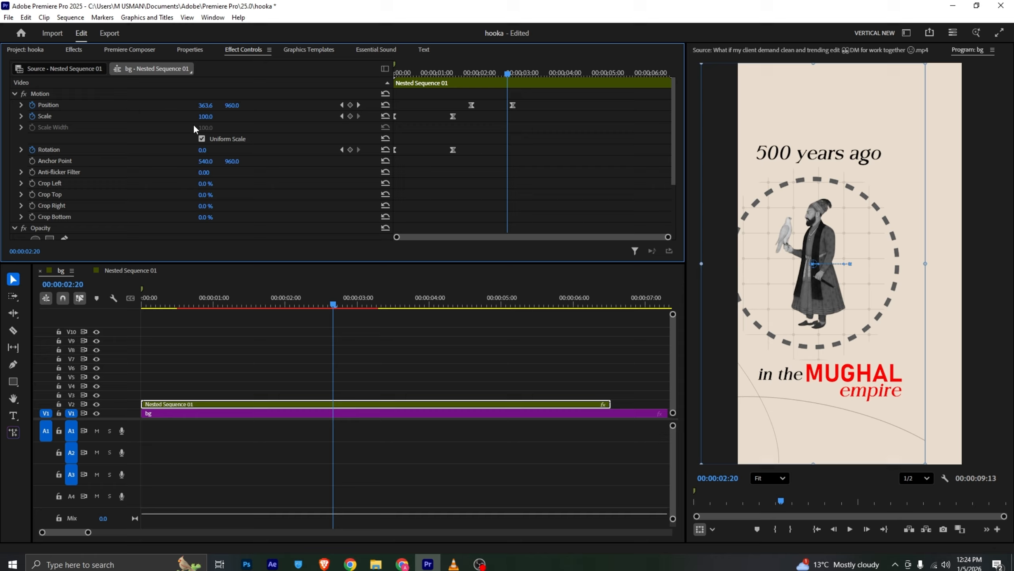
# Step: Reshape the Position velocity curve so the slide starts fast and slows gradually, and play it
pyautogui.moveTo(526, 99); pyautogui.dragTo(397, 116)
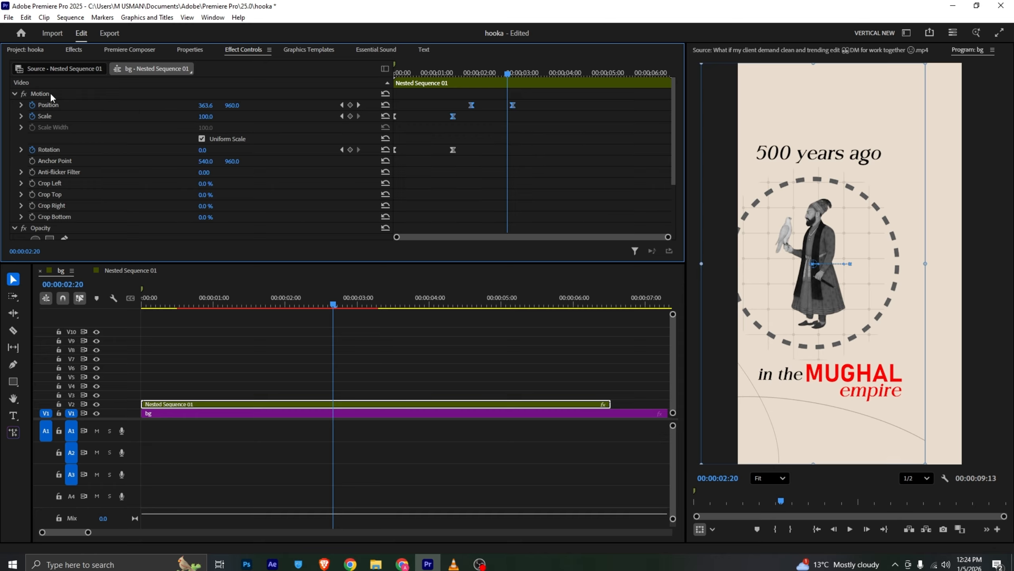
pyautogui.click(21, 105)
pyautogui.moveTo(475, 133); pyautogui.dragTo(494, 138)
pyautogui.click(463, 72)
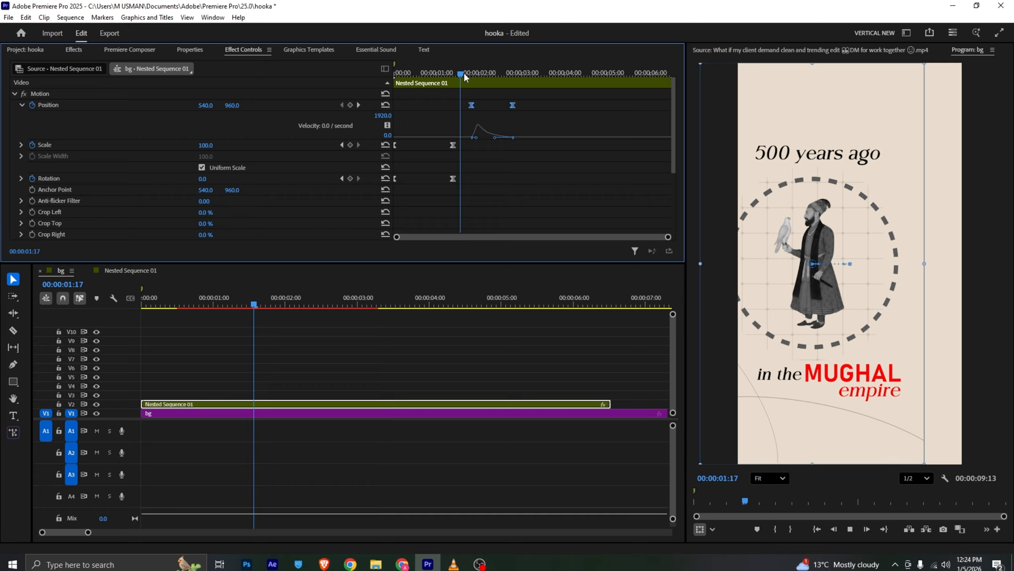
pyautogui.press('space')
pyautogui.press('space')
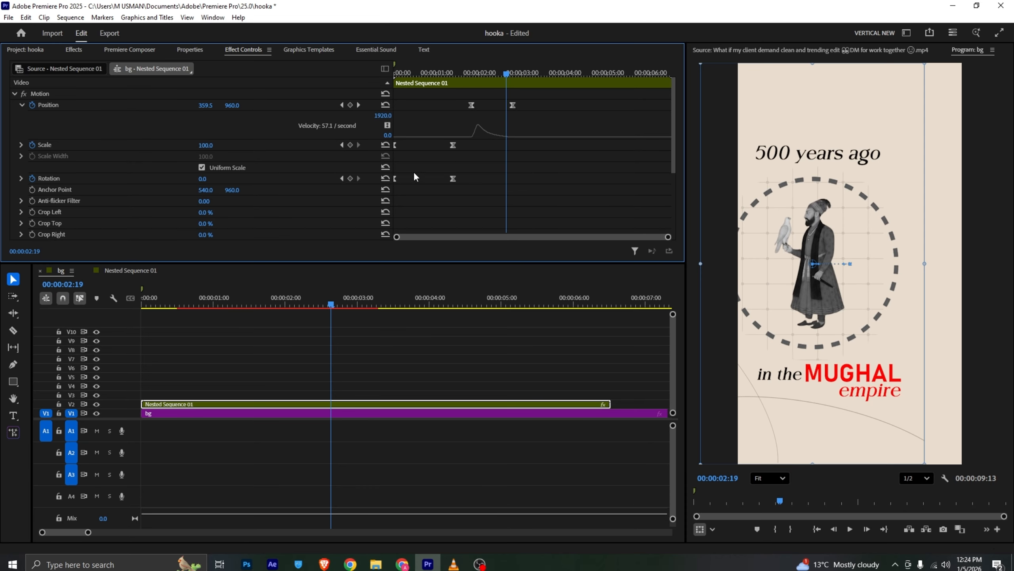
# Step: Split the nested sequence clip at 00:00:02:22
pyautogui.moveTo(508, 72); pyautogui.dragTo(510, 72)
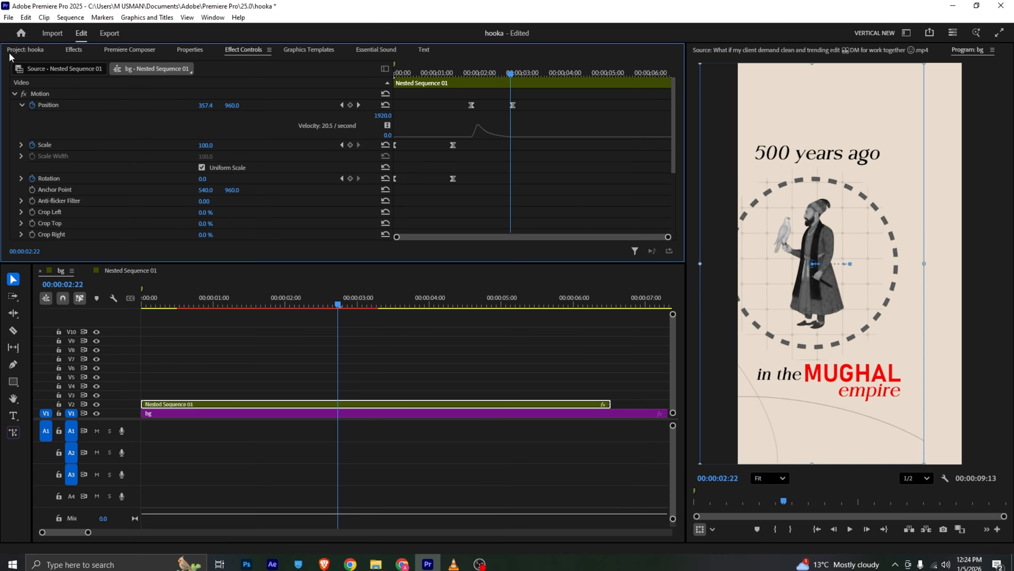
pyautogui.click(23, 52)
pyautogui.press('c')
pyautogui.click(338, 403)
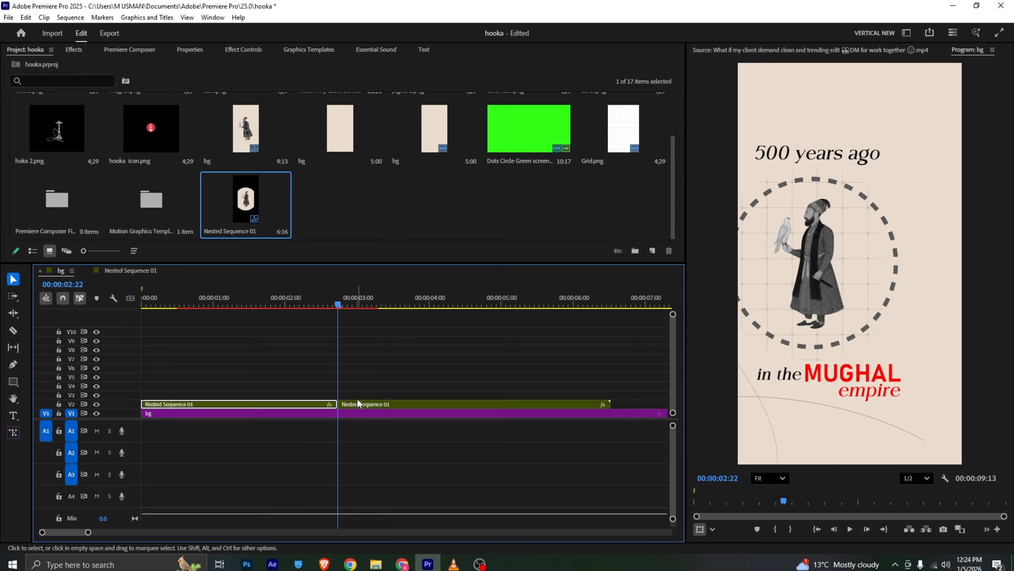
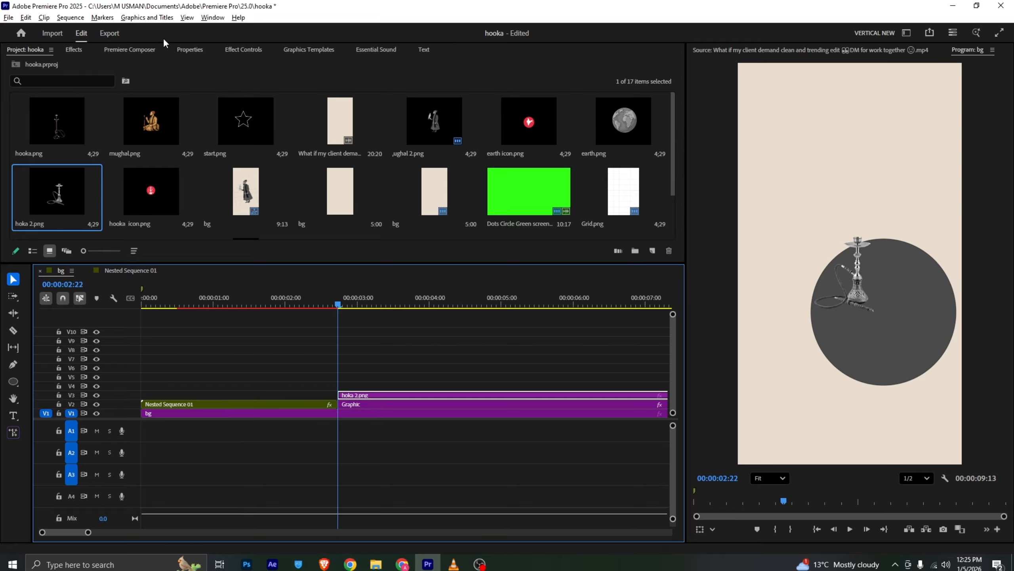
# Step: Scale the hoka 2.png clip to 263 and shift the hookah right over the dark circle
pyautogui.click(244, 50)
pyautogui.moveTo(211, 116); pyautogui.dragTo(288, 118)
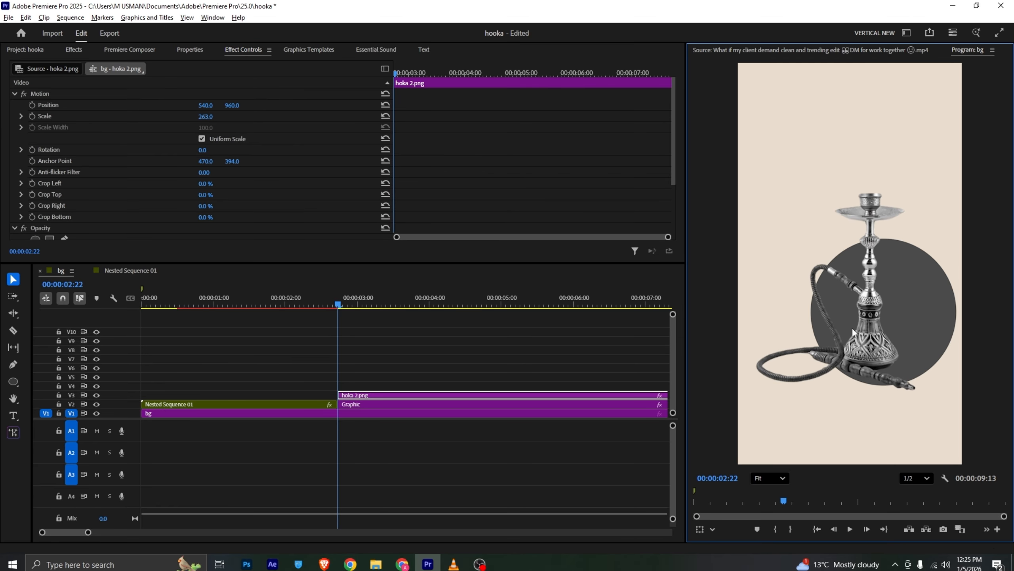
pyautogui.moveTo(206, 105); pyautogui.dragTo(327, 374)
# Step: Scale the dark circle graphic to 141, move it up and left behind the hookah, and check the reference video
pyautogui.click(364, 403)
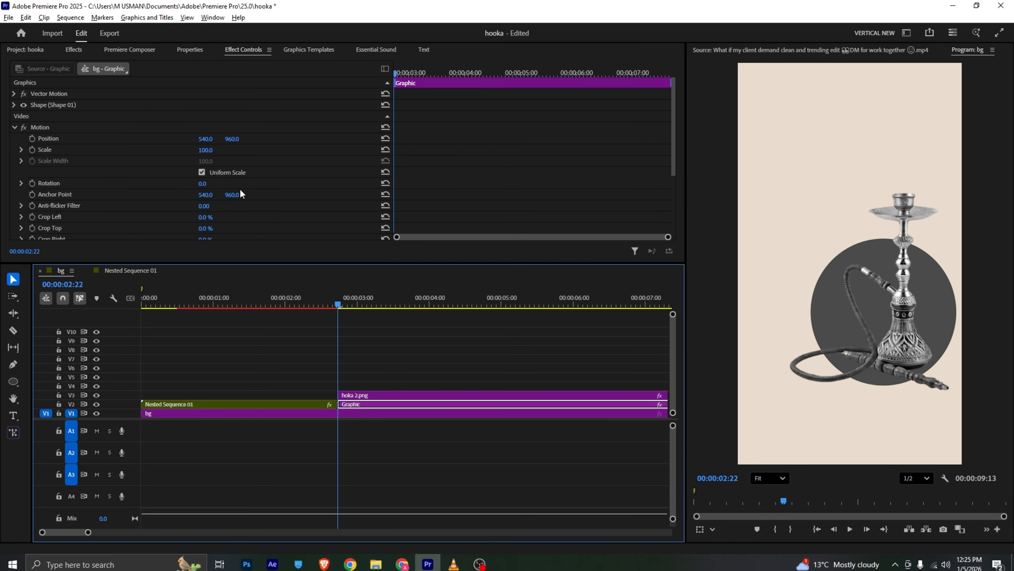
pyautogui.moveTo(208, 151); pyautogui.dragTo(224, 150)
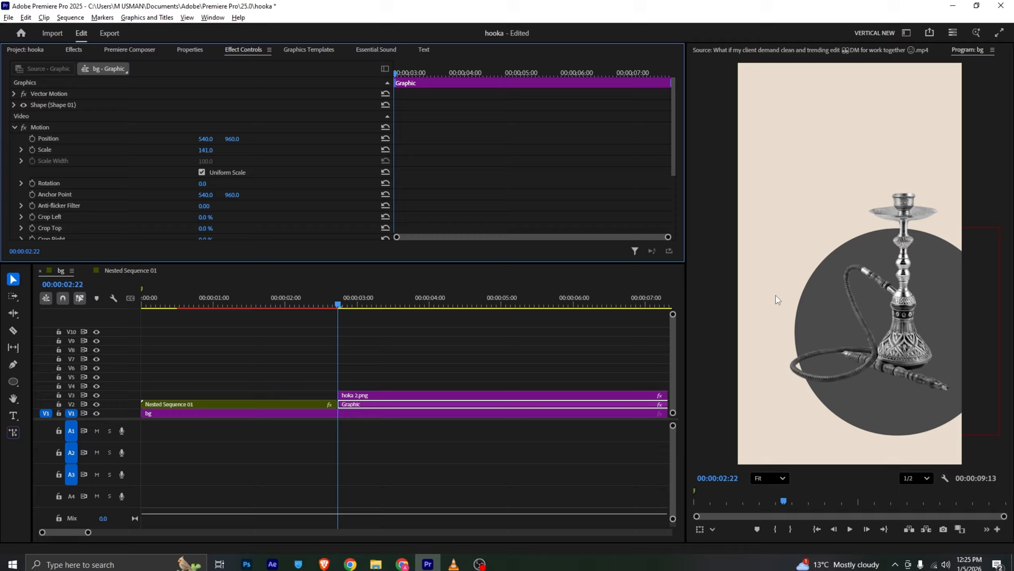
pyautogui.moveTo(815, 286); pyautogui.dragTo(798, 270)
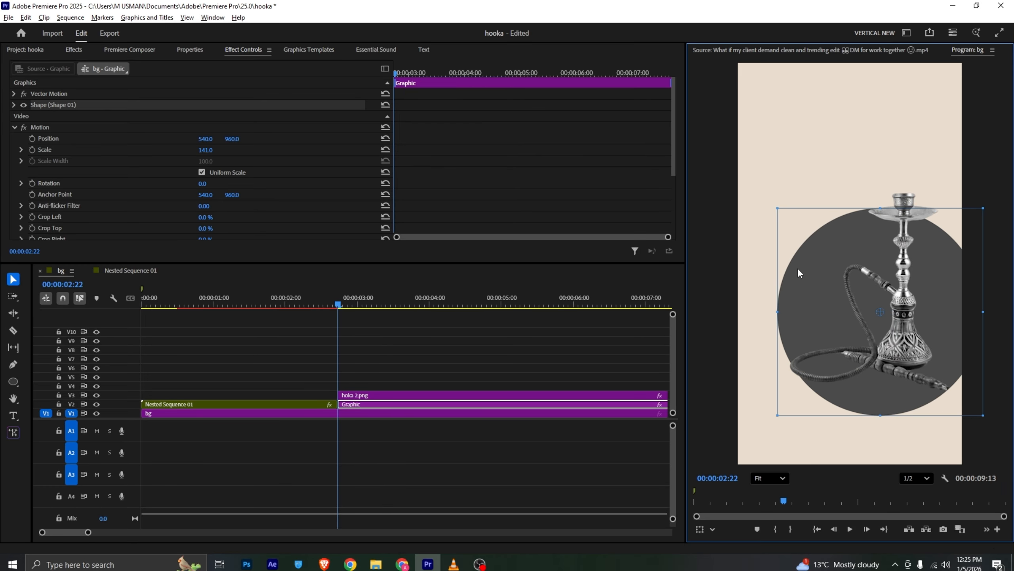
pyautogui.hotkey('alt', 'Tab')
pyautogui.hotkey('alt', 'Tab')
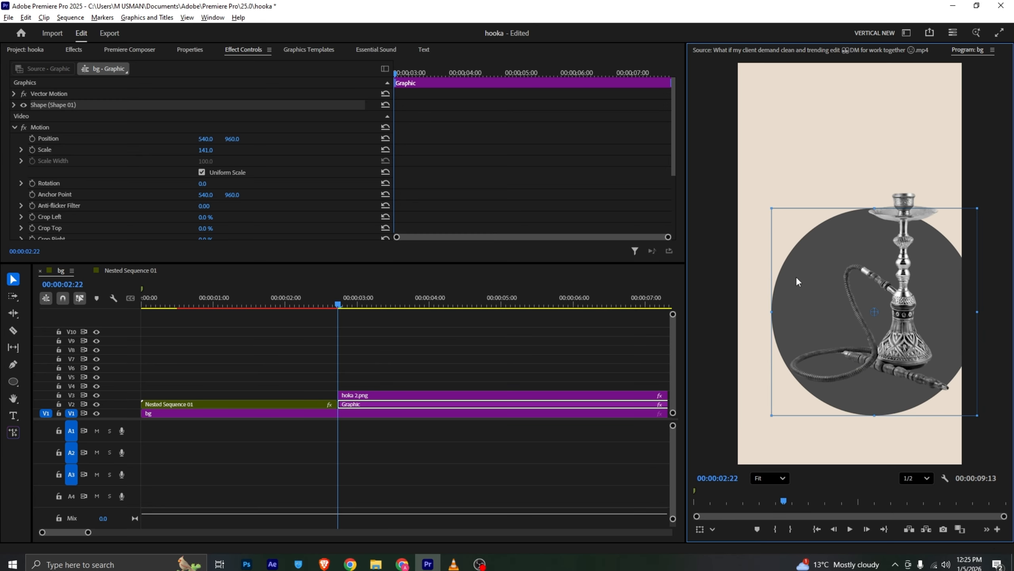
# Step: Set the dark circle's Scale to 130 and nudge it right to match the reference, undoing the extra move down and left
pyautogui.moveTo(200, 150); pyautogui.dragTo(196, 151)
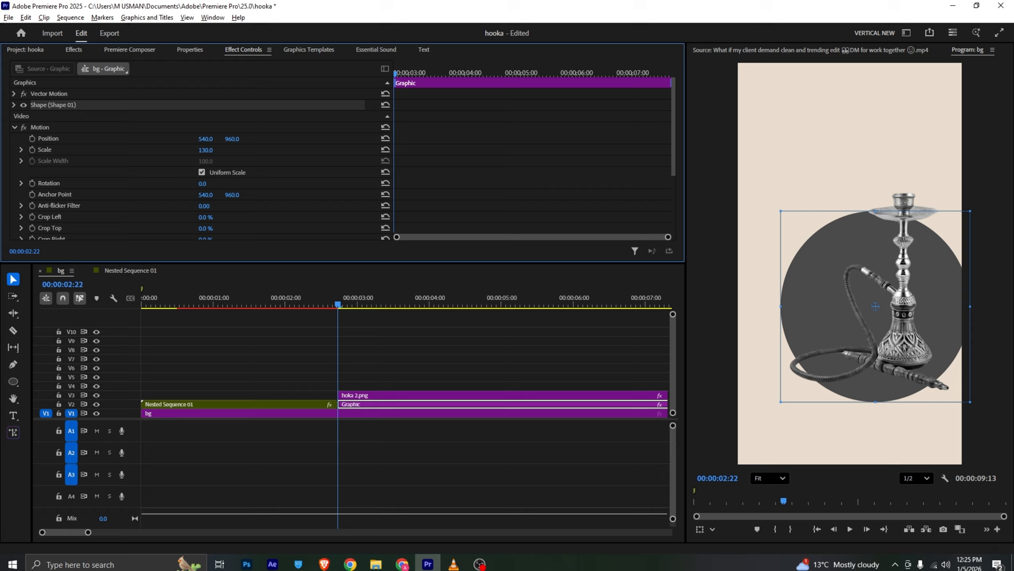
pyautogui.moveTo(800, 284); pyautogui.dragTo(806, 284)
pyautogui.hotkey('alt', 'Tab')
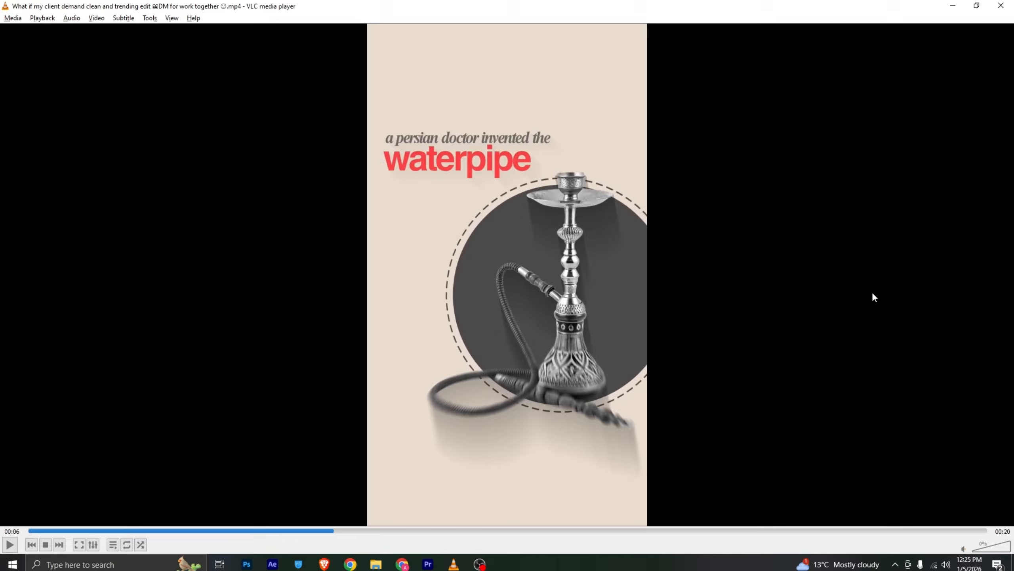
pyautogui.hotkey('alt', 'Tab')
pyautogui.moveTo(890, 302); pyautogui.dragTo(882, 311)
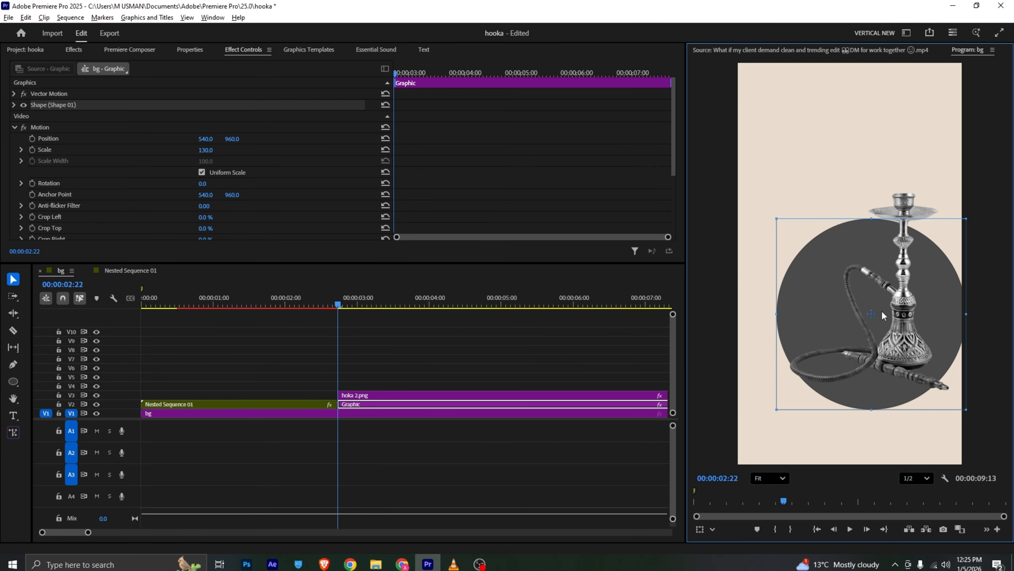
pyautogui.hotkey('ctrl', 'z')
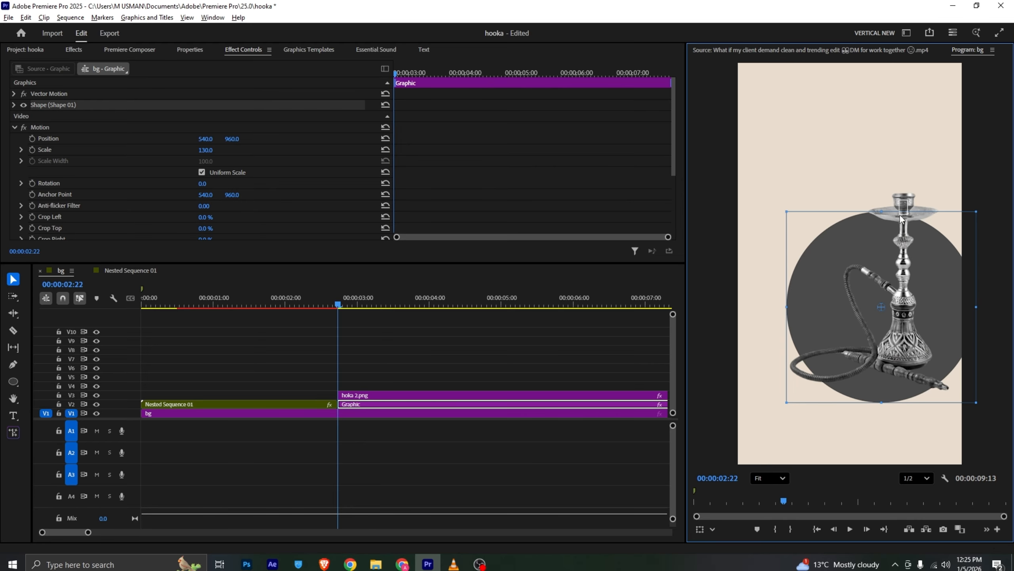
# Step: Scale the hookah image to 269 and reposition it to about 633, 1031 over the circle, comparing it with the reference
pyautogui.click(907, 206)
pyautogui.hotkey('alt', 'Tab')
pyautogui.hotkey('alt', 'Tab')
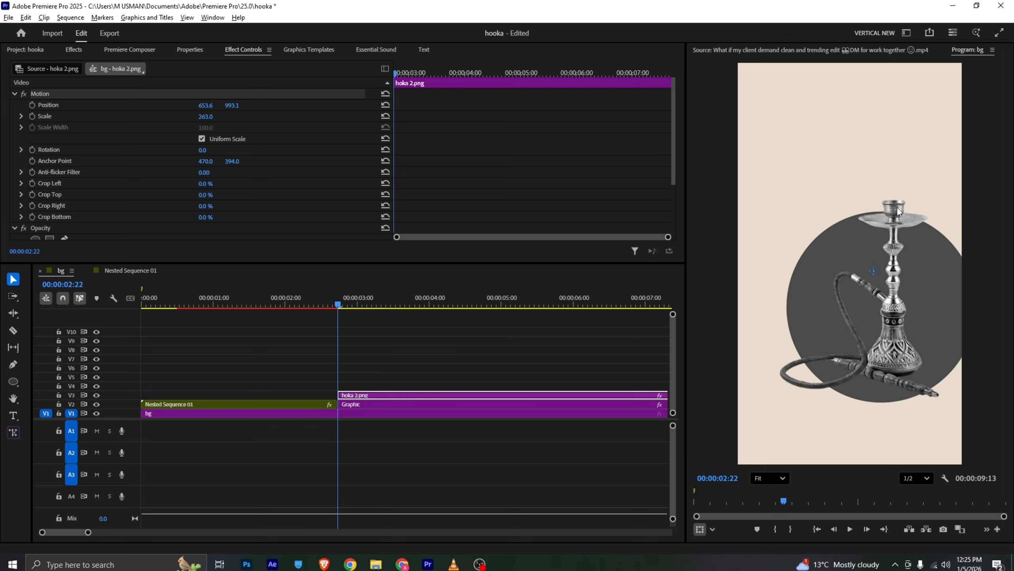
pyautogui.moveTo(900, 260); pyautogui.dragTo(887, 265)
pyautogui.hotkey('alt', 'Tab')
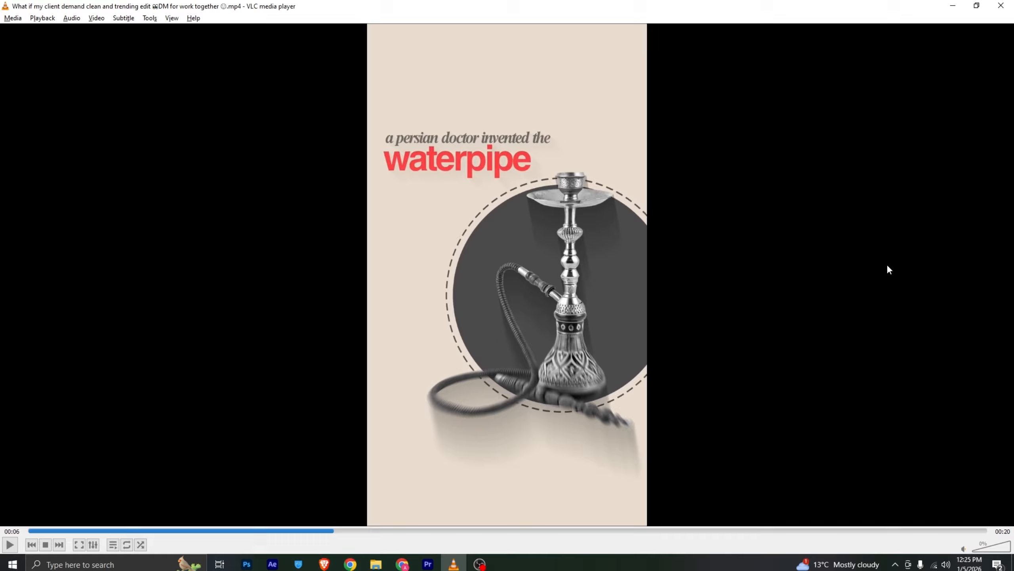
pyautogui.hotkey('alt', 'Tab')
pyautogui.moveTo(206, 116); pyautogui.dragTo(208, 116)
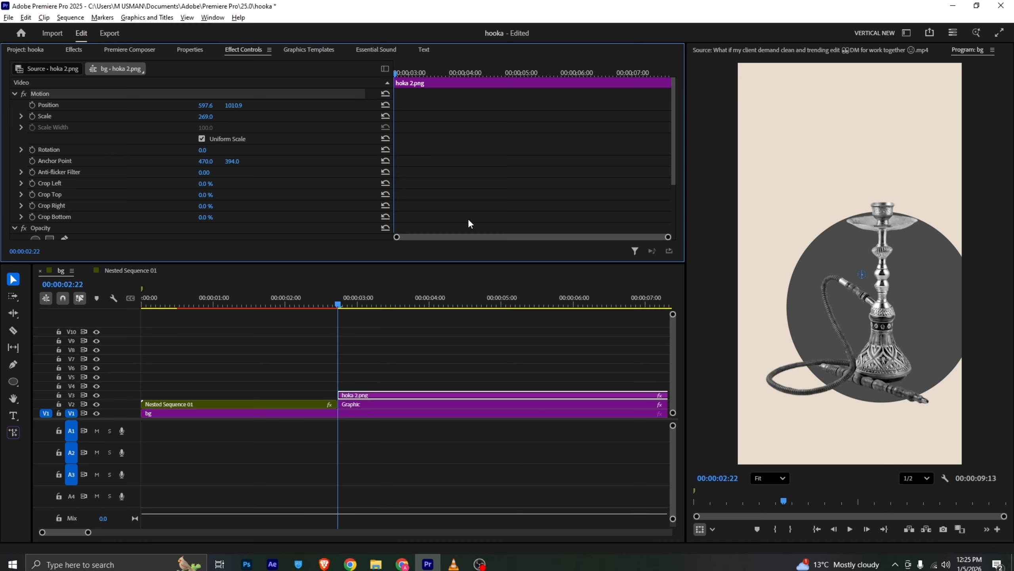
pyautogui.moveTo(909, 374); pyautogui.dragTo(913, 375)
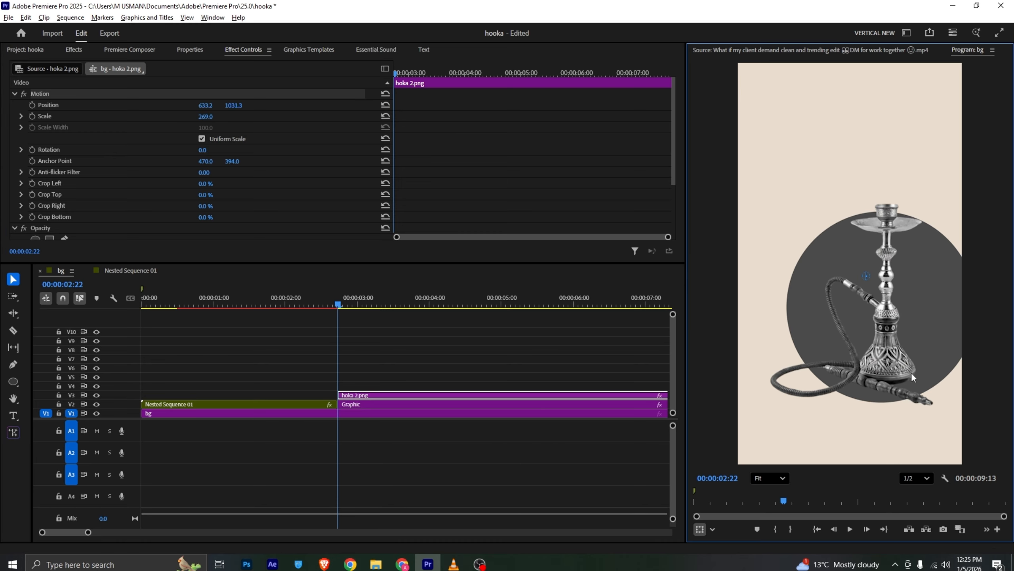
# Step: Copy the Dots Circle Green screen video clip from Nested Sequence 01 into bg on V4, starting at 00:00:02:22 above the hookah clip
pyautogui.click(136, 271)
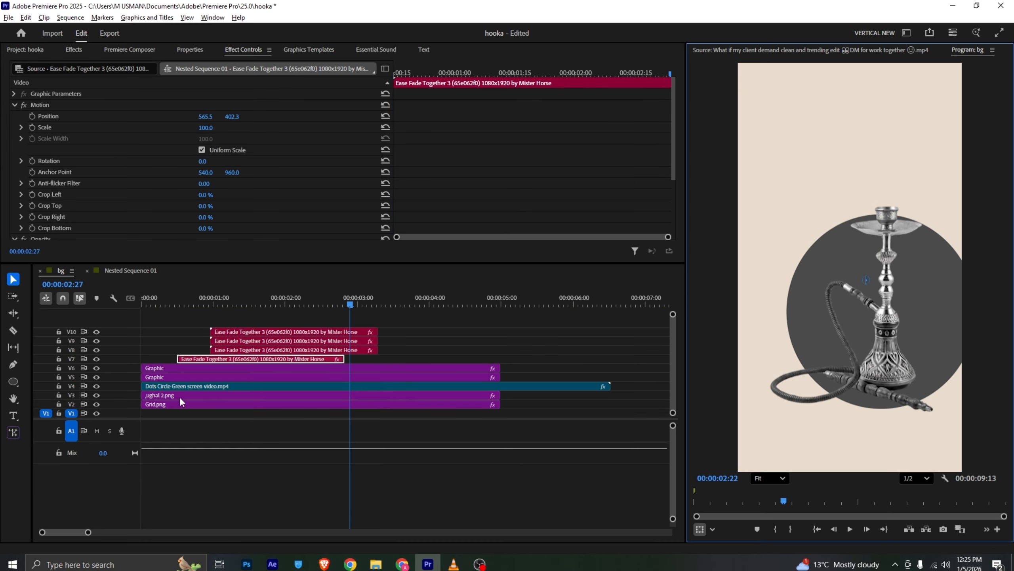
pyautogui.moveTo(190, 386); pyautogui.dragTo(386, 393)
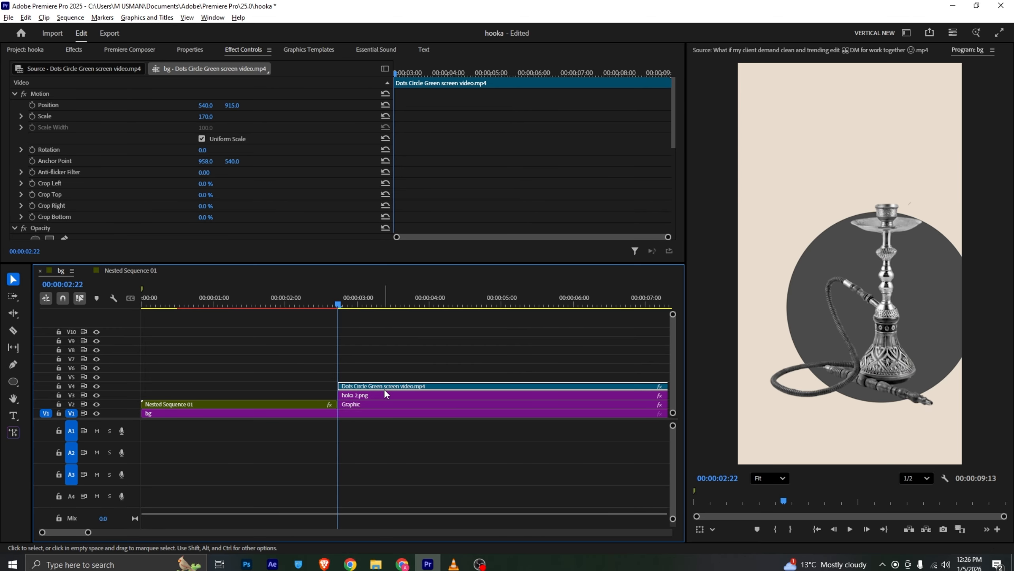
pyautogui.moveTo(352, 303); pyautogui.dragTo(439, 305)
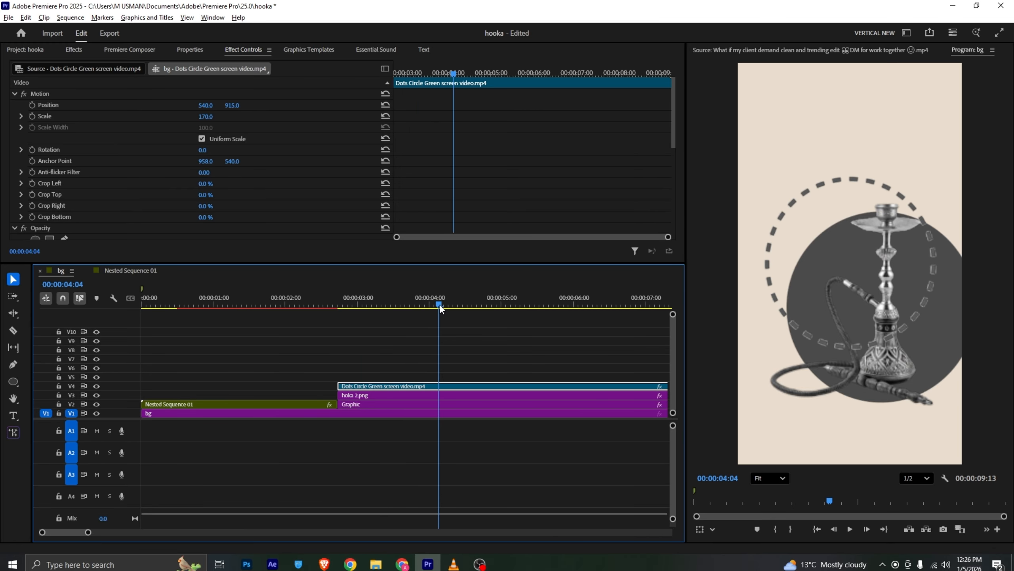
# Step: Scale the dashed circle video to 203 and reposition it to about 690, 1119 so it rings the dark circle
pyautogui.click(821, 262)
pyautogui.moveTo(843, 241); pyautogui.dragTo(862, 253)
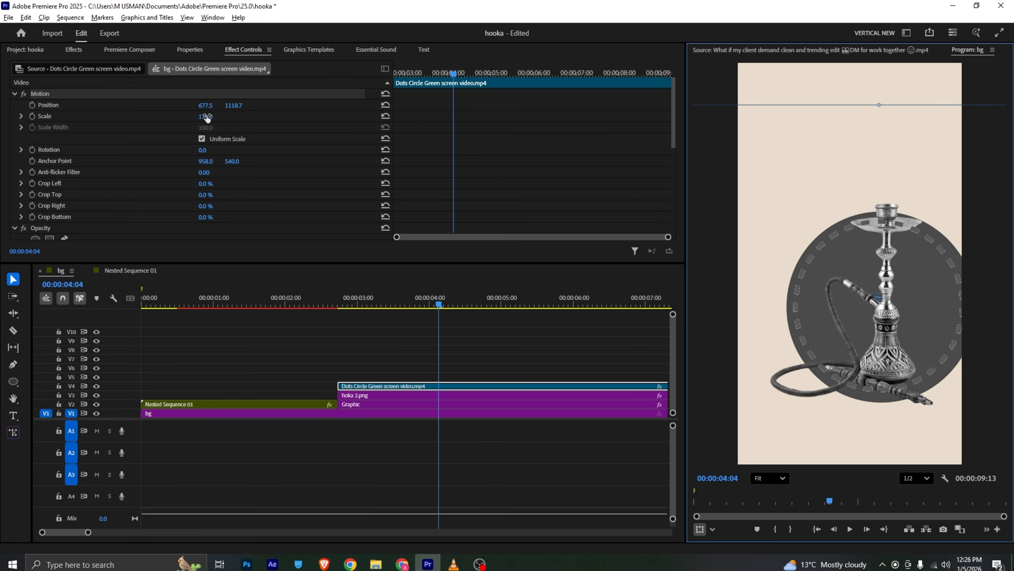
pyautogui.moveTo(207, 117)
pyautogui.mouseDown()
pyautogui.moveTo(250, 116)
pyautogui.moveTo(227, 105)
pyautogui.moveTo(221, 120)
pyautogui.mouseUp()
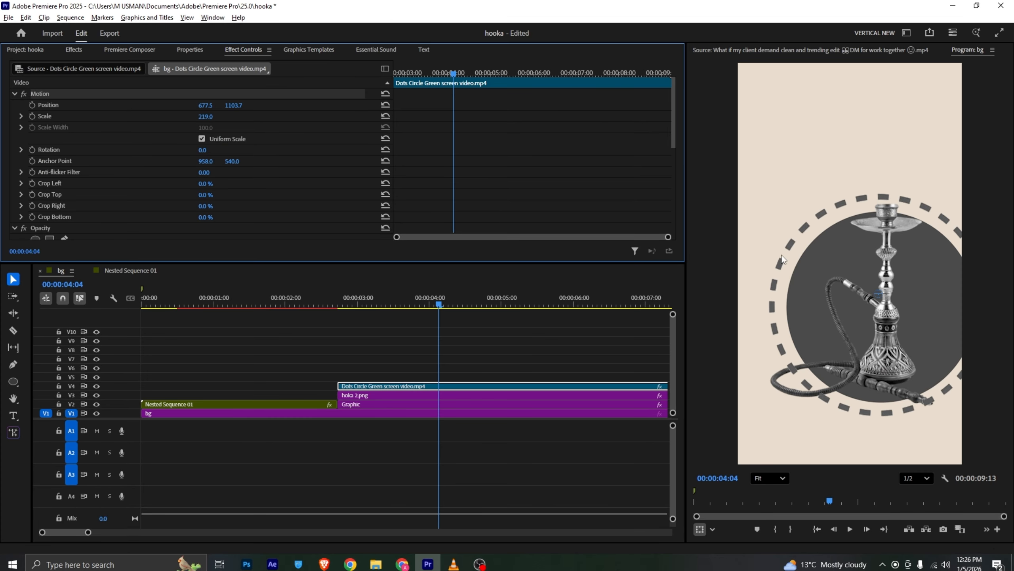
pyautogui.moveTo(782, 255); pyautogui.dragTo(785, 258)
pyautogui.moveTo(206, 116); pyautogui.dragTo(200, 116)
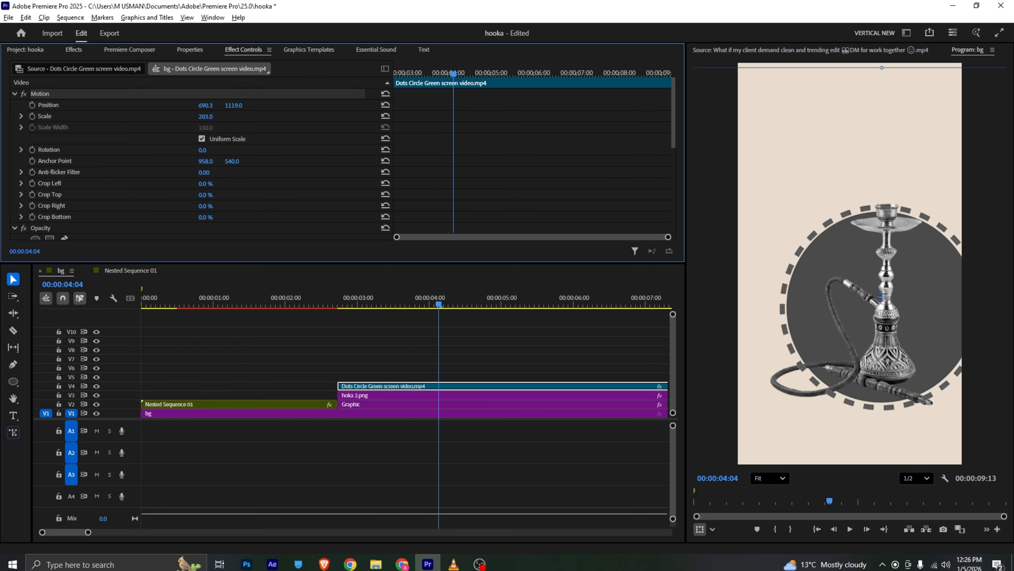
# Step: Reorder the layers so the dashed circle video sits on V3 beneath hoka 2.png on V4
pyautogui.moveTo(351, 394); pyautogui.dragTo(382, 397)
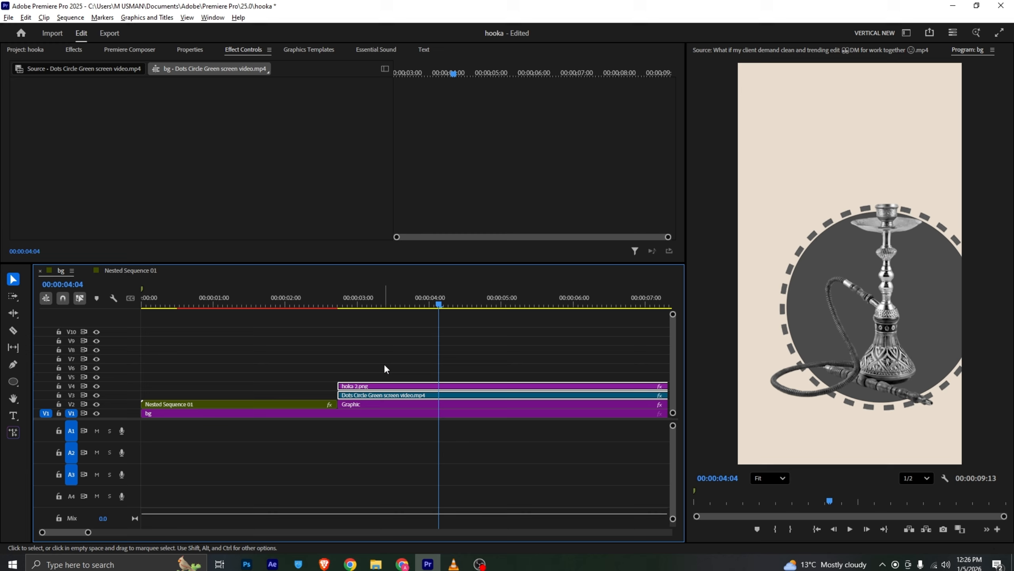
pyautogui.click(385, 363)
pyautogui.moveTo(349, 302); pyautogui.dragTo(450, 321)
# Step: Check how the waterpipe scene slides left in the reference video in VLC, and browse Premiere Composer's text presets
pyautogui.click(454, 563)
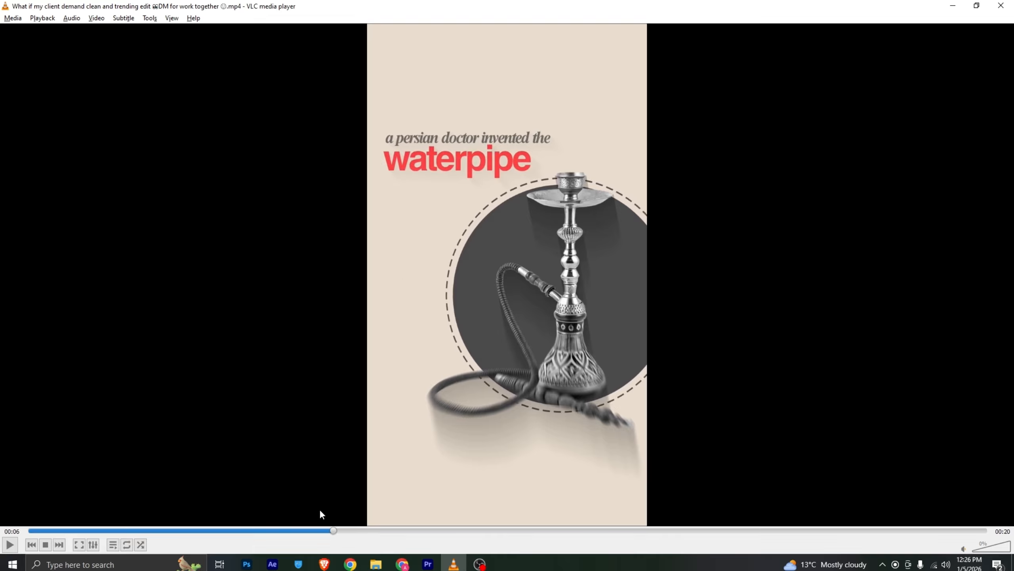
pyautogui.moveTo(332, 530); pyautogui.dragTo(371, 532)
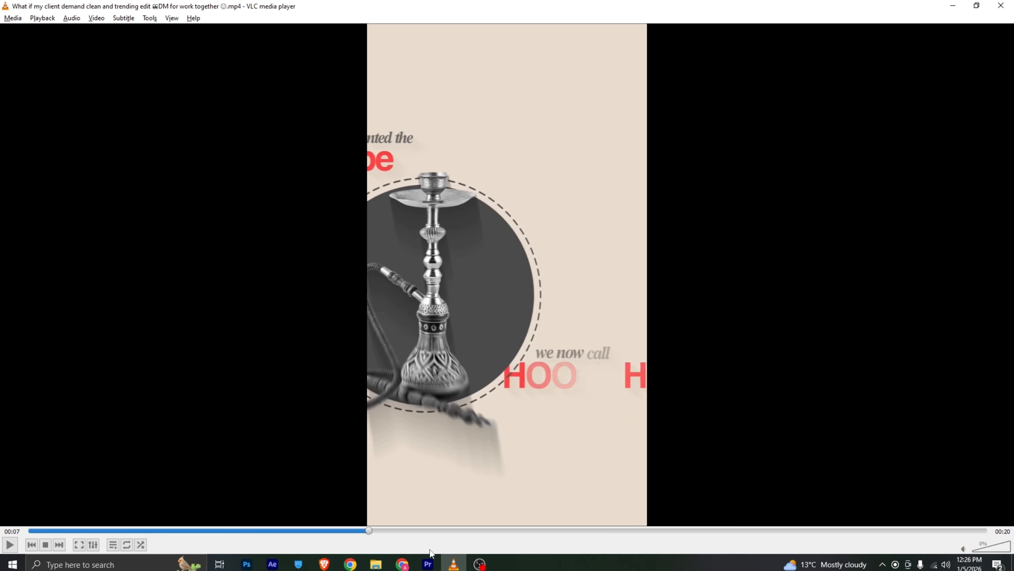
pyautogui.click(427, 564)
pyautogui.click(122, 49)
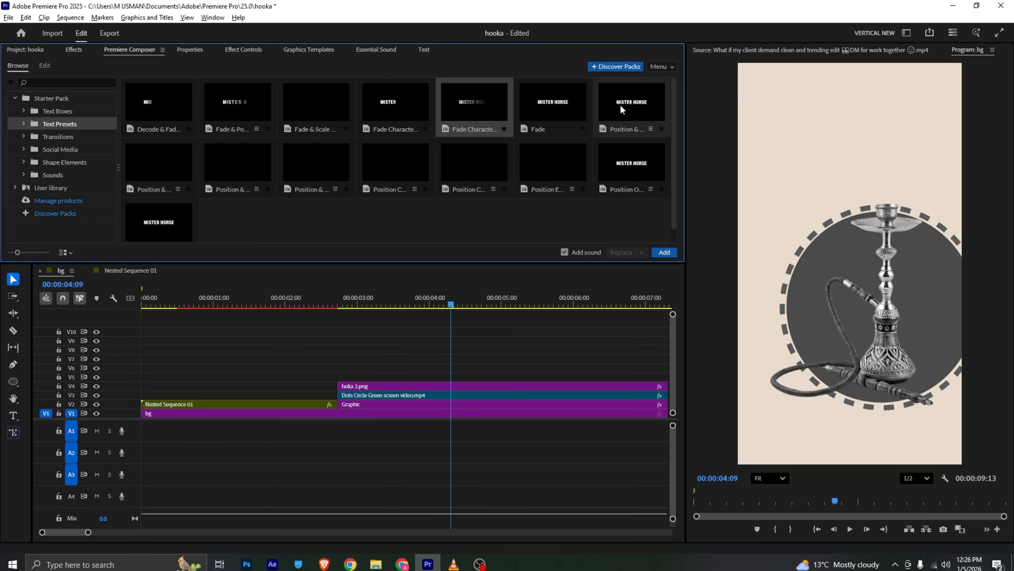
pyautogui.moveTo(619, 104); pyautogui.dragTo(463, 276)
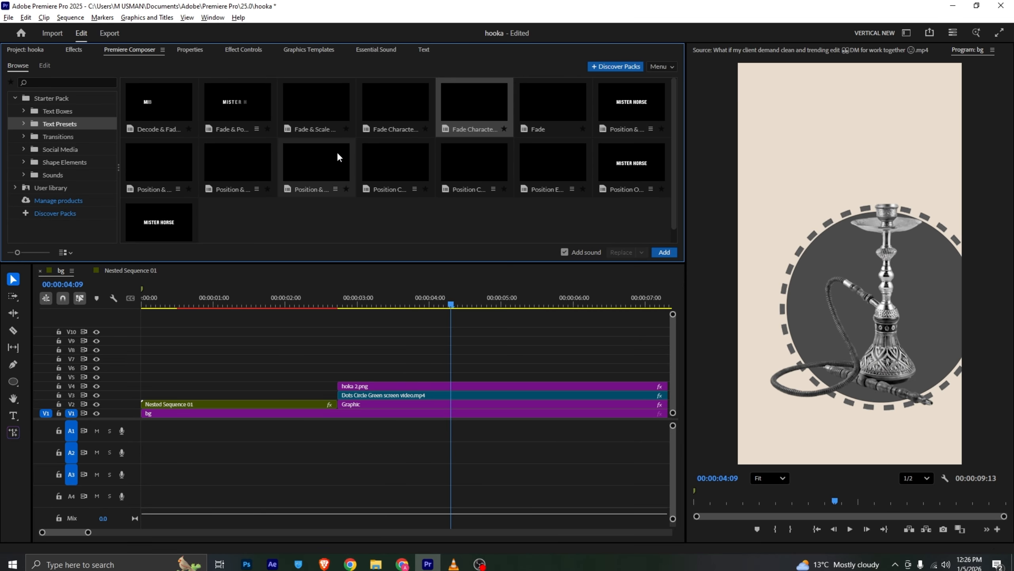
# Step: Animate hoka 2.png's Position from a keyframe at 00:00:04:00 to X 203.9 at 00:00:04:28, sliding the hookah left
pyautogui.moveTo(450, 296); pyautogui.dragTo(429, 300)
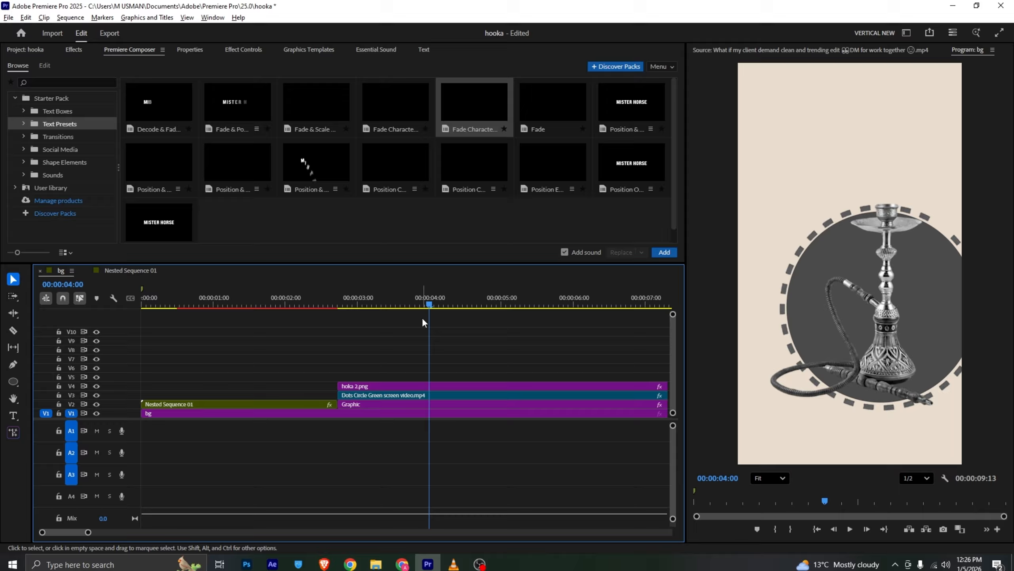
pyautogui.click(456, 386)
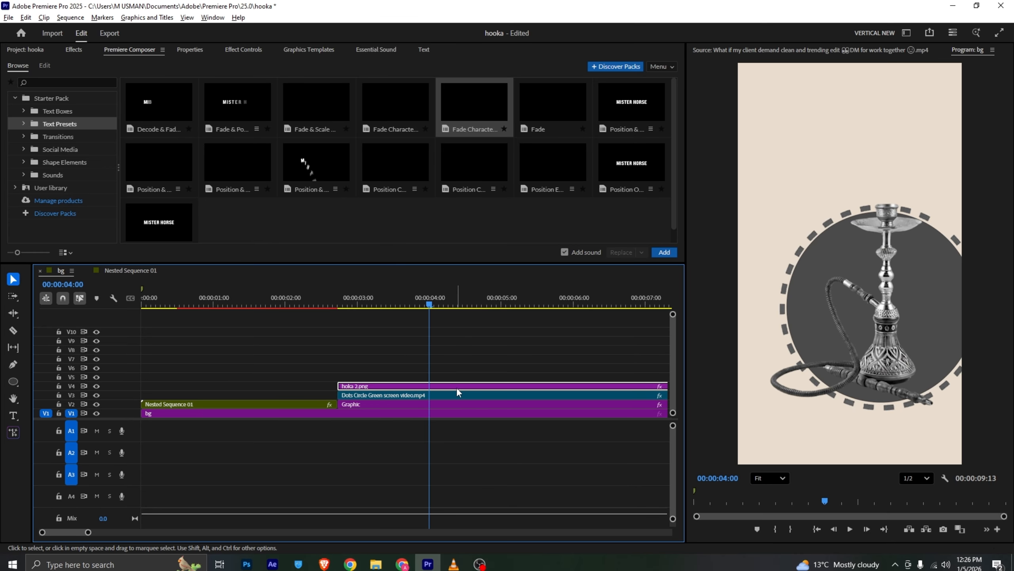
pyautogui.click(243, 49)
pyautogui.click(32, 105)
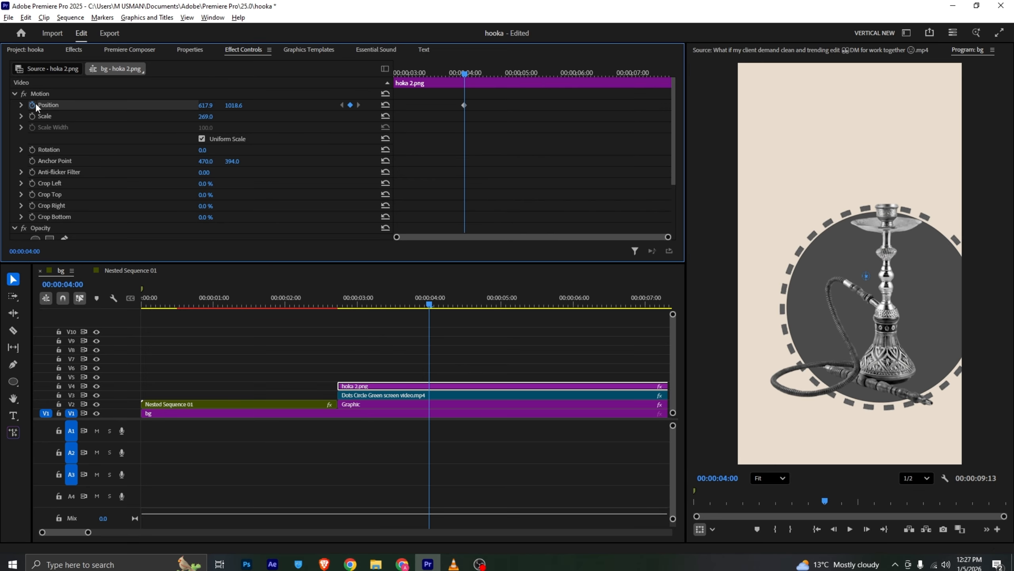
pyautogui.moveTo(464, 73); pyautogui.dragTo(516, 78)
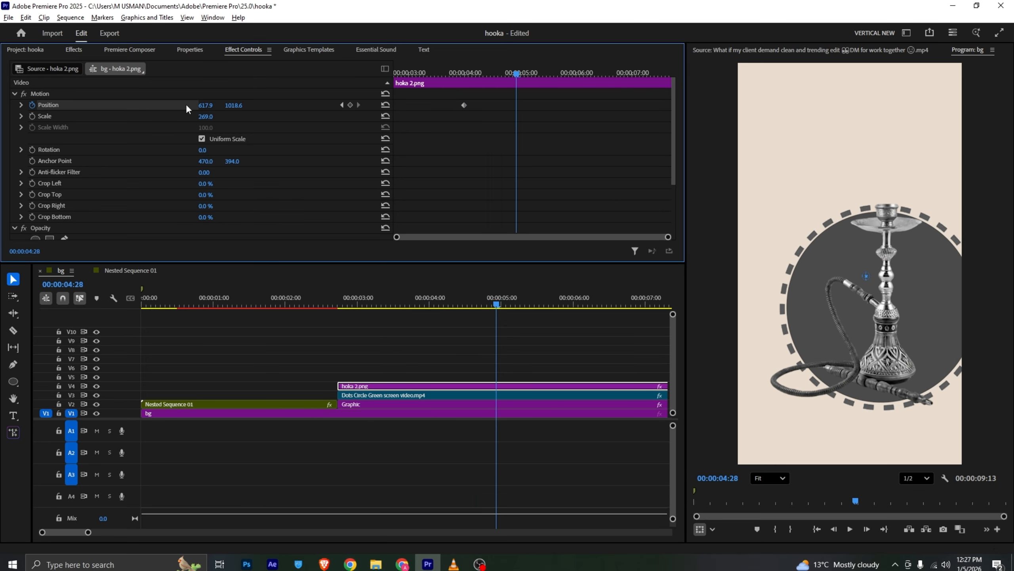
pyautogui.moveTo(206, 105); pyautogui.dragTo(122, 105)
# Step: Add Position keyframes to the dashed circle video at 00:00:04:28 and 00:00:04:00, aligned with the hookah's keyframes
pyautogui.click(412, 395)
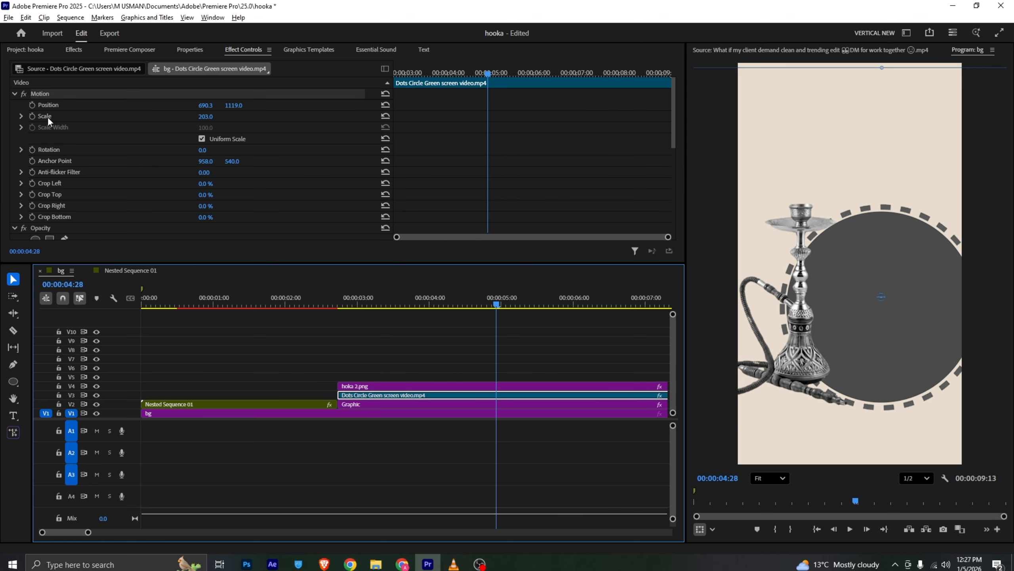
pyautogui.click(495, 386)
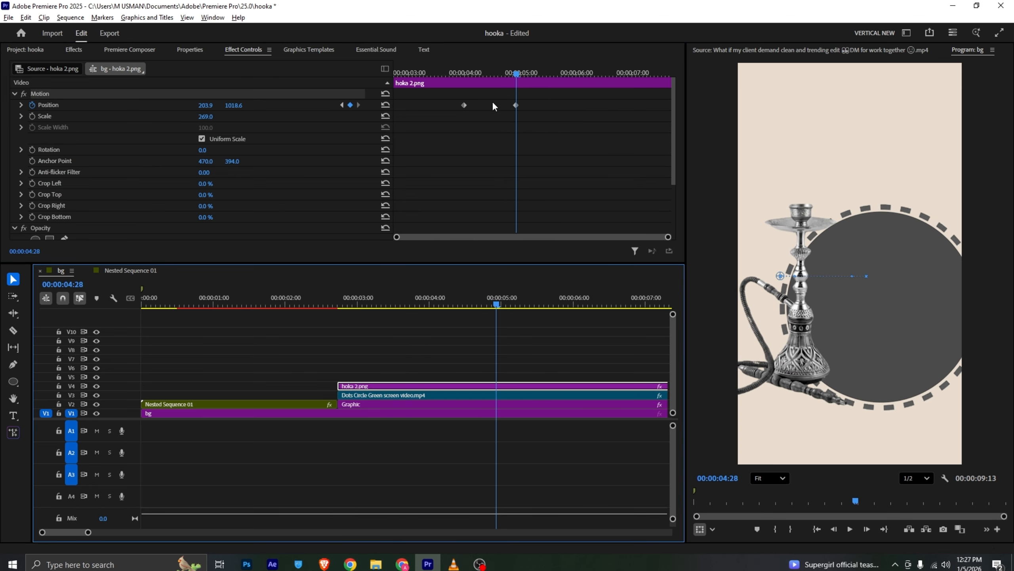
pyautogui.click(466, 73)
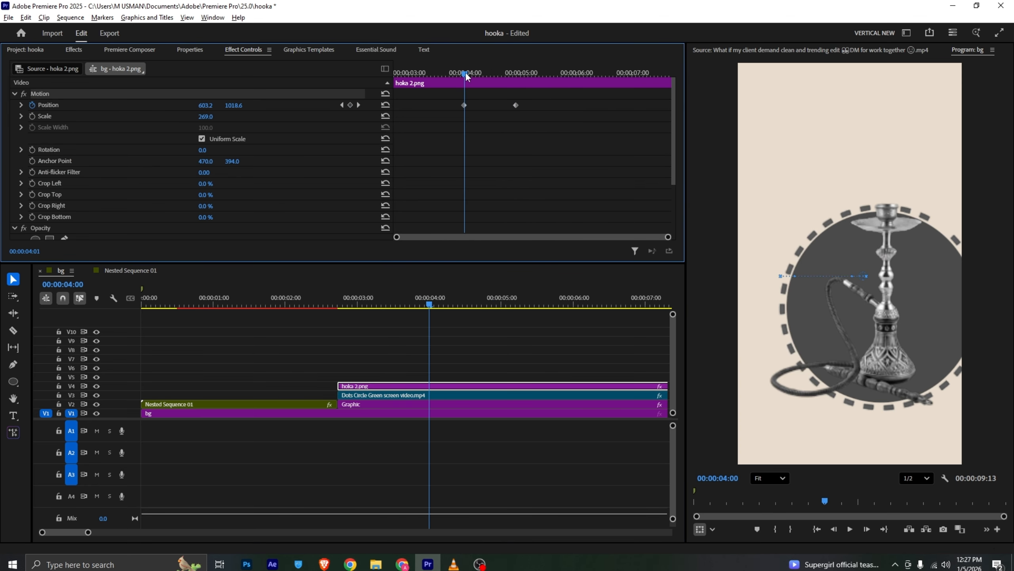
pyautogui.click(450, 394)
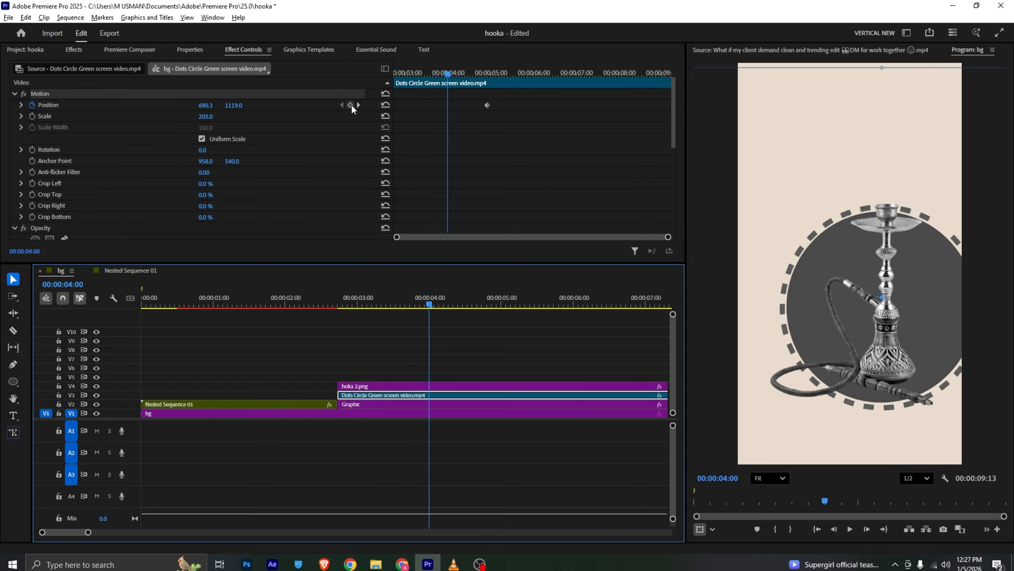
# Step: Add Motion Position keyframes to the dark circle Graphic at 00:00:04:00 and 00:00:04:28
pyautogui.click(442, 405)
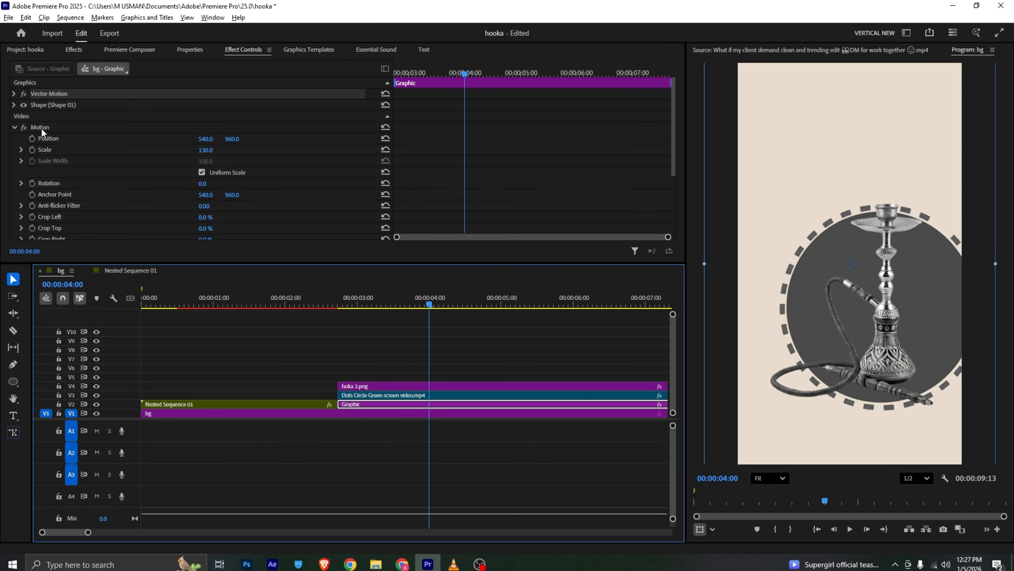
pyautogui.click(32, 138)
pyautogui.click(428, 395)
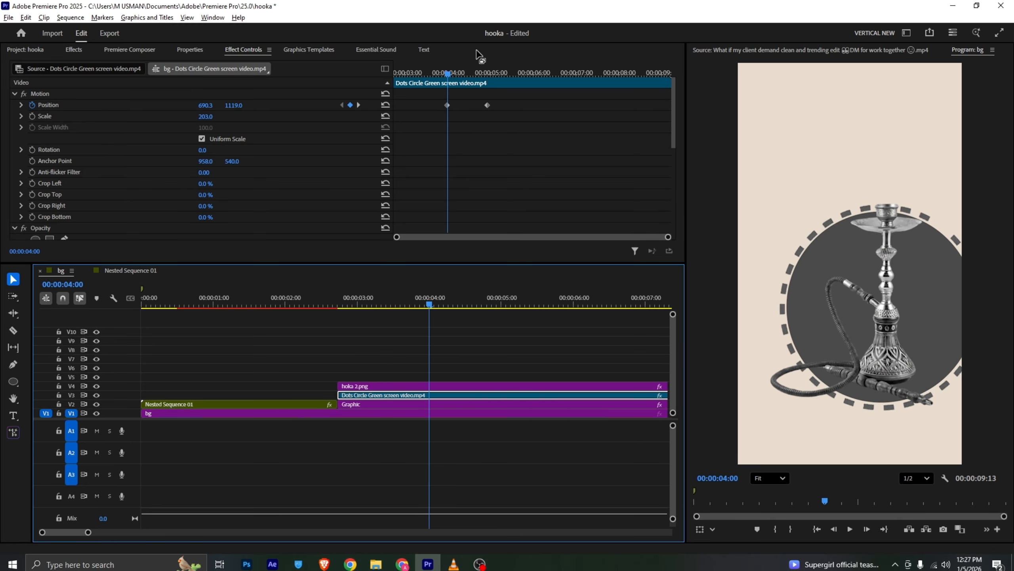
pyautogui.moveTo(479, 72); pyautogui.dragTo(489, 70)
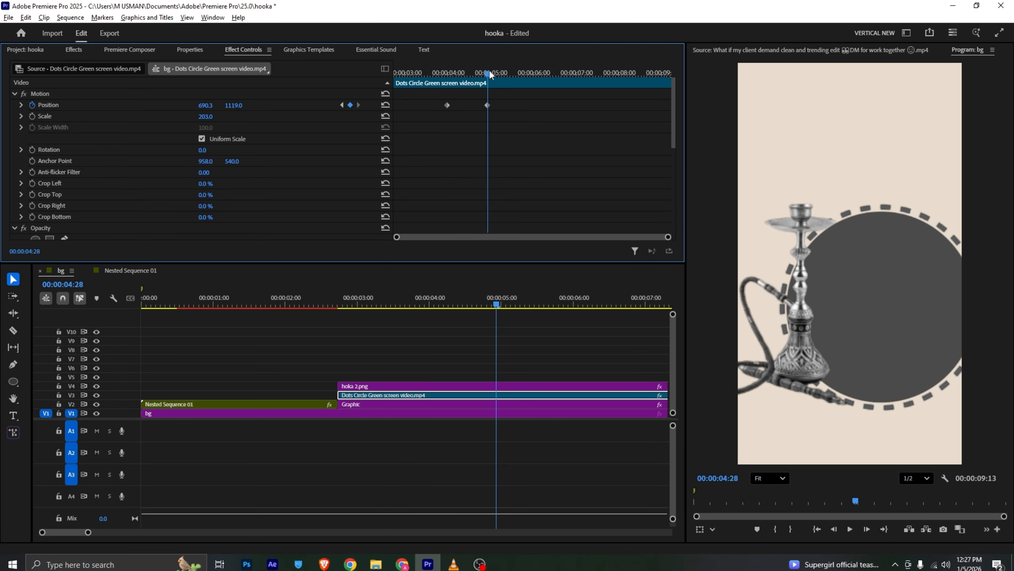
pyautogui.click(484, 404)
pyautogui.click(351, 138)
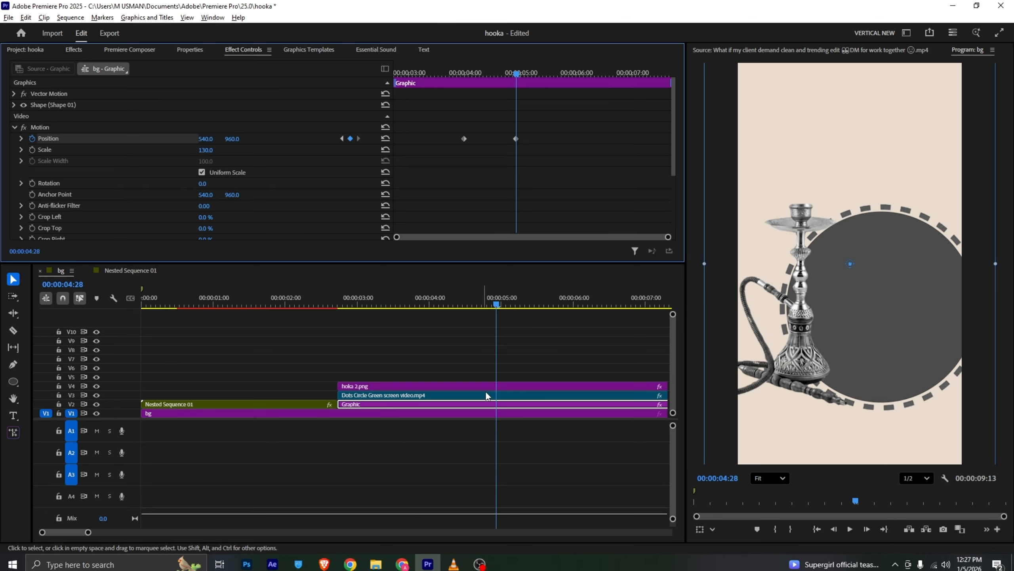
# Step: At 00:00:04:28, set Position X to 292.3 for the dashed circle and 153 for the dark circle, sliding both left behind the hookah
pyautogui.click(505, 386)
pyautogui.click(508, 394)
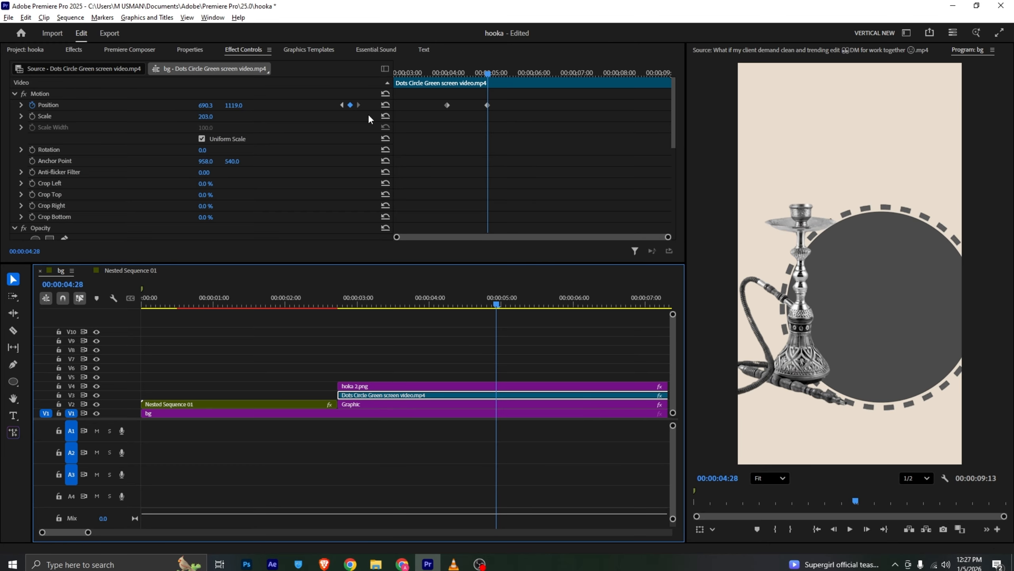
pyautogui.moveTo(206, 105); pyautogui.dragTo(47, 105)
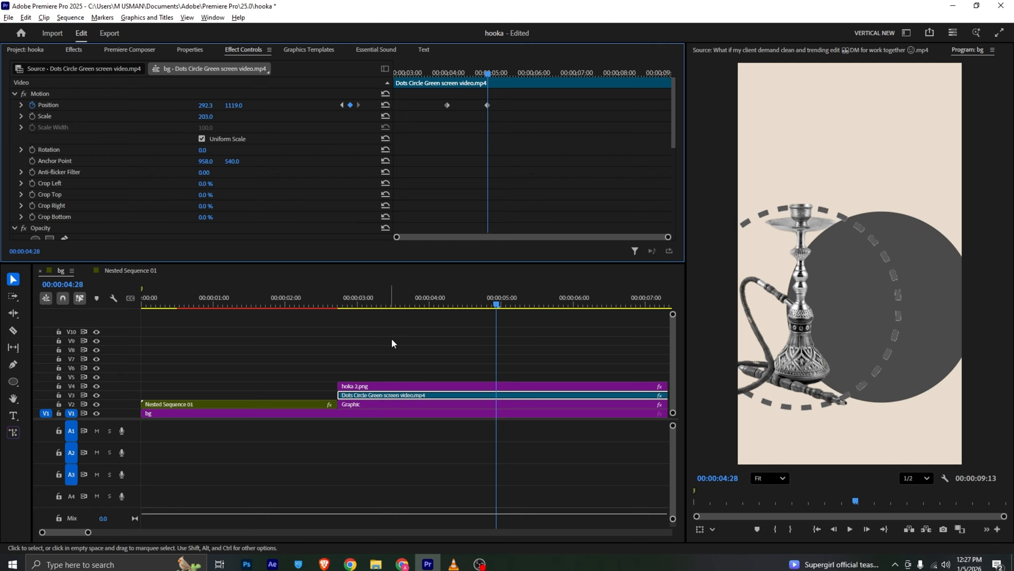
pyautogui.click(423, 403)
pyautogui.moveTo(203, 138); pyautogui.dragTo(54, 139)
# Step: Play back the hookah slide animation and compare it with the reference video through to its SMOKE scene
pyautogui.click(344, 303)
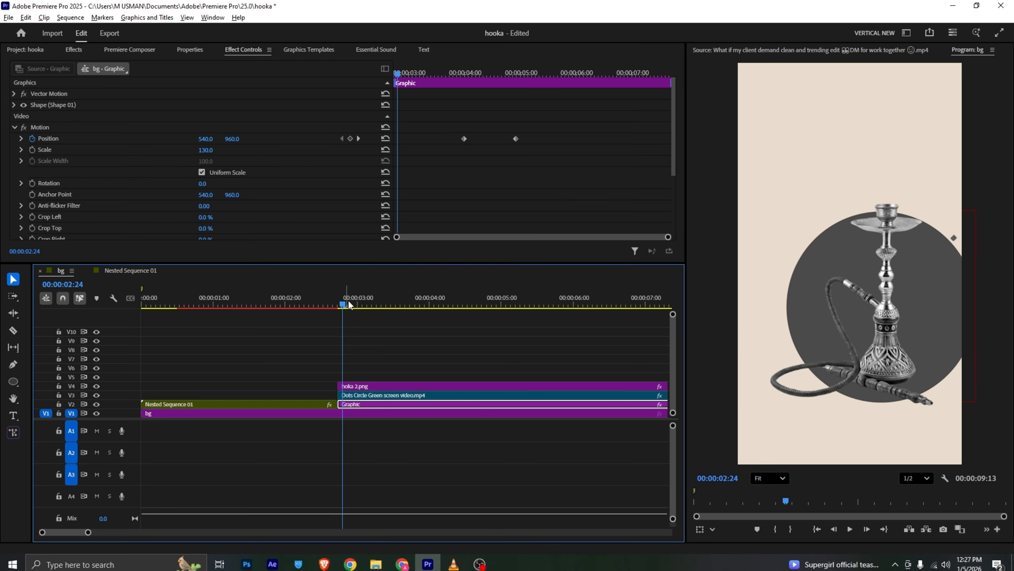
pyautogui.press('space')
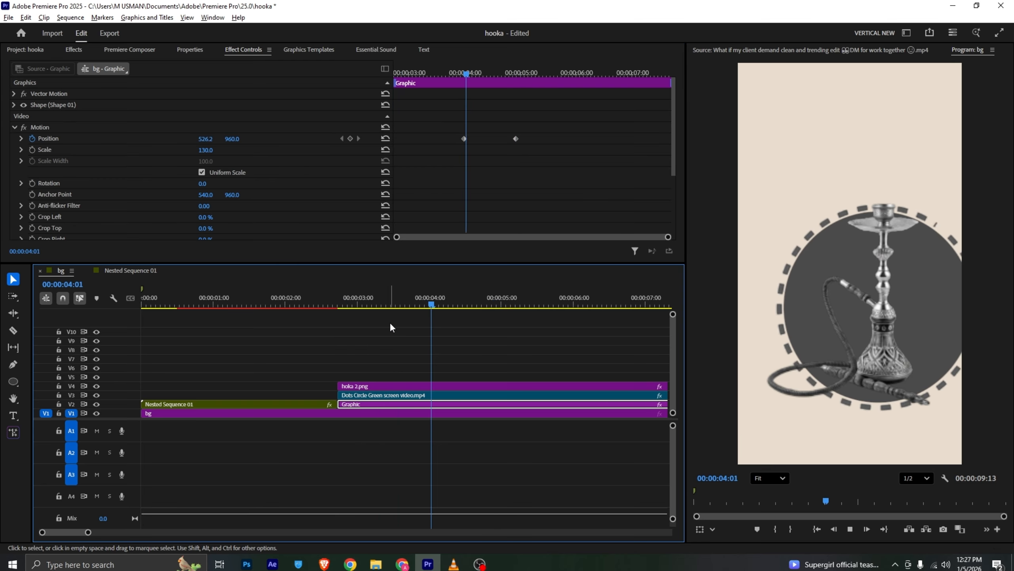
pyautogui.press('space')
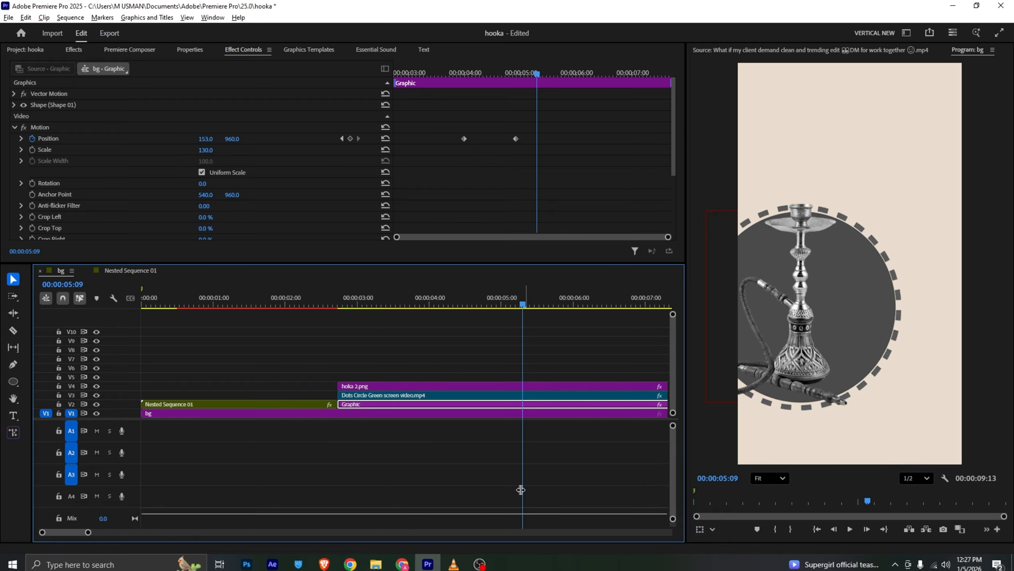
pyautogui.click(455, 564)
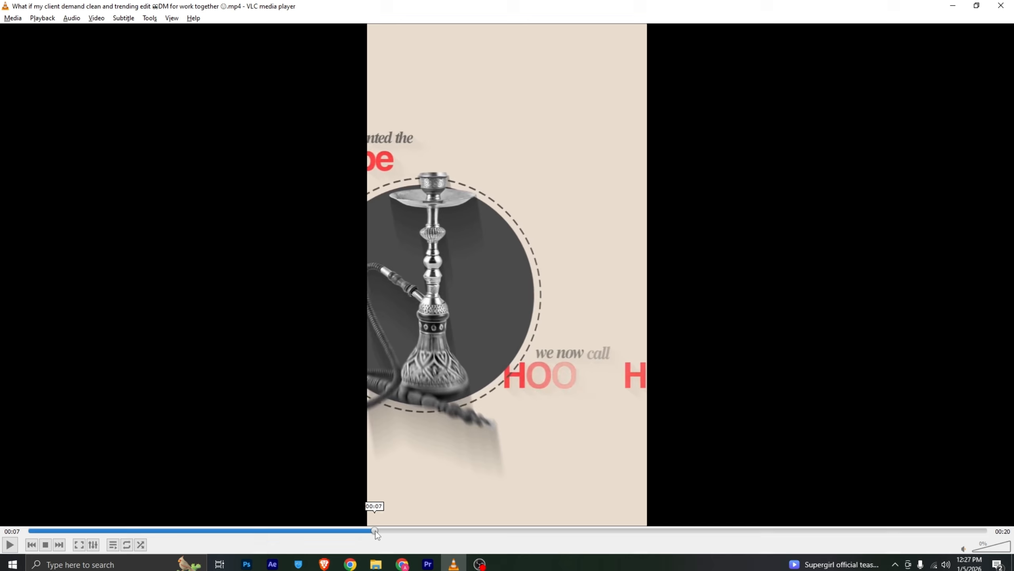
pyautogui.moveTo(375, 532); pyautogui.dragTo(396, 531)
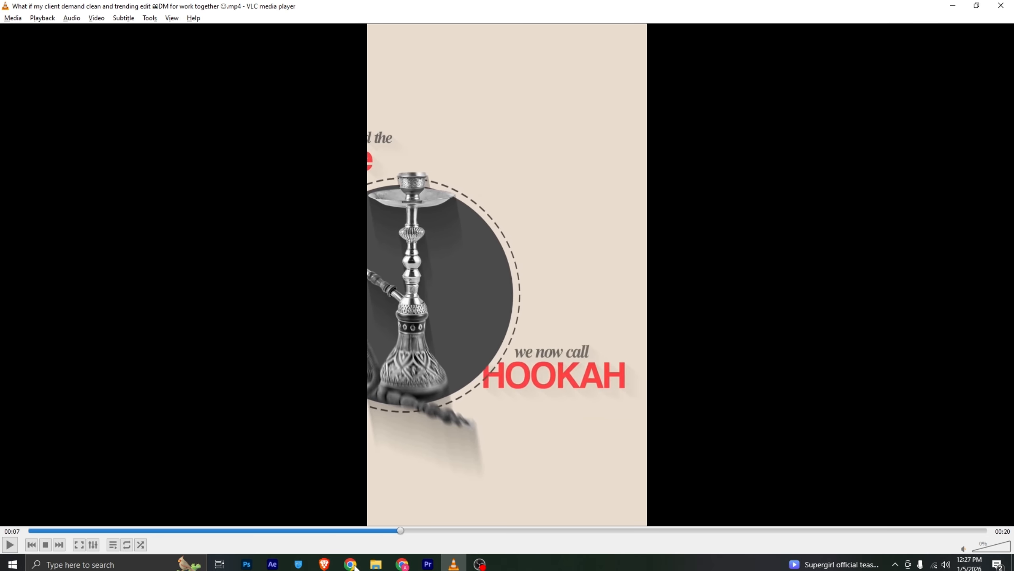
pyautogui.moveTo(402, 536); pyautogui.dragTo(456, 527)
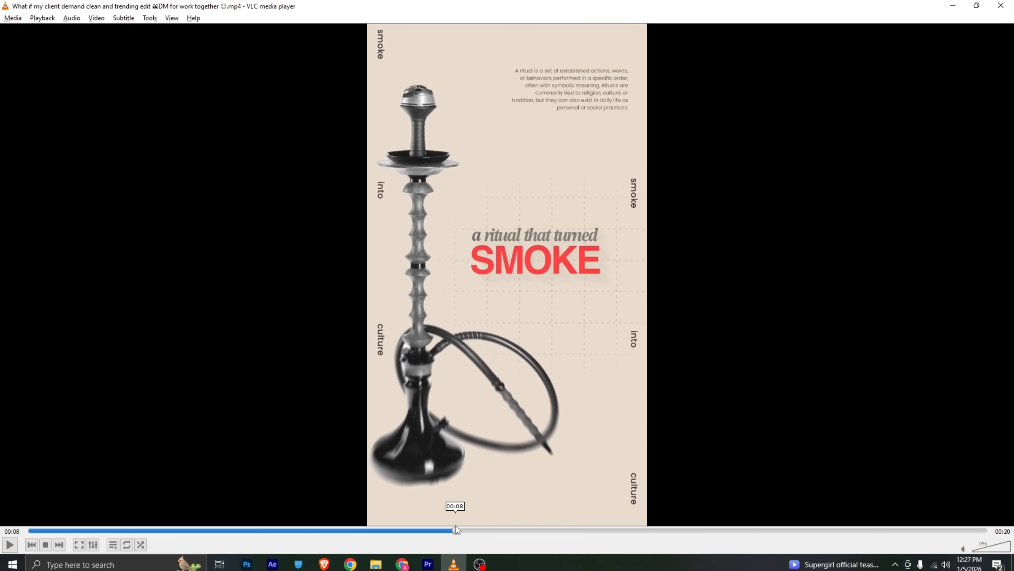
pyautogui.click(428, 564)
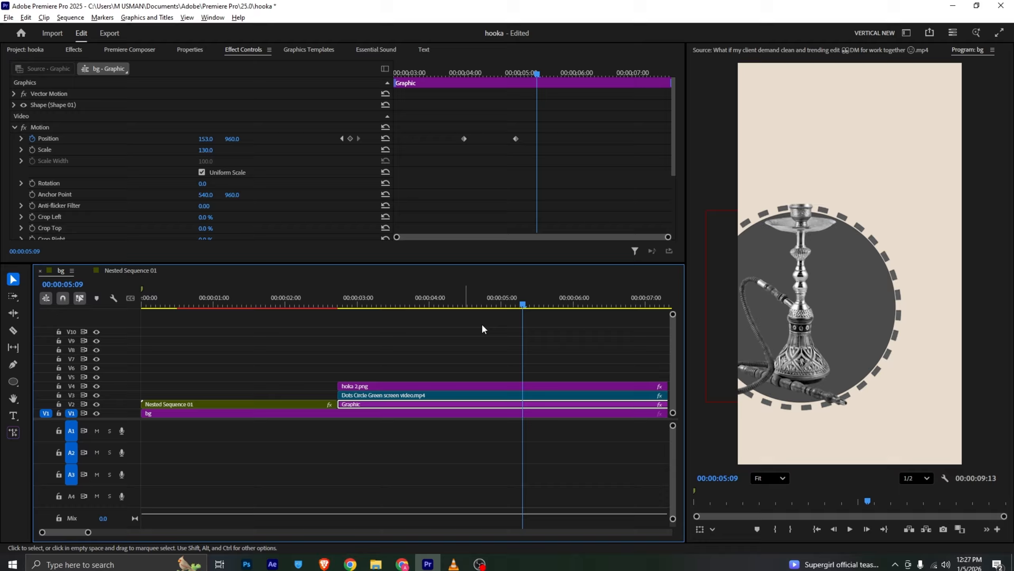
# Step: Cut the hookah, dashed circle and dark circle clips at 00:00:05:09 and delete the parts after the cut
pyautogui.press('c')
pyautogui.click(523, 386)
pyautogui.click(524, 395)
pyautogui.click(523, 404)
pyautogui.press('v')
pyautogui.click(540, 387)
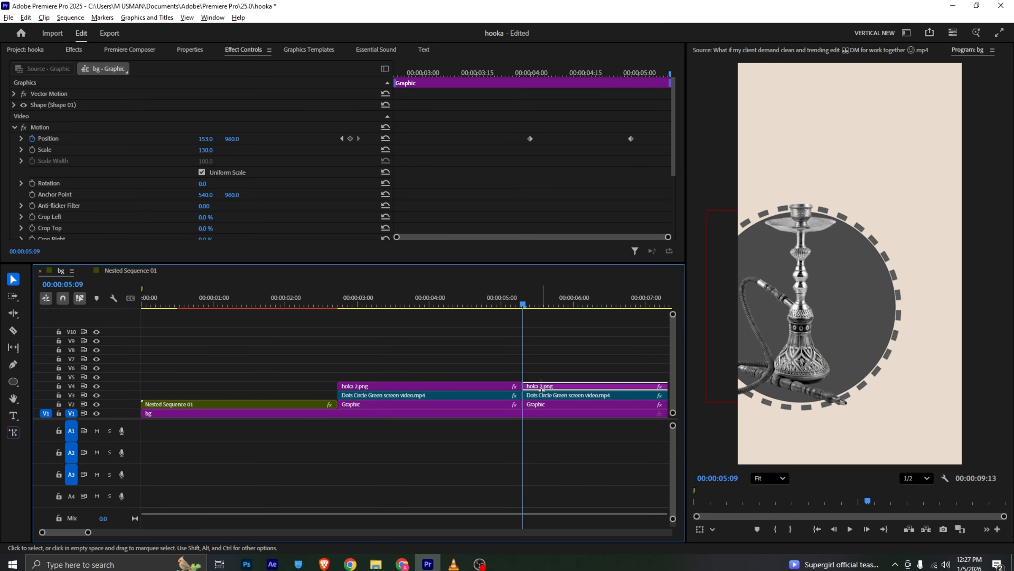
pyautogui.keyDown('shift'); pyautogui.click(531, 395); pyautogui.keyUp('shift')
pyautogui.press('Delete')
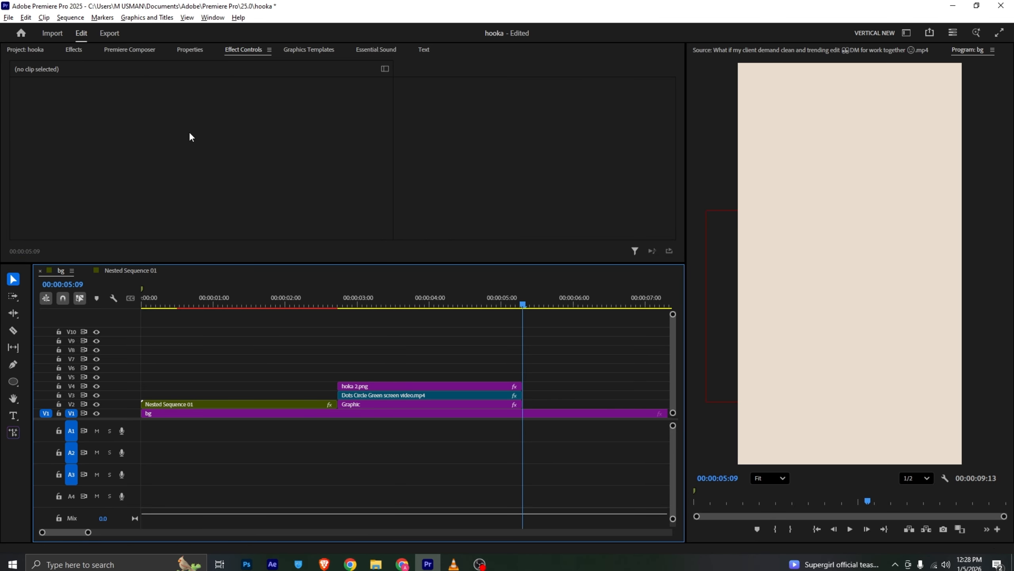
# Step: Copy the Grid.png clip from Nested Sequence 01 onto V2 of the bg sequence at 00:00:05:09
pyautogui.click(140, 271)
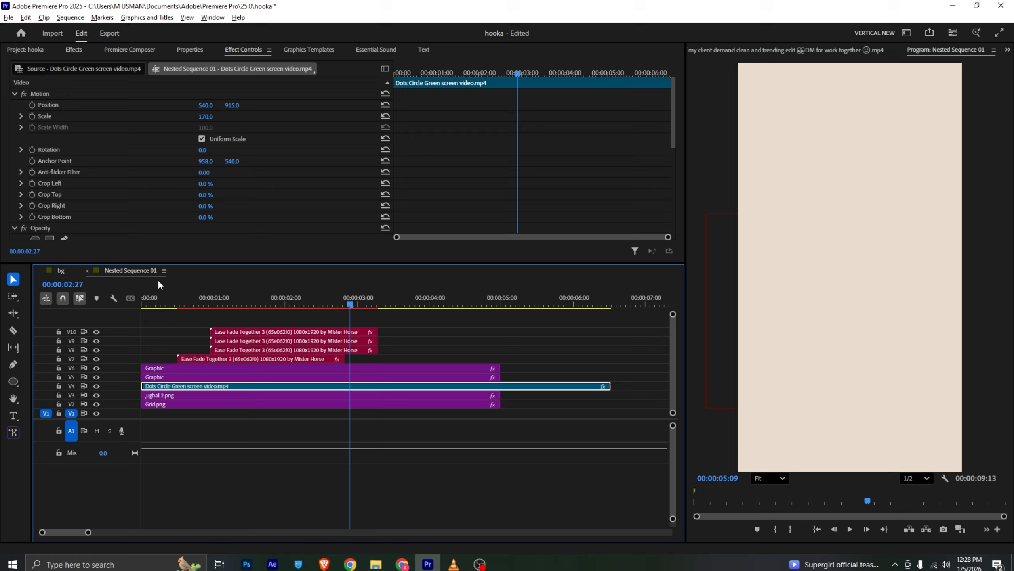
pyautogui.click(185, 403)
pyautogui.click(200, 394)
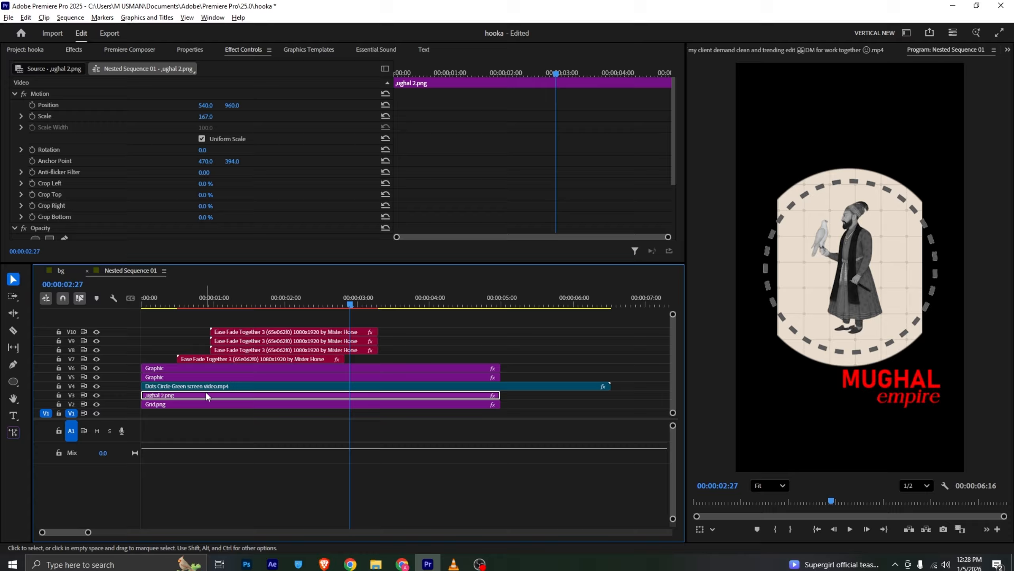
pyautogui.moveTo(206, 393); pyautogui.dragTo(138, 331)
pyautogui.hotkey('ctrl', 'z')
pyautogui.moveTo(200, 403); pyautogui.dragTo(593, 404)
# Step: Check the reference SMOKE scene and set the grid's Position to 727, 1011
pyautogui.click(464, 560)
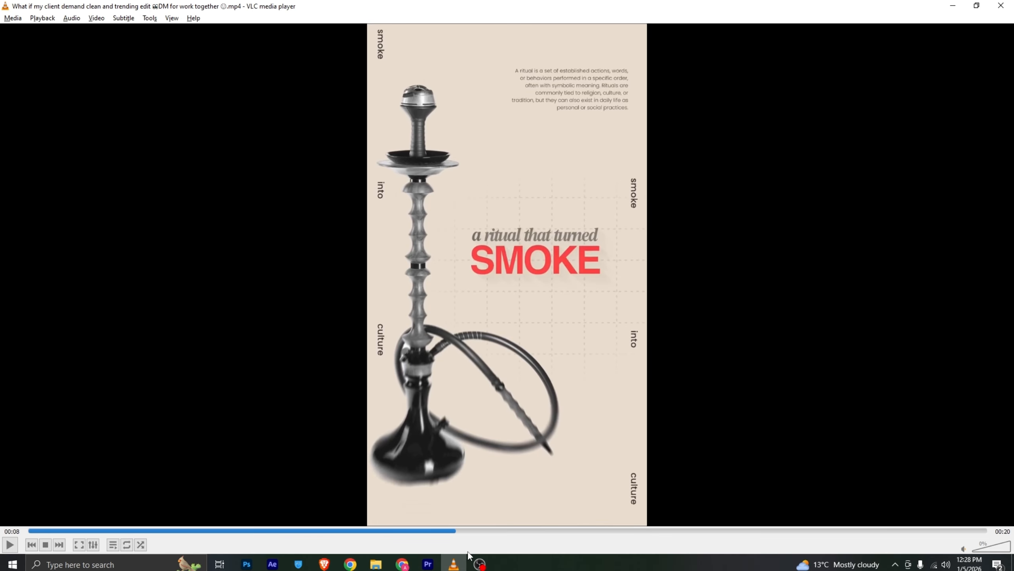
pyautogui.hotkey('alt', 'Tab')
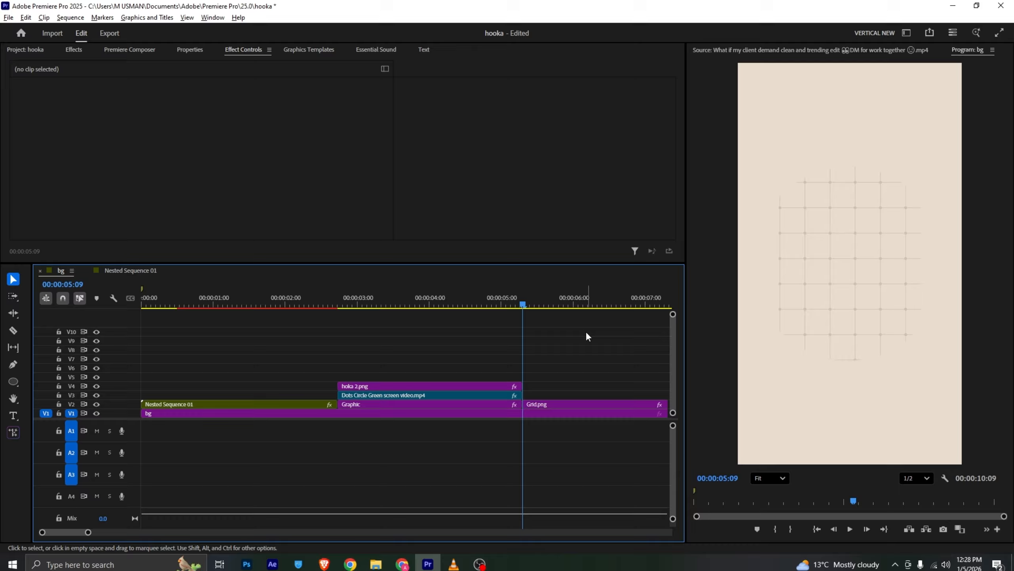
pyautogui.click(572, 403)
pyautogui.moveTo(236, 105); pyautogui.dragTo(276, 105)
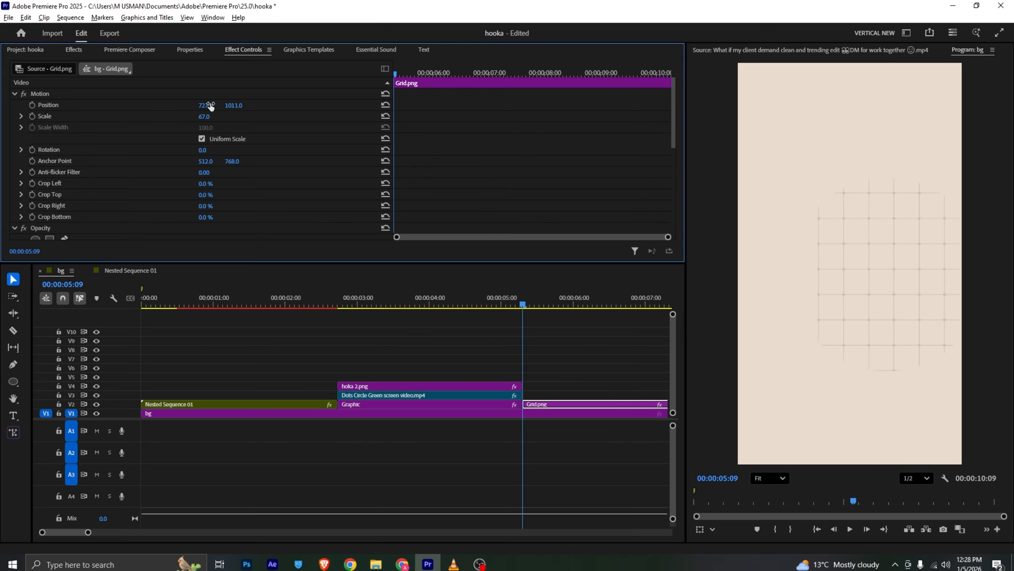
# Step: Place hooka.png on V3 above the grid clip, starting at 00:00:05:09
pyautogui.click(25, 49)
pyautogui.moveTo(75, 140); pyautogui.dragTo(533, 397)
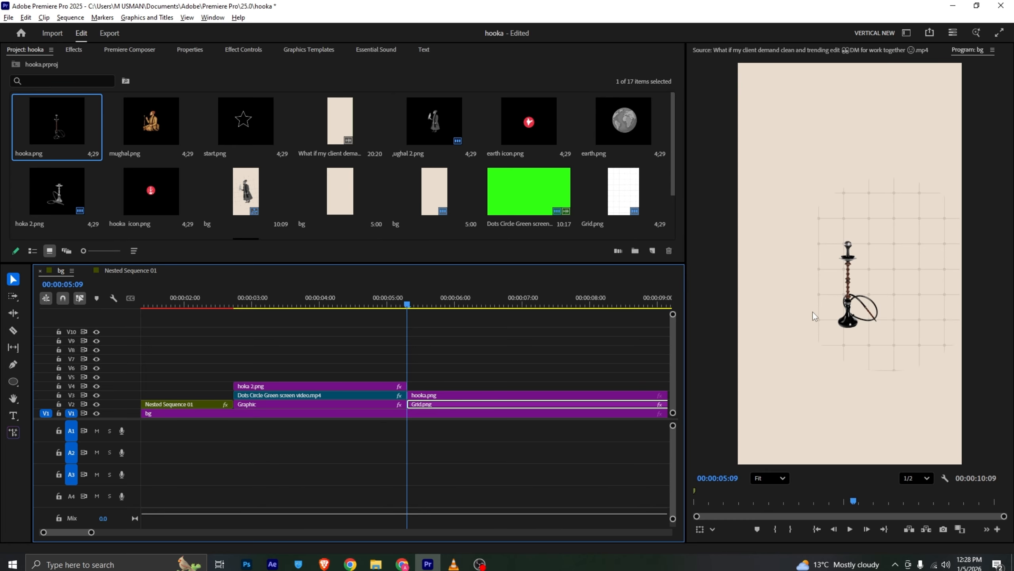
pyautogui.click(846, 292)
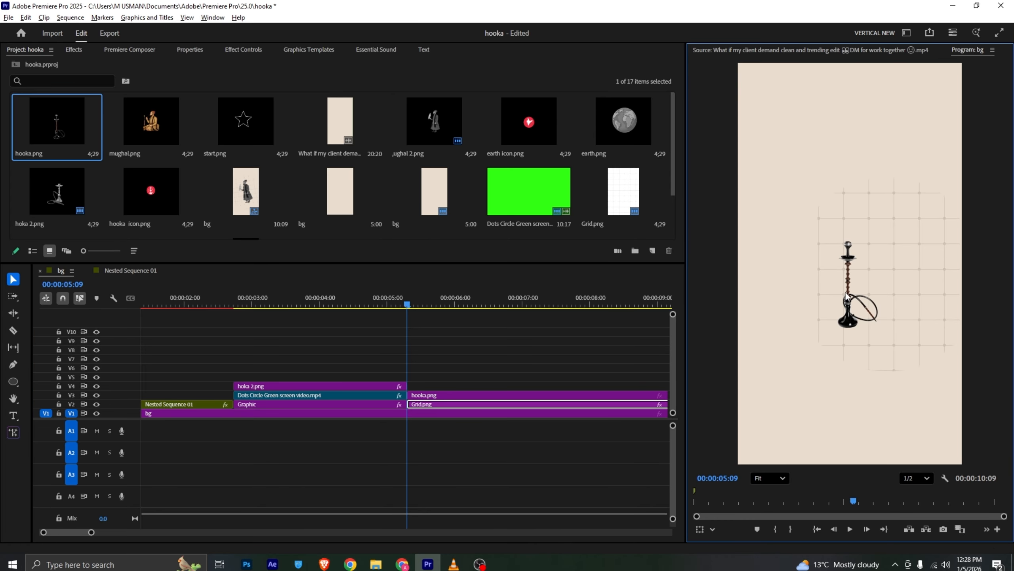
pyautogui.click(229, 49)
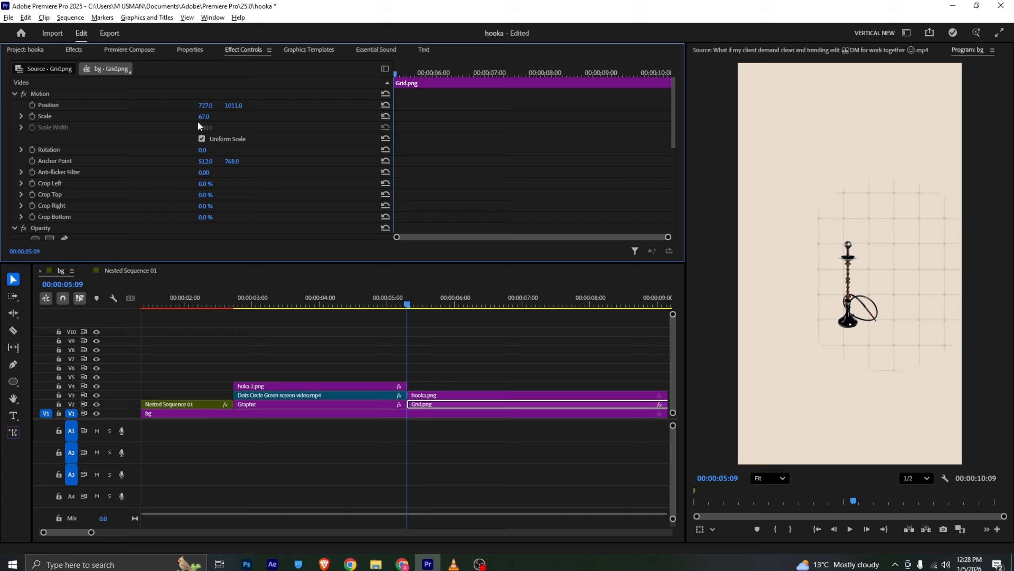
# Step: Match the hookah to the reference by setting hooka.png's Scale to 413 and Position to 214, 669.7
pyautogui.click(472, 395)
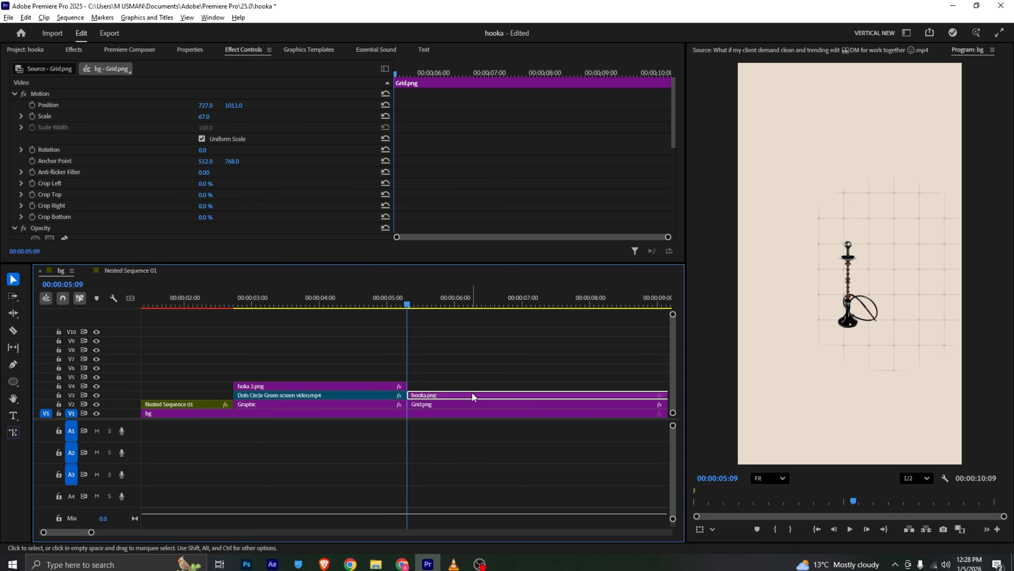
pyautogui.moveTo(206, 116); pyautogui.dragTo(214, 117)
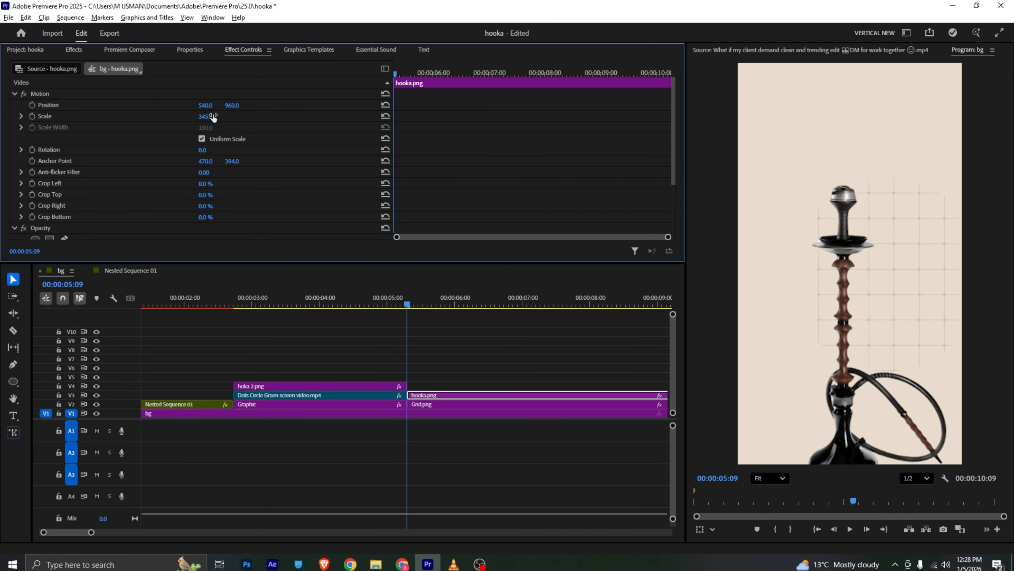
pyautogui.click(832, 383)
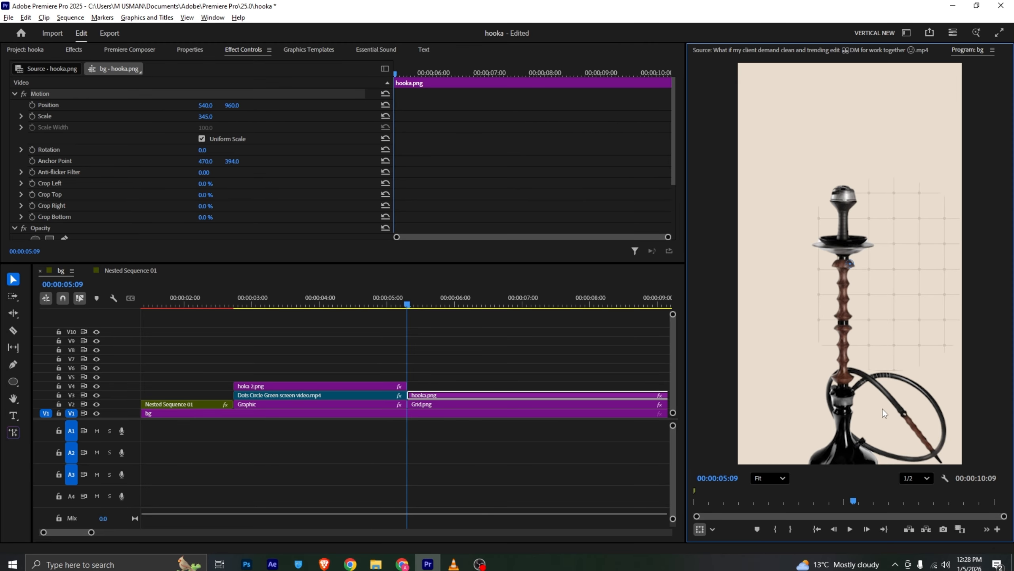
pyautogui.moveTo(871, 393); pyautogui.dragTo(801, 366)
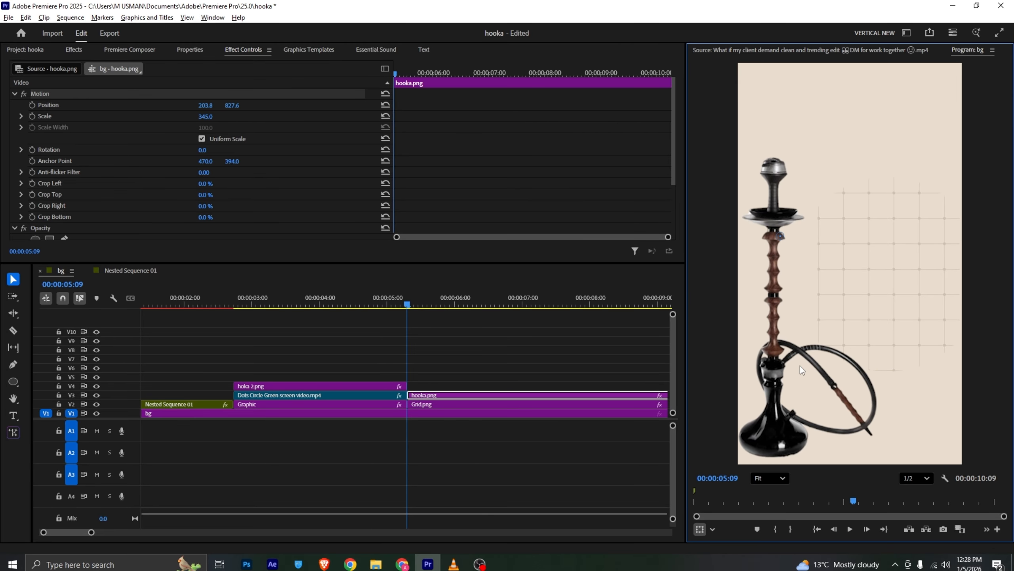
pyautogui.hotkey('alt', 'Tab')
pyautogui.hotkey('alt', 'Tab')
pyautogui.moveTo(200, 120); pyautogui.dragTo(213, 119)
pyautogui.moveTo(809, 386); pyautogui.dragTo(832, 368)
pyautogui.hotkey('alt', 'Tab')
pyautogui.hotkey('alt', 'Tab')
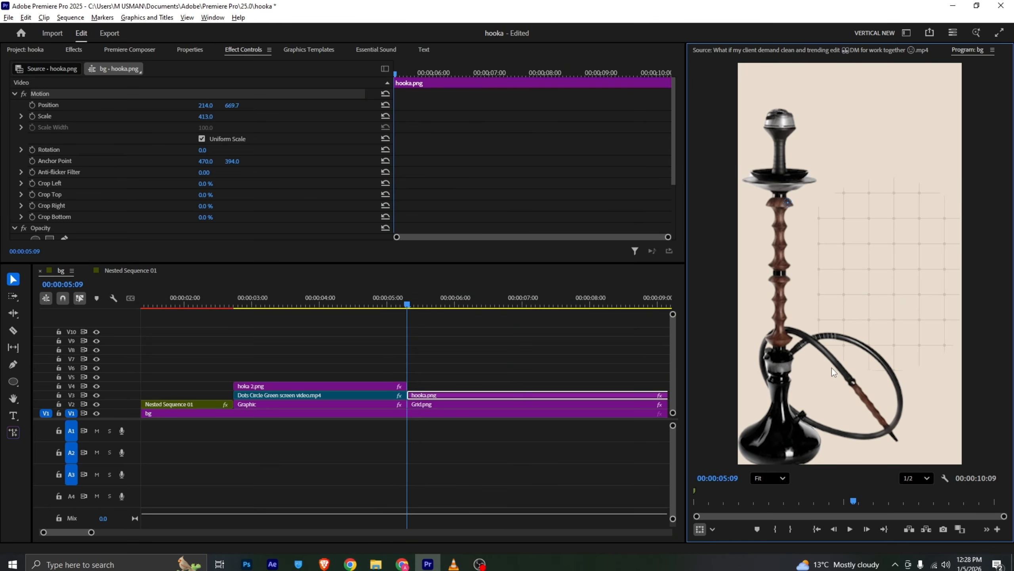
# Step: Apply the Black & White Preset to the hooka.png clip
pyautogui.click(73, 49)
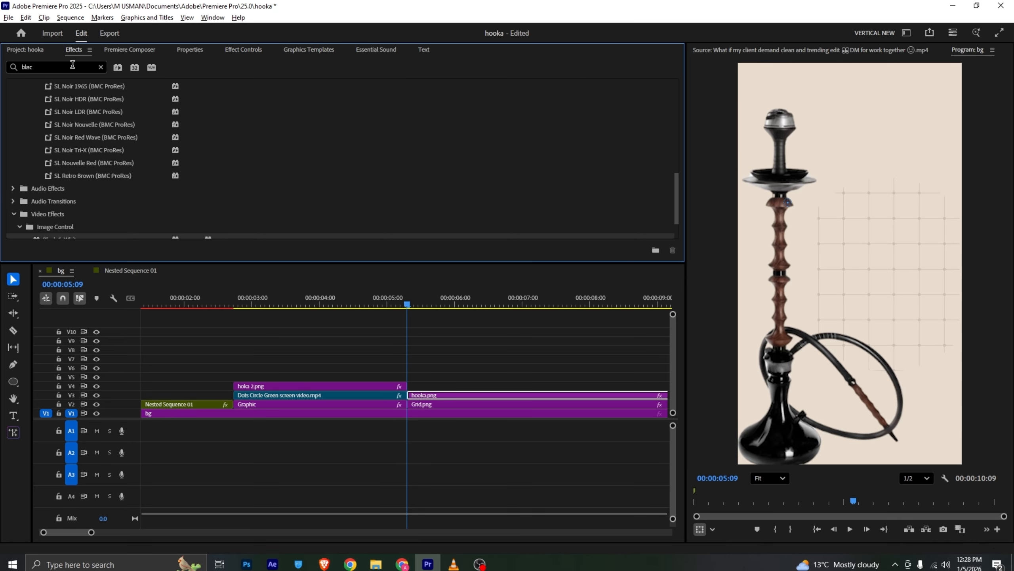
pyautogui.click(101, 67)
pyautogui.moveTo(44, 105); pyautogui.dragTo(458, 395)
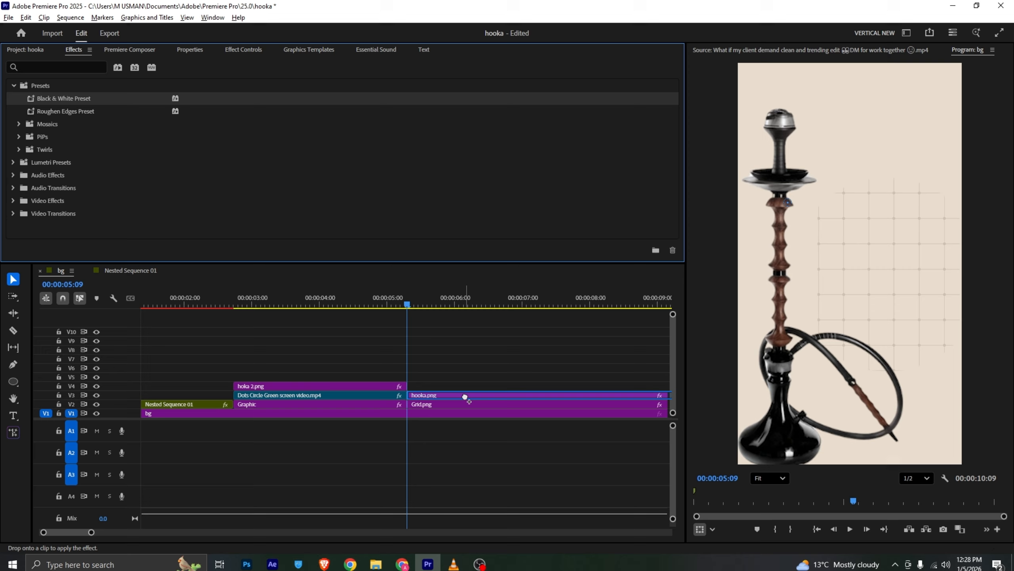
# Step: Scrub through the reference video's SMOKE scene in VLC to examine its text layout and hookah motion
pyautogui.hotkey('alt', 'Tab')
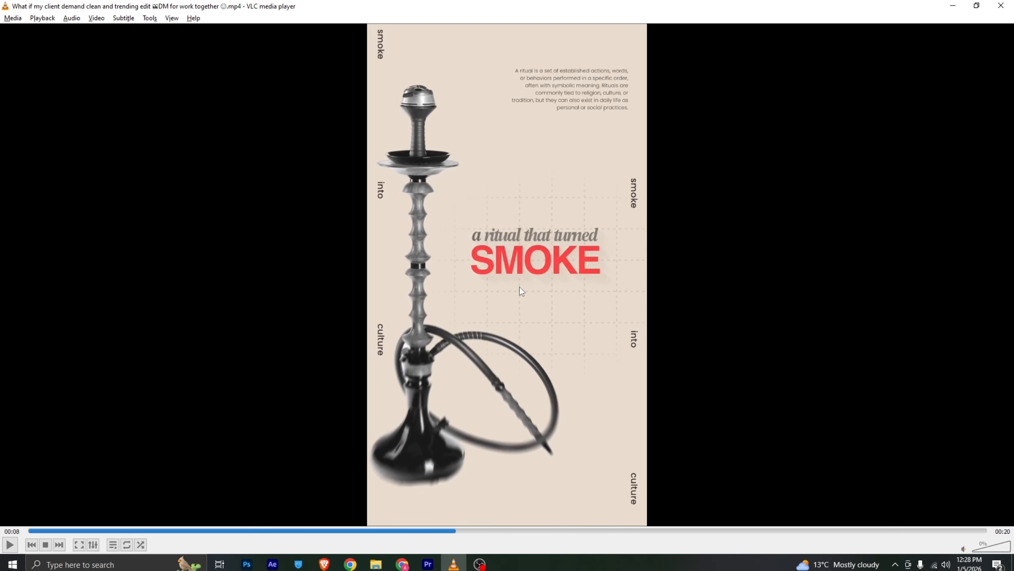
pyautogui.moveTo(457, 523)
pyautogui.mouseDown()
pyautogui.moveTo(430, 531)
pyautogui.moveTo(460, 539)
pyautogui.mouseUp()
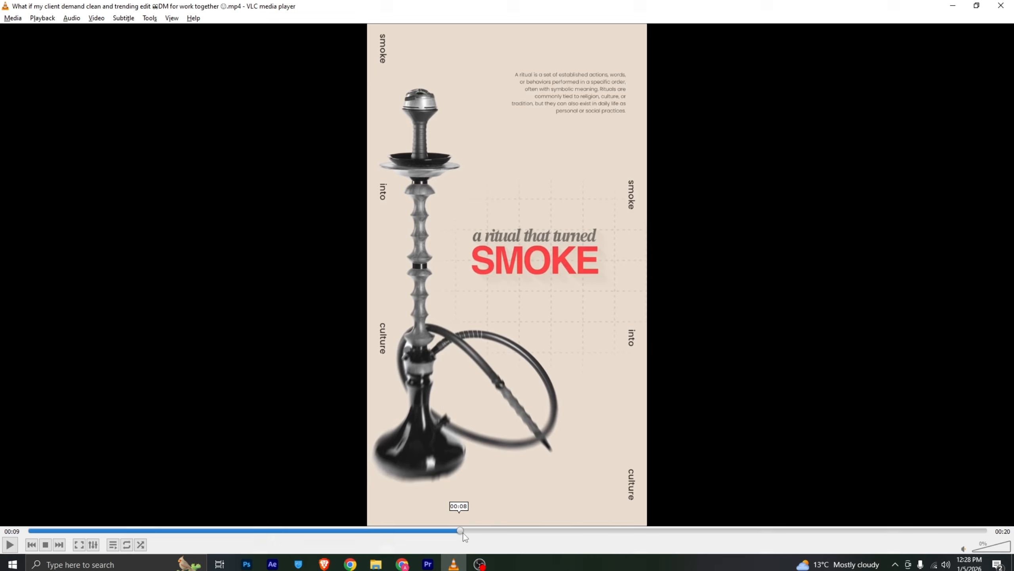
pyautogui.moveTo(460, 532); pyautogui.dragTo(476, 531)
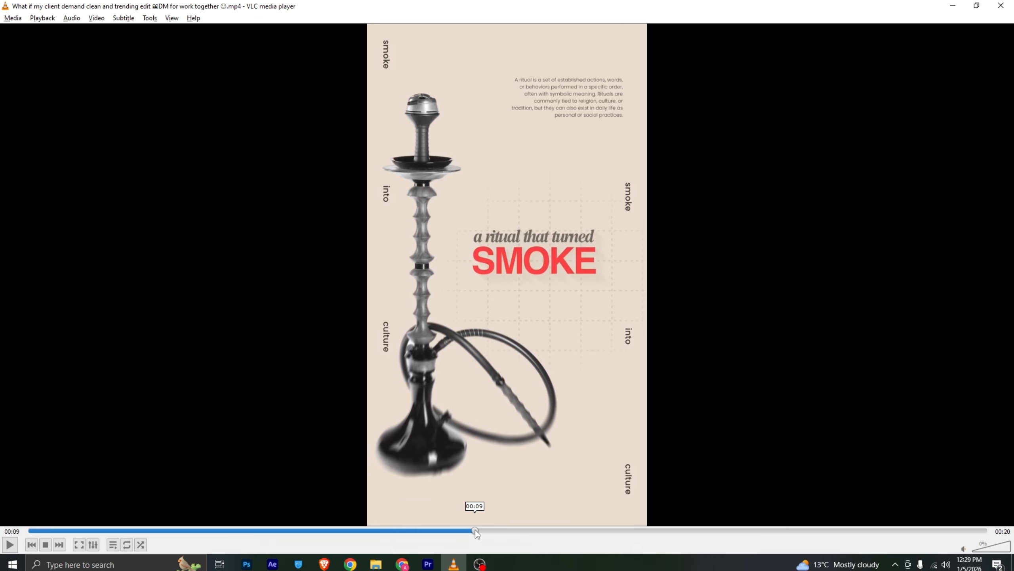
pyautogui.click(427, 564)
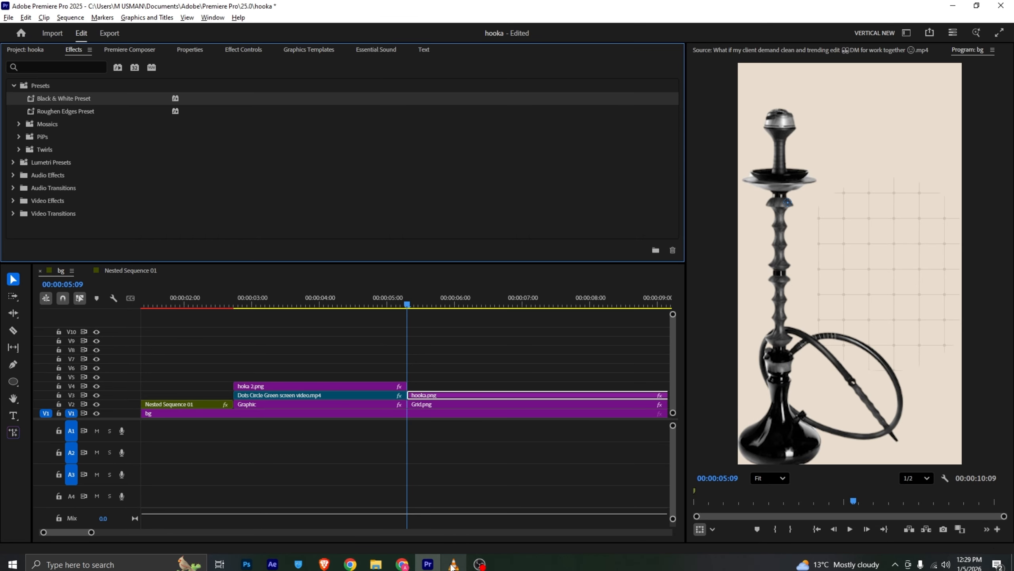
pyautogui.click(453, 564)
pyautogui.click(480, 564)
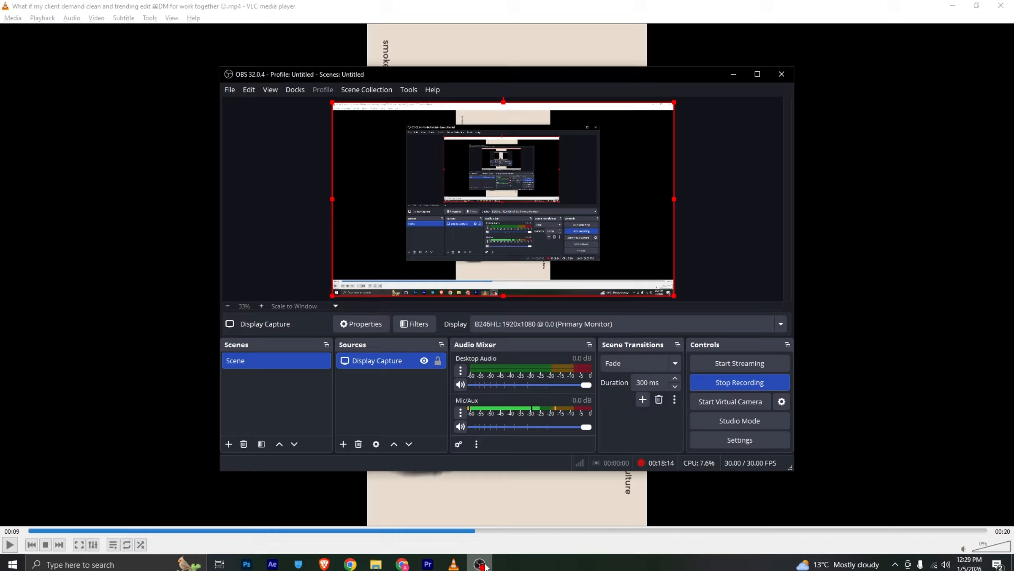
pyautogui.click(484, 564)
pyautogui.moveTo(480, 532); pyautogui.dragTo(435, 530)
pyautogui.click(427, 564)
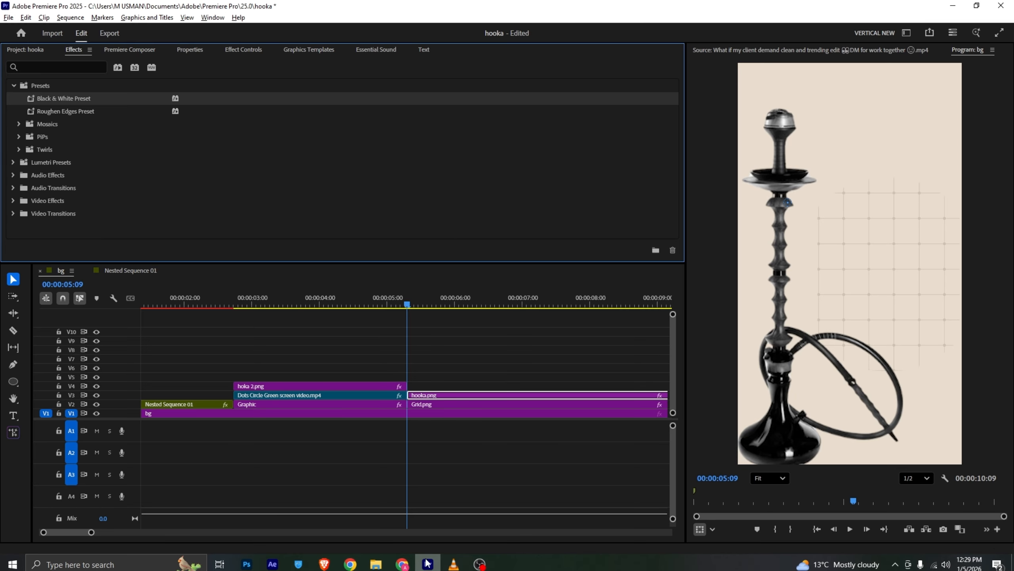
# Step: Copy the "500 years ago" text clip from Nested Sequence 01 to V4 at 00:00:05:09 and move its text over the grid
pyautogui.click(118, 271)
pyautogui.moveTo(255, 359); pyautogui.dragTo(488, 390)
pyautogui.moveTo(414, 301); pyautogui.dragTo(455, 308)
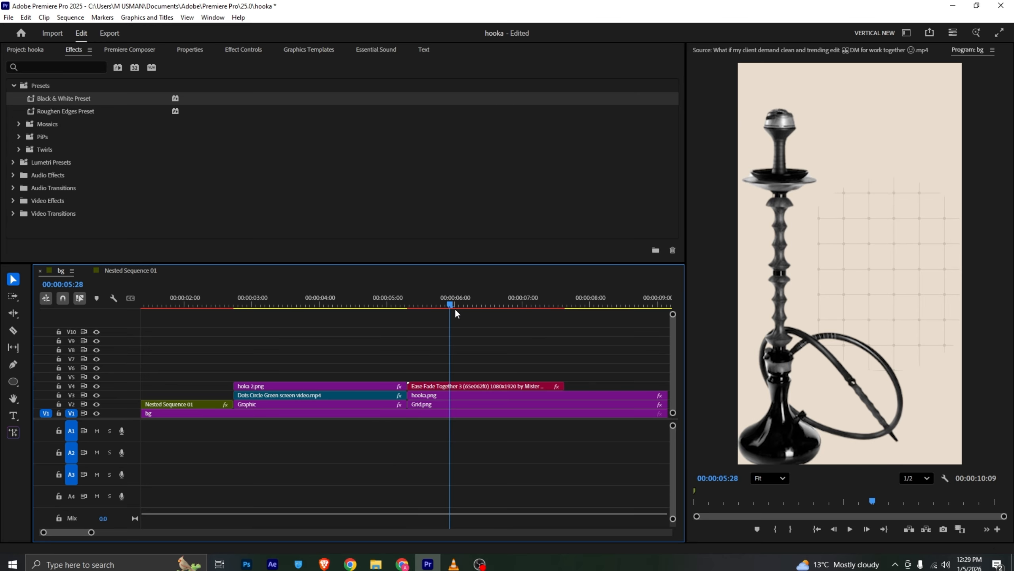
pyautogui.click(916, 158)
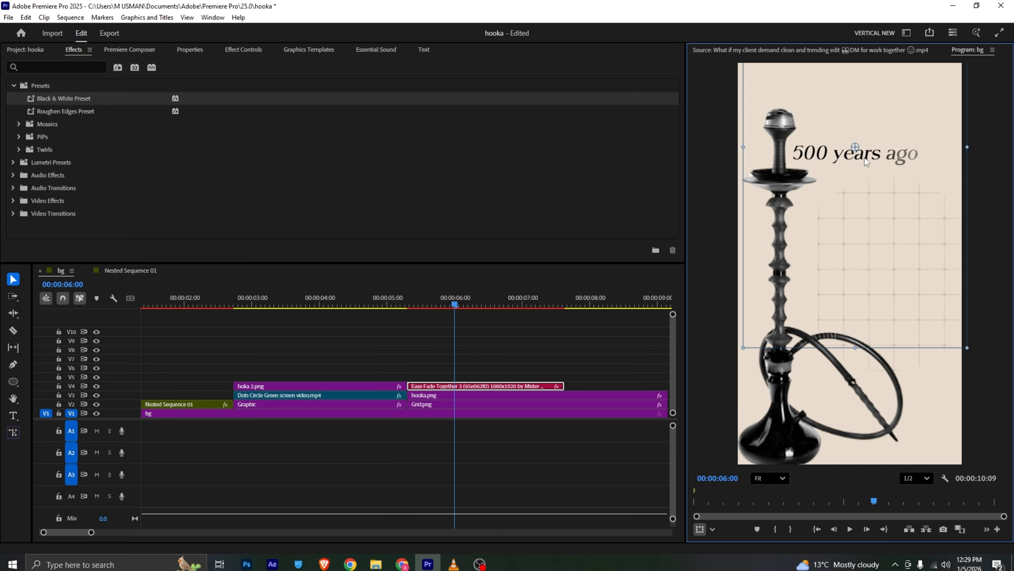
pyautogui.moveTo(884, 166); pyautogui.dragTo(908, 236)
pyautogui.hotkey('alt', 'Tab')
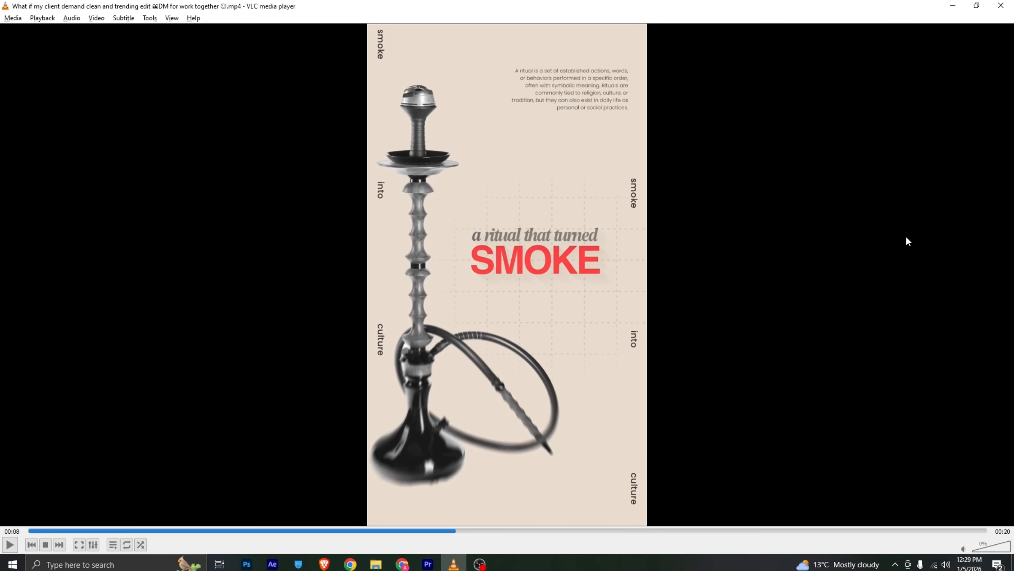
pyautogui.hotkey('alt', 'Tab')
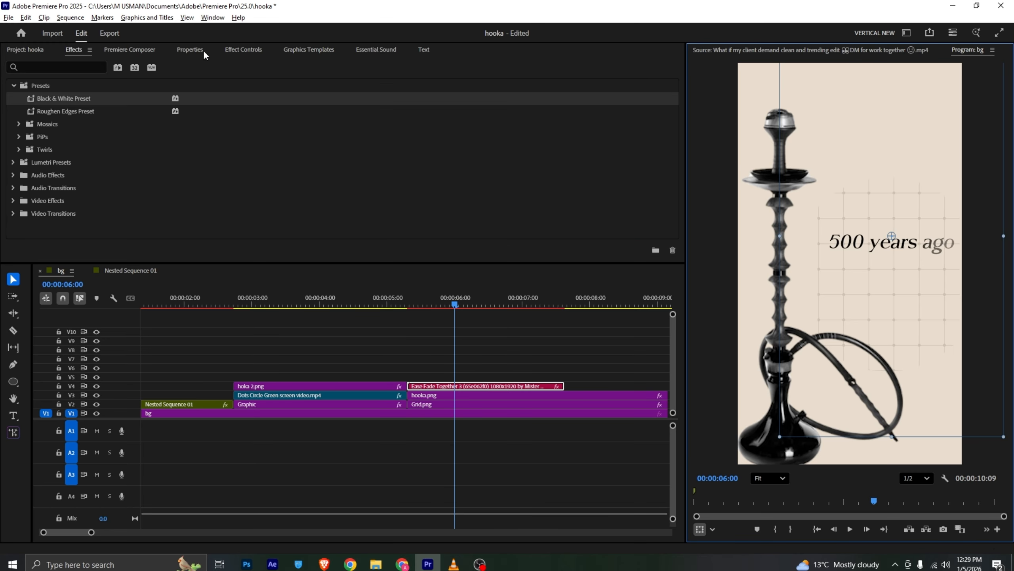
# Step: Change the copied title's text to "a ritual that turned"
pyautogui.click(190, 49)
pyautogui.scroll(-5, 115, 147)
pyautogui.click(84, 152)
pyautogui.hotkey('ctrl', 'a')
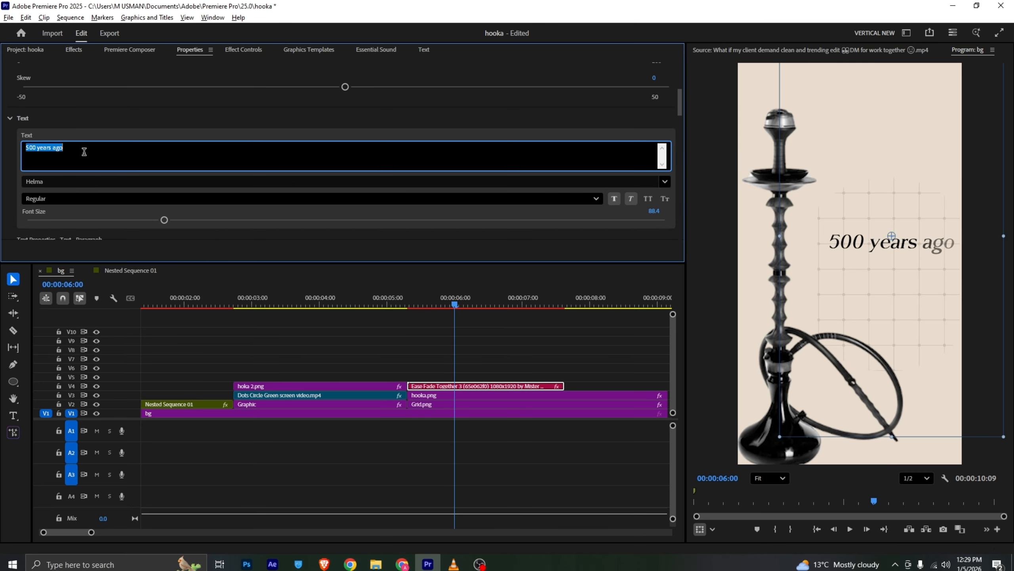
pyautogui.write('a ritual thsat turned')
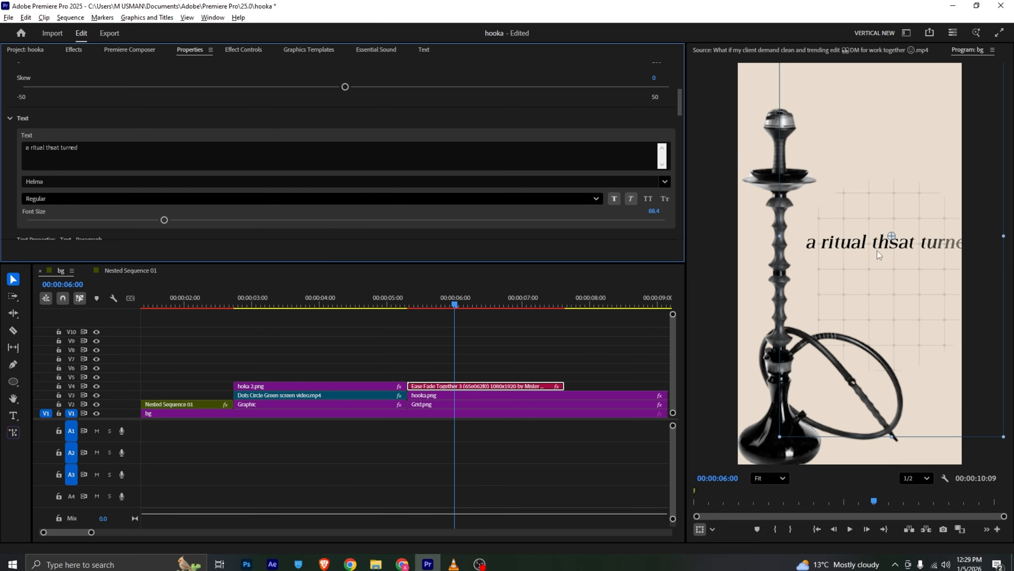
pyautogui.click(55, 147)
pyautogui.press('Delete')
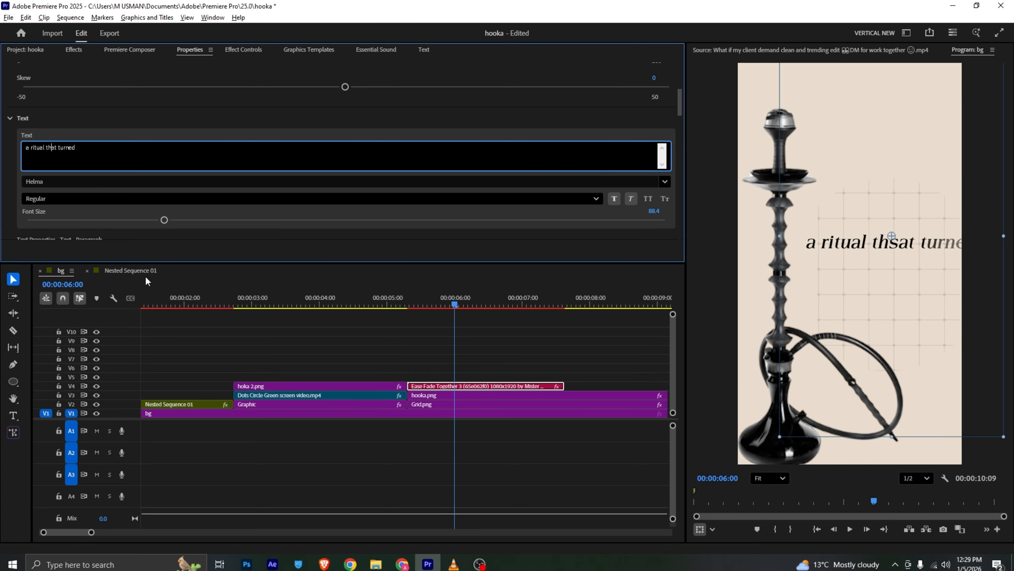
pyautogui.click(188, 126)
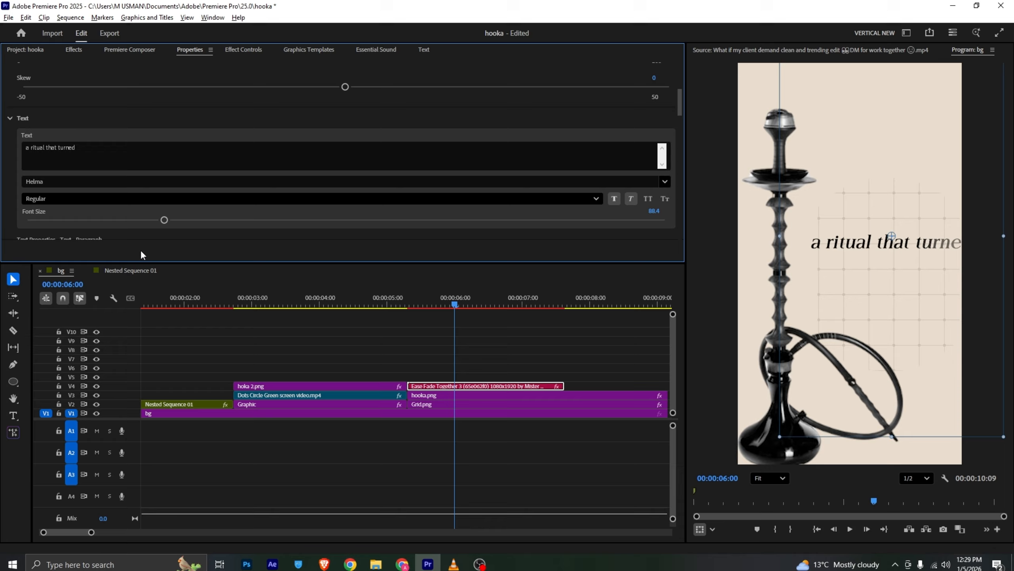
# Step: Set the "a ritual that turned" font size to 67.6, keep Helma Regular, and compare it with the reference
pyautogui.moveTo(164, 219); pyautogui.dragTo(131, 223)
pyautogui.hotkey('alt', 'Tab')
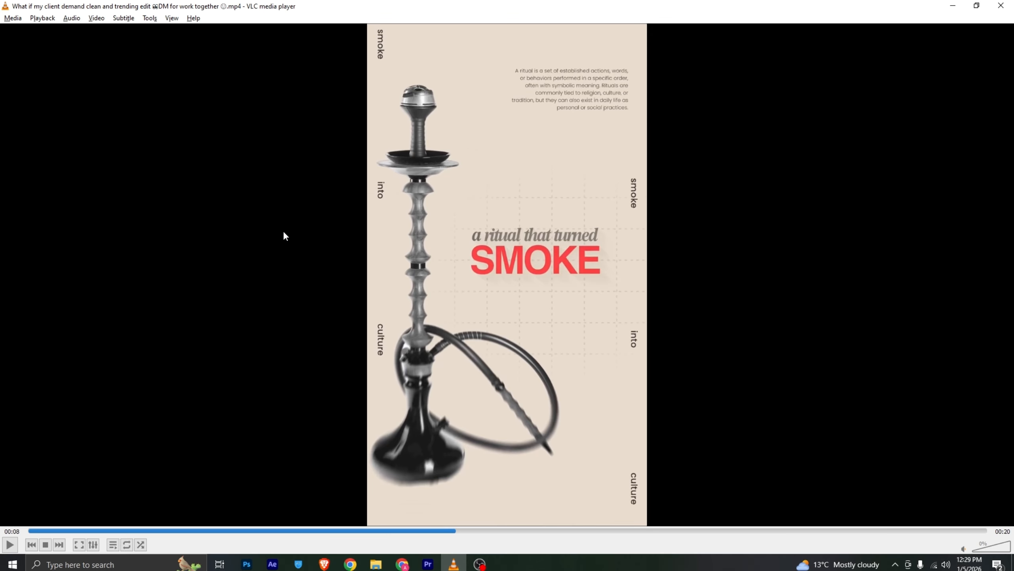
pyautogui.hotkey('alt', 'Tab')
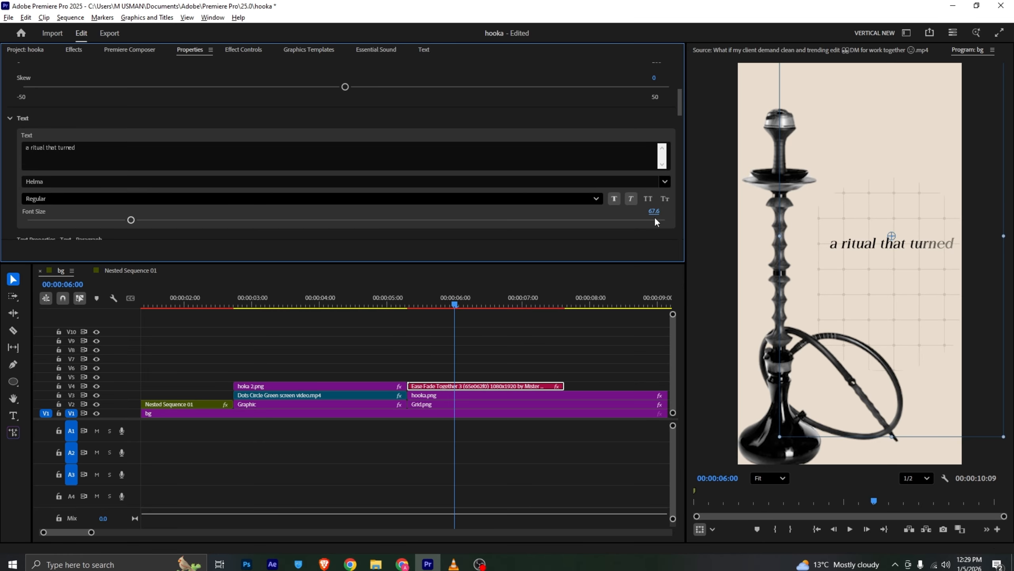
pyautogui.click(72, 199)
pyautogui.click(69, 198)
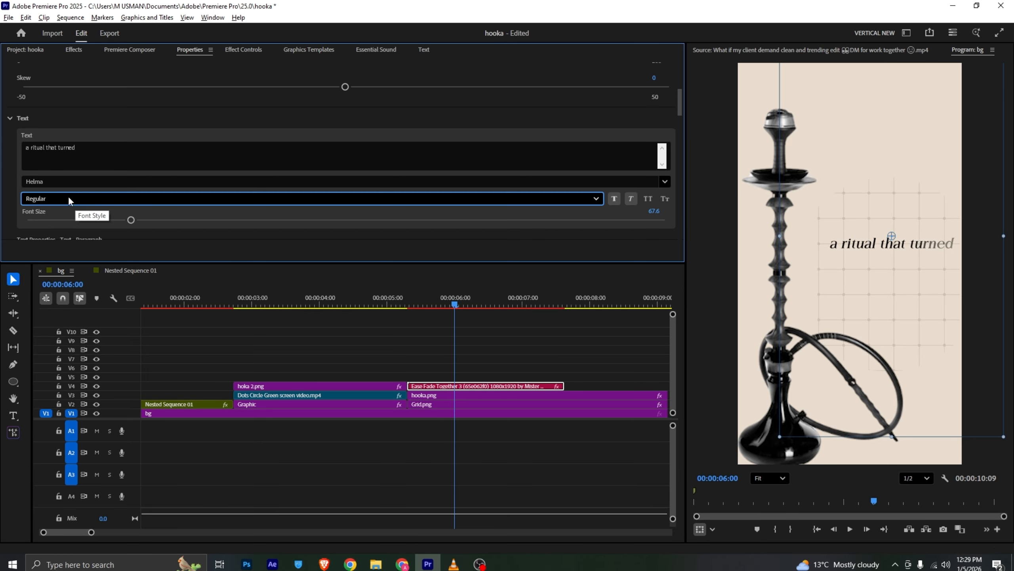
pyautogui.click(65, 182)
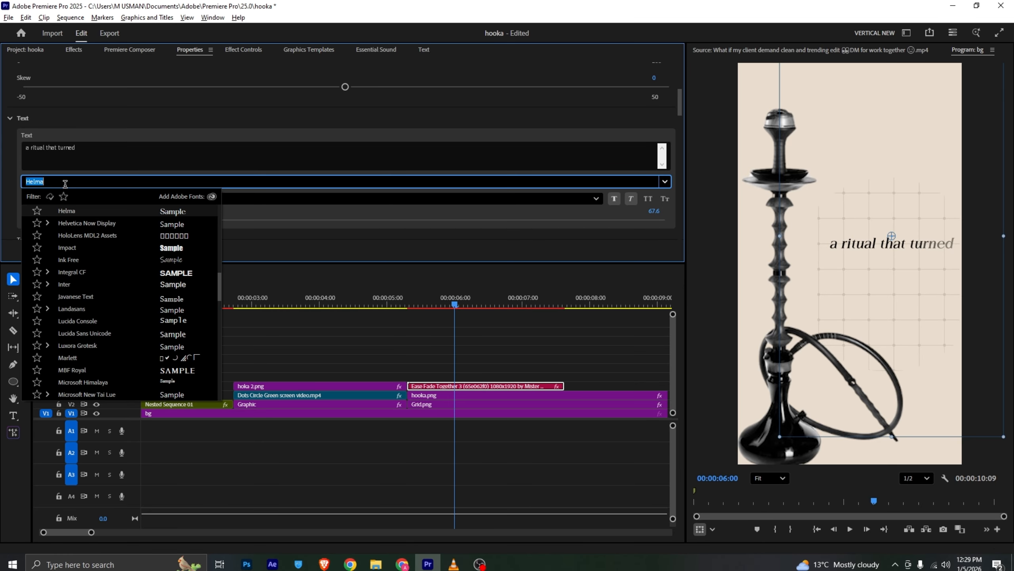
pyautogui.click(300, 126)
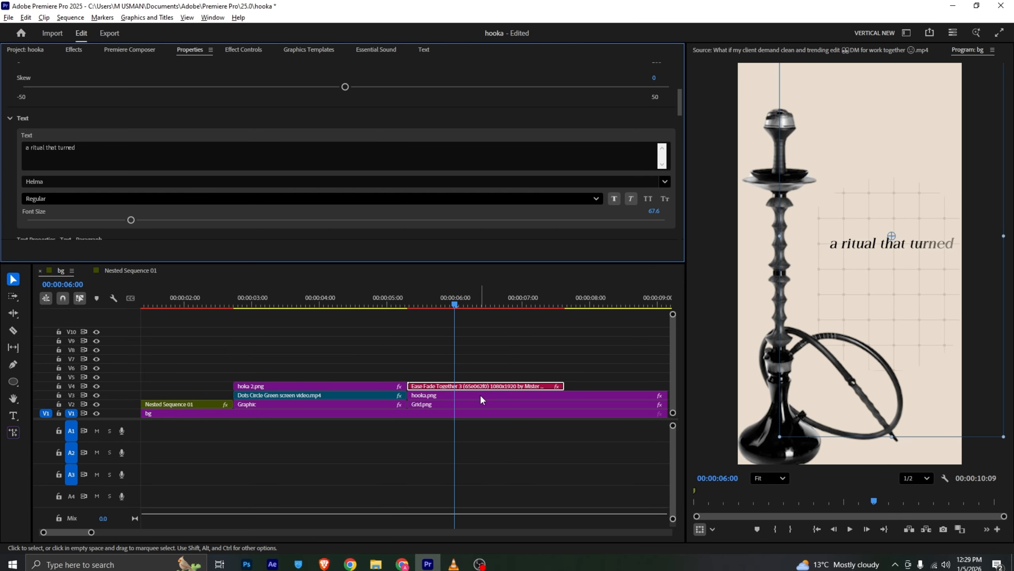
# Step: Duplicate the "a ritual that turned" title onto V5, place the copy just below the first line and change its text to "smoke"
pyautogui.moveTo(445, 389); pyautogui.dragTo(445, 380)
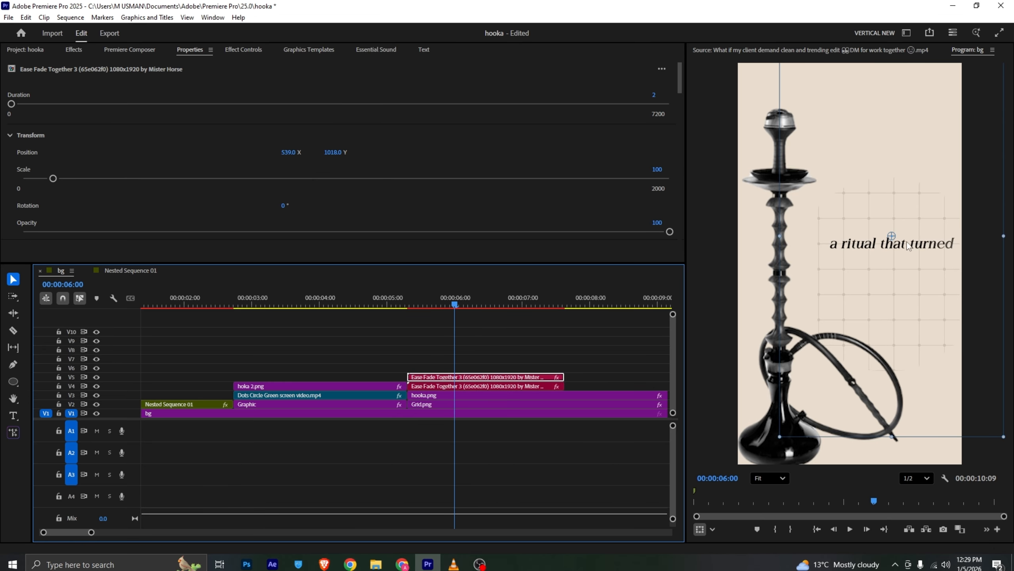
pyautogui.hotkey('alt', 'Tab')
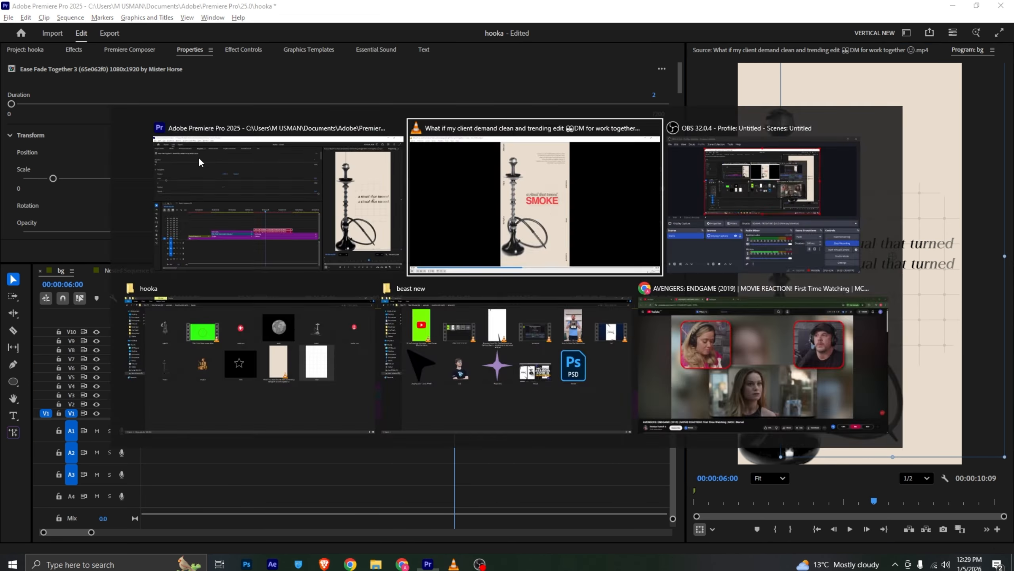
pyautogui.hotkey('alt', 'Tab')
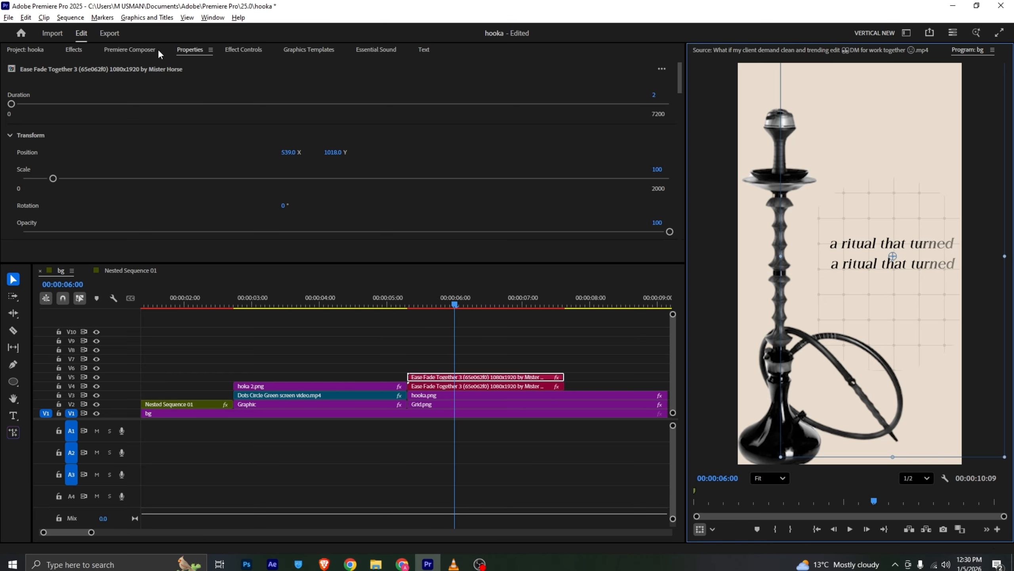
pyautogui.scroll(-10, 149, 143)
pyautogui.tripleClick(100, 141)
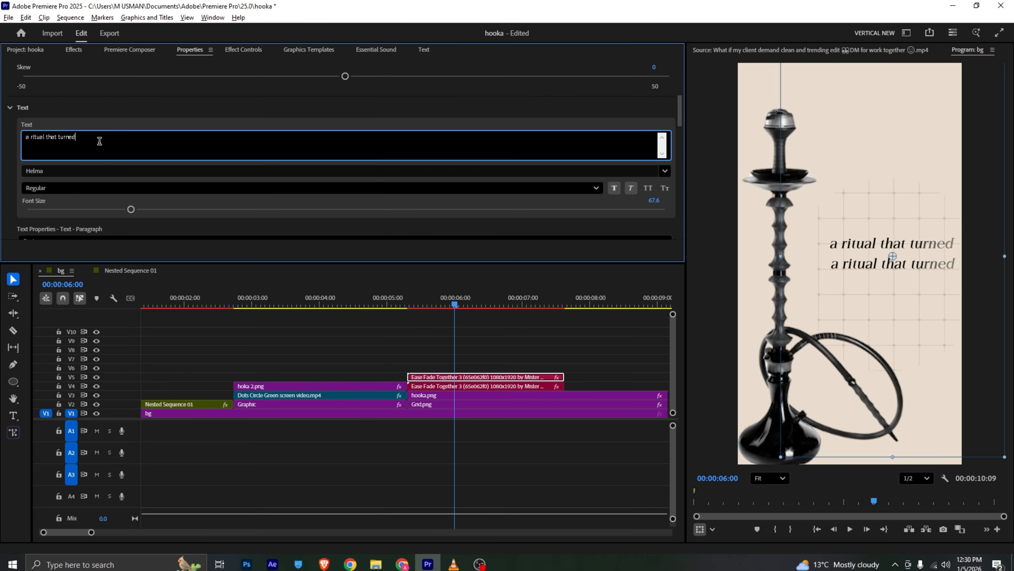
pyautogui.write('smoke')
# Step: Set the "smoke" title's font to Bahnschrift with the Bold style
pyautogui.click(84, 171)
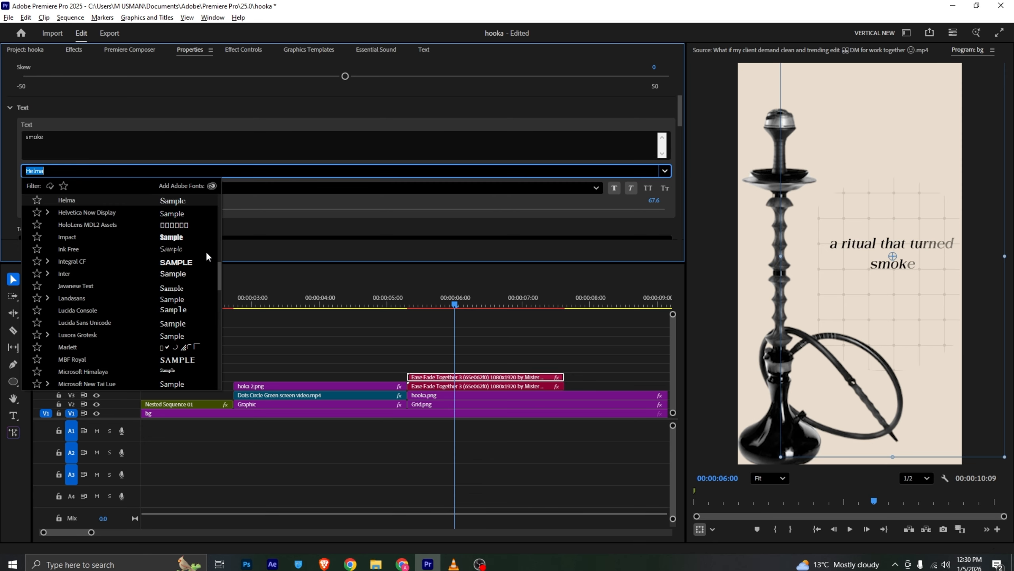
pyautogui.moveTo(218, 274); pyautogui.dragTo(219, 206)
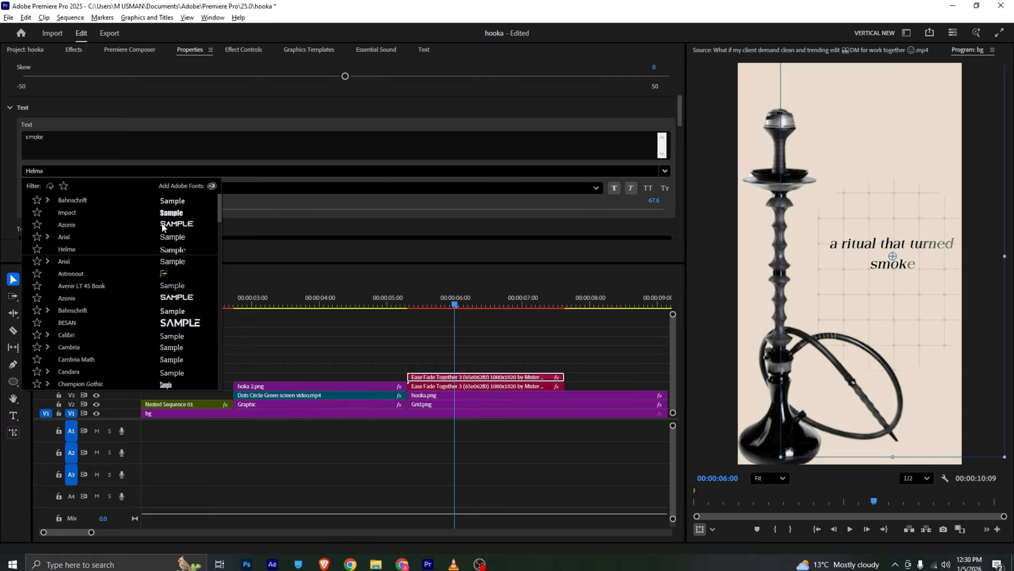
pyautogui.click(156, 200)
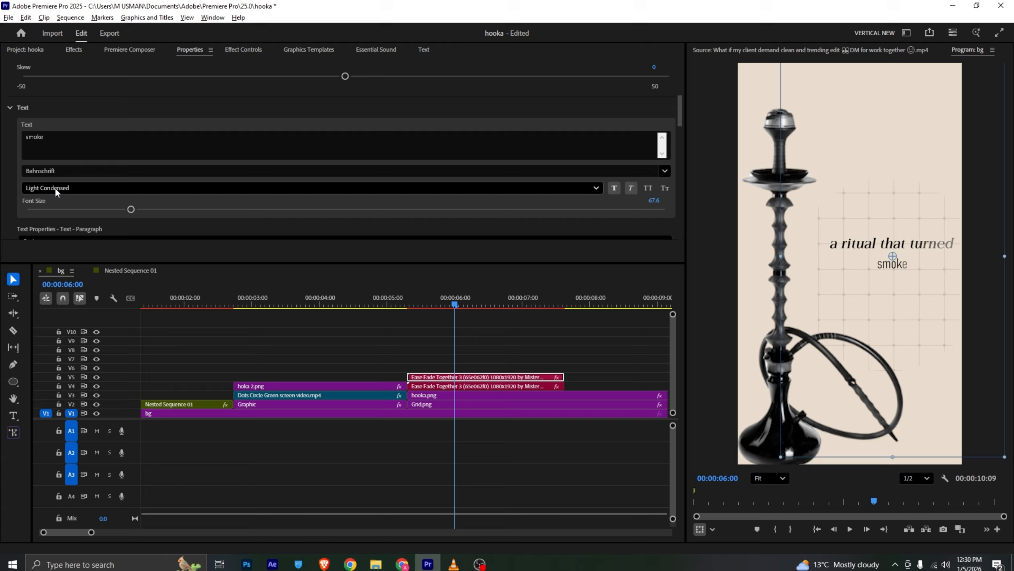
pyautogui.click(104, 188)
pyautogui.click(98, 384)
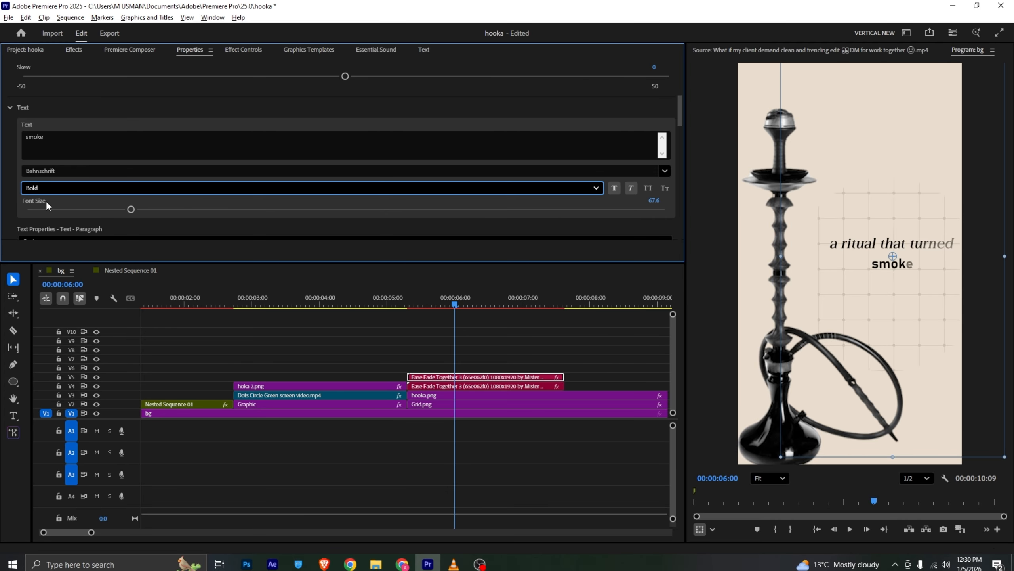
# Step: Check the word's lettering in the reference video and change the title's text to uppercase "SMOKE"
pyautogui.hotkey('alt', 'Tab')
pyautogui.hotkey('alt', 'Tab')
pyautogui.doubleClick(55, 139)
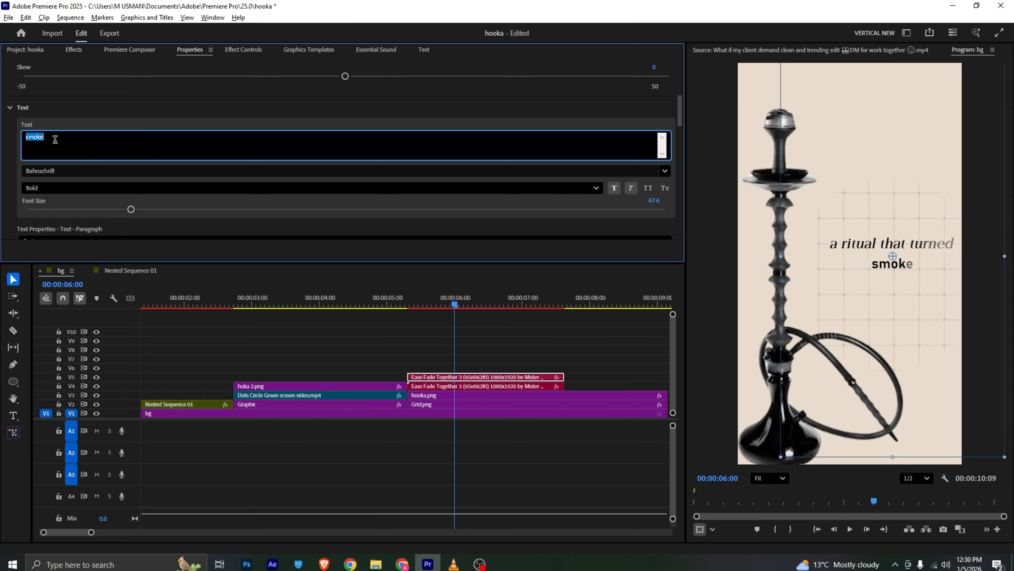
pyautogui.write('SMOKE')
pyautogui.click(118, 121)
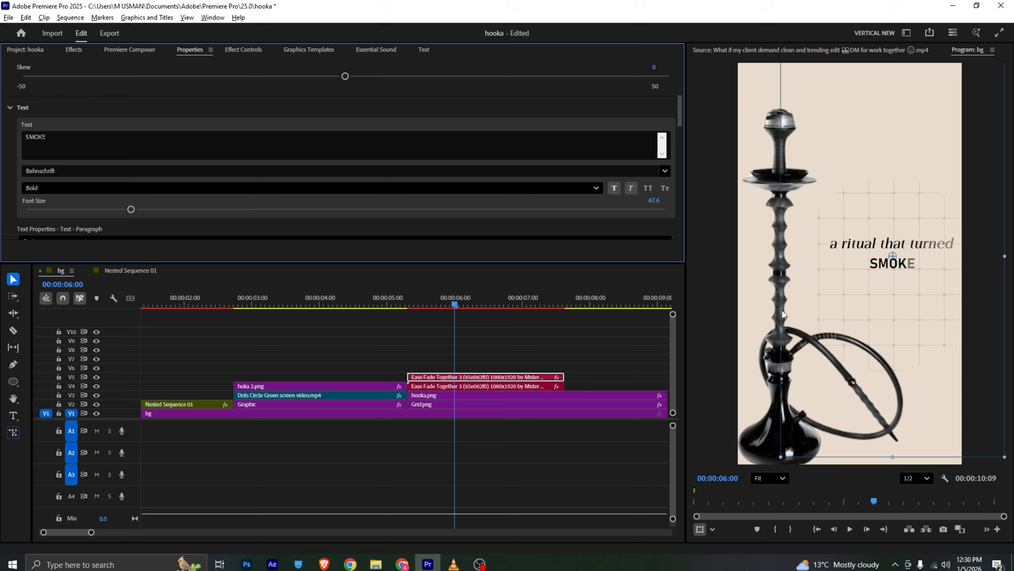
# Step: Change the "SMOKE" title's fill color to red
pyautogui.scroll(-8, 216, 98)
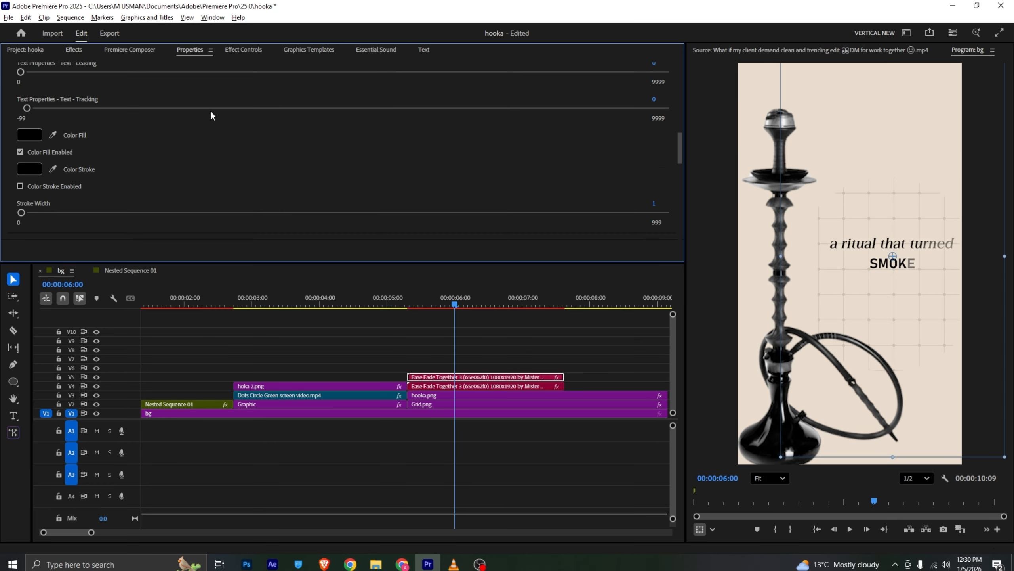
pyautogui.click(27, 138)
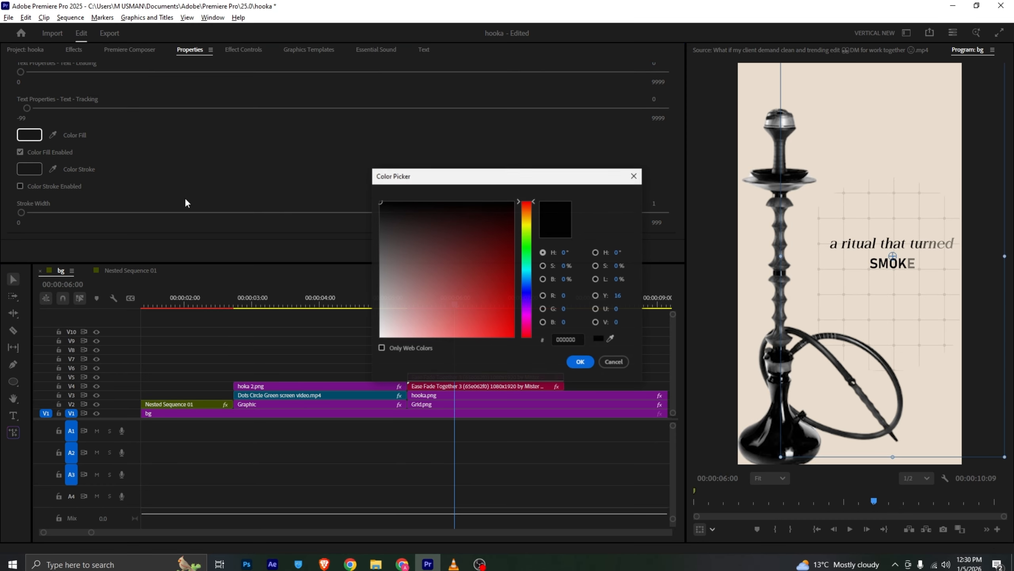
pyautogui.click(579, 361)
pyautogui.scroll(3, 189, 163)
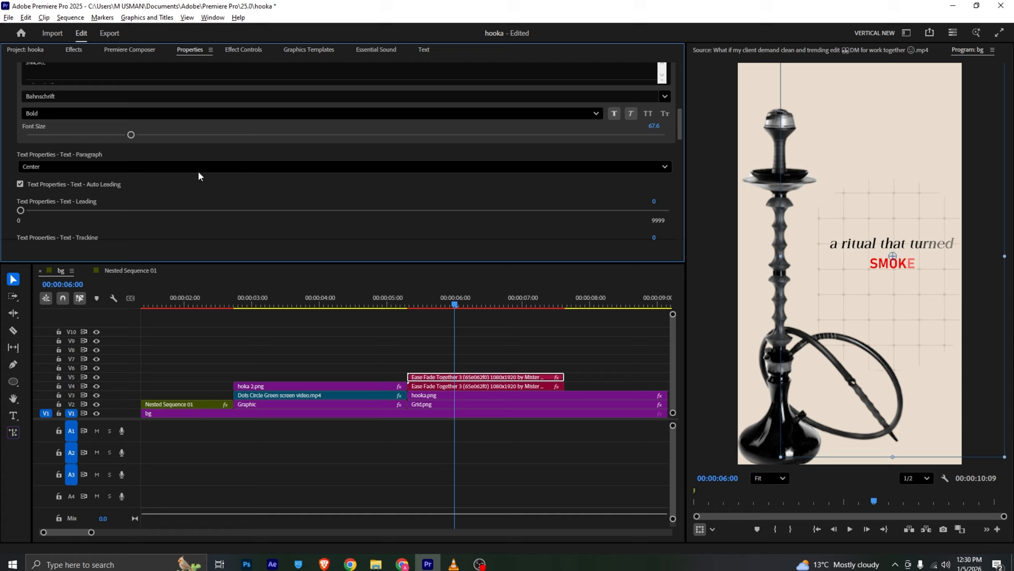
# Step: Enlarge the SMOKE title to font size 133.6 and nudge it down to sit below "a ritual that turned"
pyautogui.moveTo(224, 135); pyautogui.dragTo(240, 136)
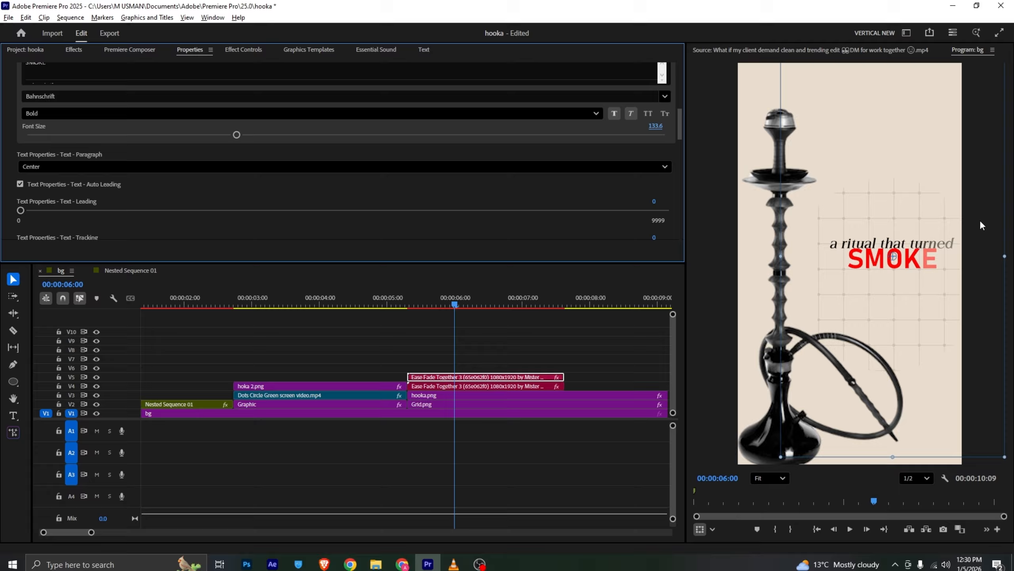
pyautogui.moveTo(898, 278); pyautogui.dragTo(898, 283)
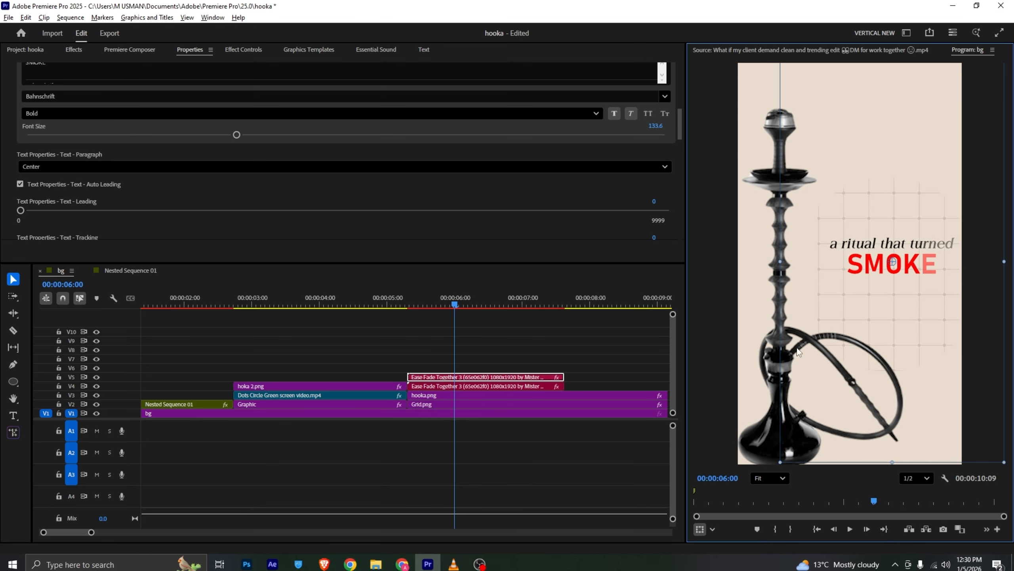
# Step: Shift both title clips to start at about 00:00:05:15 and nest them with hooka.png and Grid.png as Nested Sequence 02
pyautogui.keyDown('shift'); pyautogui.click(440, 386); pyautogui.keyUp('shift')
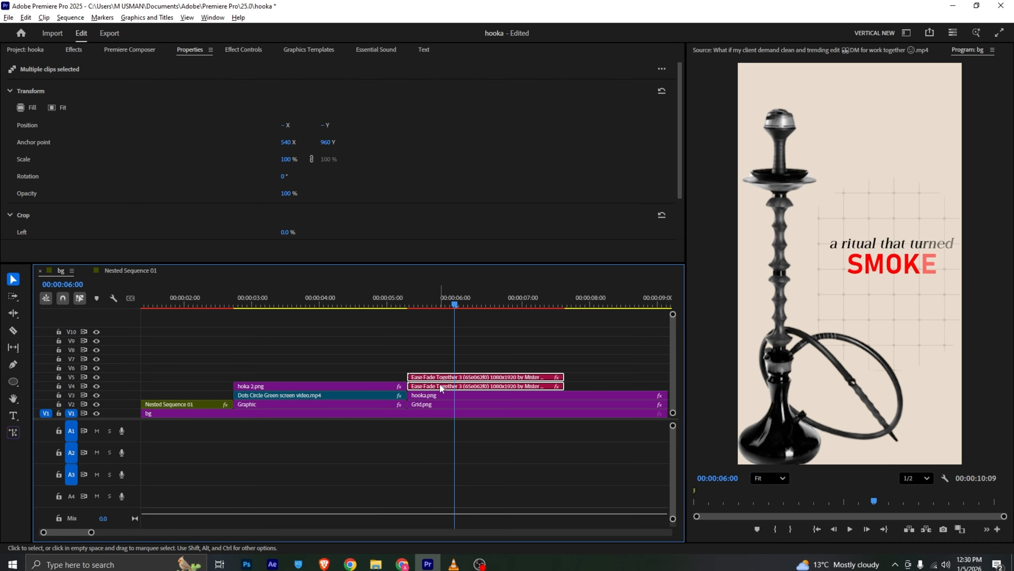
pyautogui.moveTo(424, 304); pyautogui.dragTo(415, 305)
pyautogui.moveTo(446, 379); pyautogui.dragTo(441, 405)
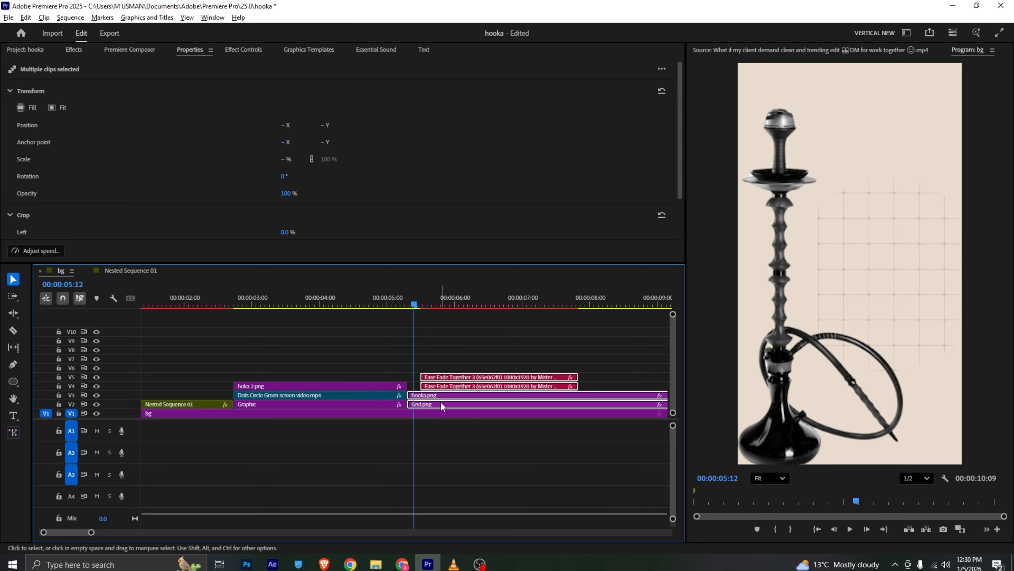
pyautogui.rightClick(441, 405)
pyautogui.click(471, 305)
pyautogui.click(523, 292)
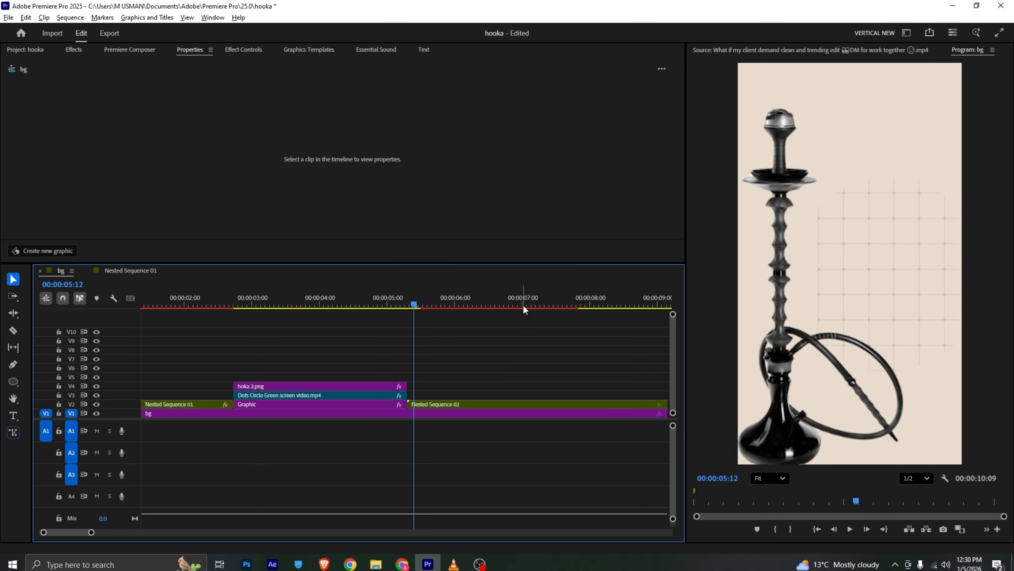
# Step: Keyframe Nested Sequence 02's scale from 161.2 at 00:00:05:09 down to 100 about half a second later, save the project and preview it
pyautogui.click(424, 407)
pyautogui.click(244, 49)
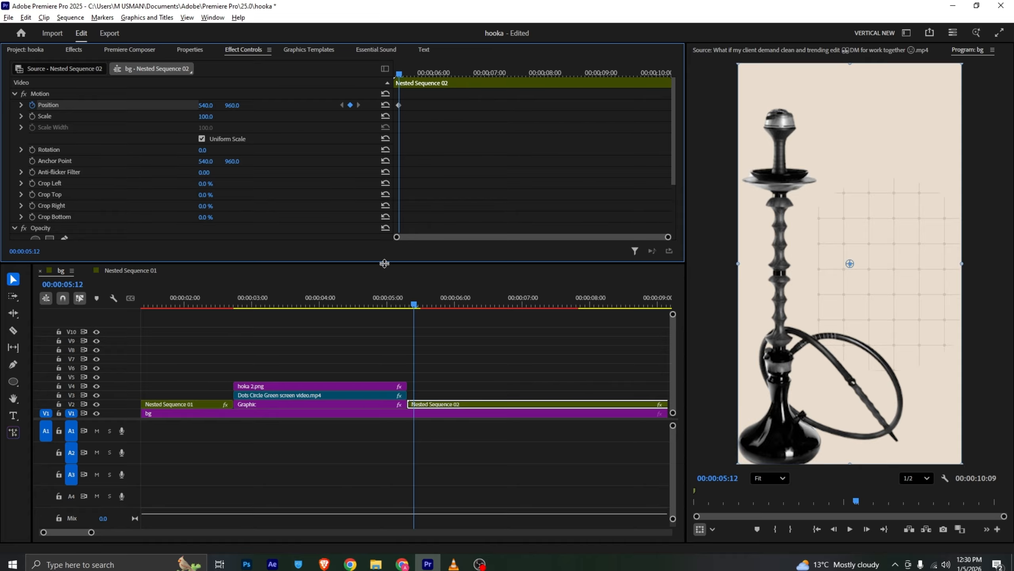
pyautogui.click(453, 563)
pyautogui.hotkey('alt', 'Tab')
pyautogui.click(32, 115)
pyautogui.click(32, 105)
pyautogui.click(404, 80)
pyautogui.click(413, 75)
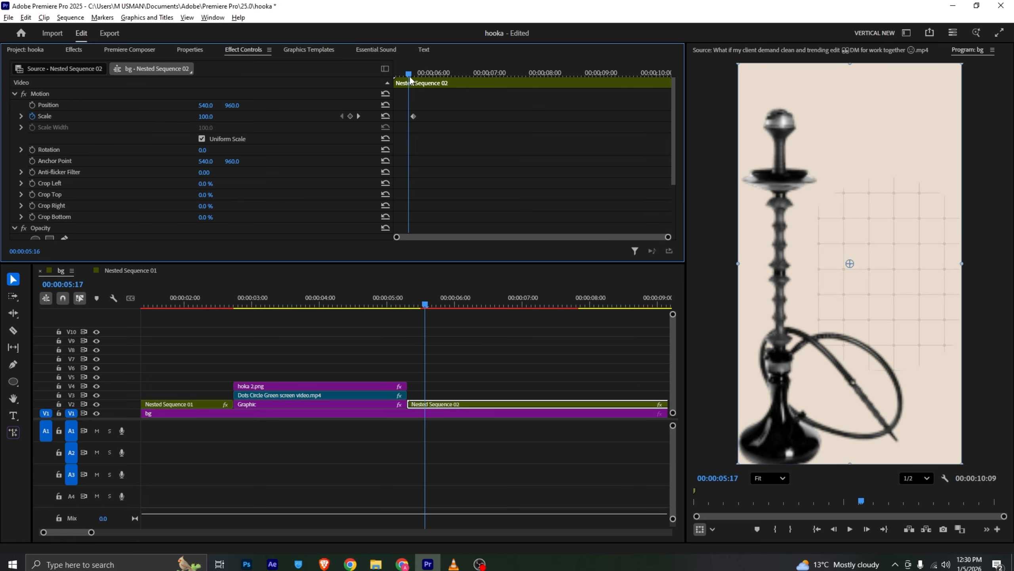
pyautogui.moveTo(415, 77); pyautogui.dragTo(394, 74)
pyautogui.moveTo(211, 119)
pyautogui.mouseDown()
pyautogui.moveTo(234, 117)
pyautogui.moveTo(214, 116)
pyautogui.mouseUp()
pyautogui.hotkey('ctrl', 's')
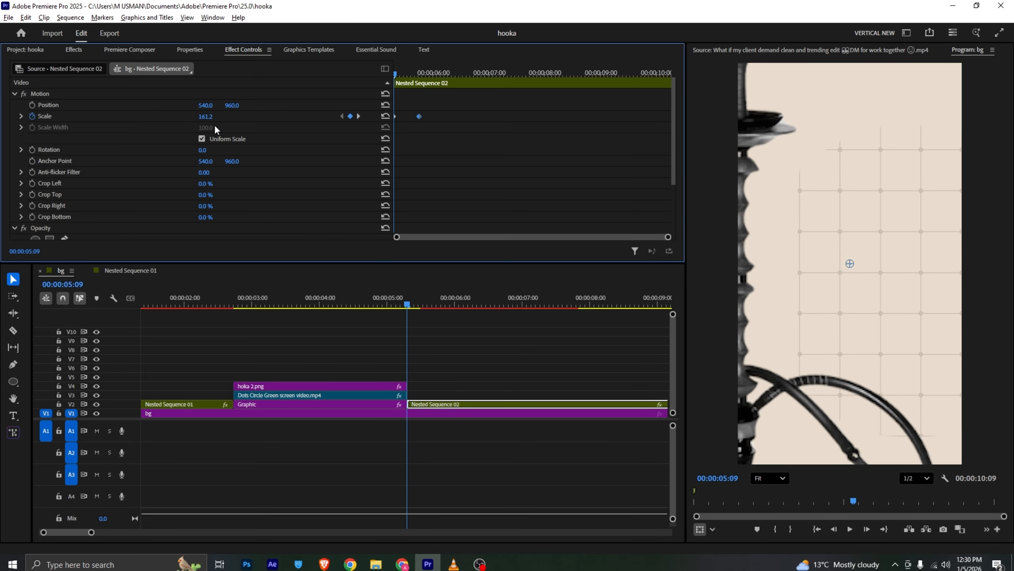
pyautogui.press('space')
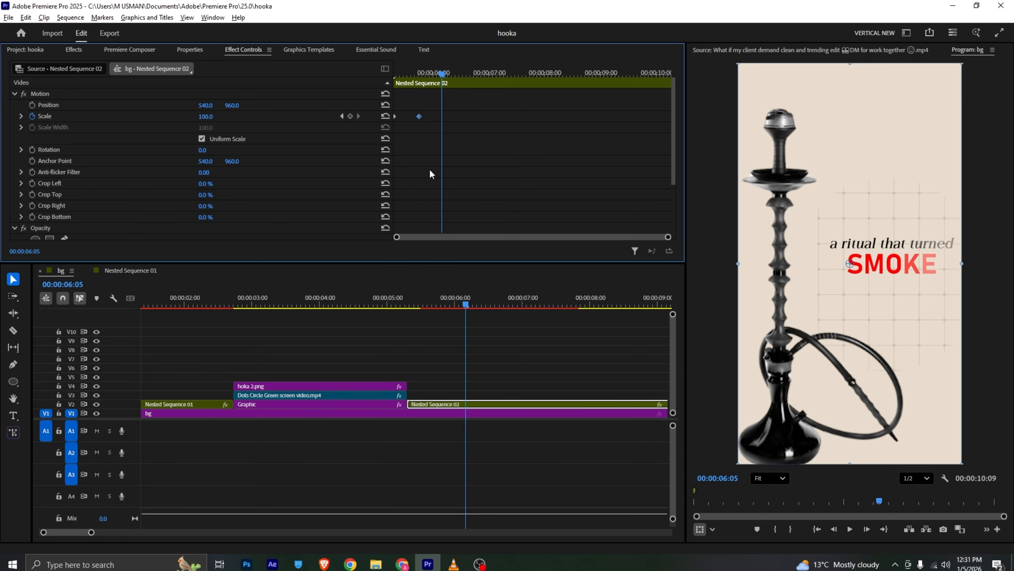
# Step: Inside Nested Sequence 02, delay the SMOKE title clip to start about half a second after the other title, and preview the bg sequence
pyautogui.doubleClick(466, 405)
pyautogui.moveTo(213, 334); pyautogui.dragTo(246, 324)
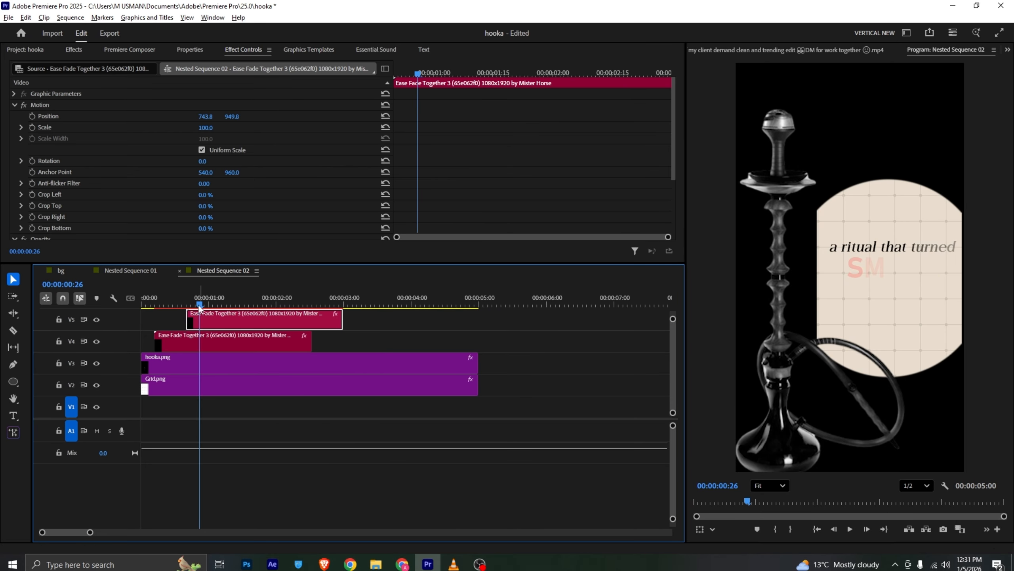
pyautogui.moveTo(182, 304); pyautogui.dragTo(232, 299)
pyautogui.click(64, 269)
pyautogui.click(406, 302)
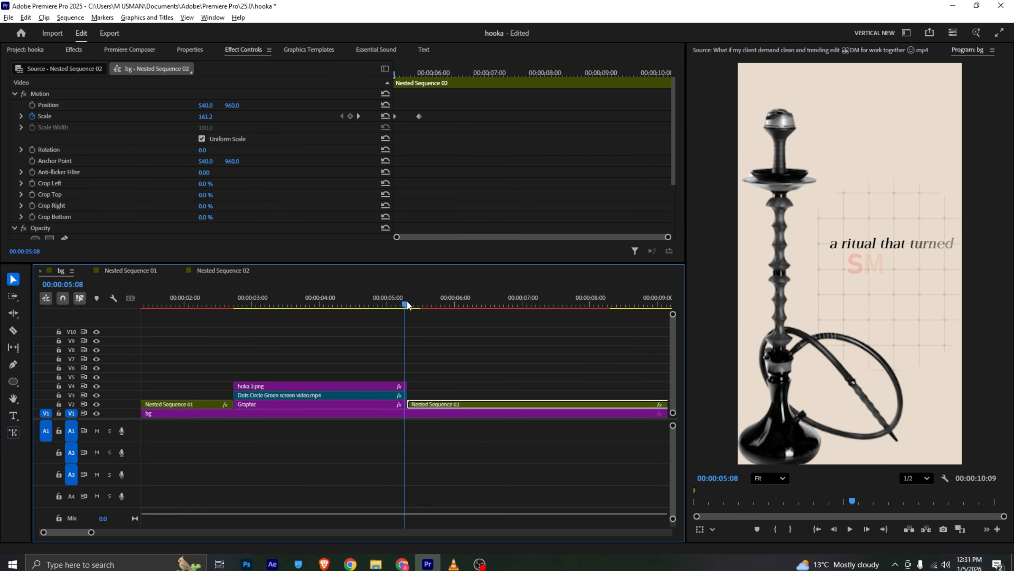
pyautogui.click(427, 347)
pyautogui.press('space')
pyautogui.press('space')
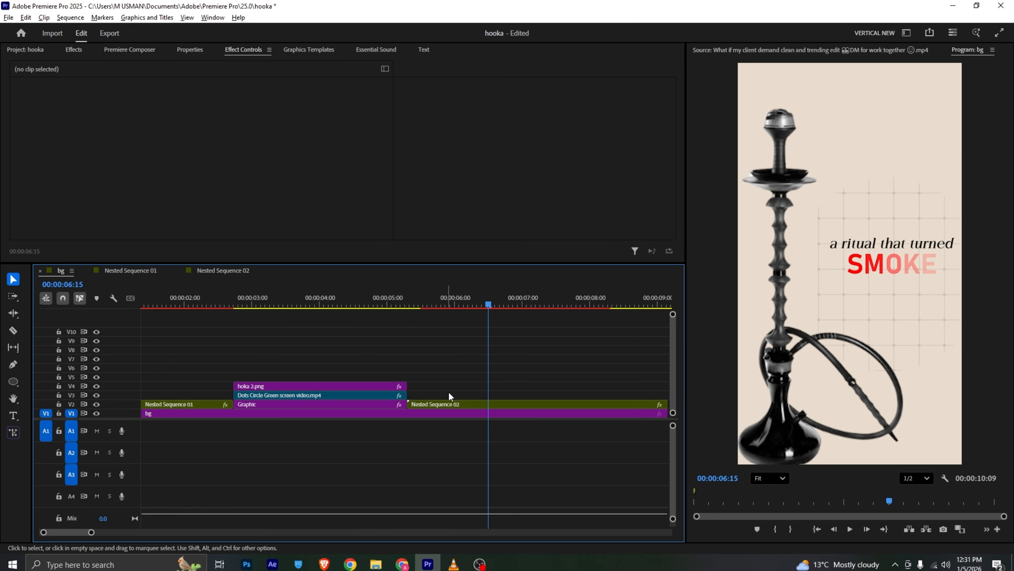
# Step: Ease both scale keyframes of Nested Sequence 02, move the end keyframe to about 00:00:05:27 and preview the zoom
pyautogui.click(457, 413)
pyautogui.click(465, 404)
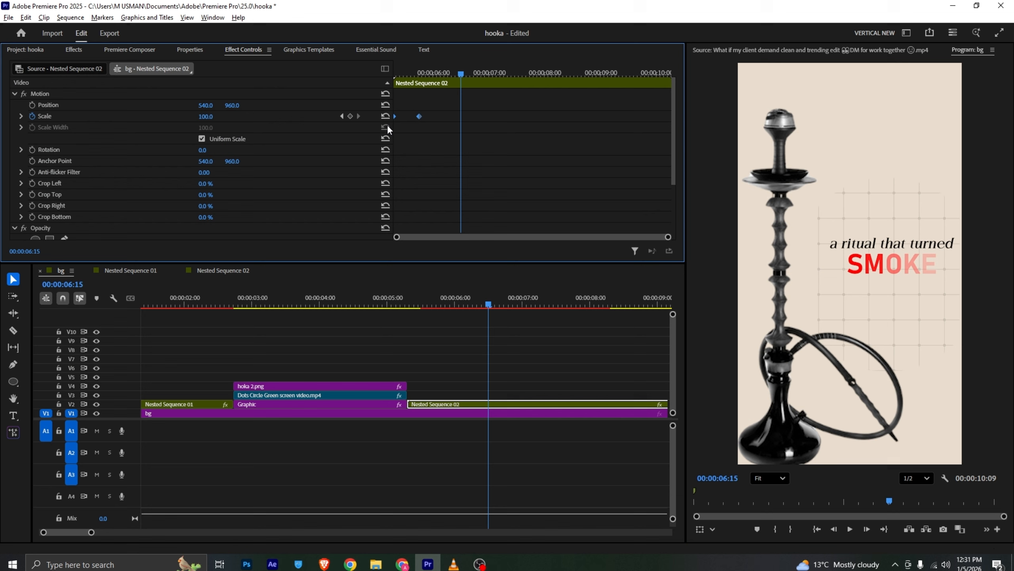
pyautogui.rightClick(420, 117)
pyautogui.click(480, 250)
pyautogui.moveTo(418, 115); pyautogui.dragTo(428, 113)
pyautogui.click(21, 116)
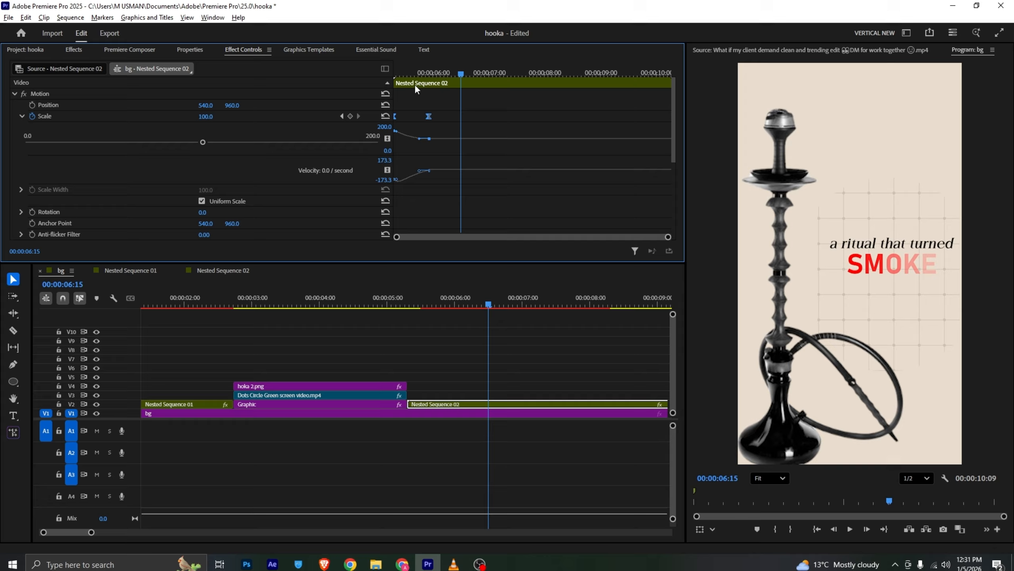
pyautogui.moveTo(412, 70); pyautogui.dragTo(374, 75)
pyautogui.press('space')
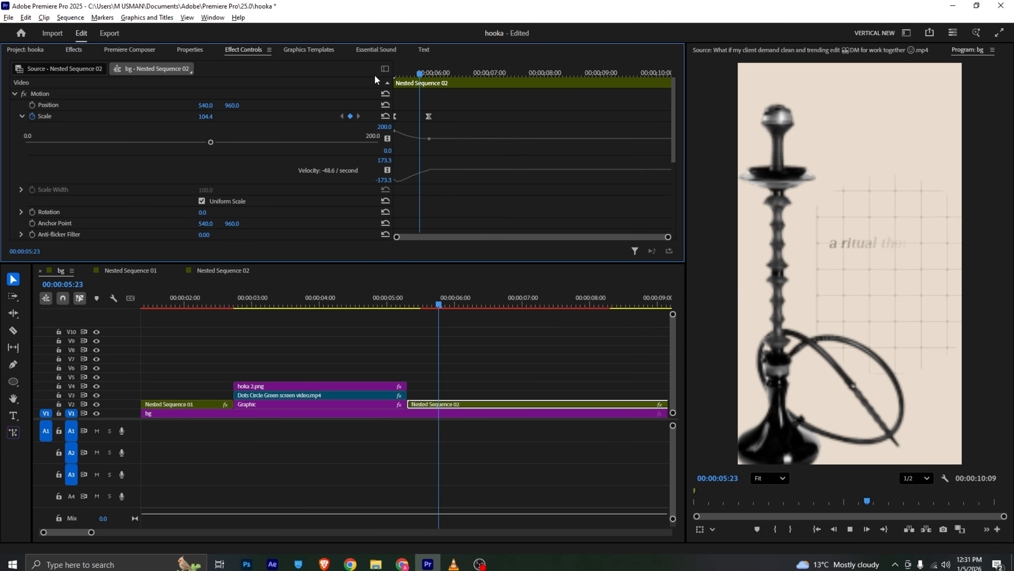
pyautogui.click(21, 115)
# Step: Check the reference video in VLC, and keyframe Nested Sequence 02's vertical position from 960 at about 00:00:07:02 to -971 at 00:00:07:24
pyautogui.click(454, 563)
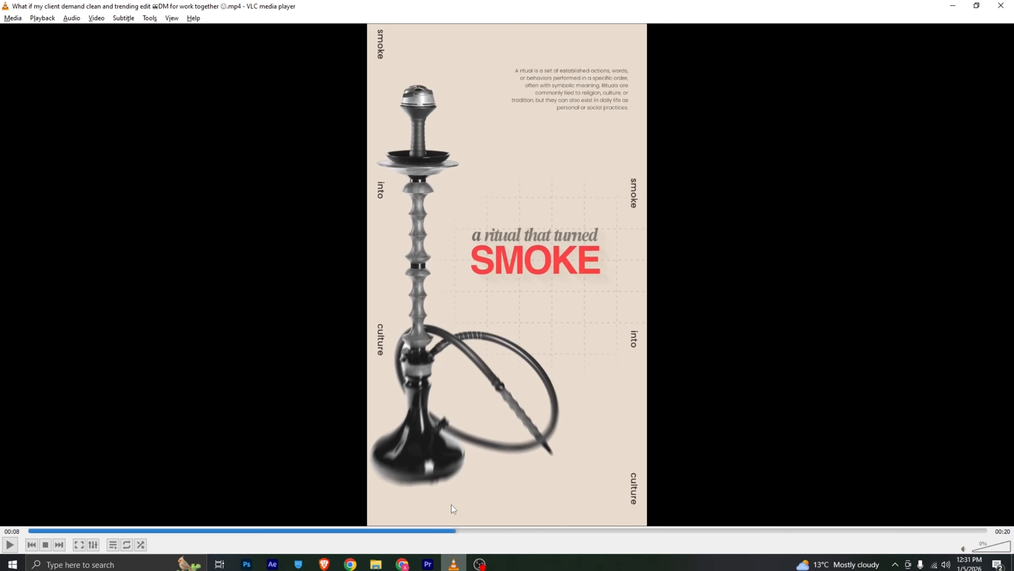
pyautogui.moveTo(454, 532); pyautogui.dragTo(497, 531)
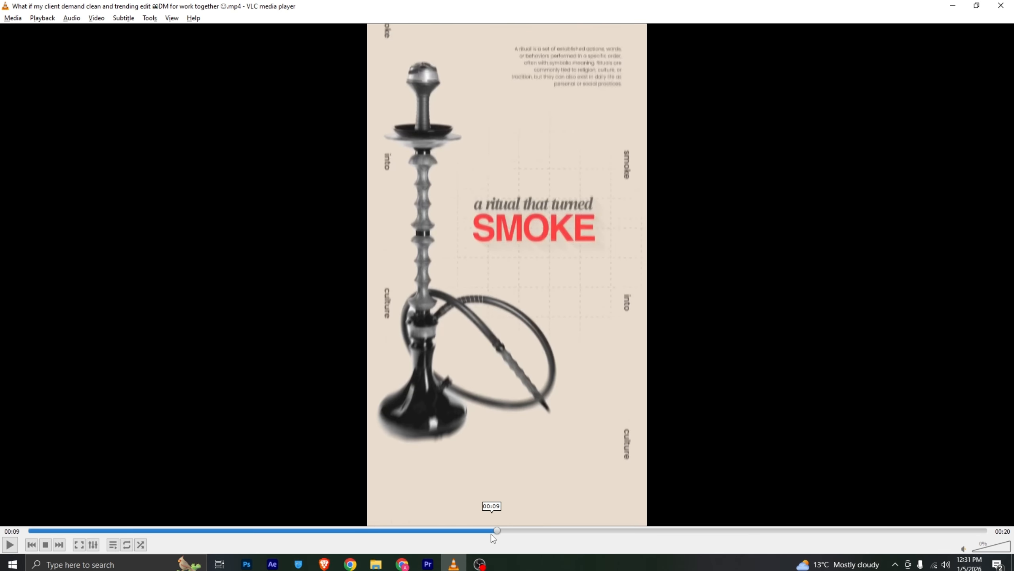
pyautogui.click(432, 566)
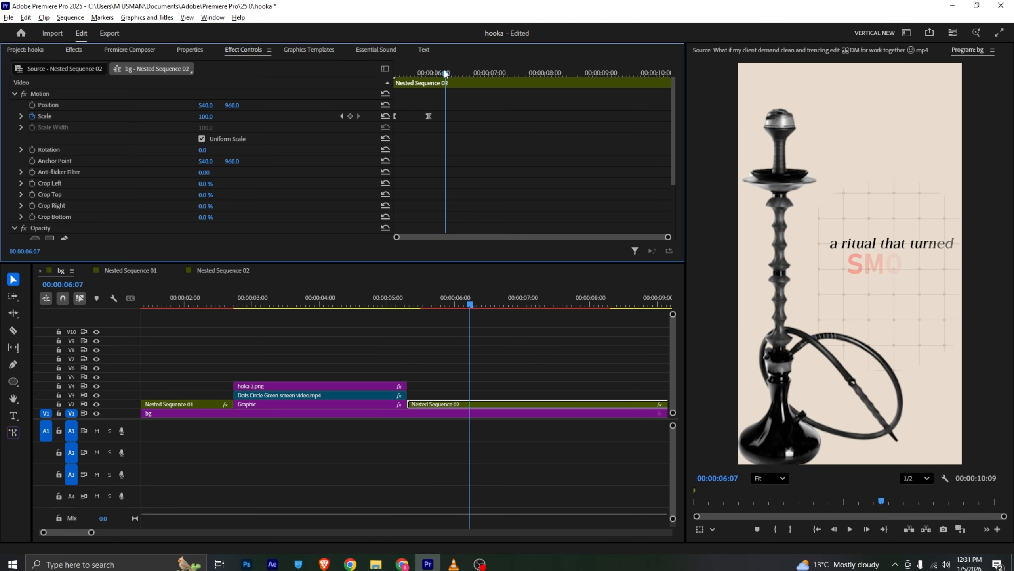
pyautogui.moveTo(449, 72); pyautogui.dragTo(533, 74)
pyautogui.click(32, 105)
pyautogui.moveTo(233, 105)
pyautogui.mouseDown()
pyautogui.moveTo(1, 105)
pyautogui.moveTo(239, 108)
pyautogui.mouseUp()
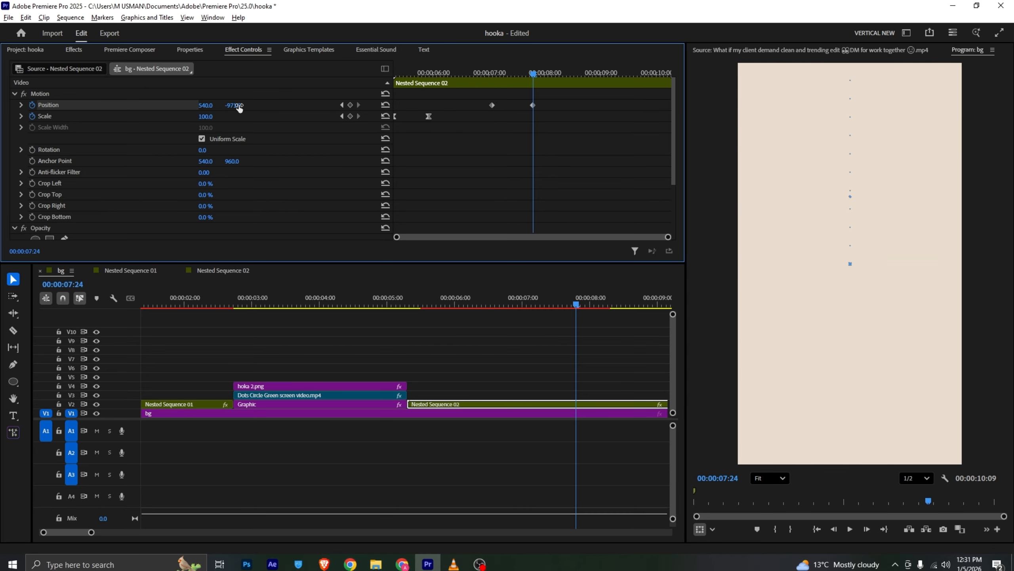
# Step: Apply Ease In to both position keyframes, shape the velocity graph to peak early in the move, and preview it
pyautogui.rightClick(533, 105)
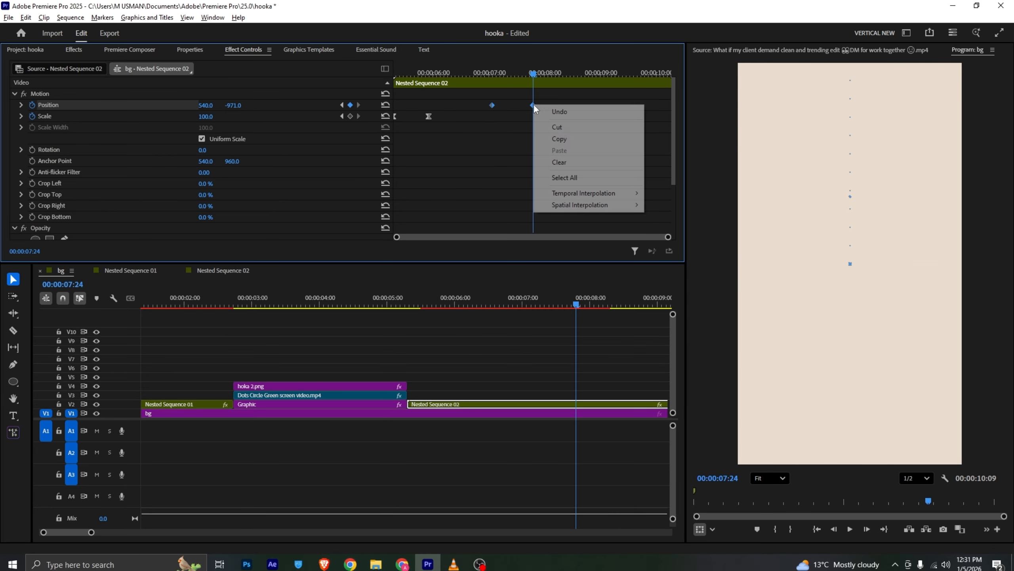
pyautogui.moveTo(601, 197)
pyautogui.click(671, 255)
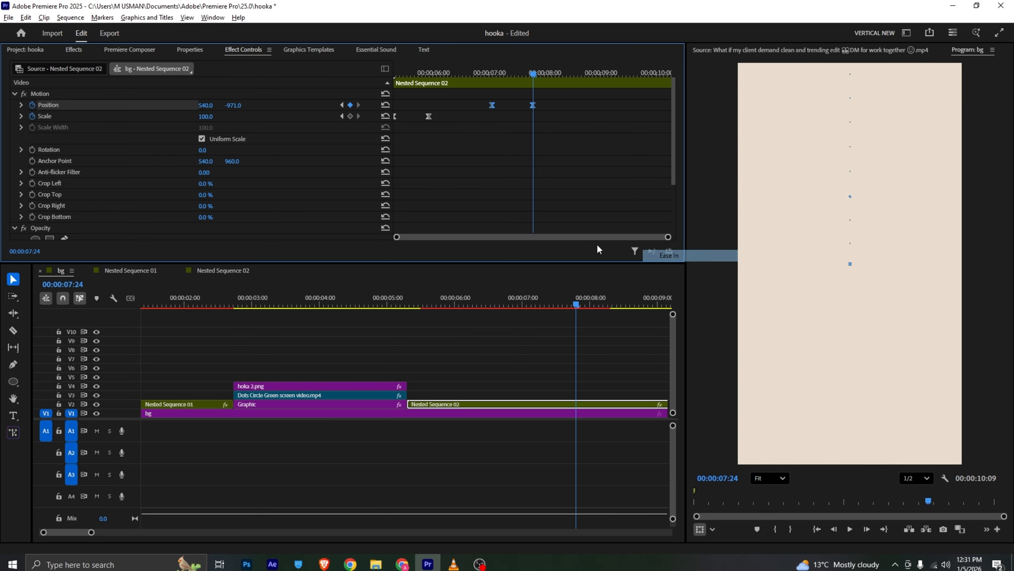
pyautogui.click(21, 105)
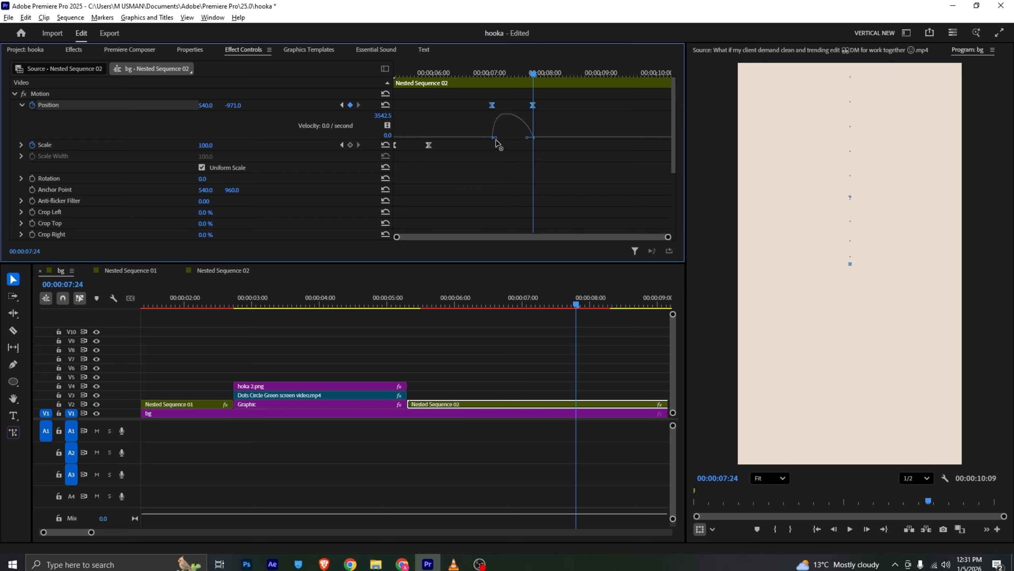
pyautogui.click(480, 72)
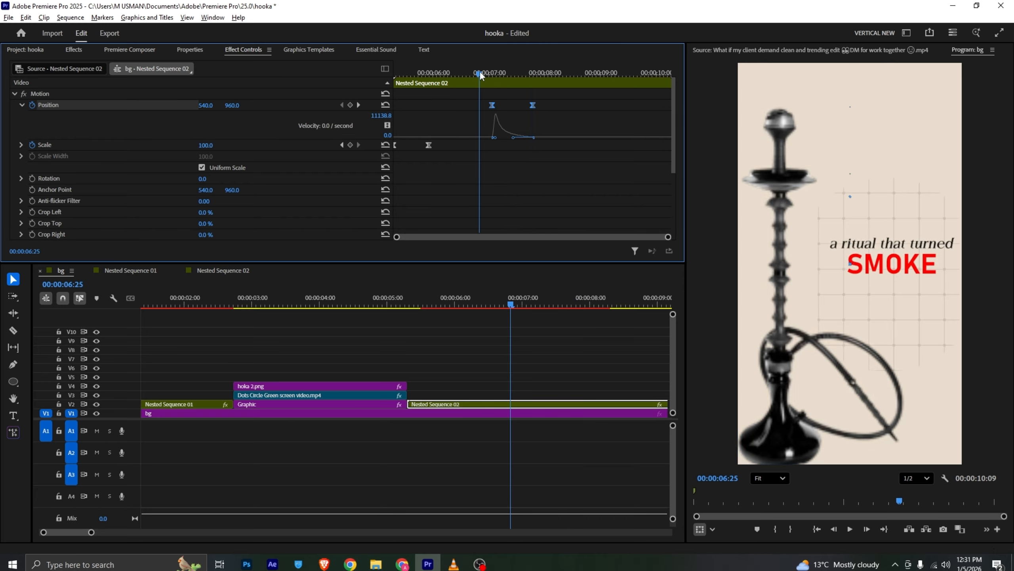
pyautogui.press('space')
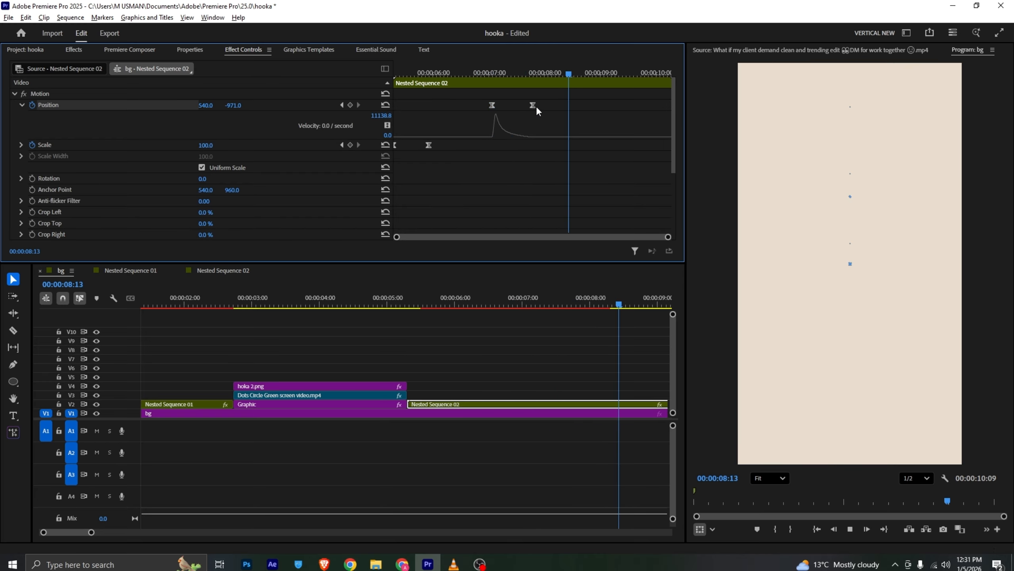
# Step: Move the end position keyframe to about 00:00:08:22 and replay the upward slide
pyautogui.moveTo(536, 106); pyautogui.dragTo(585, 105)
pyautogui.click(480, 72)
pyautogui.press('space')
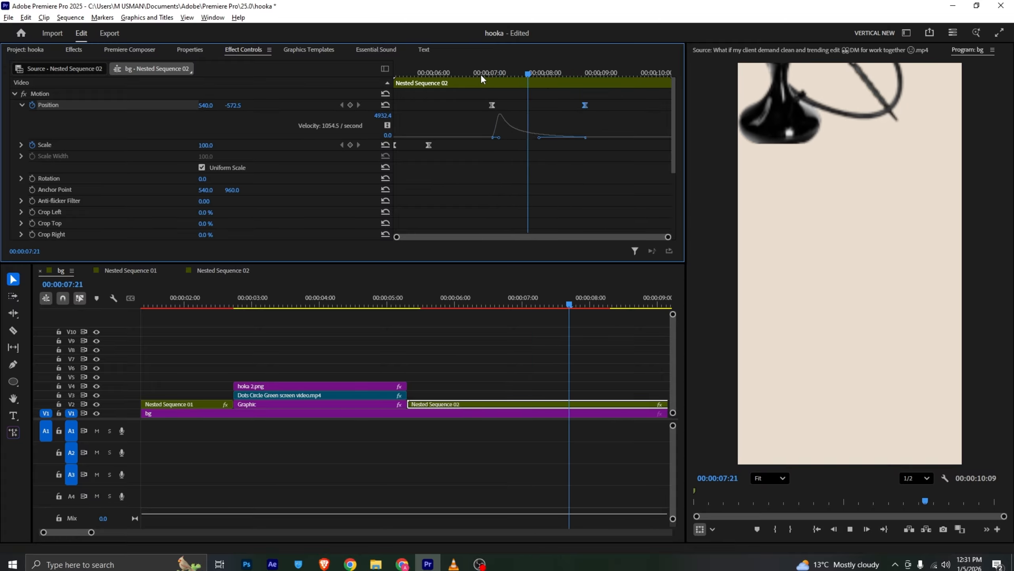
pyautogui.press('space')
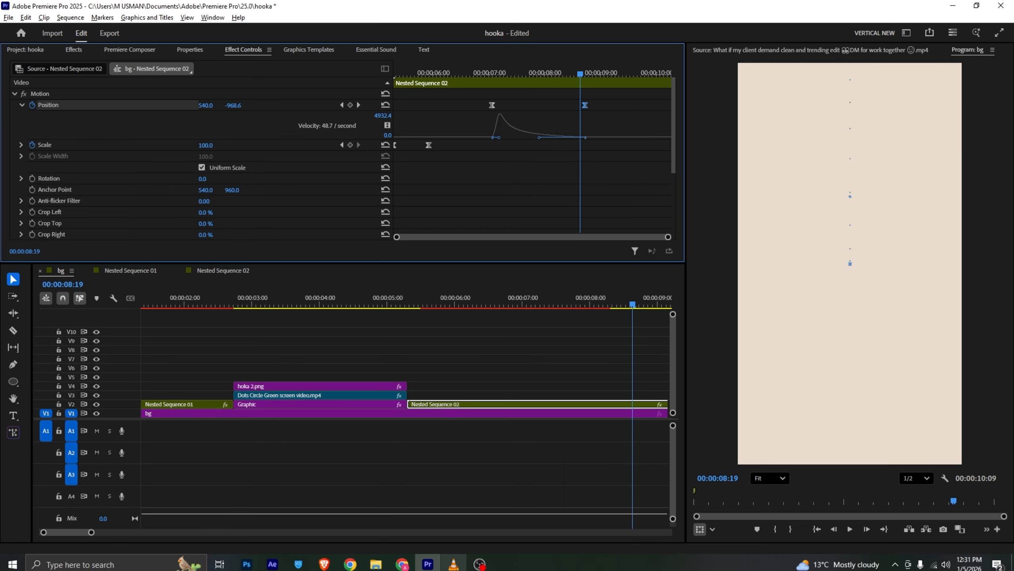
# Step: Check the DANGER scene in the VLC reference video, and add start.png on V3 starting at 00:00:06:00
pyautogui.click(454, 563)
pyautogui.moveTo(507, 530); pyautogui.dragTo(552, 530)
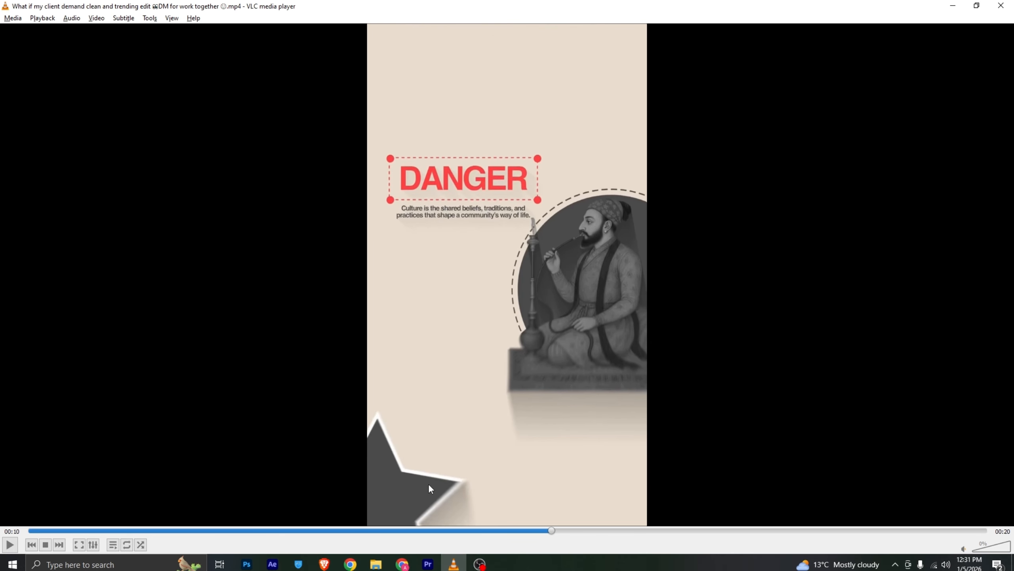
pyautogui.click(428, 563)
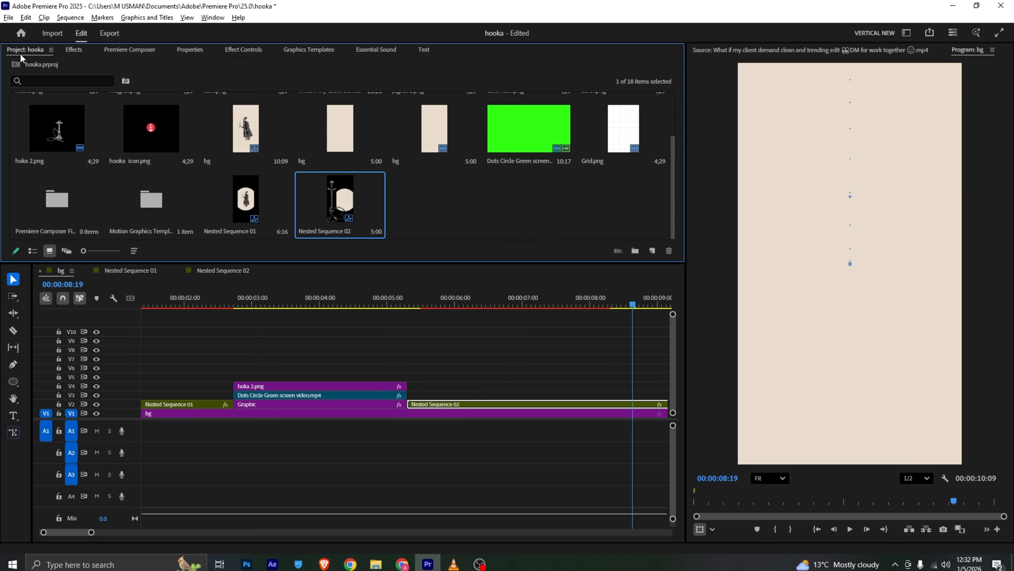
pyautogui.scroll(2, 463, 216)
pyautogui.moveTo(253, 146); pyautogui.dragTo(455, 396)
pyautogui.moveTo(435, 299); pyautogui.dragTo(625, 306)
pyautogui.click(831, 259)
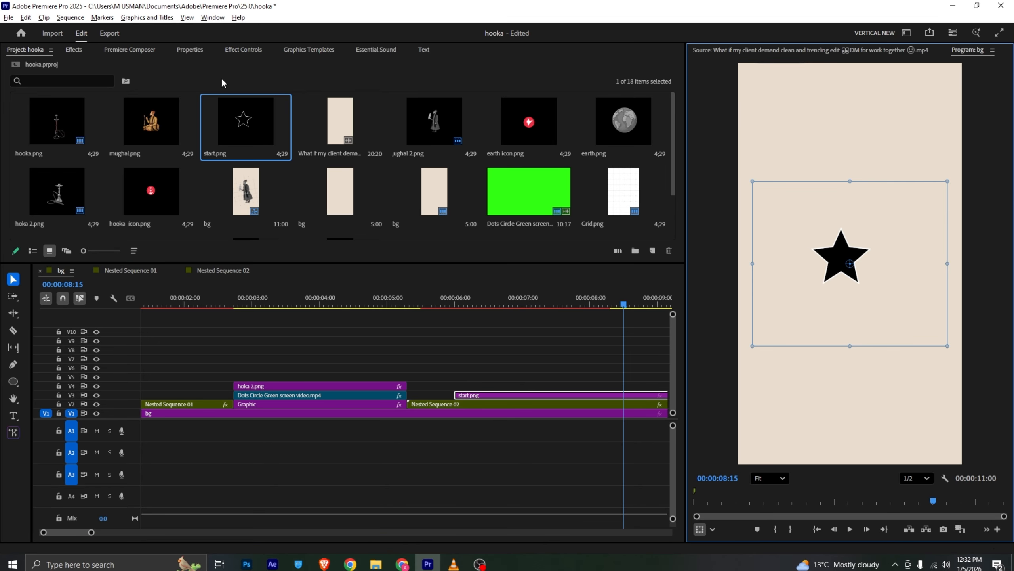
# Step: Place start.png at the frame's lower-left corner, position 150.3, 1909.8, and set its scale to 237
pyautogui.click(145, 50)
pyautogui.click(244, 50)
pyautogui.moveTo(222, 119); pyautogui.dragTo(248, 119)
pyautogui.moveTo(789, 282); pyautogui.dragTo(713, 465)
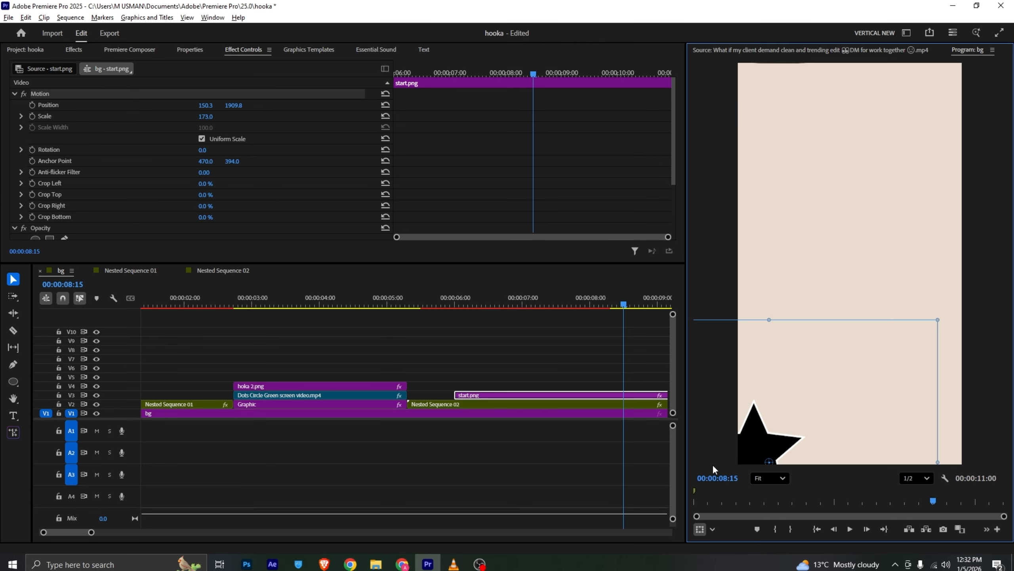
pyautogui.hotkey('alt', 'Tab')
pyautogui.hotkey('alt', 'Tab')
pyautogui.click(210, 116)
pyautogui.write('237')
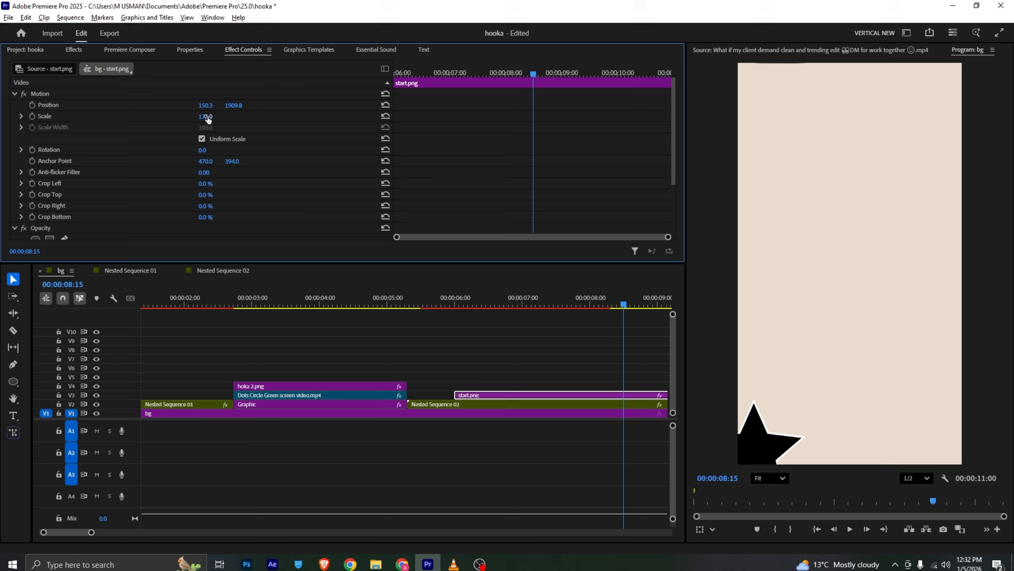
pyautogui.press('Return')
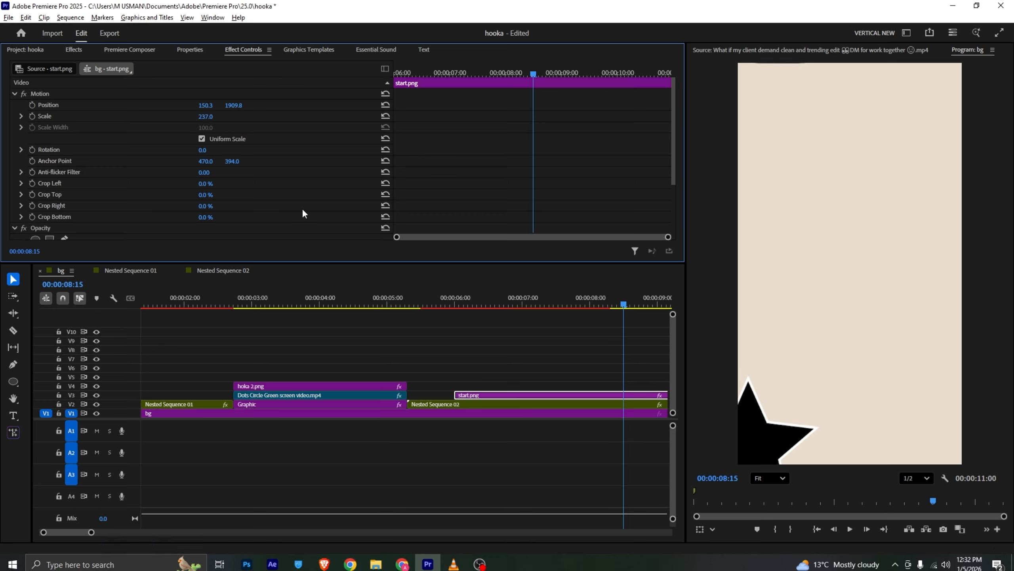
# Step: Move start.png's anchor point to the middle of the star, at about 413.0, 370.4
pyautogui.click(99, 162)
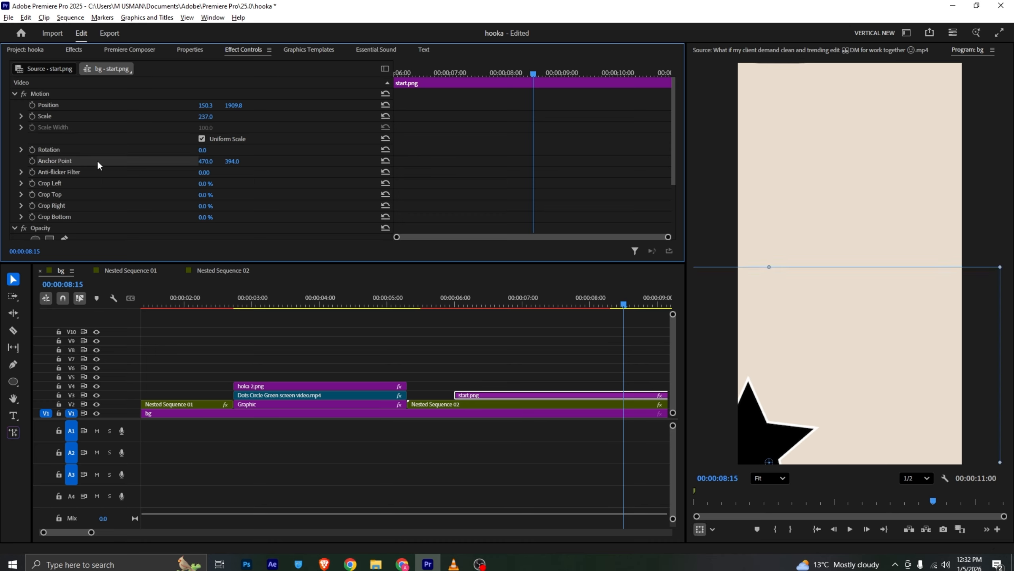
pyautogui.click(770, 464)
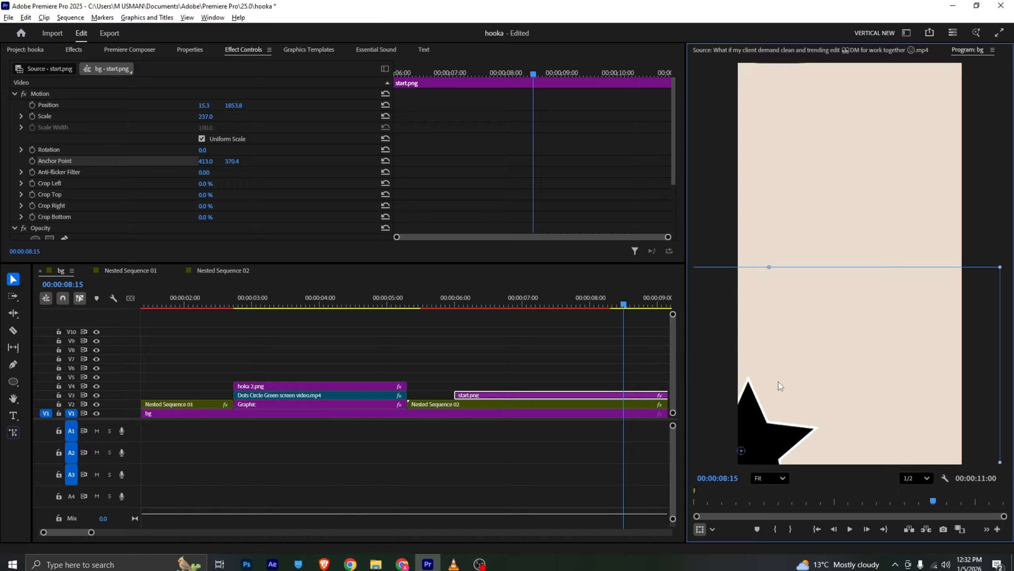
pyautogui.scroll(-3, 780, 391)
pyautogui.scroll(4, 785, 387)
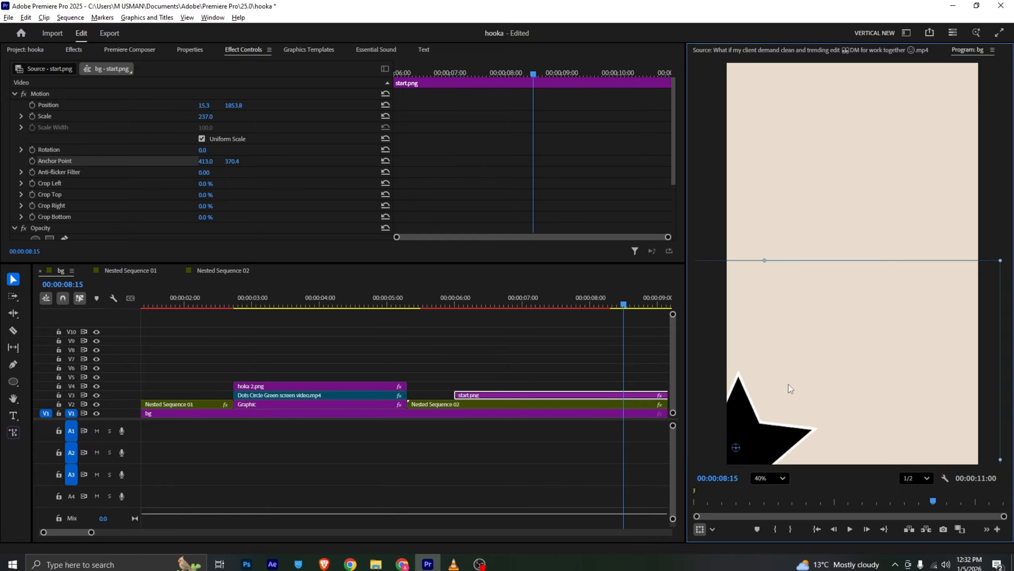
# Step: Search the effects for "bl" and try applying the Black & White Preset to start.png
pyautogui.click(67, 50)
pyautogui.click(77, 64)
pyautogui.write('bl')
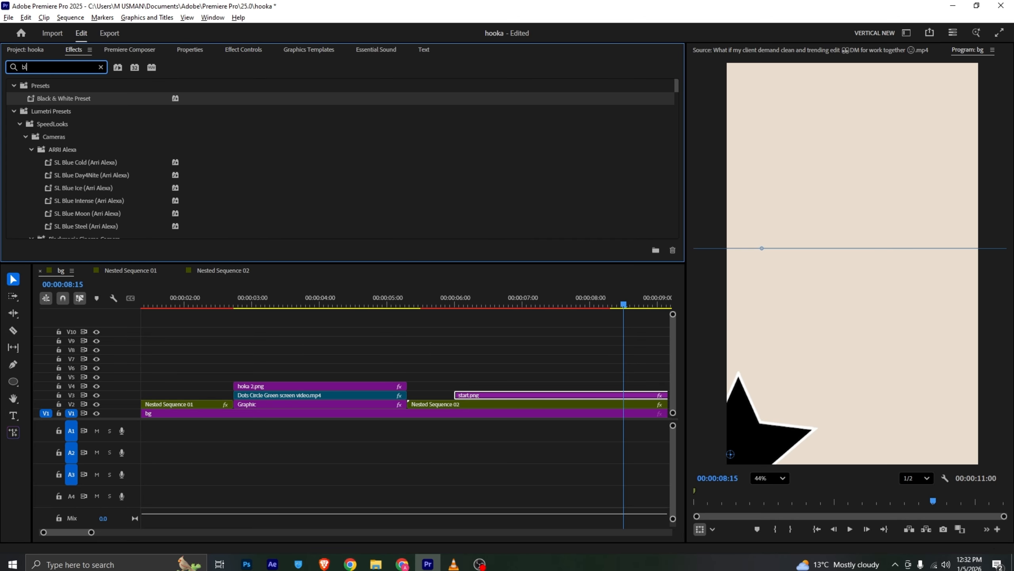
pyautogui.moveTo(80, 104); pyautogui.dragTo(507, 395)
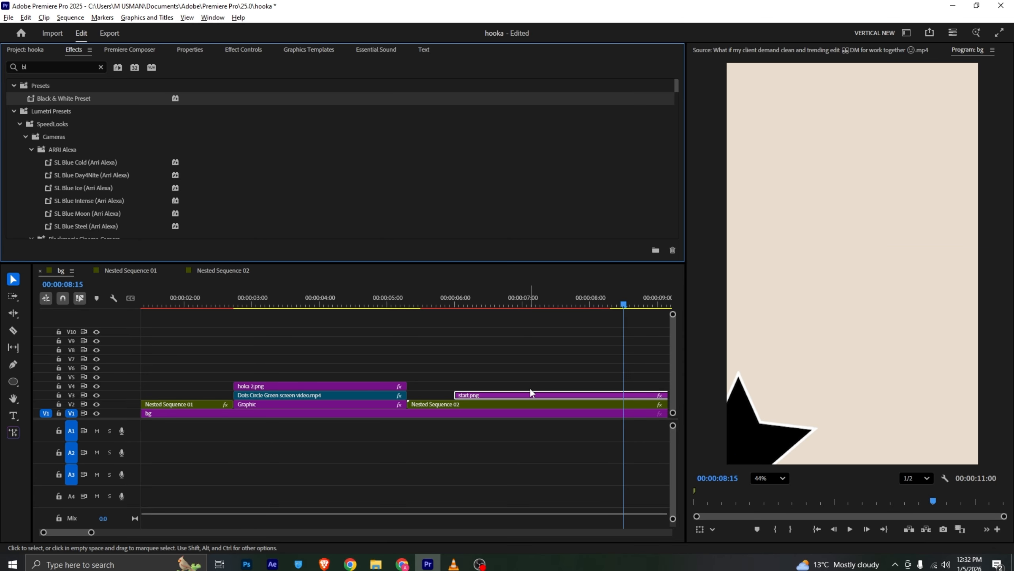
pyautogui.click(101, 67)
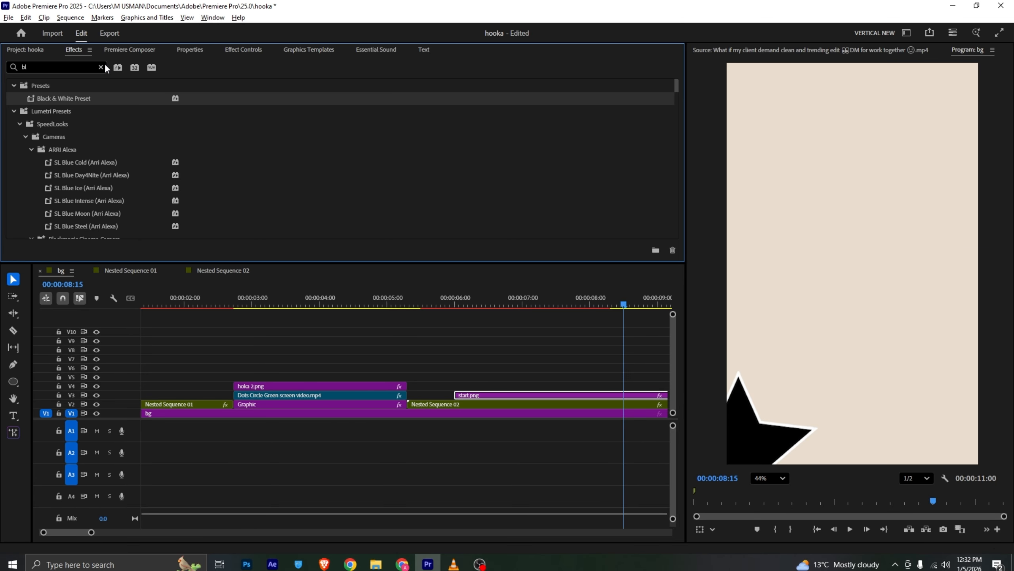
# Step: Find the Tint effect and apply it to the start.png clip
pyautogui.click(96, 66)
pyautogui.write('tint')
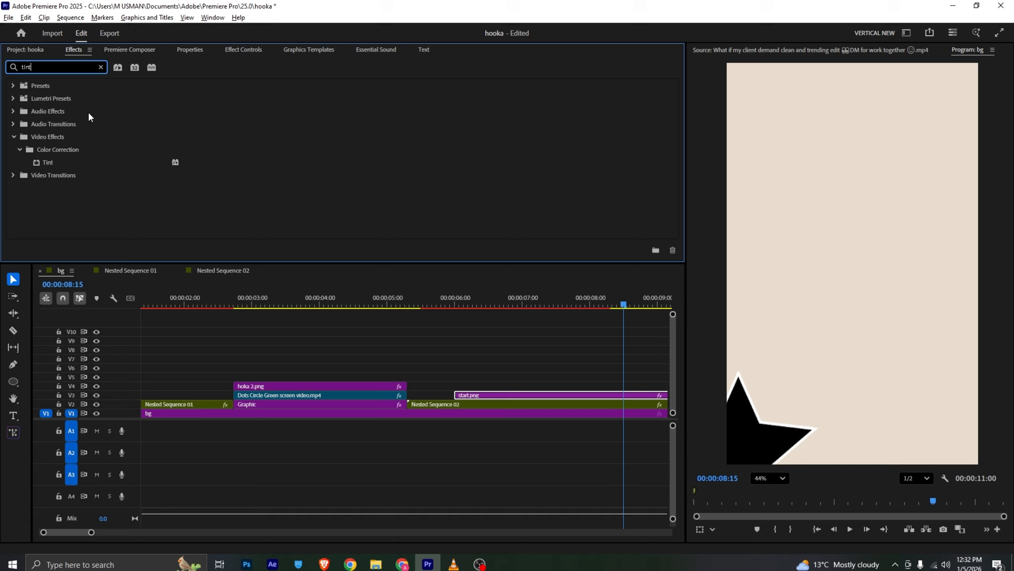
pyautogui.moveTo(76, 162); pyautogui.dragTo(567, 390)
pyautogui.click(224, 51)
pyautogui.scroll(-3, 159, 204)
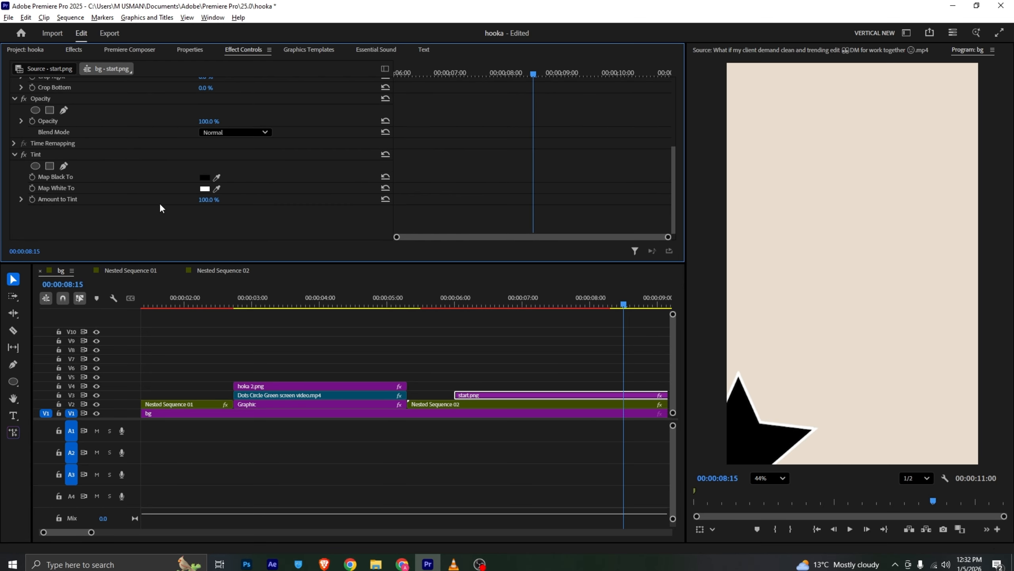
# Step: Try mapping white to a dark grey in the Tint effect on start.png
pyautogui.click(205, 188)
pyautogui.moveTo(388, 255); pyautogui.dragTo(365, 238)
pyautogui.click(580, 362)
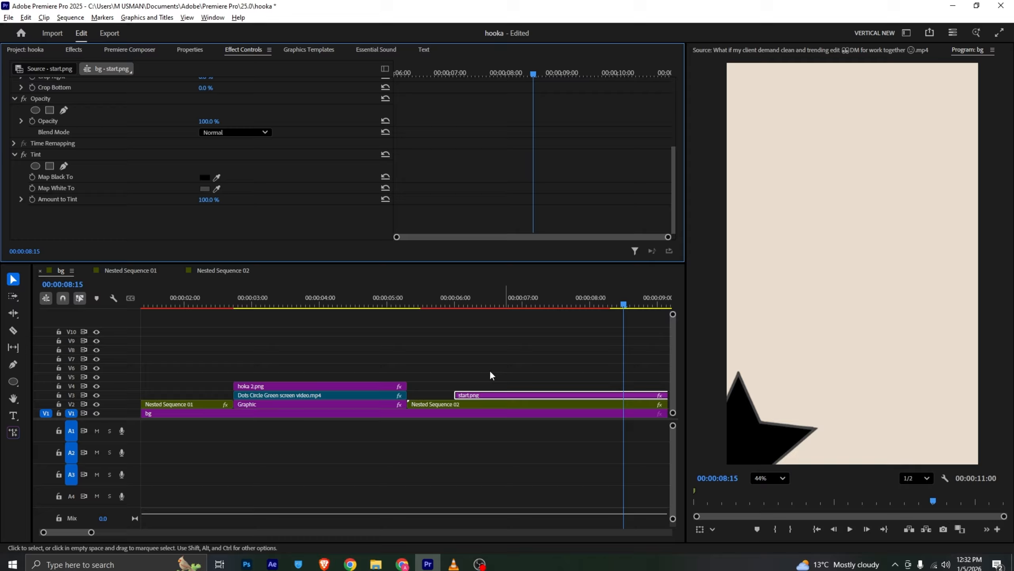
# Step: Map black to dark grey and white to white in start.png's Tint effect
pyautogui.click(204, 188)
pyautogui.moveTo(386, 244); pyautogui.dragTo(380, 235)
pyautogui.click(582, 361)
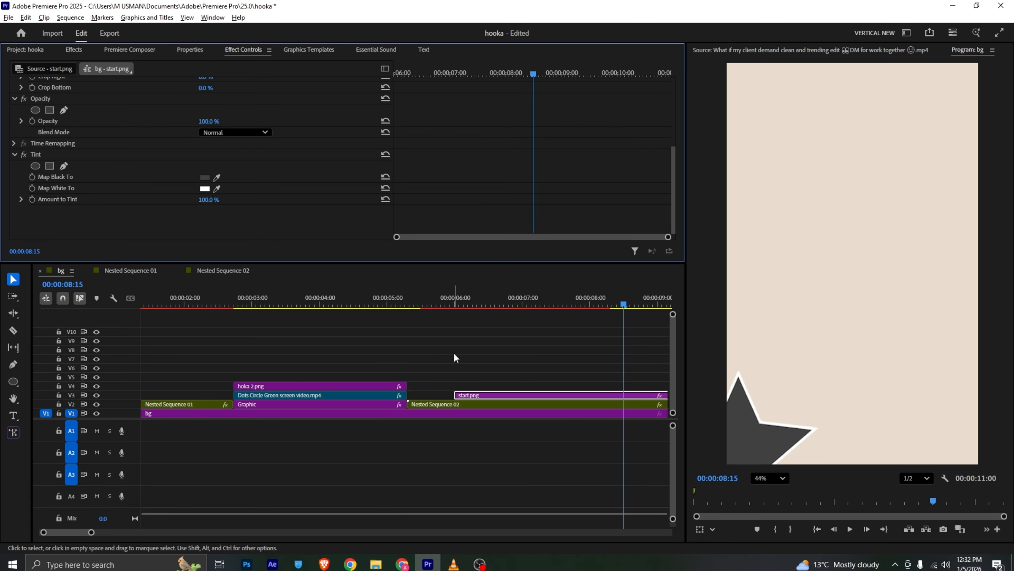
pyautogui.hotkey('alt', 'Tab')
pyautogui.hotkey('alt', 'Tab')
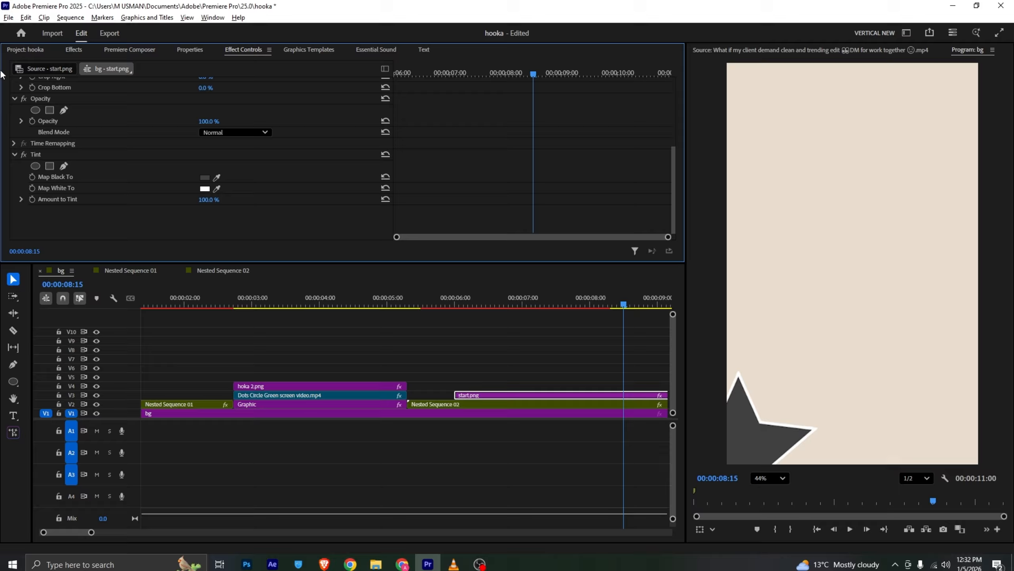
pyautogui.click(27, 51)
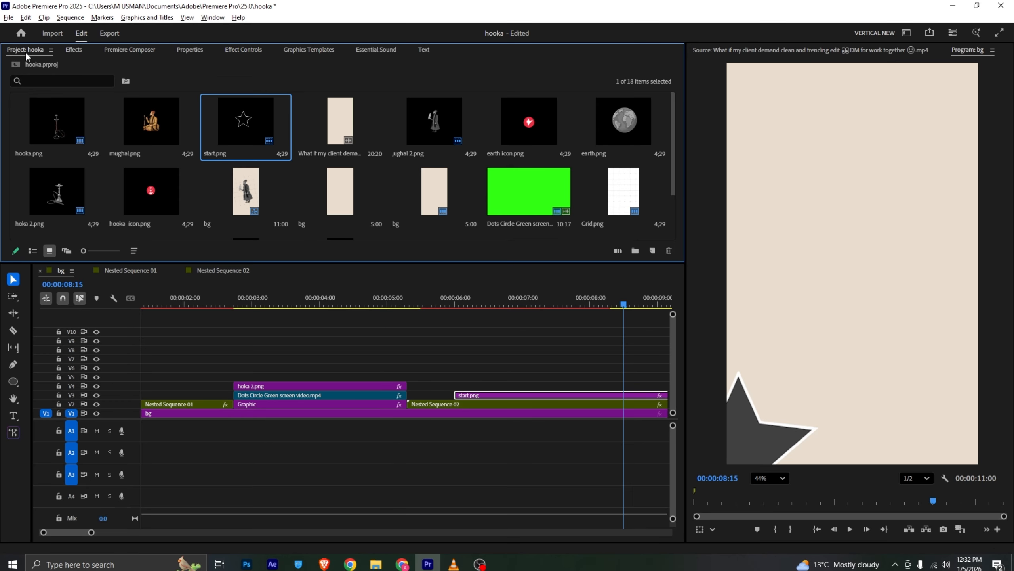
pyautogui.click(140, 270)
pyautogui.click(215, 271)
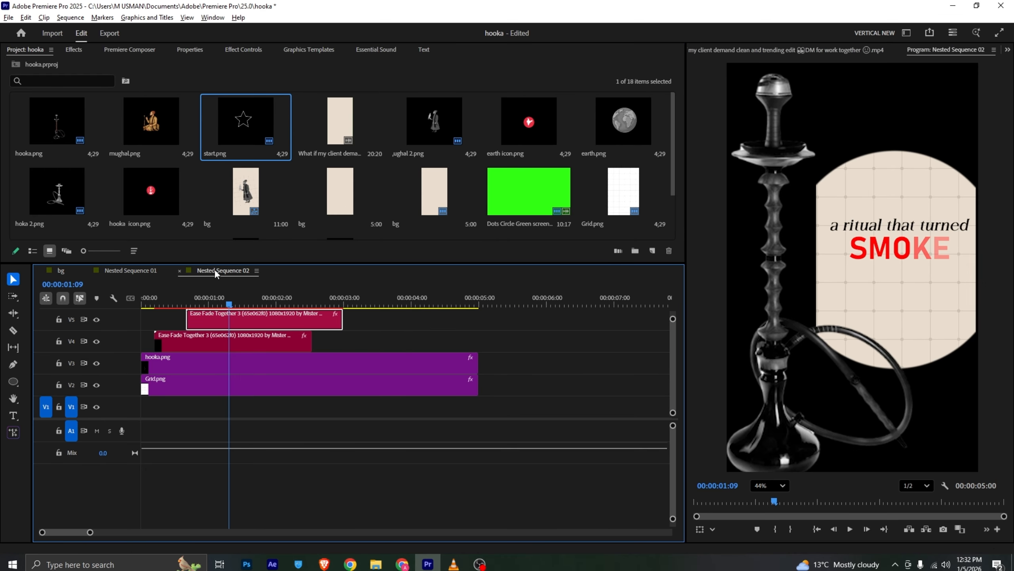
pyautogui.click(60, 270)
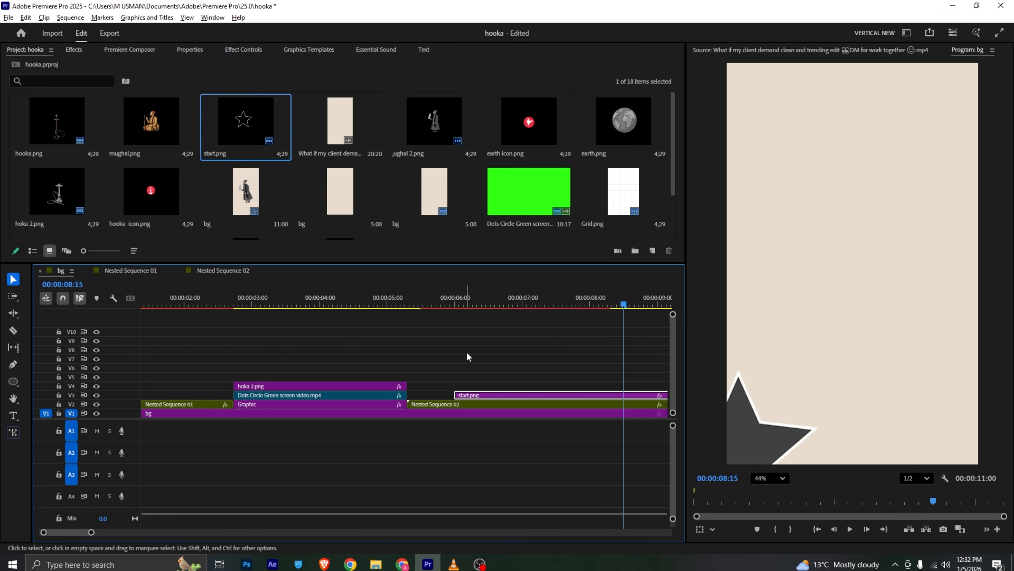
# Step: Draw a dark grey circle with the Ellipse tool, running off the frame's right edge at mid-height, and compare its placement with the VLC reference
pyautogui.click(8, 383)
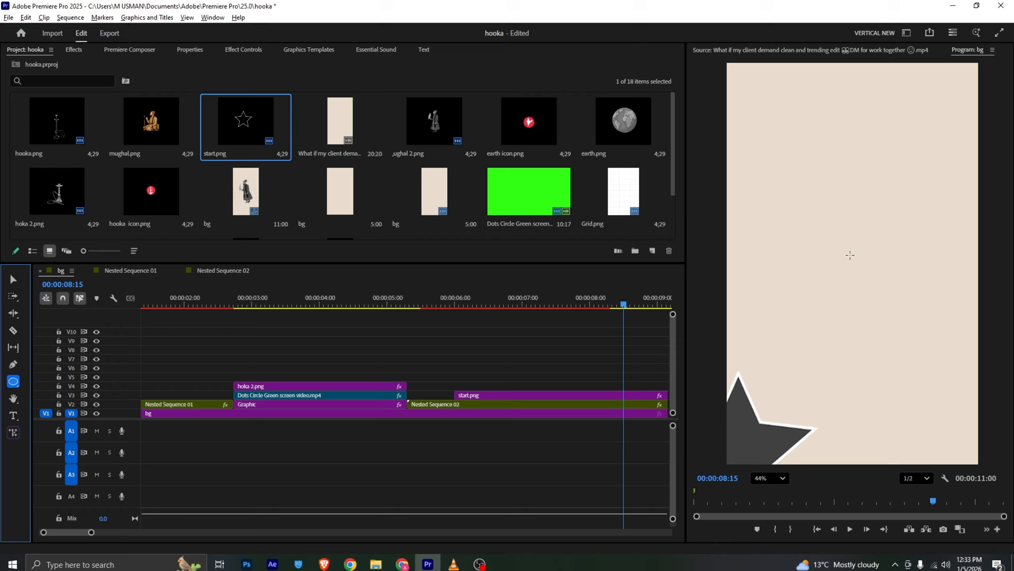
pyautogui.moveTo(850, 255); pyautogui.dragTo(934, 405)
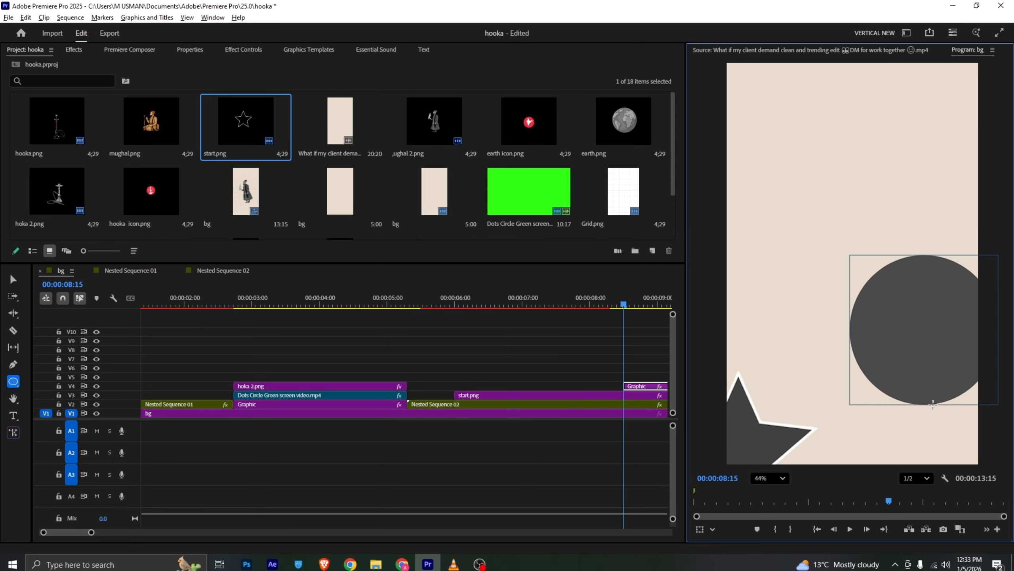
pyautogui.press('v')
pyautogui.moveTo(924, 340); pyautogui.dragTo(926, 302)
pyautogui.hotkey('alt', 'Tab')
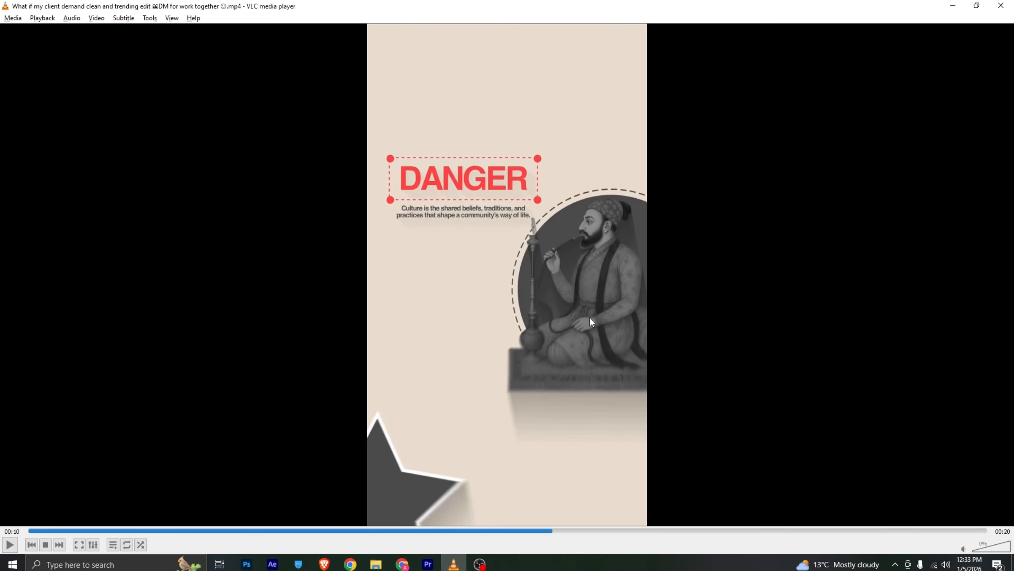
pyautogui.hotkey('alt', 'Tab')
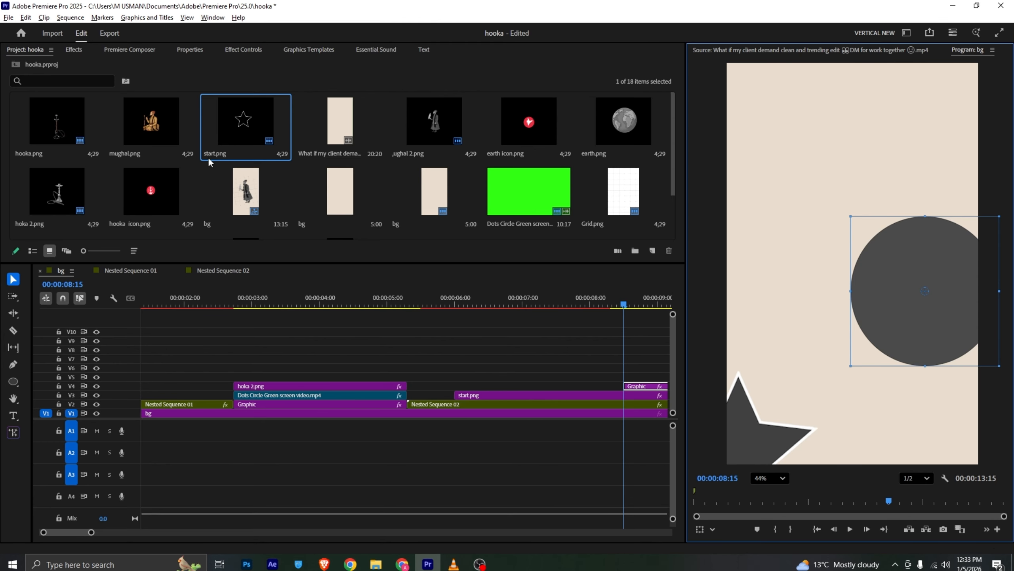
# Step: Start the circle Graphic on V4 at 00:00:06:00 and add mughal.png above it on V5 from the same time
pyautogui.moveTo(151, 120); pyautogui.dragTo(483, 382)
pyautogui.hotkey('ctrl', 'z')
pyautogui.moveTo(555, 375); pyautogui.dragTo(530, 375)
pyautogui.click(535, 377)
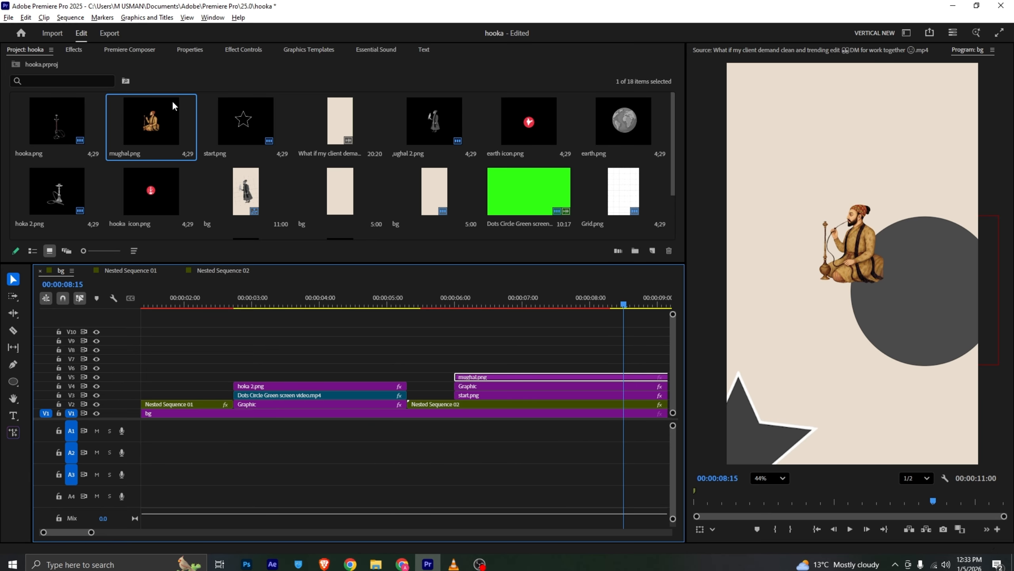
# Step: Scale mughal.png to 186 and place it over the circle at position 814.5, 1180.1, using the reference video as a guide
pyautogui.click(226, 52)
pyautogui.moveTo(200, 119); pyautogui.dragTo(214, 116)
pyautogui.click(868, 251)
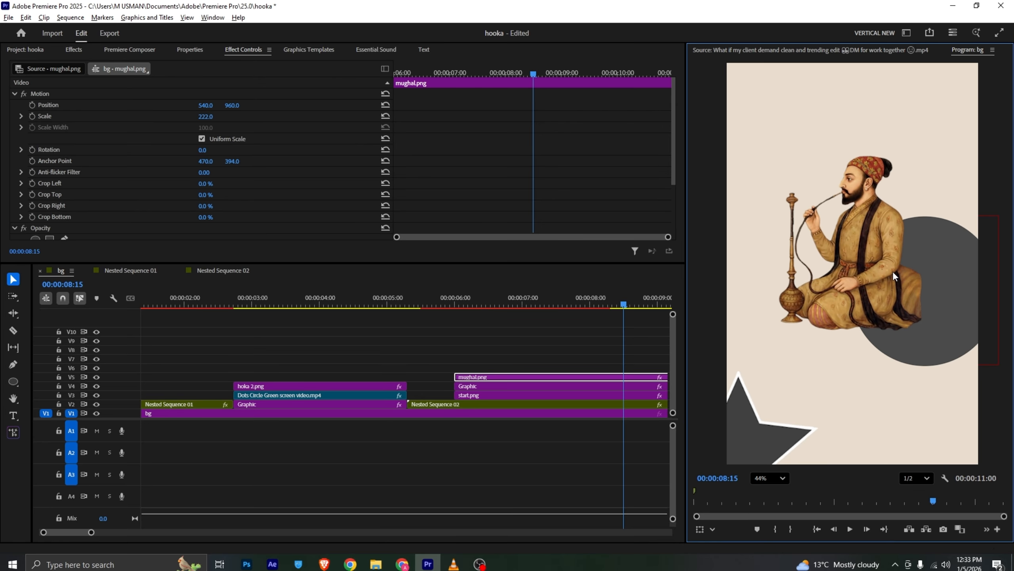
pyautogui.click(879, 271)
pyautogui.moveTo(899, 259); pyautogui.dragTo(961, 299)
pyautogui.hotkey('alt', 'Tab')
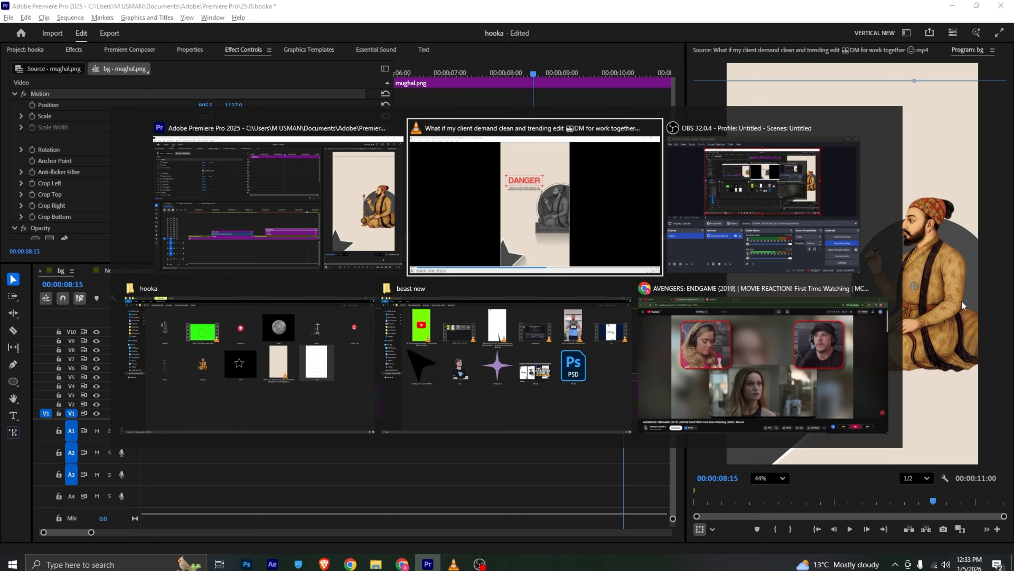
pyautogui.hotkey('alt', 'Tab')
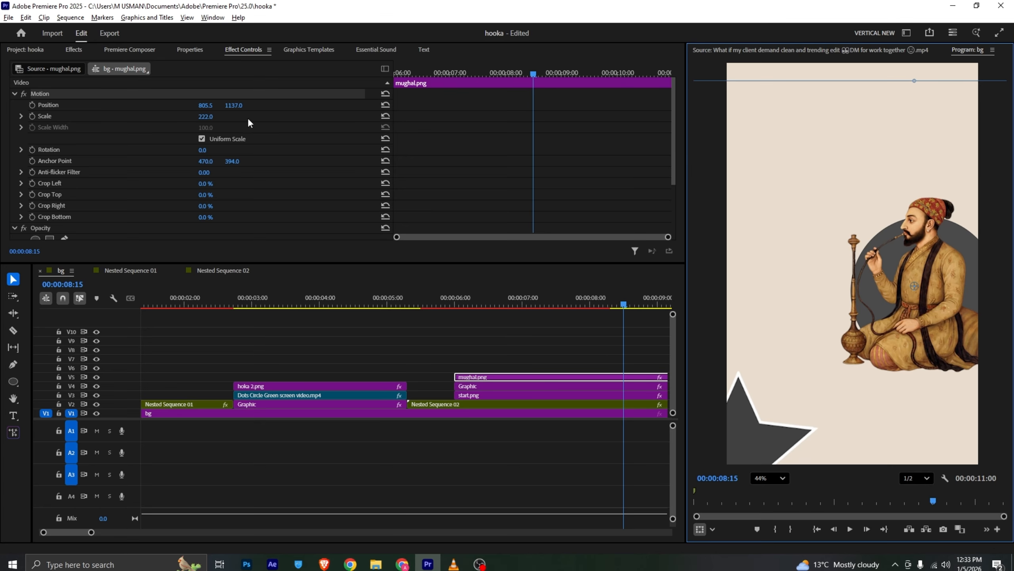
pyautogui.moveTo(208, 116); pyautogui.dragTo(193, 116)
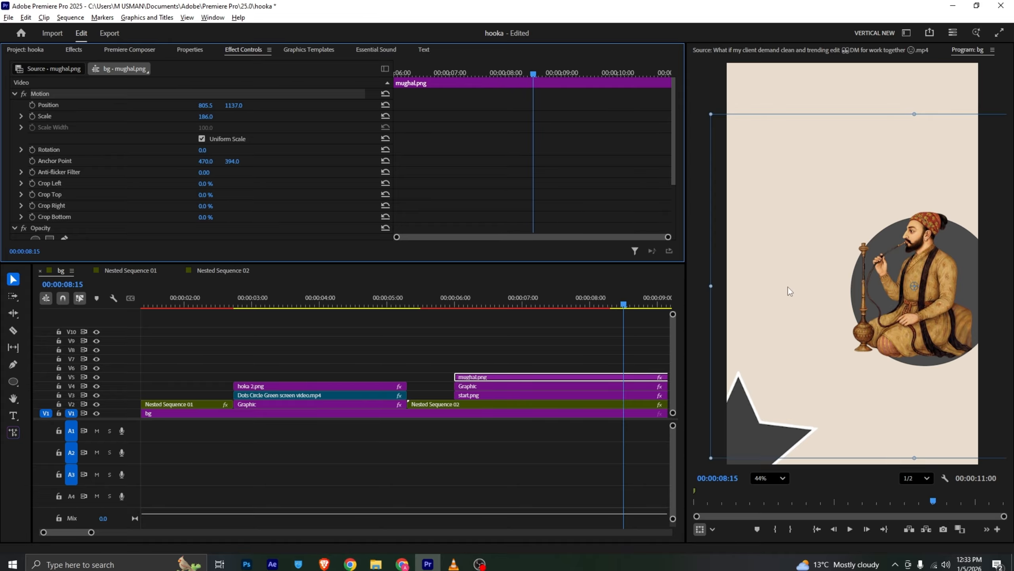
pyautogui.moveTo(904, 275); pyautogui.dragTo(907, 285)
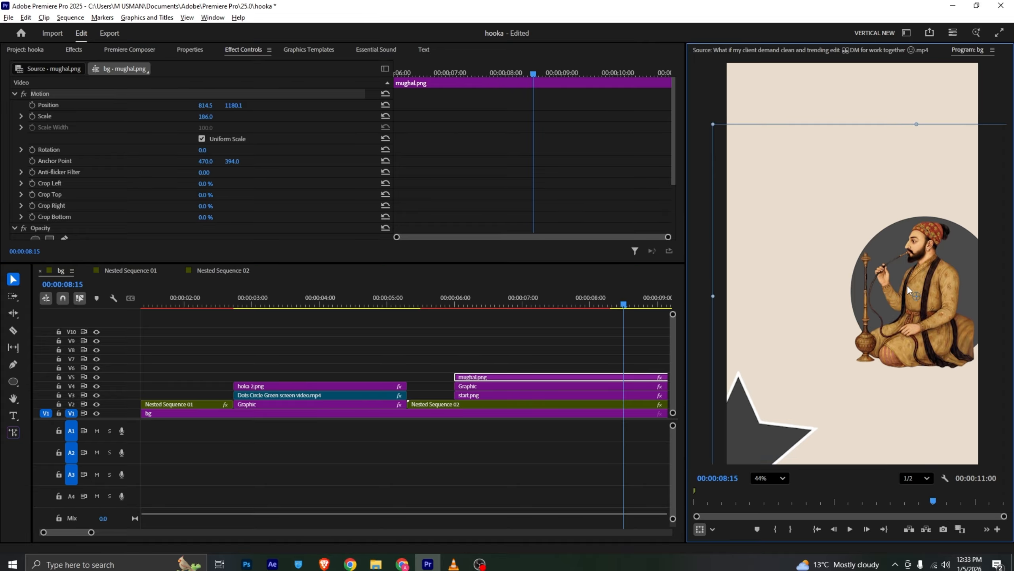
# Step: Enlarge the circle Graphic to scale 120 and shift it left behind the seated figure, checking it against the reference
pyautogui.click(521, 386)
pyautogui.moveTo(212, 155); pyautogui.dragTo(223, 155)
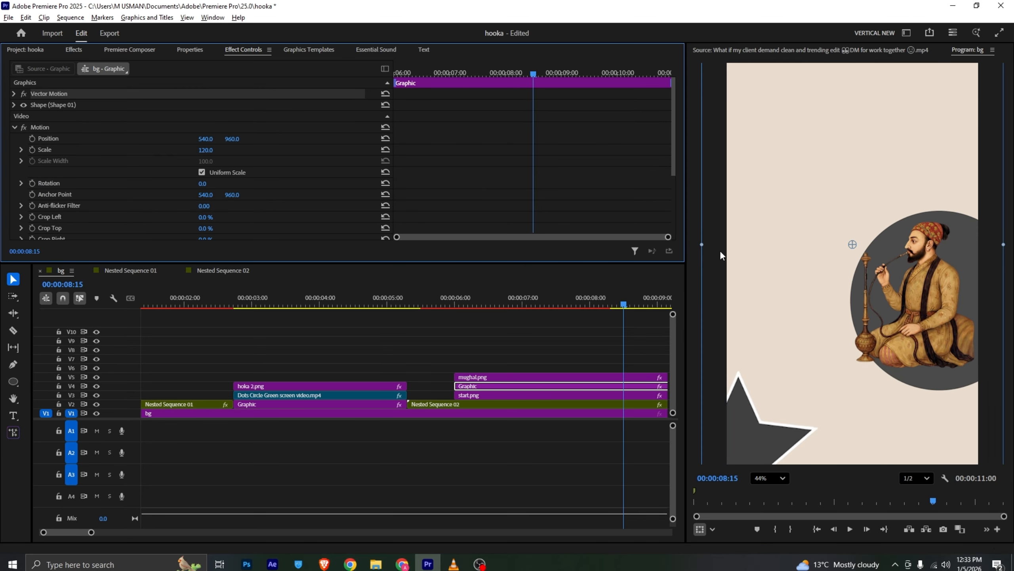
pyautogui.click(752, 275)
pyautogui.hotkey('alt', 'Tab')
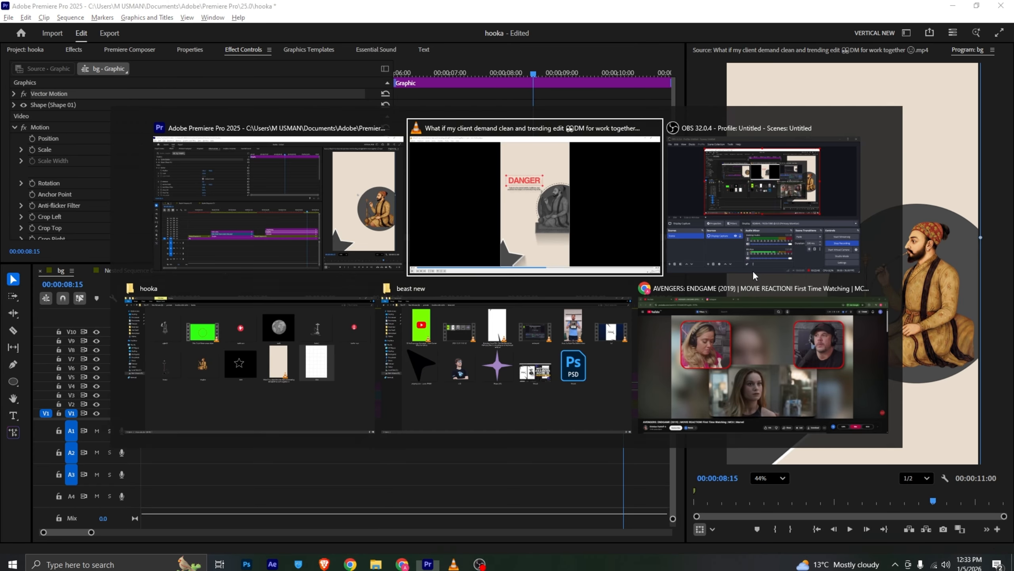
pyautogui.hotkey('alt', 'Tab')
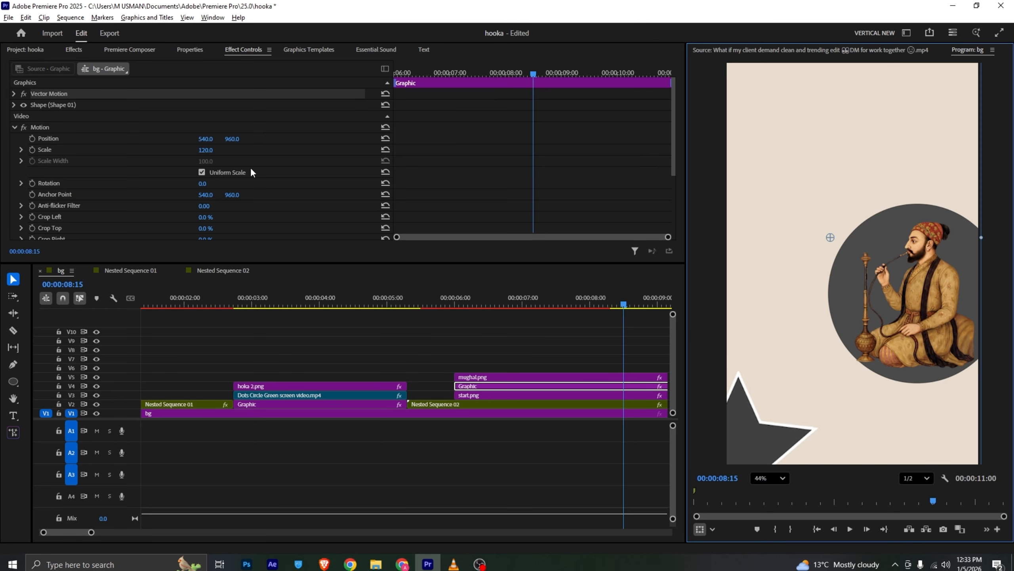
# Step: Scale mughal.png to 215 and move it to position 778.2, 1180.1 within the larger circle
pyautogui.click(477, 378)
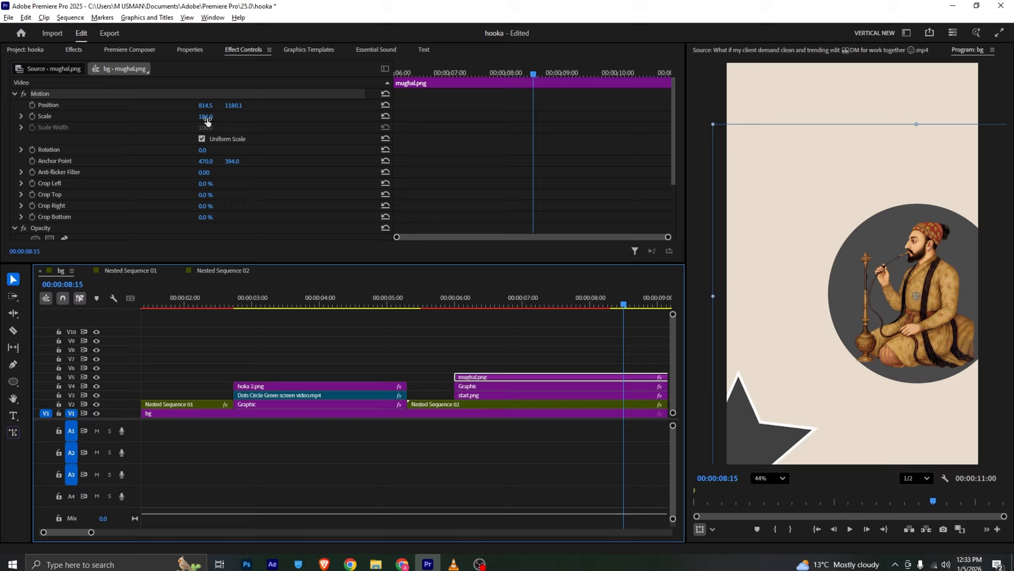
pyautogui.moveTo(205, 116); pyautogui.dragTo(213, 116)
pyautogui.moveTo(902, 301); pyautogui.dragTo(895, 301)
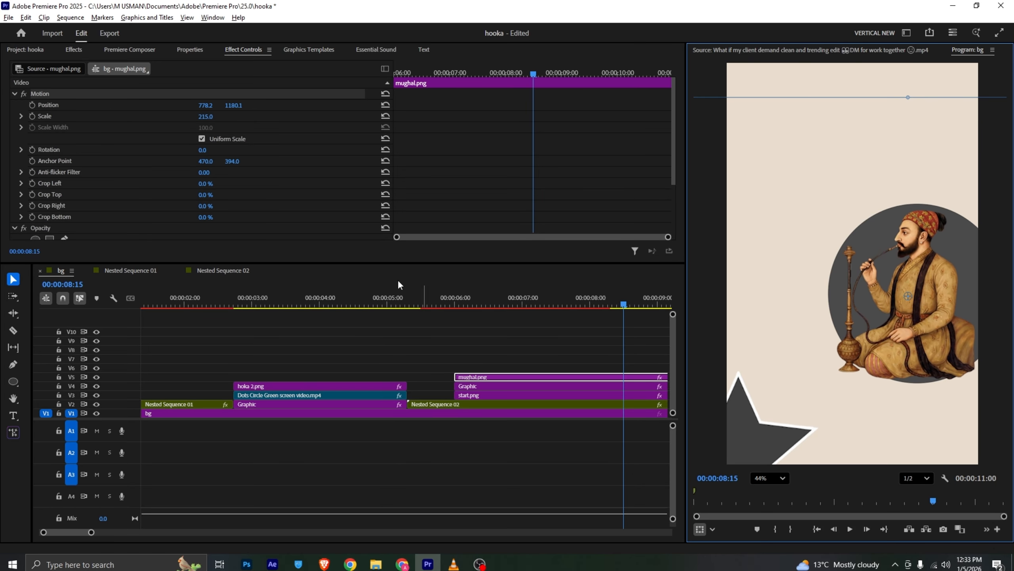
pyautogui.click(453, 563)
pyautogui.hotkey('alt', 'Tab')
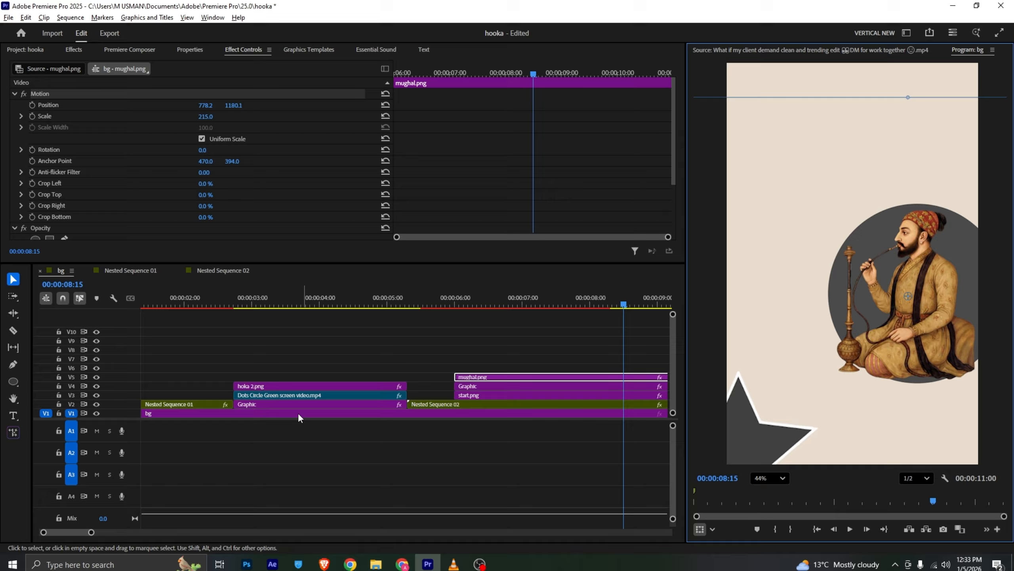
# Step: Place a copy of the Dots Circle Green screen video.mp4 clip on V6 starting at 00:00:06:00
pyautogui.click(141, 271)
pyautogui.click(205, 378)
pyautogui.moveTo(205, 386); pyautogui.dragTo(531, 369)
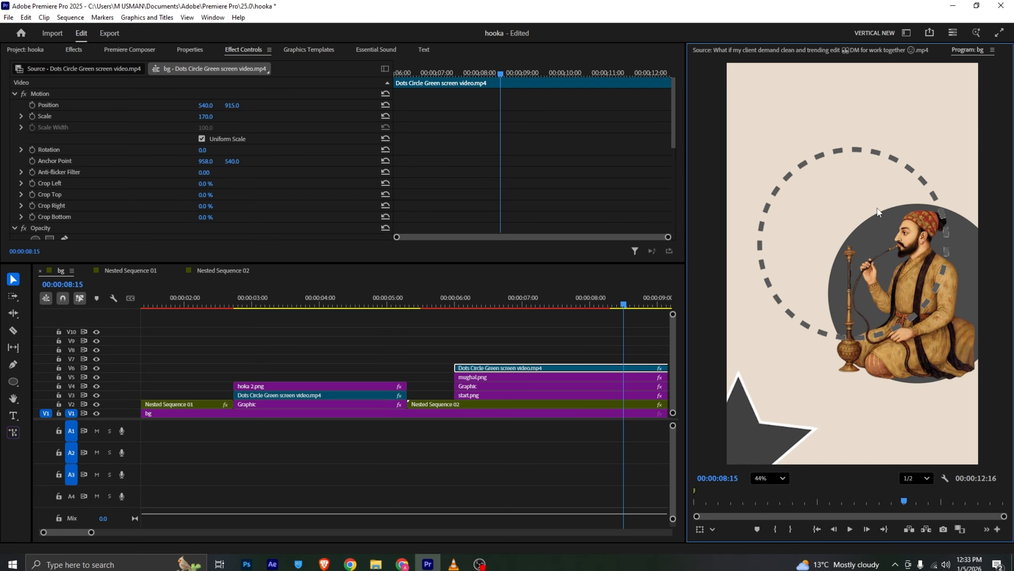
# Step: Centre the dashed ring around the grey circle and restack its clip on V3 beneath start.png, Graphic and mughal.png
pyautogui.click(894, 222)
pyautogui.moveTo(896, 187); pyautogui.dragTo(960, 238)
pyautogui.moveTo(444, 382); pyautogui.dragTo(514, 398)
pyautogui.click(488, 333)
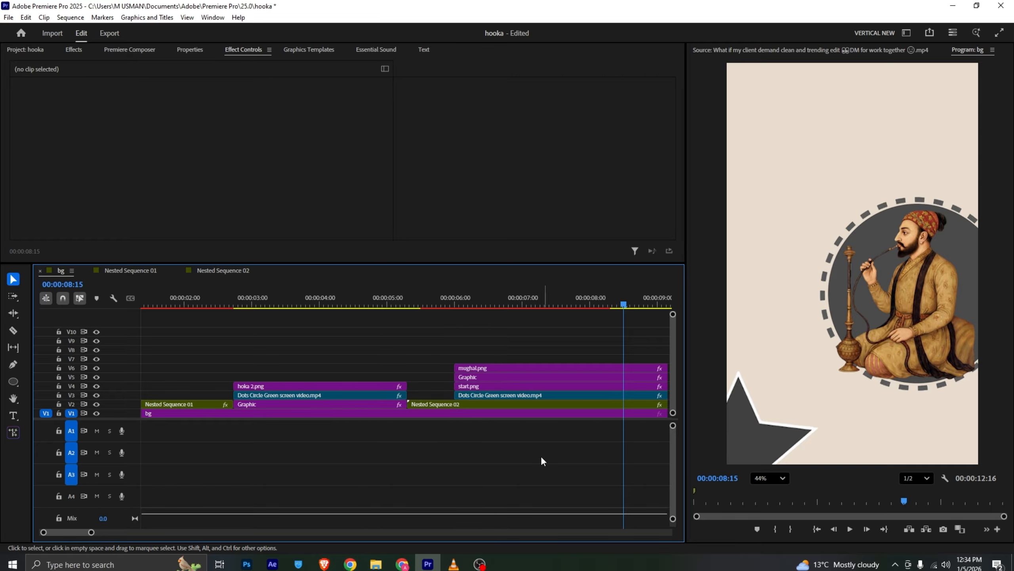
# Step: Check the DANGER scene's timing in the VLC reference, and move the star, circle, ring and mughal.png clips to start at 00:00:07:23
pyautogui.click(453, 563)
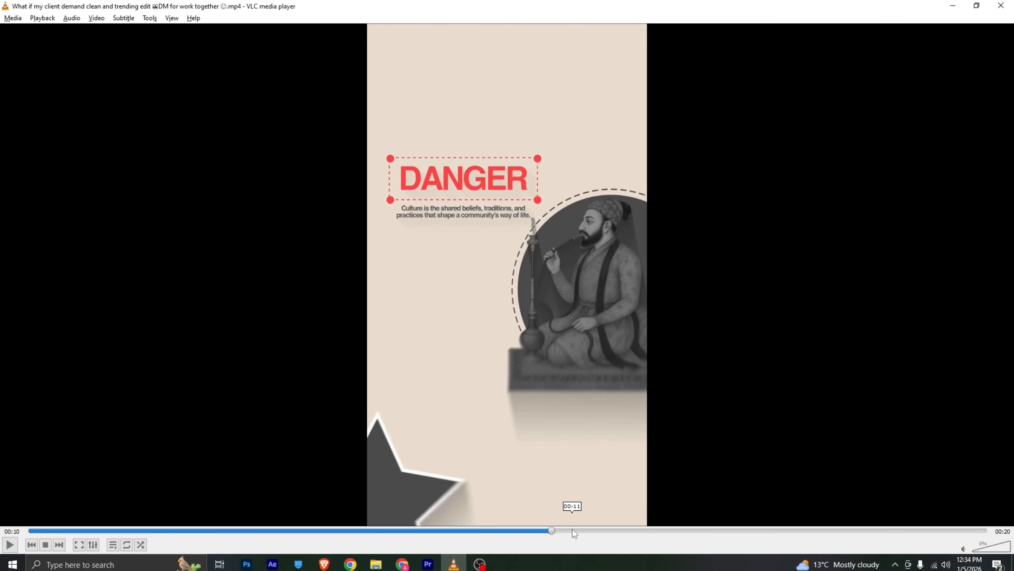
pyautogui.moveTo(543, 533)
pyautogui.mouseDown()
pyautogui.moveTo(518, 538)
pyautogui.moveTo(566, 536)
pyautogui.moveTo(553, 538)
pyautogui.mouseUp()
pyautogui.click(427, 563)
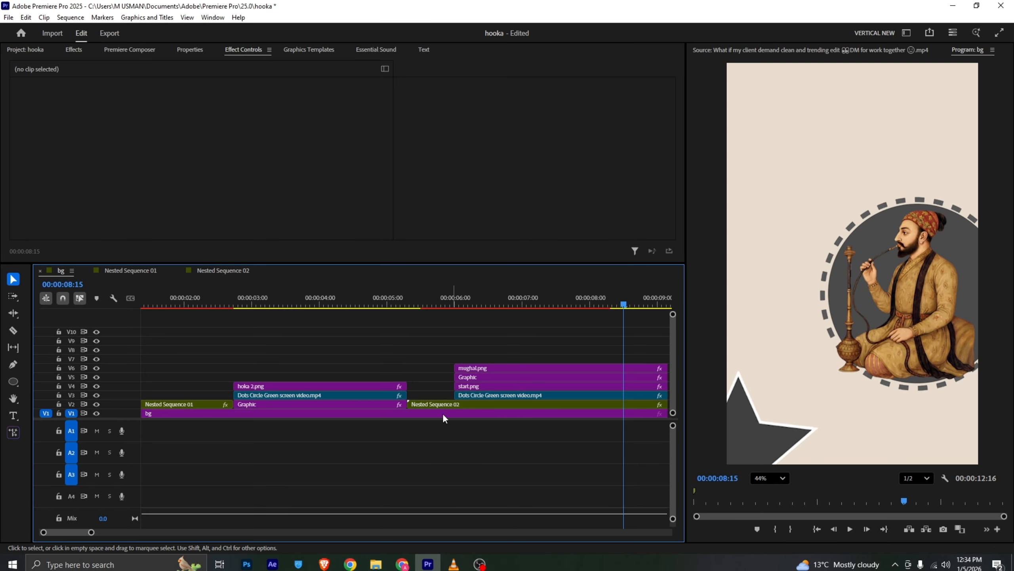
pyautogui.click(472, 385)
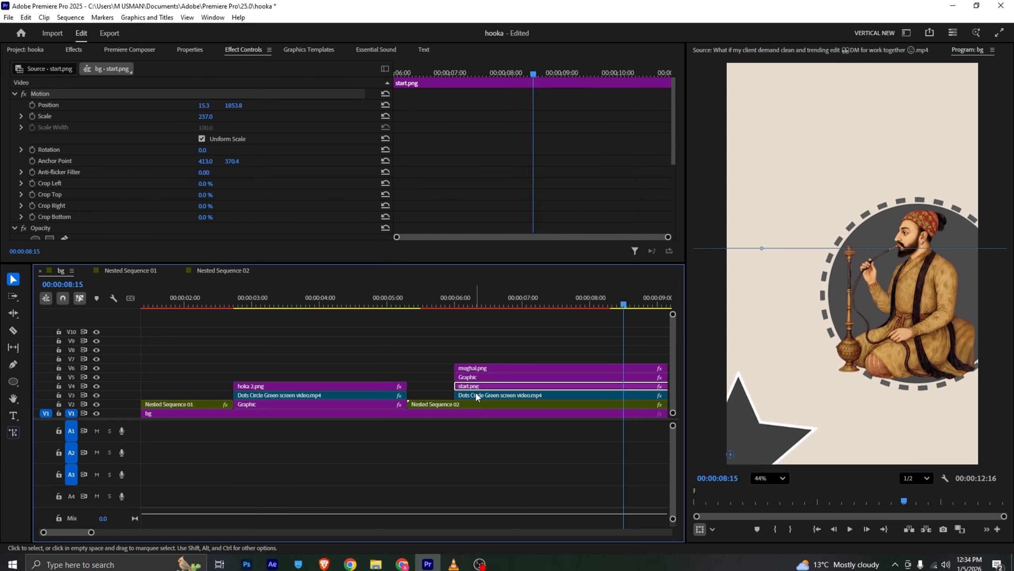
pyautogui.moveTo(418, 73); pyautogui.dragTo(495, 73)
pyautogui.moveTo(496, 342); pyautogui.dragTo(663, 400)
pyautogui.click(617, 338)
pyautogui.hscroll(5, 66, 532)
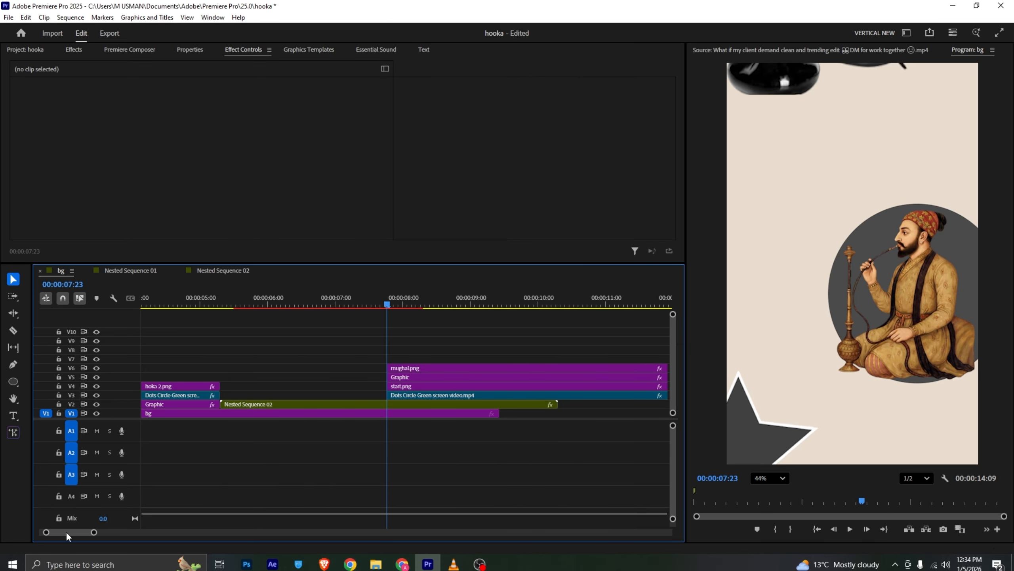
# Step: Keyframe start.png's vertical position from 2454.8 at 00:00:07:23 to 1853.8 at about 00:00:08:27
pyautogui.moveTo(239, 300); pyautogui.dragTo(239, 302)
pyautogui.click(248, 386)
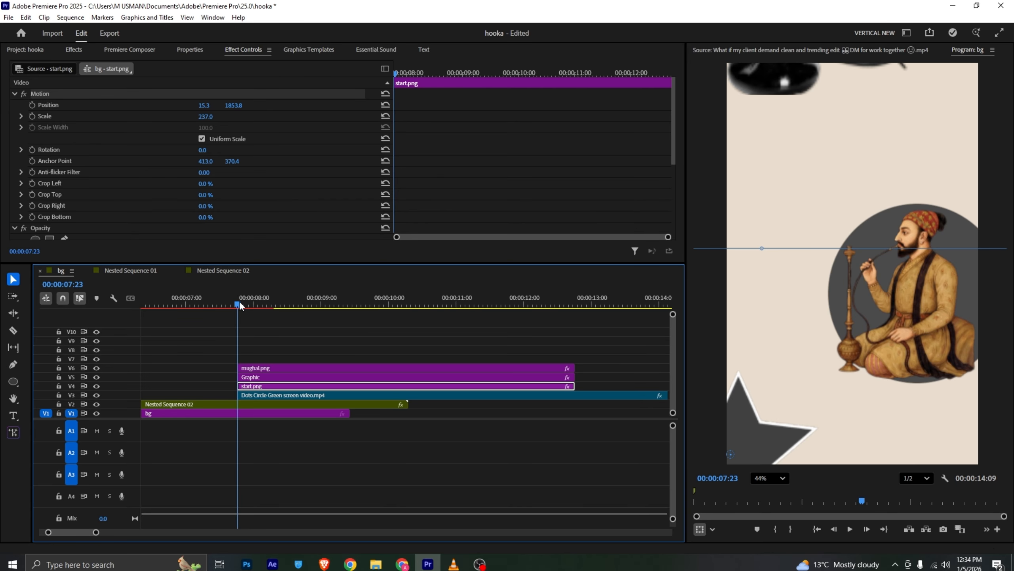
pyautogui.click(34, 105)
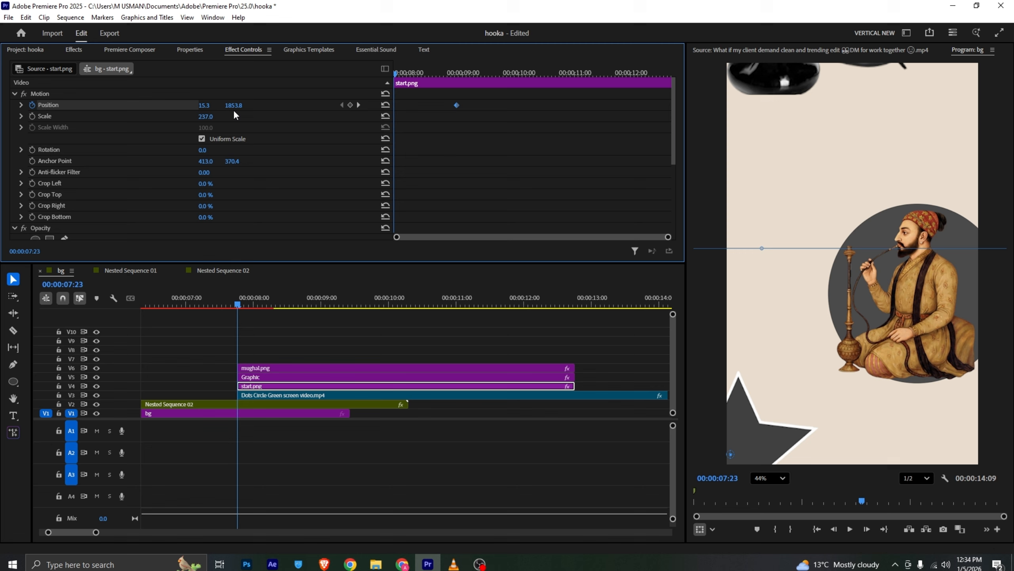
pyautogui.moveTo(233, 105); pyautogui.dragTo(473, 105)
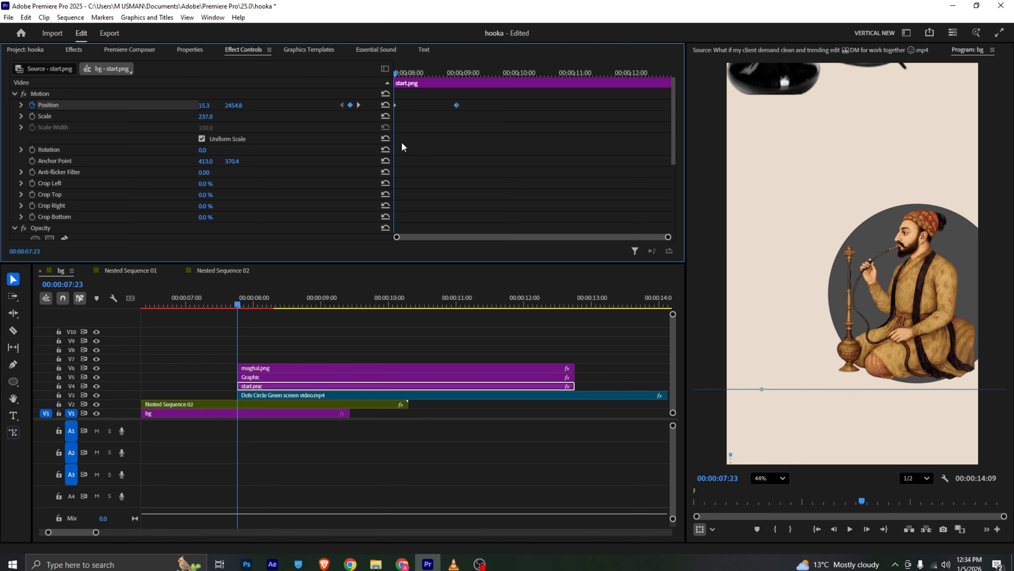
# Step: Keyframe start.png's rotation from 0 at the clip's start to one full turn (1x) at 00:00:11:07, and play back the animation
pyautogui.moveTo(400, 81); pyautogui.dragTo(467, 73)
pyautogui.click(32, 149)
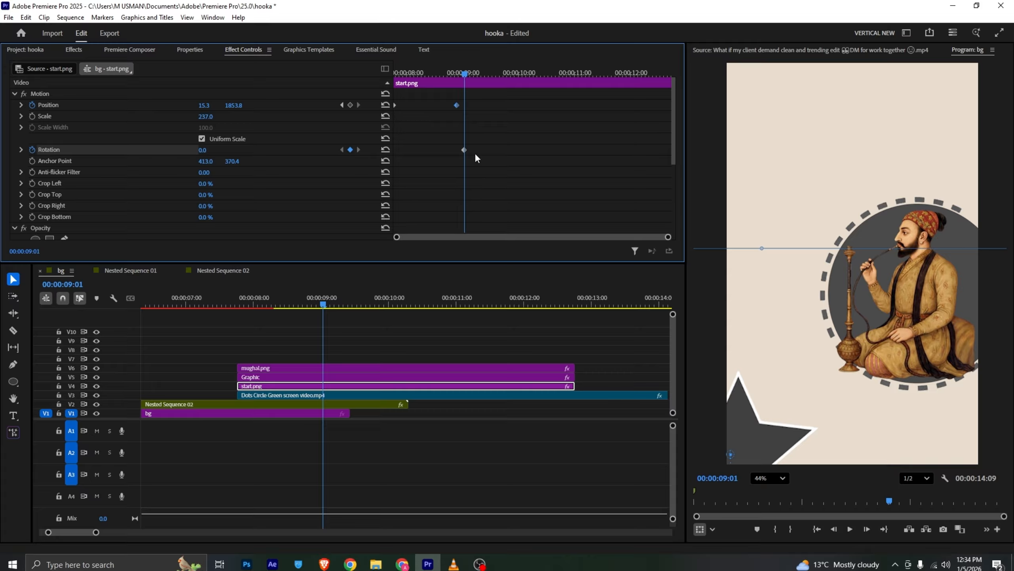
pyautogui.moveTo(462, 147); pyautogui.dragTo(391, 158)
pyautogui.moveTo(507, 76); pyautogui.dragTo(588, 73)
pyautogui.click(203, 151)
pyautogui.write('1')
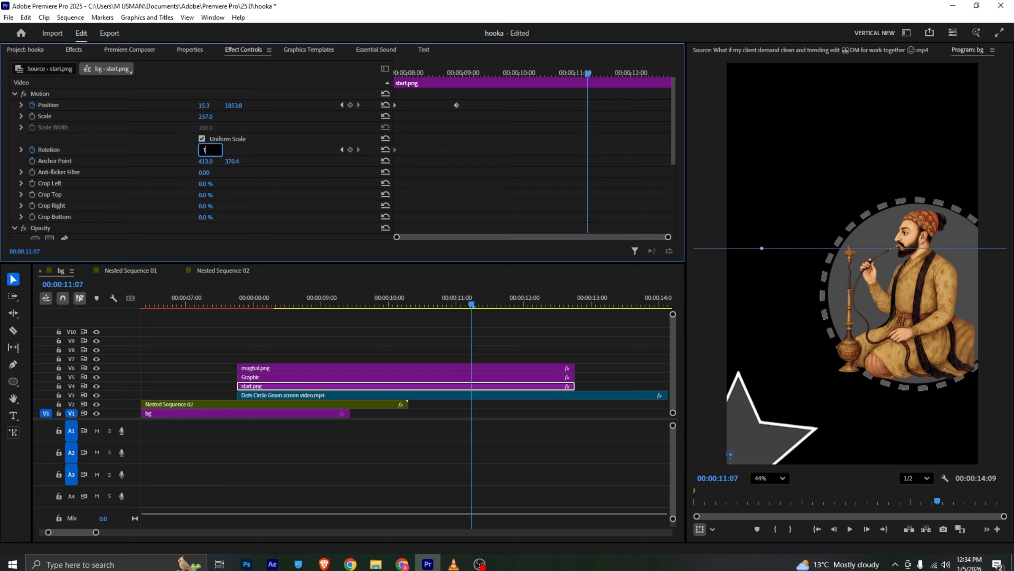
pyautogui.write('x')
pyautogui.press('Return')
pyautogui.moveTo(578, 70); pyautogui.dragTo(370, 99)
pyautogui.press('space')
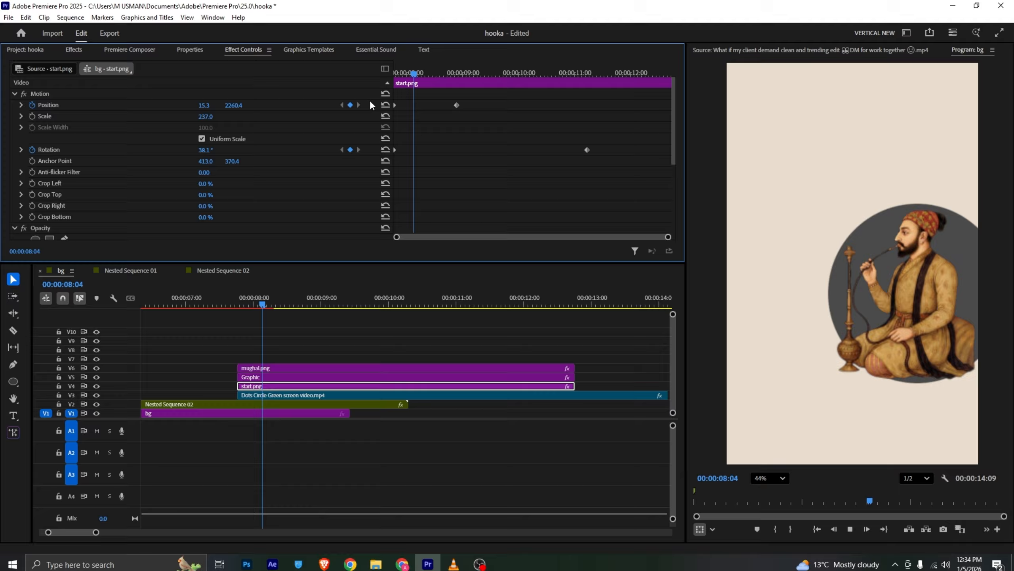
pyautogui.press('space')
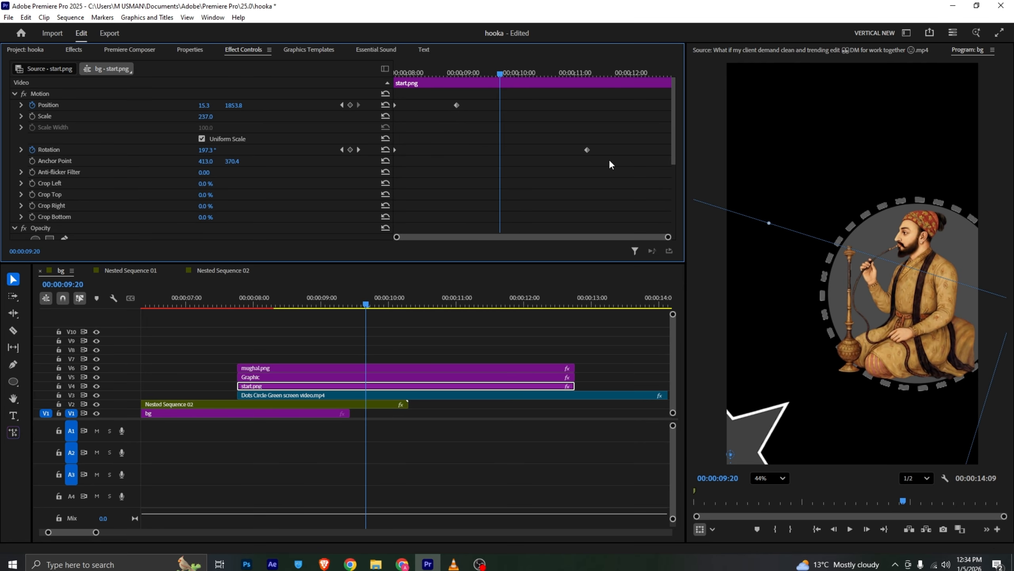
# Step: Apply eased temporal interpolation to all of start.png's position and rotation keyframes
pyautogui.moveTo(609, 159); pyautogui.dragTo(393, 90)
pyautogui.rightClick(458, 105)
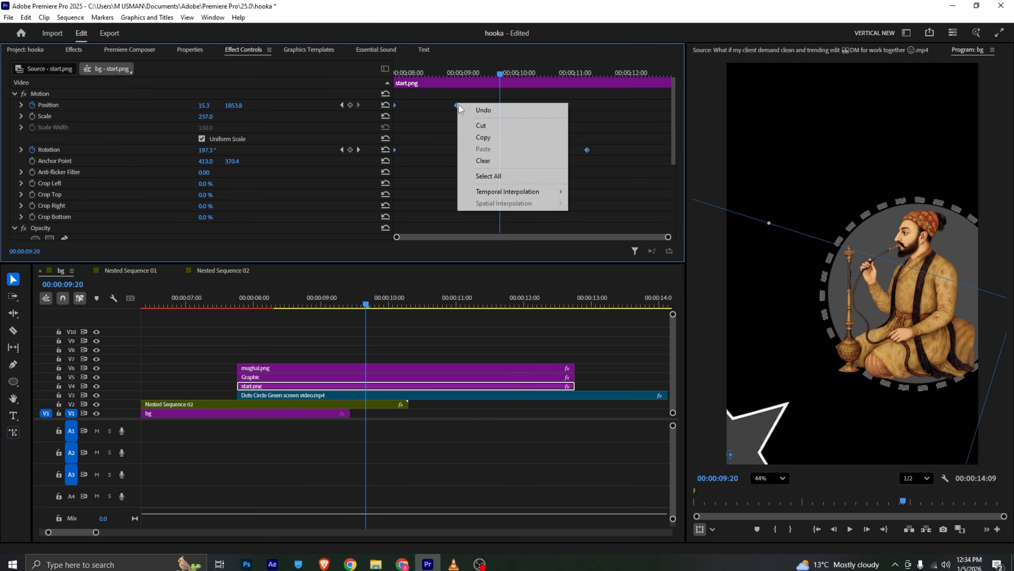
pyautogui.moveTo(508, 196)
pyautogui.click(592, 256)
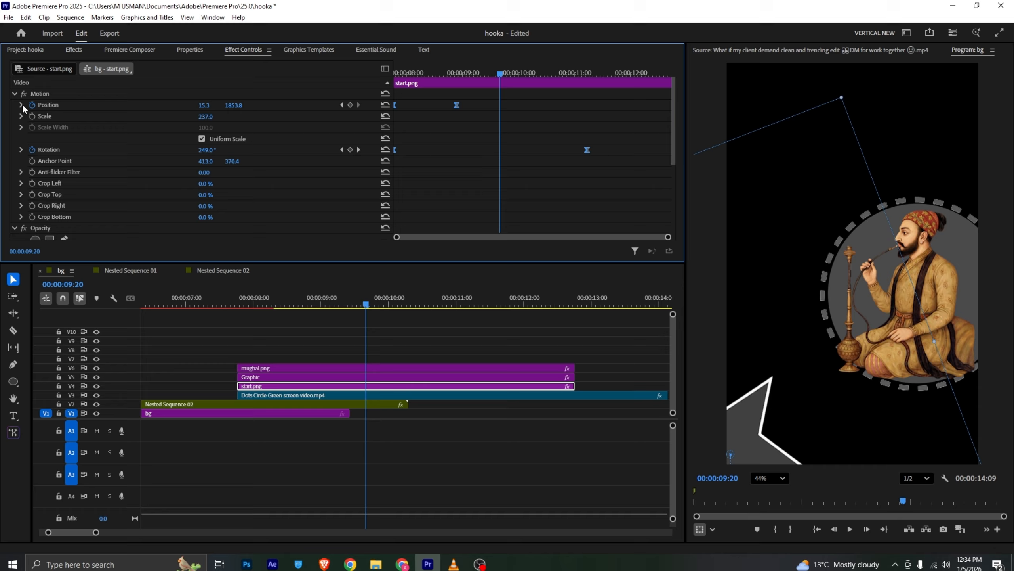
# Step: Reshape start.png's position velocity curve for a fast start and a long slow-down, and play it from 00:00:07:23
pyautogui.click(21, 105)
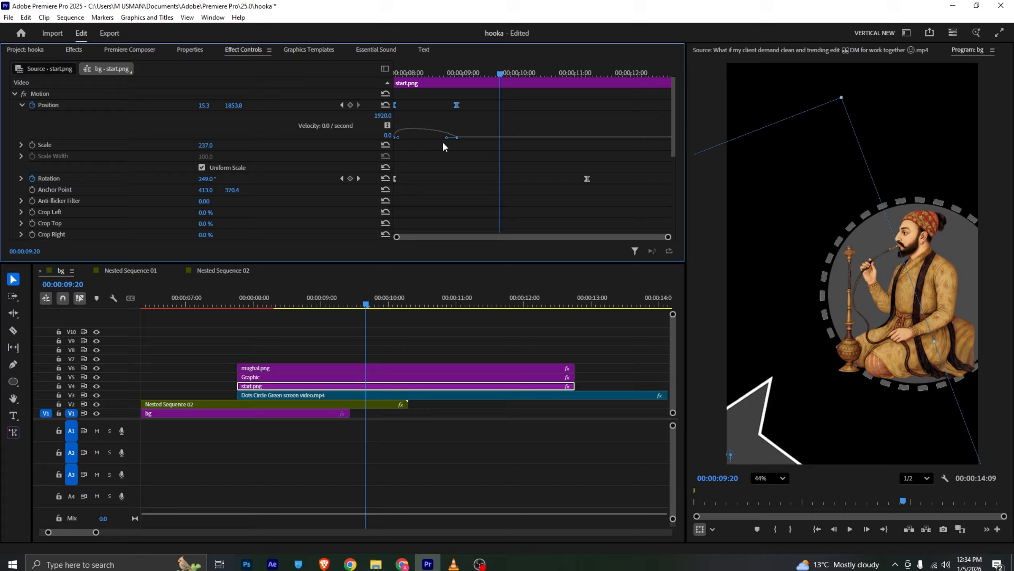
pyautogui.moveTo(326, 135); pyautogui.dragTo(279, 156)
pyautogui.moveTo(446, 137); pyautogui.dragTo(431, 138)
pyautogui.moveTo(416, 73); pyautogui.dragTo(377, 74)
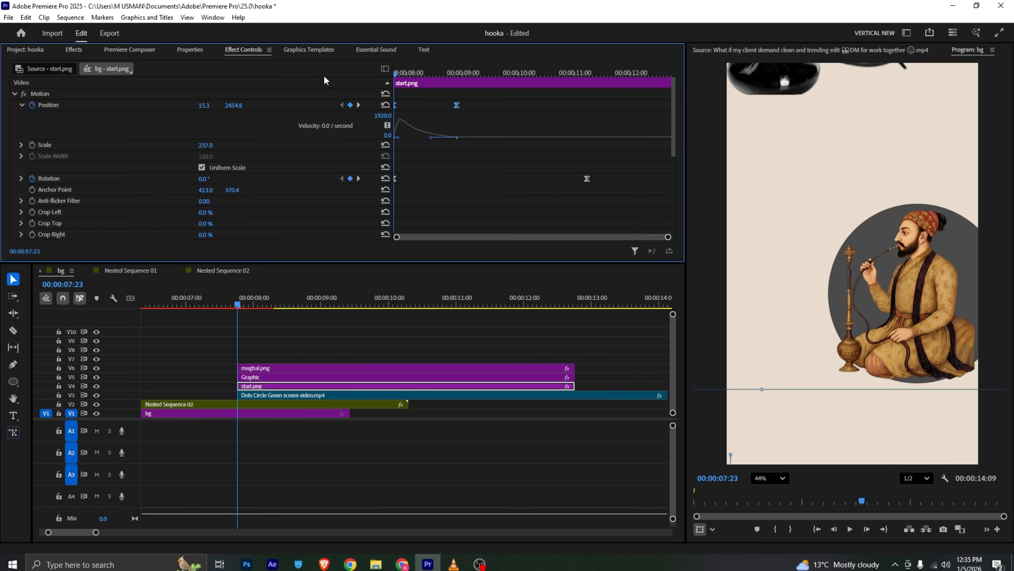
pyautogui.press('space')
# Step: Extend the bg clip on V1 past the end of start.png, and check the DANGER layout at 00:10 in the VLC reference
pyautogui.moveTo(349, 413); pyautogui.dragTo(599, 414)
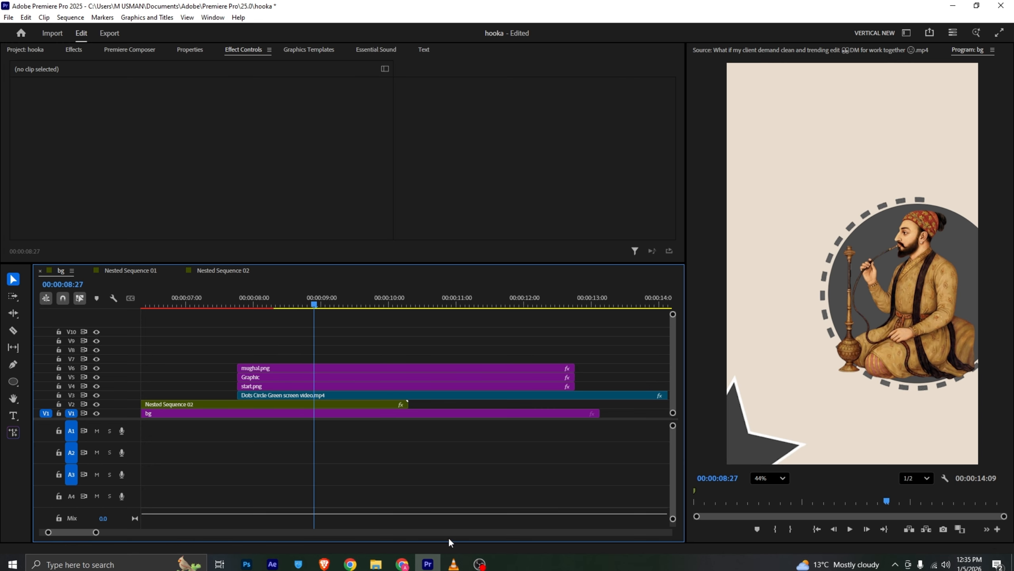
pyautogui.click(453, 564)
pyautogui.click(552, 532)
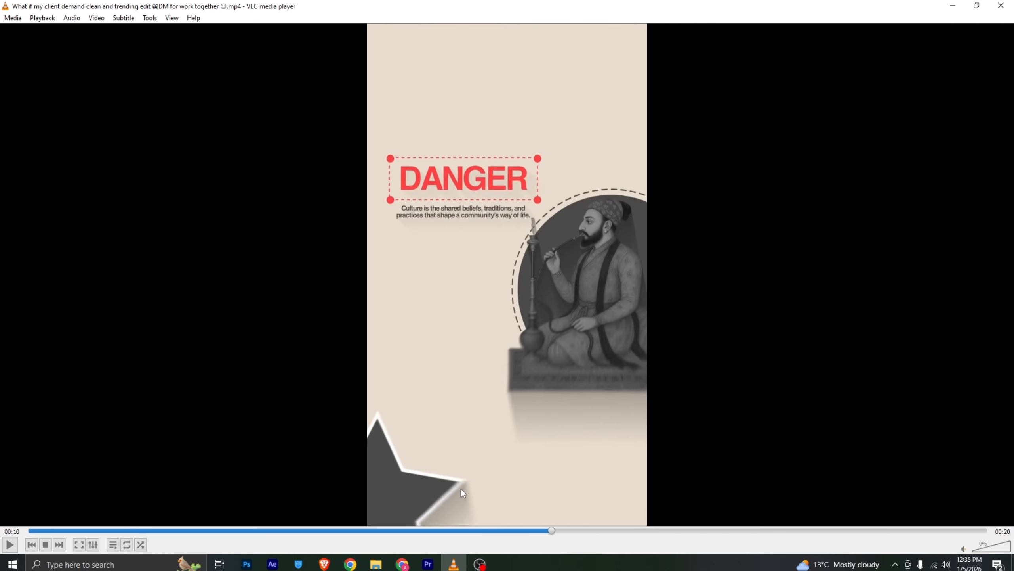
pyautogui.click(428, 564)
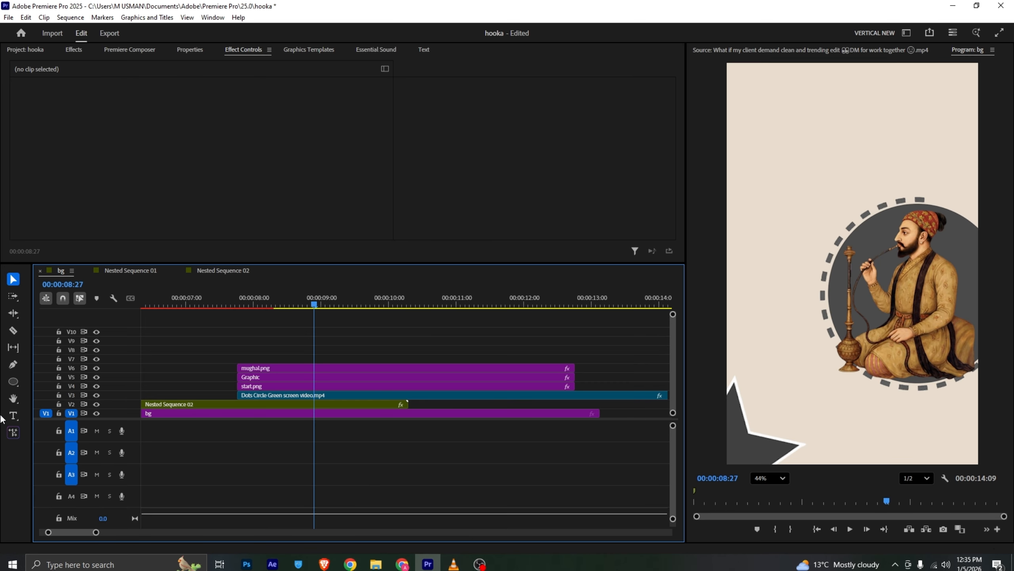
# Step: Add a text layer of twelve hyphens above the seated figure and set its font to Bahnschrift Light Condensed
pyautogui.click(13, 416)
pyautogui.click(778, 169)
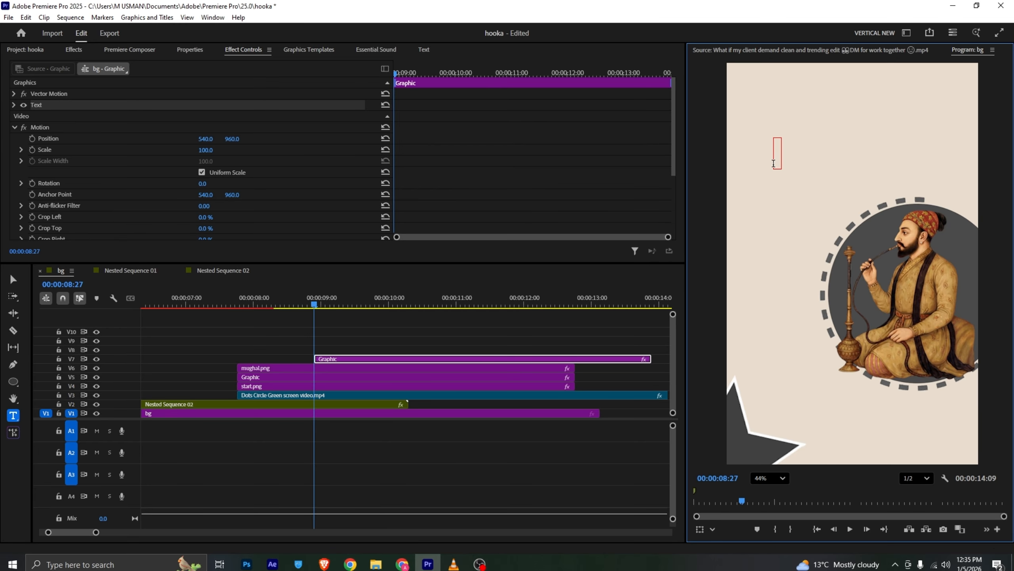
pyautogui.write('------------')
pyautogui.click(180, 52)
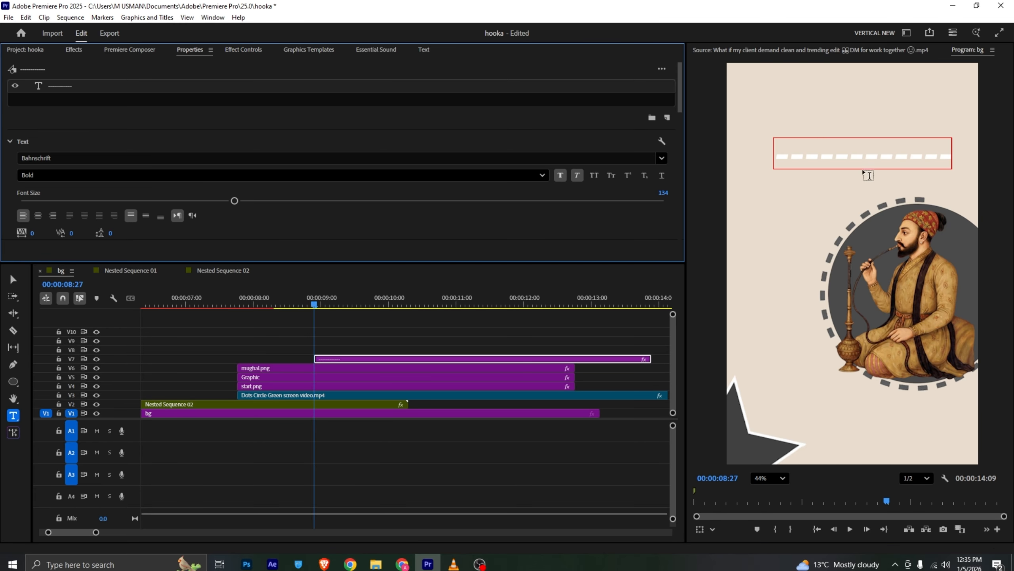
pyautogui.hotkey('ctrl', 'a')
pyautogui.click(342, 158)
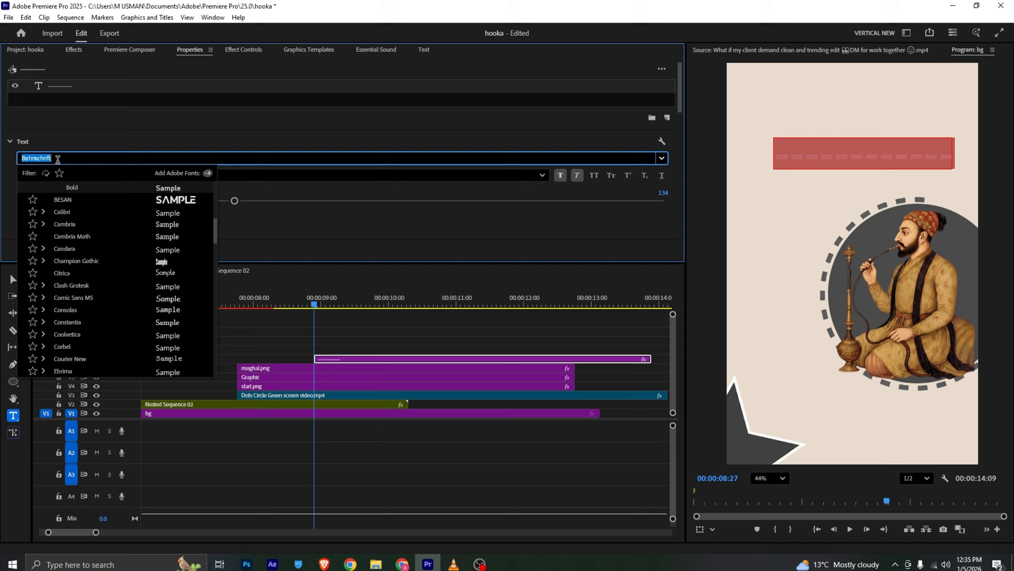
pyautogui.click(342, 125)
pyautogui.click(73, 175)
pyautogui.click(74, 193)
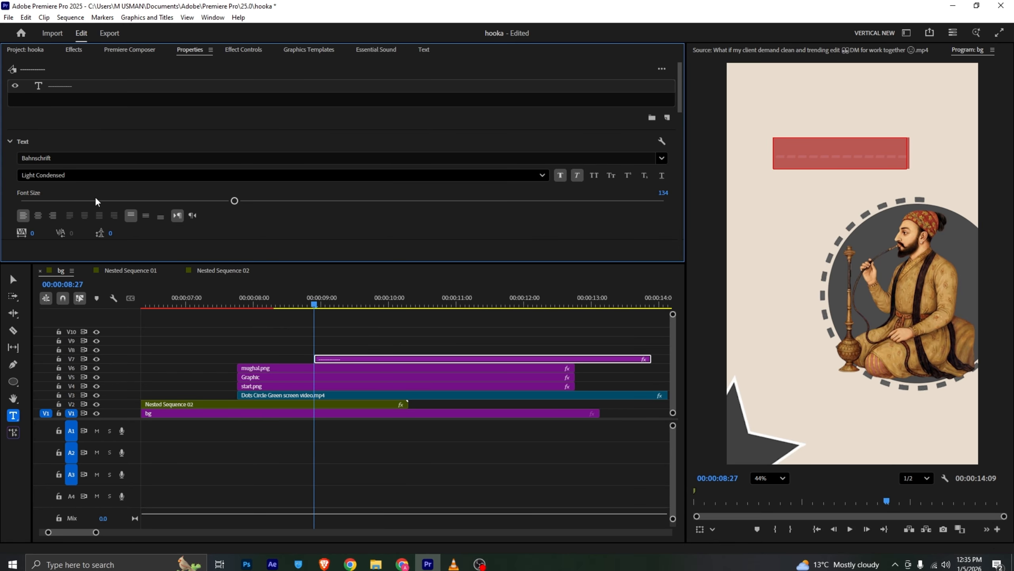
# Step: Set the hyphen text's fill colour to red and compare it with the VLC reference
pyautogui.scroll(-3, 313, 237)
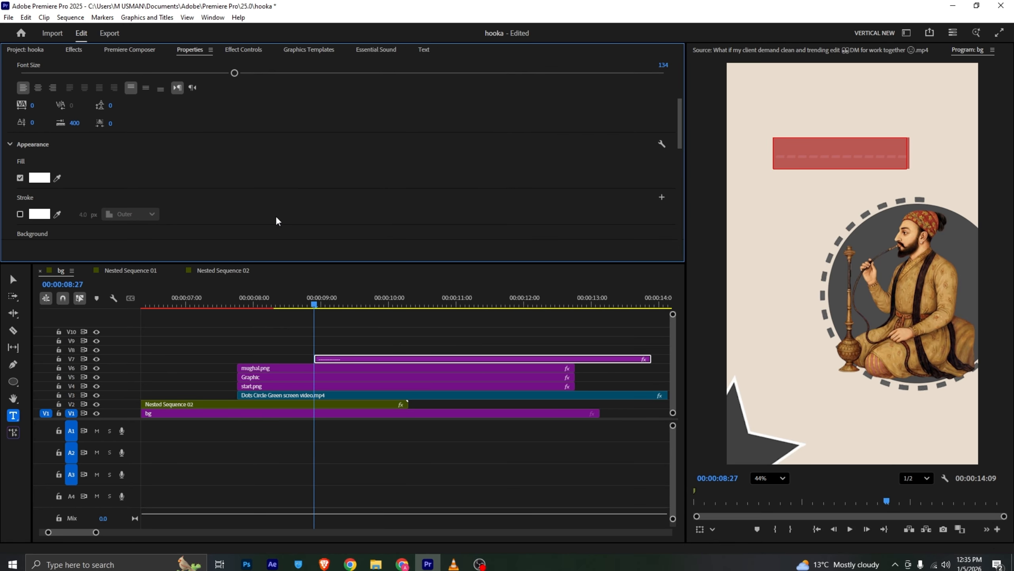
pyautogui.click(39, 178)
pyautogui.click(515, 184)
pyautogui.click(582, 366)
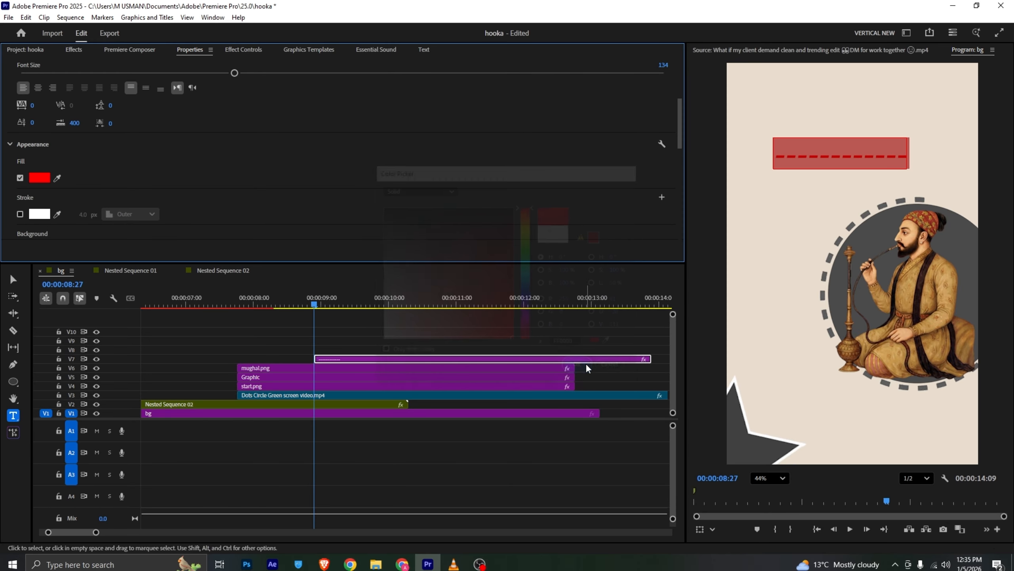
pyautogui.hotkey('alt', 'Tab')
pyautogui.hotkey('alt', 'Tab')
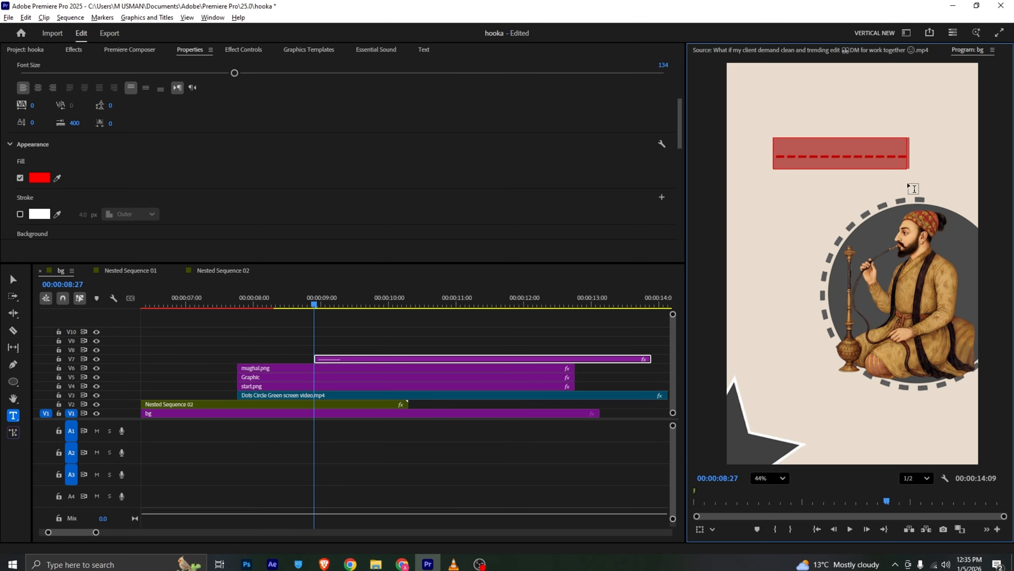
# Step: Lengthen the red dashed line by six hyphens and set its font size to 79
pyautogui.click(905, 158)
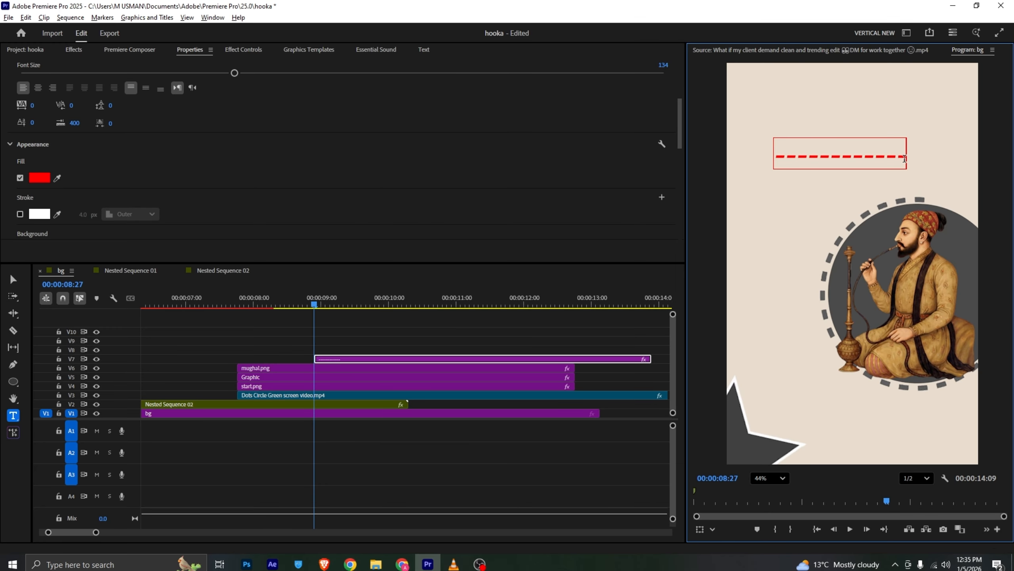
pyautogui.write('------')
pyautogui.moveTo(211, 74); pyautogui.dragTo(203, 74)
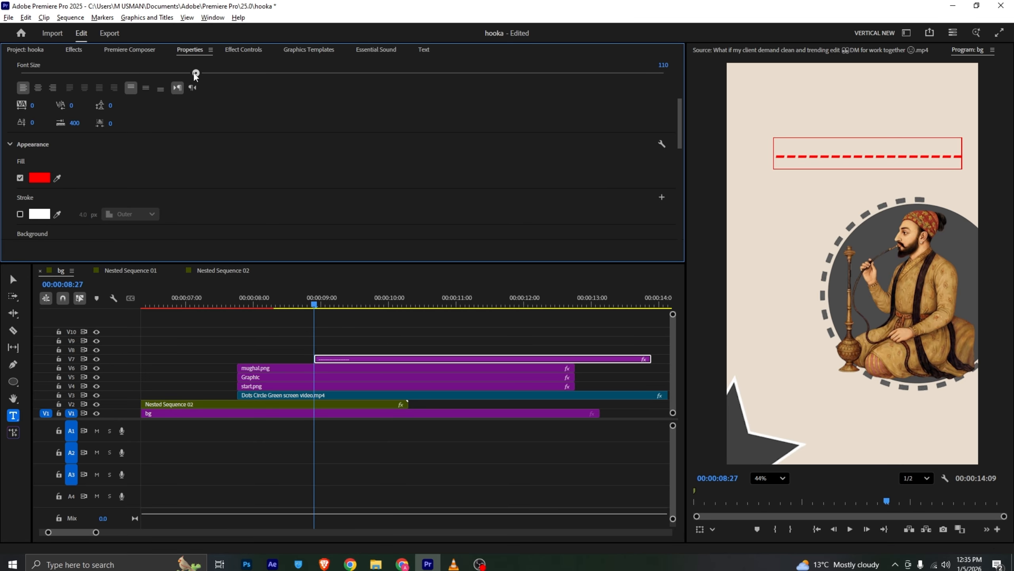
pyautogui.doubleClick(795, 155)
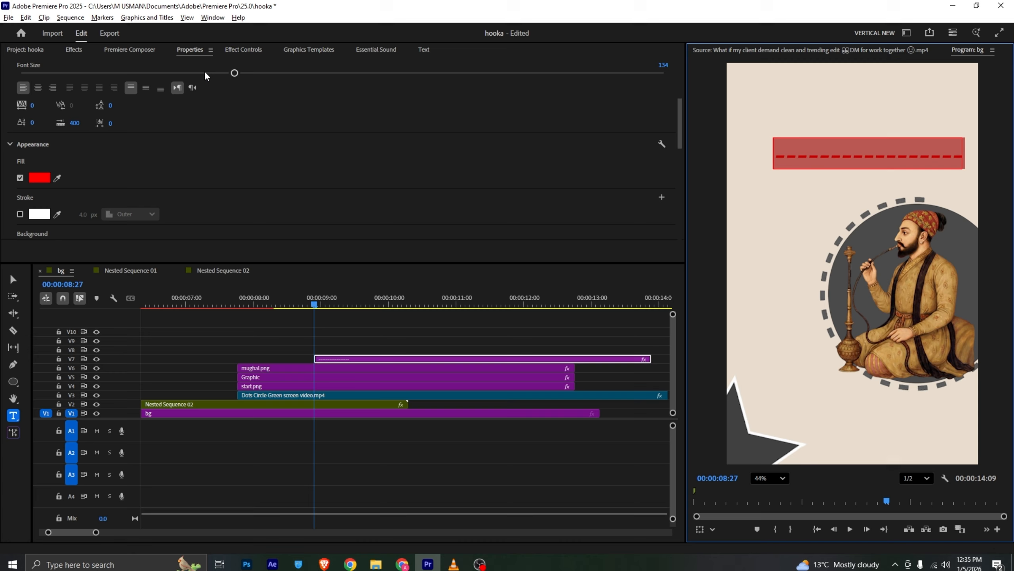
pyautogui.moveTo(205, 74); pyautogui.dragTo(162, 80)
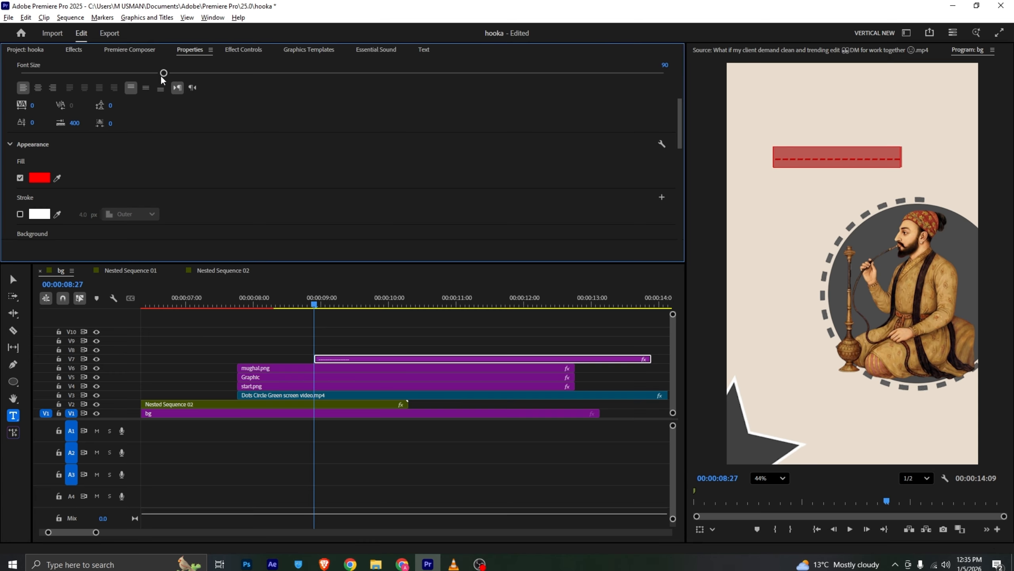
pyautogui.click(146, 72)
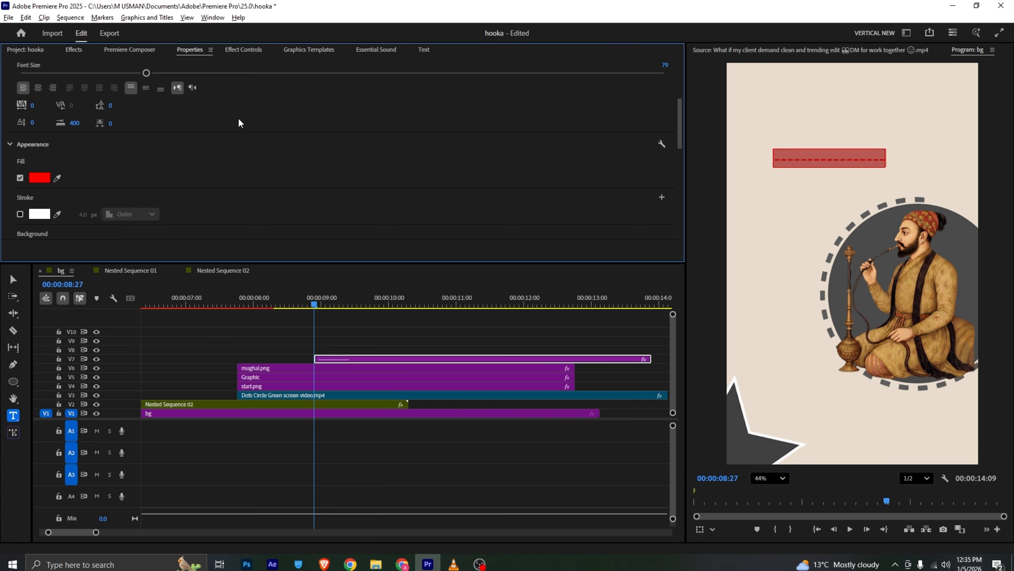
# Step: Align the dashed-line clip on V7 with mughal.png's start and end, and reposition the line up and left of the grey circle as in the reference
pyautogui.press('v')
pyautogui.moveTo(382, 359); pyautogui.dragTo(305, 362)
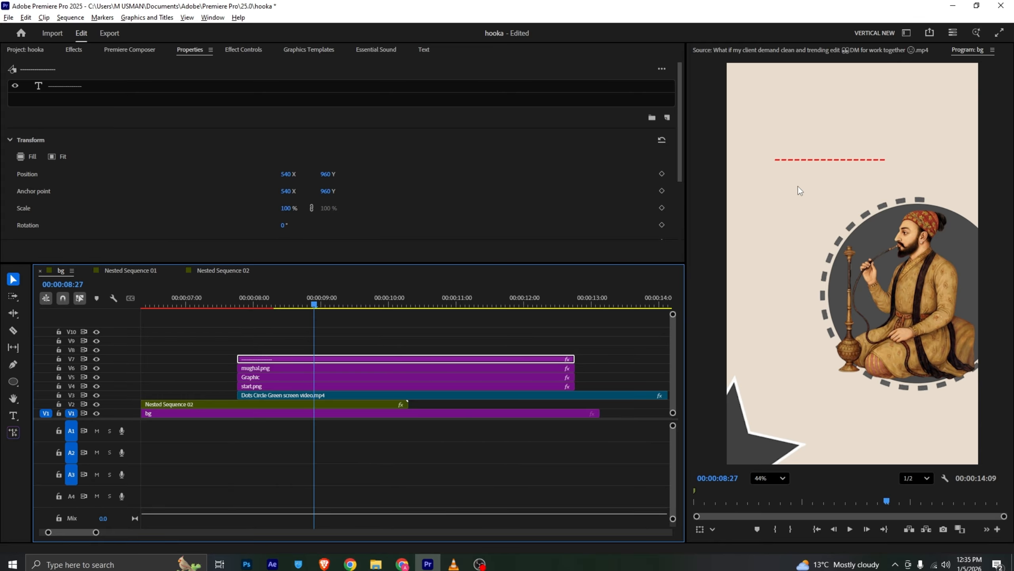
pyautogui.click(825, 160)
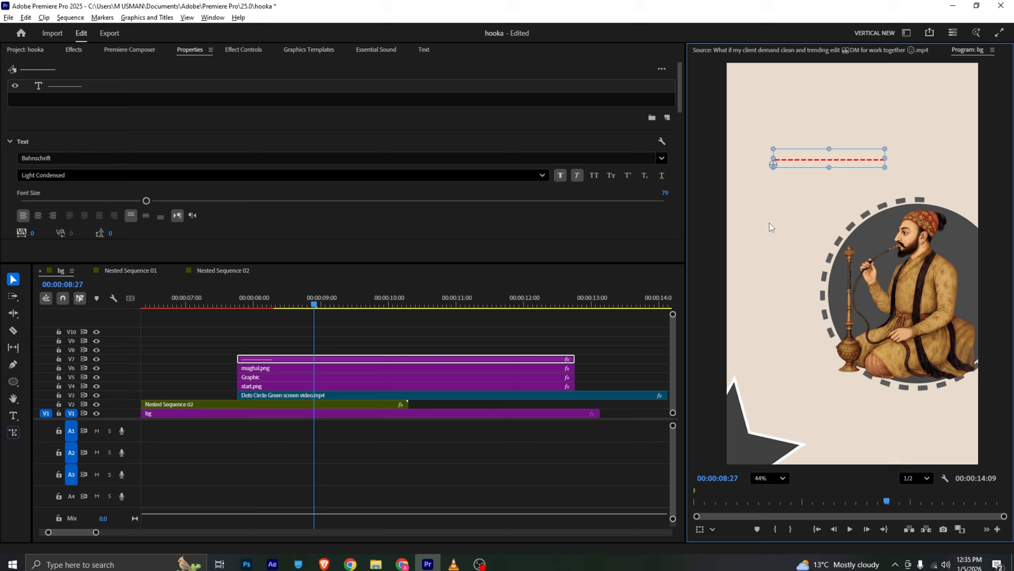
pyautogui.moveTo(856, 161); pyautogui.dragTo(825, 173)
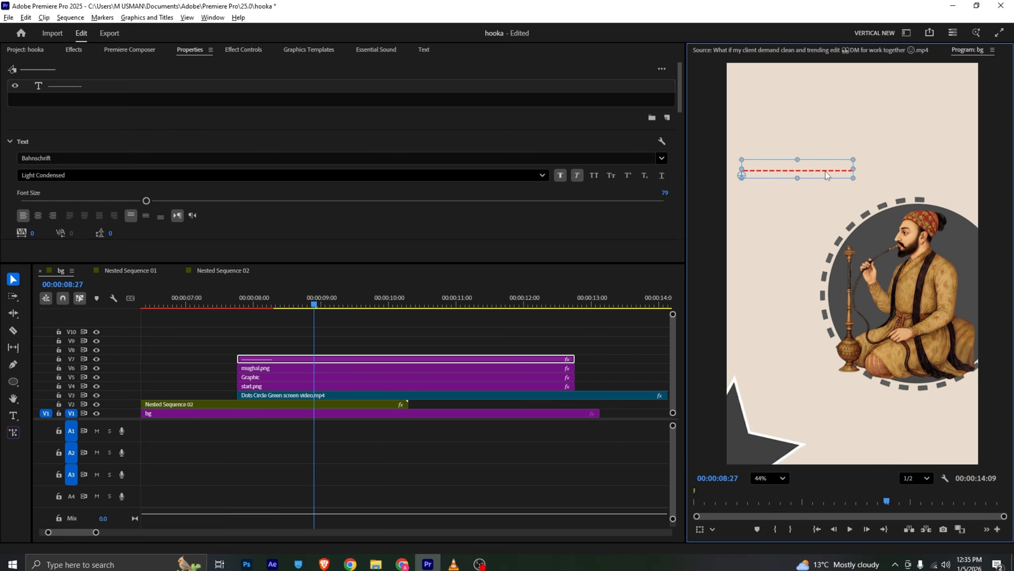
pyautogui.hotkey('alt', 'Tab')
pyautogui.hotkey('alt', 'Tab')
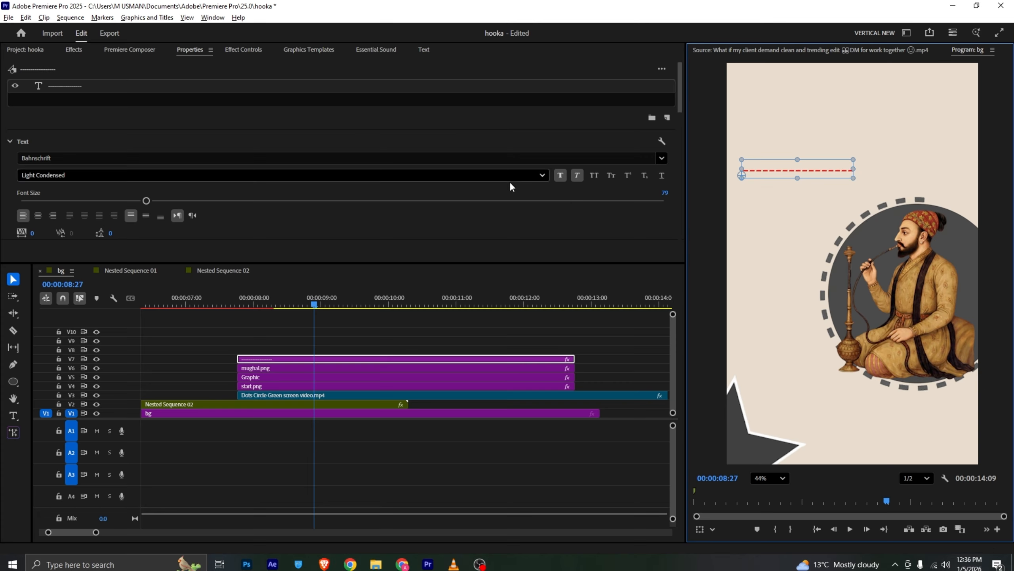
pyautogui.moveTo(803, 170); pyautogui.dragTo(803, 150)
# Step: Duplicate the dashed-line clip onto V8, set the copy's vertical position to 1093, and compare the spacing with the VLC reference
pyautogui.moveTo(349, 361); pyautogui.dragTo(351, 350)
pyautogui.click(220, 50)
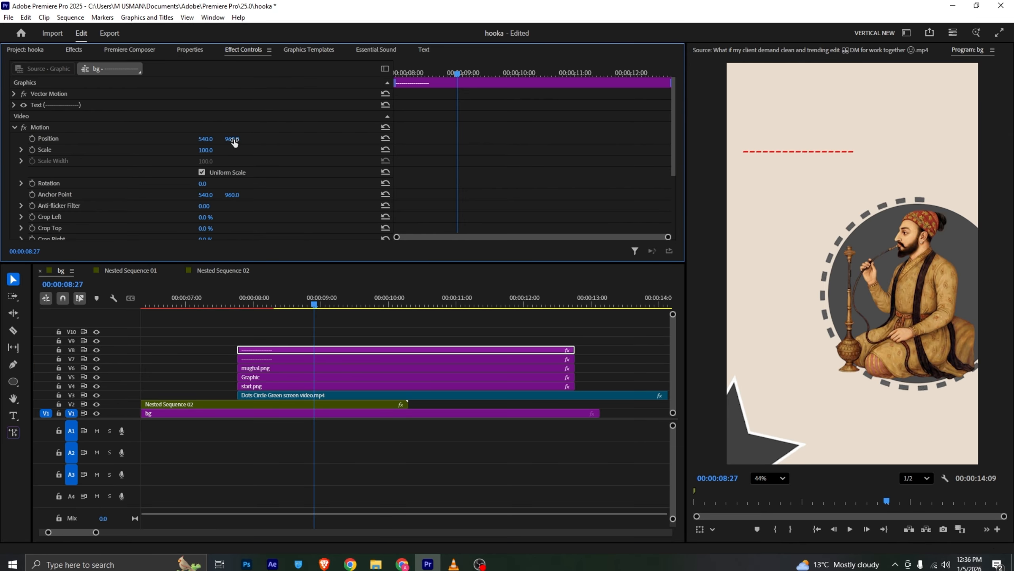
pyautogui.moveTo(235, 140); pyautogui.dragTo(287, 139)
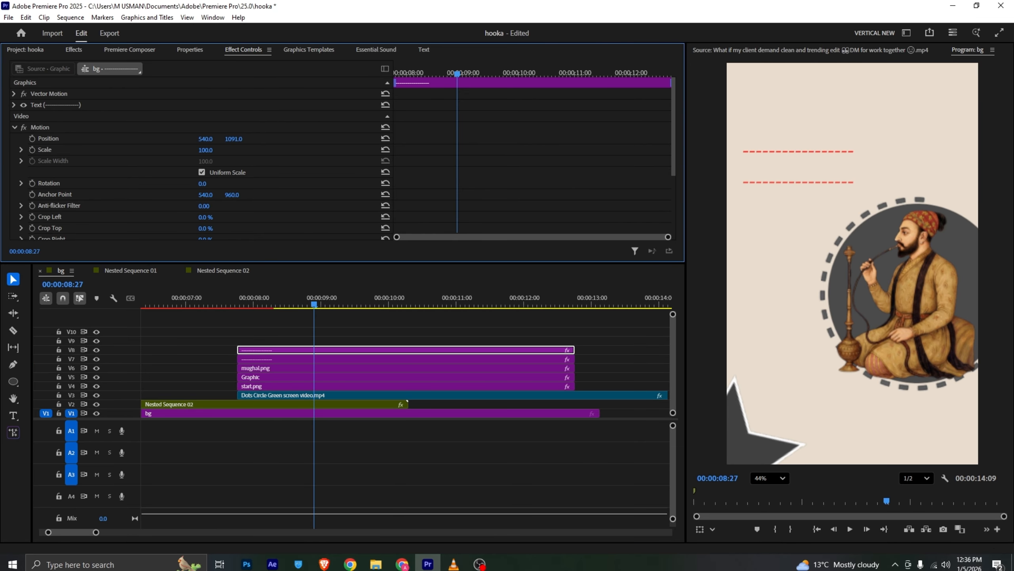
pyautogui.hotkey('alt', 'Tab')
pyautogui.hotkey('alt', 'Tab')
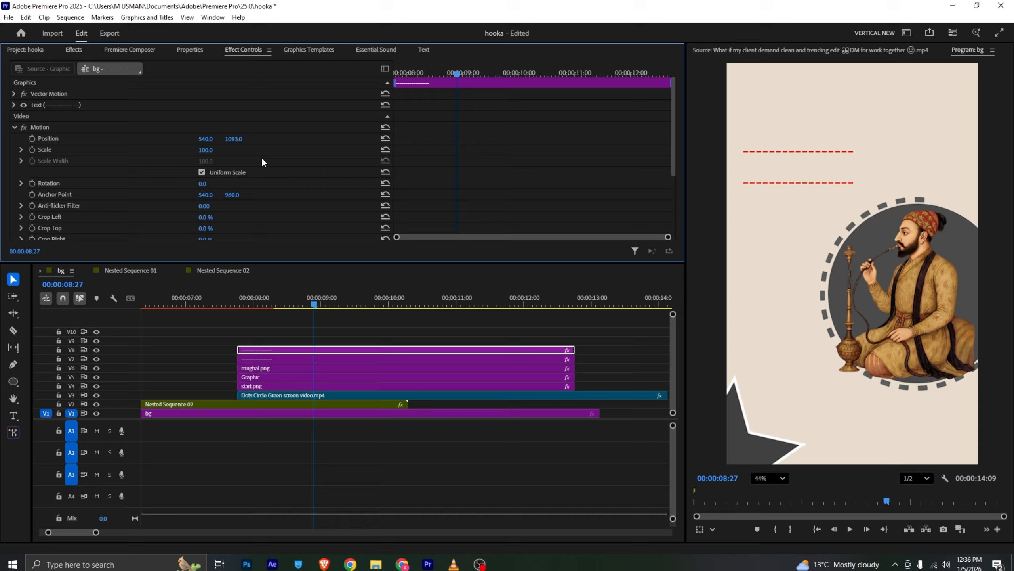
# Step: Duplicate the dashed line onto V9, place the copy's text between the two lines and shorten it to about seven hyphens
pyautogui.keyDown('alt'); pyautogui.moveTo(295, 351); pyautogui.dragTo(297, 341); pyautogui.keyUp('alt')
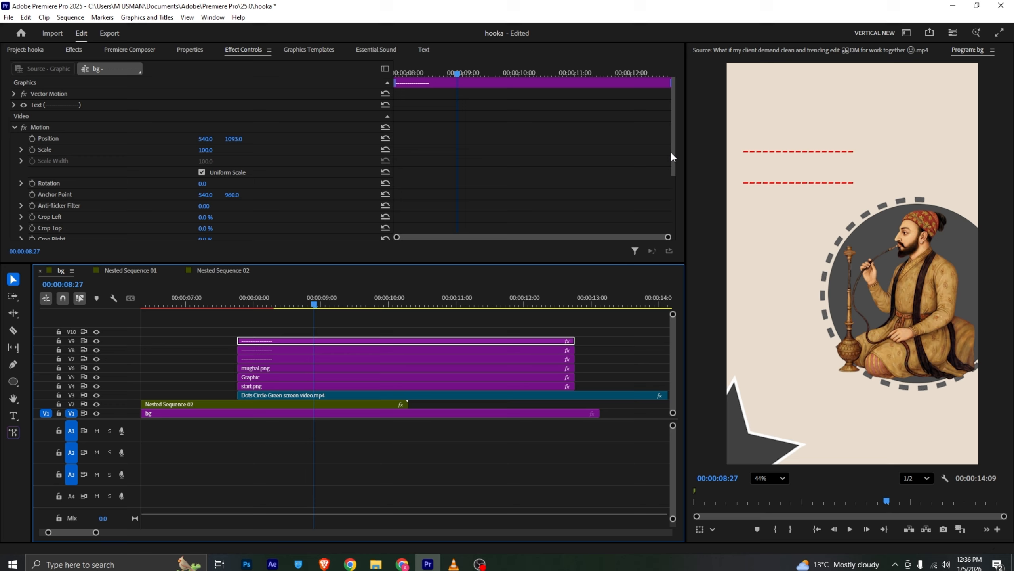
pyautogui.click(765, 186)
pyautogui.moveTo(779, 186); pyautogui.dragTo(864, 180)
pyautogui.doubleClick(779, 166)
pyautogui.press('BackSpace')
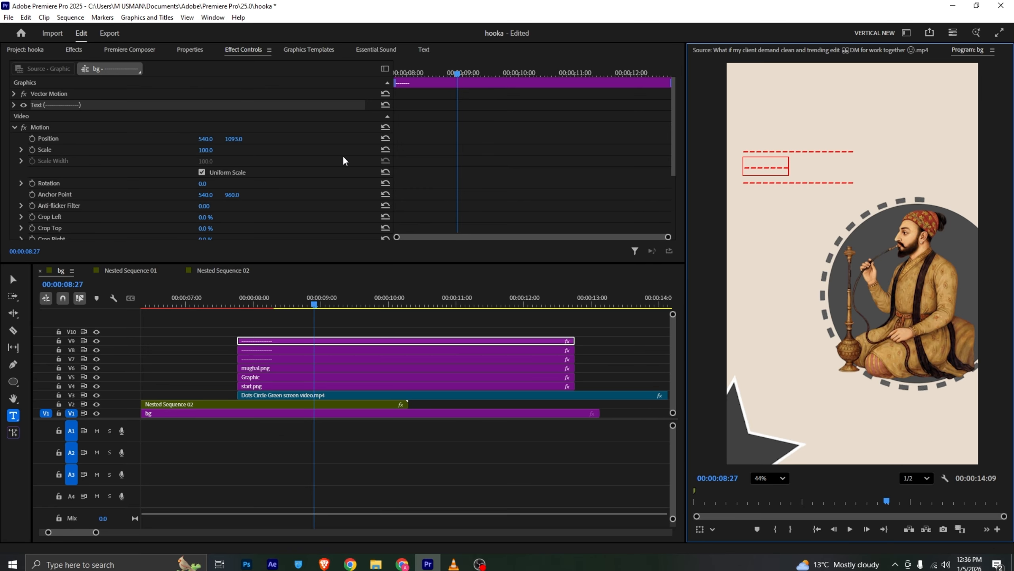
# Step: Rotate the short dashed line on V9 by 90° and place it as the left side of the red frame
pyautogui.click(343, 158)
pyautogui.click(14, 278)
pyautogui.click(208, 183)
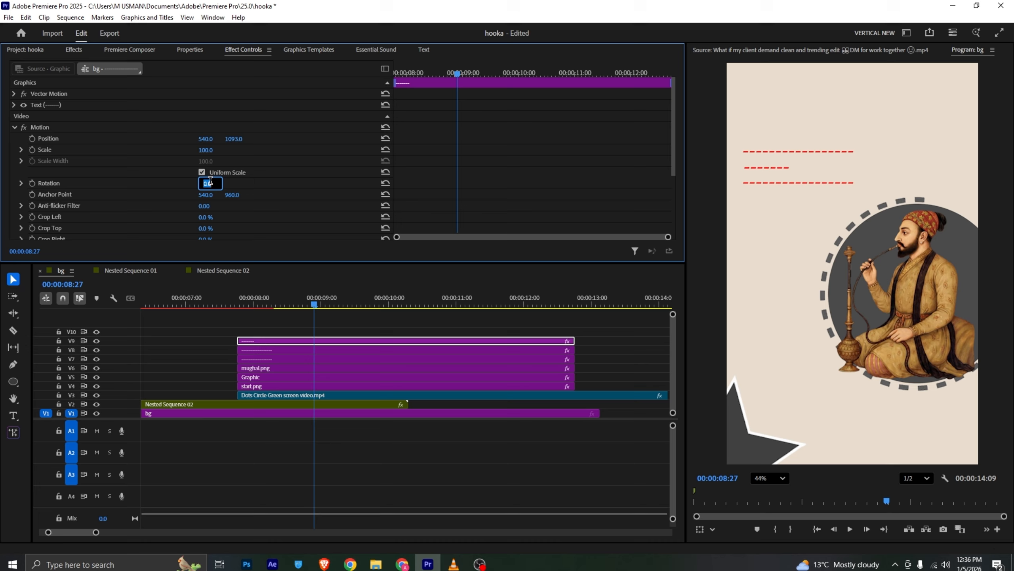
pyautogui.write('90')
pyautogui.press('Return')
pyautogui.click(961, 196)
pyautogui.moveTo(961, 196); pyautogui.dragTo(747, 172)
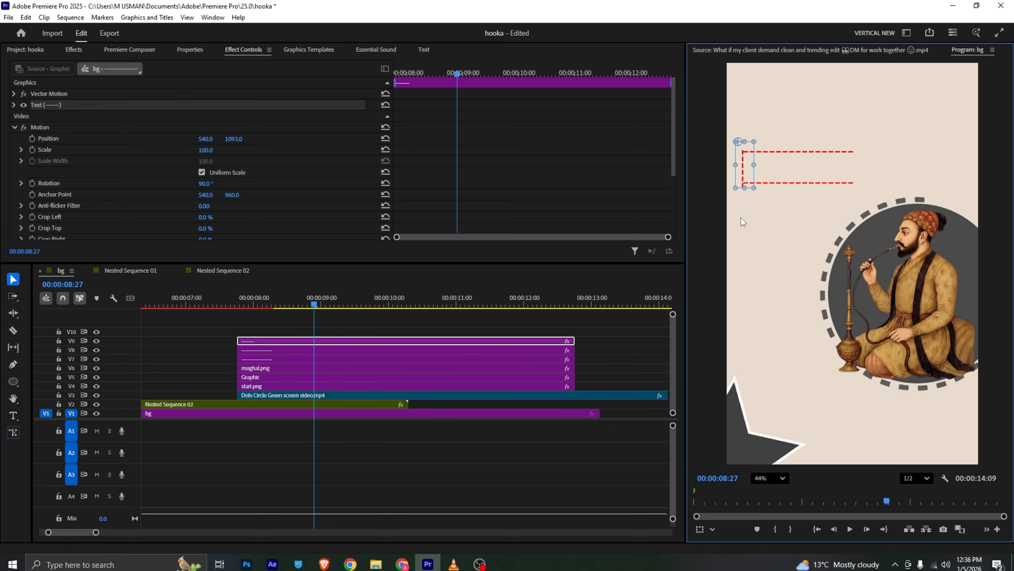
# Step: Duplicate the vertical dashed line onto V10, set the copy's horizontal position to 1019, and compare the frame with the VLC reference
pyautogui.keyDown('alt'); pyautogui.moveTo(251, 343); pyautogui.dragTo(248, 332); pyautogui.keyUp('alt')
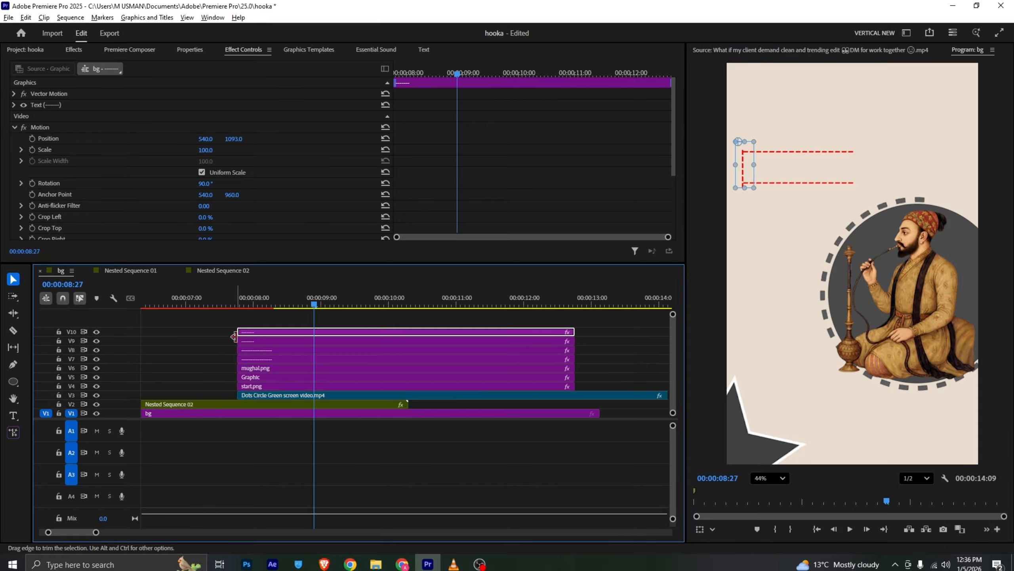
pyautogui.moveTo(206, 138); pyautogui.dragTo(397, 139)
pyautogui.hotkey('alt', 'Tab')
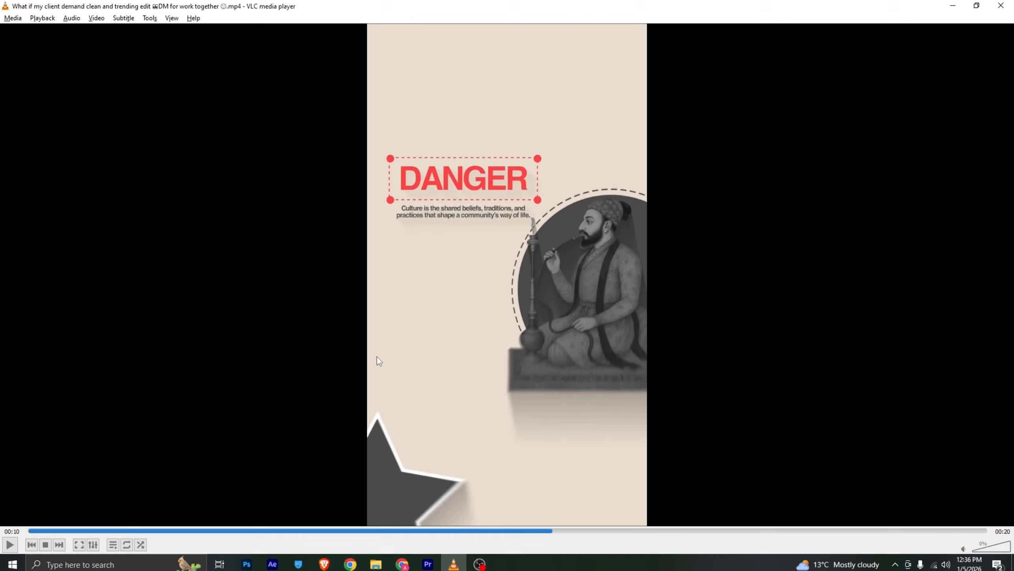
pyautogui.hotkey('alt', 'Tab')
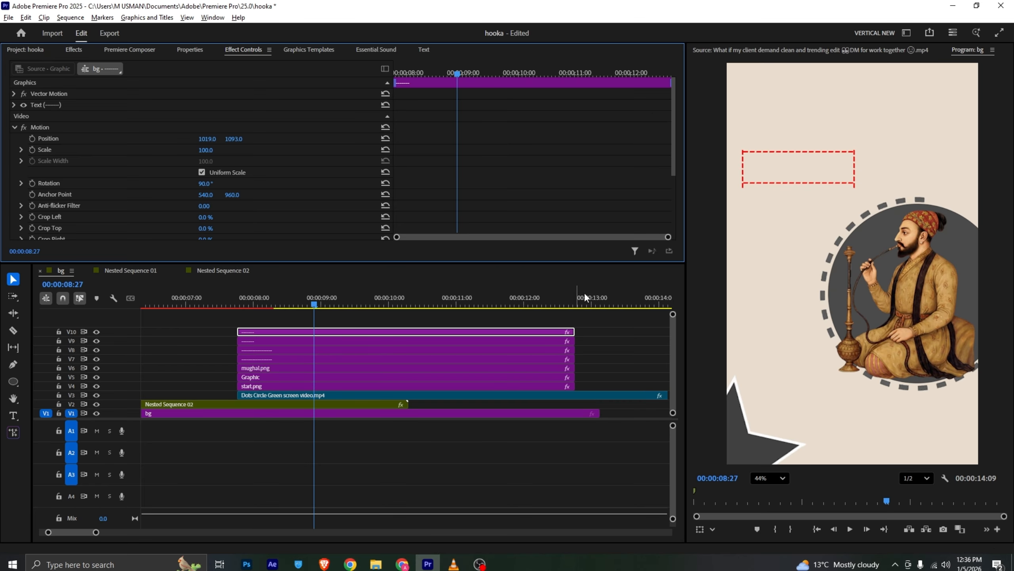
# Step: Draw a small circle on the dashed frame's upper-left corner and fill it with pure red
pyautogui.click(326, 323)
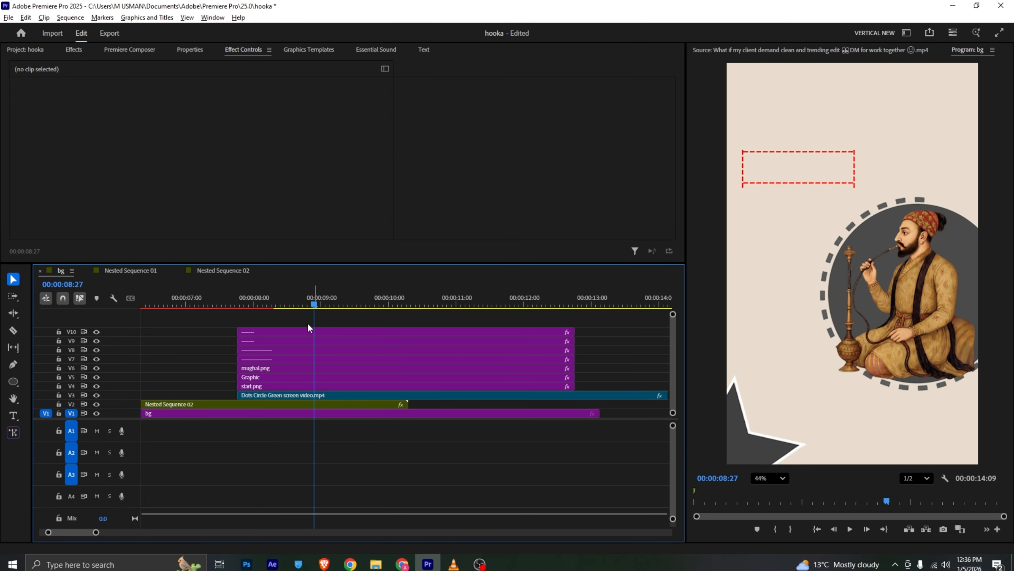
pyautogui.click(20, 383)
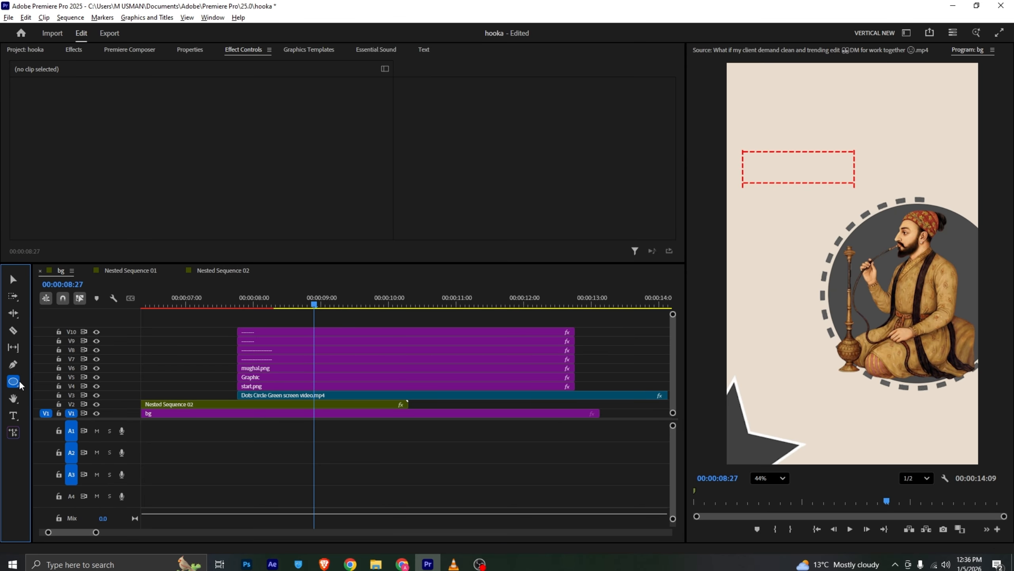
pyautogui.click(739, 147)
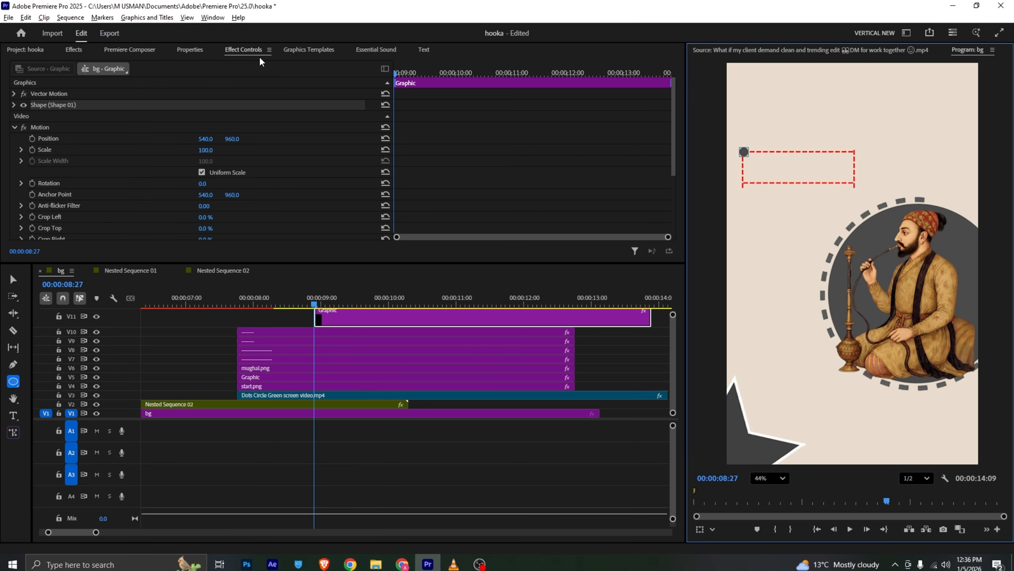
pyautogui.click(190, 49)
pyautogui.click(39, 175)
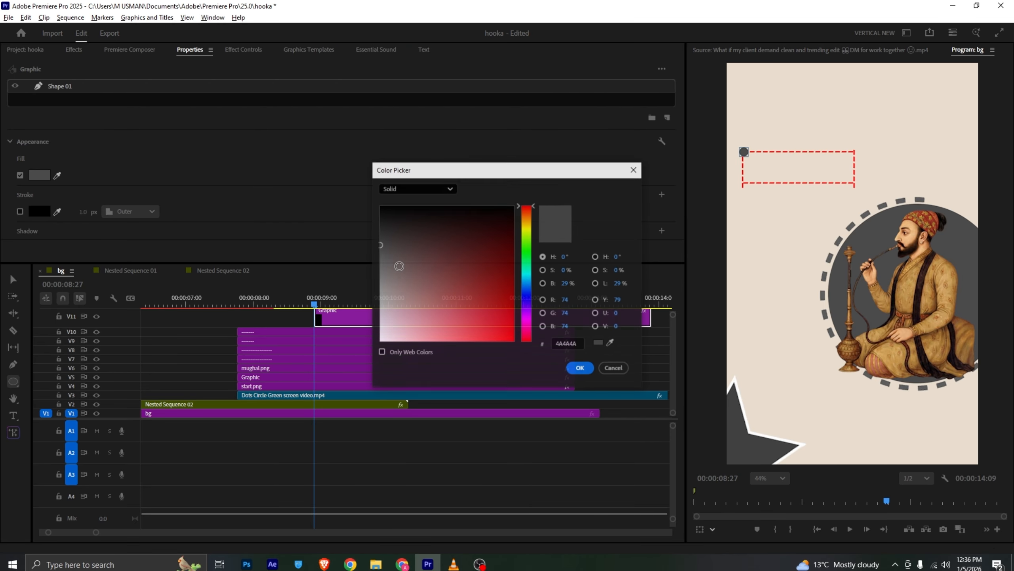
pyautogui.click(516, 205)
pyautogui.click(580, 368)
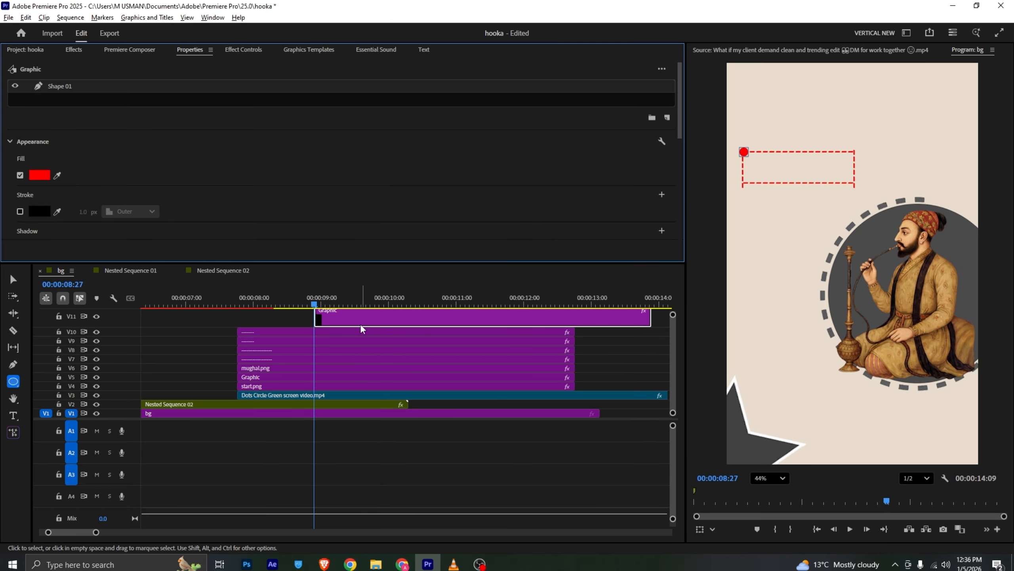
# Step: Align the red circle's clip on V11 with the dashed-line clips, and duplicate it onto V12 with the horizontal position at 1016
pyautogui.moveTo(361, 323); pyautogui.dragTo(285, 322)
pyautogui.moveTo(673, 315); pyautogui.dragTo(674, 310)
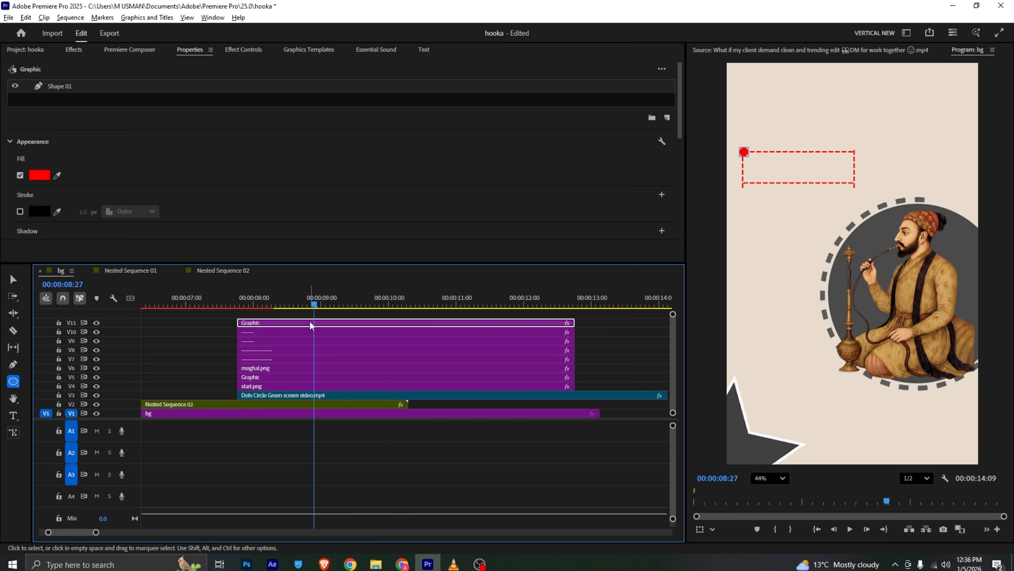
pyautogui.keyDown('alt'); pyautogui.moveTo(310, 322); pyautogui.dragTo(311, 315); pyautogui.keyUp('alt')
pyautogui.click(235, 51)
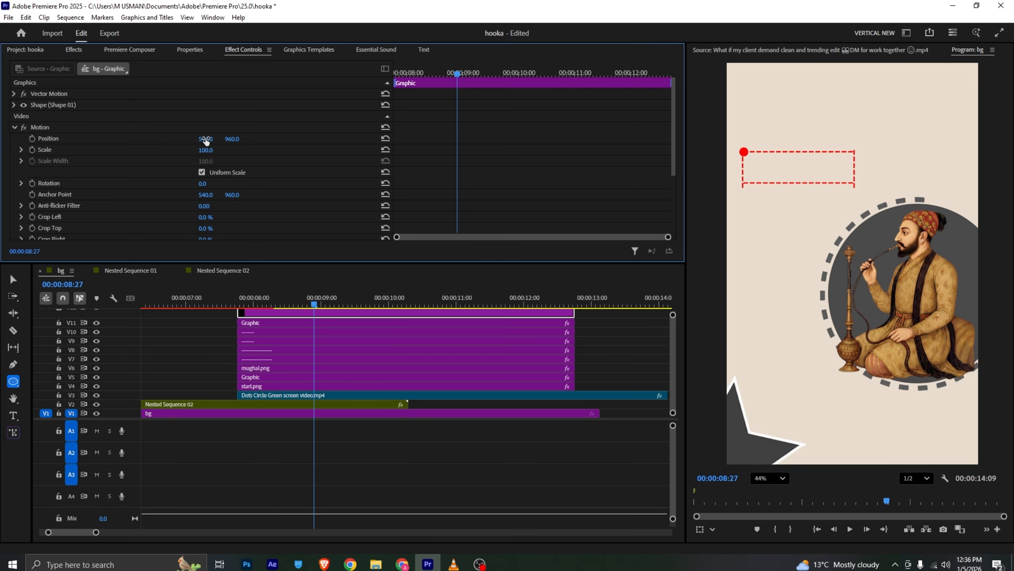
pyautogui.moveTo(206, 138); pyautogui.dragTo(396, 138)
# Step: Duplicate the upper-right circle onto V13 and set the copy's vertical position to 1090 for the frame's lower-right corner
pyautogui.moveTo(360, 265); pyautogui.dragTo(360, 267)
pyautogui.moveTo(553, 256); pyautogui.dragTo(553, 176)
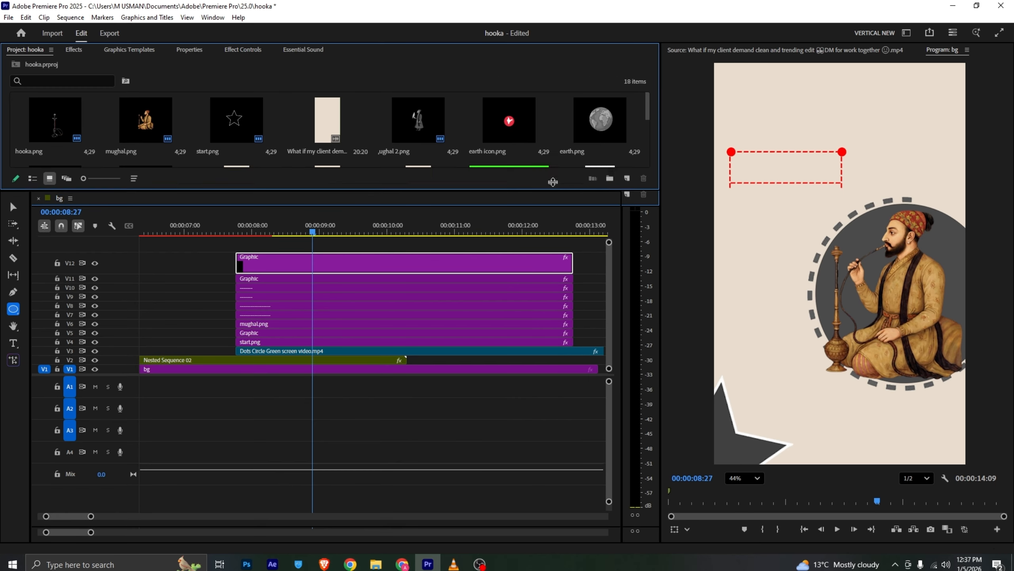
pyautogui.moveTo(377, 275); pyautogui.dragTo(376, 249)
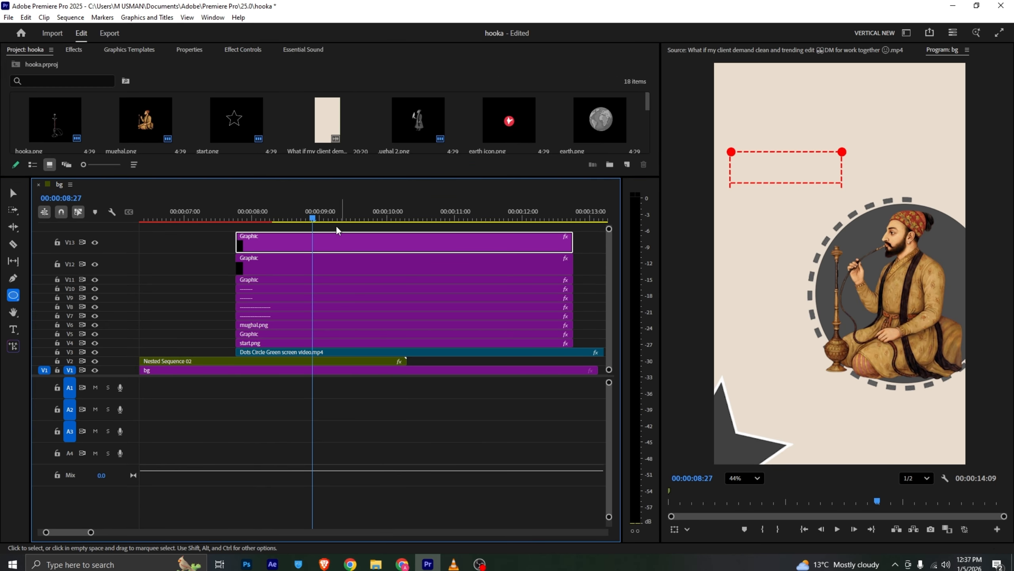
pyautogui.click(243, 49)
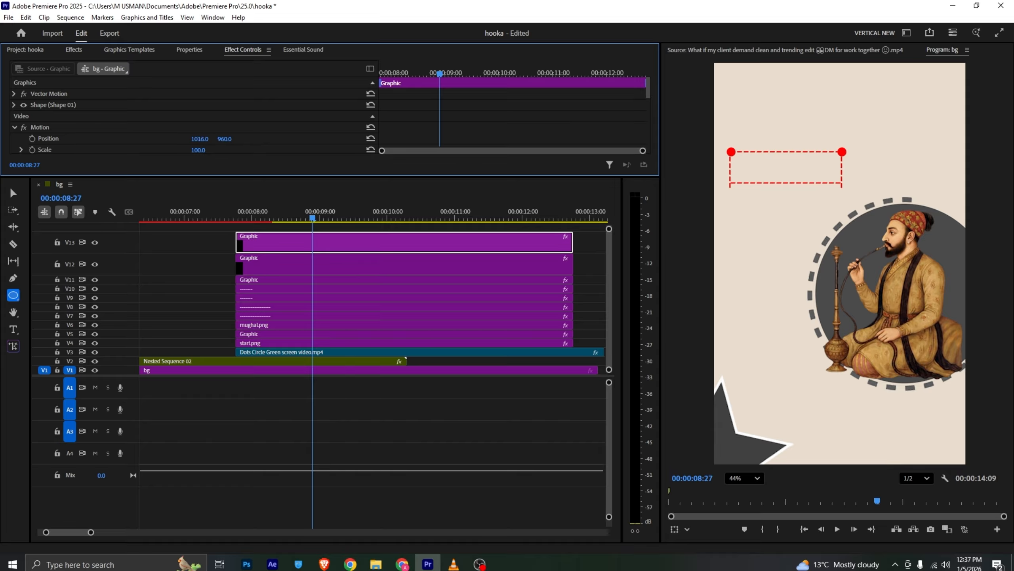
pyautogui.click(225, 139)
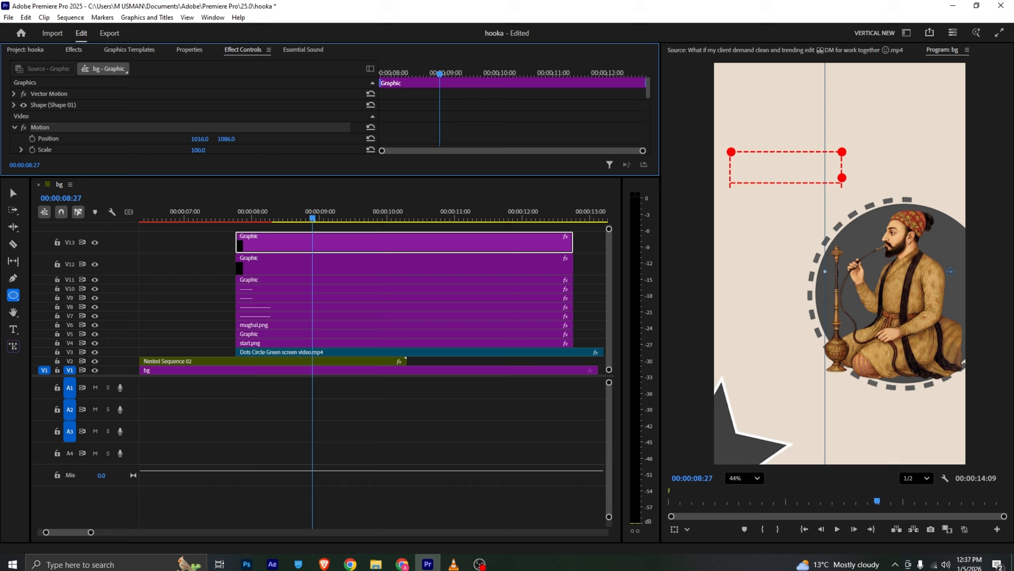
pyautogui.moveTo(225, 139); pyautogui.dragTo(232, 139)
# Step: Duplicate the lower-right circle onto V14 and set the copy's horizontal position to 540 for the frame's lower-left corner
pyautogui.moveTo(268, 248); pyautogui.dragTo(267, 230)
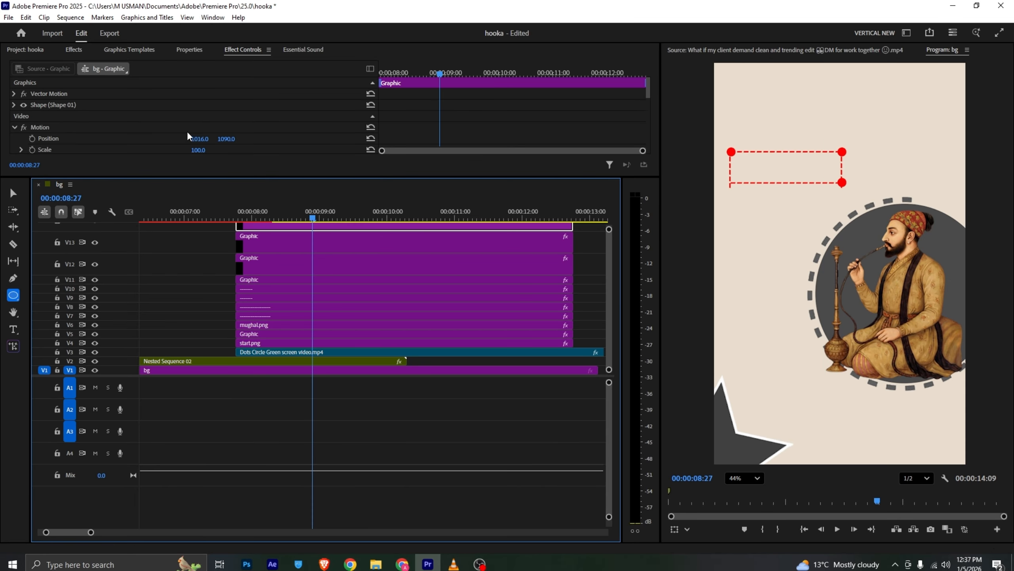
pyautogui.moveTo(200, 139); pyautogui.dragTo(36, 138)
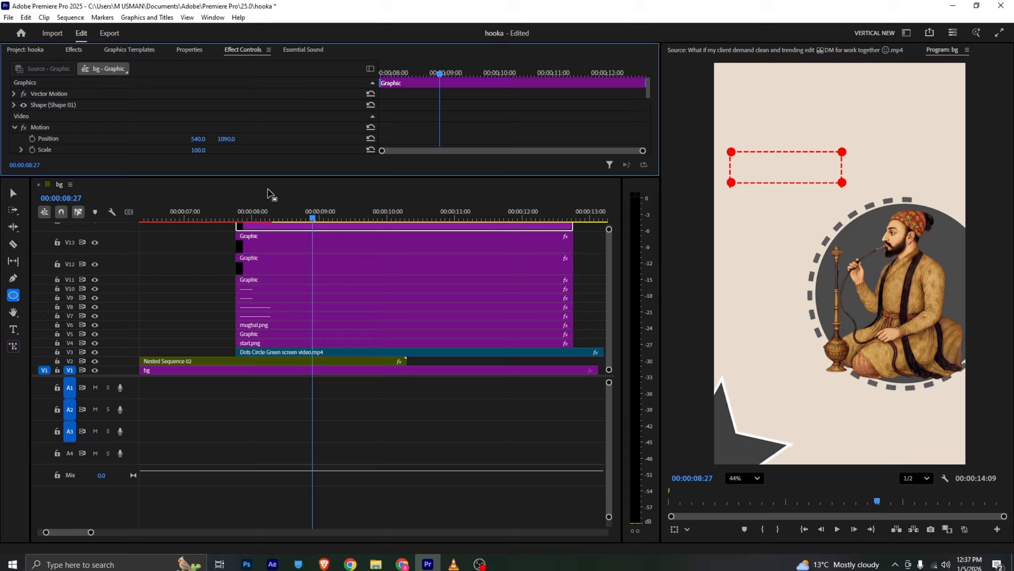
pyautogui.moveTo(609, 229); pyautogui.dragTo(609, 224)
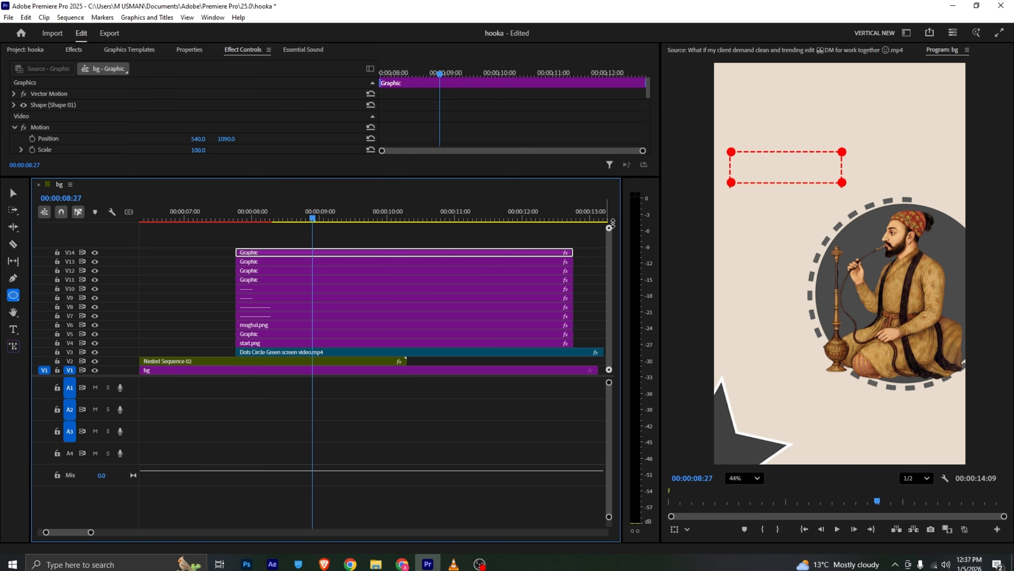
# Step: Nest the frame's line and circle clips on V7 through V14 as Nested Sequence 03
pyautogui.moveTo(268, 237); pyautogui.dragTo(282, 318)
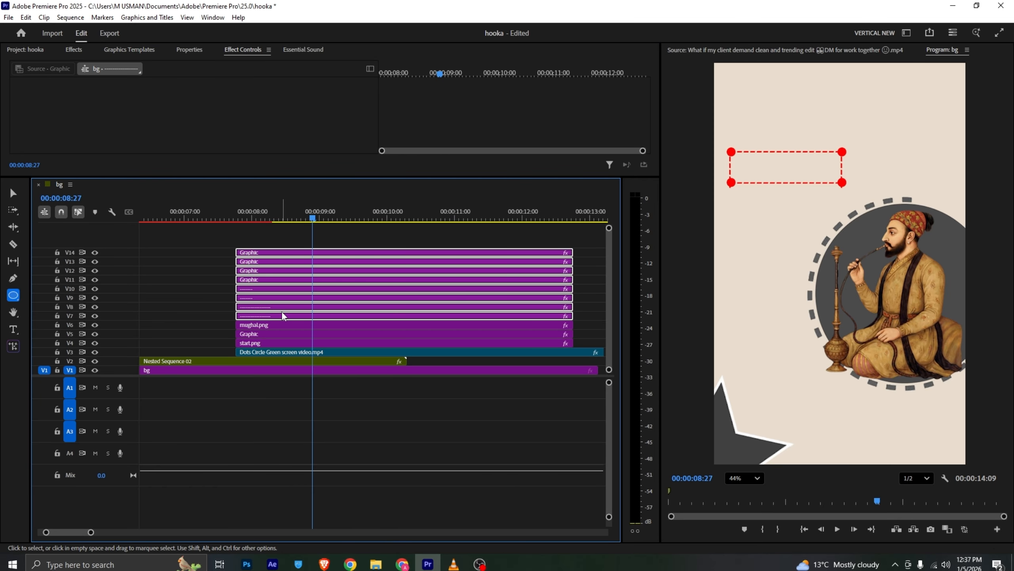
pyautogui.rightClick(282, 317)
pyautogui.click(326, 304)
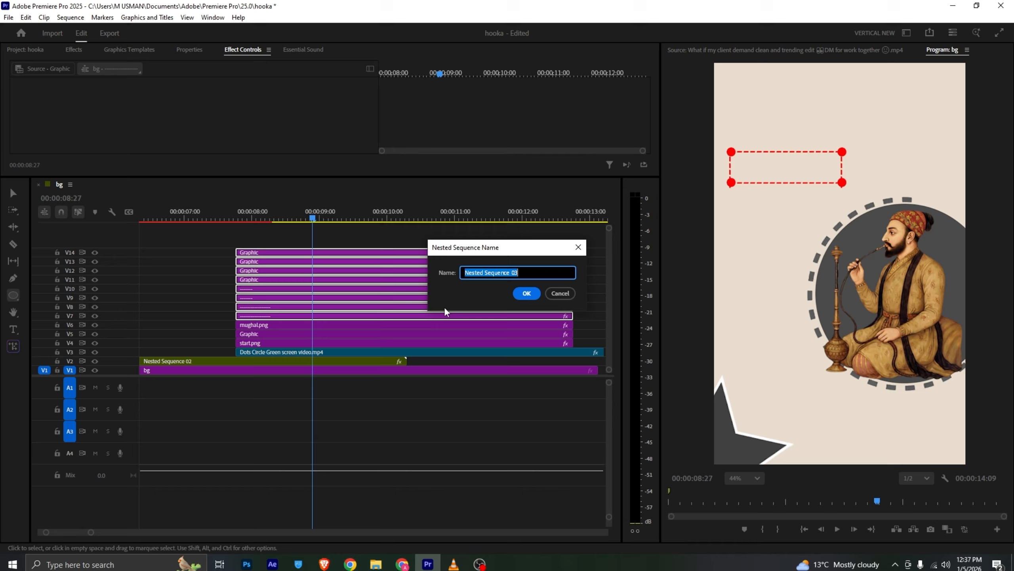
pyautogui.click(527, 291)
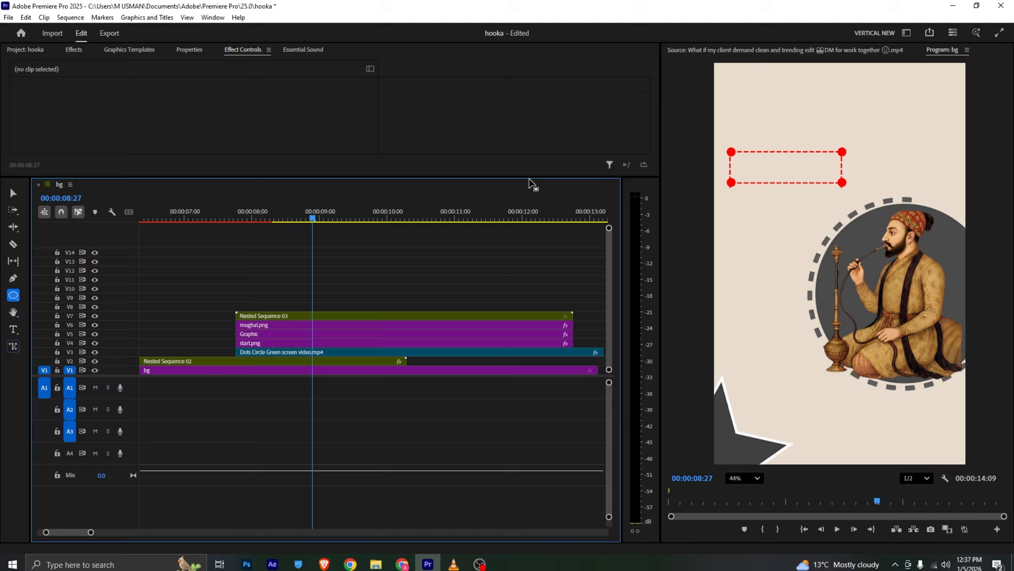
# Step: Move the anchor point of Nested Sequence 03 onto the frame's upper-left red circle
pyautogui.moveTo(530, 179); pyautogui.dragTo(554, 284)
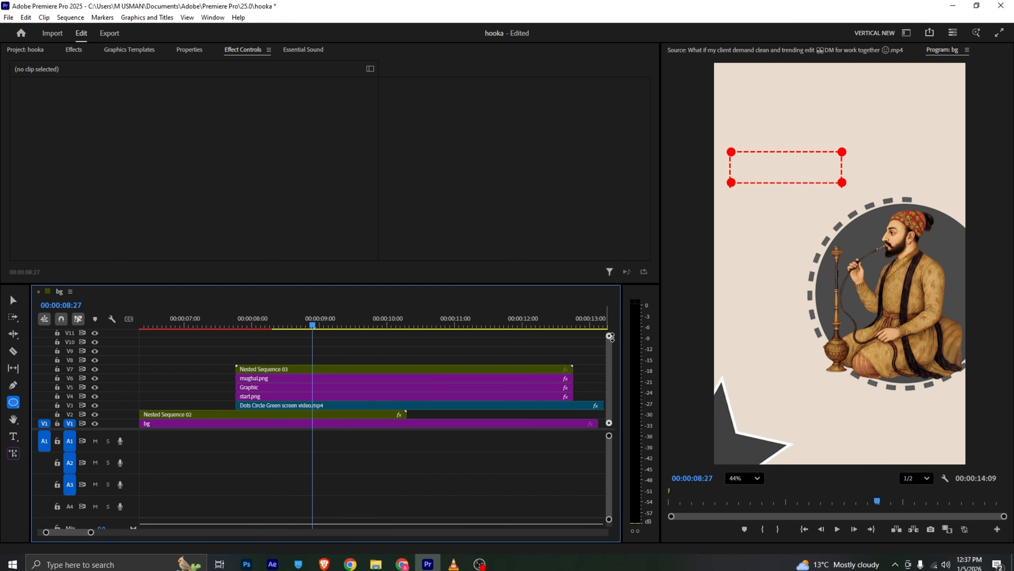
pyautogui.click(349, 369)
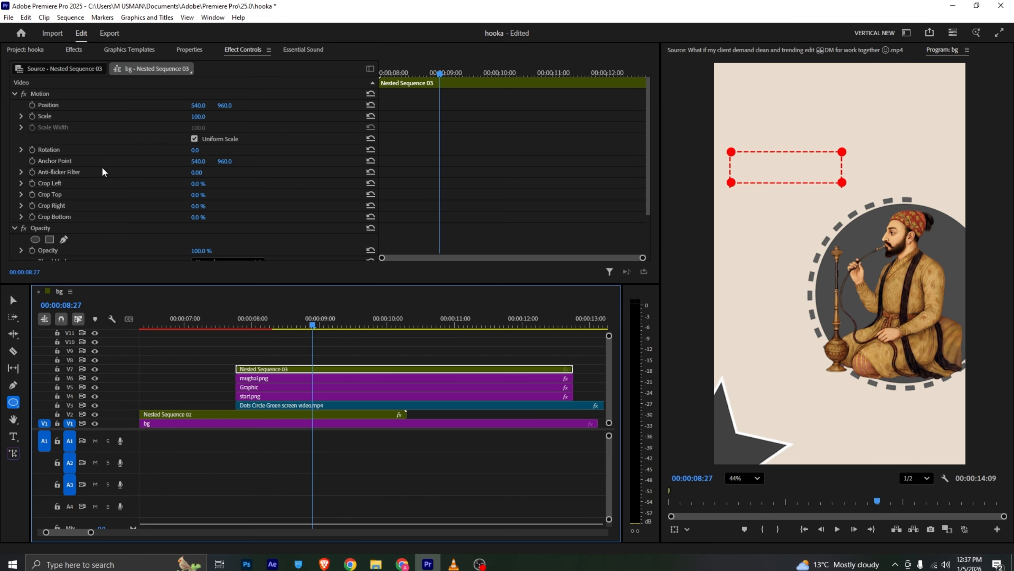
pyautogui.click(62, 162)
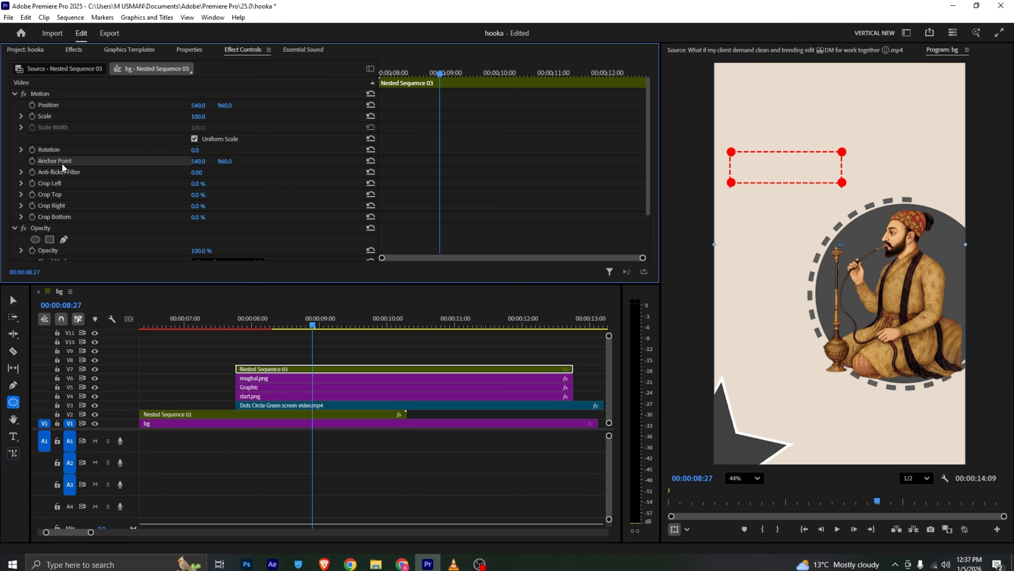
pyautogui.click(842, 247)
pyautogui.moveTo(842, 247); pyautogui.dragTo(731, 152)
# Step: Review the DANGER frame's entrance in the VLC reference, and keyframe Nested Sequence 03's scale at 100 at 00:00:08:27
pyautogui.click(453, 564)
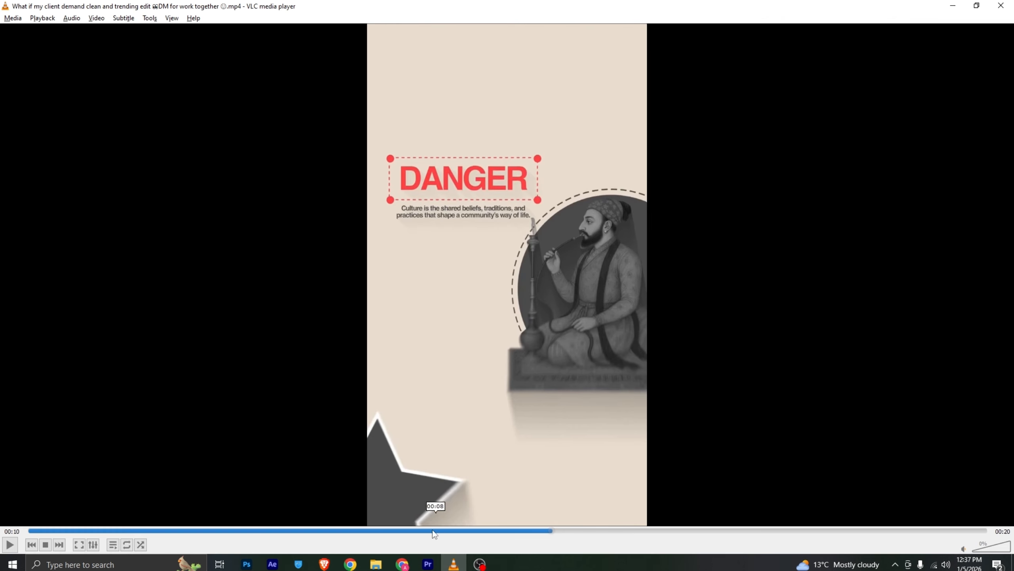
pyautogui.moveTo(490, 530); pyautogui.dragTo(548, 531)
pyautogui.click(427, 564)
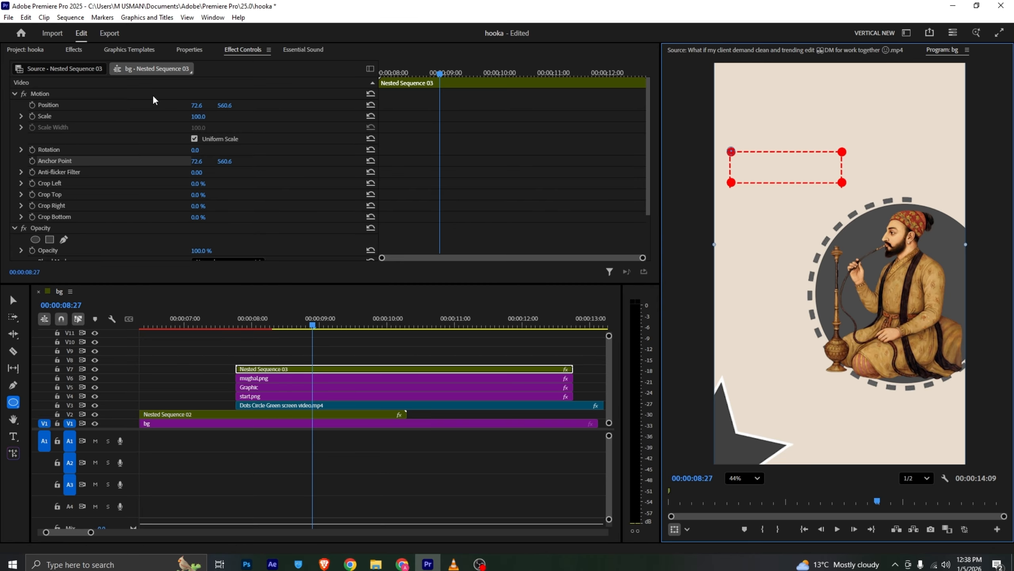
pyautogui.click(31, 116)
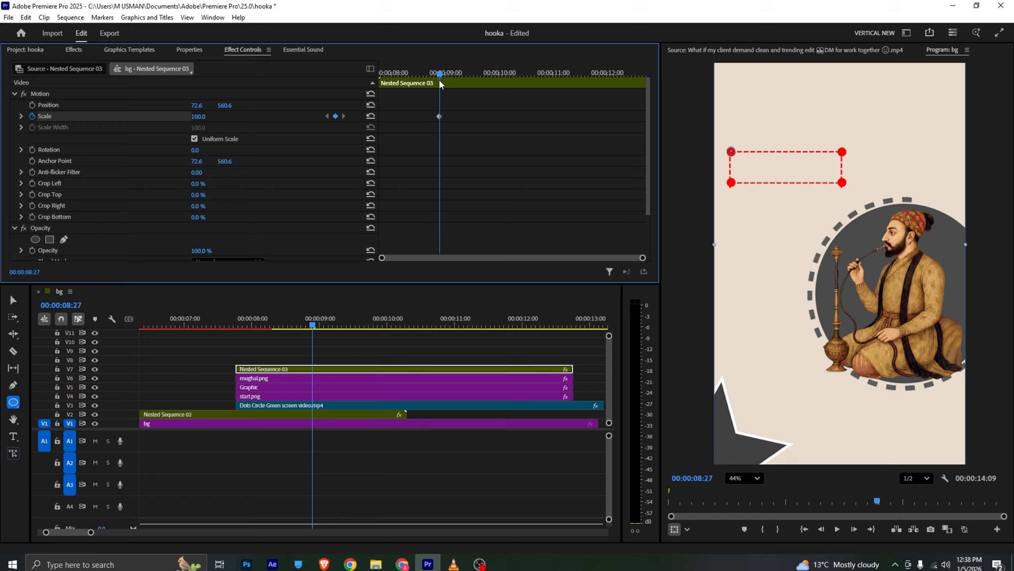
# Step: Set the scale of Nested Sequence 03 to 0 at its first frame, 00:00:07:23, and play the scale-up
pyautogui.moveTo(440, 68); pyautogui.dragTo(269, 107)
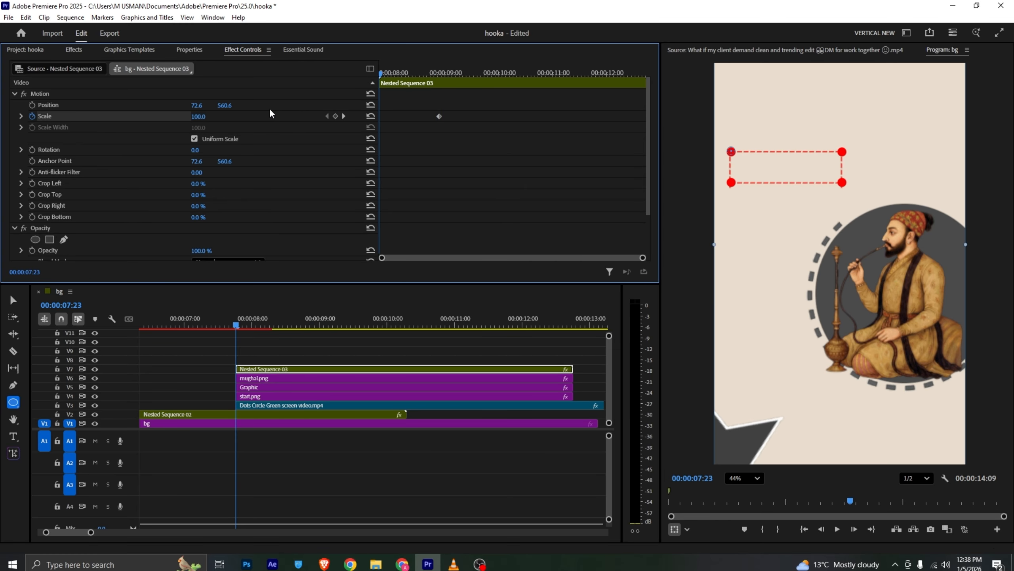
pyautogui.moveTo(207, 116); pyautogui.dragTo(205, 116)
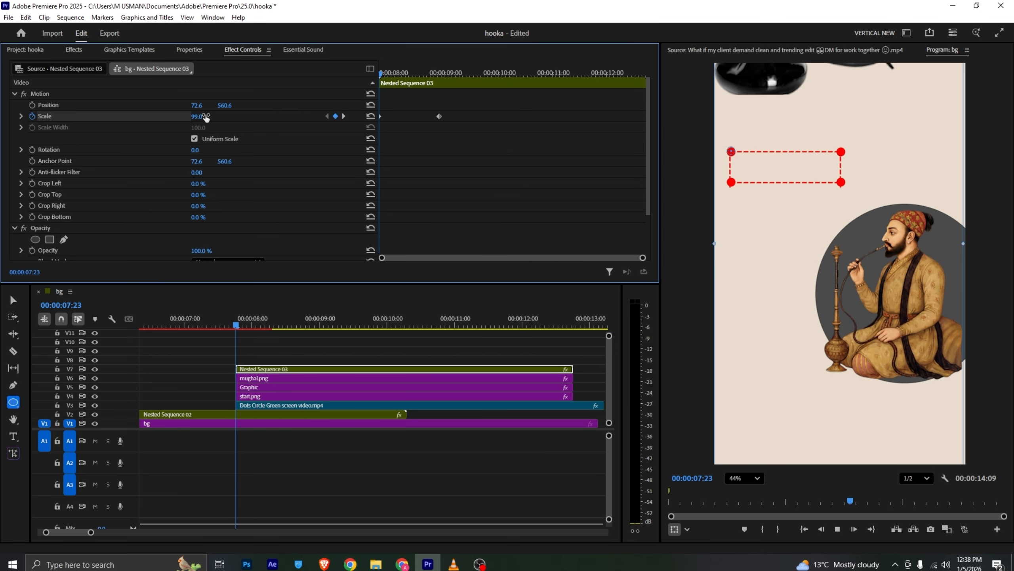
pyautogui.click(206, 116)
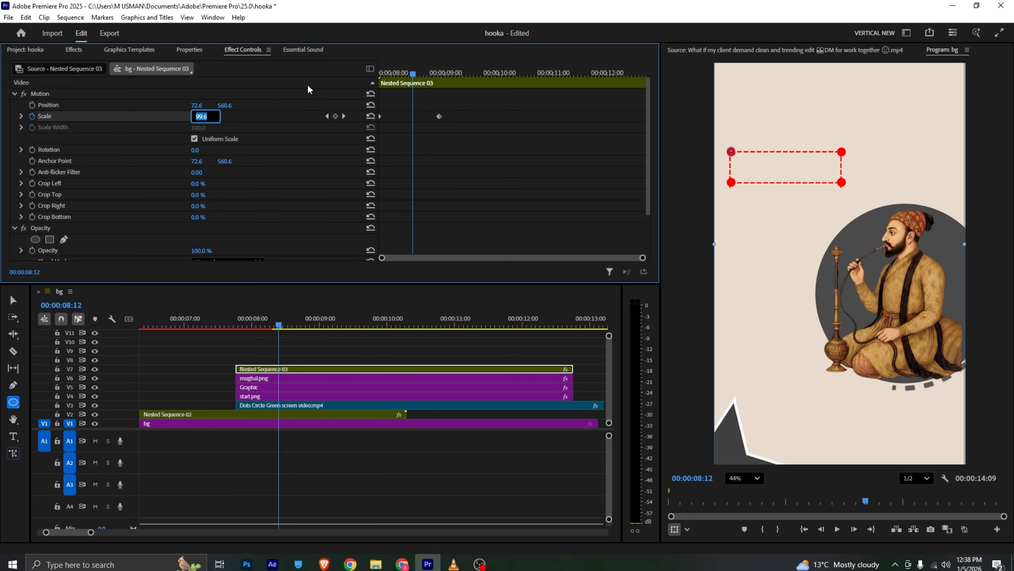
pyautogui.moveTo(404, 75); pyautogui.dragTo(302, 120)
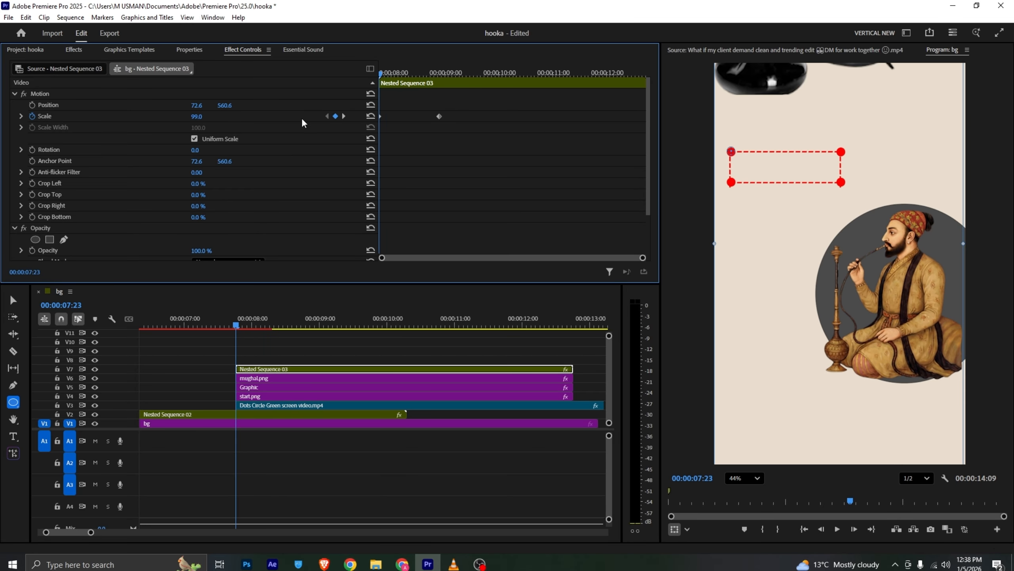
pyautogui.click(206, 116)
pyautogui.press('Return')
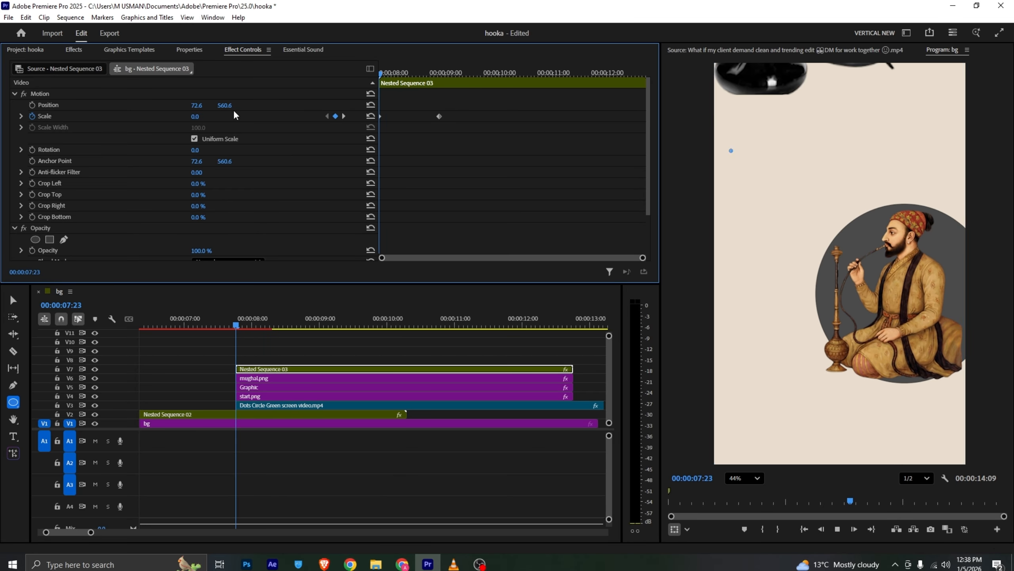
pyautogui.press('space')
# Step: Apply easing to both scale keyframes of Nested Sequence 03 and play the animation
pyautogui.moveTo(459, 107); pyautogui.dragTo(346, 131)
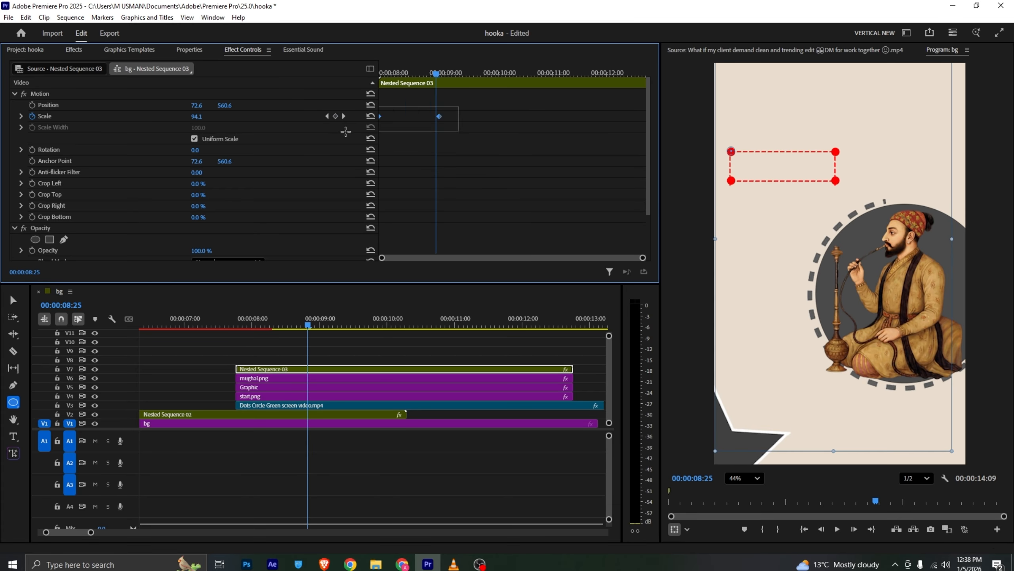
pyautogui.rightClick(439, 115)
pyautogui.click(463, 253)
pyautogui.press('space')
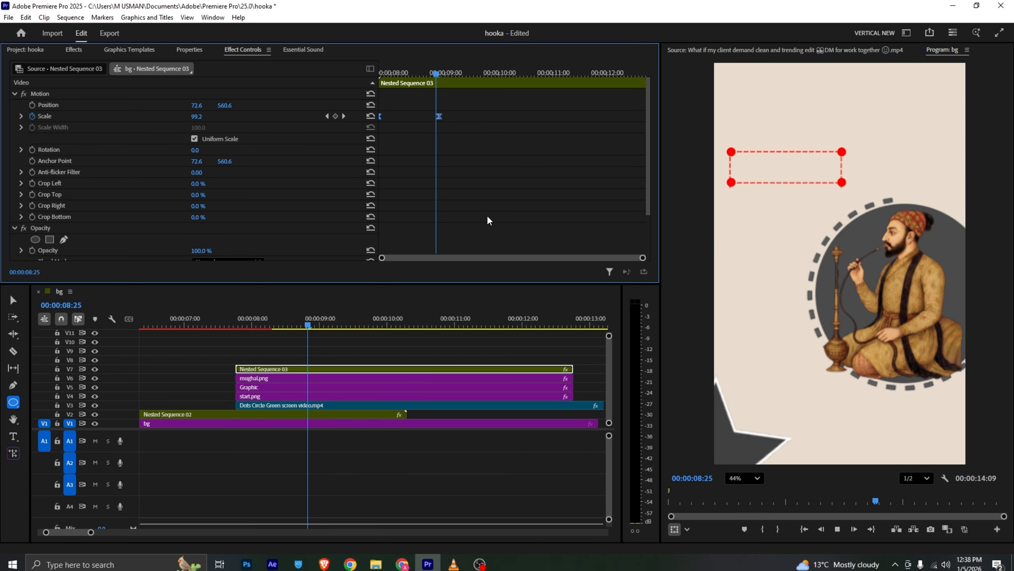
# Step: Stop playback and examine the finished DANGER title frame in the VLC reference video
pyautogui.press('space')
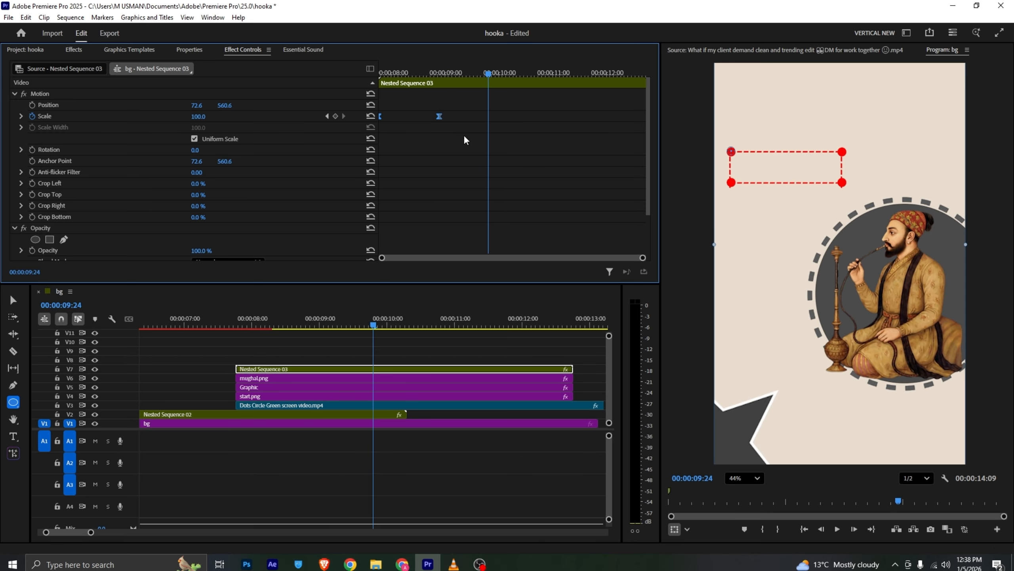
pyautogui.click(454, 563)
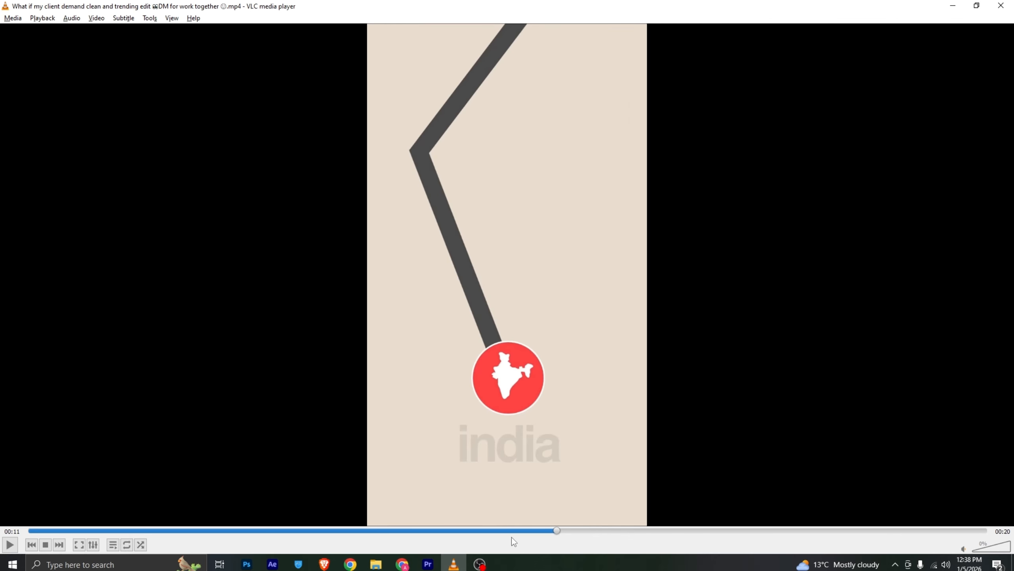
pyautogui.moveTo(508, 532); pyautogui.dragTo(529, 530)
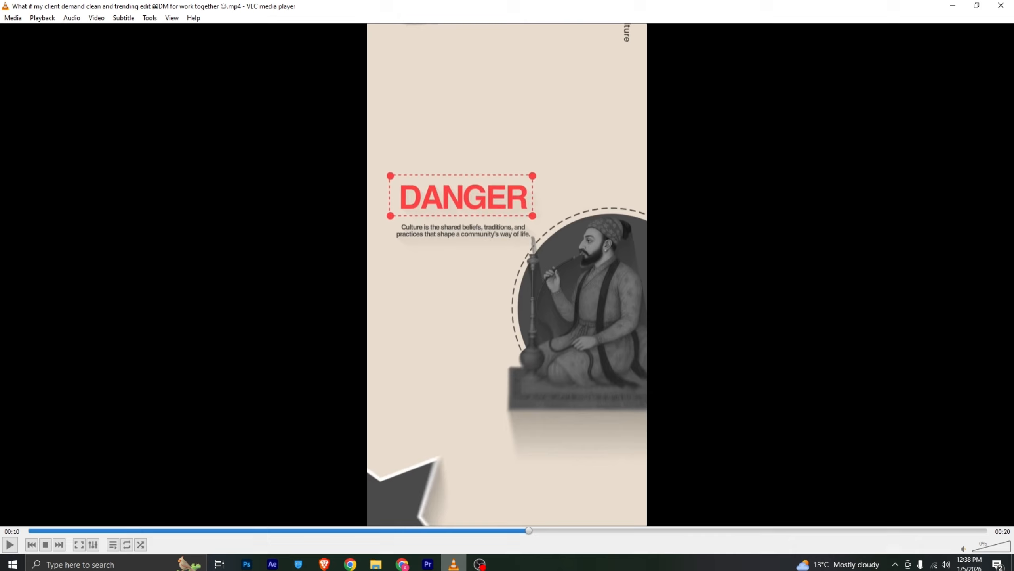
pyautogui.click(428, 564)
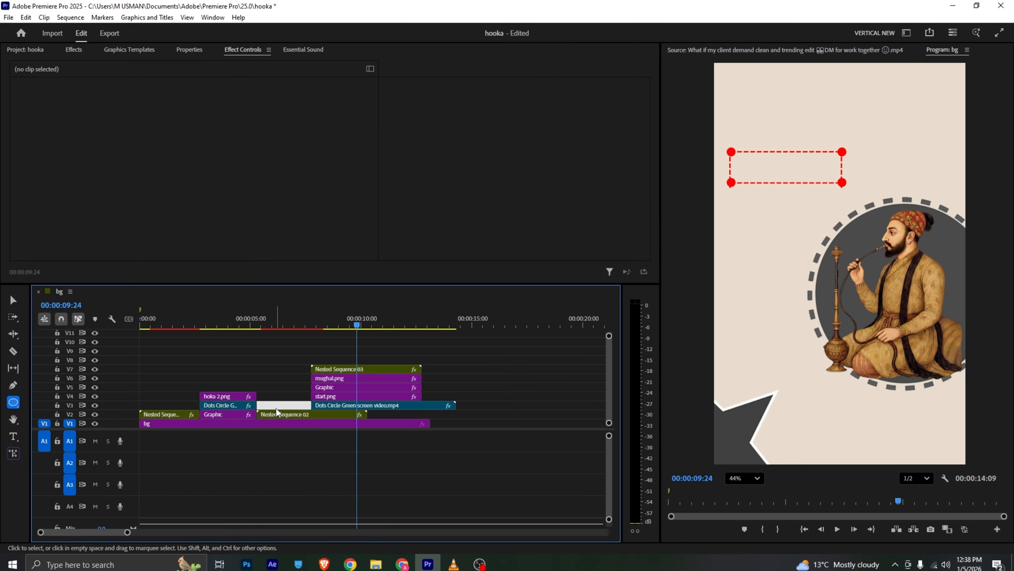
# Step: Copy the Ease Fade Together 3 text clip from Nested Sequence 02 onto track V8 of bg, aligned with Nested Sequence 03's start
pyautogui.click(292, 423)
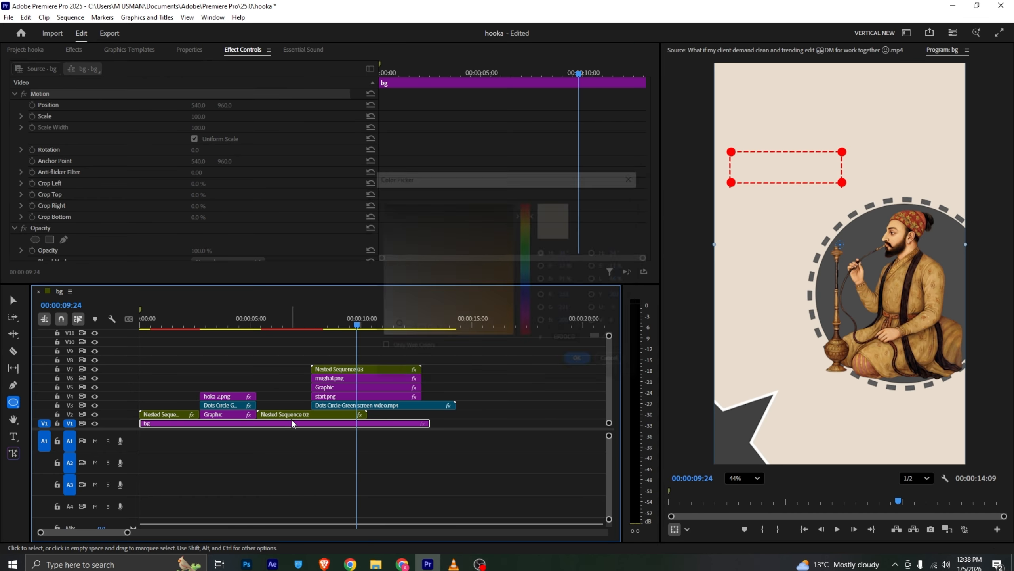
pyautogui.doubleClick(285, 414)
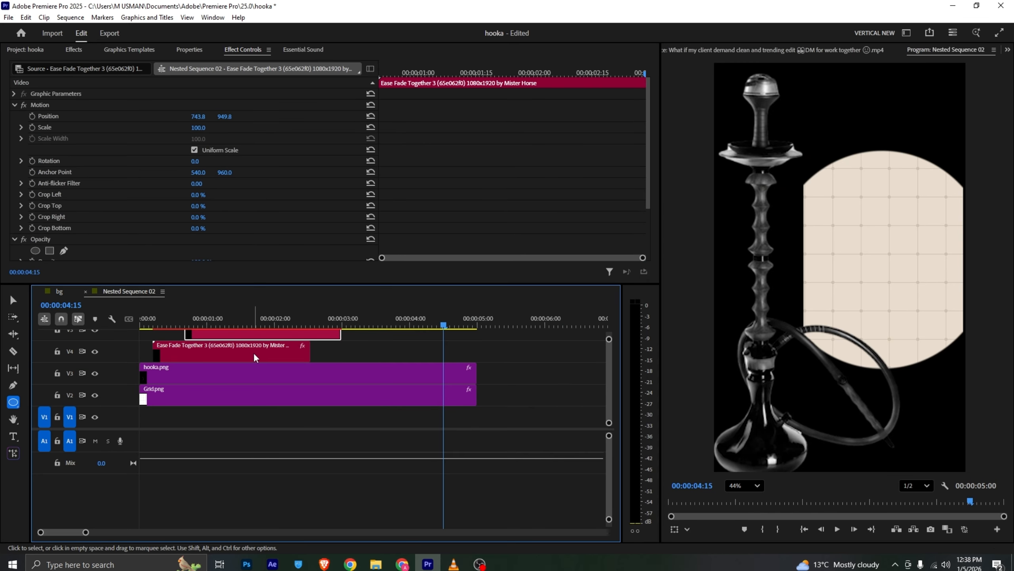
pyautogui.moveTo(254, 353); pyautogui.dragTo(319, 329)
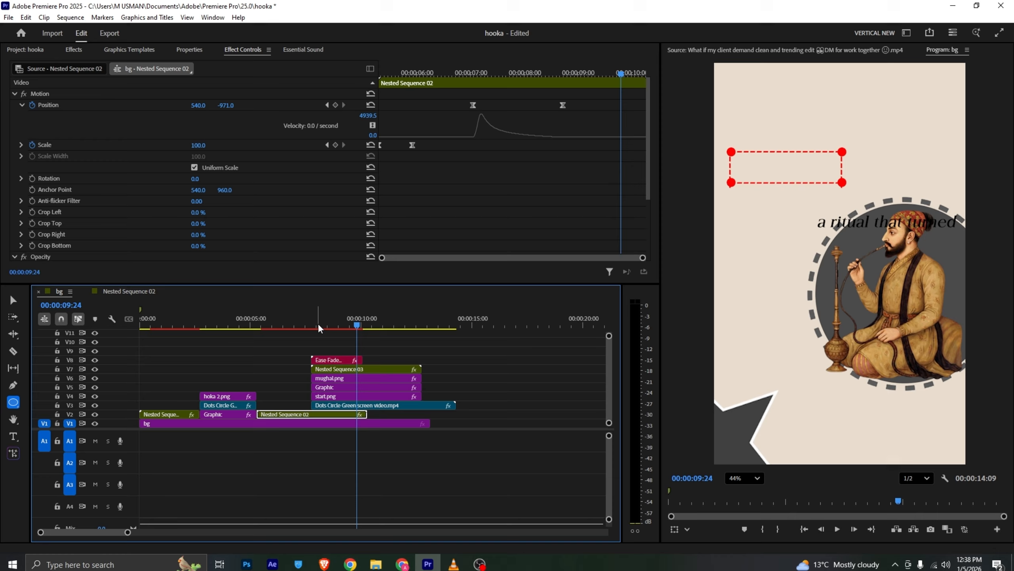
pyautogui.click(319, 326)
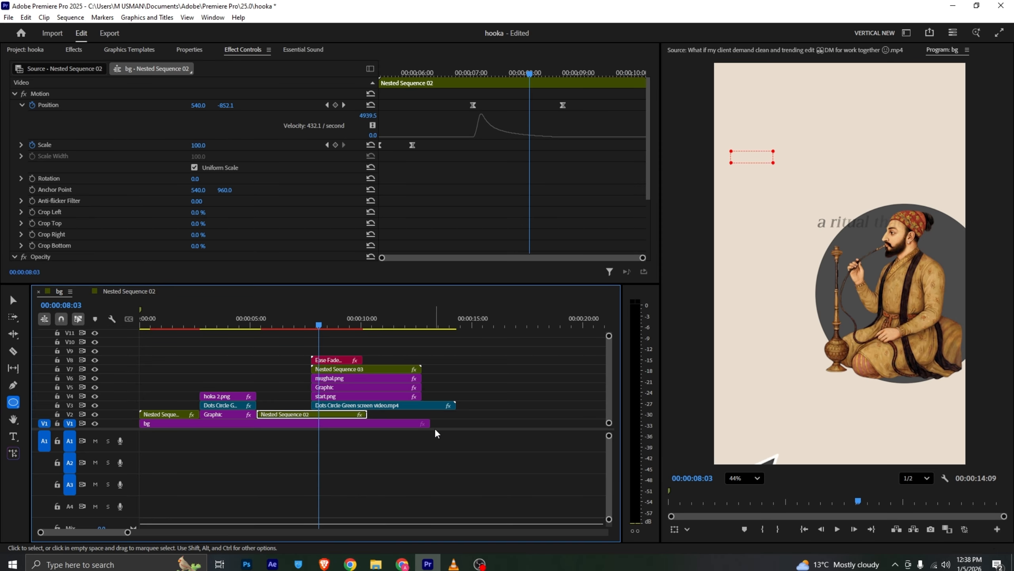
# Step: Move the copied text into the red dashed frame, to about 296.5, 584.7, and compare it with the reference video
pyautogui.press('v')
pyautogui.click(348, 324)
pyautogui.click(936, 238)
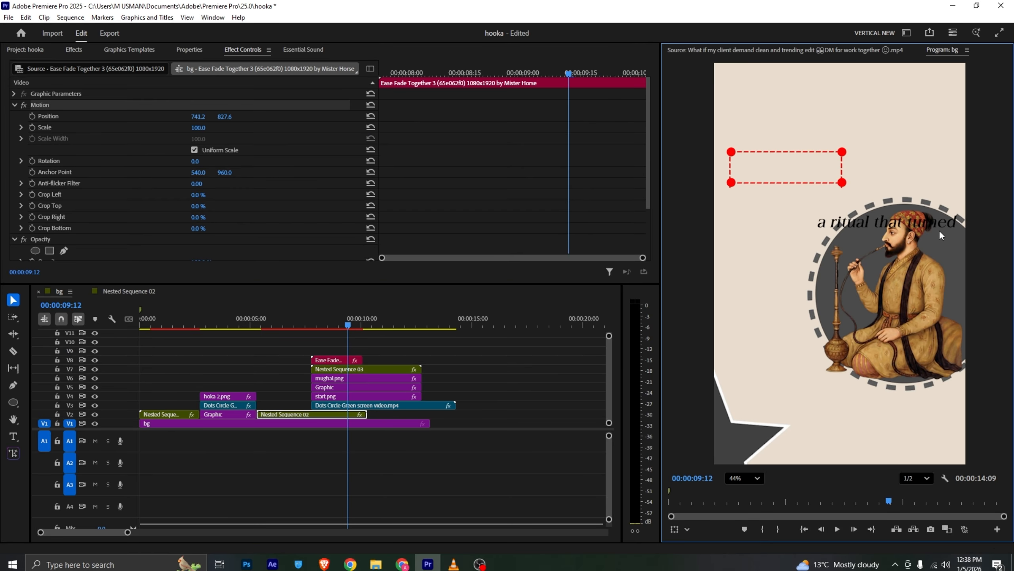
pyautogui.moveTo(890, 222); pyautogui.dragTo(787, 165)
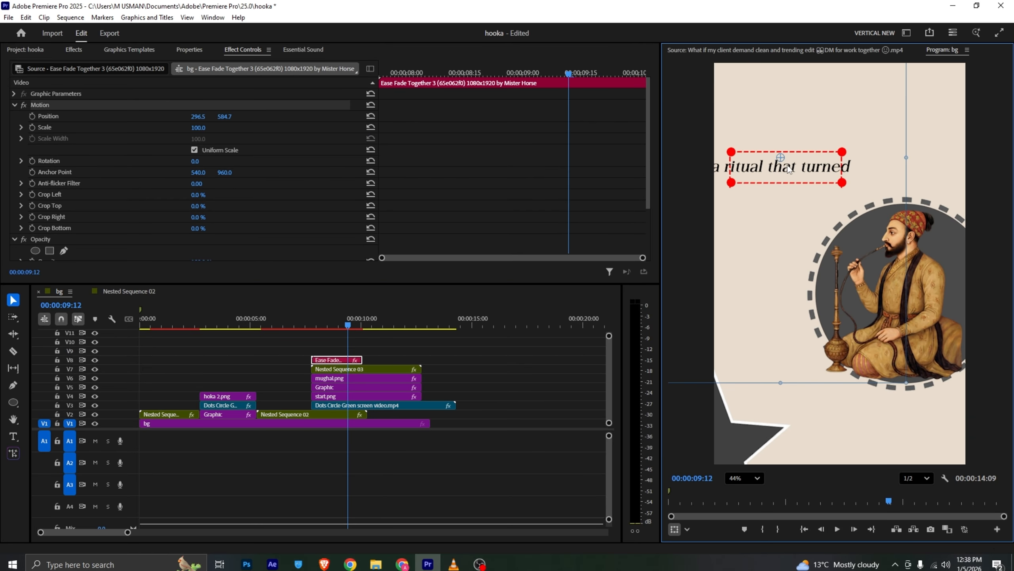
pyautogui.hotkey('alt', 'Tab')
pyautogui.hotkey('alt', 'Tab')
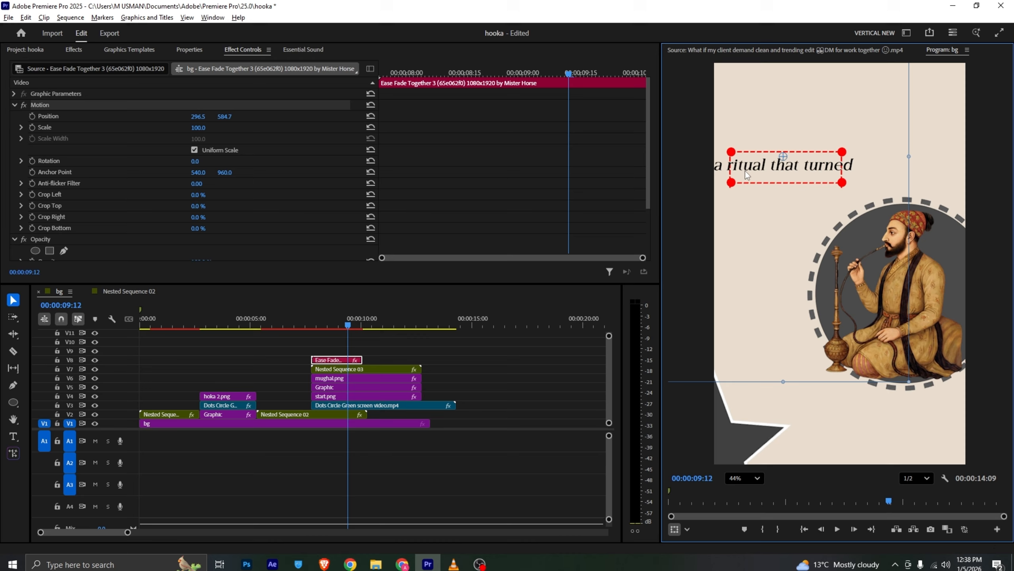
# Step: Replace the copied title's text with "DANGER"
pyautogui.click(176, 51)
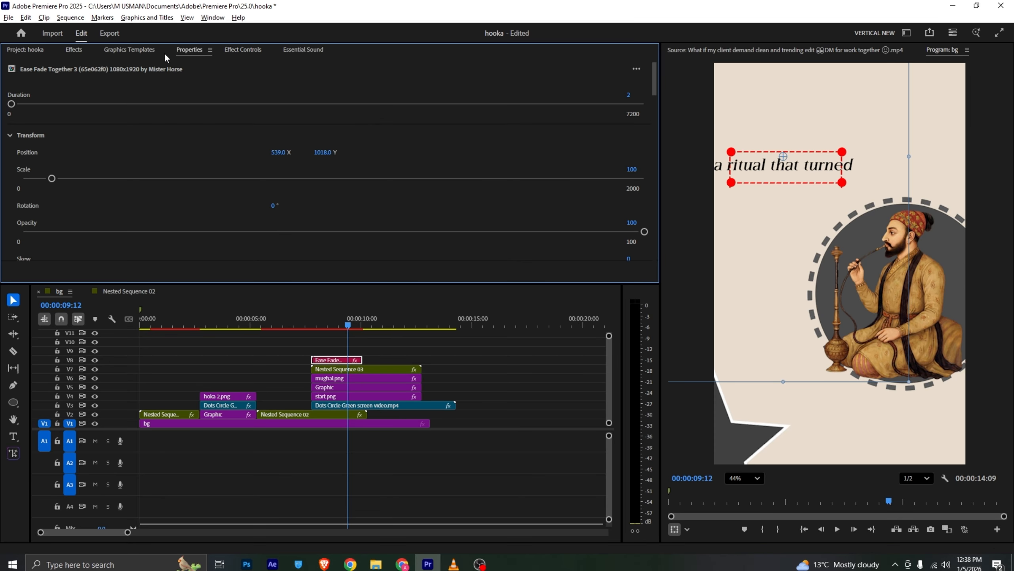
pyautogui.scroll(-5, 95, 161)
pyautogui.doubleClick(103, 178)
pyautogui.hotkey('ctrl', 'a')
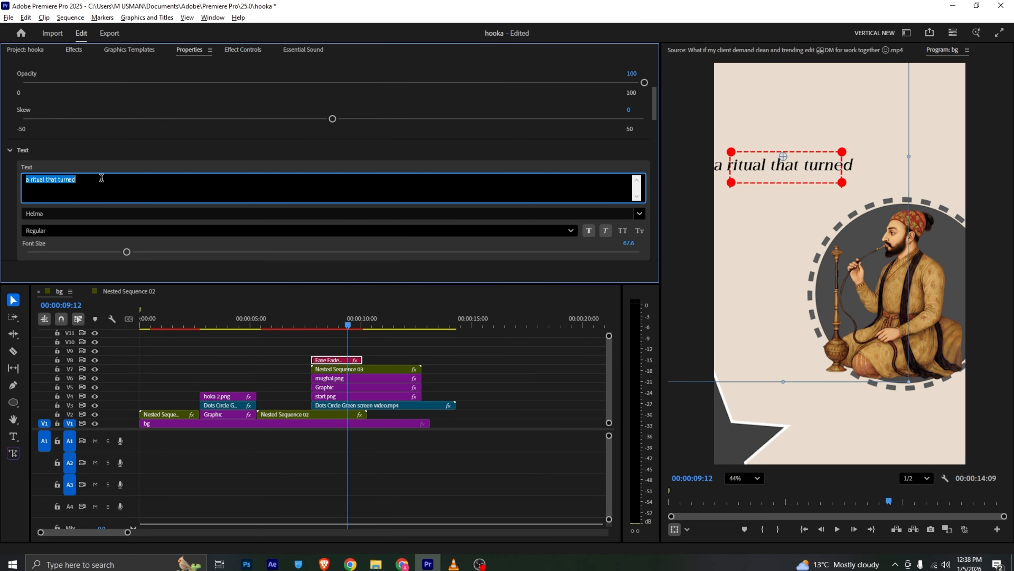
pyautogui.write('DANGER')
pyautogui.click(132, 166)
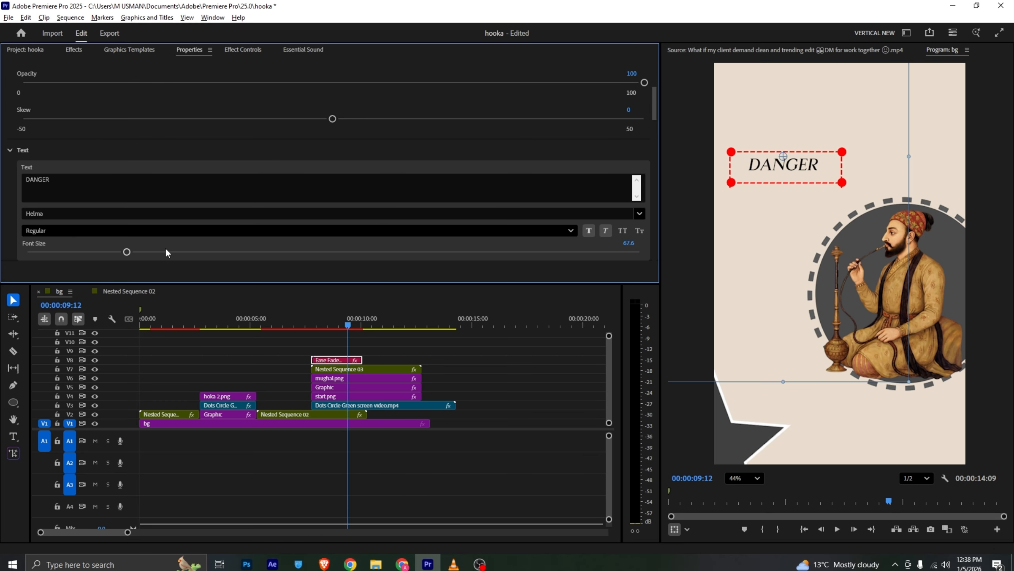
# Step: Set the DANGER text's font size to about 100.8 and compare it with the reference video
pyautogui.moveTo(166, 251); pyautogui.dragTo(195, 246)
pyautogui.click(820, 168)
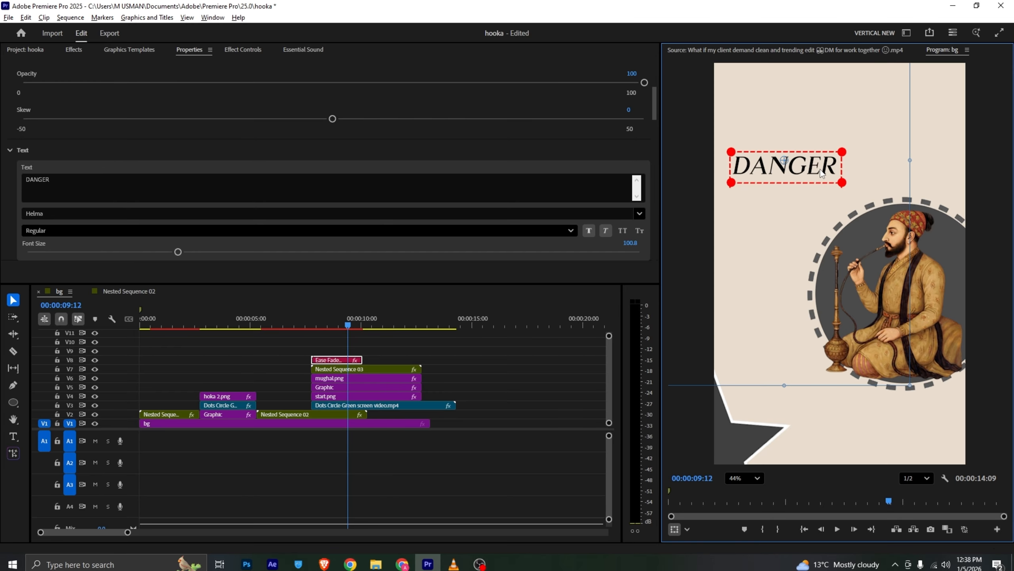
pyautogui.hotkey('alt', 'Tab')
pyautogui.hotkey('alt', 'Tab')
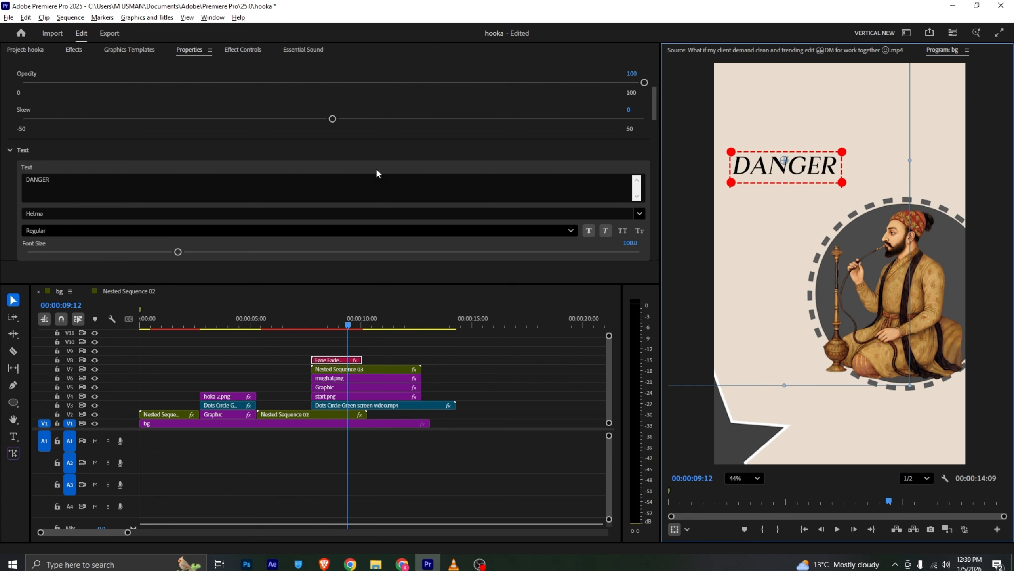
# Step: Change the DANGER text's font to Bahnschrift in the Bold style
pyautogui.click(92, 210)
pyautogui.scroll(10, 207, 293)
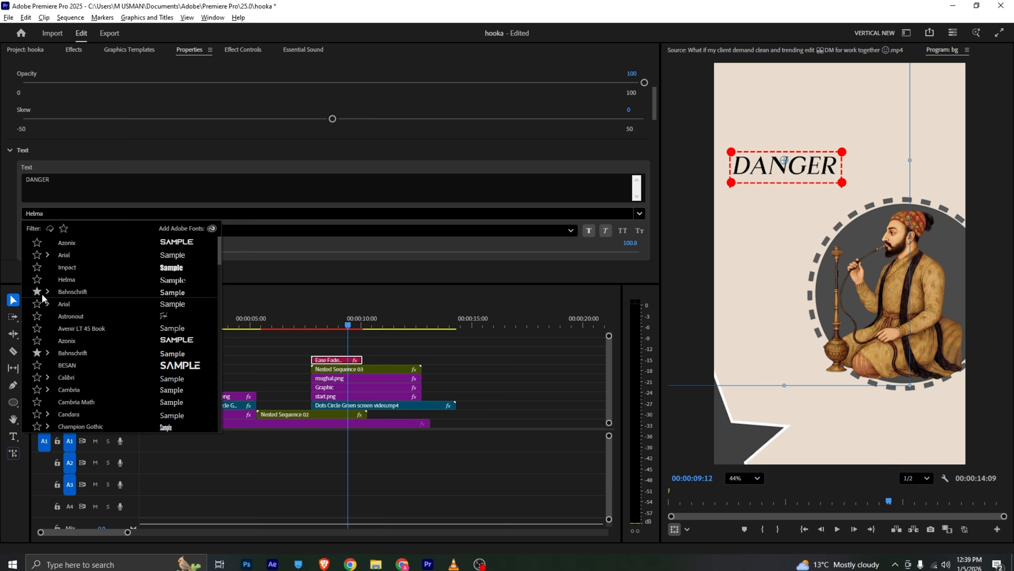
pyautogui.click(163, 292)
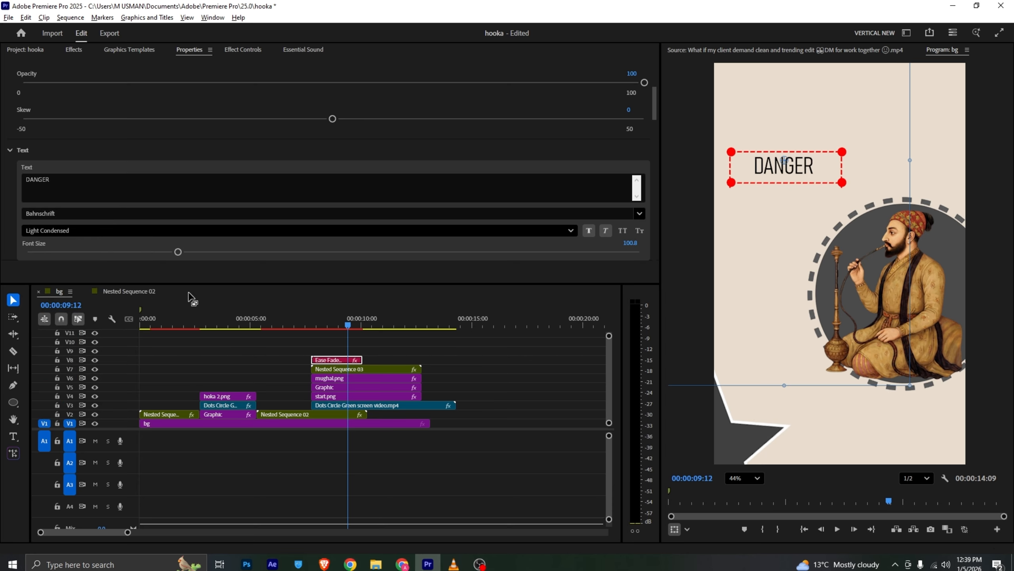
pyautogui.click(101, 230)
pyautogui.click(82, 427)
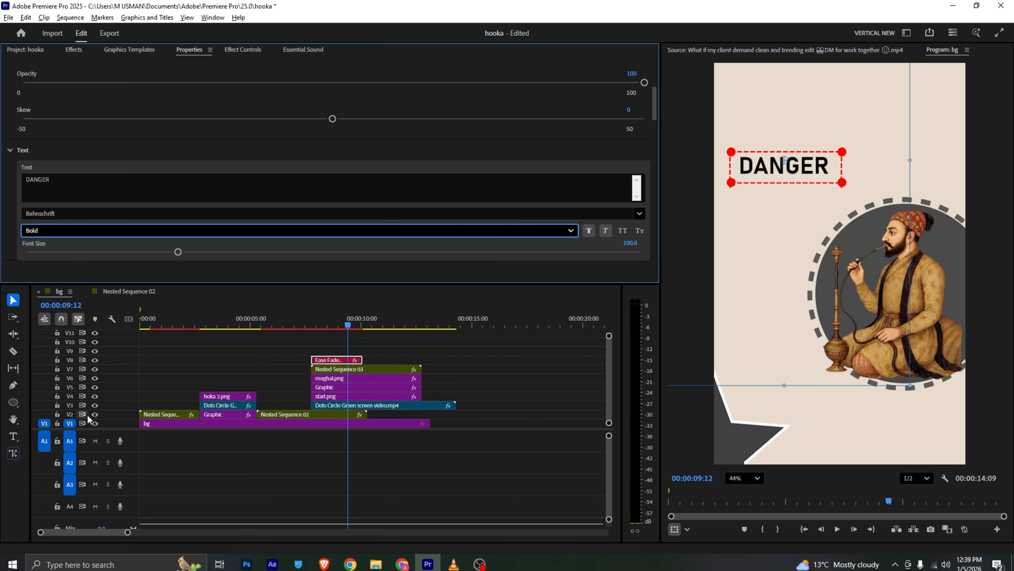
# Step: Set the DANGER text's fill color to pure red
pyautogui.scroll(-5, 128, 152)
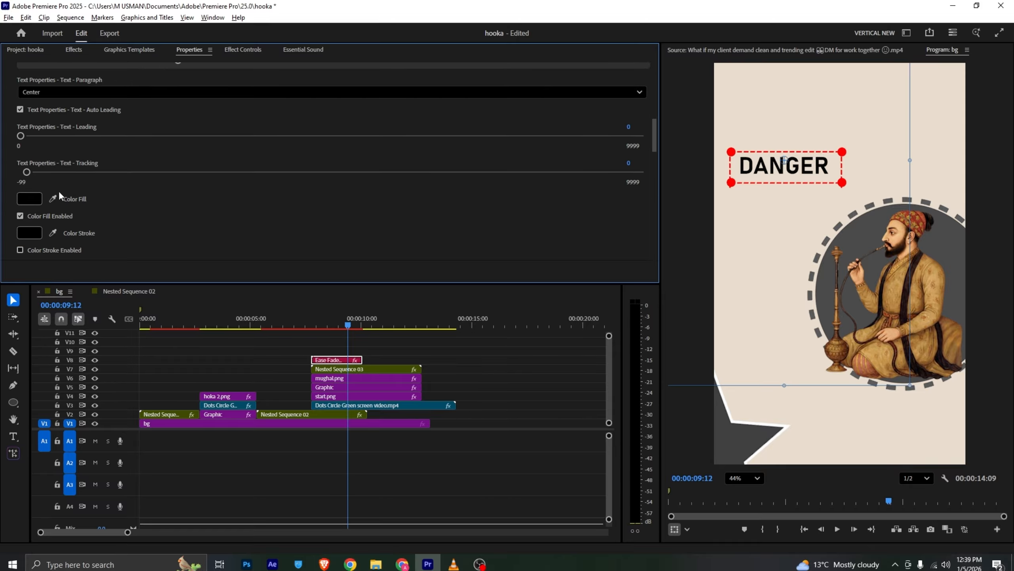
pyautogui.click(25, 202)
pyautogui.click(509, 205)
pyautogui.click(582, 362)
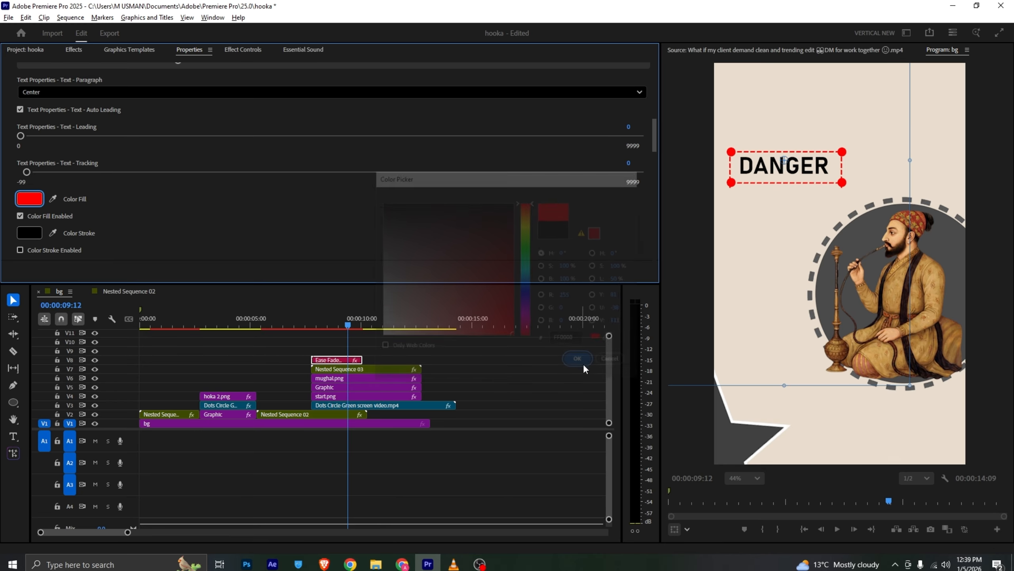
# Step: Shift the DANGER text clip to start at 00:00:08:11, preview it, and try to extend its end
pyautogui.moveTo(339, 321); pyautogui.dragTo(327, 321)
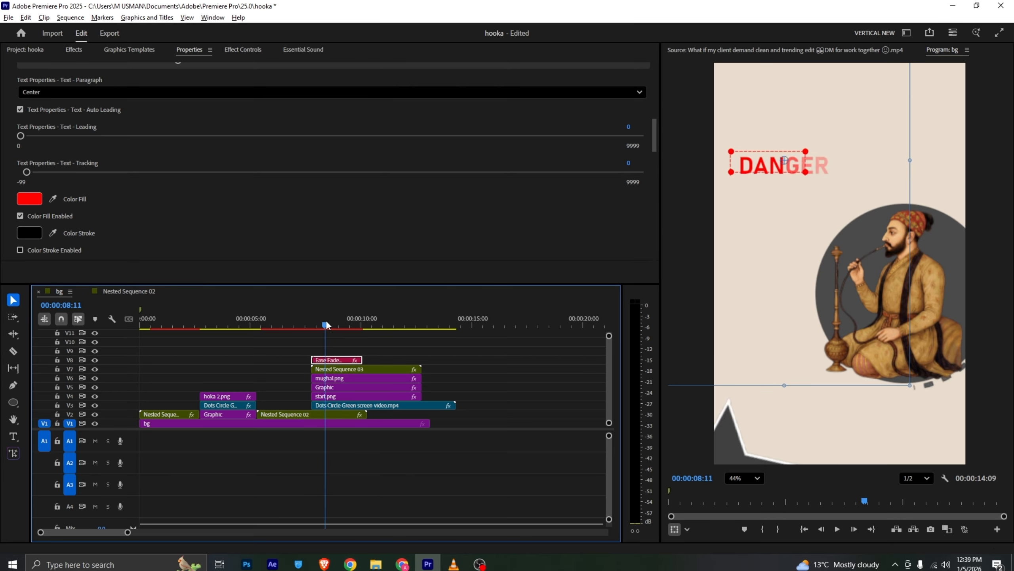
pyautogui.moveTo(333, 361); pyautogui.dragTo(342, 362)
pyautogui.moveTo(325, 325); pyautogui.dragTo(356, 328)
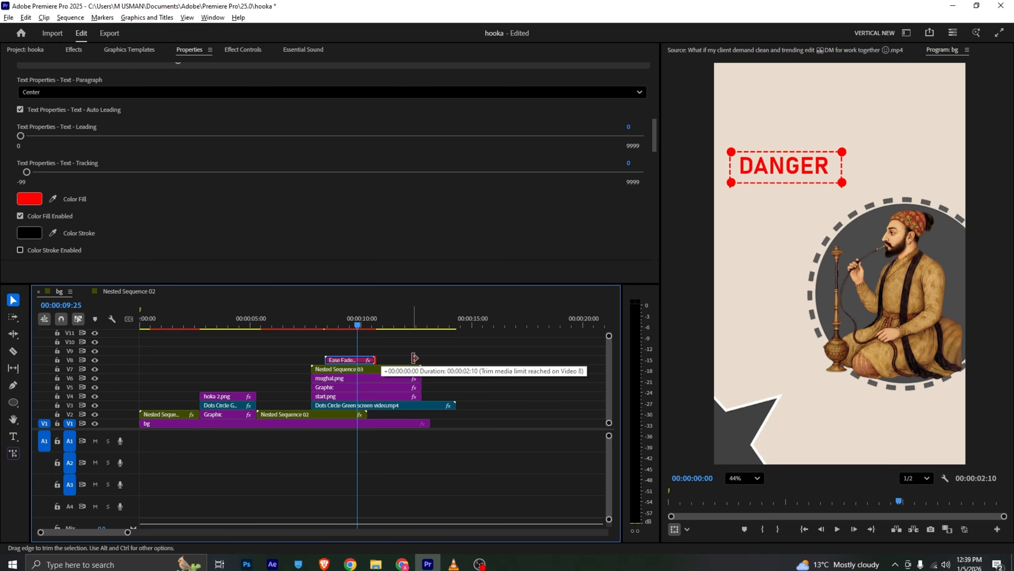
pyautogui.click(401, 353)
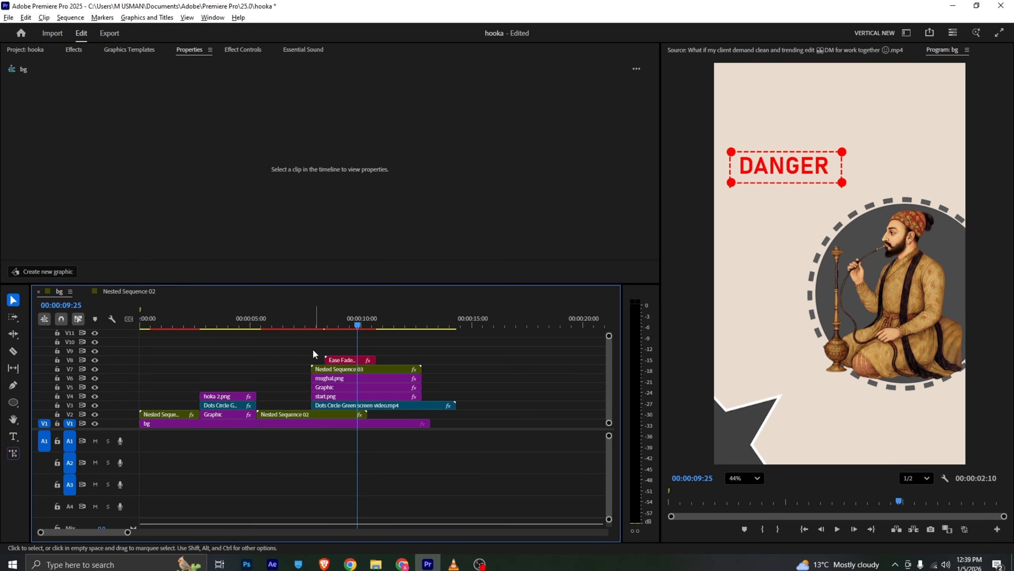
# Step: Nest all DANGER scene clips on V3 through V8 and move the nest to start at 00:00:07:12
pyautogui.click(303, 321)
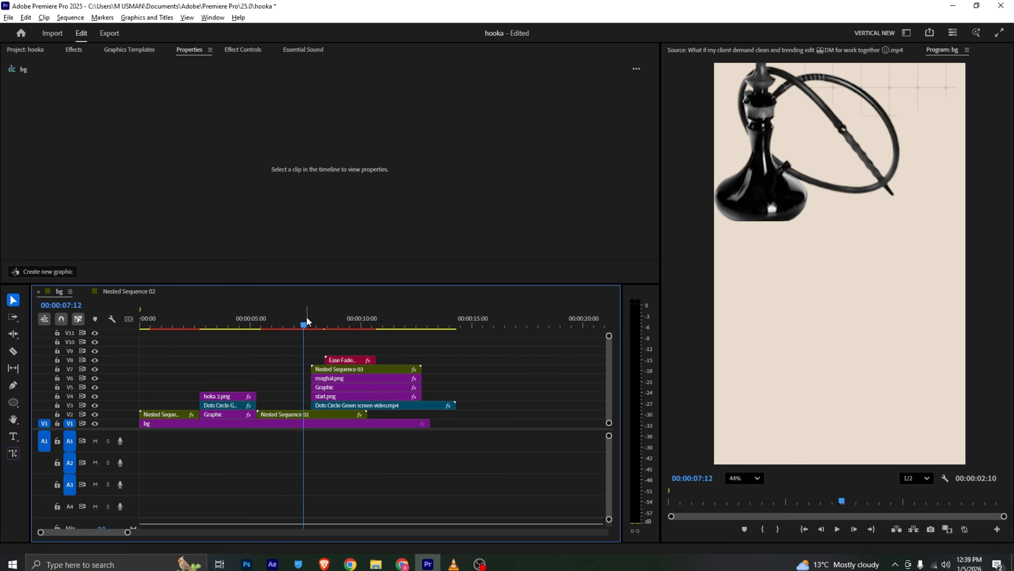
pyautogui.moveTo(328, 347); pyautogui.dragTo(339, 406)
pyautogui.rightClick(338, 406)
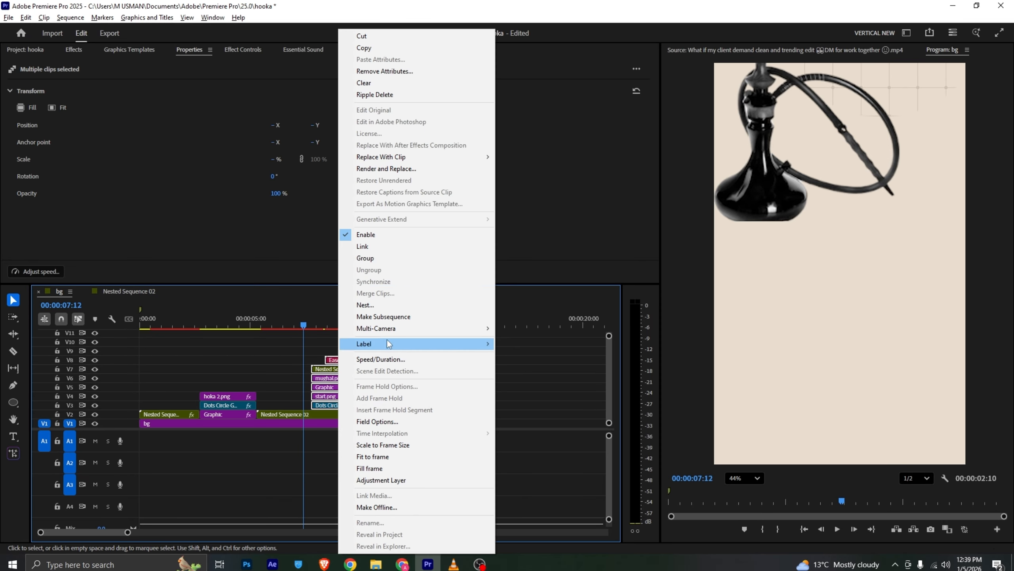
pyautogui.click(379, 305)
pyautogui.click(510, 298)
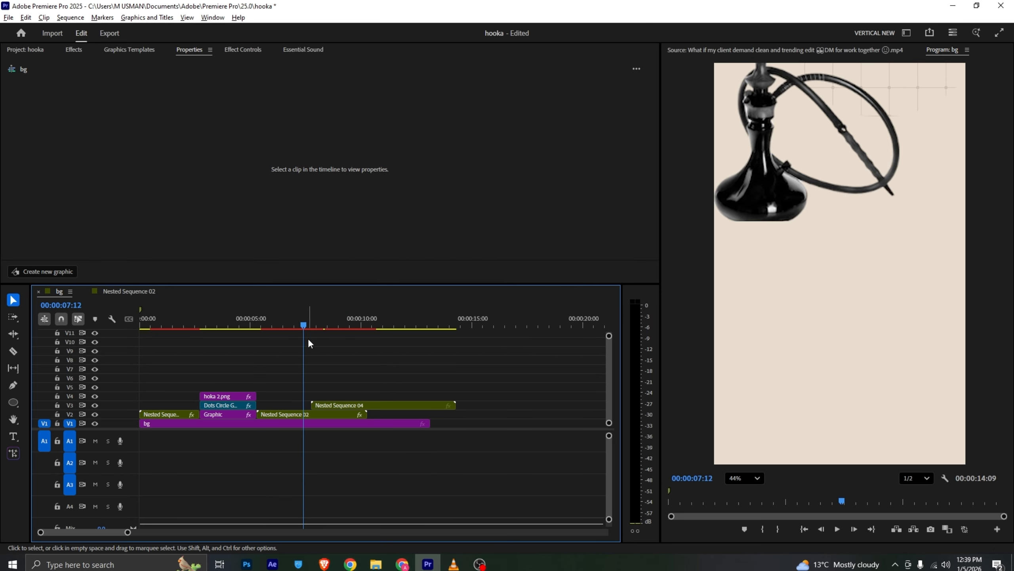
pyautogui.moveTo(324, 405); pyautogui.dragTo(319, 407)
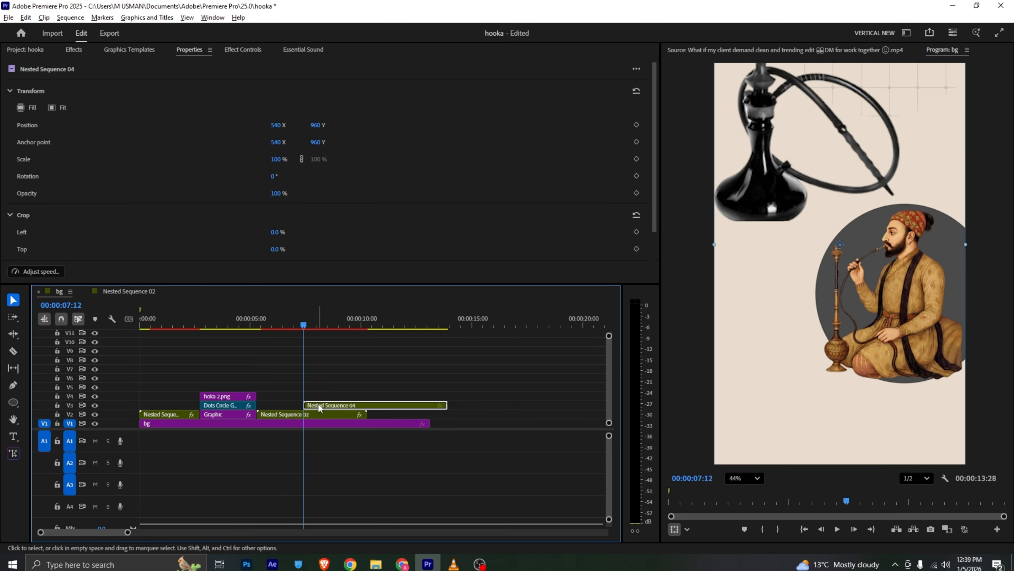
# Step: Keyframe Nested Sequence 04's position from 540, 3085 at 00:00:07:12 to 540, 960 shortly after 00:00:08:00
pyautogui.click(241, 50)
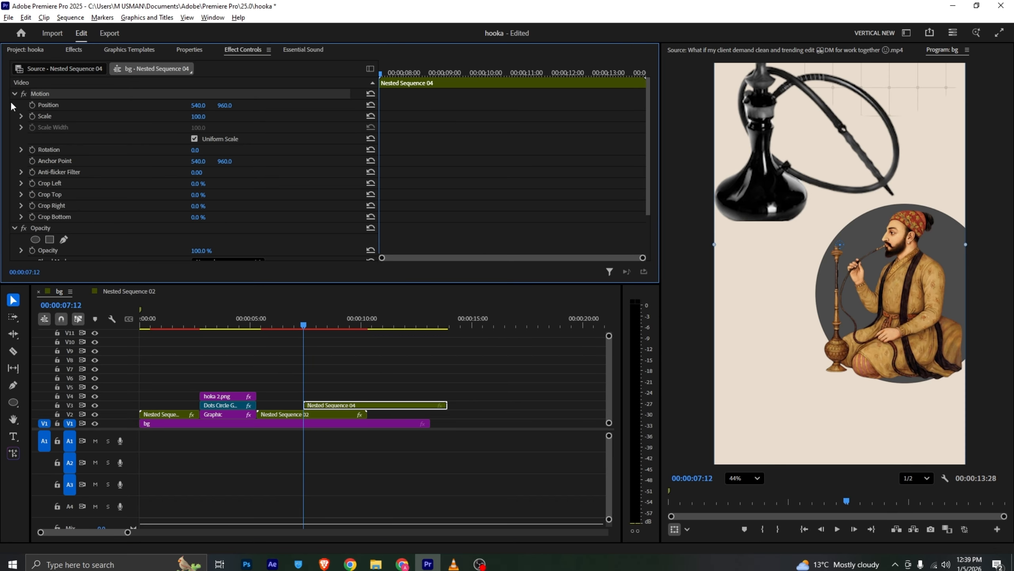
pyautogui.click(33, 105)
pyautogui.moveTo(381, 105); pyautogui.dragTo(378, 76)
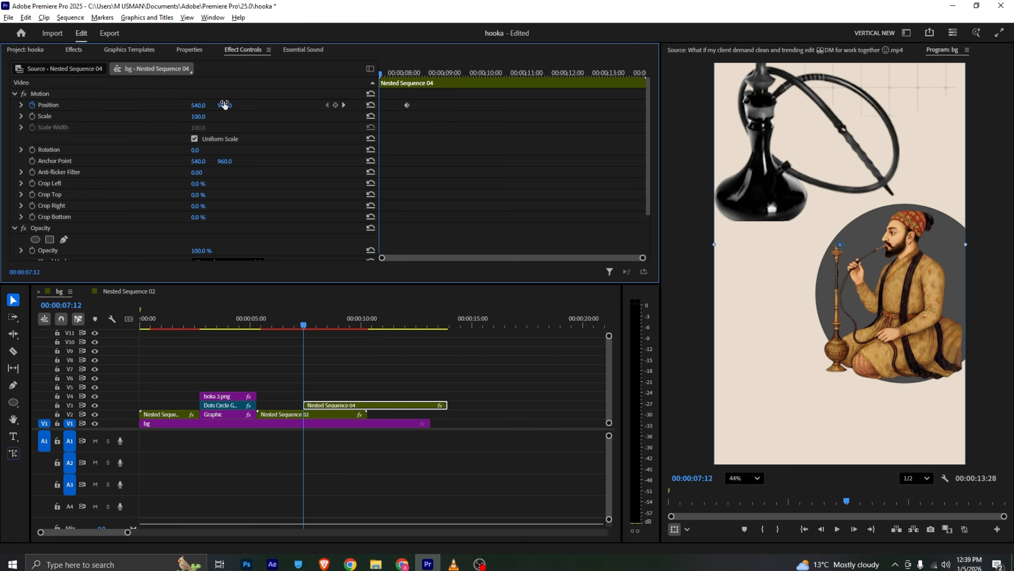
pyautogui.moveTo(225, 105); pyautogui.dragTo(338, 399)
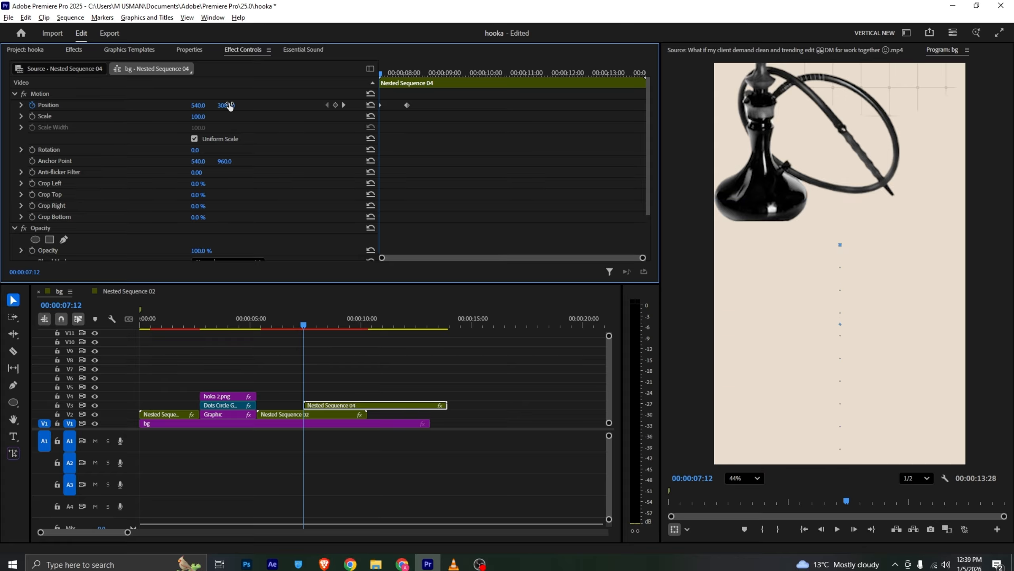
# Step: Apply Ease In to the second position keyframe of Nested Sequence 04 and play the scene's entrance
pyautogui.rightClick(409, 105)
pyautogui.moveTo(479, 192)
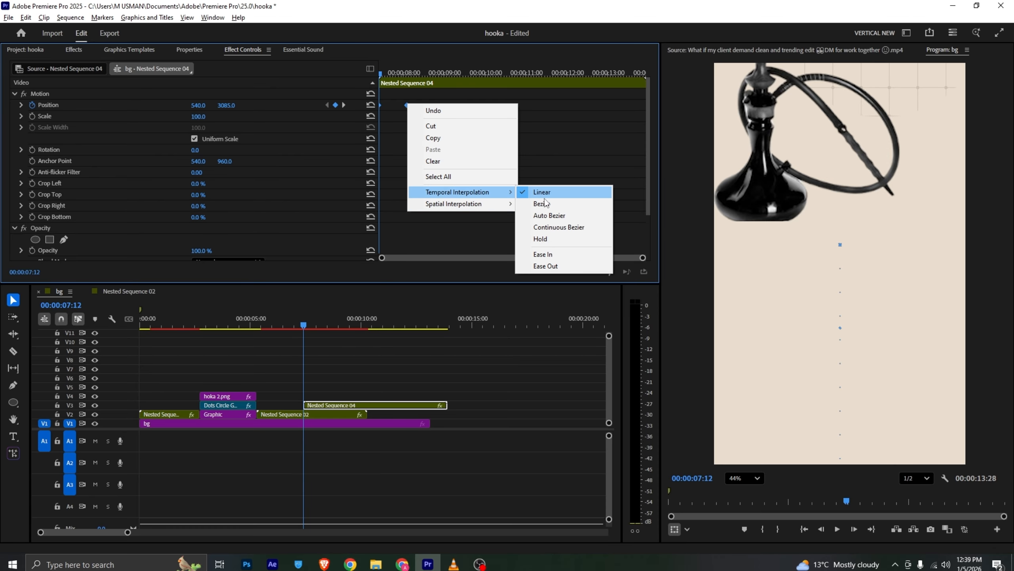
pyautogui.click(543, 256)
pyautogui.click(318, 347)
pyautogui.press('space')
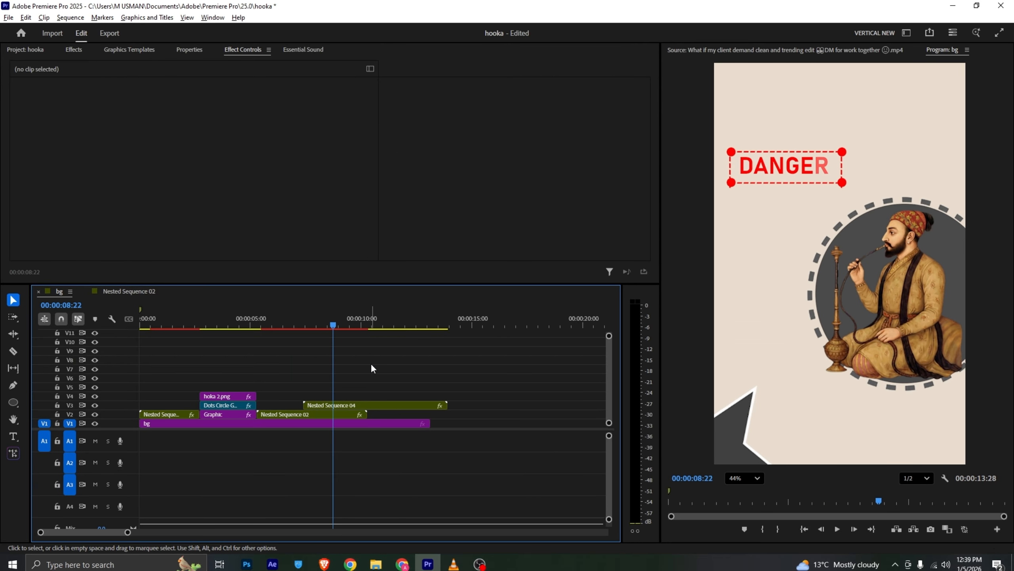
# Step: Switch to VLC, advance the reference video to the India map scene at 00:11, and return to Premiere Pro
pyautogui.hotkey('alt', 'Tab')
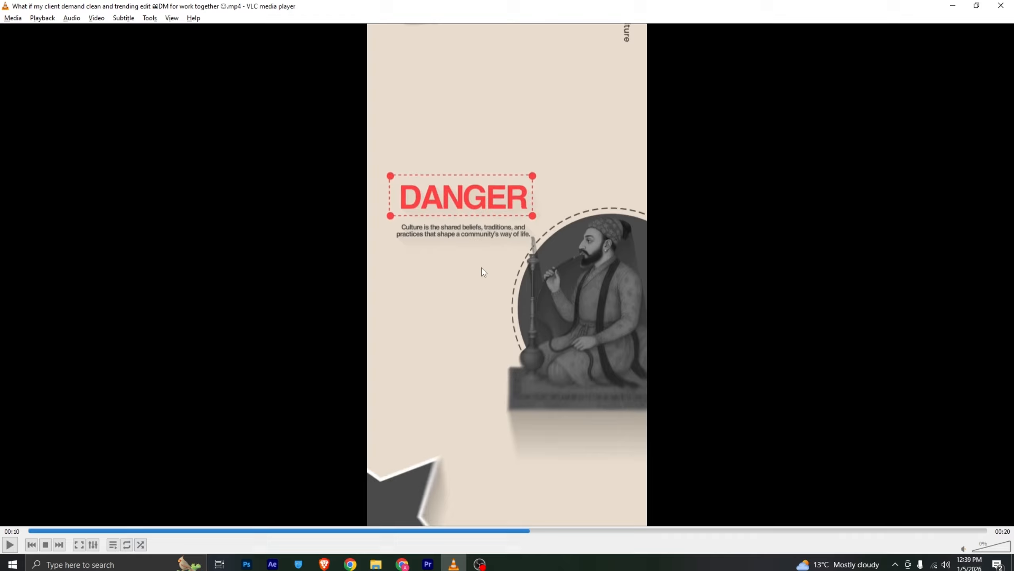
pyautogui.moveTo(527, 533); pyautogui.dragTo(568, 523)
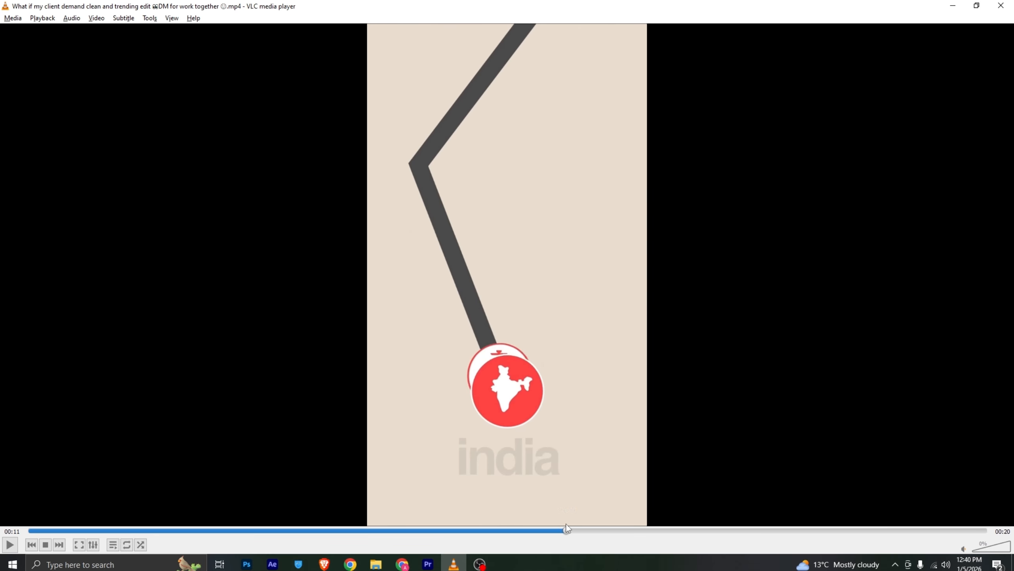
pyautogui.click(428, 564)
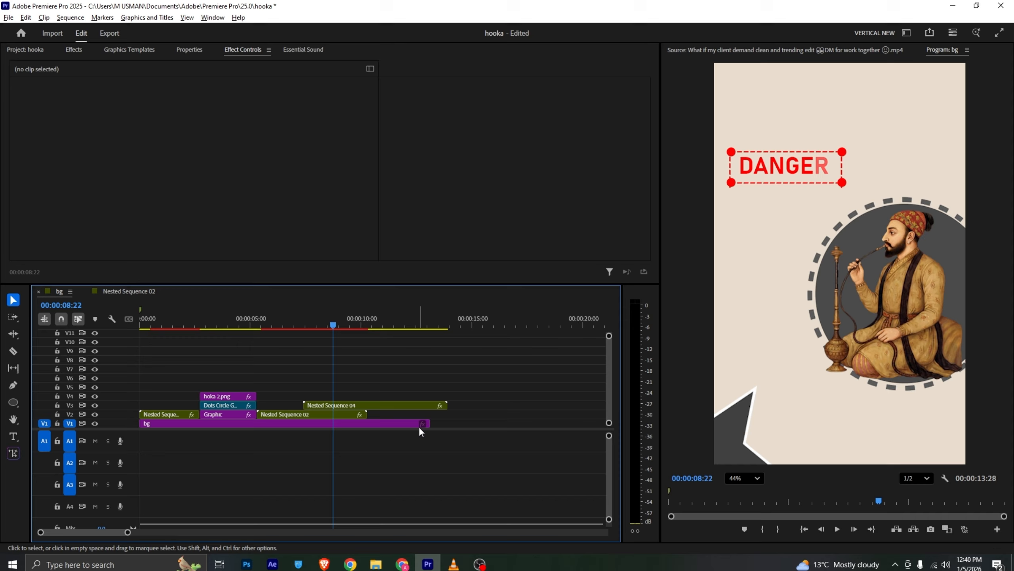
# Step: Split Nested Sequence 04 and Nested Sequence 02 at 00:00:09:02 and delete the portions after the cut
pyautogui.click(340, 327)
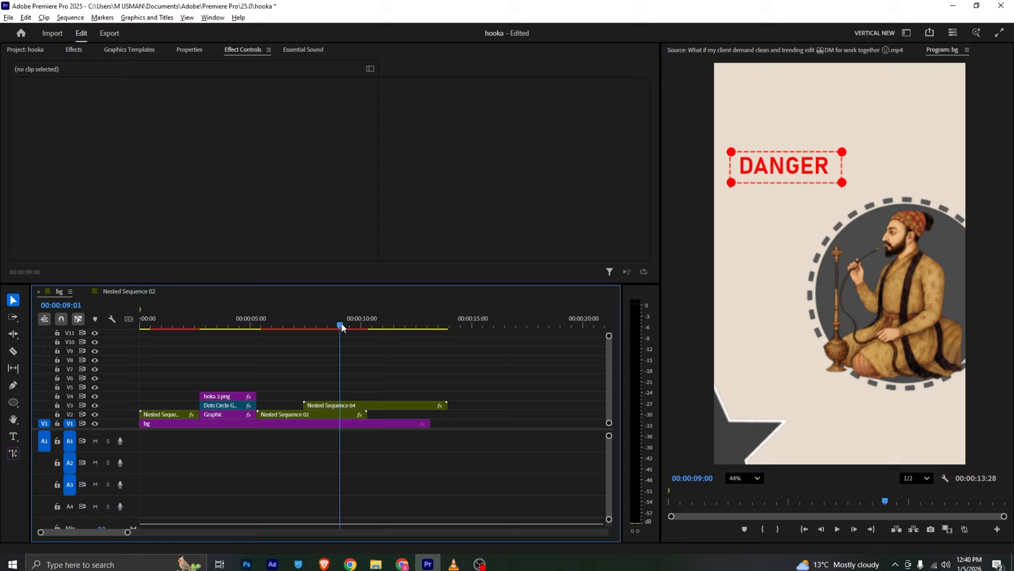
pyautogui.press('c')
pyautogui.click(341, 414)
pyautogui.click(341, 406)
pyautogui.press('v')
pyautogui.moveTo(358, 394); pyautogui.dragTo(352, 412)
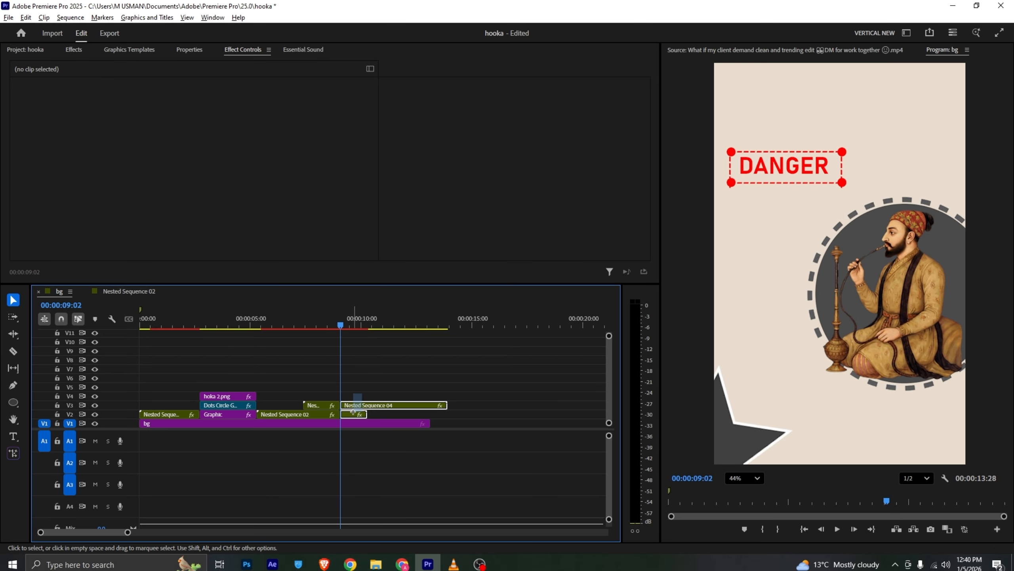
pyautogui.press('Delete')
# Step: Extend the bg clip on V1 to end at 00:00:19:18 and place earth icon.png on V2 starting at 00:00:09:02
pyautogui.moveTo(430, 423); pyautogui.dragTo(573, 423)
pyautogui.click(29, 49)
pyautogui.scroll(2, 159, 132)
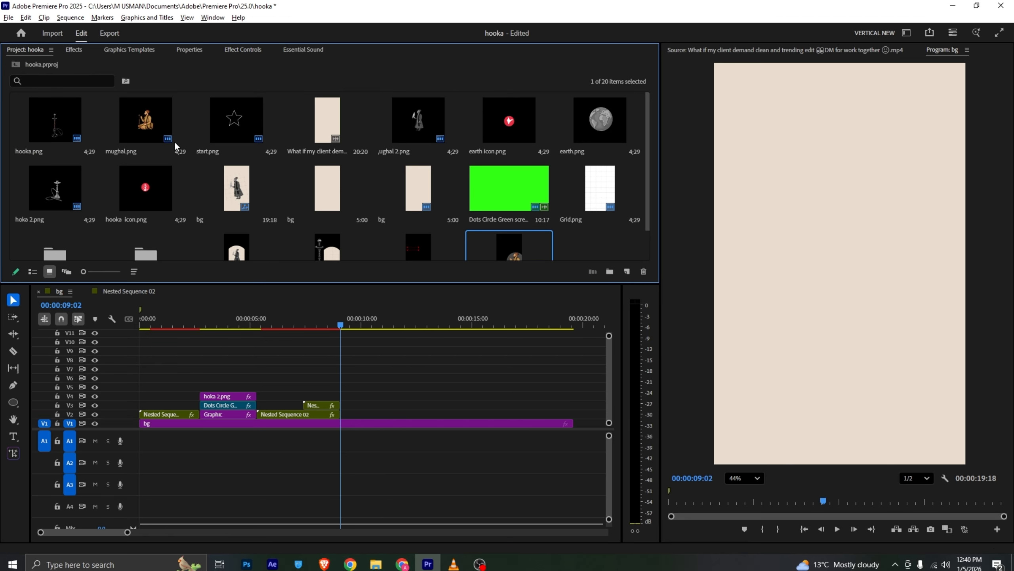
pyautogui.moveTo(509, 120); pyautogui.dragTo(353, 413)
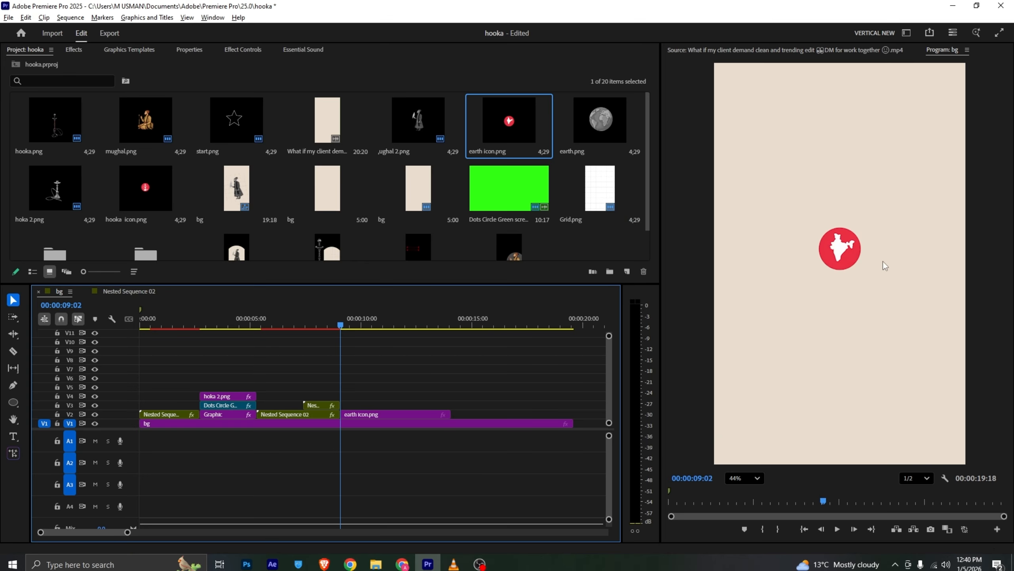
# Step: Scale the India map icon to 157 and position it at 501.4, 1541 in the lower part of the frame, checking the reference
pyautogui.click(837, 251)
pyautogui.moveTo(850, 294); pyautogui.dragTo(828, 434)
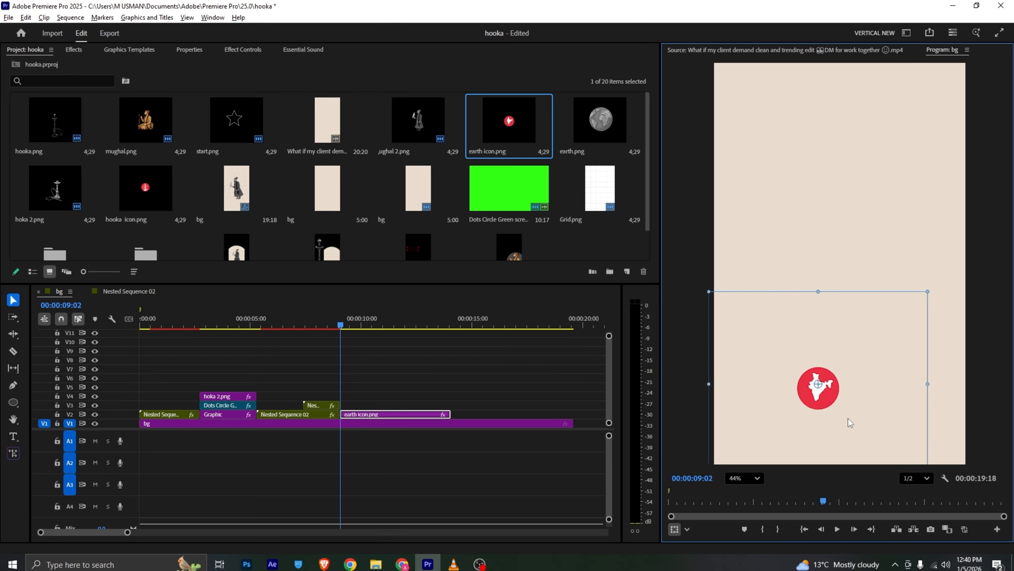
pyautogui.click(254, 51)
pyautogui.moveTo(202, 116); pyautogui.dragTo(225, 117)
pyautogui.moveTo(820, 396); pyautogui.dragTo(833, 393)
pyautogui.hotkey('alt', 'Tab')
pyautogui.hotkey('alt', 'Tab')
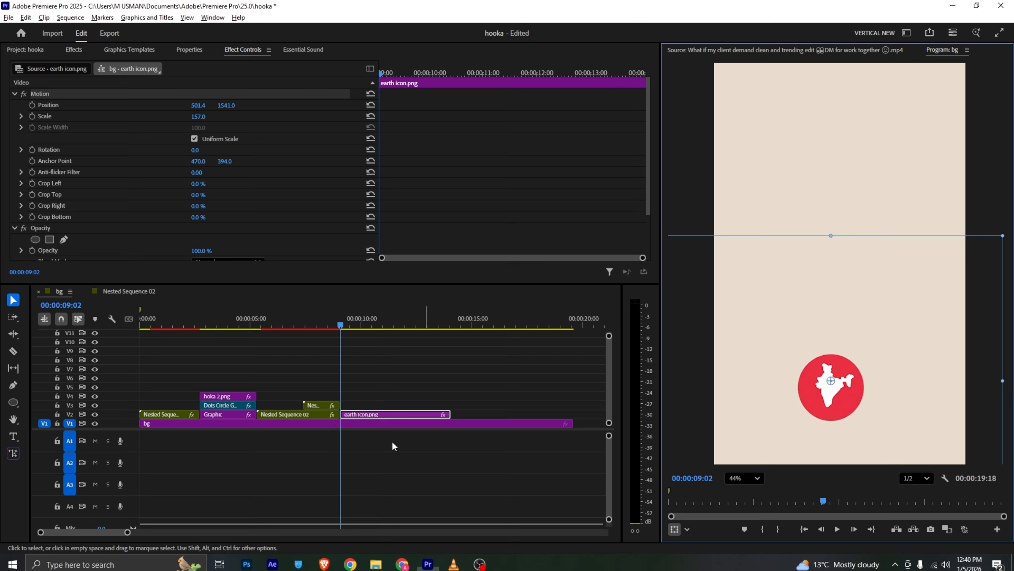
# Step: Add the text "INDIA" below the map icon on V3 at 00:00:09:02 and turn off its italic style
pyautogui.click(333, 361)
pyautogui.click(14, 436)
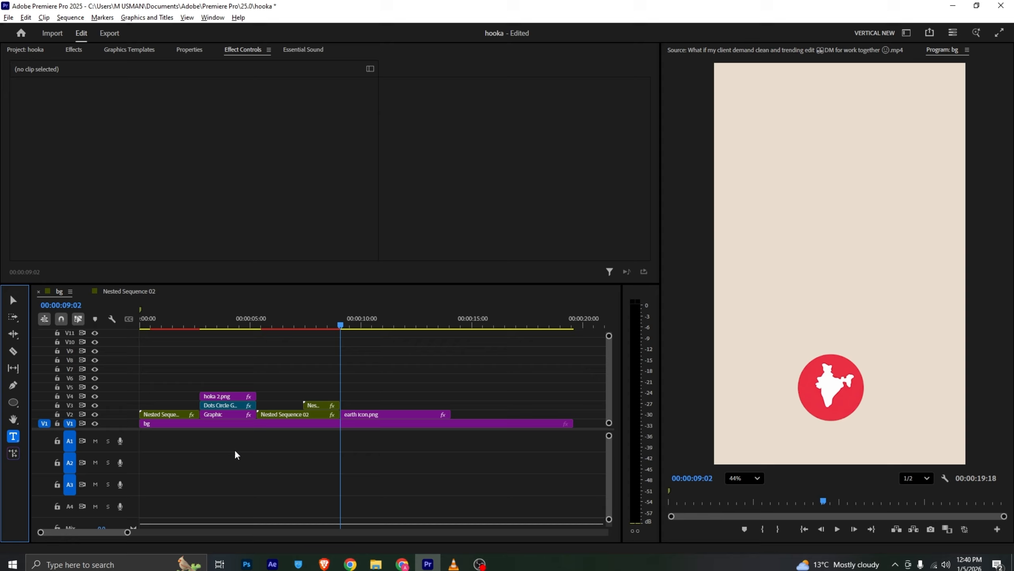
pyautogui.click(791, 455)
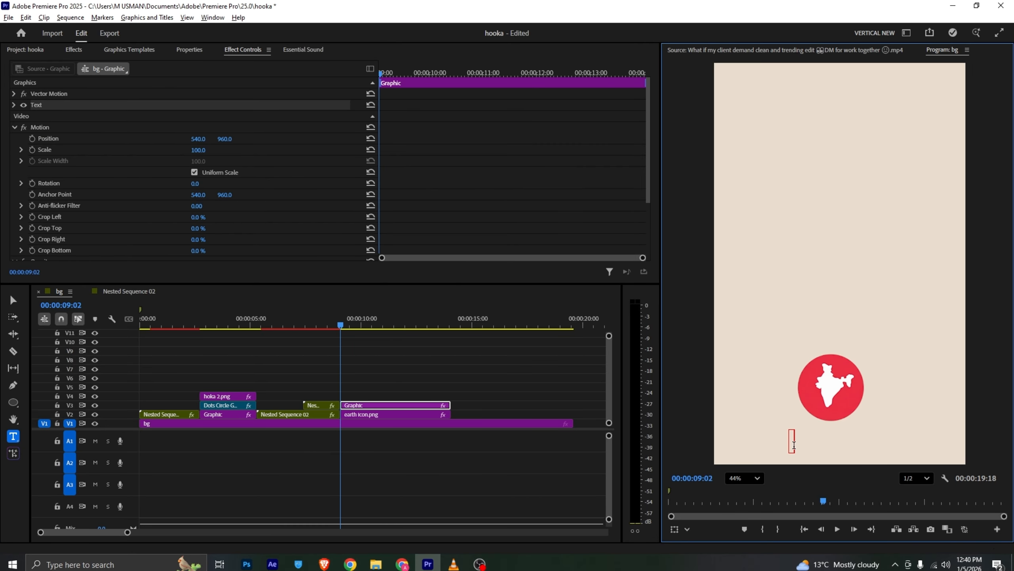
pyautogui.write('INDIA')
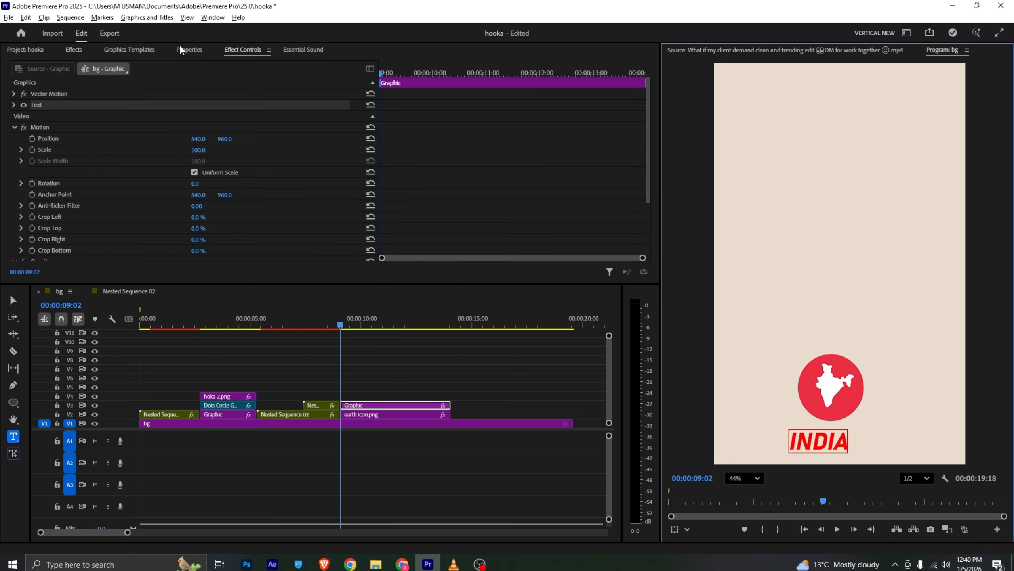
pyautogui.click(187, 49)
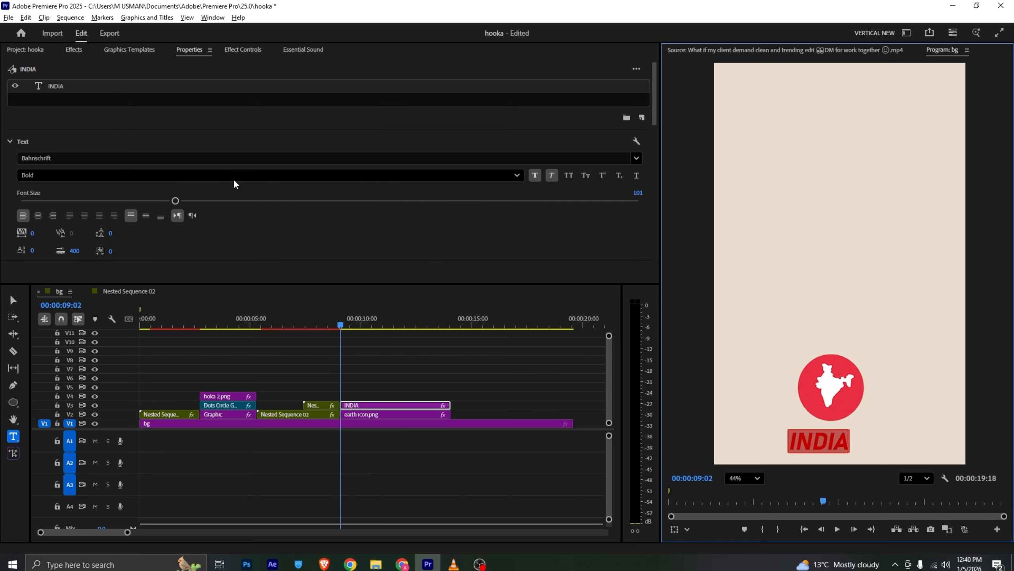
pyautogui.click(552, 176)
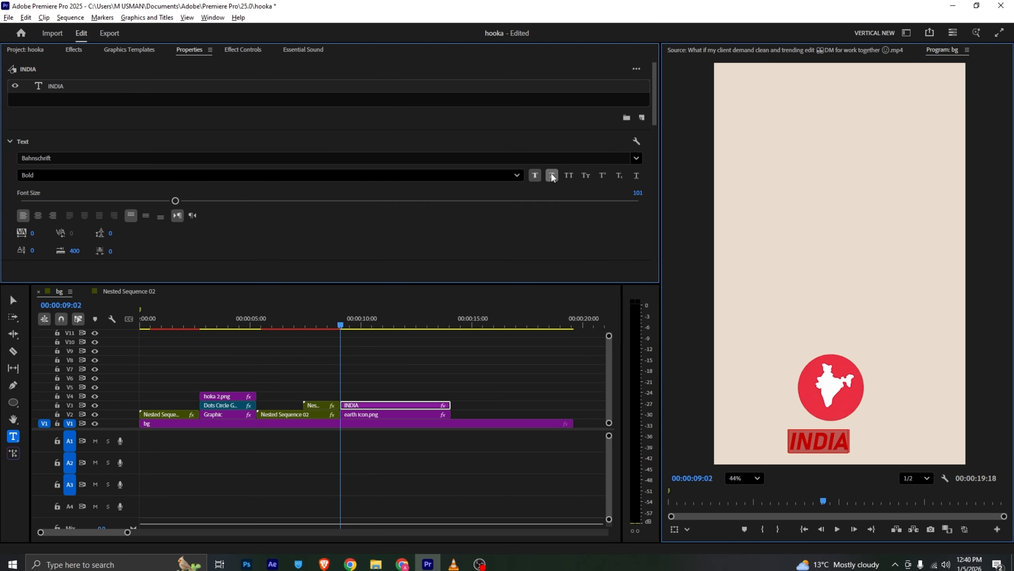
pyautogui.click(553, 176)
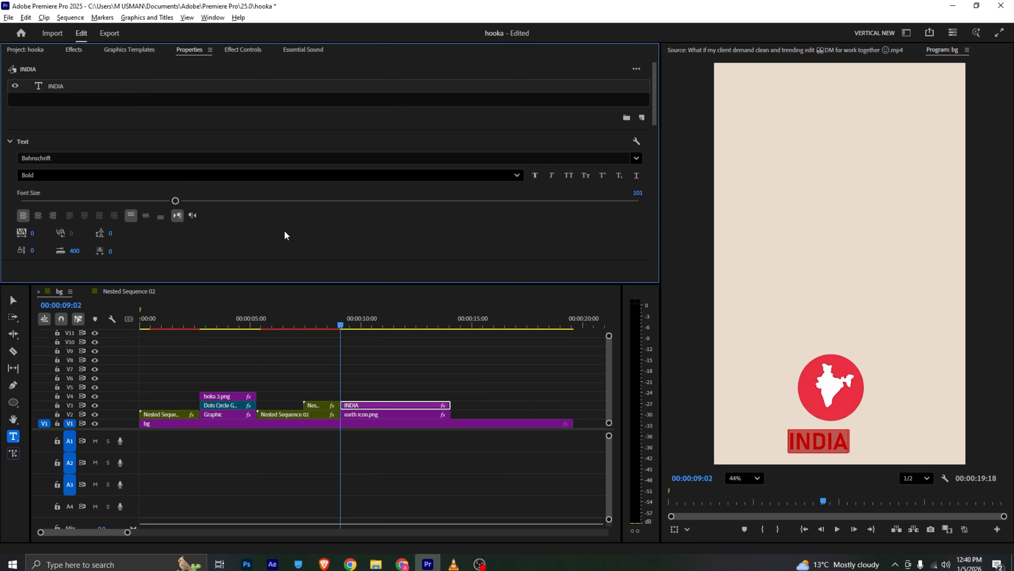
# Step: Set the INDIA text's fill colour to dark grey 292828
pyautogui.scroll(-3, 120, 130)
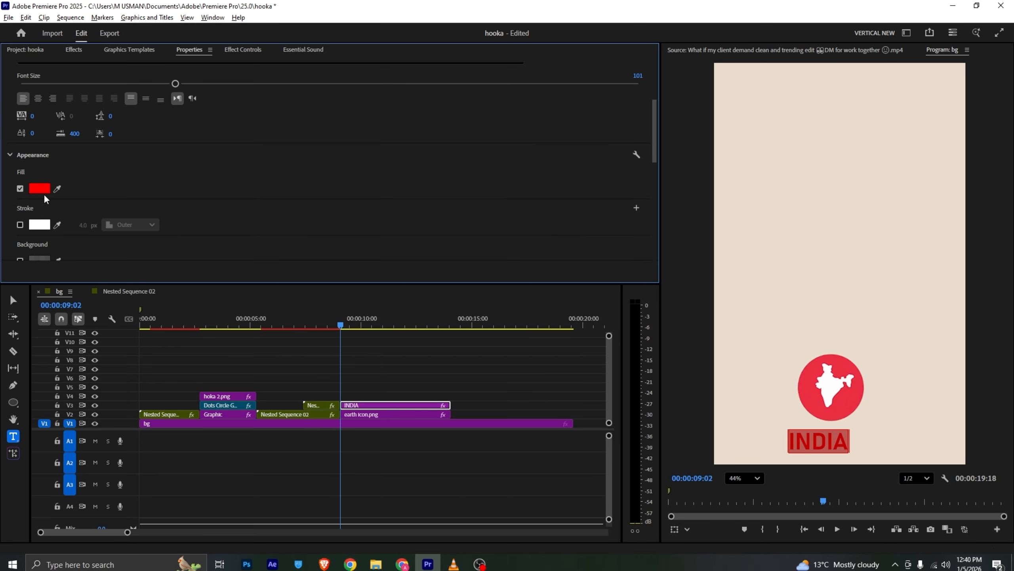
pyautogui.click(42, 191)
pyautogui.click(383, 227)
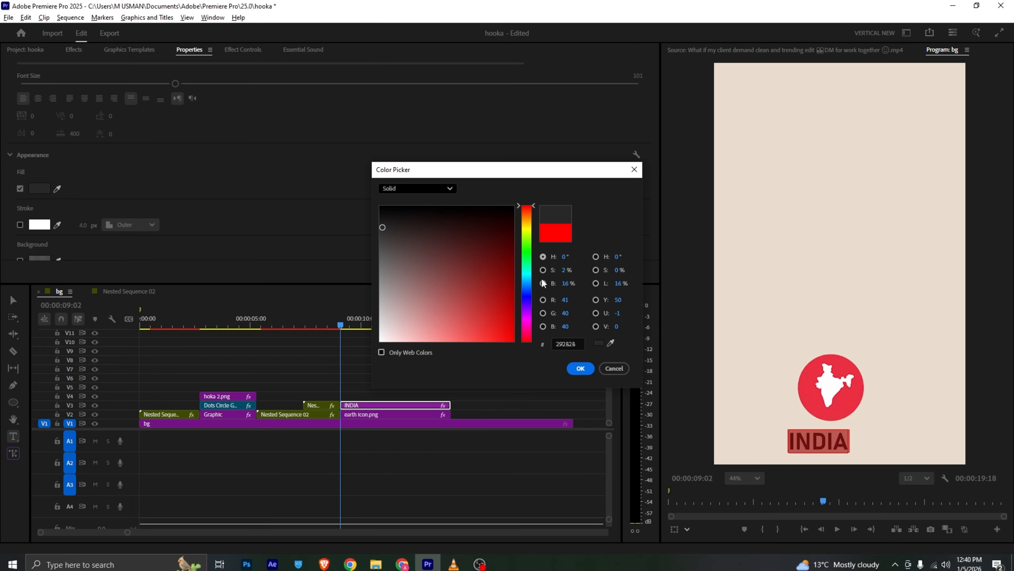
pyautogui.click(582, 368)
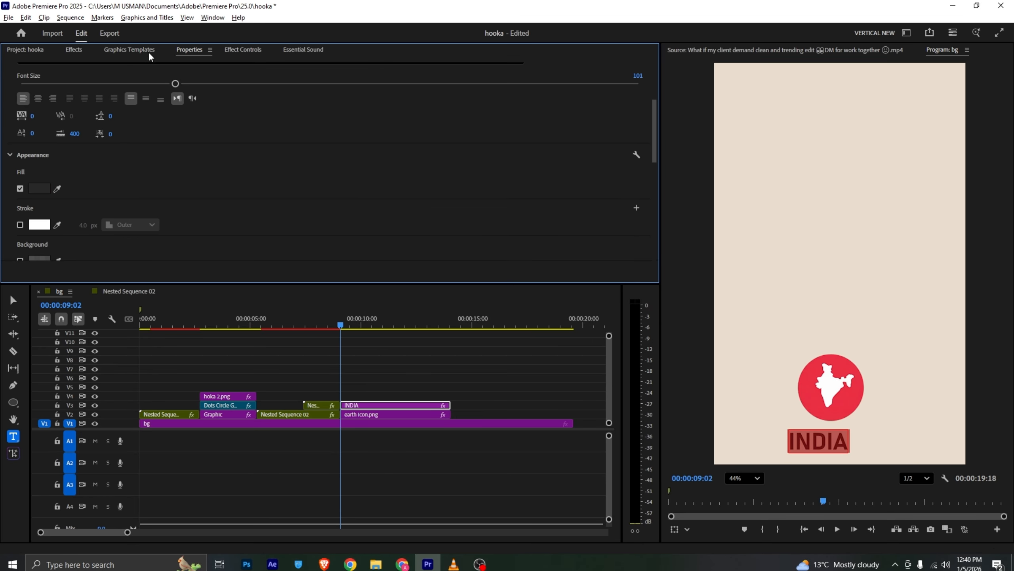
# Step: Lower the INDIA text clip's opacity to 59% and nudge the text slightly upward beneath the map icon
pyautogui.click(226, 49)
pyautogui.scroll(-3, 108, 147)
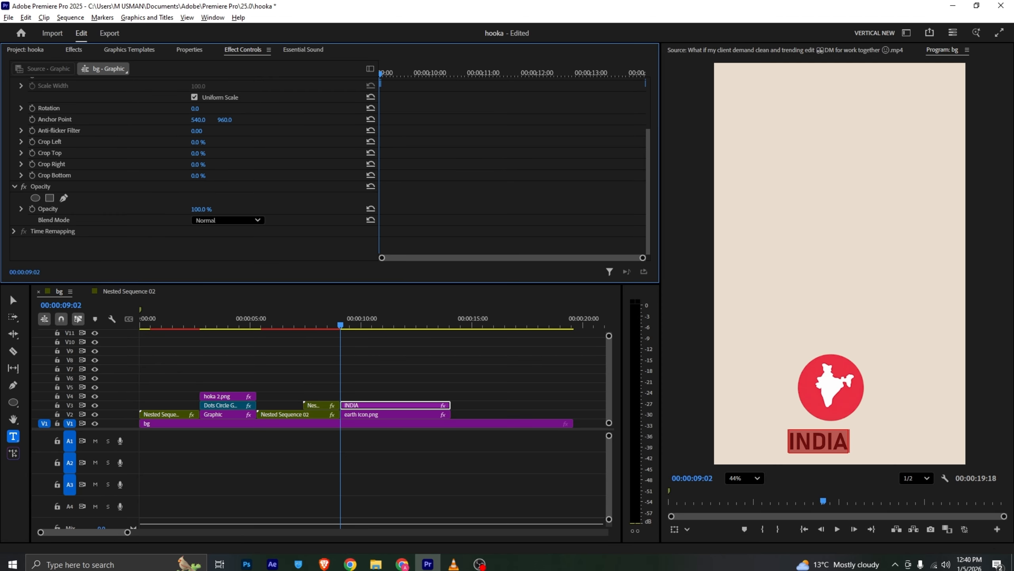
pyautogui.moveTo(201, 209); pyautogui.dragTo(187, 209)
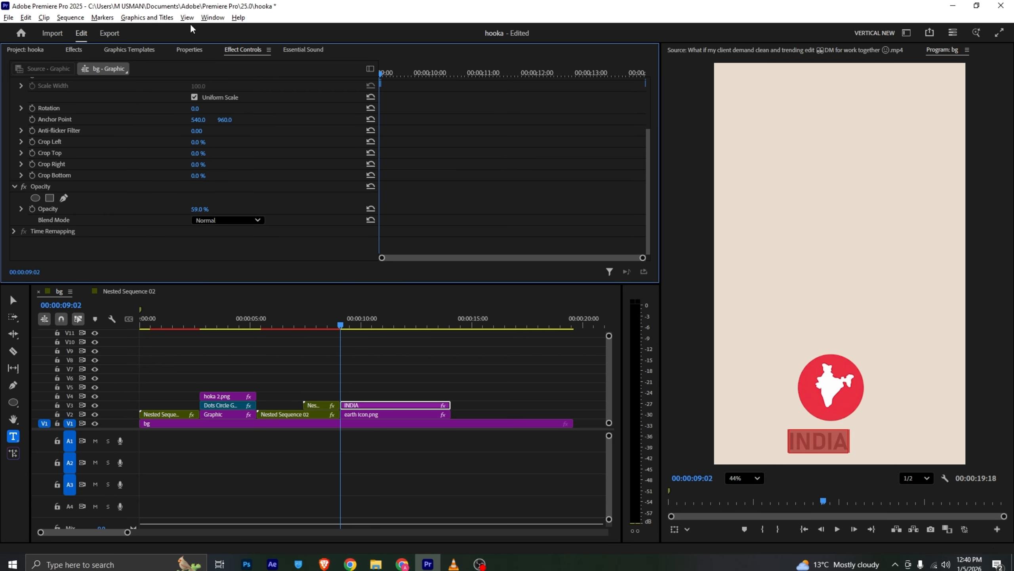
pyautogui.click(191, 49)
pyautogui.click(13, 300)
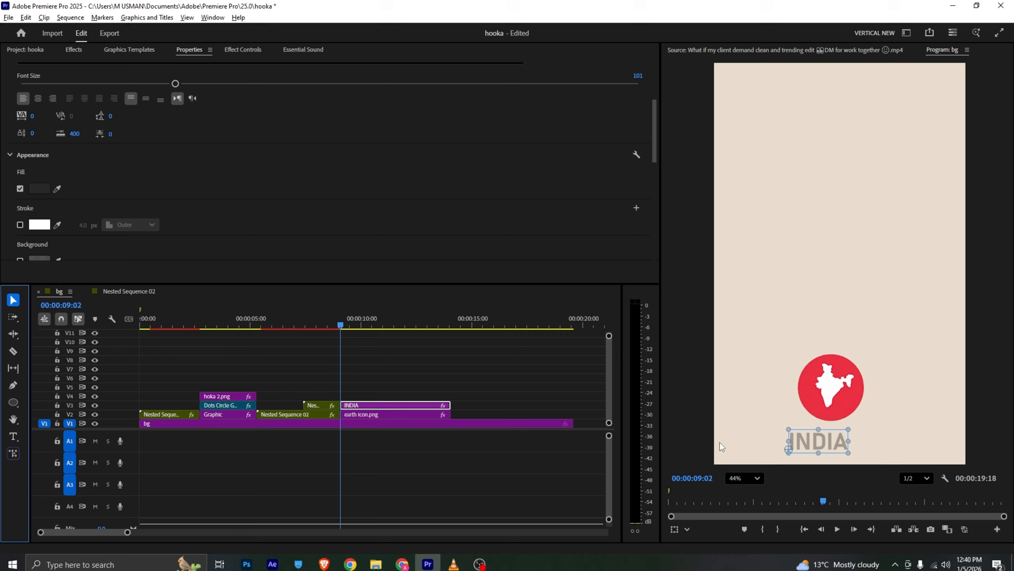
pyautogui.moveTo(806, 444); pyautogui.dragTo(808, 440)
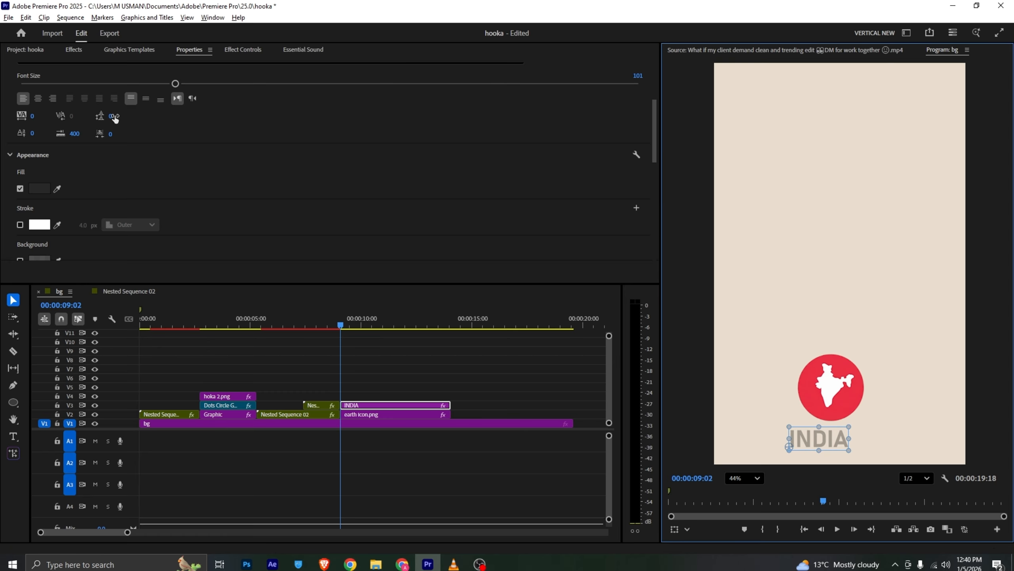
# Step: Scale the INDIA text clip to 140 and reposition the text so it is centred under the map icon
pyautogui.scroll(1, 154, 86)
pyautogui.click(243, 50)
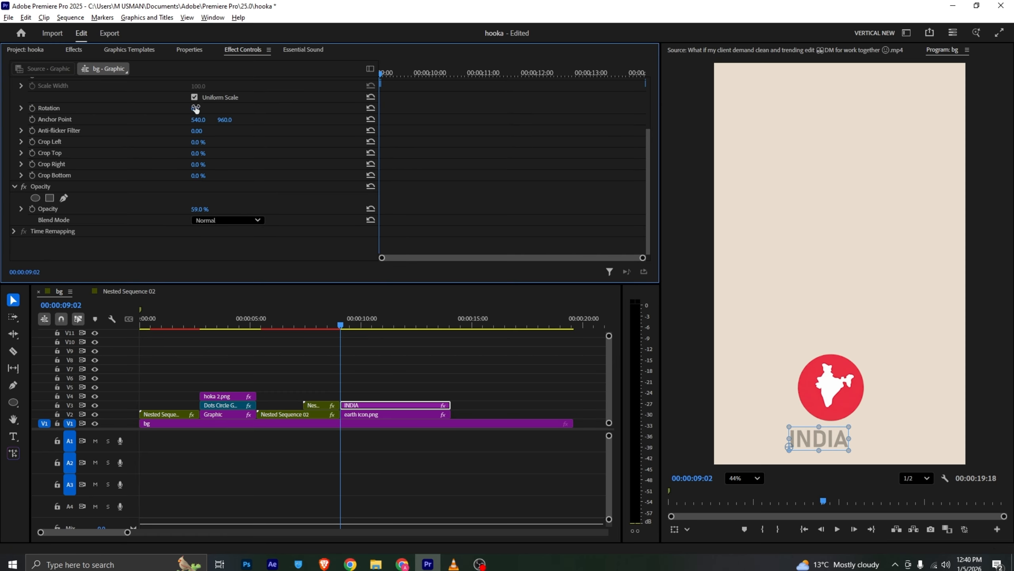
pyautogui.scroll(3, 190, 115)
pyautogui.moveTo(199, 150); pyautogui.dragTo(210, 150)
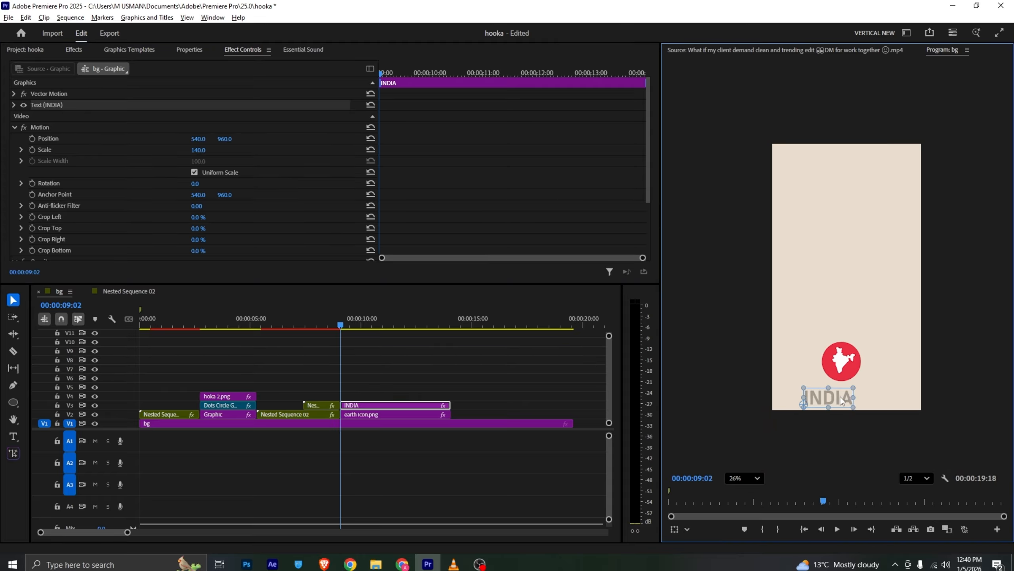
pyautogui.moveTo(834, 393); pyautogui.dragTo(850, 389)
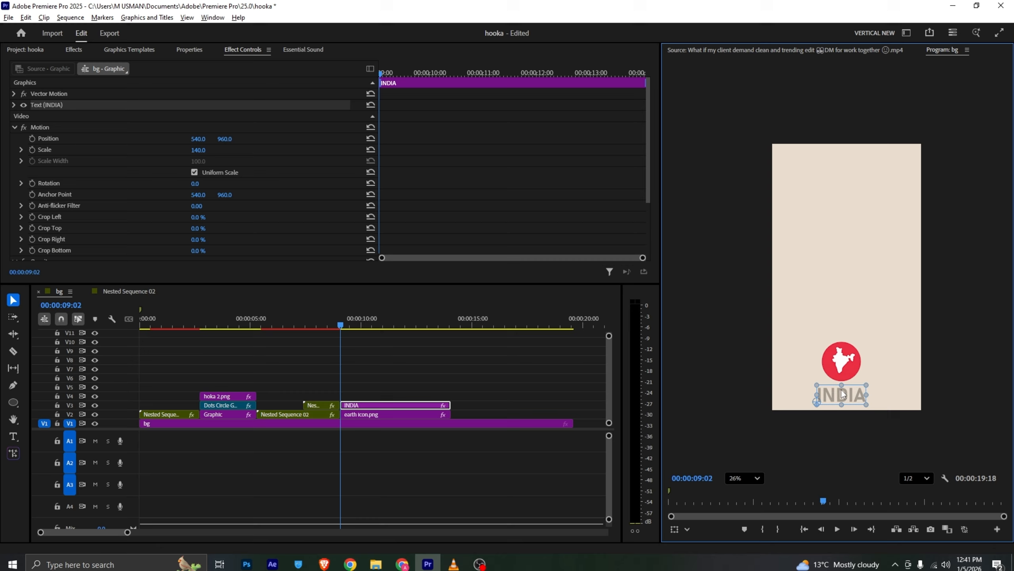
# Step: Set the INDIA text clip's opacity to 29% and nudge the text closer to the map icon, comparing it with the reference in VLC
pyautogui.scroll(-3, 259, 181)
pyautogui.moveTo(199, 209); pyautogui.dragTo(187, 210)
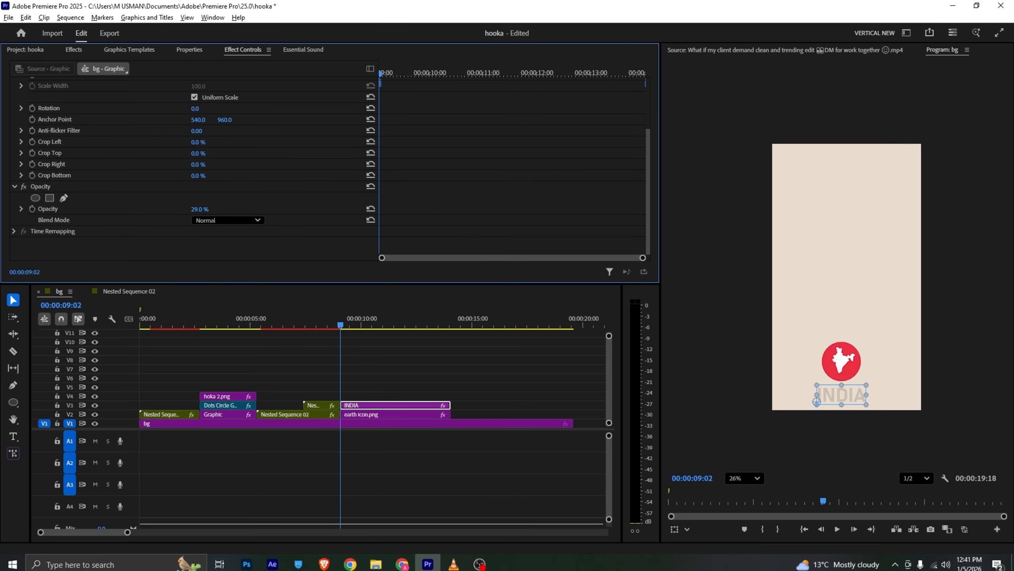
pyautogui.click(742, 478)
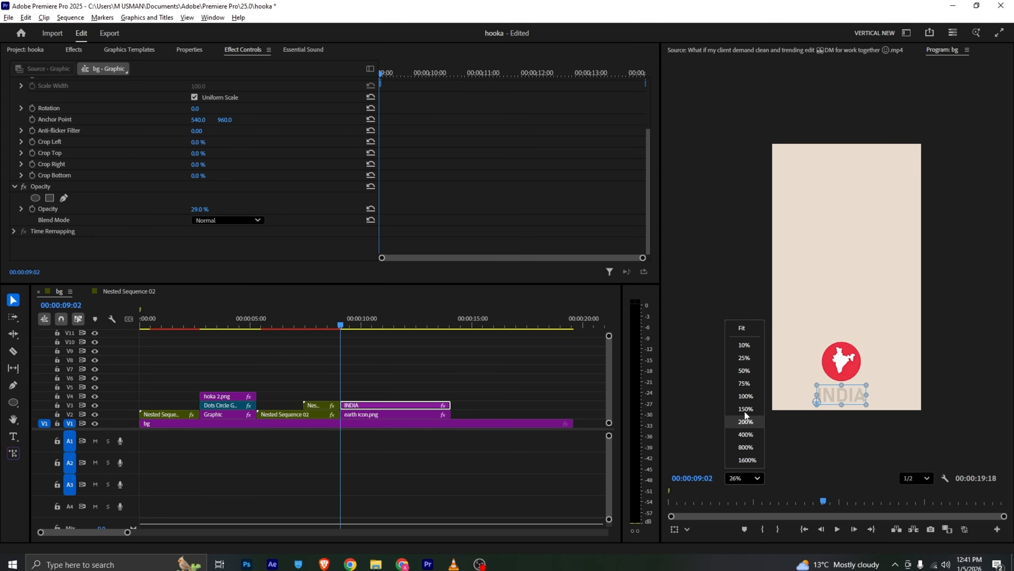
pyautogui.click(735, 327)
pyautogui.click(454, 564)
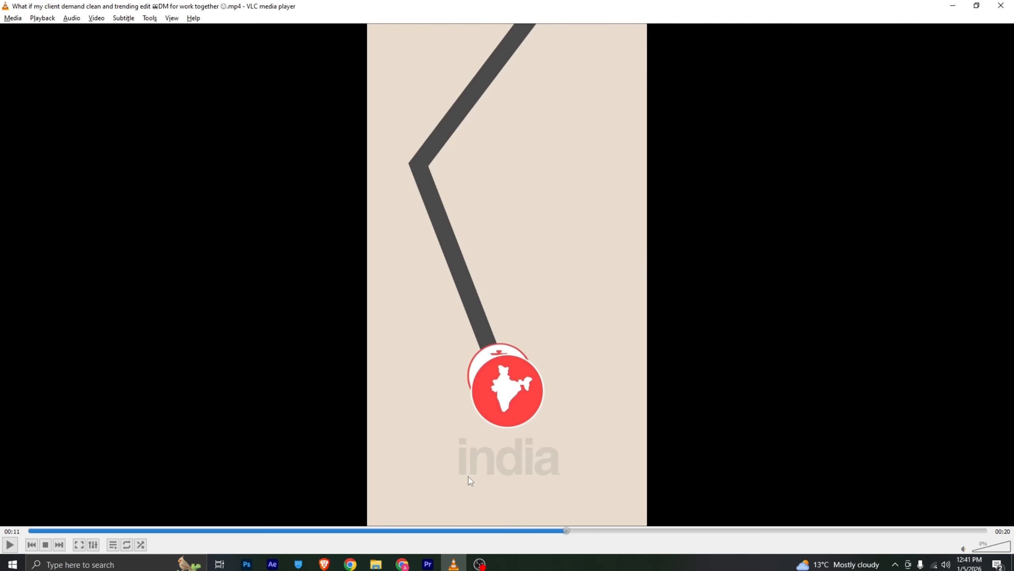
pyautogui.hotkey('alt', 'Tab')
pyautogui.moveTo(824, 441); pyautogui.dragTo(828, 434)
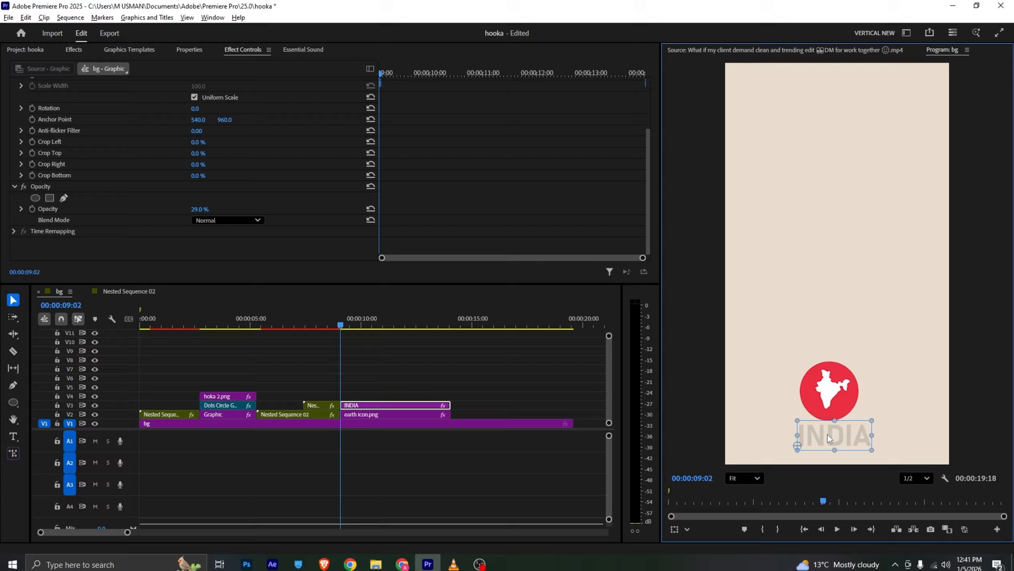
# Step: Replace the INDIA text with lowercase "india" and compare the scene with the reference video in VLC
pyautogui.click(190, 50)
pyautogui.scroll(3, 130, 179)
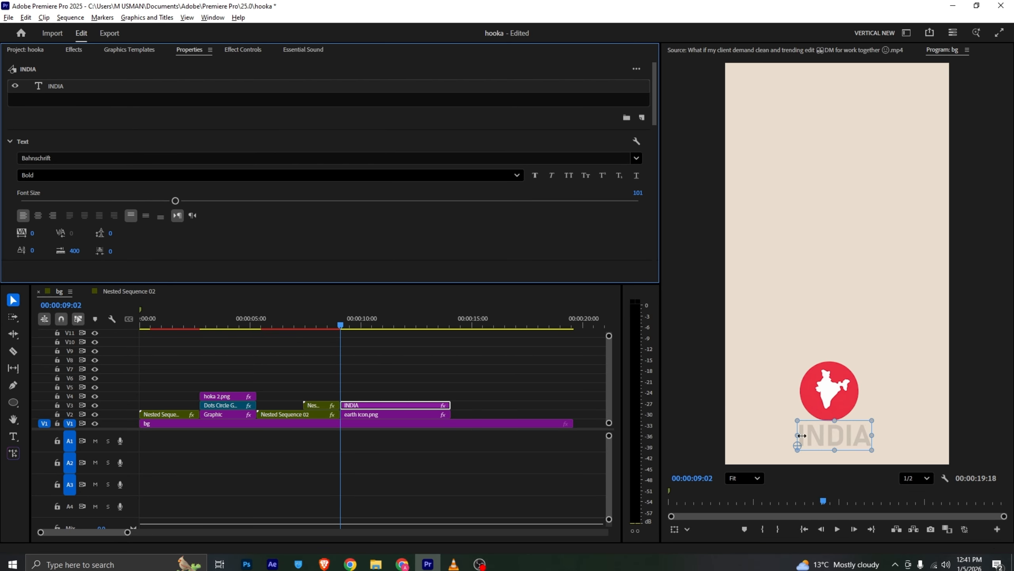
pyautogui.doubleClick(812, 439)
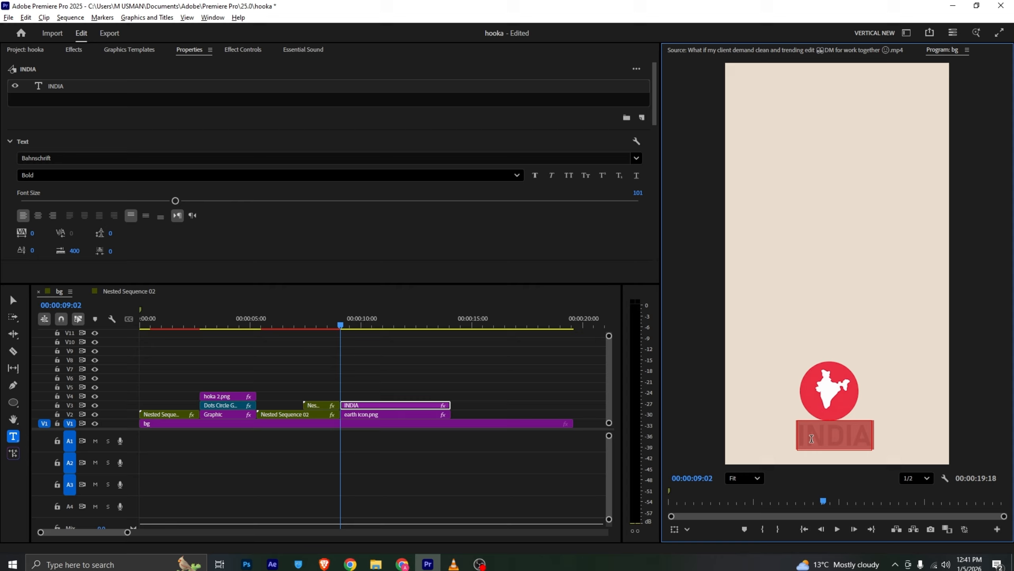
pyautogui.write('india')
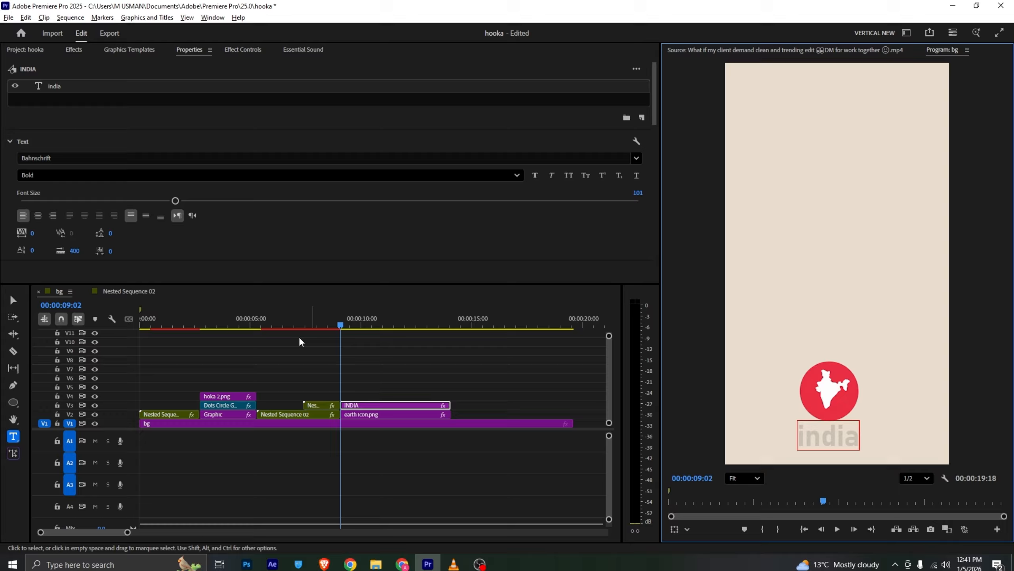
pyautogui.click(314, 248)
pyautogui.click(355, 380)
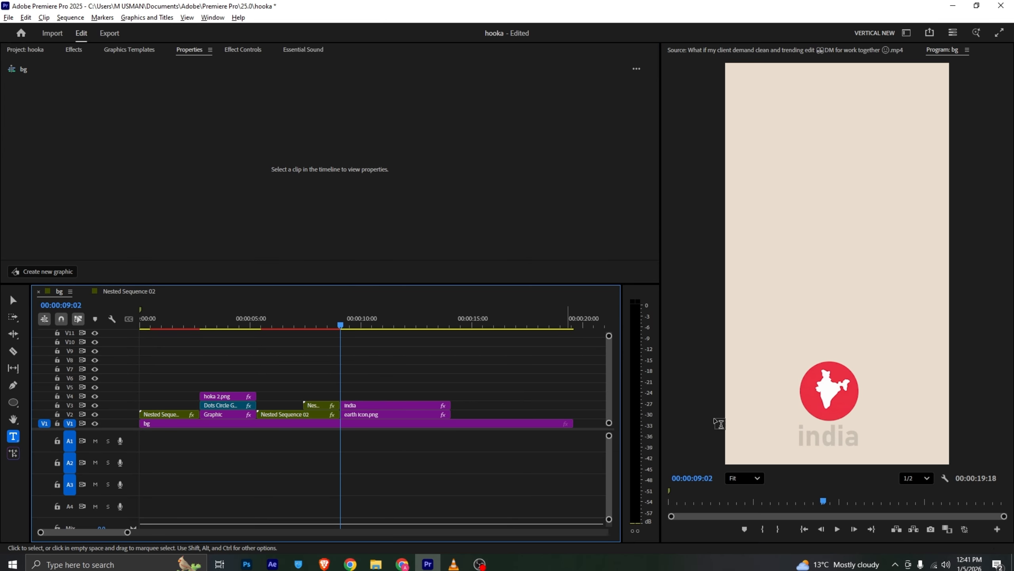
pyautogui.click(454, 564)
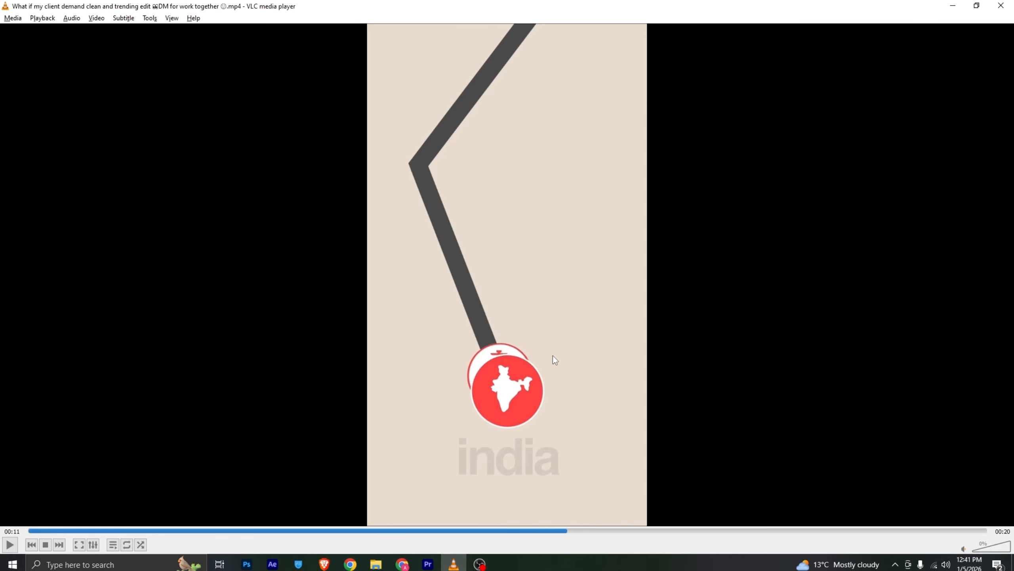
pyautogui.click(428, 564)
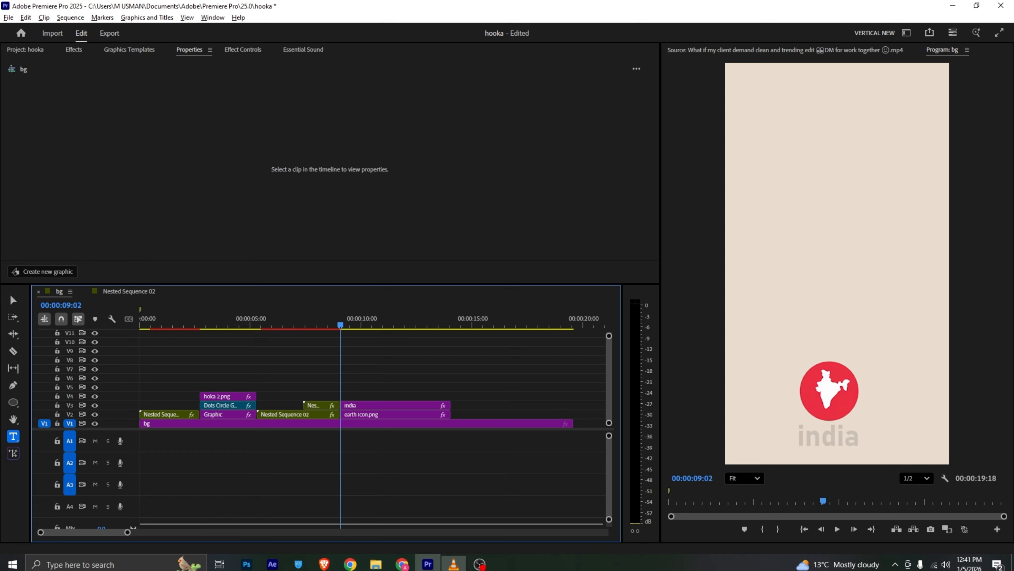
# Step: Draw a long thin horizontal rectangle across the frame above the map icon with the Rectangle tool
pyautogui.click(13, 403)
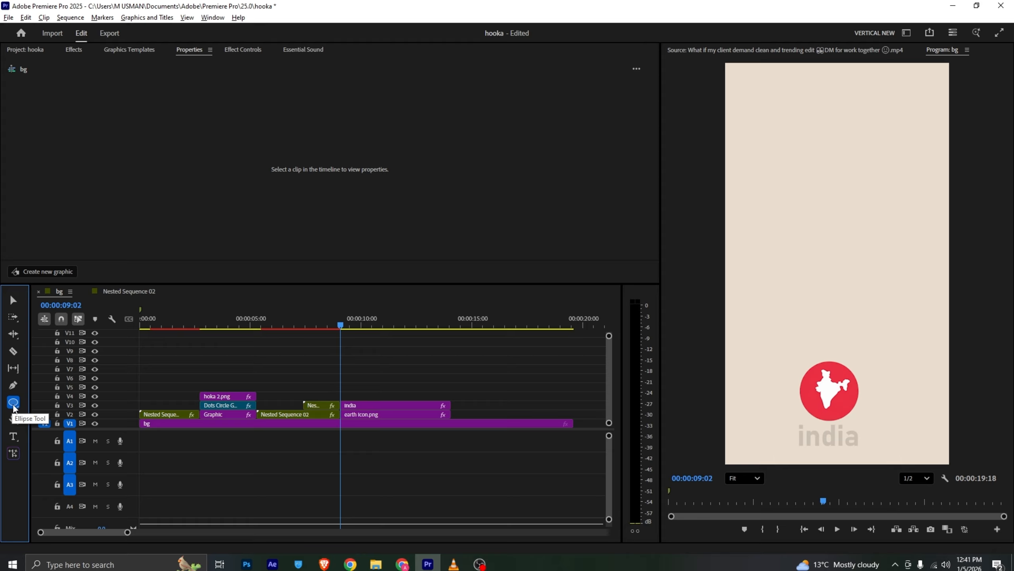
pyautogui.click(13, 405)
pyautogui.keyDown('alt'); pyautogui.click(13, 405); pyautogui.keyUp('alt')
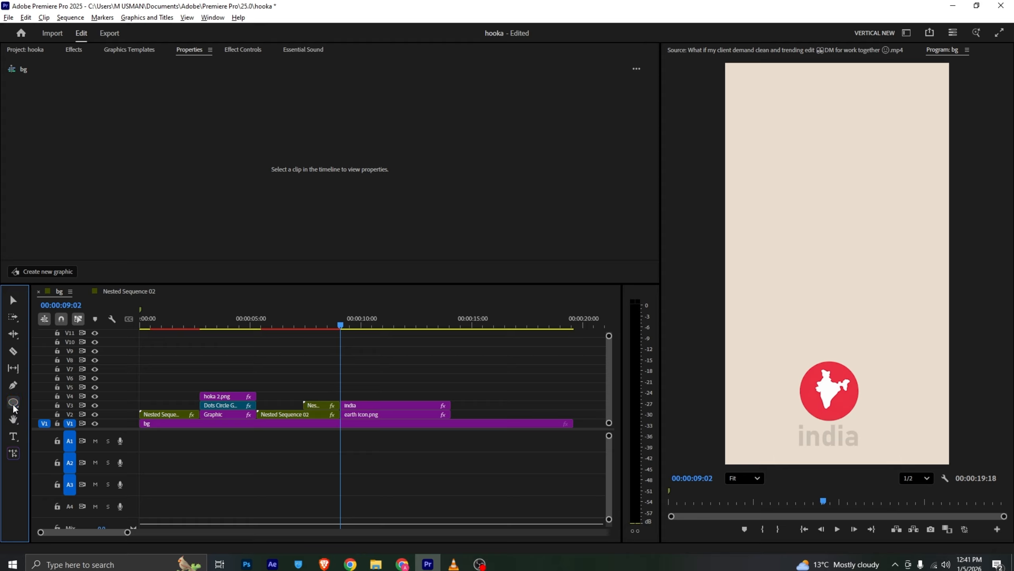
pyautogui.keyDown('alt'); pyautogui.click(13, 405); pyautogui.keyUp('alt')
pyautogui.moveTo(749, 213)
pyautogui.mouseDown()
pyautogui.moveTo(759, 222)
pyautogui.moveTo(922, 224)
pyautogui.mouseUp()
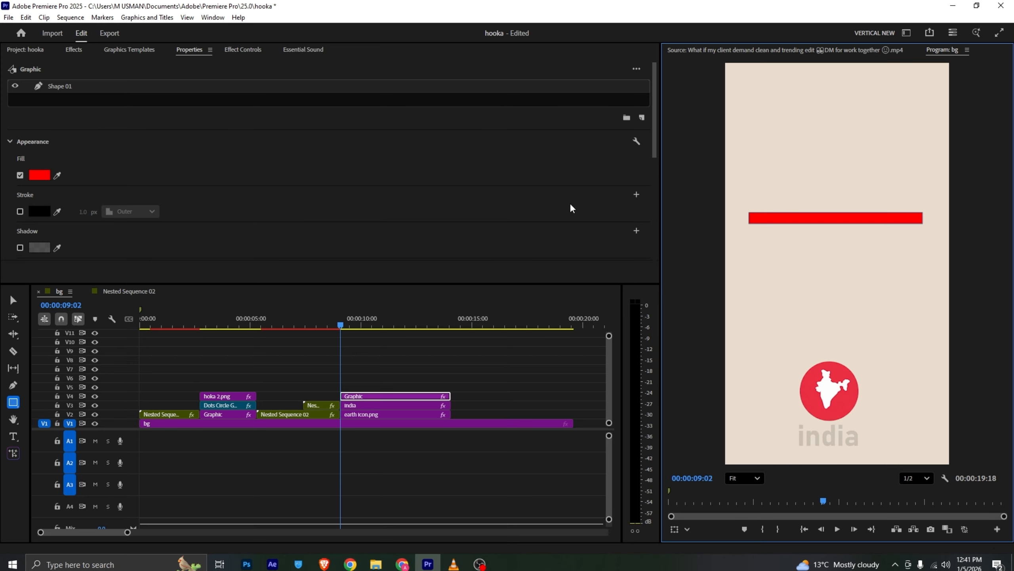
# Step: Change the bar's fill to the dark warm grey 65615B
pyautogui.click(58, 176)
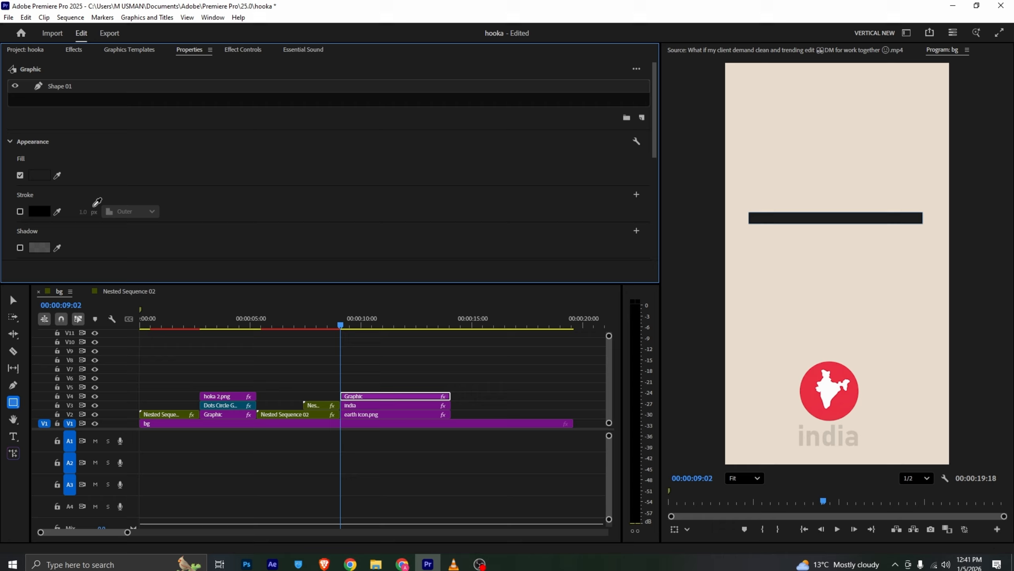
pyautogui.click(833, 433)
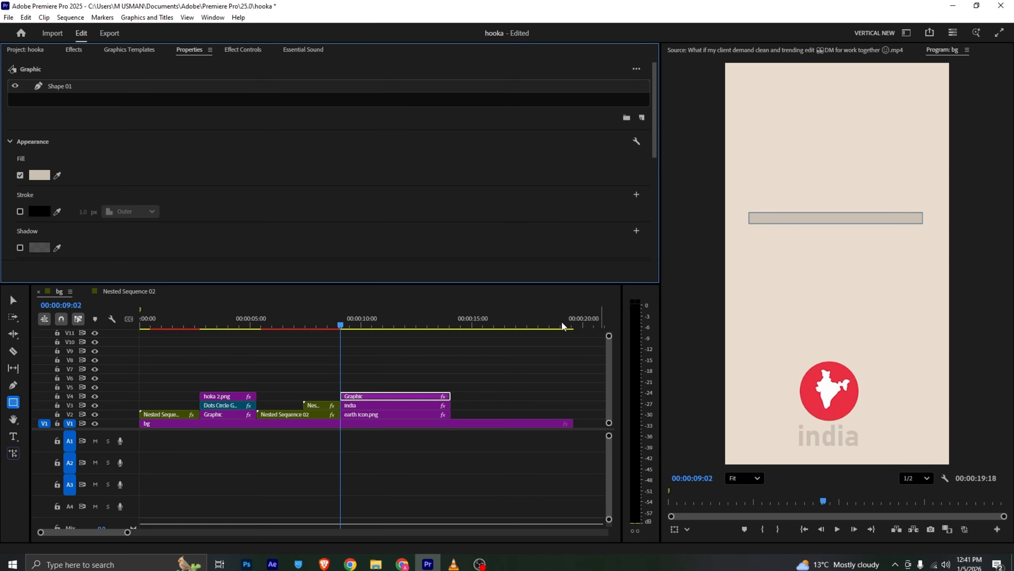
pyautogui.click(44, 175)
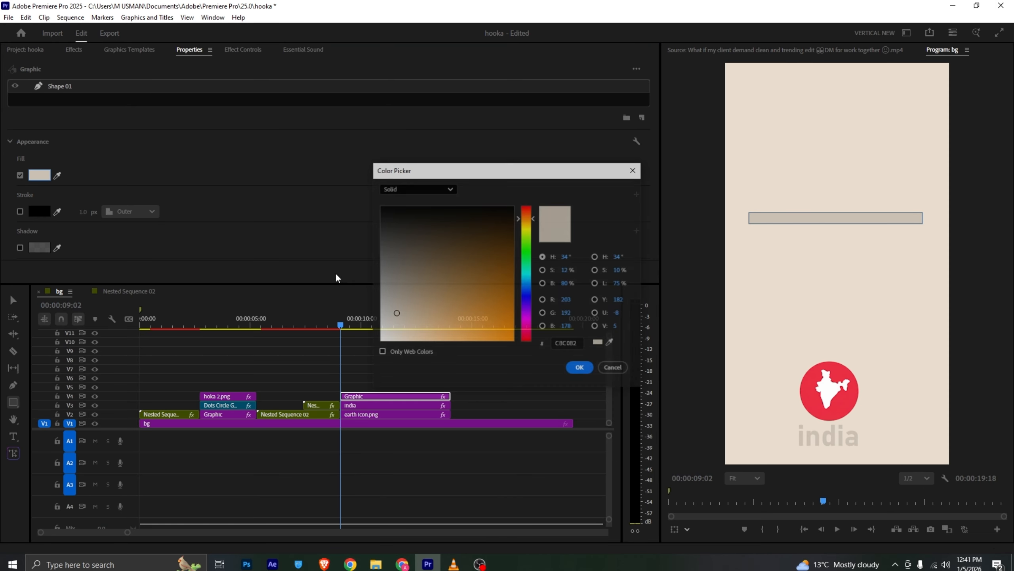
pyautogui.click(390, 254)
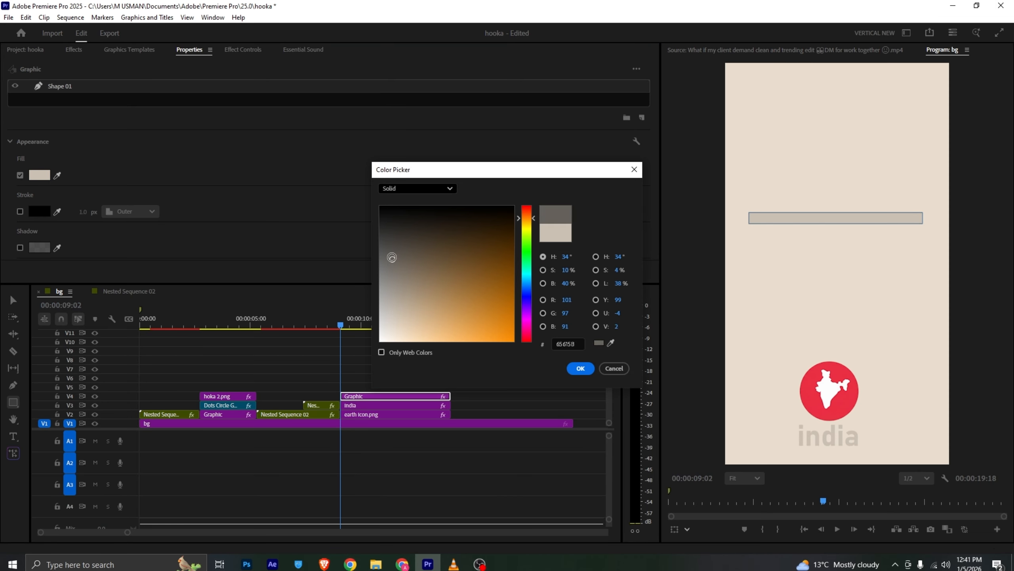
pyautogui.click(584, 370)
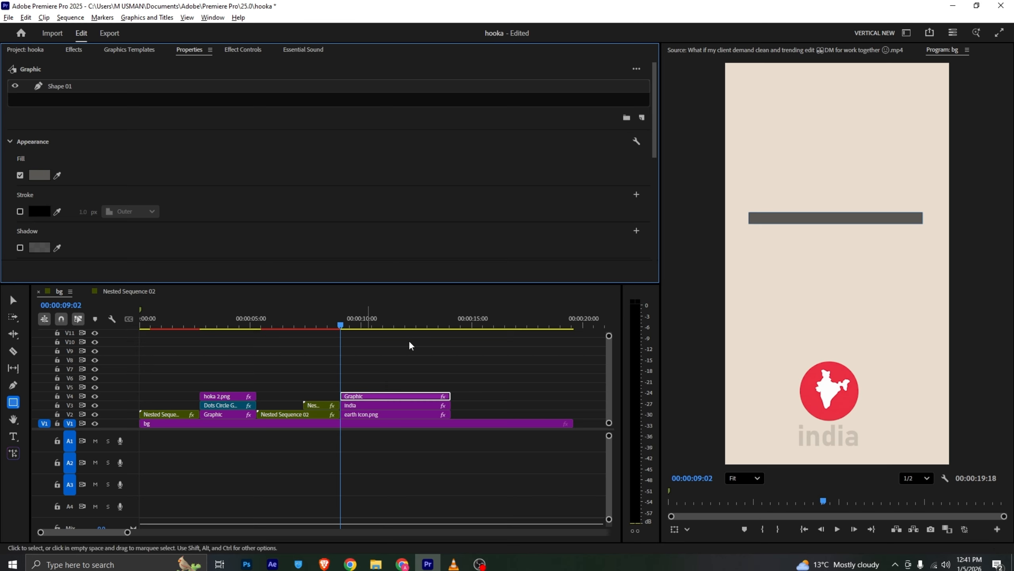
# Step: Rotate the grey bar to 77° and rest its lower end on the map icon, checking the angle against the reference in VLC
pyautogui.click(13, 300)
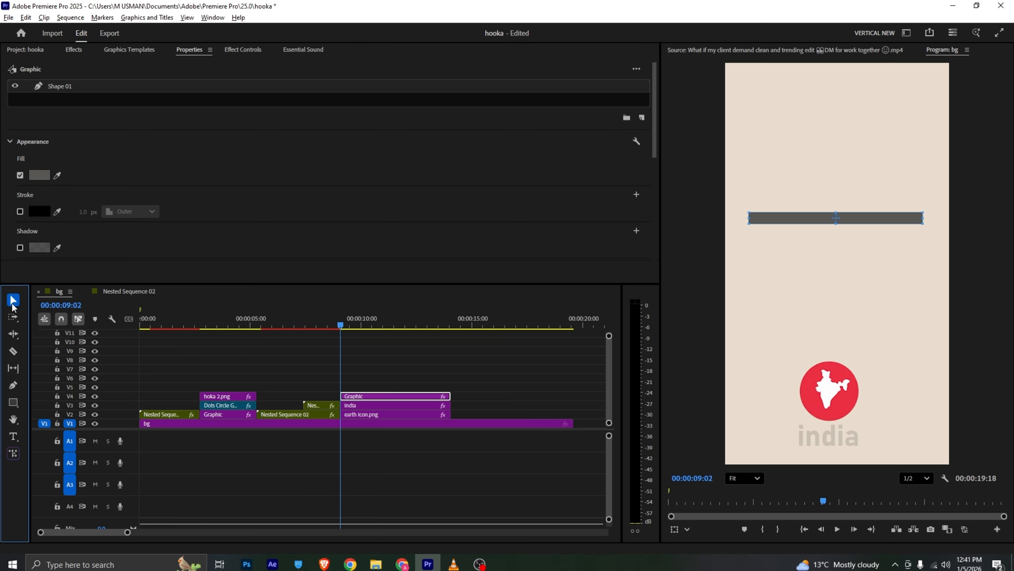
pyautogui.click(909, 221)
pyautogui.moveTo(908, 221); pyautogui.dragTo(908, 349)
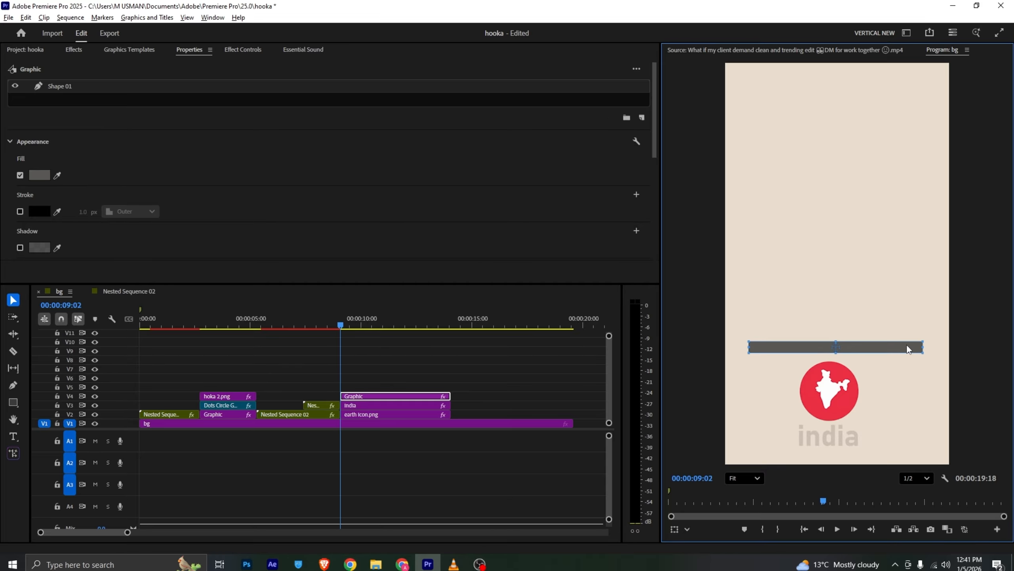
pyautogui.click(243, 50)
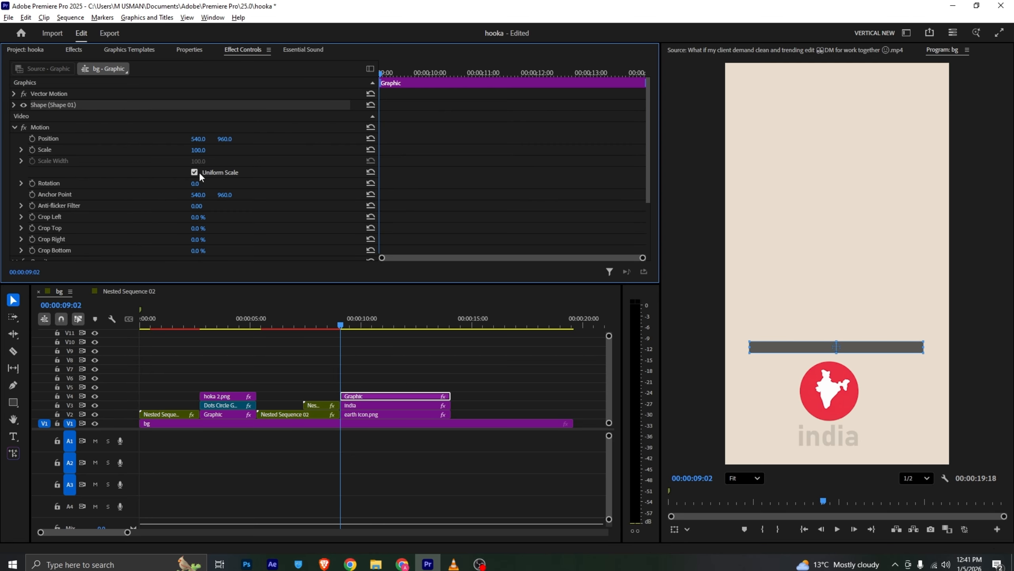
pyautogui.moveTo(197, 183)
pyautogui.mouseDown()
pyautogui.moveTo(214, 183)
pyautogui.moveTo(204, 185)
pyautogui.mouseUp()
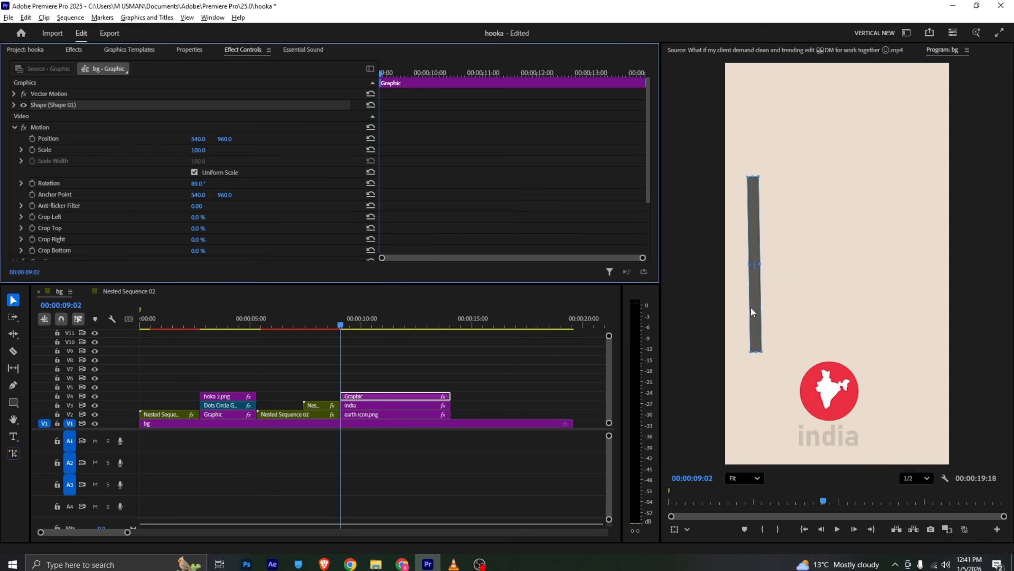
pyautogui.moveTo(751, 313); pyautogui.dragTo(822, 334)
pyautogui.moveTo(208, 185); pyautogui.dragTo(210, 184)
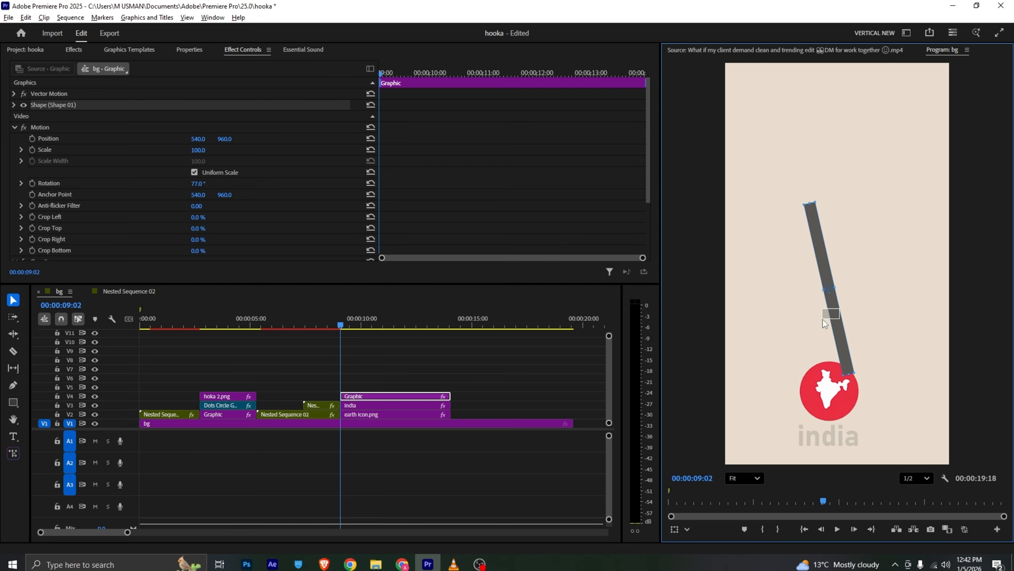
pyautogui.moveTo(835, 311); pyautogui.dragTo(812, 321)
pyautogui.hotkey('alt', 'Tab')
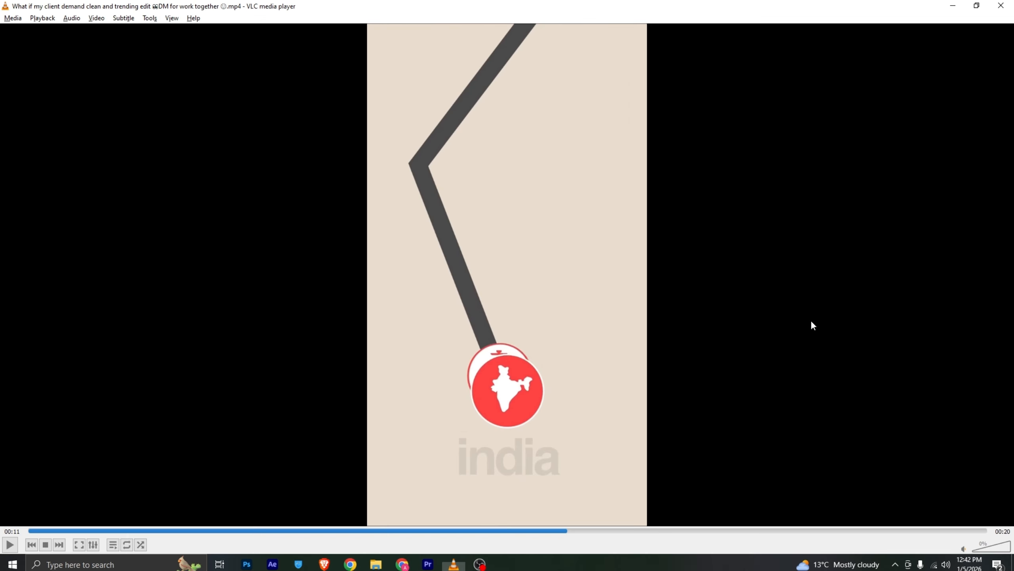
pyautogui.hotkey('alt', 'Tab')
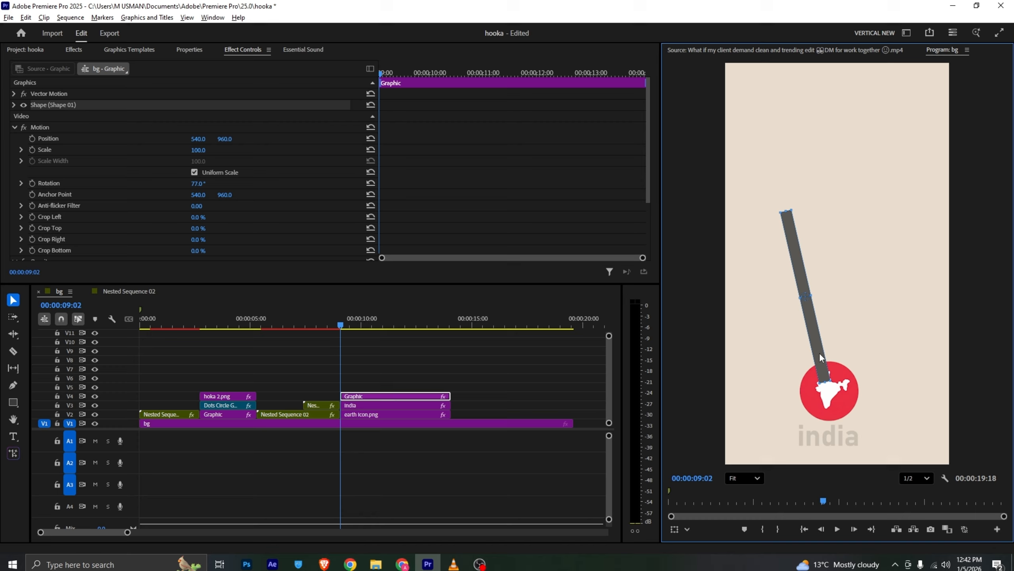
# Step: Move the earth icon.png clip to V5 above the bar's clip and check the path in the VLC reference
pyautogui.moveTo(377, 412); pyautogui.dragTo(383, 386)
pyautogui.click(373, 363)
pyautogui.click(455, 564)
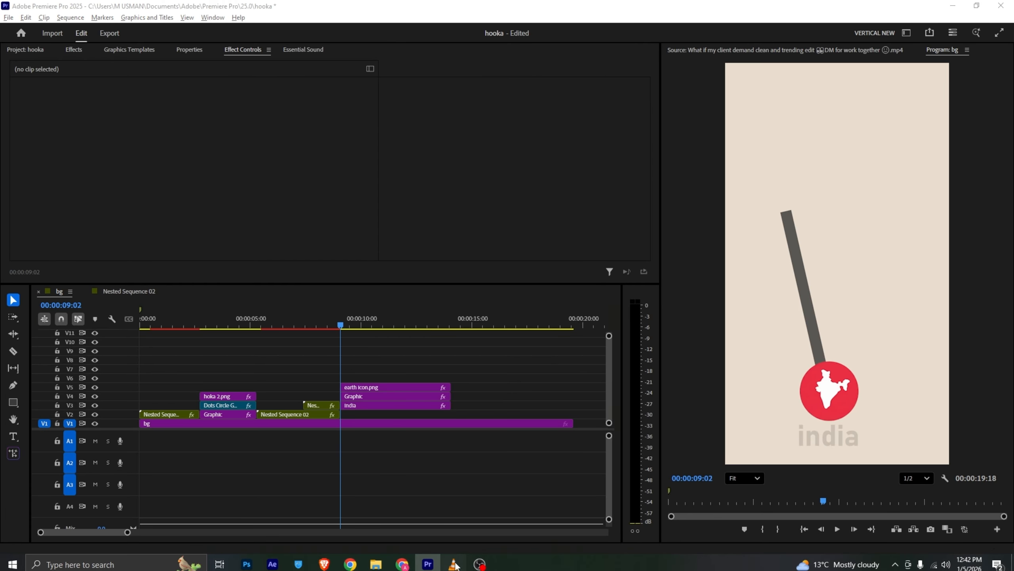
pyautogui.moveTo(536, 531); pyautogui.dragTo(565, 533)
pyautogui.click(454, 564)
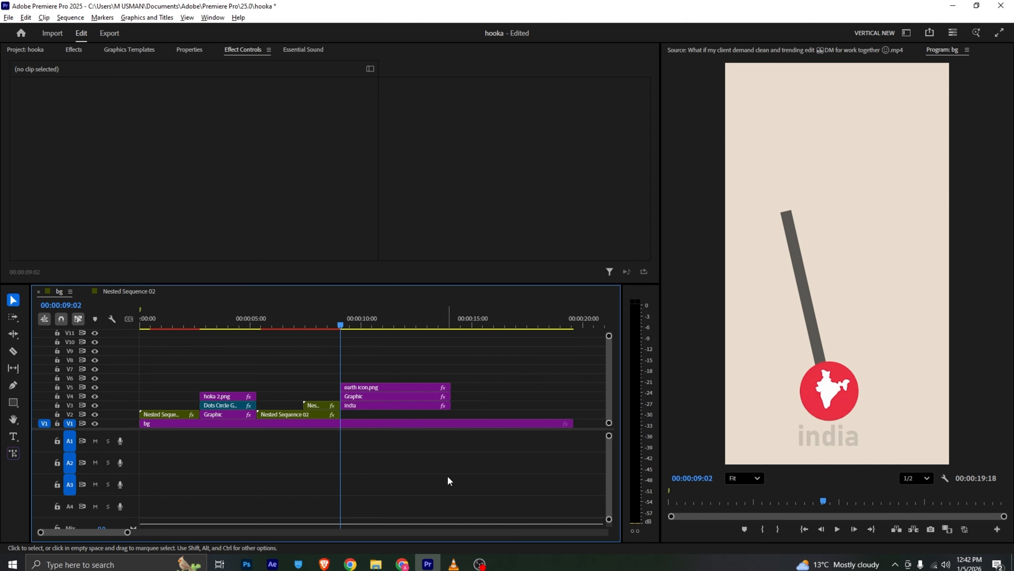
# Step: Duplicate the bar's Graphic clip onto V6 above the earth icon.png clip
pyautogui.click(372, 406)
pyautogui.click(377, 396)
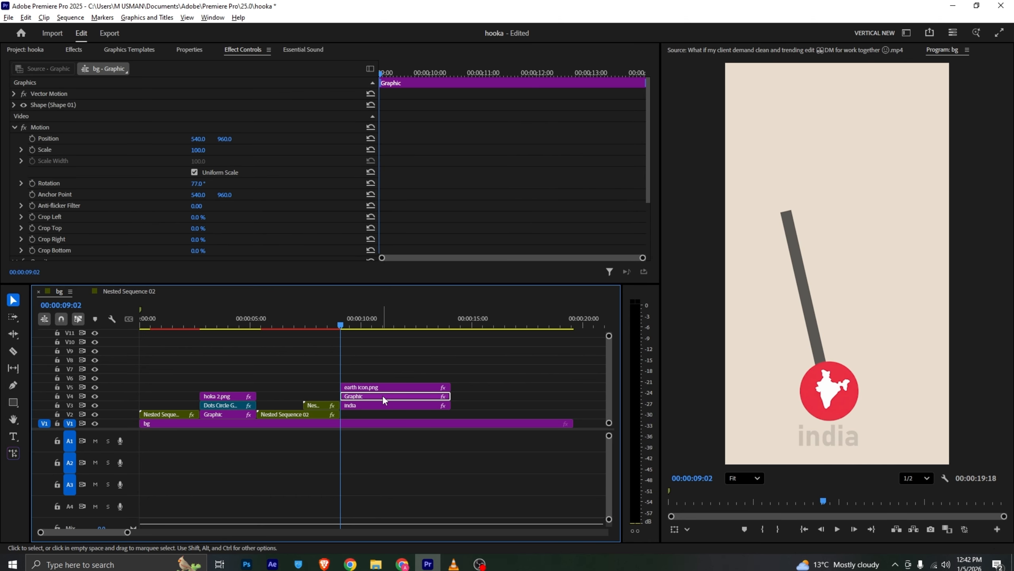
pyautogui.moveTo(382, 395); pyautogui.dragTo(378, 380)
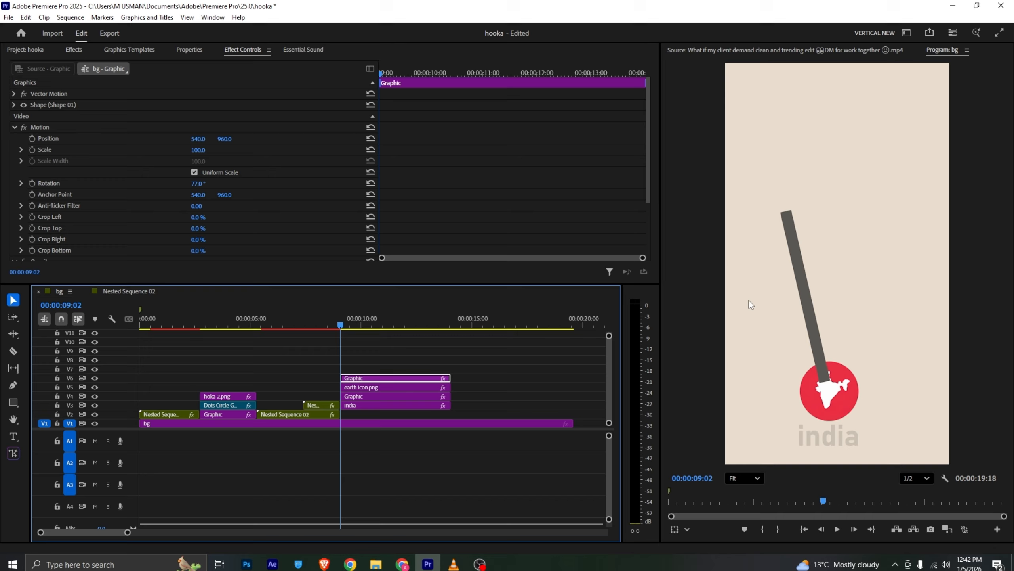
pyautogui.moveTo(808, 297); pyautogui.dragTo(785, 188)
pyautogui.moveTo(793, 235); pyautogui.dragTo(800, 100)
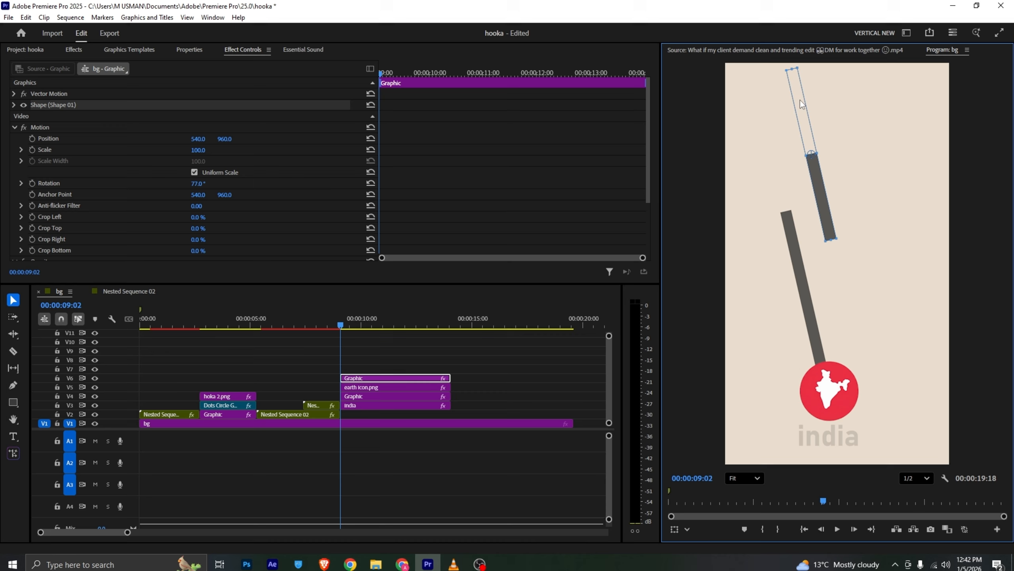
pyautogui.hotkey('ctrl', 'z')
# Step: Rotate the duplicated bar to 99° and move it up so it continues from the first bar's upper end
pyautogui.click(47, 126)
pyautogui.moveTo(802, 265); pyautogui.dragTo(801, 112)
pyautogui.moveTo(197, 186); pyautogui.dragTo(209, 186)
pyautogui.moveTo(745, 185); pyautogui.dragTo(751, 188)
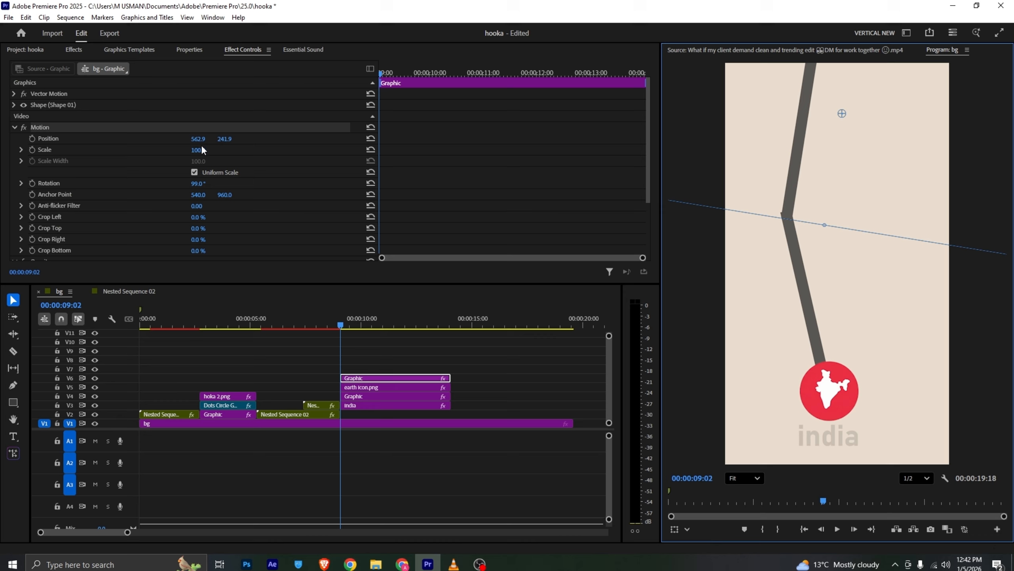
pyautogui.click(234, 162)
# Step: Fine-tune the upper bar's position to 561.3, 217.4 so the two bars meet cleanly at the bend
pyautogui.moveTo(825, 187); pyautogui.dragTo(818, 193)
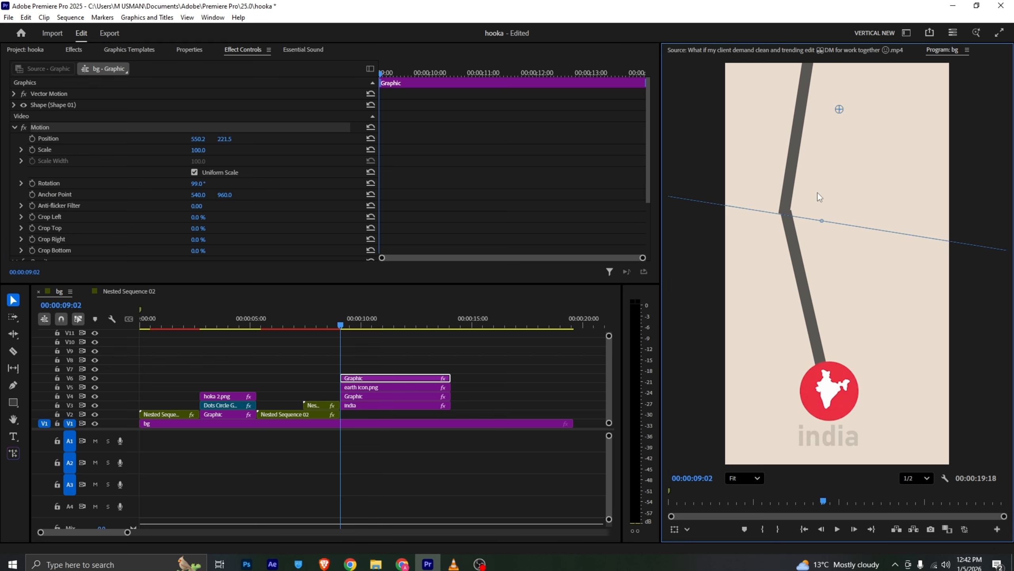
pyautogui.scroll(3, 839, 220)
pyautogui.moveTo(739, 186); pyautogui.dragTo(743, 184)
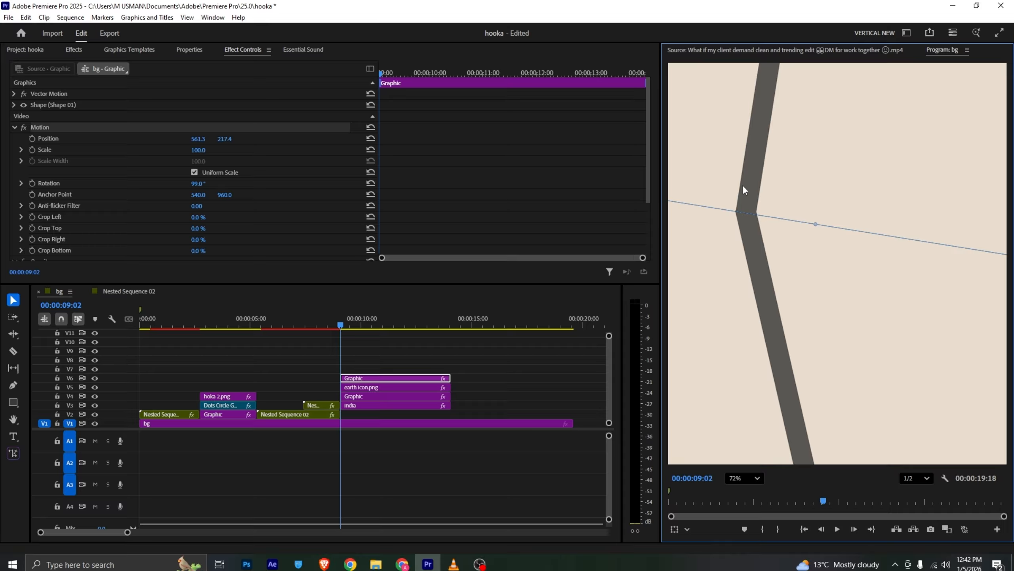
pyautogui.click(386, 363)
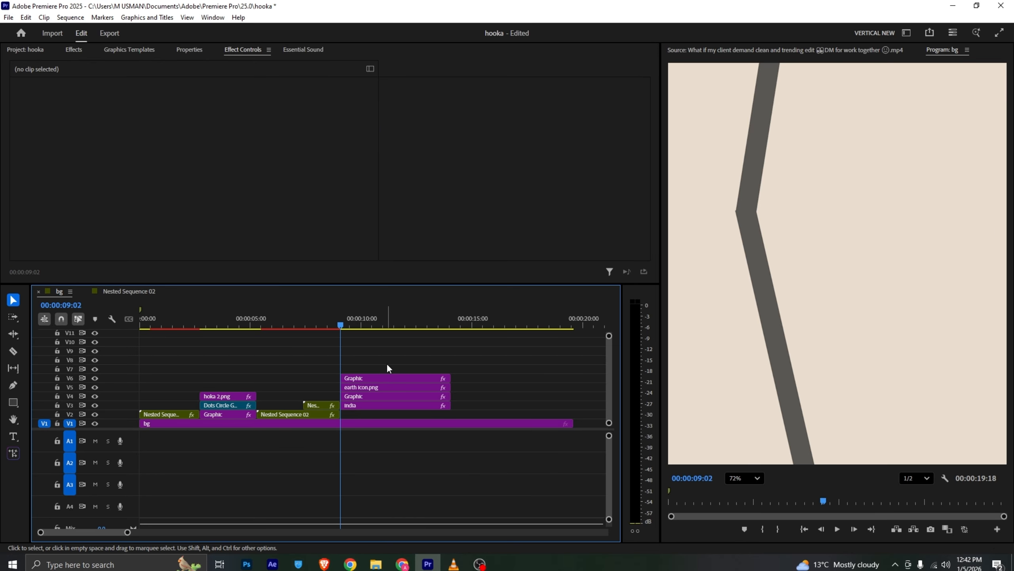
pyautogui.hscroll(2, 376, 365)
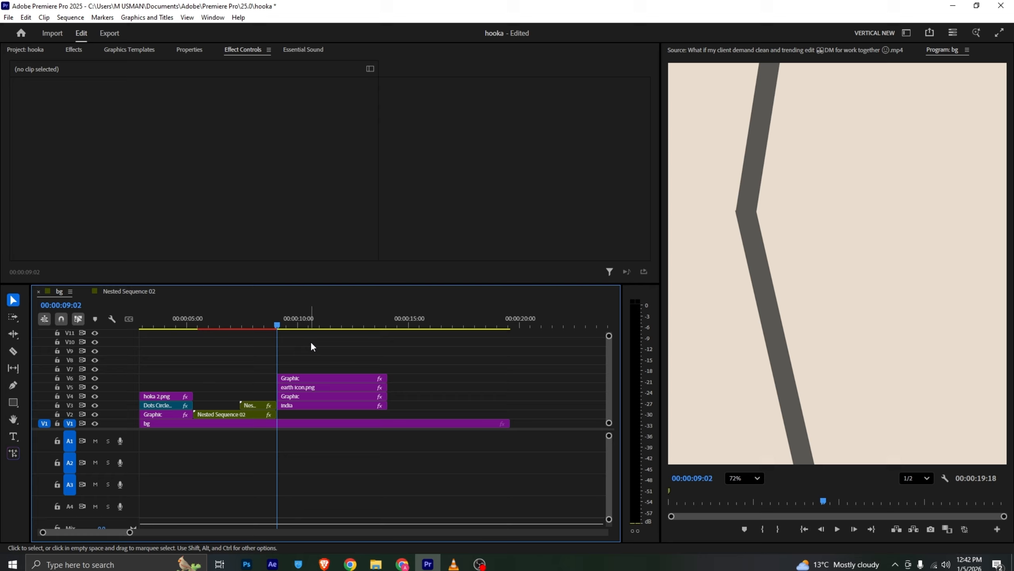
pyautogui.click(756, 478)
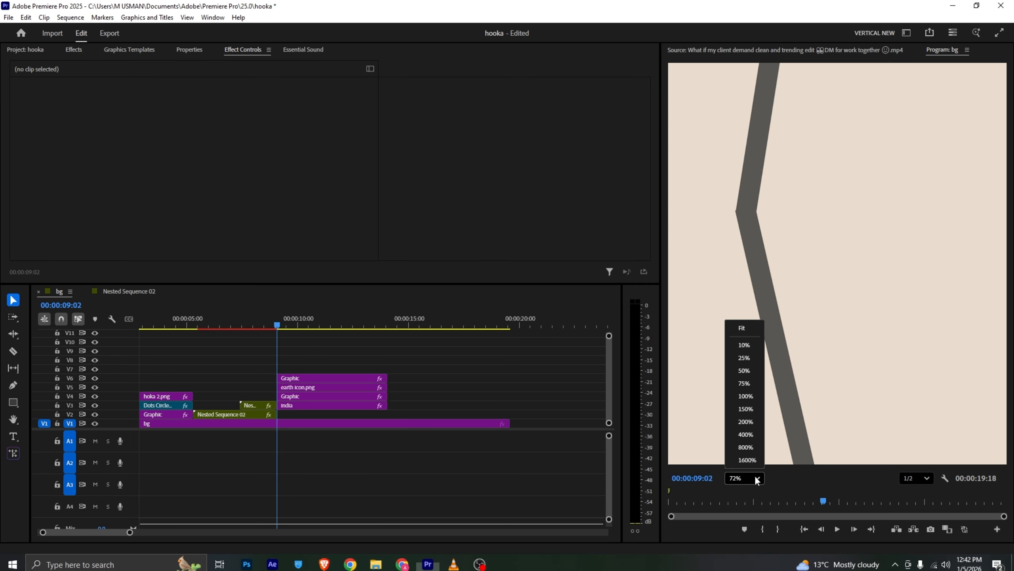
pyautogui.click(735, 327)
pyautogui.click(480, 564)
pyautogui.click(480, 563)
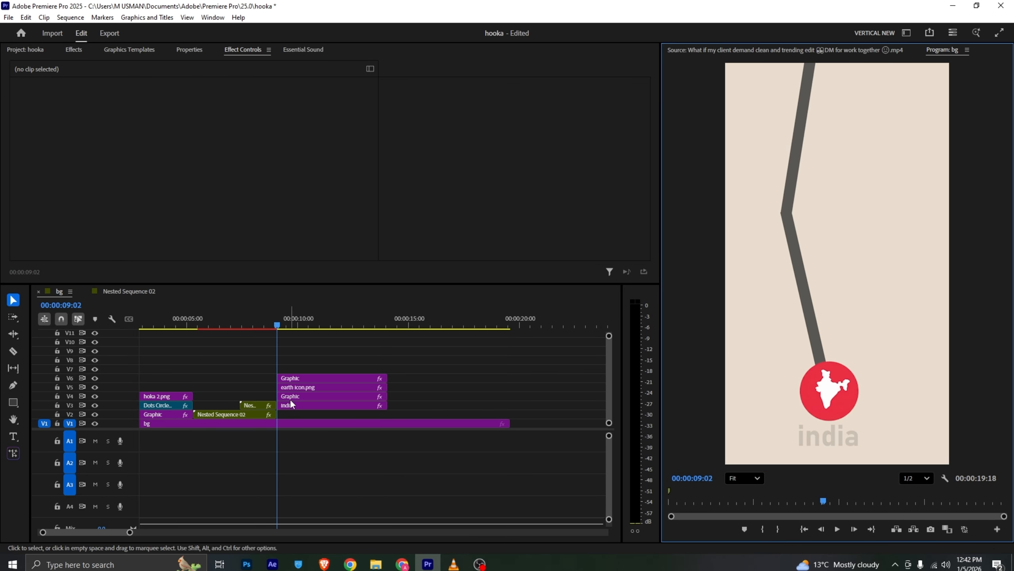
# Step: Add hooka icon.png on V7 at 00:00:09:02 and move it down onto the map icon
pyautogui.click(31, 50)
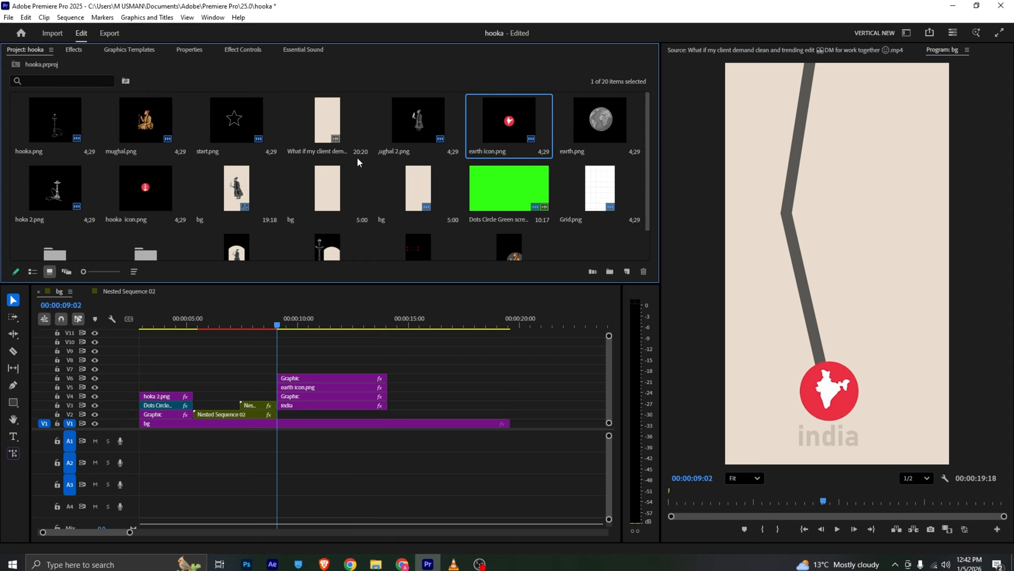
pyautogui.moveTo(154, 209); pyautogui.dragTo(295, 369)
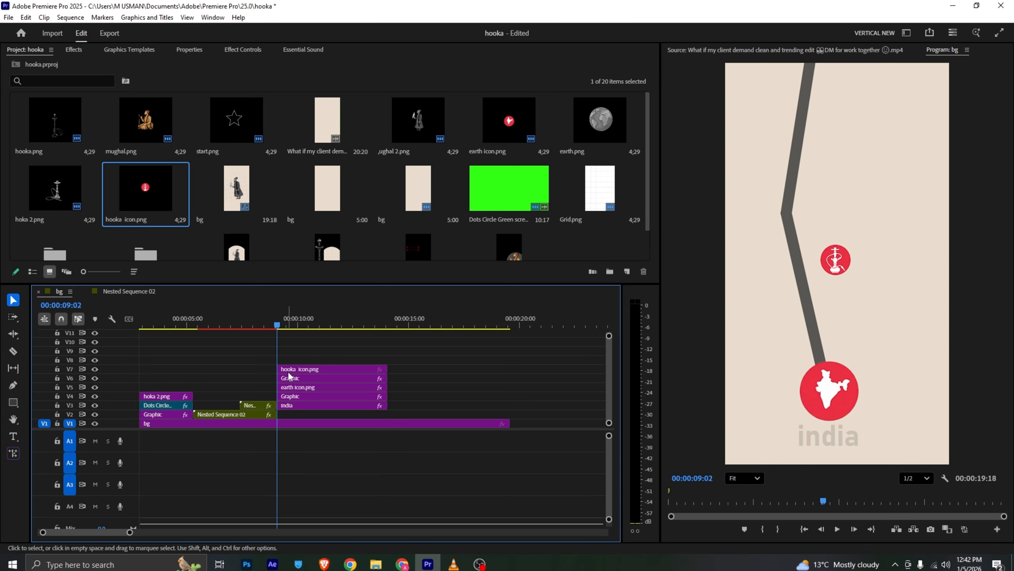
pyautogui.click(849, 265)
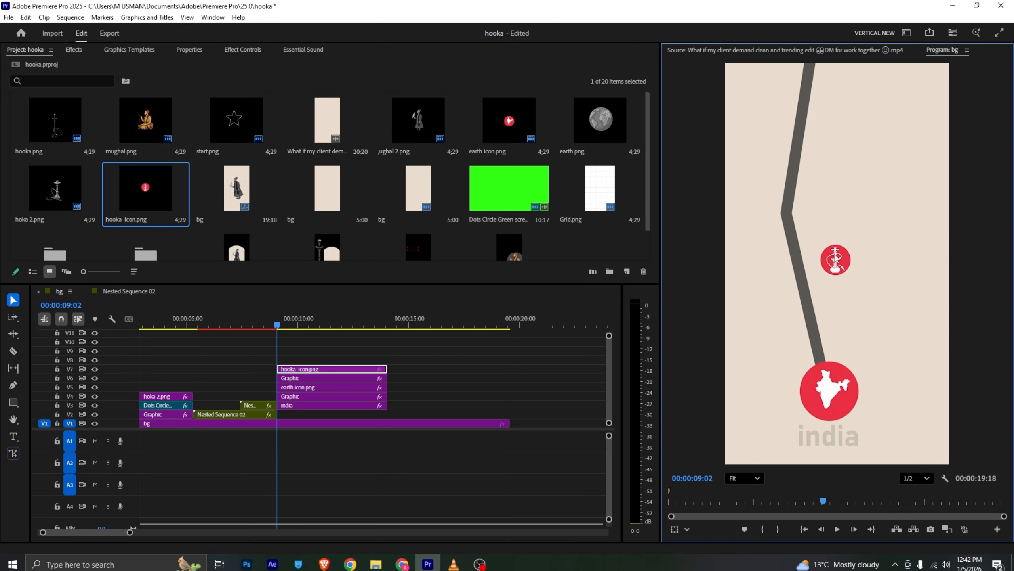
pyautogui.click(847, 267)
pyautogui.moveTo(848, 302); pyautogui.dragTo(838, 415)
# Step: Scale the hookah icon to 195 and align it directly over the map icon
pyautogui.click(243, 50)
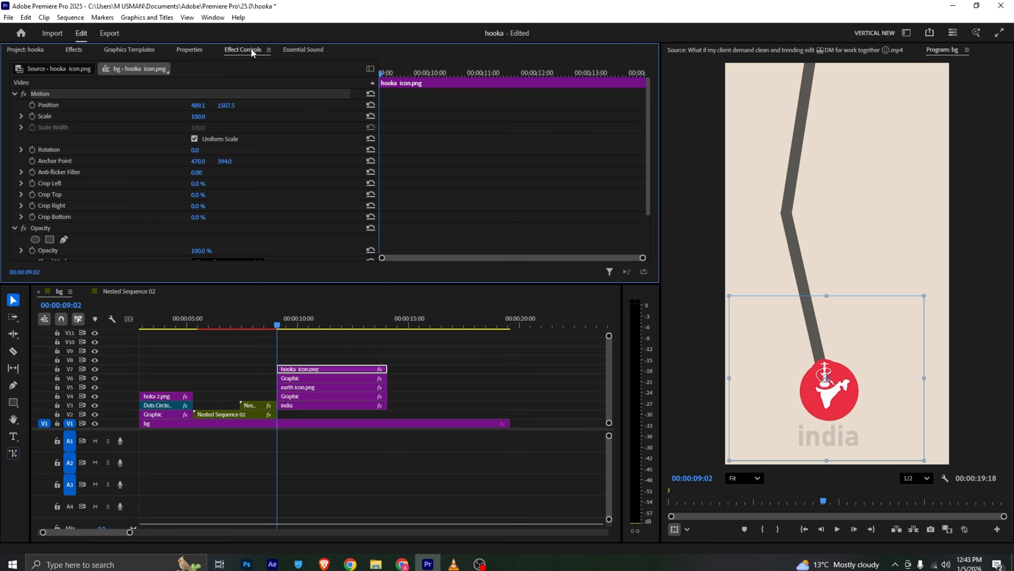
pyautogui.moveTo(198, 116); pyautogui.dragTo(236, 116)
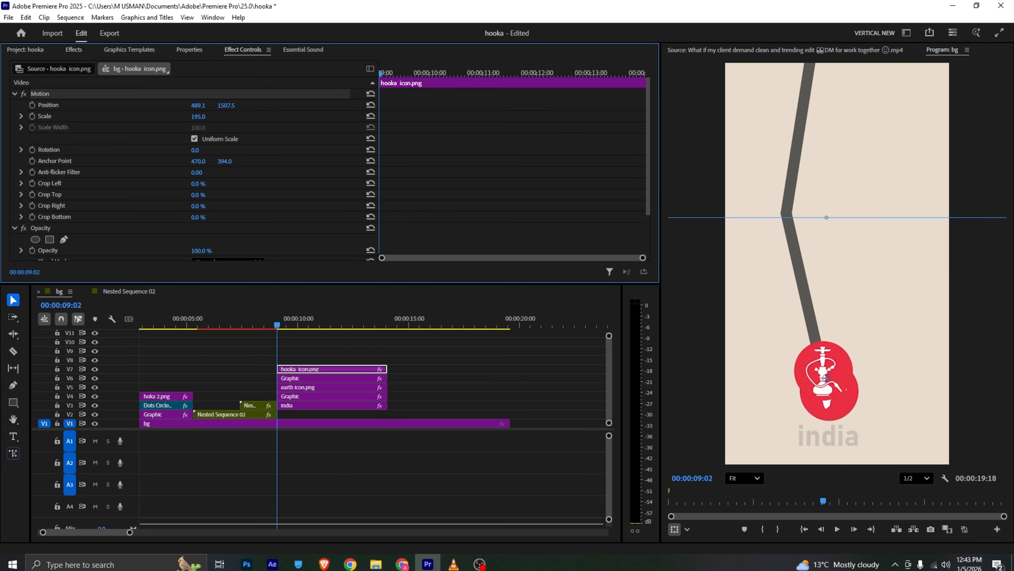
pyautogui.moveTo(847, 356); pyautogui.dragTo(839, 381)
# Step: Keyframe the hookah icon's position from the map at 00:00:09:02 to the bend (331.1, 804.7) at 00:00:09:14 and up the path at 00:00:09:27
pyautogui.click(32, 105)
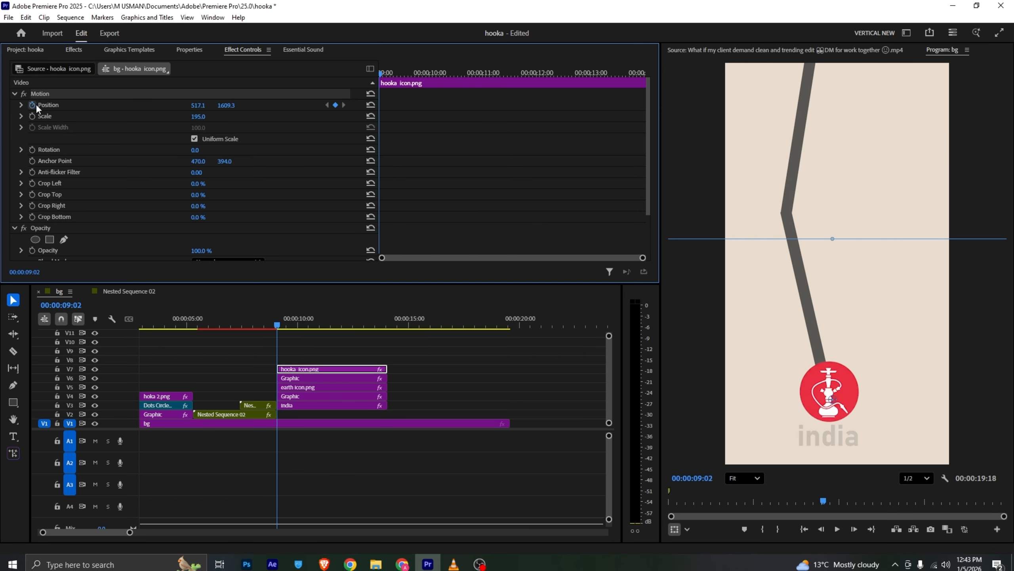
pyautogui.moveTo(380, 74); pyautogui.dragTo(400, 74)
pyautogui.moveTo(817, 391); pyautogui.dragTo(782, 233)
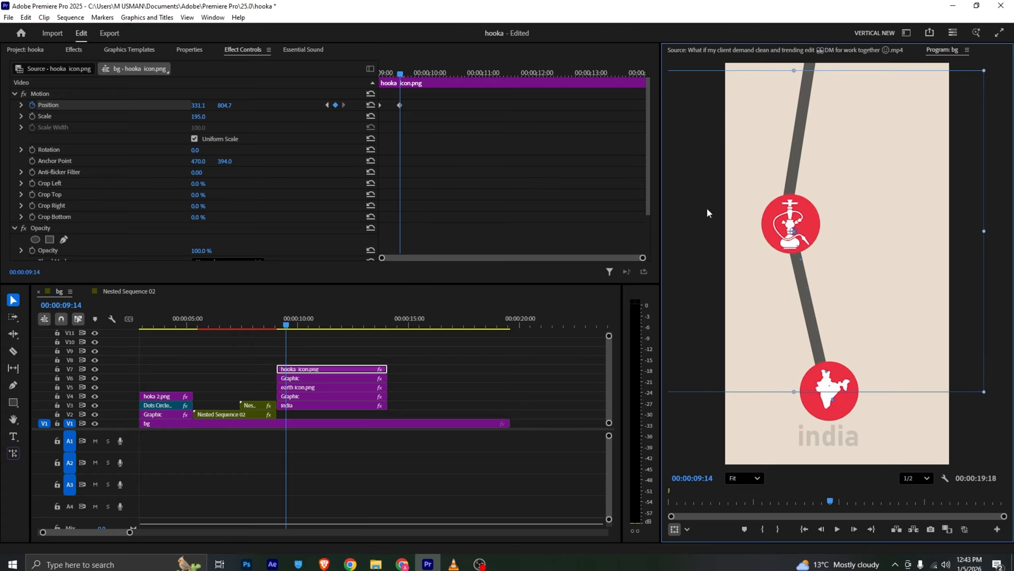
pyautogui.moveTo(402, 74); pyautogui.dragTo(426, 78)
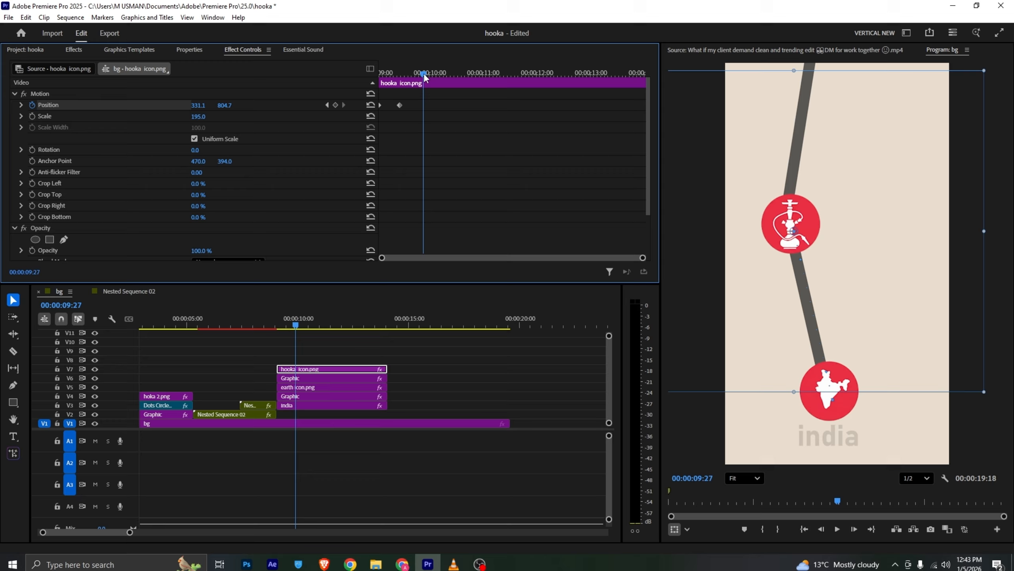
pyautogui.moveTo(810, 231); pyautogui.dragTo(826, 89)
pyautogui.moveTo(424, 75); pyautogui.dragTo(380, 84)
pyautogui.press('space')
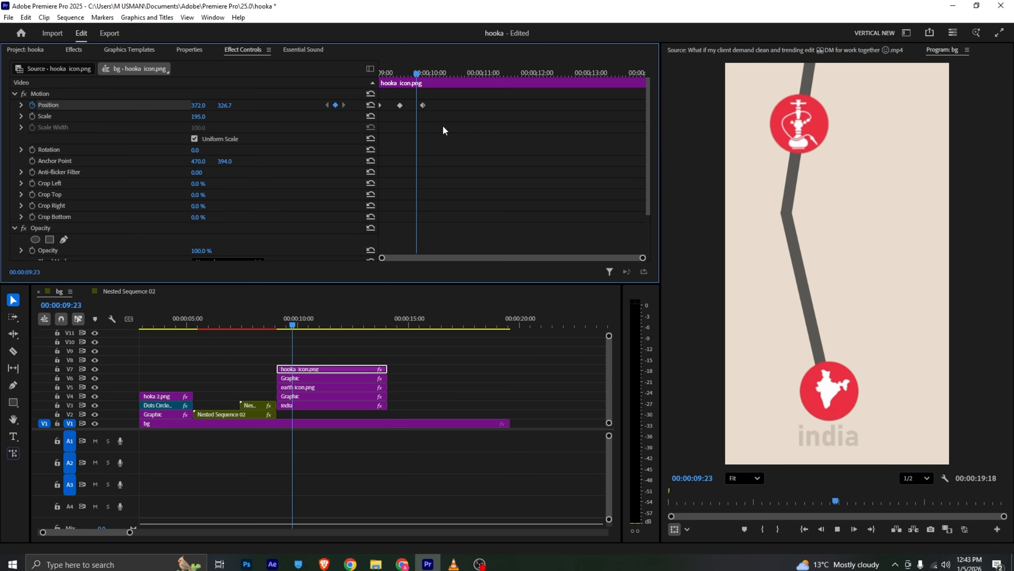
# Step: Slow the hookah icon's travel by spreading its second and third position keyframes to about 00:00:10:13 and 00:00:11:24, and preview it
pyautogui.press('space')
pyautogui.moveTo(400, 105); pyautogui.dragTo(332, 85)
pyautogui.press('space')
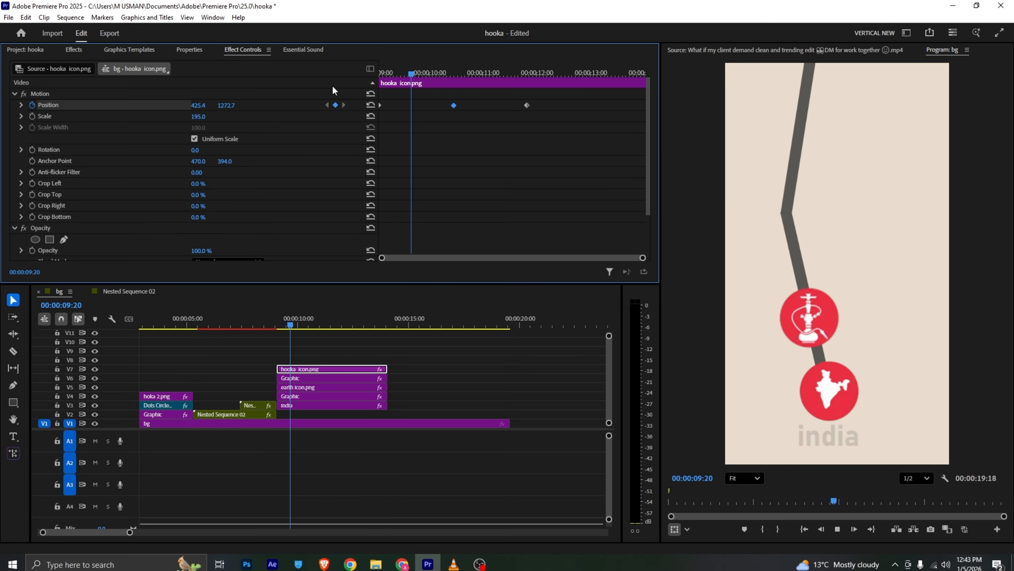
pyautogui.press('space')
pyautogui.click(415, 361)
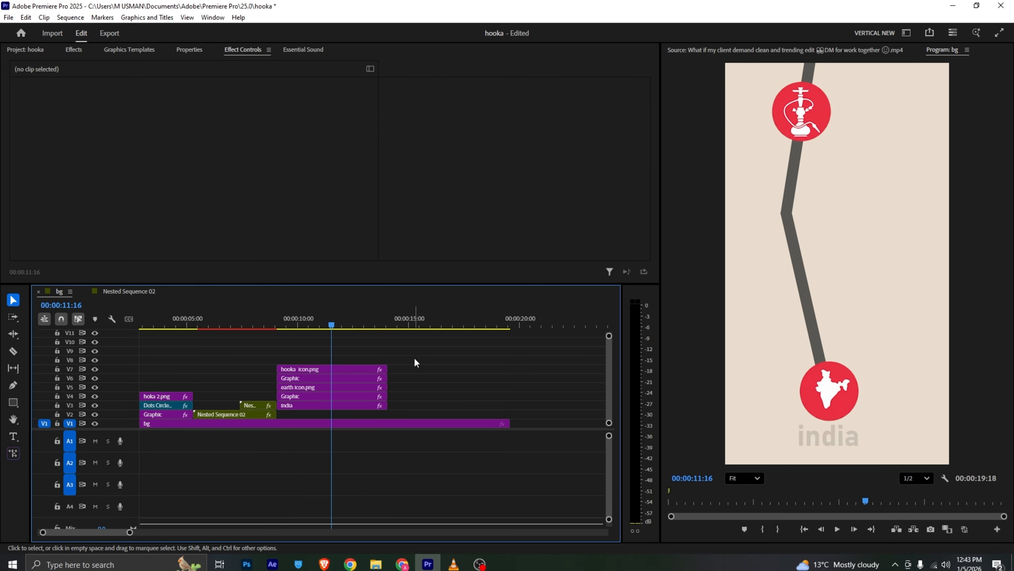
# Step: Nest the two grey bar graphics, earth icon.png and the india clip into one nested sequence with the default name
pyautogui.click(329, 378)
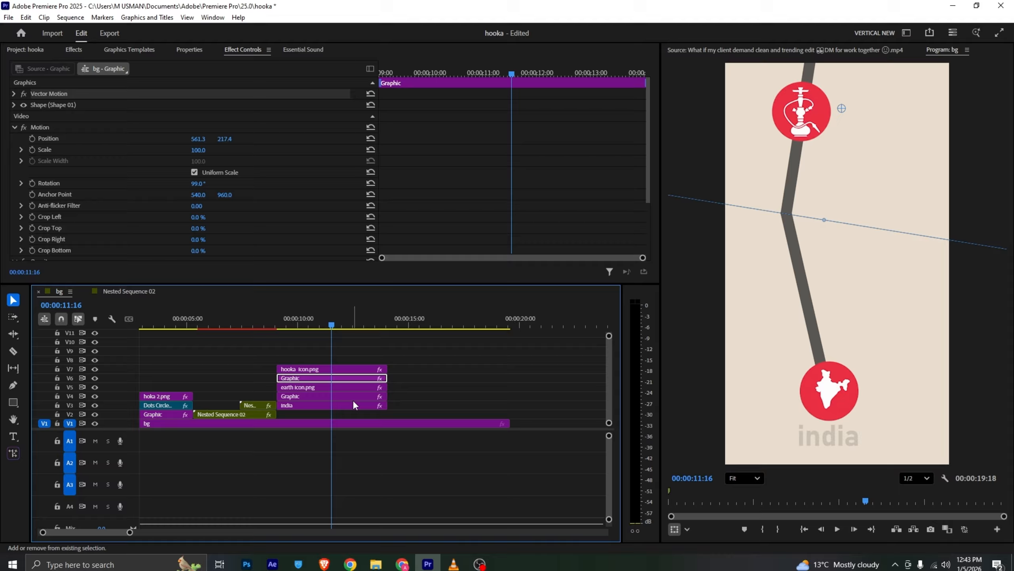
pyautogui.keyDown('shift'); pyautogui.click(353, 400); pyautogui.keyUp('shift')
pyautogui.keyDown('shift'); pyautogui.click(324, 387); pyautogui.keyUp('shift')
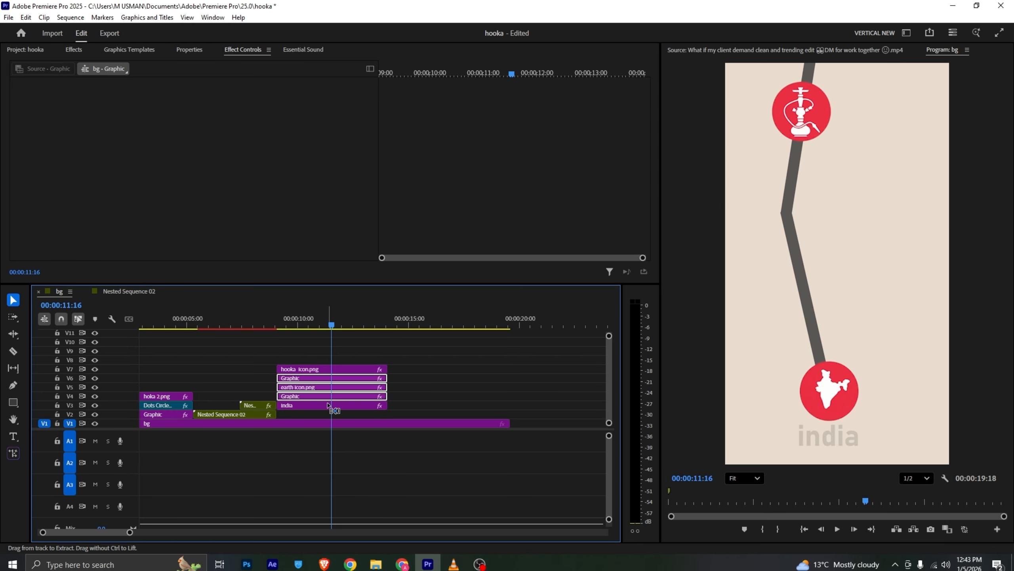
pyautogui.keyDown('shift'); pyautogui.click(328, 405); pyautogui.keyUp('shift')
pyautogui.rightClick(331, 406)
pyautogui.click(357, 304)
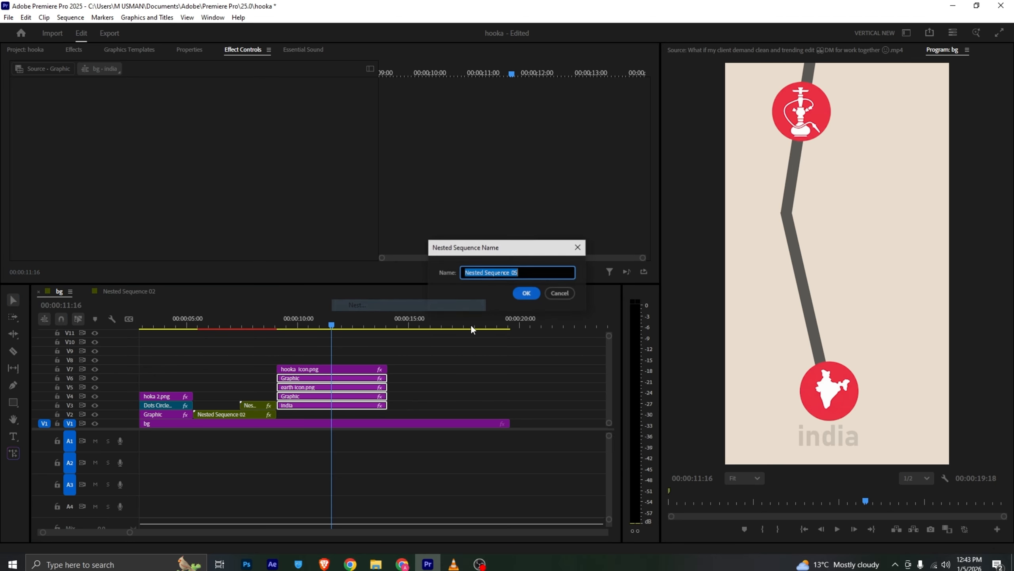
pyautogui.click(526, 293)
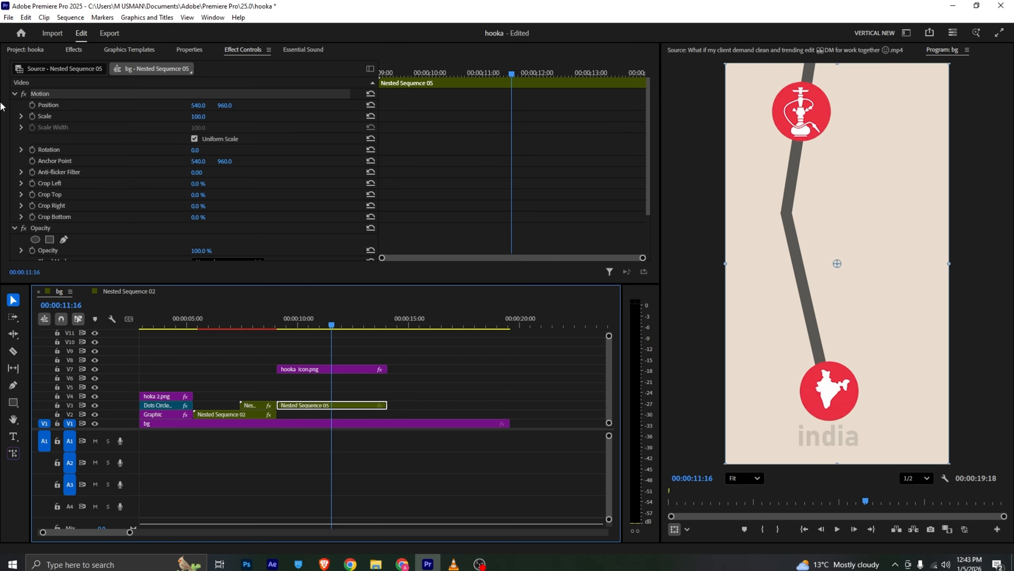
# Step: Keyframe the nested map scene's position at 00:00:11:16 and slide it down to 540, 1817 at 00:00:12:10
pyautogui.click(32, 105)
pyautogui.press('space')
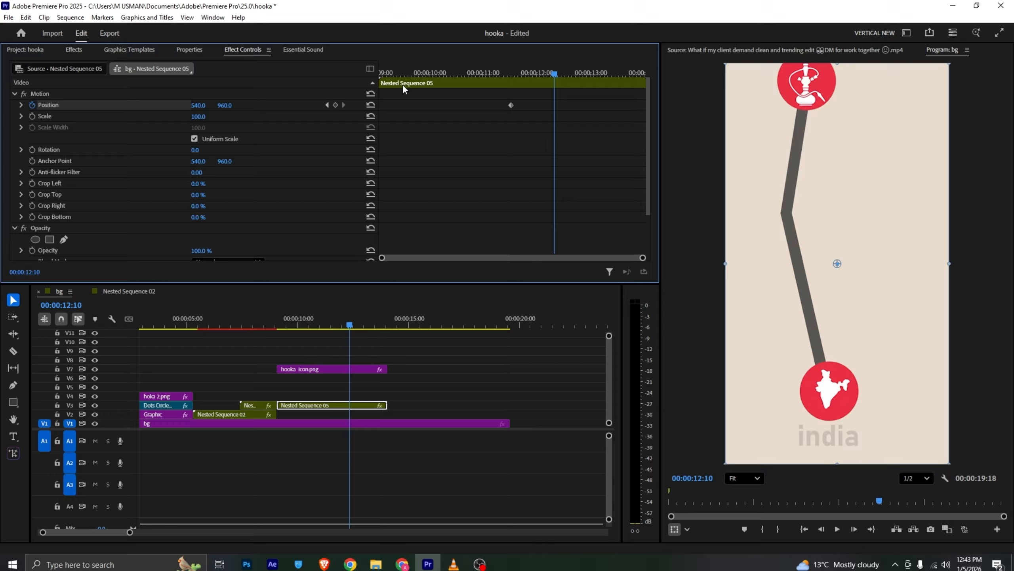
pyautogui.moveTo(226, 109); pyautogui.dragTo(565, 109)
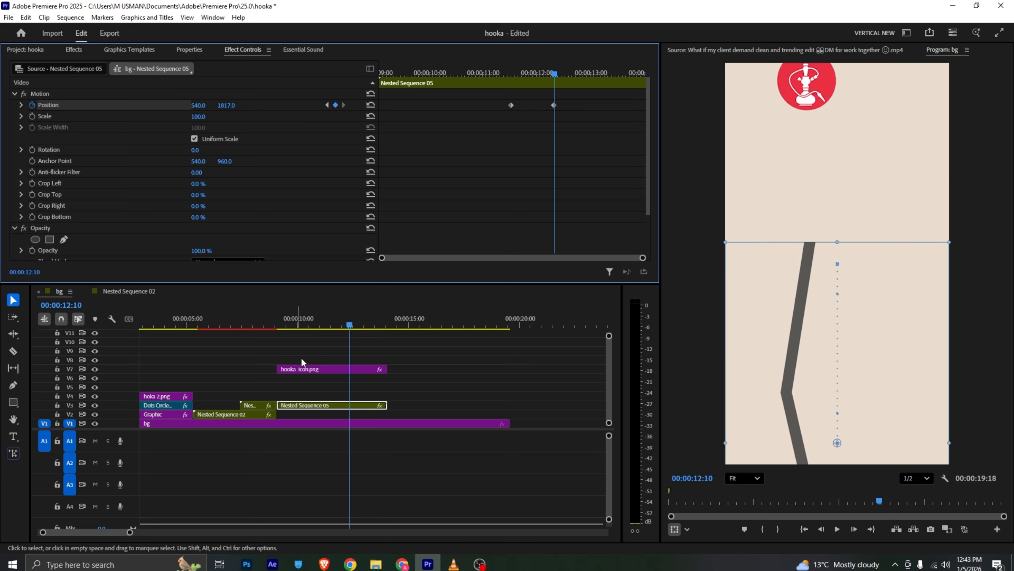
# Step: Examine in the VLC reference video how the path continues around 00:12, and return to Premiere Pro
pyautogui.click(462, 565)
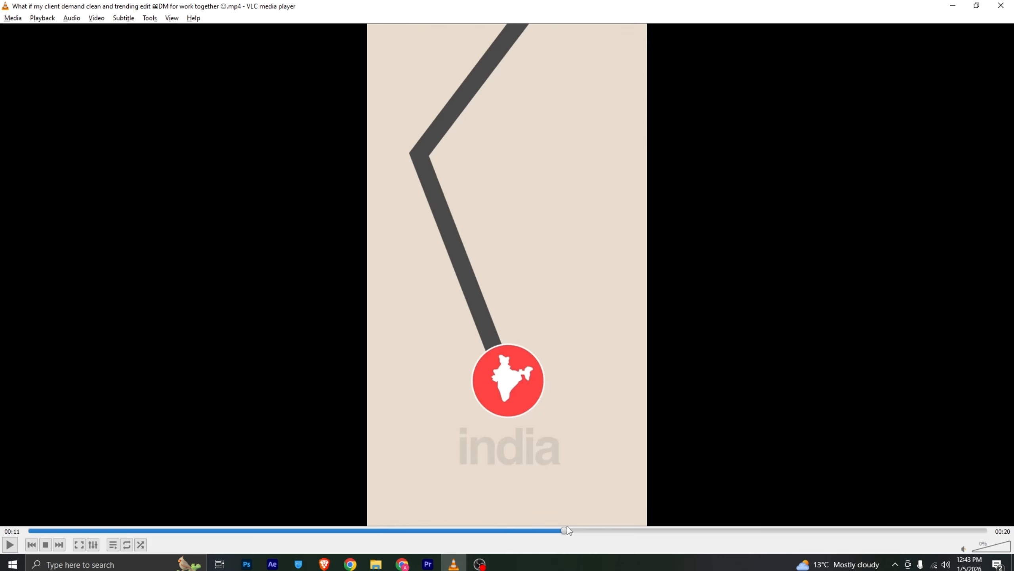
pyautogui.moveTo(567, 527); pyautogui.dragTo(613, 532)
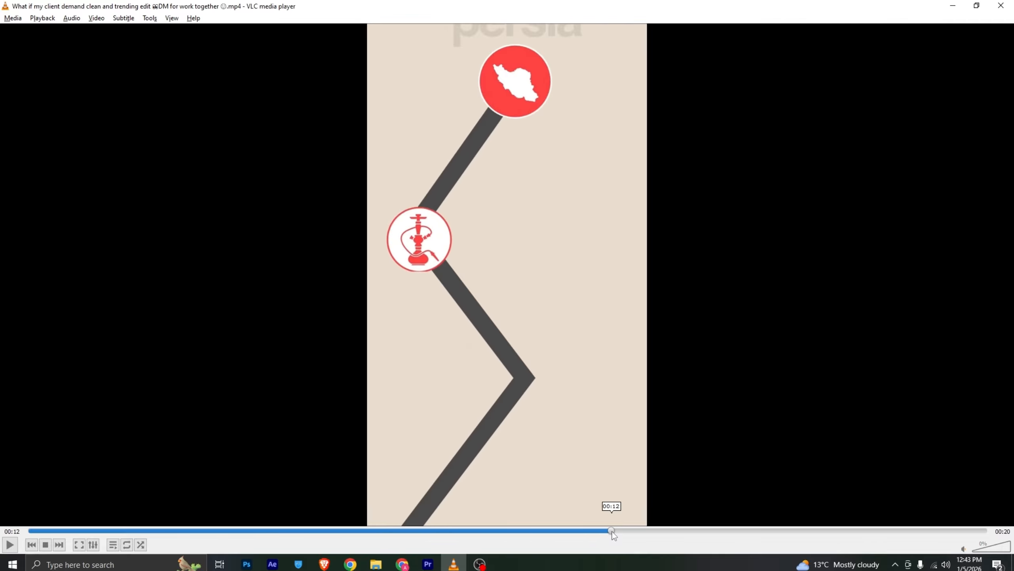
pyautogui.click(428, 563)
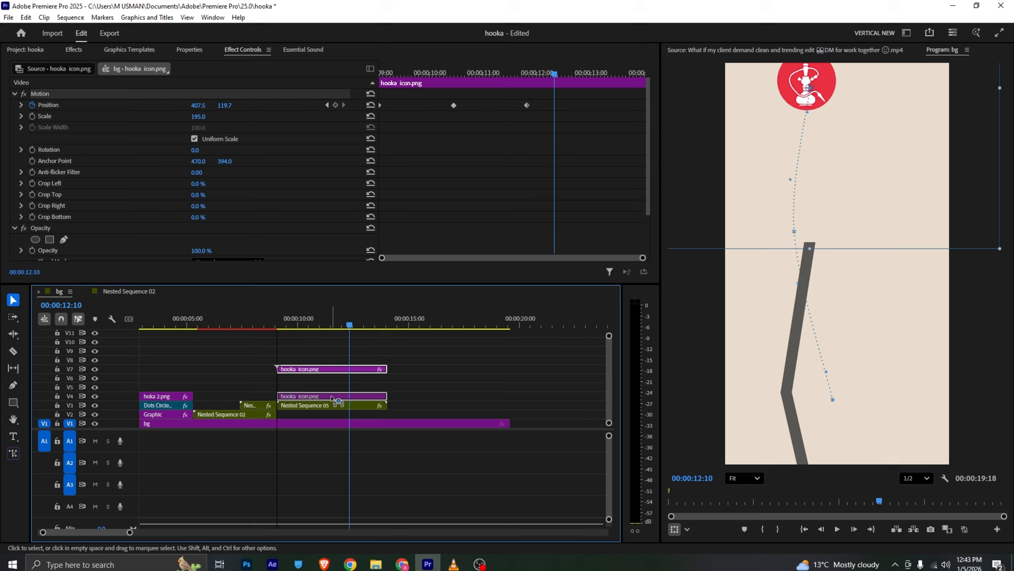
# Step: Place the hooka icon.png clip on V4, directly above the nested map sequence
pyautogui.doubleClick(334, 406)
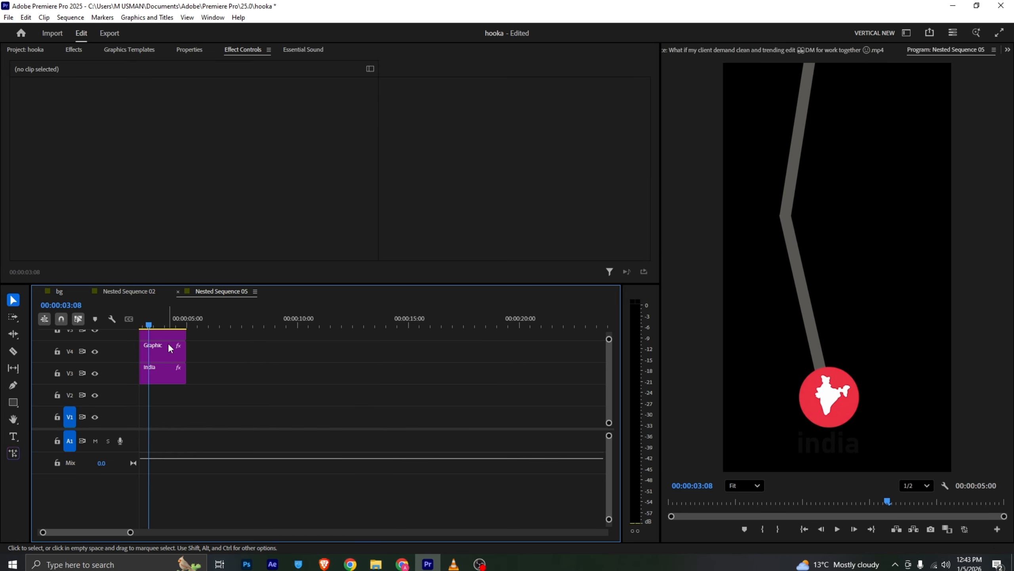
pyautogui.click(59, 291)
pyautogui.click(355, 397)
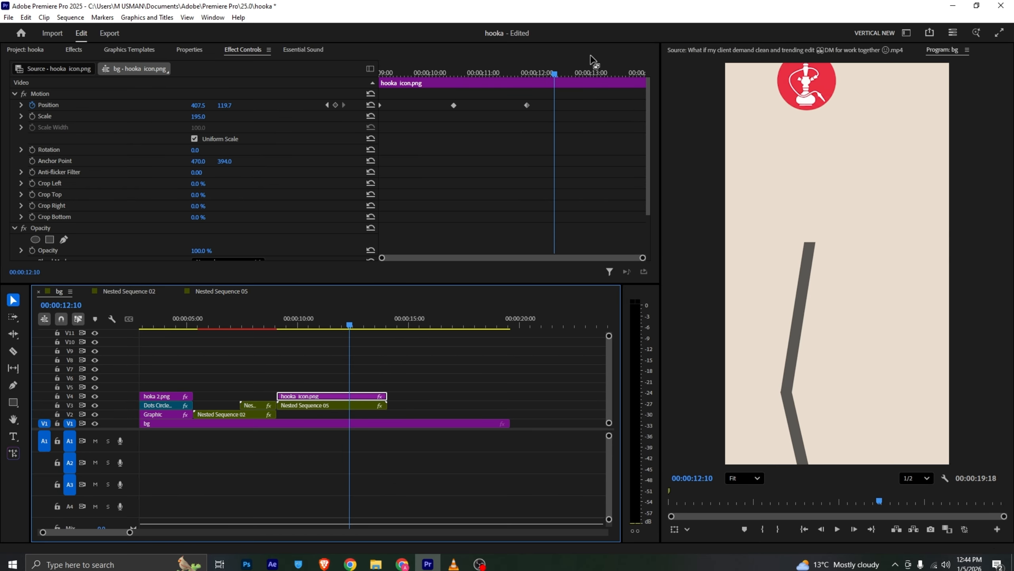
# Step: Copy the 77° bar graphic from the nested map sequence and paste it on V5 of the bg sequence at 00:00:11:20
pyautogui.moveTo(541, 68); pyautogui.dragTo(521, 79)
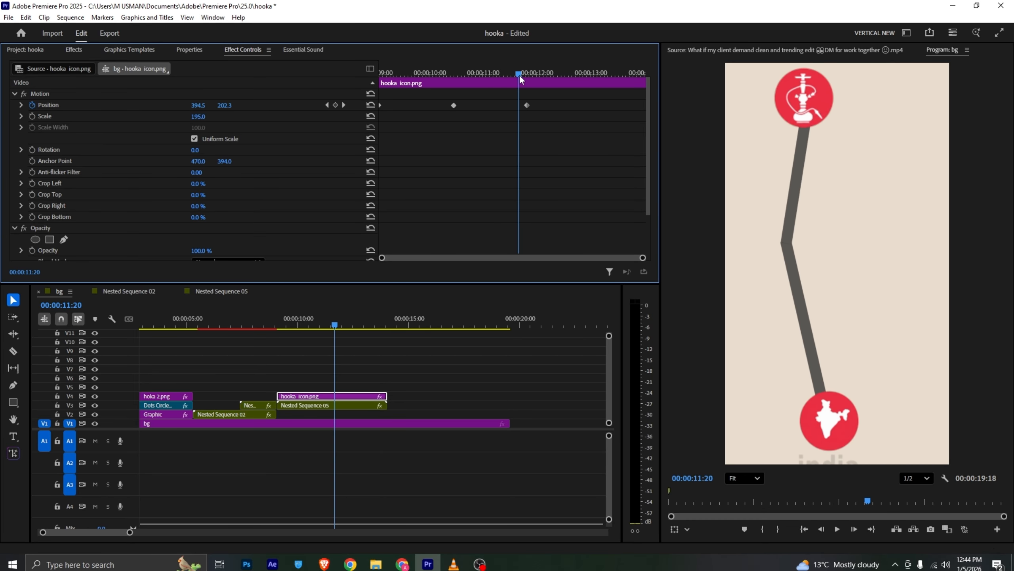
pyautogui.click(335, 406)
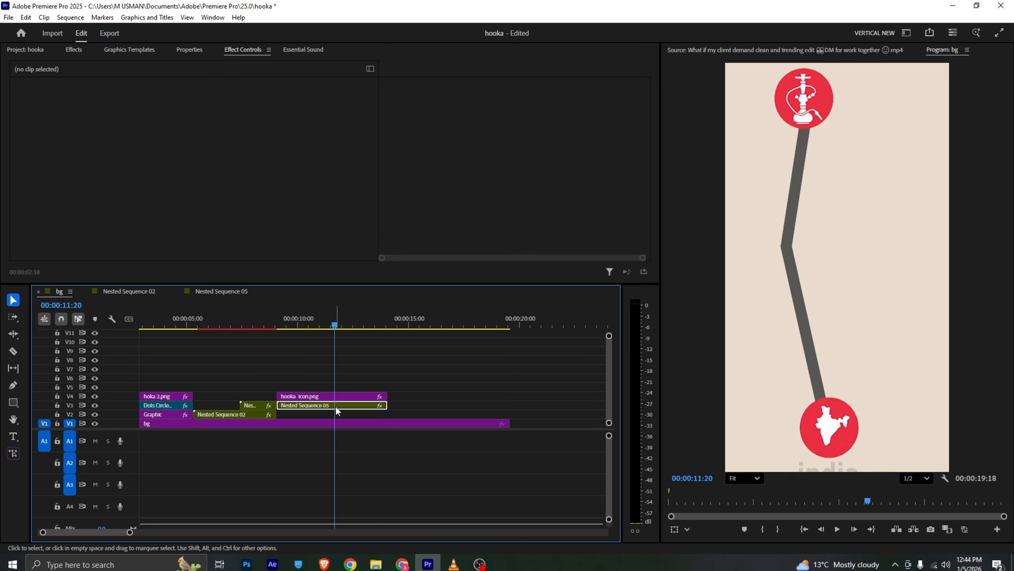
pyautogui.doubleClick(335, 406)
pyautogui.click(159, 353)
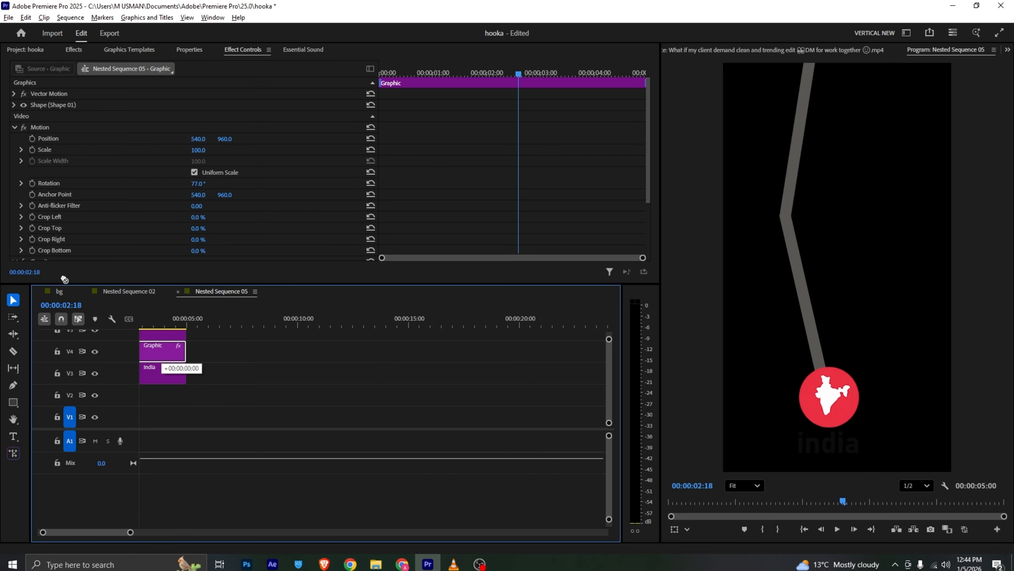
pyautogui.moveTo(61, 292); pyautogui.dragTo(420, 392)
pyautogui.click(420, 388)
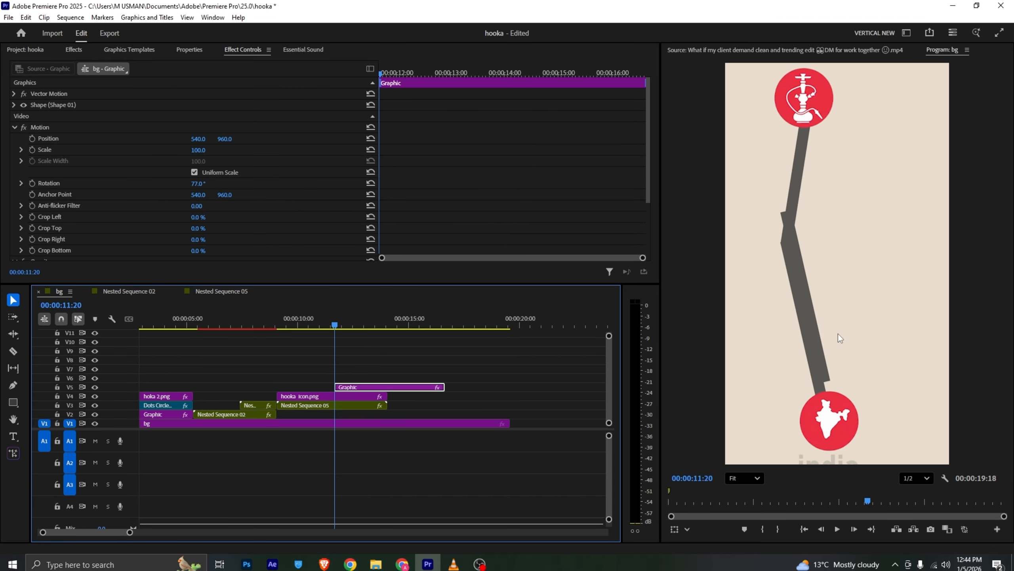
# Step: Move the pasted bar to 471.2, 315.8 so its lower end meets the path's upper end at 00:00:12:20
pyautogui.click(809, 287)
pyautogui.moveTo(807, 294); pyautogui.dragTo(823, 129)
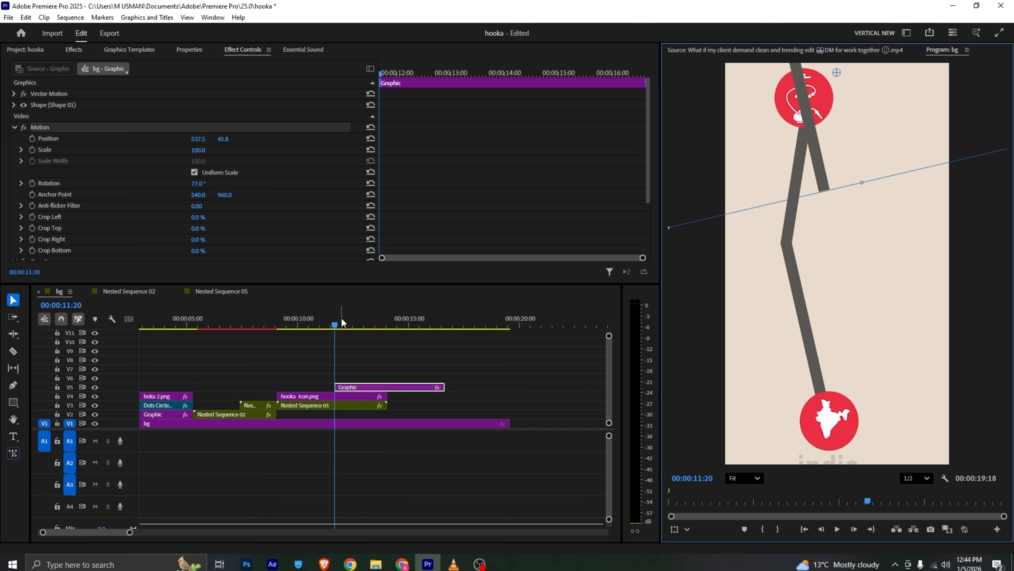
pyautogui.moveTo(341, 322); pyautogui.dragTo(356, 322)
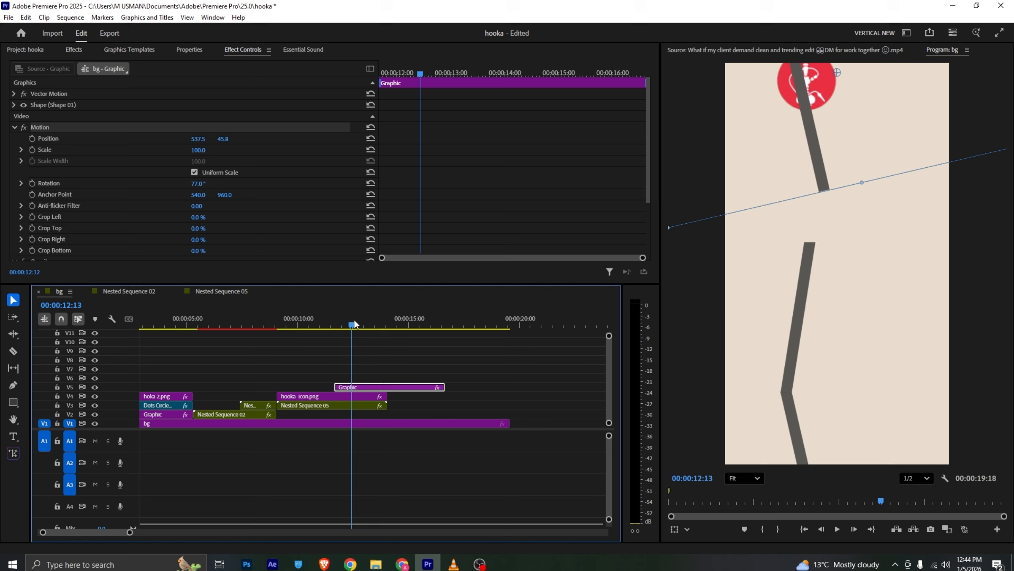
pyautogui.moveTo(830, 144); pyautogui.dragTo(817, 198)
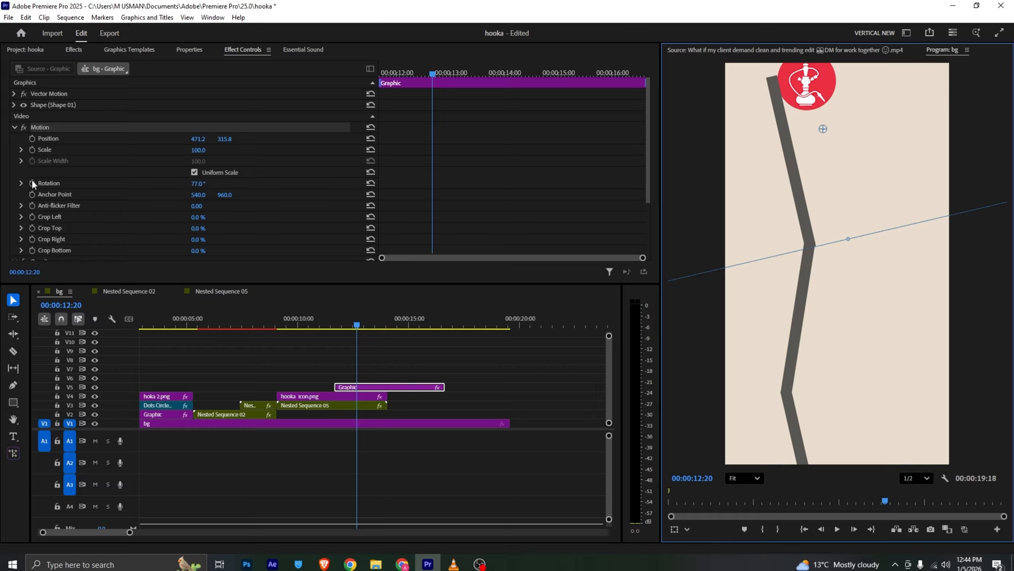
# Step: Try scaling the pasted bar to 71 and refitting it to the path's upper end, and undo the scaling
pyautogui.moveTo(206, 151); pyautogui.dragTo(193, 151)
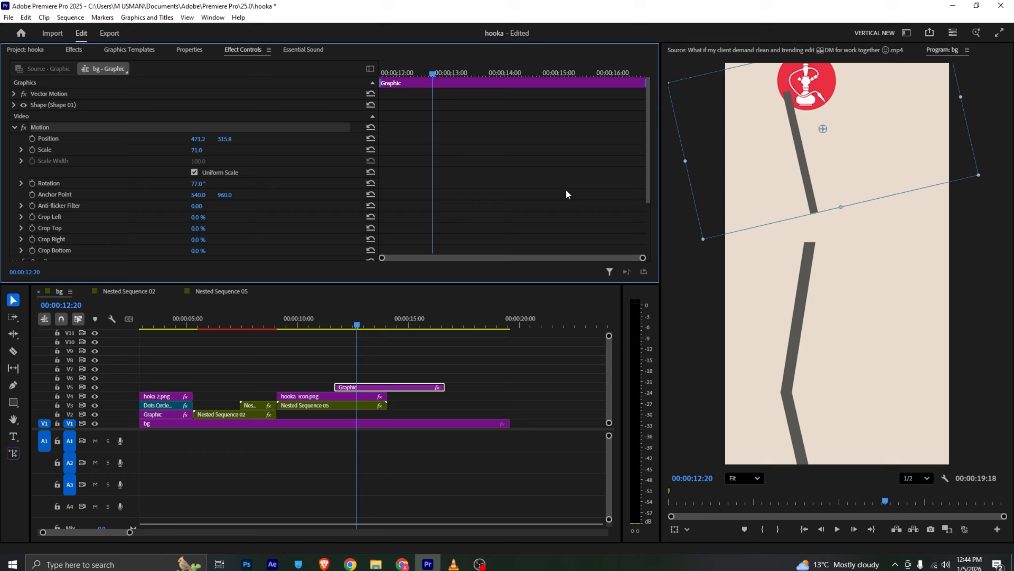
pyautogui.moveTo(772, 163); pyautogui.dragTo(768, 188)
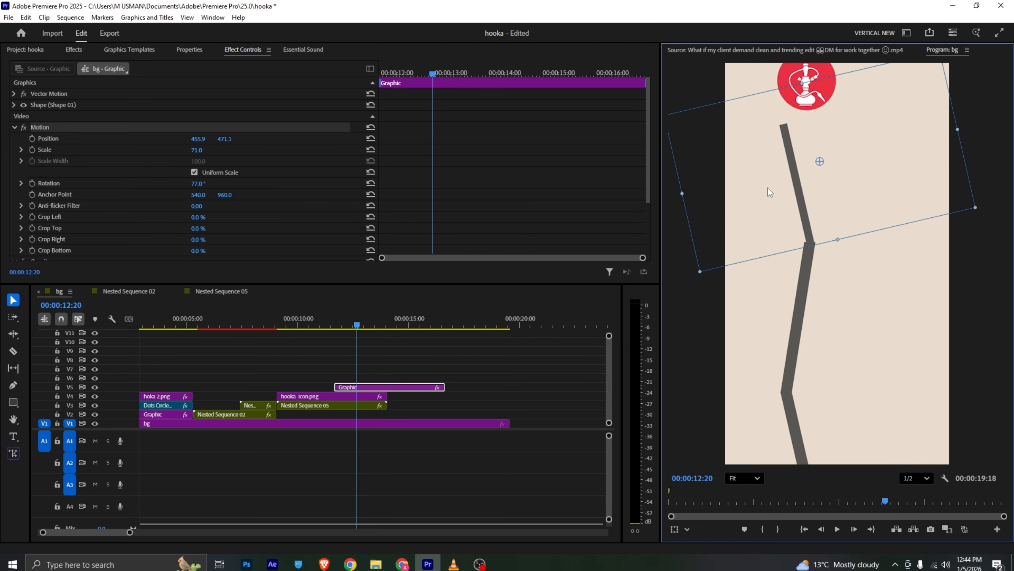
pyautogui.hotkey('ctrl', 'z')
pyautogui.moveTo(821, 164)
pyautogui.mouseDown()
pyautogui.moveTo(815, 199)
pyautogui.moveTo(832, 176)
pyautogui.mouseUp()
pyautogui.hotkey('ctrl', 'z')
pyautogui.hotkey('ctrl', 'z')
pyautogui.hotkey('ctrl', 'z')
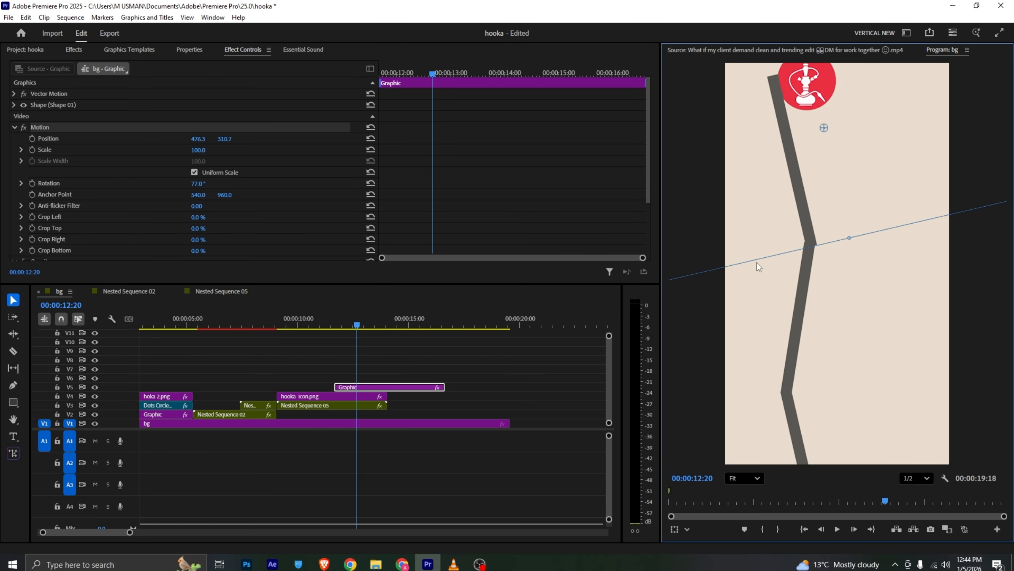
# Step: Compare the bend with the reference video, rotate the pasted bar to 68° and realign it with the path at 382.1, 320.8
pyautogui.click(451, 563)
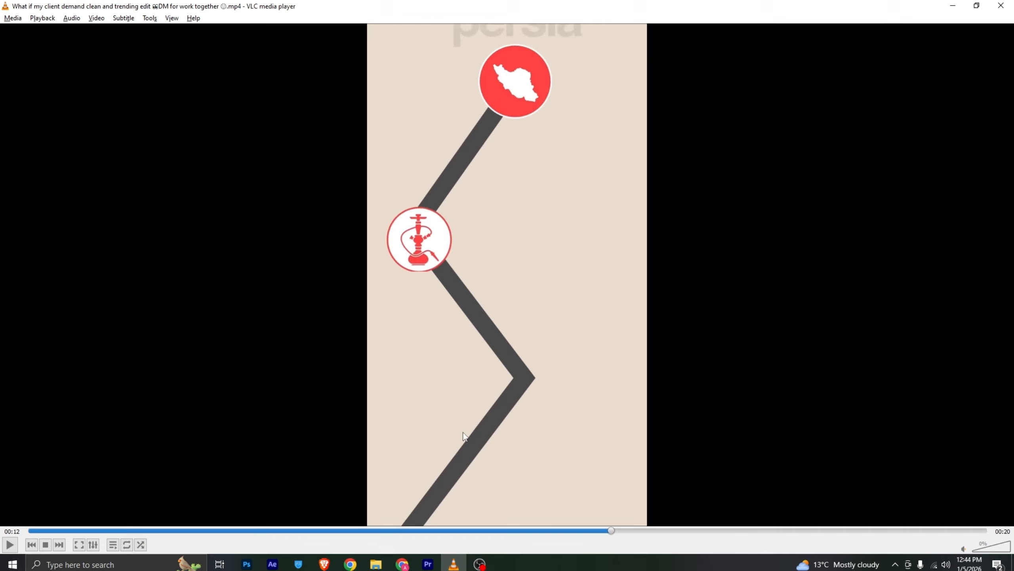
pyautogui.click(427, 564)
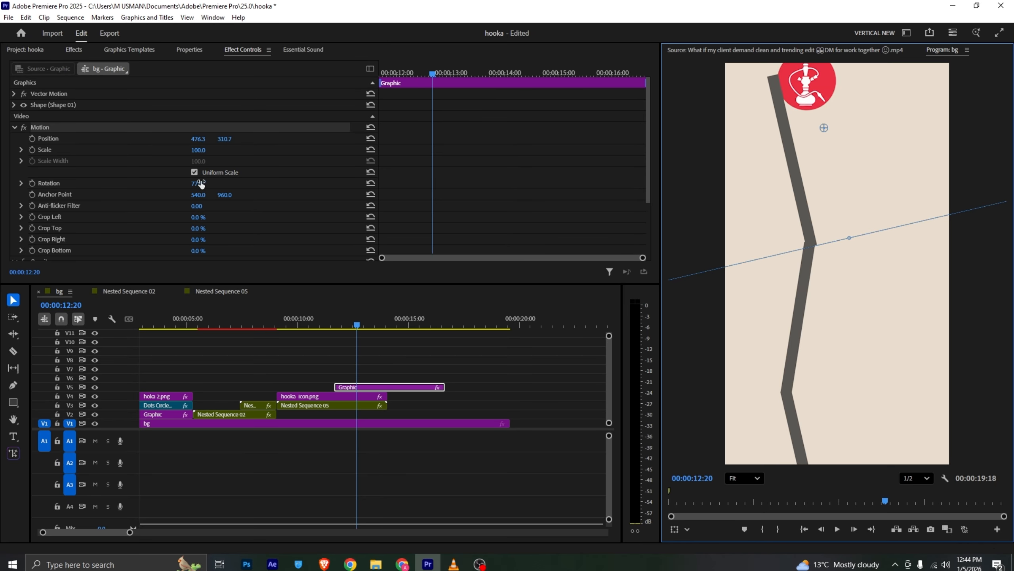
pyautogui.moveTo(198, 183); pyautogui.dragTo(195, 183)
pyautogui.moveTo(756, 180); pyautogui.dragTo(746, 187)
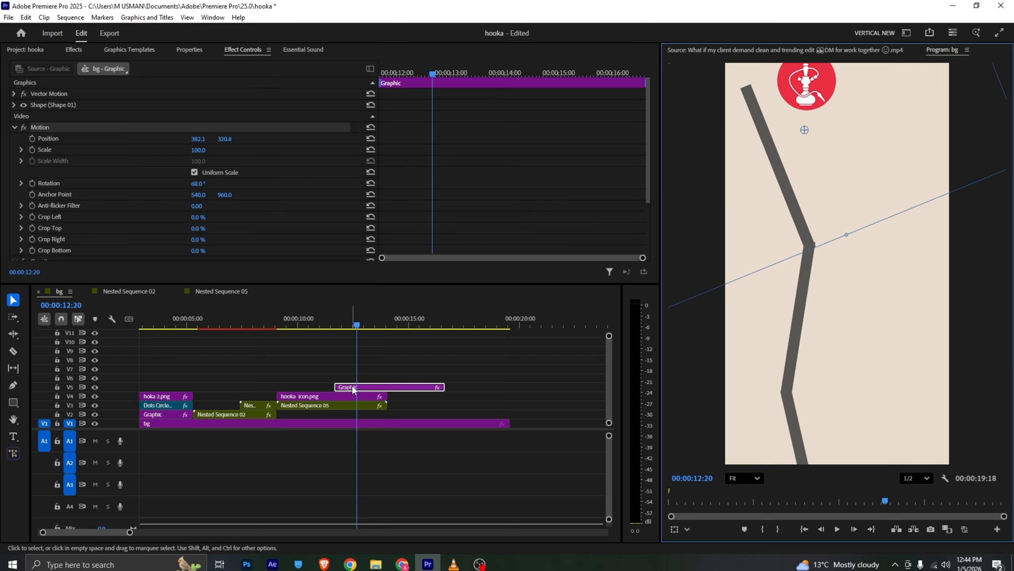
# Step: Duplicate the rotated bar onto V6, move the copy to the path's upper end and compare the path with the reference video
pyautogui.moveTo(357, 387); pyautogui.dragTo(356, 378)
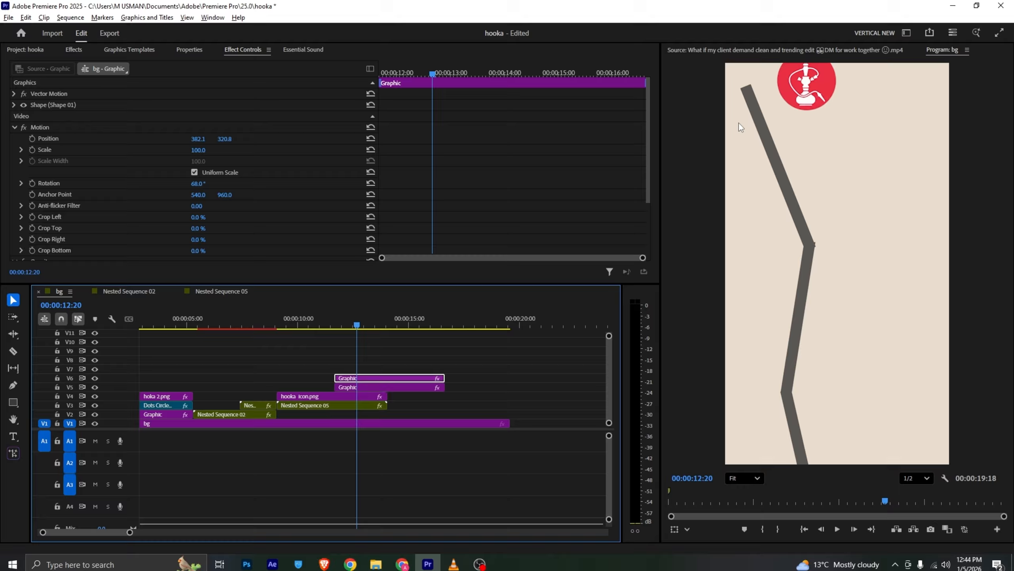
pyautogui.click(774, 150)
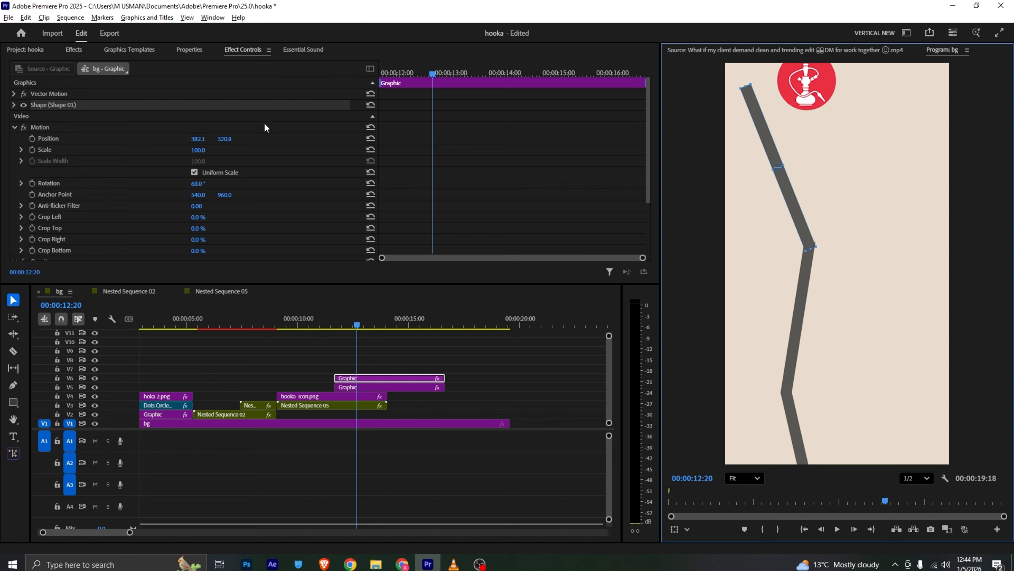
pyautogui.click(73, 131)
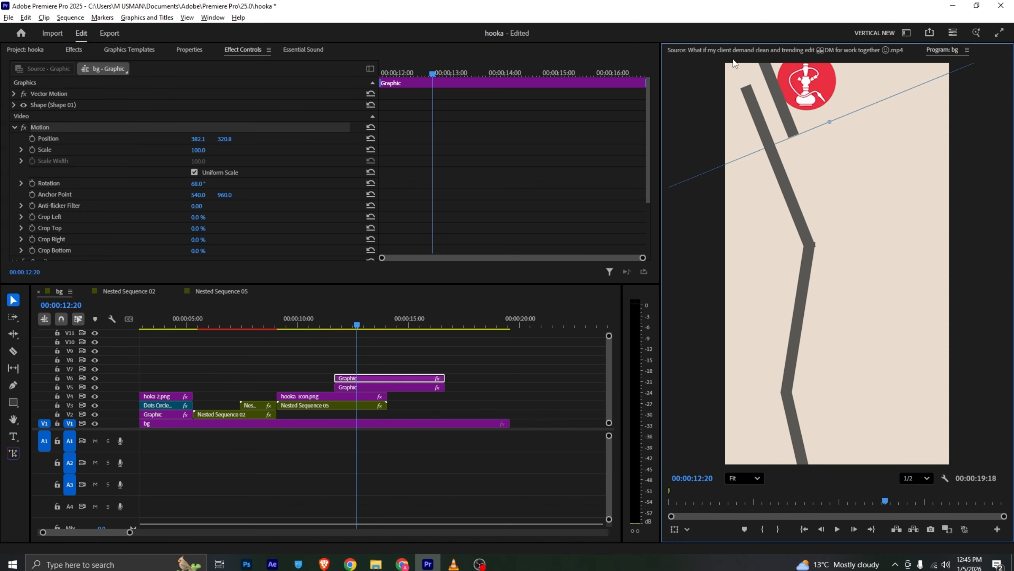
pyautogui.click(454, 563)
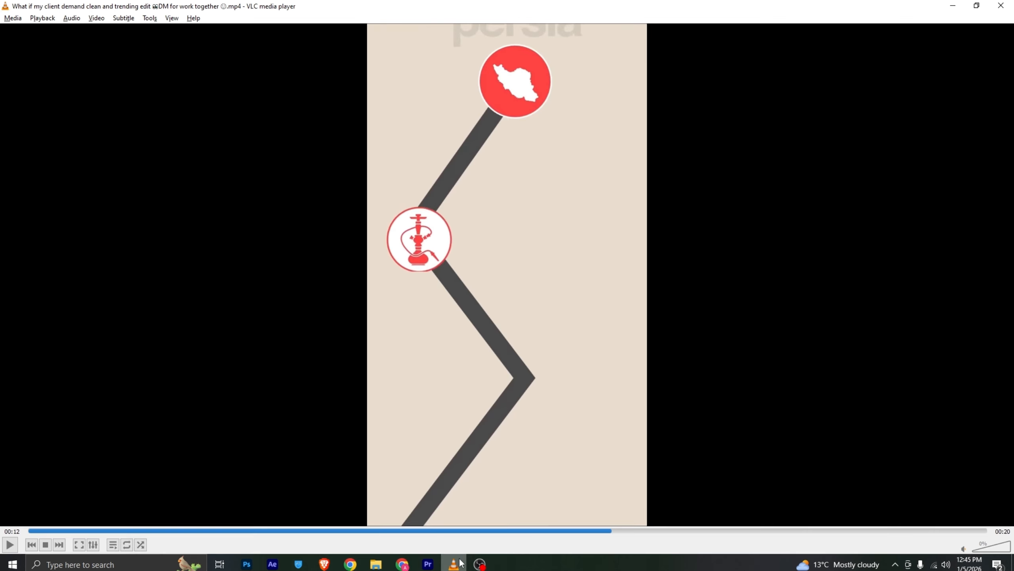
pyautogui.click(437, 564)
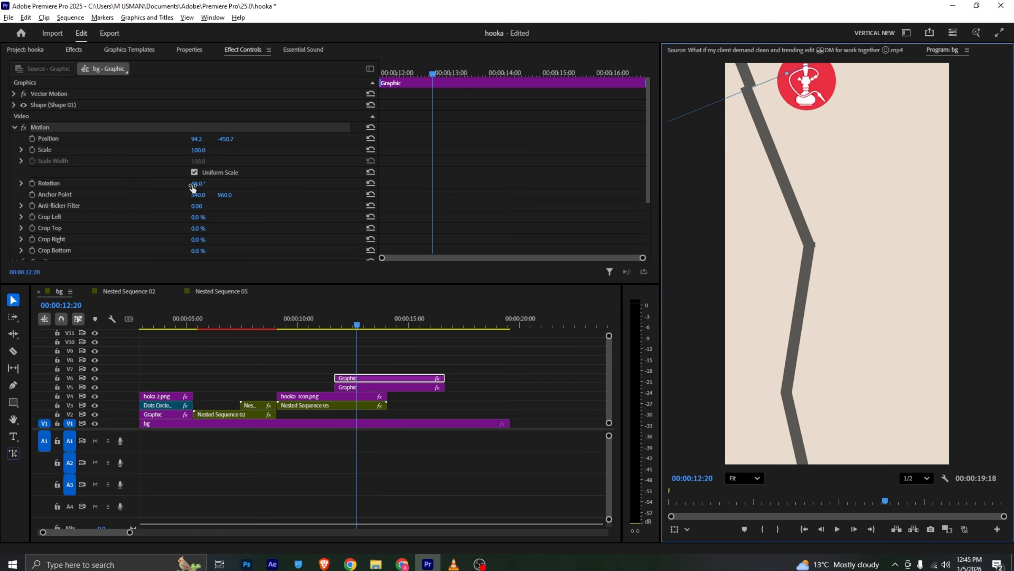
# Step: Rotate the duplicate bar to 109° and align its lower end with the path's upper end at 454.2, -304.8
pyautogui.moveTo(194, 184); pyautogui.dragTo(239, 183)
pyautogui.scroll(-4, 857, 174)
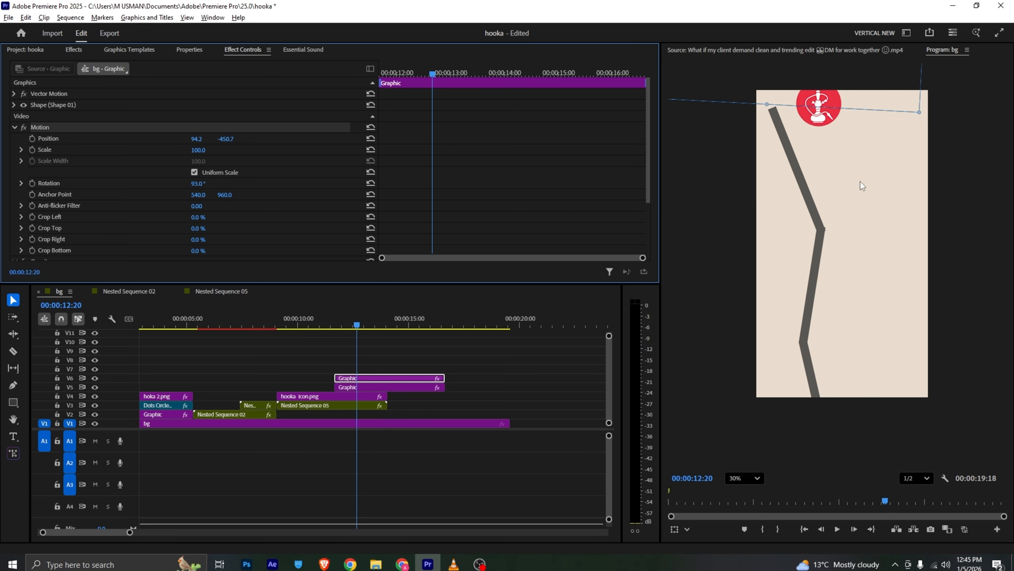
pyautogui.moveTo(811, 97); pyautogui.dragTo(894, 118)
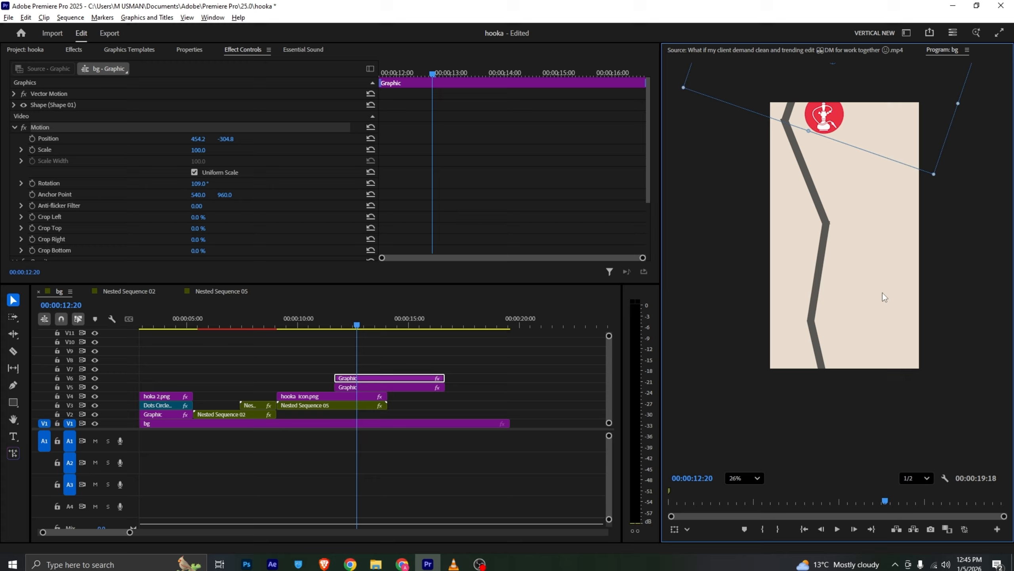
# Step: Nest the two bar graphics on V5 and V6 as Nested Sequence 06
pyautogui.moveTo(317, 322); pyautogui.dragTo(336, 322)
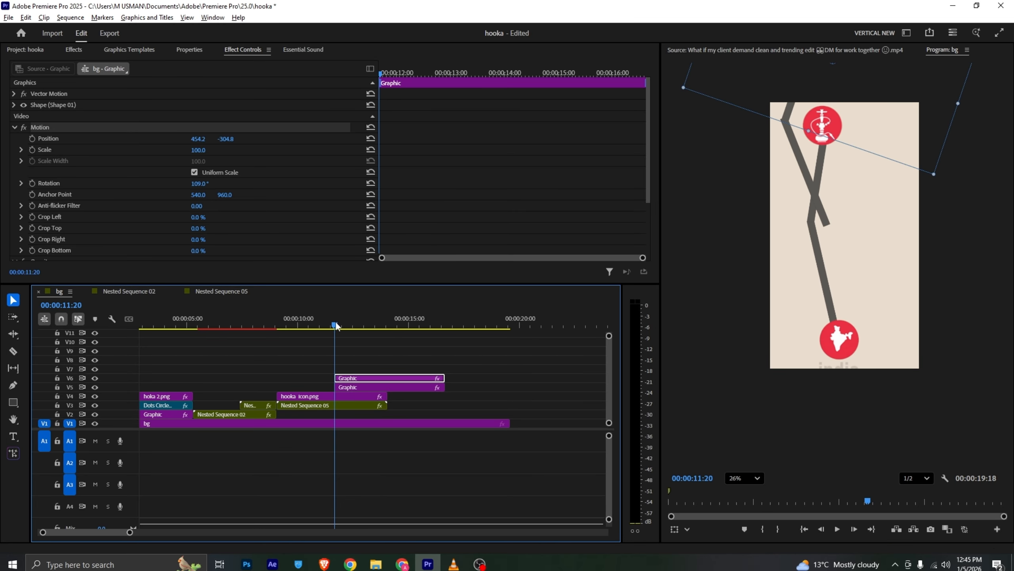
pyautogui.moveTo(362, 368); pyautogui.dragTo(372, 385)
pyautogui.rightClick(371, 386)
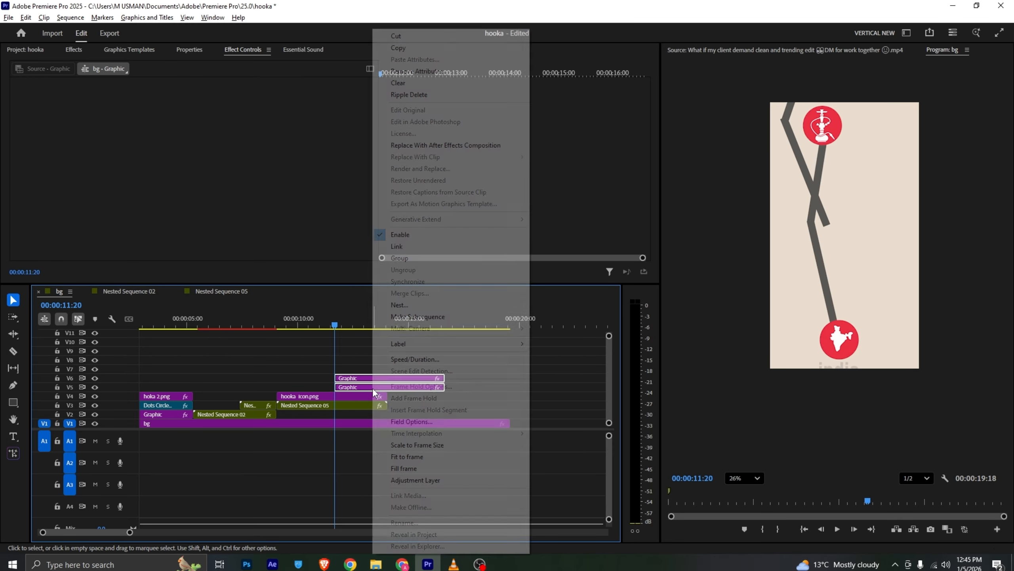
pyautogui.click(415, 307)
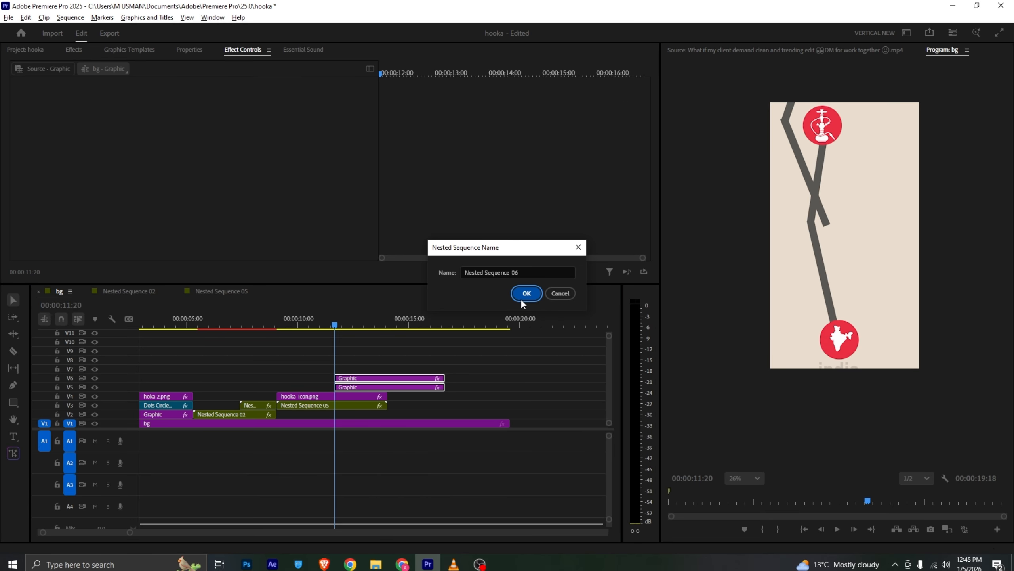
pyautogui.click(520, 298)
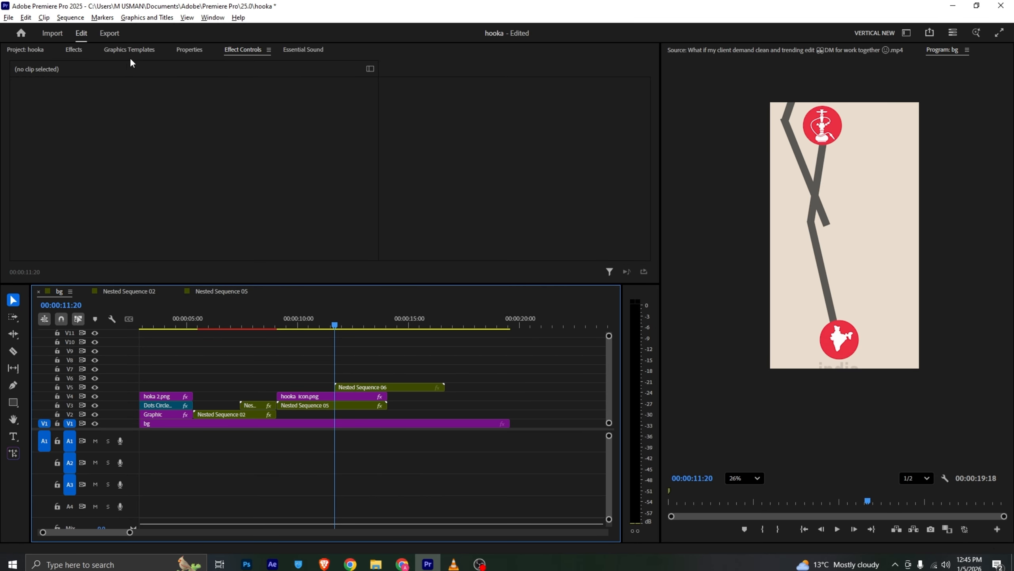
# Step: Keyframe Nested Sequence 06's position at 00:00:11:20 to 517.0, 403.2 so it joins the path below the hookah icon
pyautogui.click(189, 50)
pyautogui.click(245, 50)
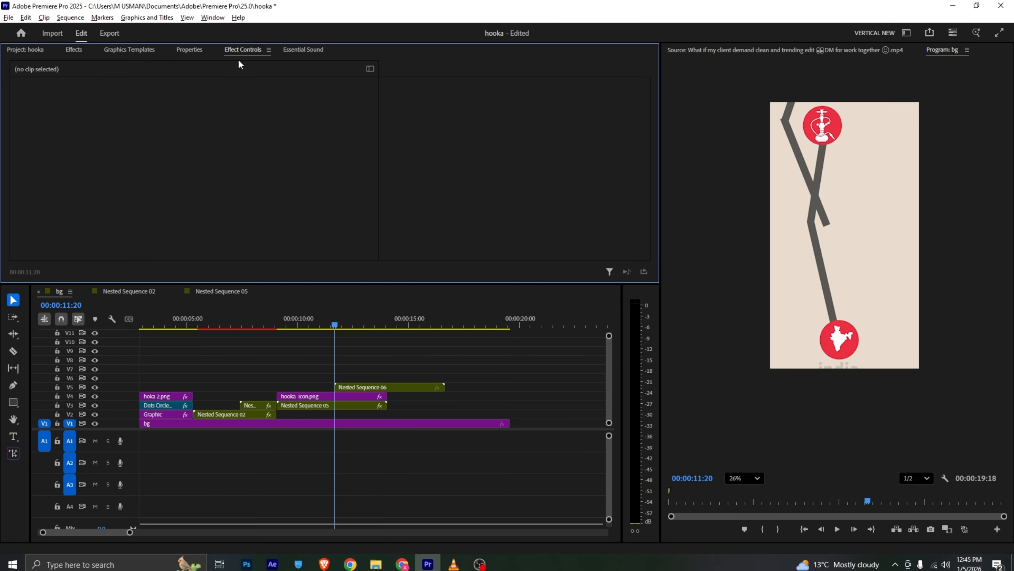
pyautogui.click(373, 386)
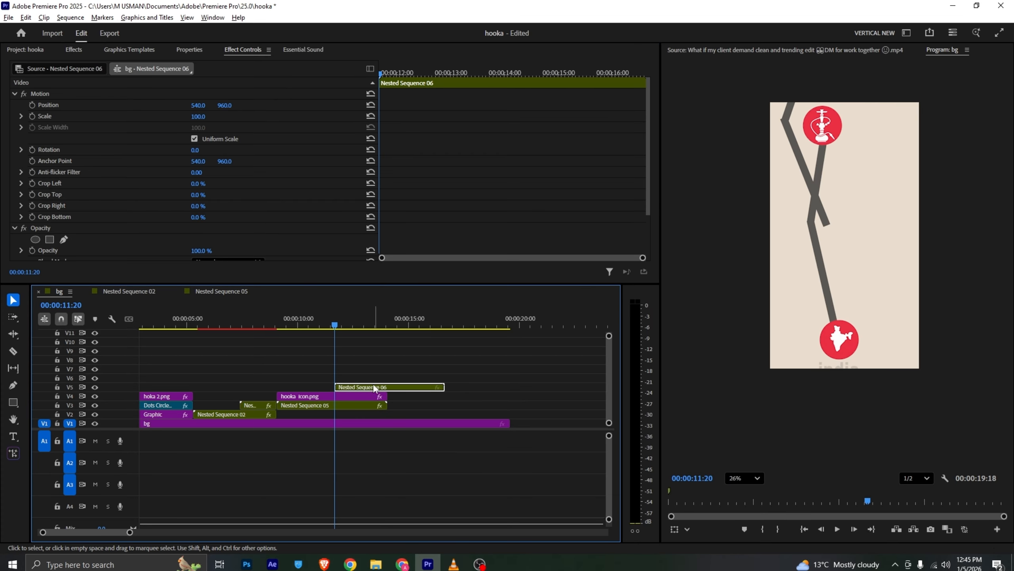
pyautogui.click(32, 106)
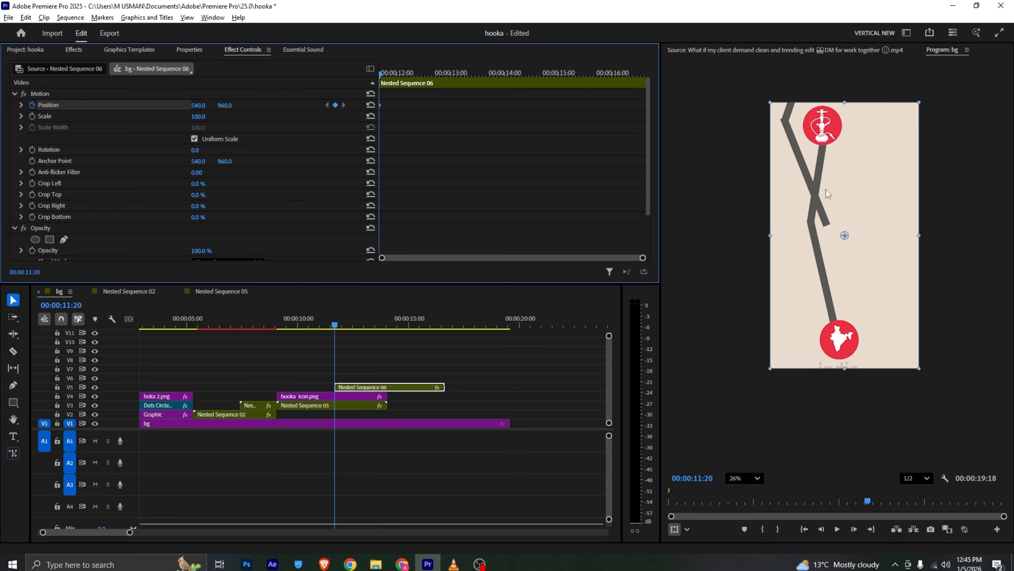
pyautogui.moveTo(827, 194); pyautogui.dragTo(825, 116)
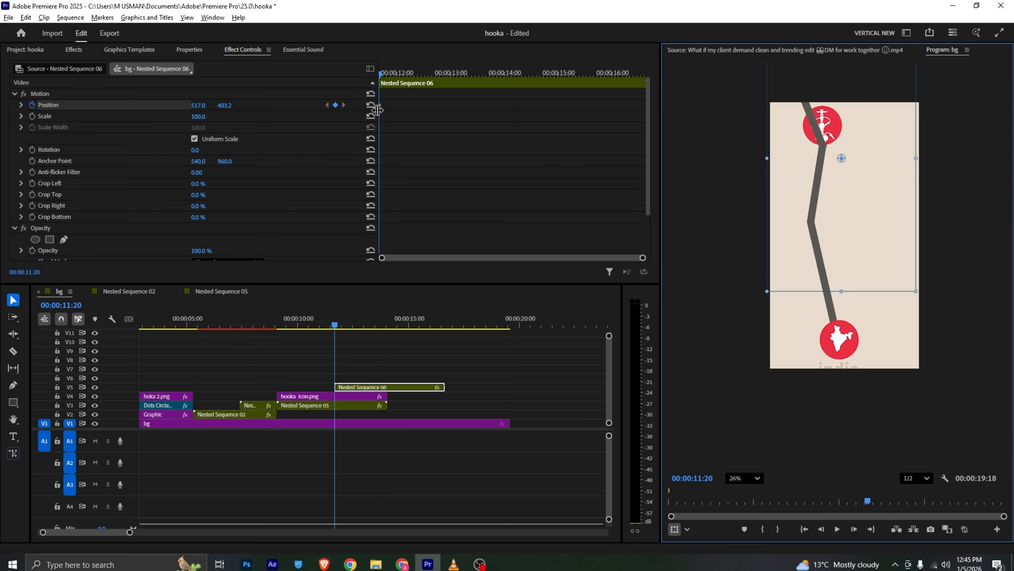
# Step: Keyframe Nested Sequence 06's position at 00:00:12:15 to 540.0, 948.5 so it meets the lower path again
pyautogui.click(387, 89)
pyautogui.press('space')
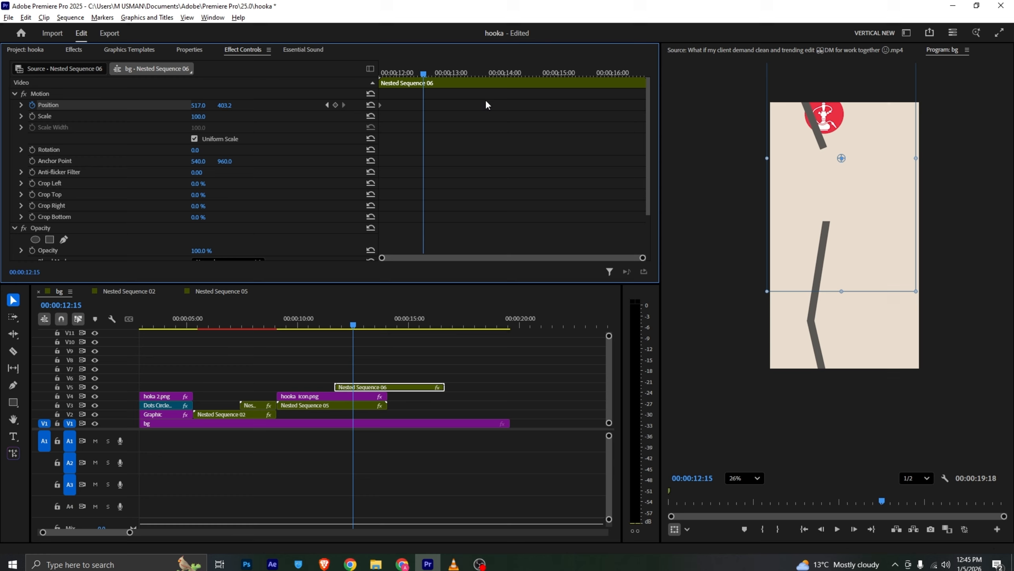
pyautogui.moveTo(811, 161); pyautogui.dragTo(810, 231)
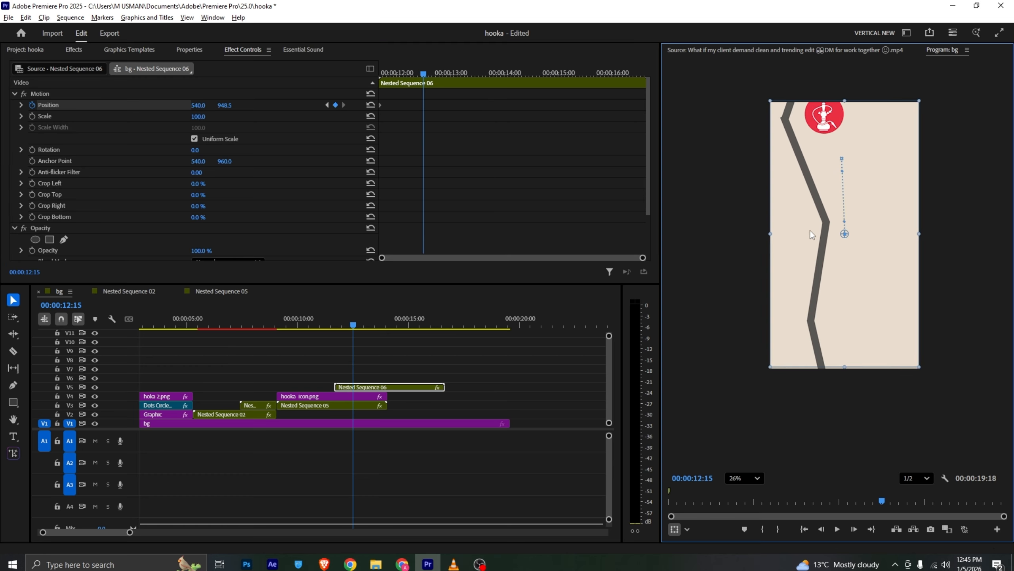
# Step: Add in-between position keyframes to Nested Sequence 06, including 542.8, 874.0 at 00:00:12:08, to keep its bars joined to the path
pyautogui.moveTo(425, 87)
pyautogui.mouseDown()
pyautogui.moveTo(389, 83)
pyautogui.moveTo(407, 80)
pyautogui.mouseUp()
pyautogui.moveTo(805, 175); pyautogui.dragTo(831, 194)
pyautogui.click(411, 74)
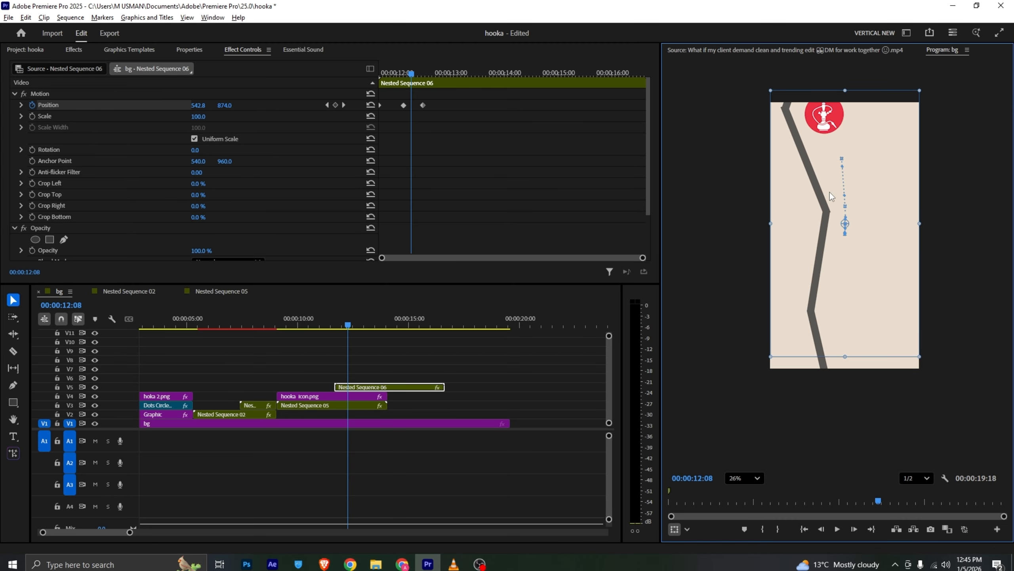
pyautogui.click(414, 74)
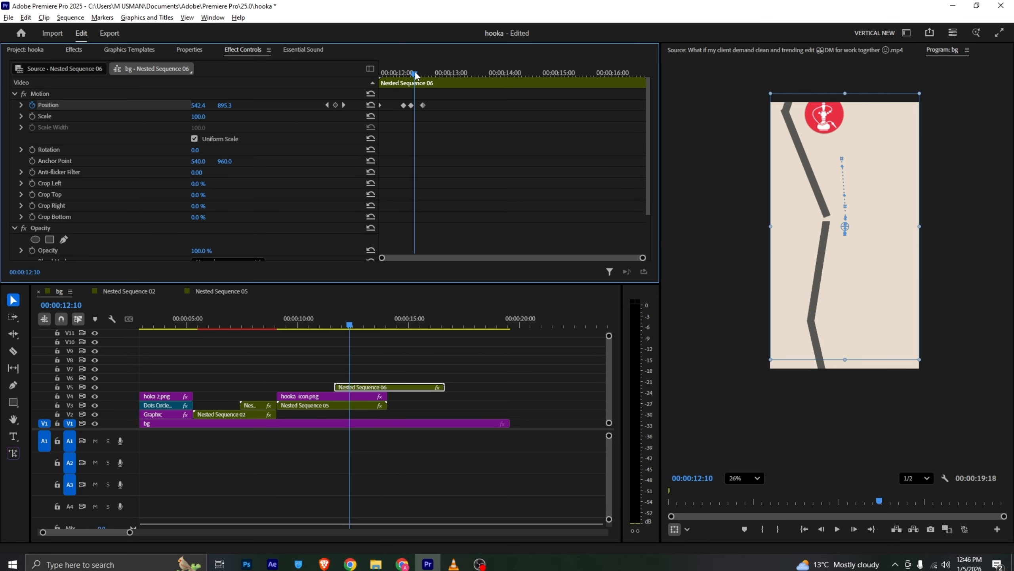
# Step: Move Nested Sequence 05 further down at 00:00:13:00 with a new position keyframe
pyautogui.click(364, 324)
pyautogui.click(360, 404)
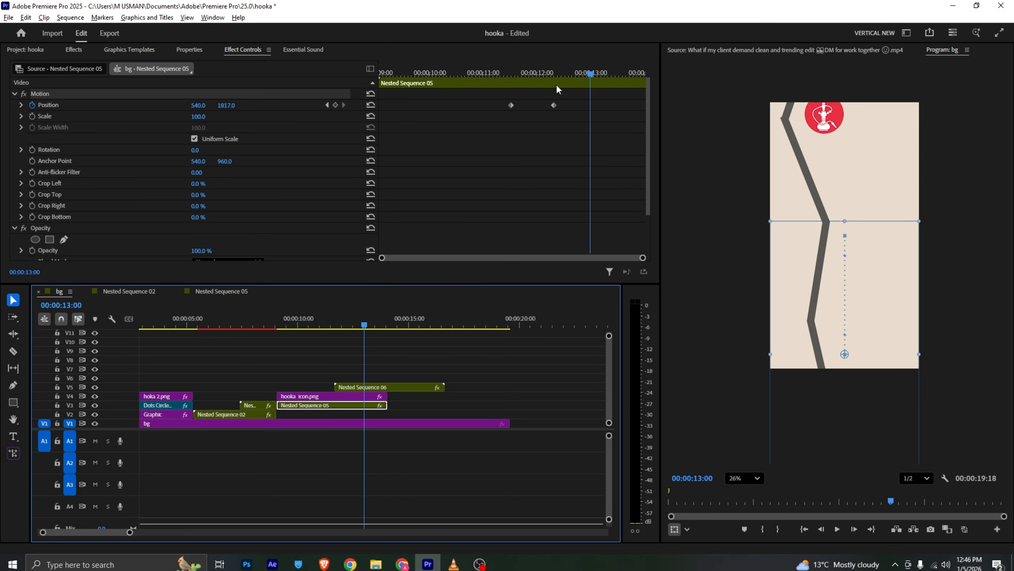
pyautogui.moveTo(215, 111); pyautogui.dragTo(254, 185)
# Step: Keyframe Nested Sequence 06's position at 00:00:13:00 to 543.8, 1386.2 and scale it to 106
pyautogui.click(351, 387)
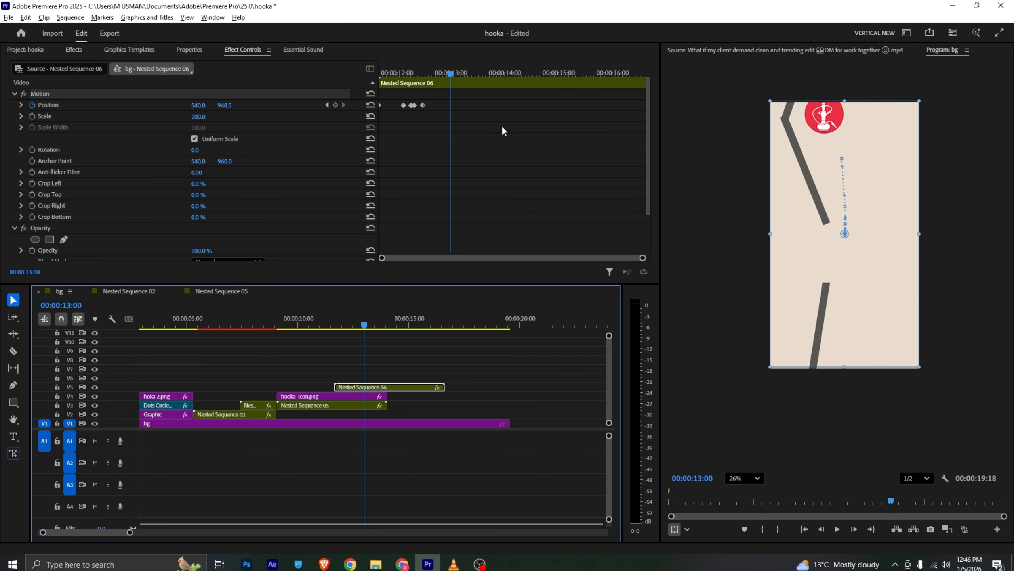
pyautogui.moveTo(794, 233); pyautogui.dragTo(818, 285)
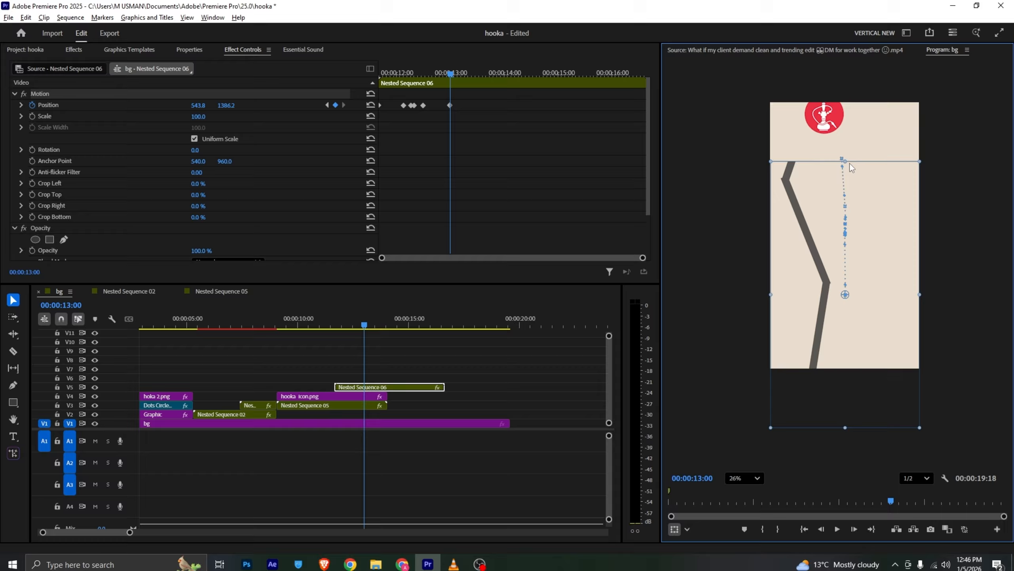
pyautogui.moveTo(846, 159)
pyautogui.mouseDown()
pyautogui.moveTo(847, 147)
pyautogui.moveTo(860, 153)
pyautogui.mouseUp()
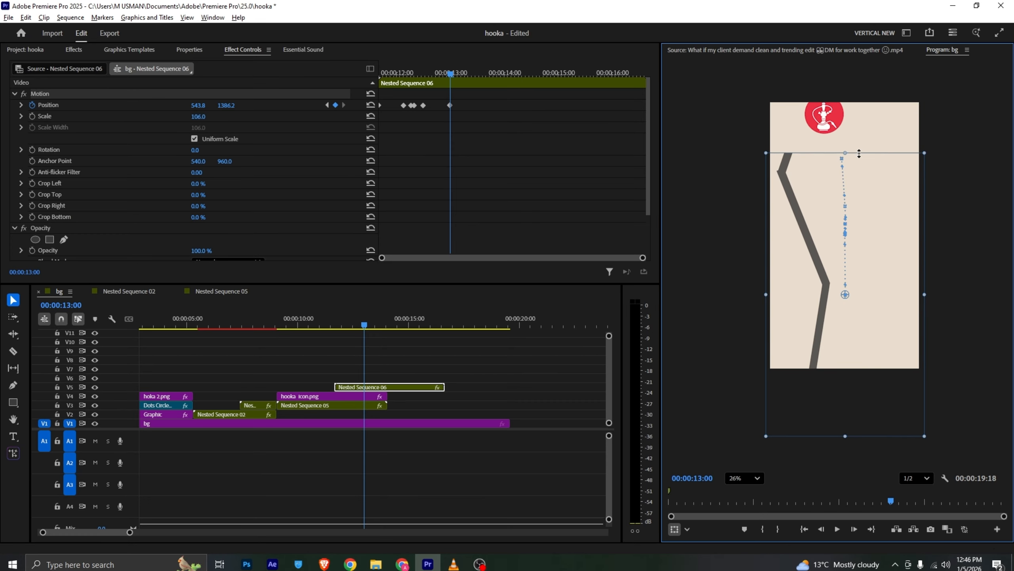
# Step: Check the icon and path around 00:00:11:19, and realign Nested Sequence 06 with the lower path at 00:00:11:24 to 551.1, 370.8
pyautogui.click(819, 114)
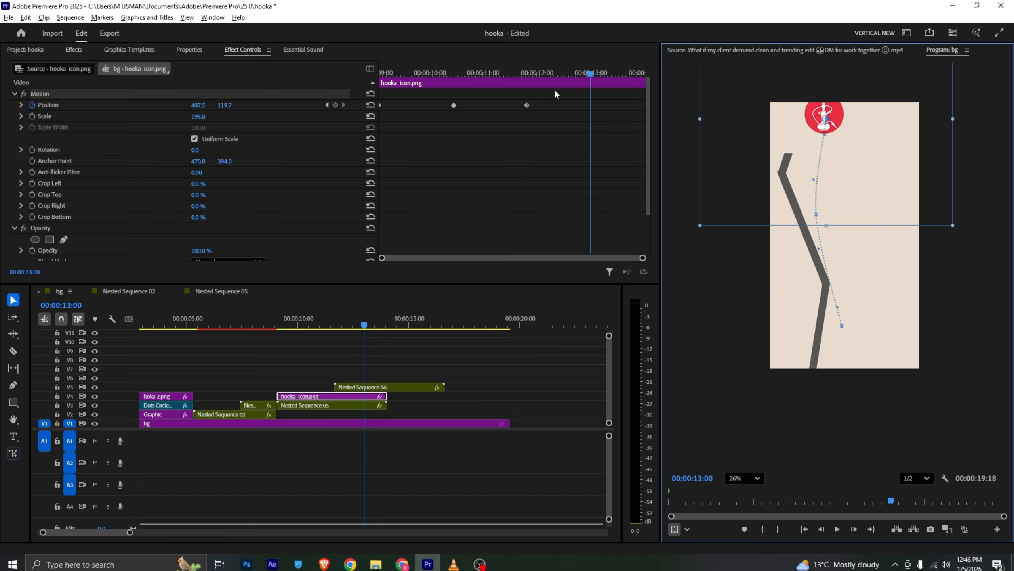
pyautogui.click(550, 73)
pyautogui.moveTo(550, 72); pyautogui.dragTo(520, 88)
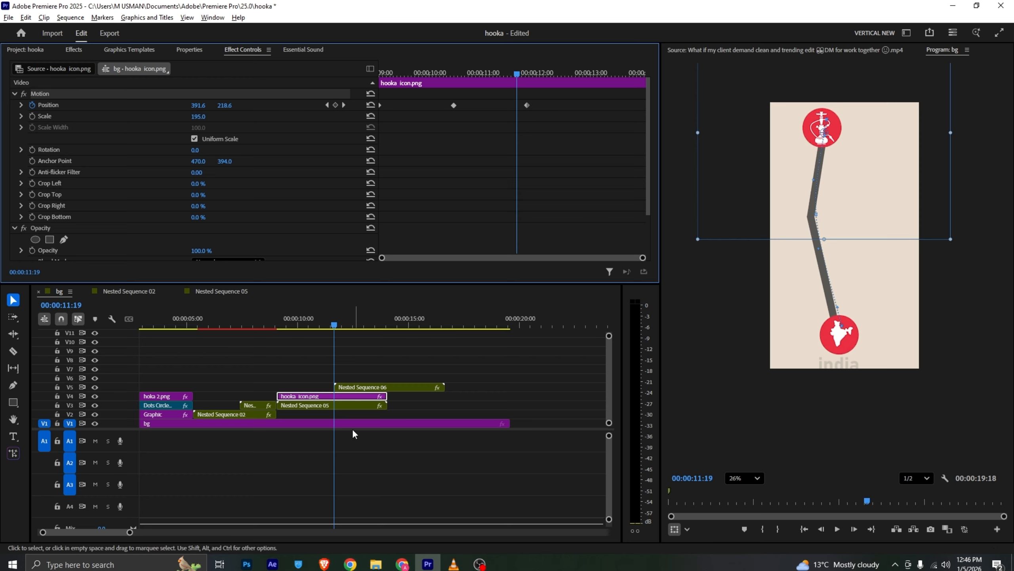
pyautogui.click(399, 386)
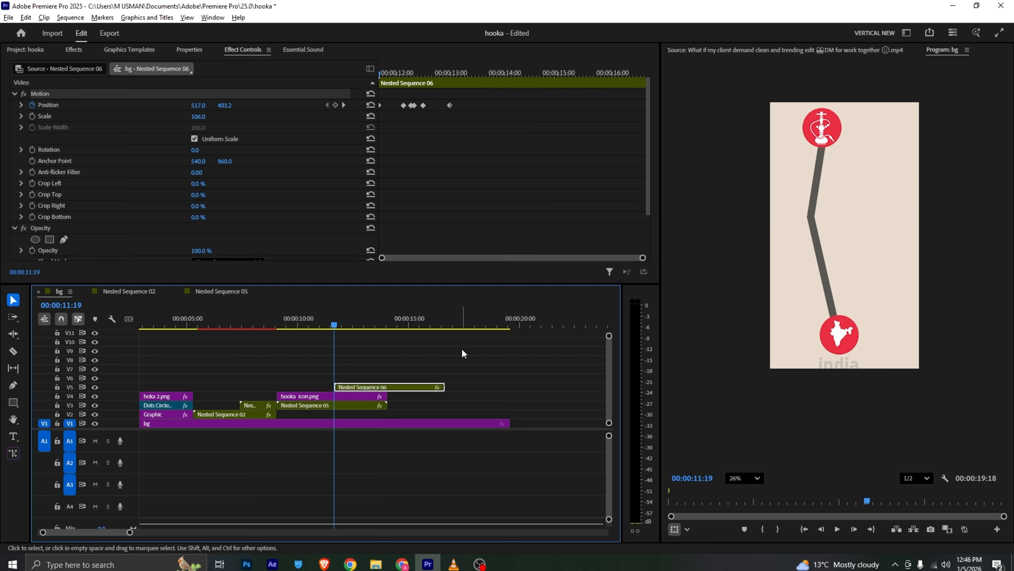
pyautogui.hotkey('shift', 'Right')
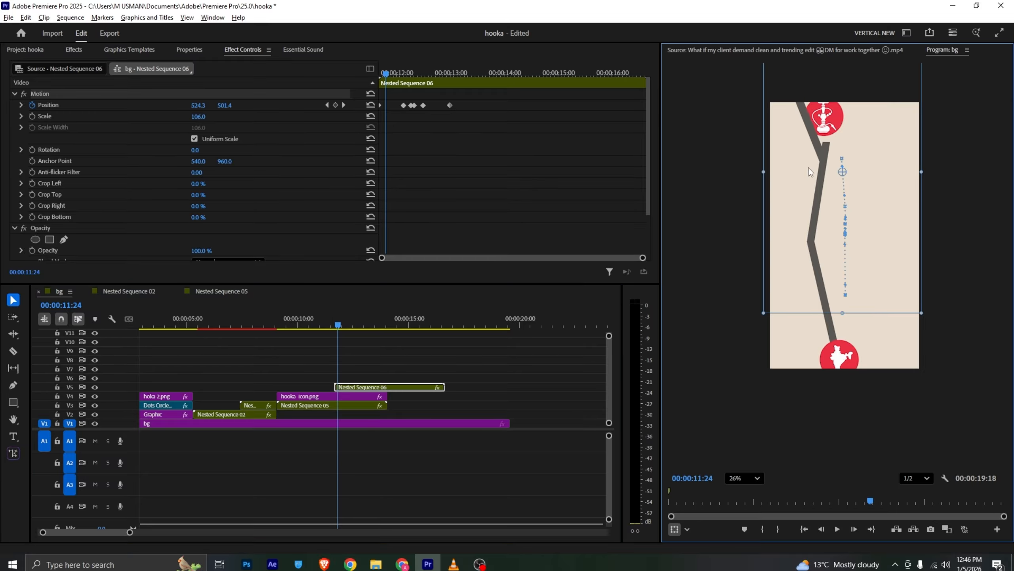
pyautogui.moveTo(808, 169); pyautogui.dragTo(812, 151)
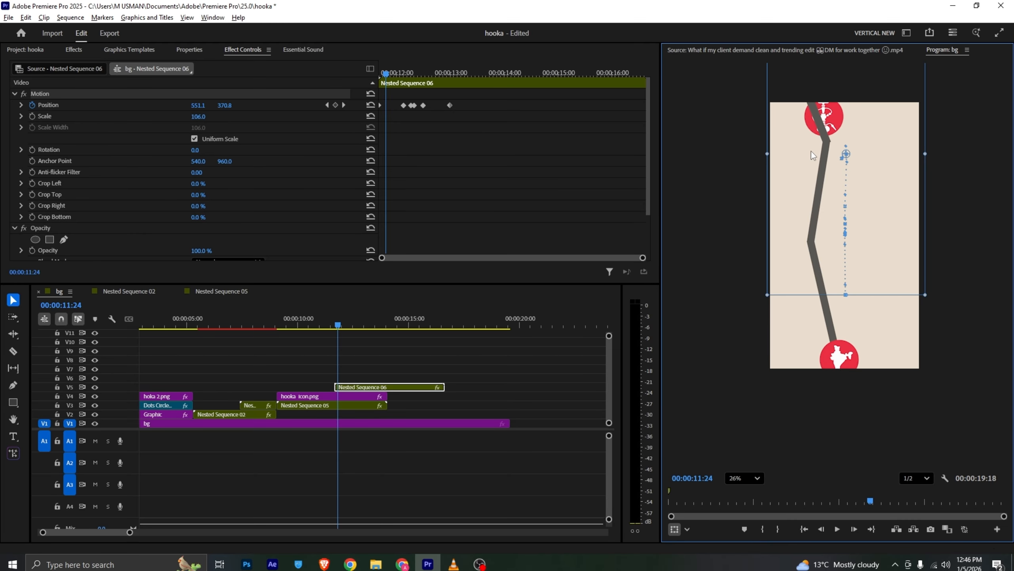
# Step: Nudge Nested Sequence 06 sideways at 00:00:11:24 to adjust its joint with the lower path, and advance to 00:00:11:27
pyautogui.hotkey('ctrl', 'shift', 'Right')
pyautogui.hotkey('ctrl', 'shift', 'Right')
pyautogui.hotkey('ctrl', 'shift', 'Right')
pyautogui.hotkey('ctrl', 'shift', 'Right')
pyautogui.hotkey('ctrl', 'shift', 'Right')
pyautogui.hotkey('ctrl', 'shift', 'Right')
pyautogui.hotkey('ctrl', 'shift', 'Right')
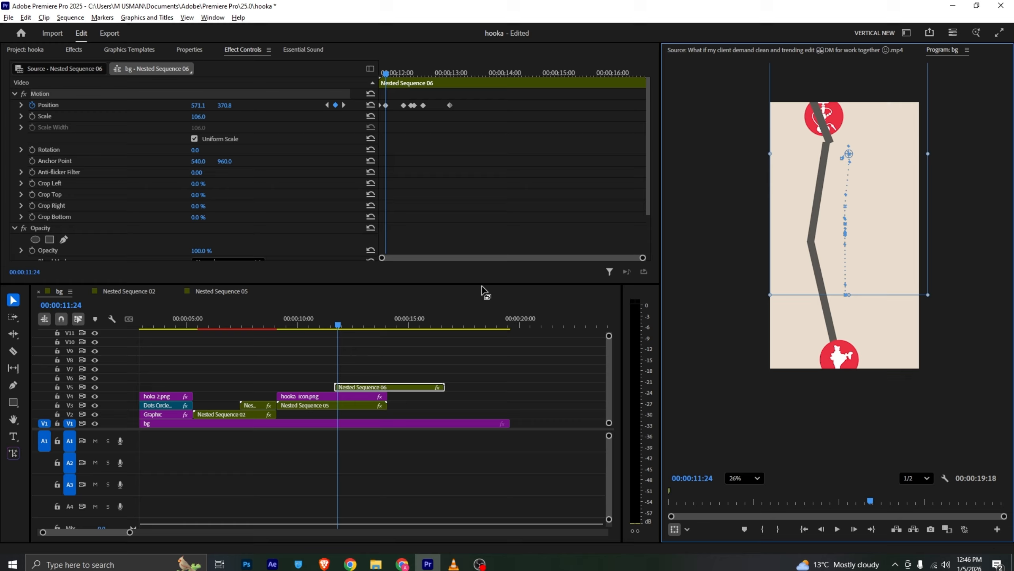
pyautogui.hotkey('ctrl', 'shift', 'Right')
pyautogui.moveTo(831, 167); pyautogui.dragTo(822, 169)
pyautogui.hotkey('ctrl', 'shift', 'Right')
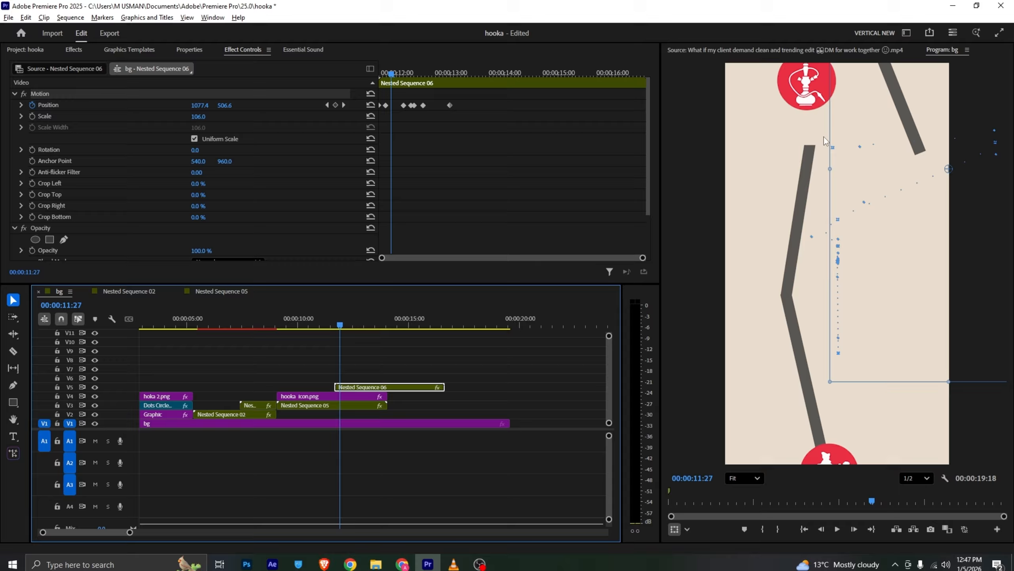
# Step: Rejoin Nested Sequence 06 to the lower path with position keyframes of 555.2, 496.4 at 00:00:11:27 and 550.7, 641.7 at 00:00:12:01
pyautogui.click(824, 147)
pyautogui.moveTo(825, 147); pyautogui.dragTo(758, 145)
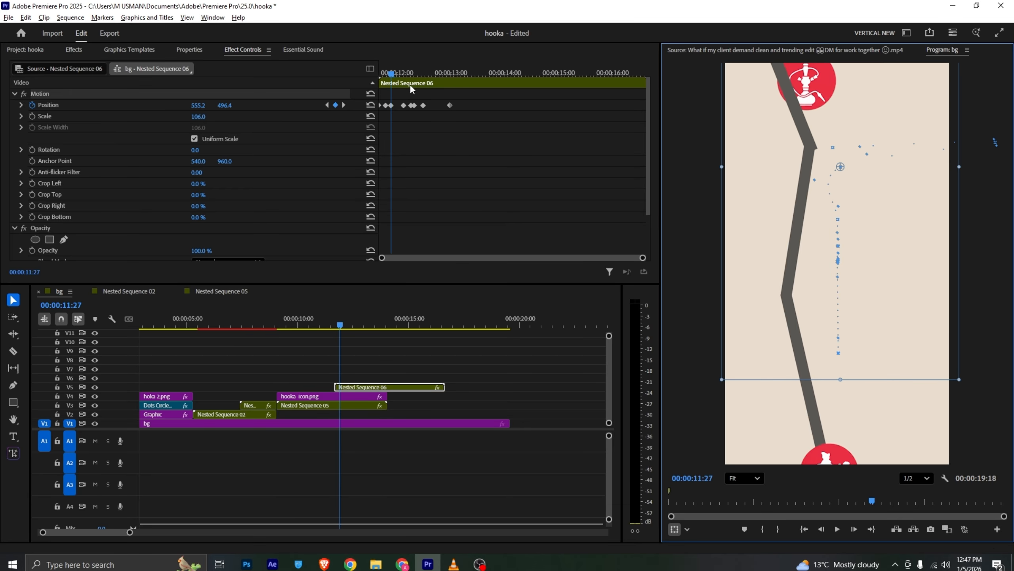
pyautogui.click(396, 74)
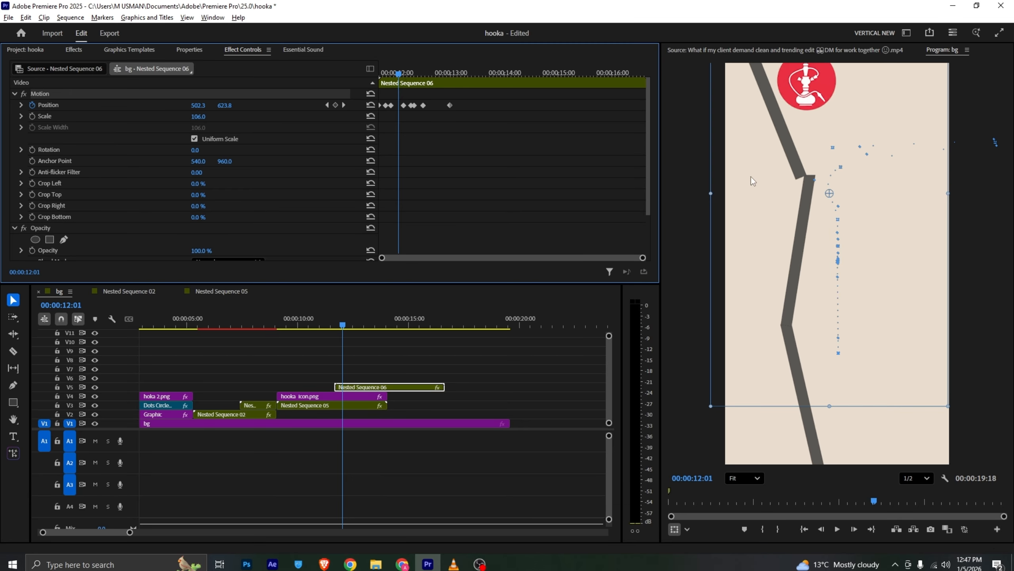
pyautogui.moveTo(751, 176); pyautogui.dragTo(763, 180)
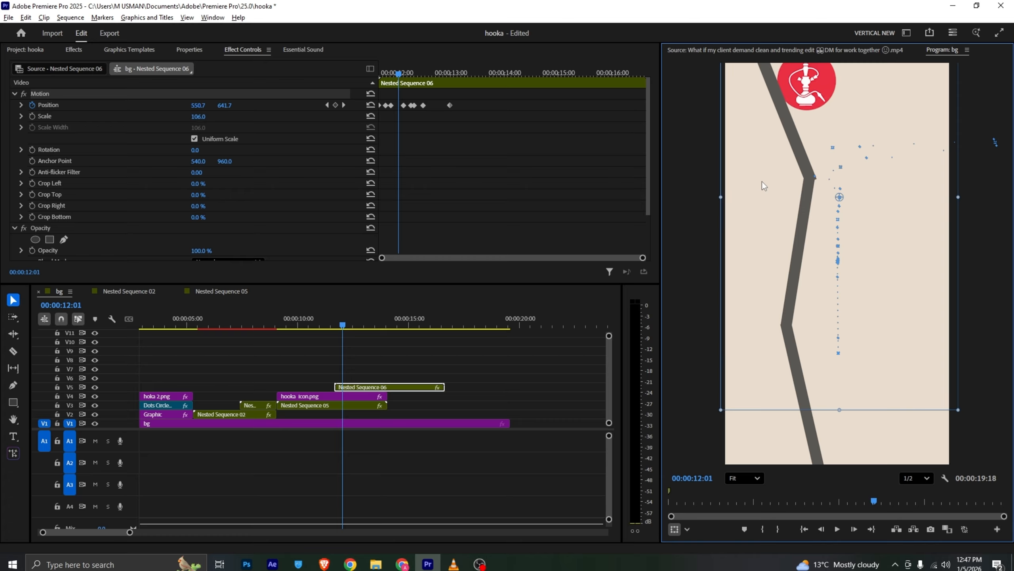
# Step: Realign Nested Sequence 06 with the lower path at 00:00:12:17 to 558.2, 1108.7, and select the hookah icon clip
pyautogui.moveTo(343, 326); pyautogui.dragTo(355, 327)
pyautogui.moveTo(828, 257); pyautogui.dragTo(832, 279)
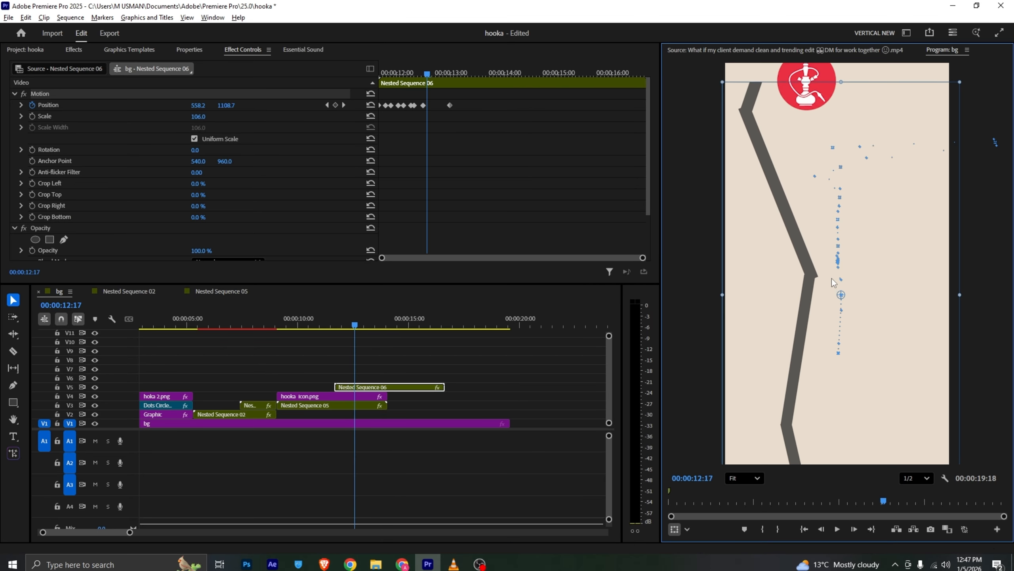
pyautogui.click(353, 397)
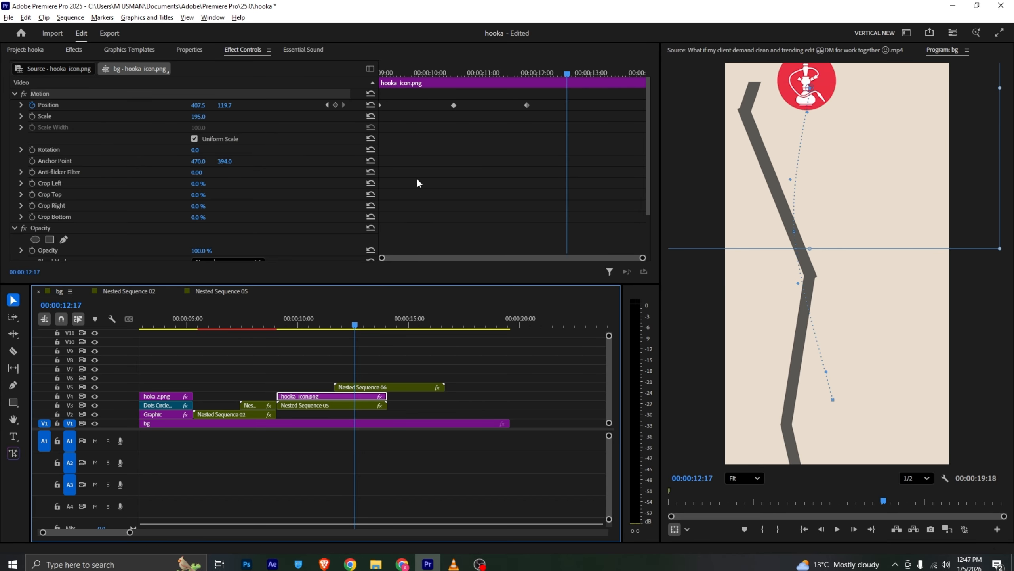
# Step: Realign Nested Sequence 06 with the lower path, keyframing its position at 550.8, 412.1 at 00:00:11:25 and 547.2, 336.8 at 00:00:11:22
pyautogui.moveTo(353, 318); pyautogui.dragTo(340, 326)
pyautogui.click(359, 387)
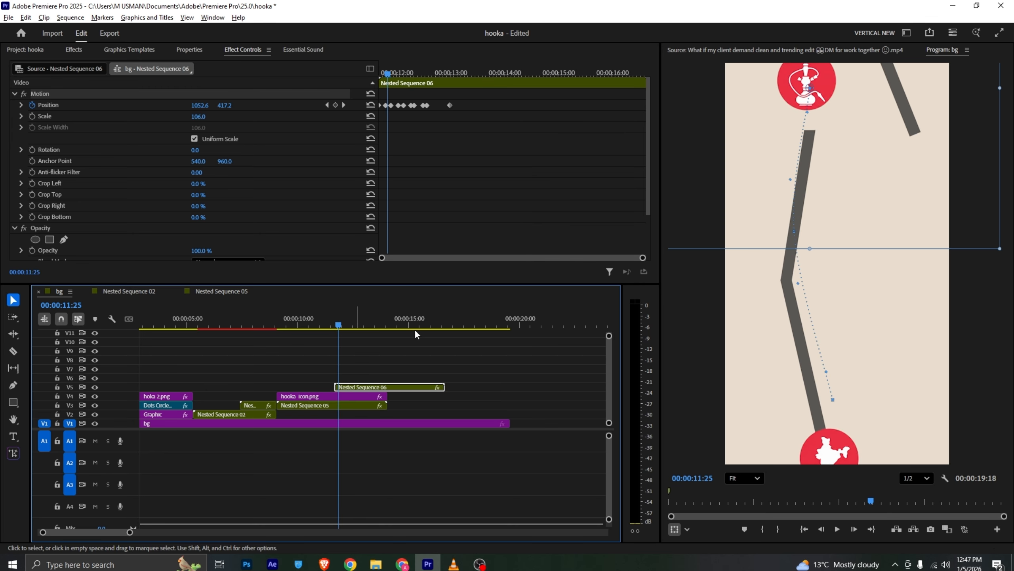
pyautogui.moveTo(769, 140); pyautogui.dragTo(760, 130)
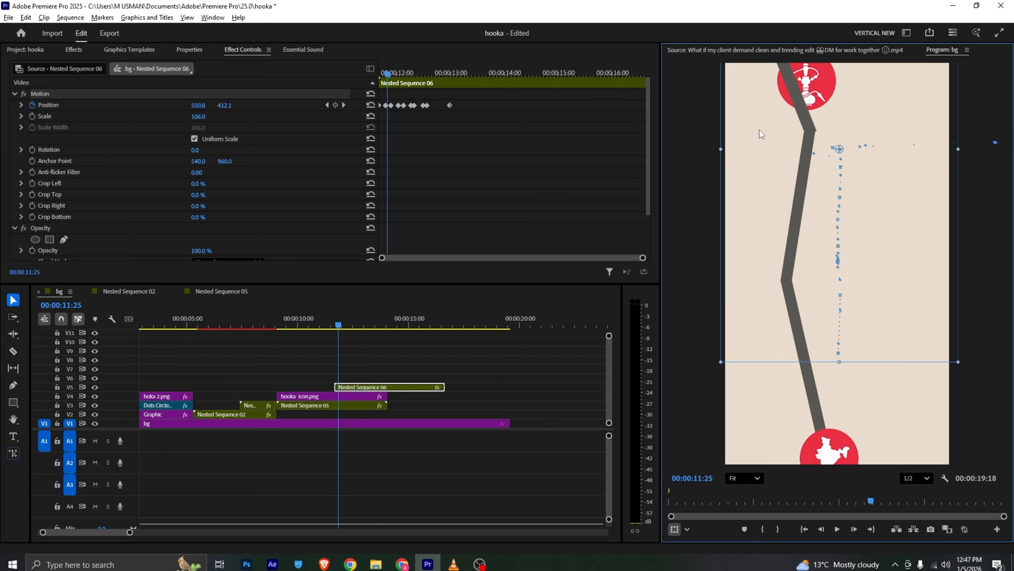
pyautogui.click(382, 73)
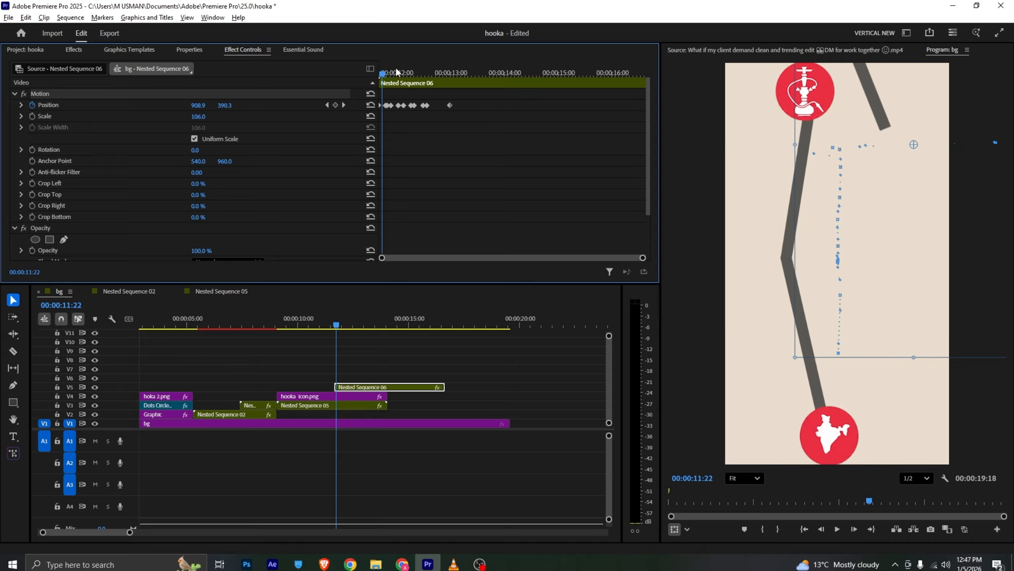
pyautogui.moveTo(860, 121); pyautogui.dragTo(785, 110)
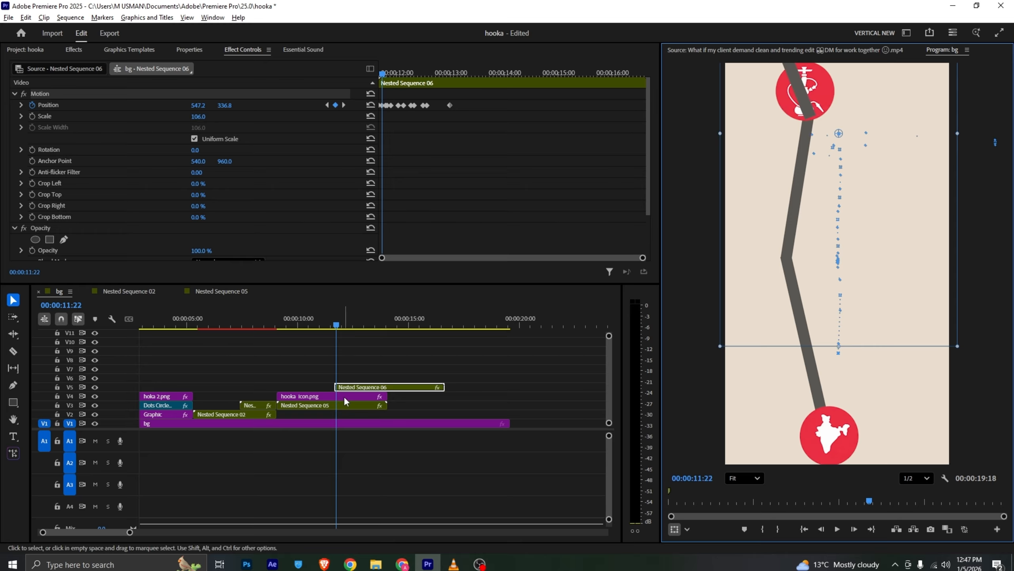
# Step: Move the hookah icon clip to track V6 above Nested Sequence 06, and keyframe its position at 328.7, 117.1 at 00:00:11:27
pyautogui.moveTo(344, 396); pyautogui.dragTo(348, 386)
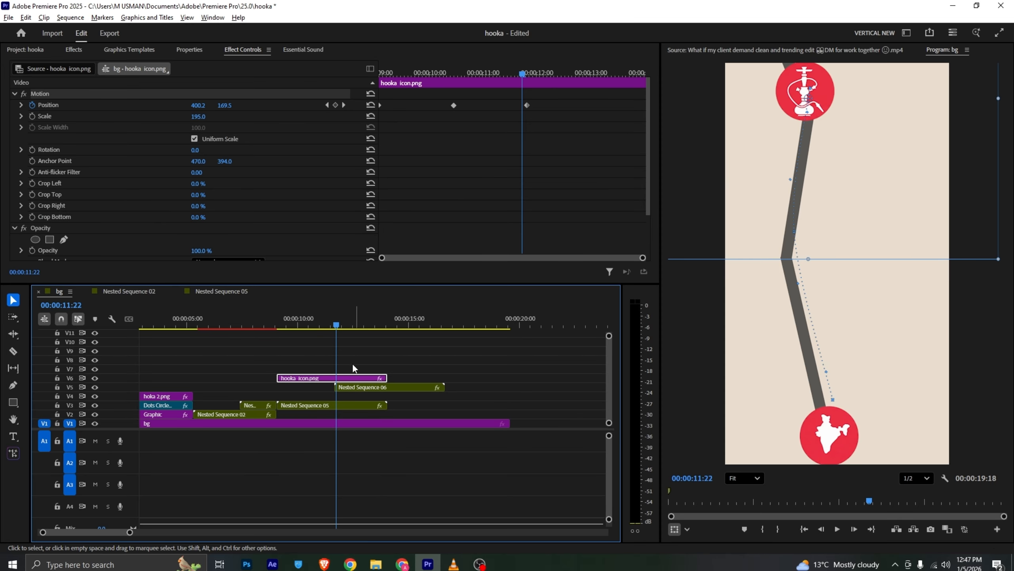
pyautogui.click(345, 324)
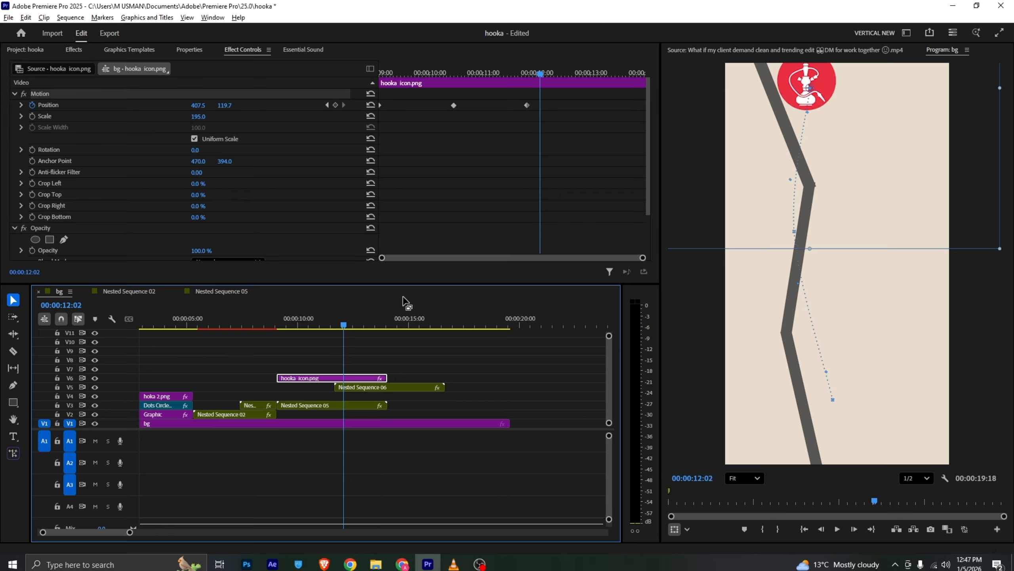
pyautogui.hotkey('shift', 'Left')
pyautogui.hotkey('shift', 'Left')
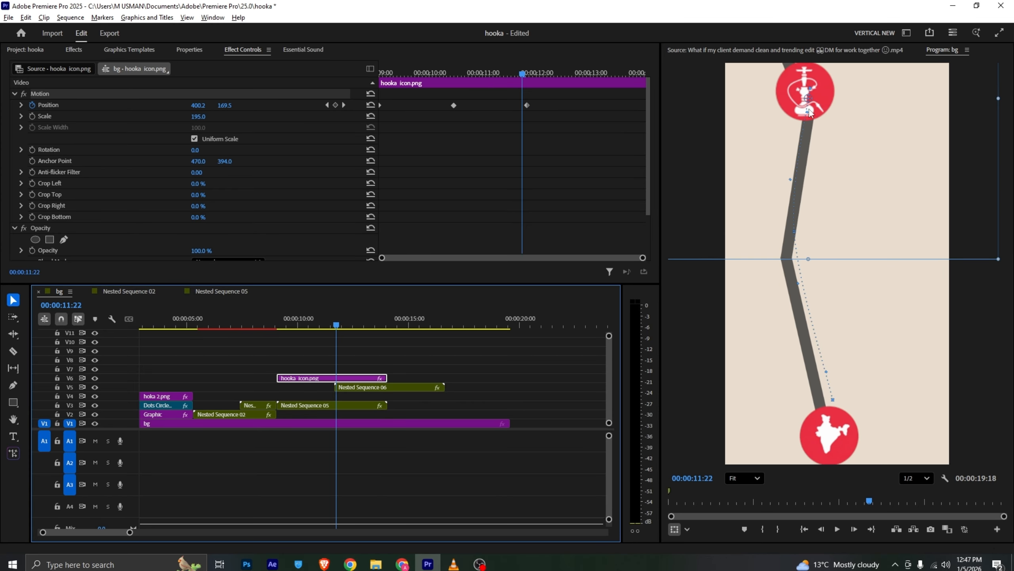
pyautogui.hotkey('shift', 'Right')
pyautogui.moveTo(811, 113); pyautogui.dragTo(796, 105)
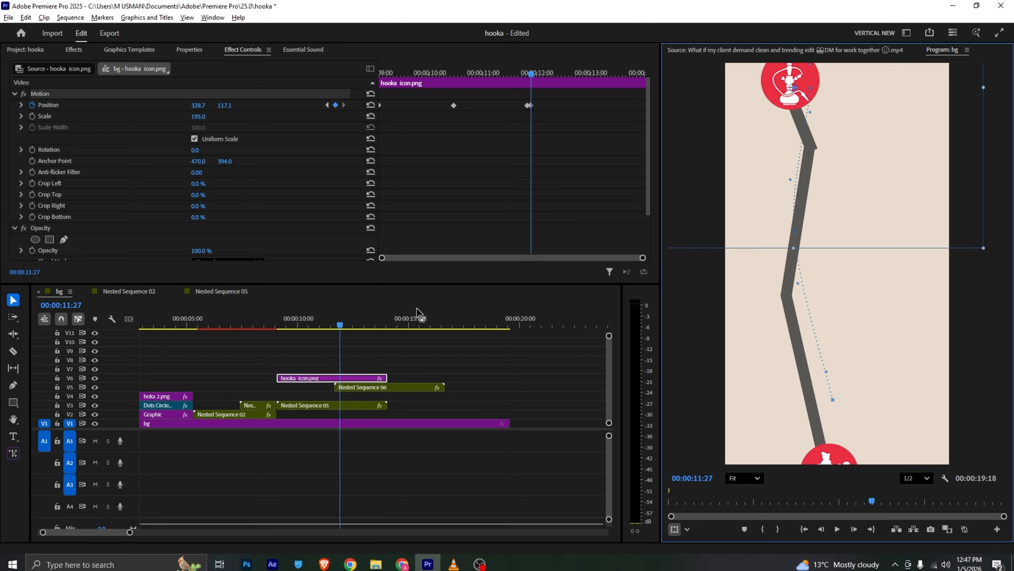
# Step: Keyframe the hookah icon's position at 203.9, 201.2 at 00:00:12:07 and reshape its motion path to follow the grey bar
pyautogui.click(380, 345)
pyautogui.hotkey('shift', 'Right')
pyautogui.hotkey('shift', 'Right')
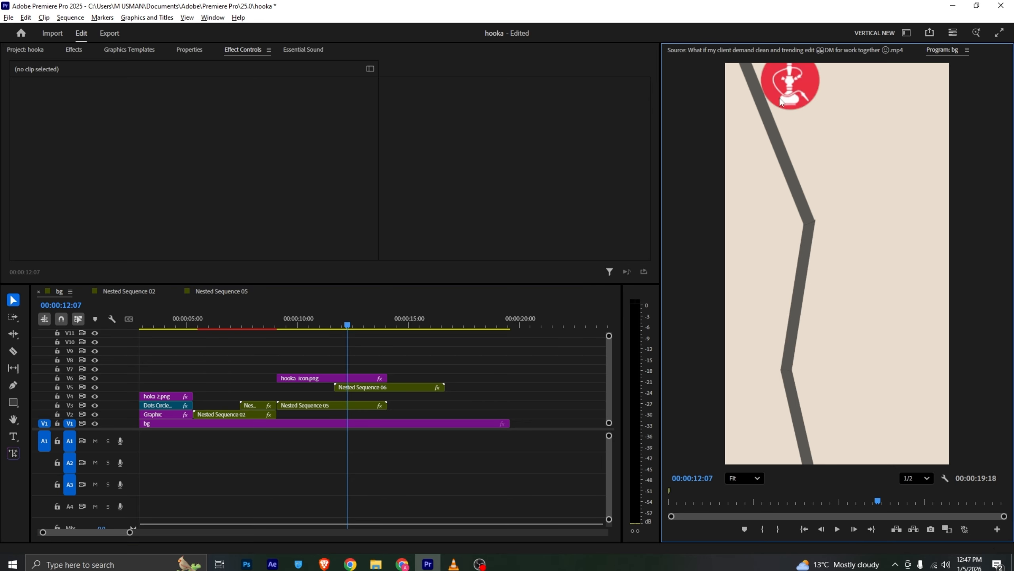
pyautogui.moveTo(791, 95); pyautogui.dragTo(773, 118)
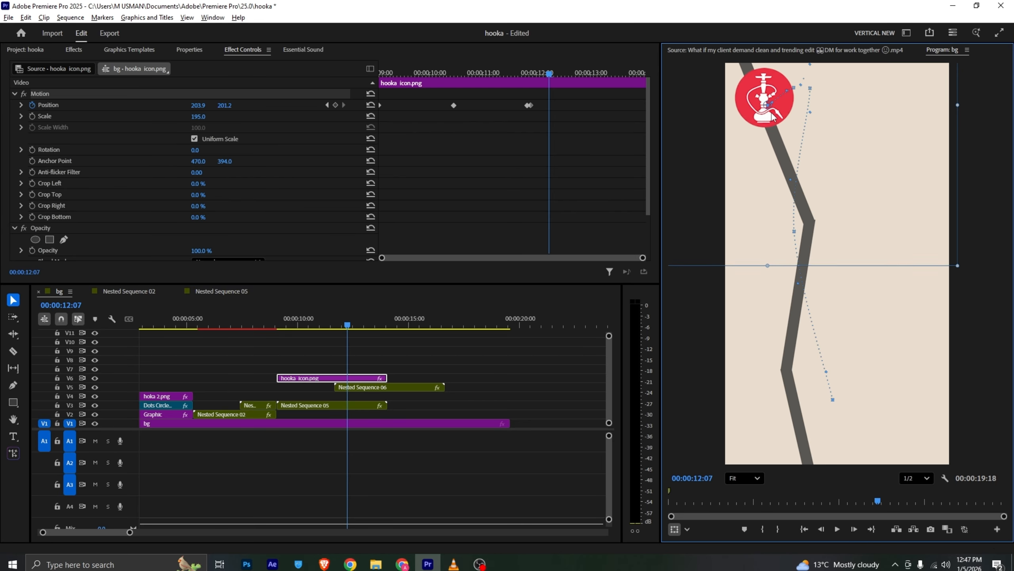
pyautogui.moveTo(811, 89); pyautogui.dragTo(773, 115)
# Step: Play ahead to 00:00:12:27, keyframe the hookah icon's position at 142.7, 295.4 over the upper bend, and adjust its motion path
pyautogui.click(399, 345)
pyautogui.press('space')
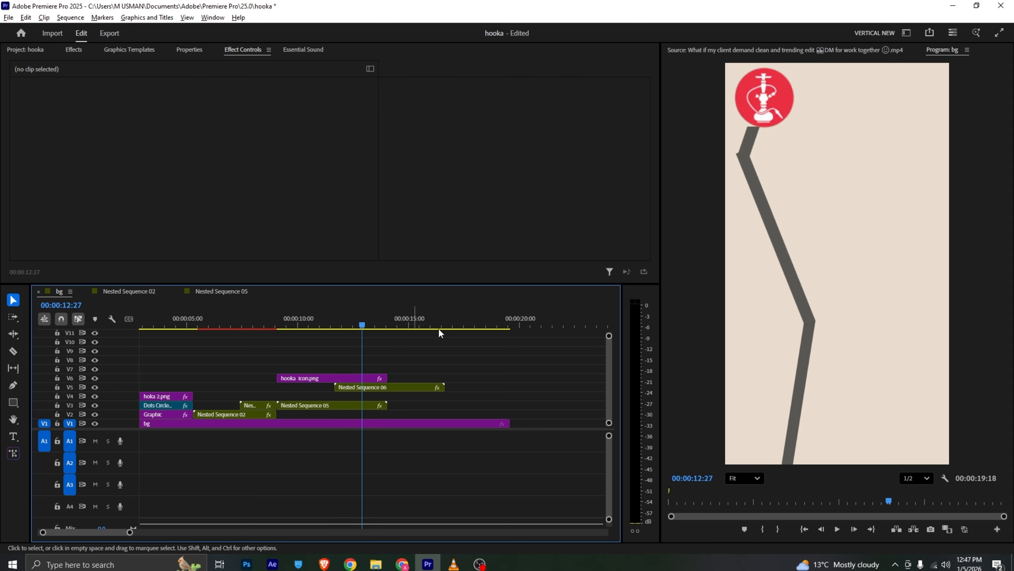
pyautogui.click(774, 103)
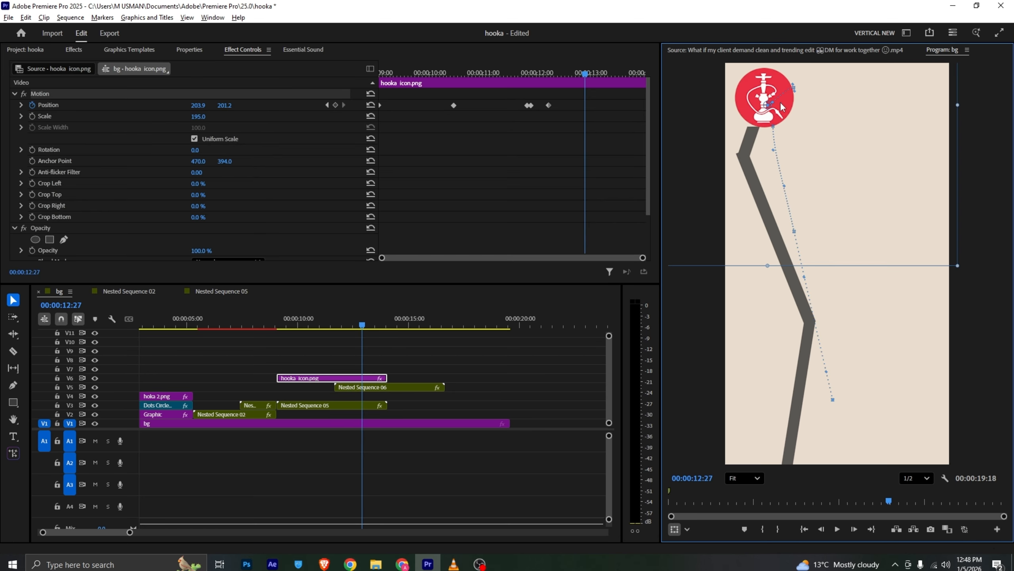
pyautogui.moveTo(782, 107); pyautogui.dragTo(771, 127)
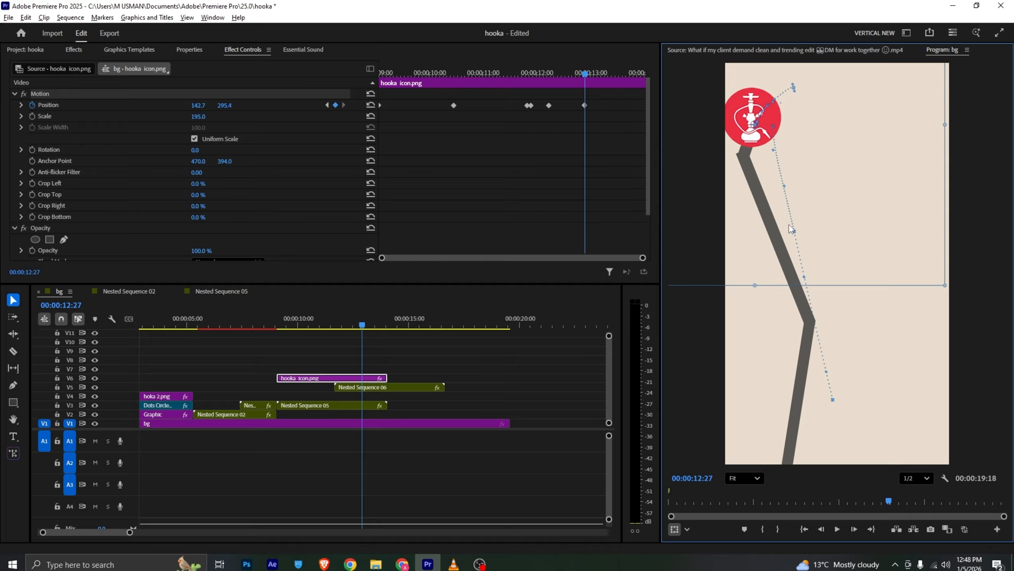
pyautogui.moveTo(791, 226); pyautogui.dragTo(762, 194)
pyautogui.moveTo(771, 151); pyautogui.dragTo(747, 156)
# Step: Switch to the reference video in VLC and examine how the hookah icon travels up the path towards the map icon
pyautogui.hotkey('alt', 'Tab')
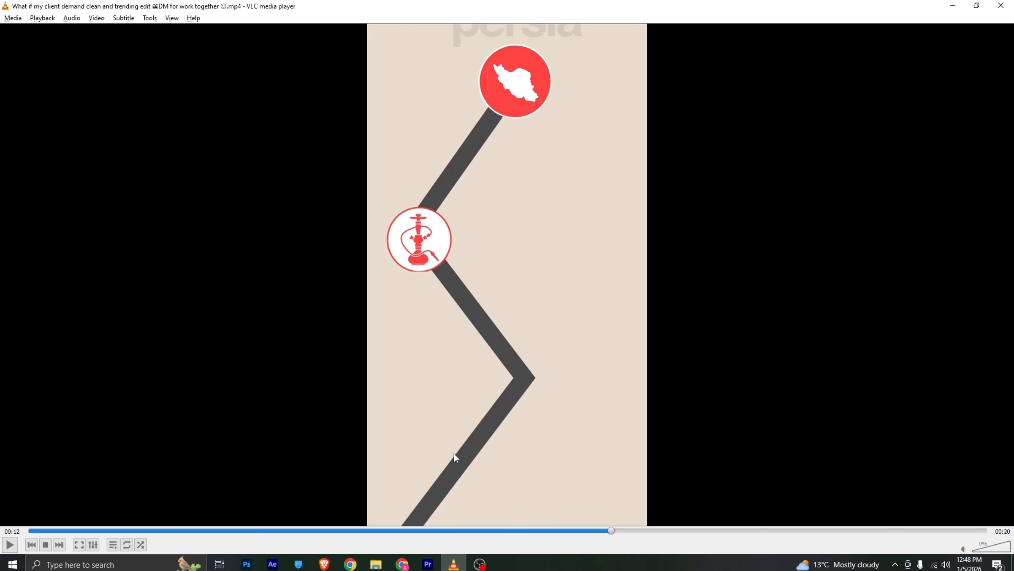
pyautogui.moveTo(609, 530); pyautogui.dragTo(636, 530)
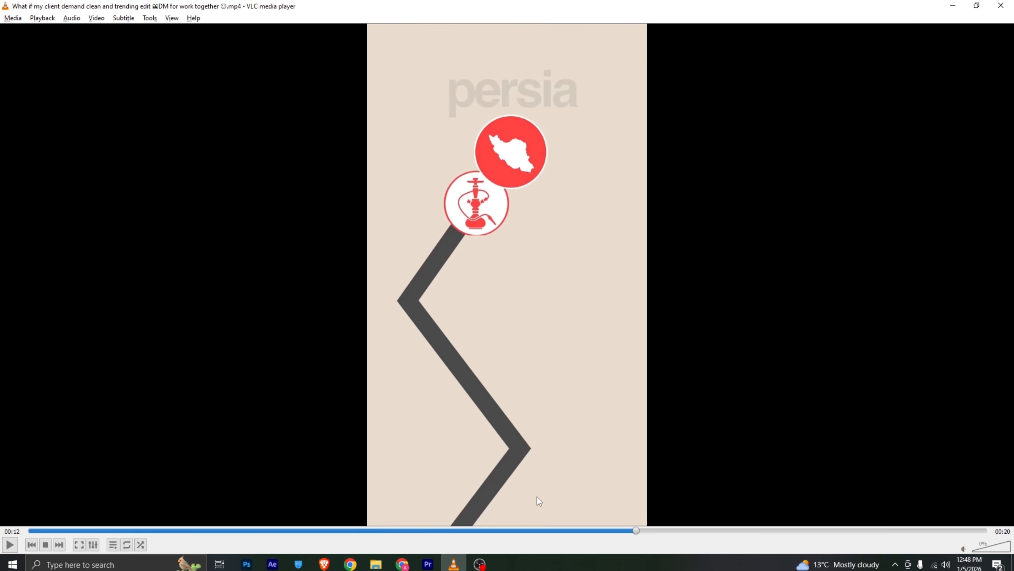